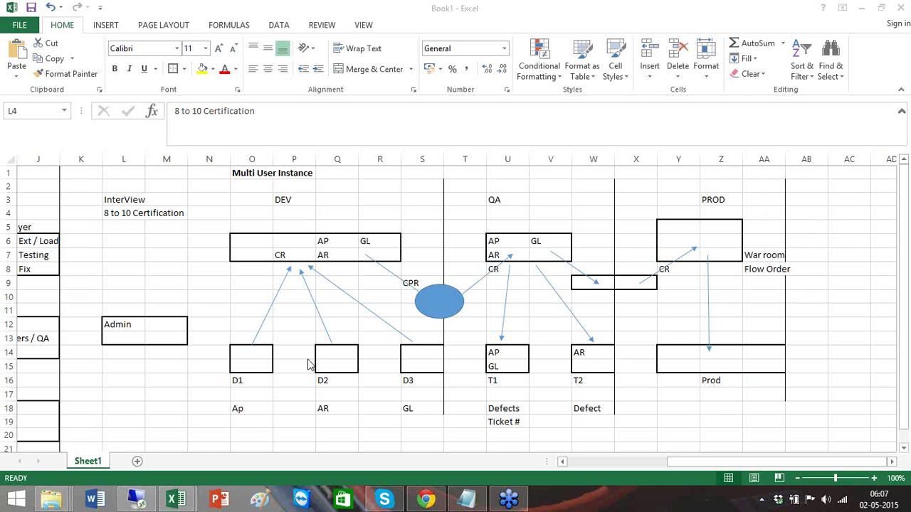
- Add a 'ME, LE' note beside the Multi User Instance title, then delete it
left_click(201, 208)
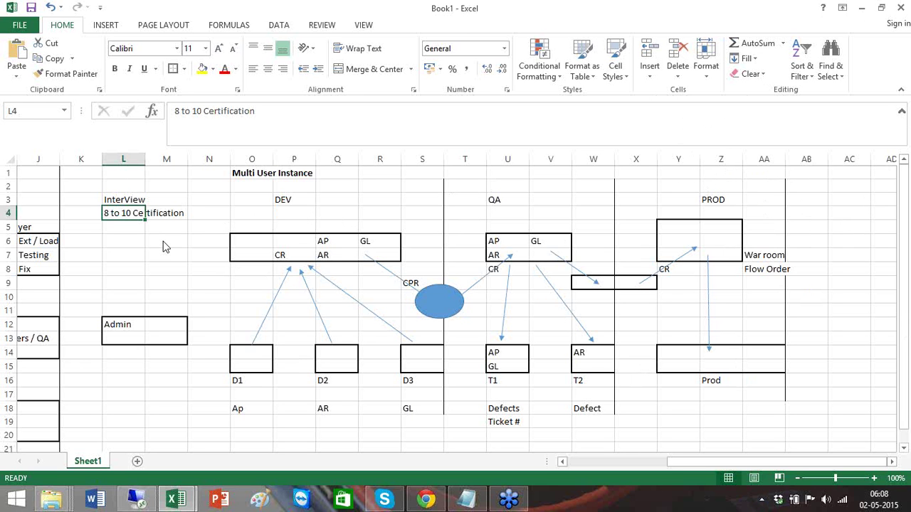
left_click(252, 178)
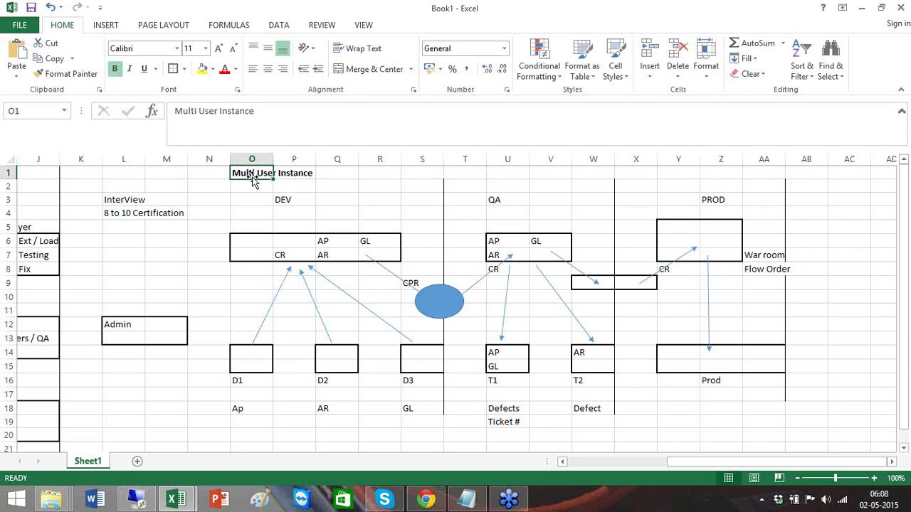
left_click(349, 178)
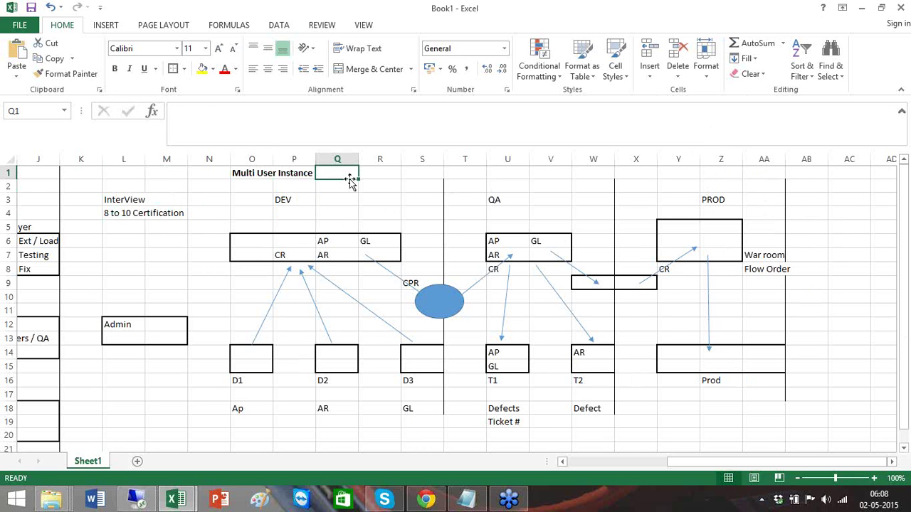
type("ME, LE")
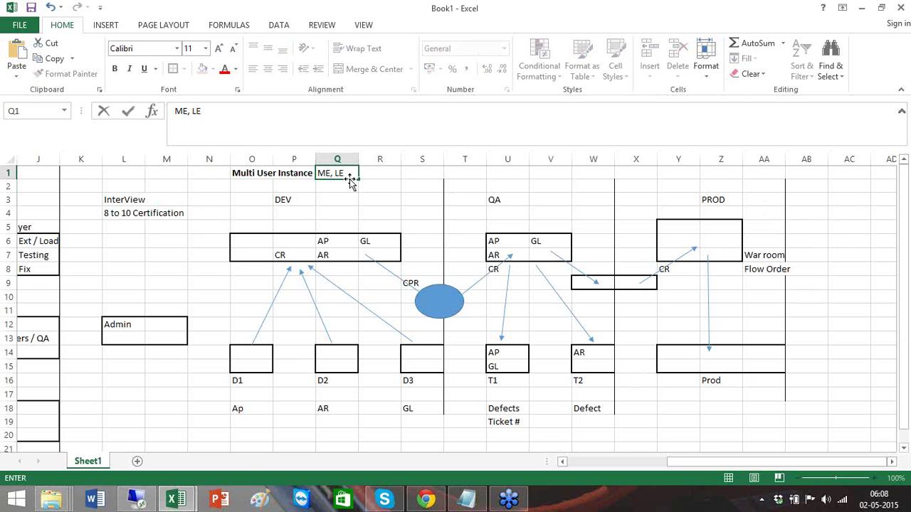
key("Return")
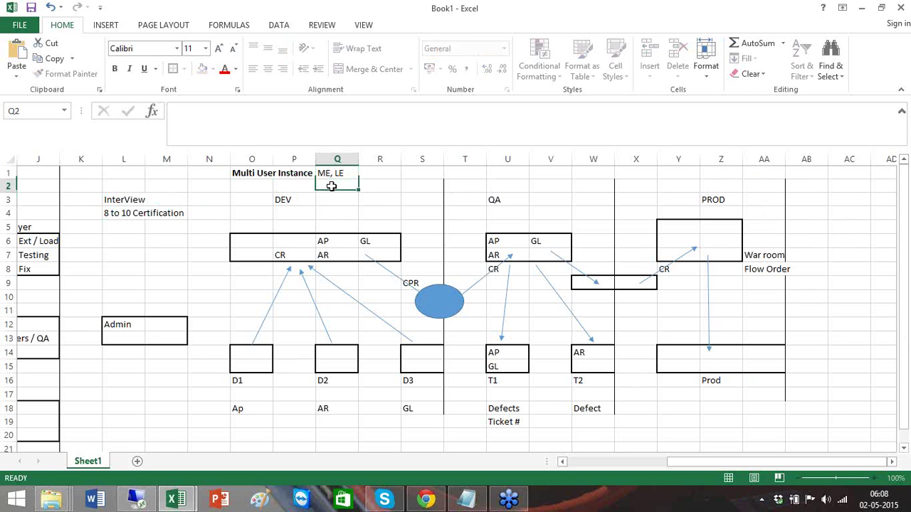
left_click(254, 345)
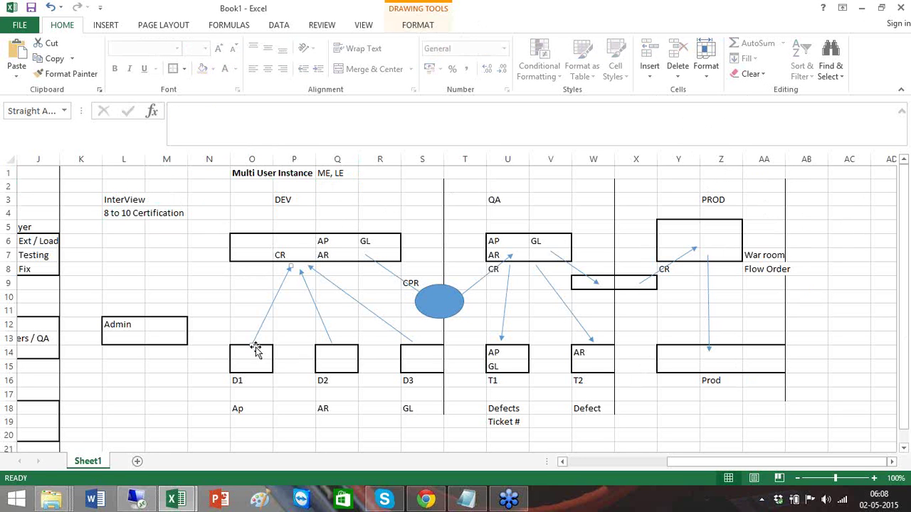
left_click(341, 175)
key("Delete")
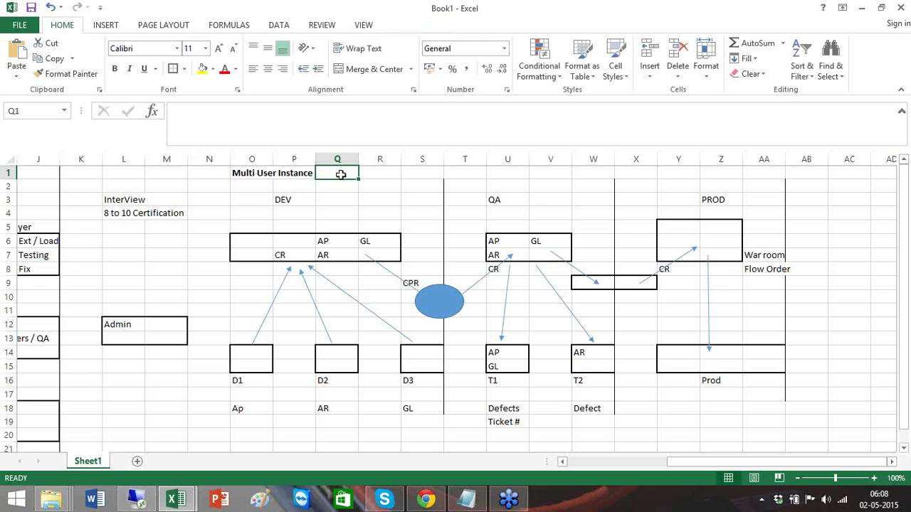
- Enter Volume Data, Number of Source and Modules in K5:K7, autofitting column K
left_click(82, 232)
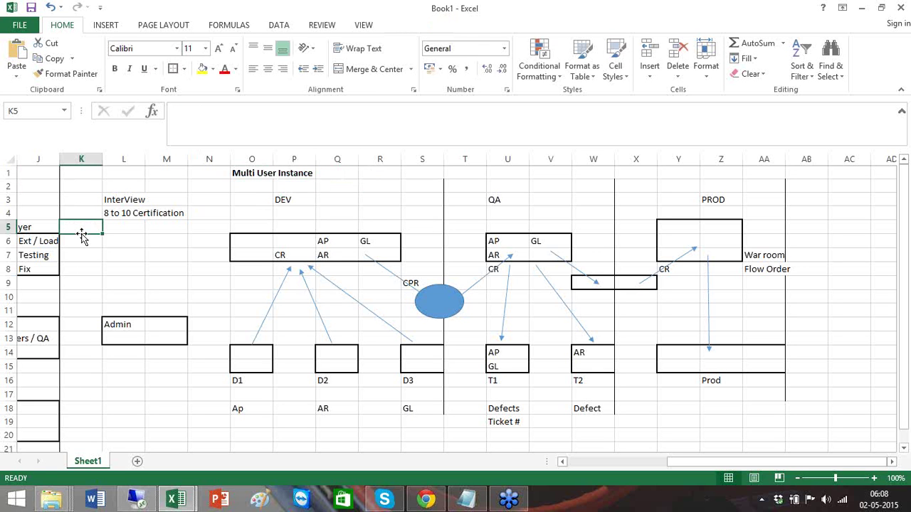
type("Volume")
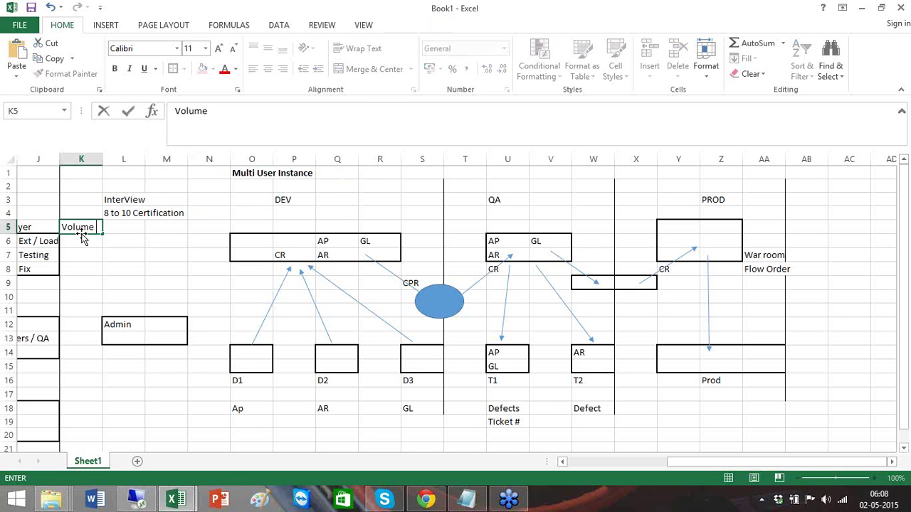
type(" Data")
key("Return")
double_click(104, 159)
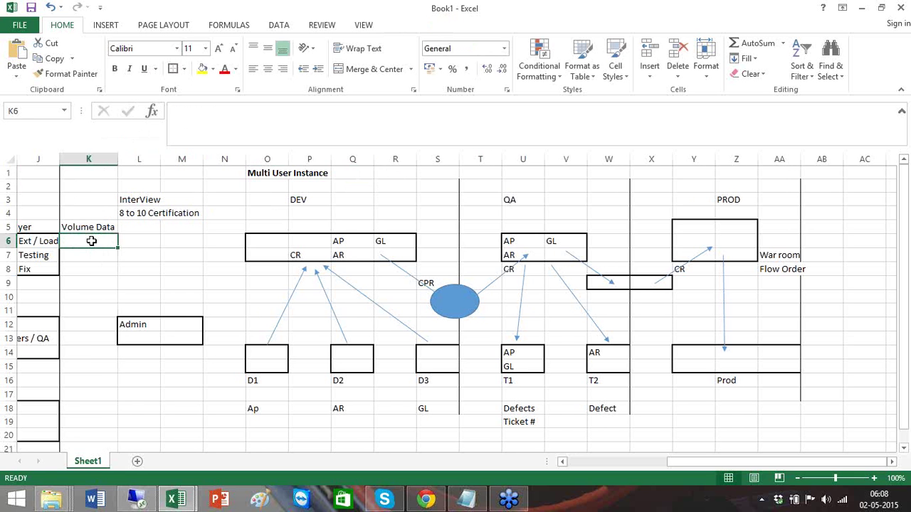
type("Num")
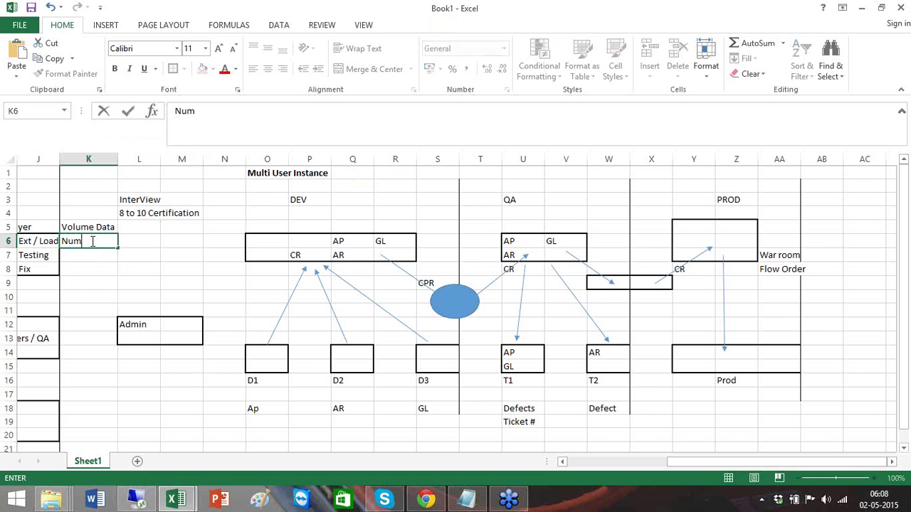
type("ber of Source")
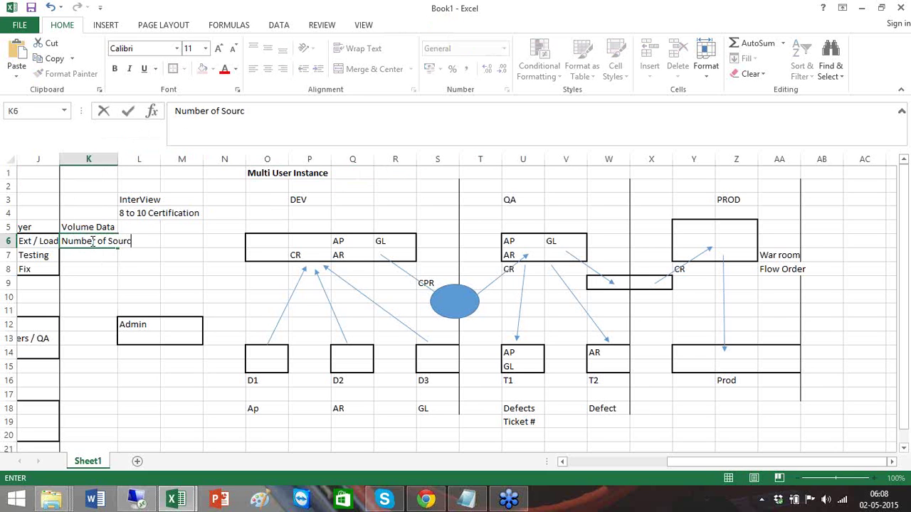
key("Return")
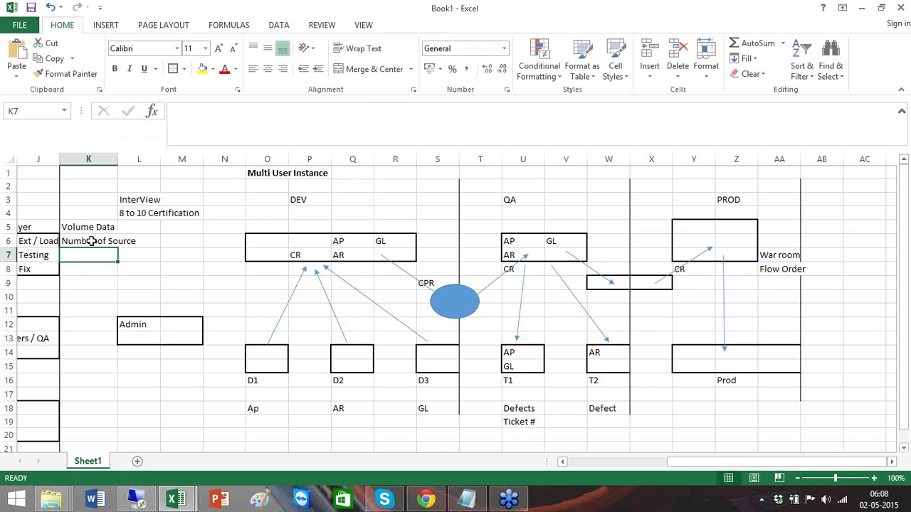
type("Modules")
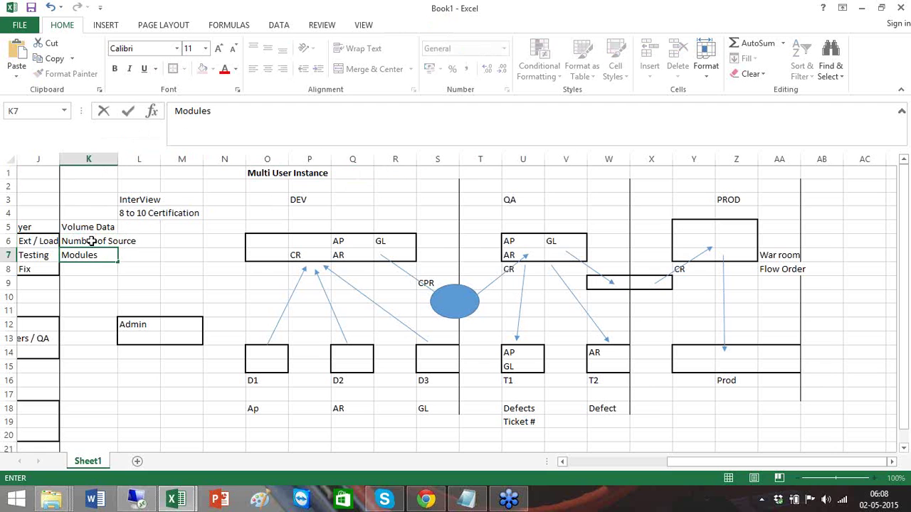
key("Return")
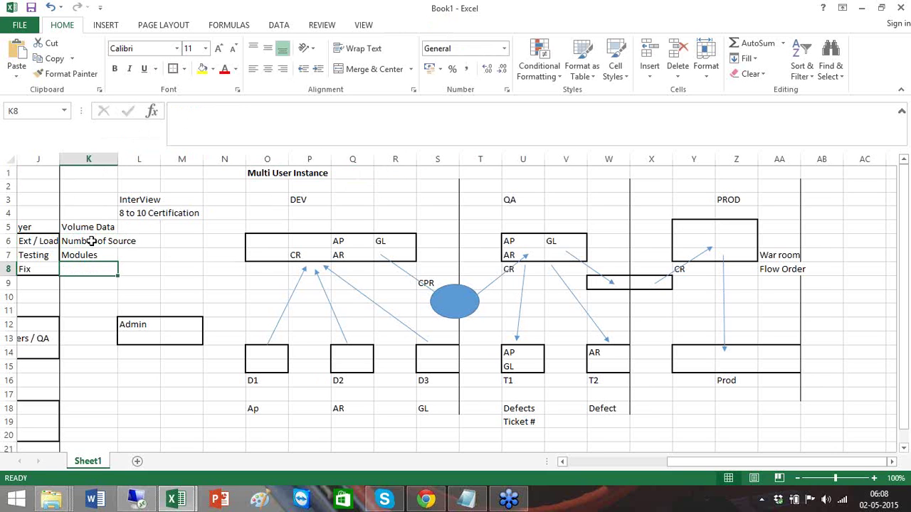
- Add Dependencies and Complexisty in K8:K9, then select the list K5:K9
type("Depenend")
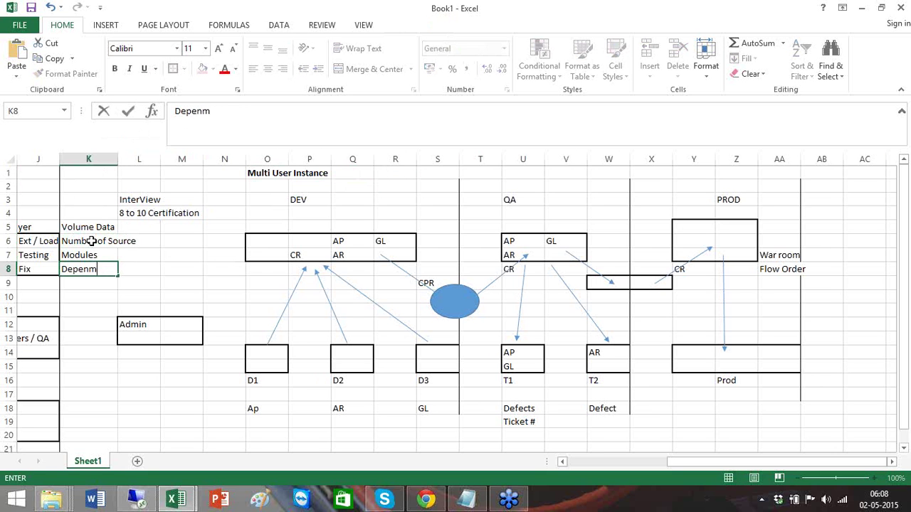
key("BackSpace")
key("BackSpace")
key("BackSpace")
type("dencies")
key("Return")
type("Comple")
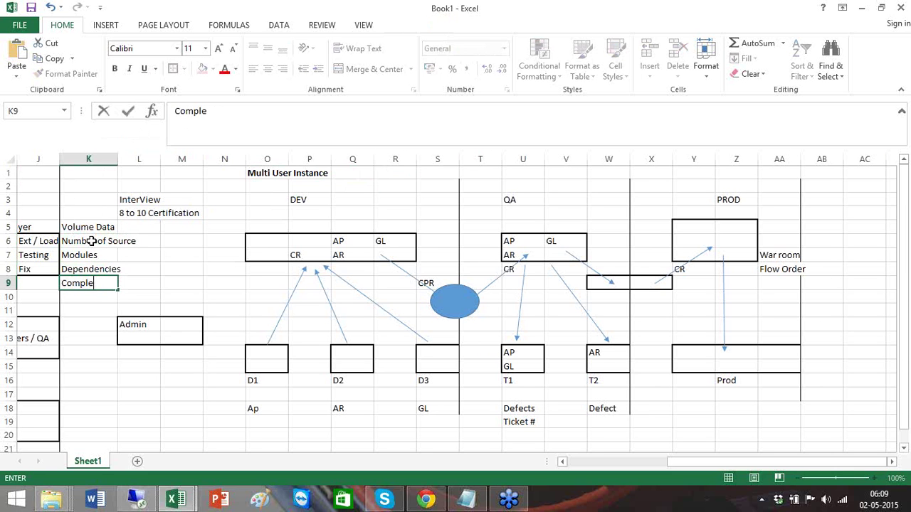
type("xisty")
left_click(88, 226)
left_click_drag(88, 227, 110, 284)
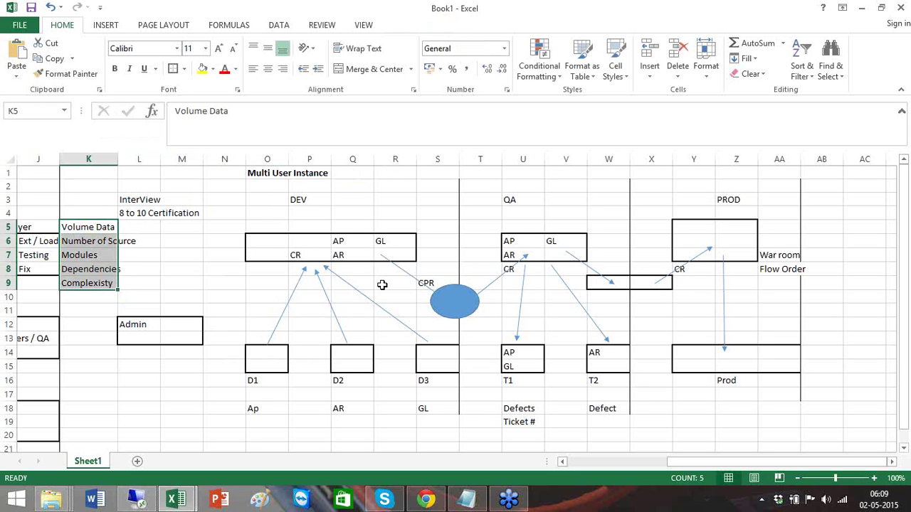
- Type LR1, LR2 and LR3 into the D1, D2 and D3 diagram boxes
left_click(264, 365)
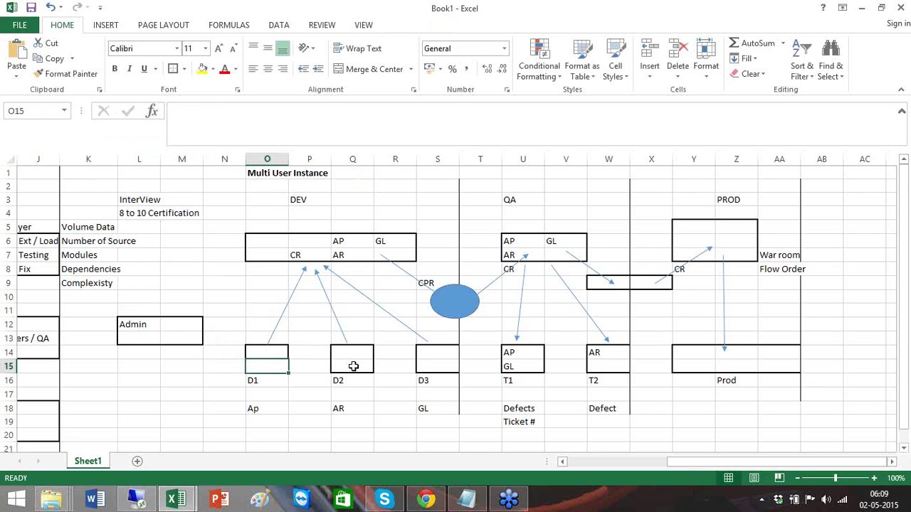
type("LR1")
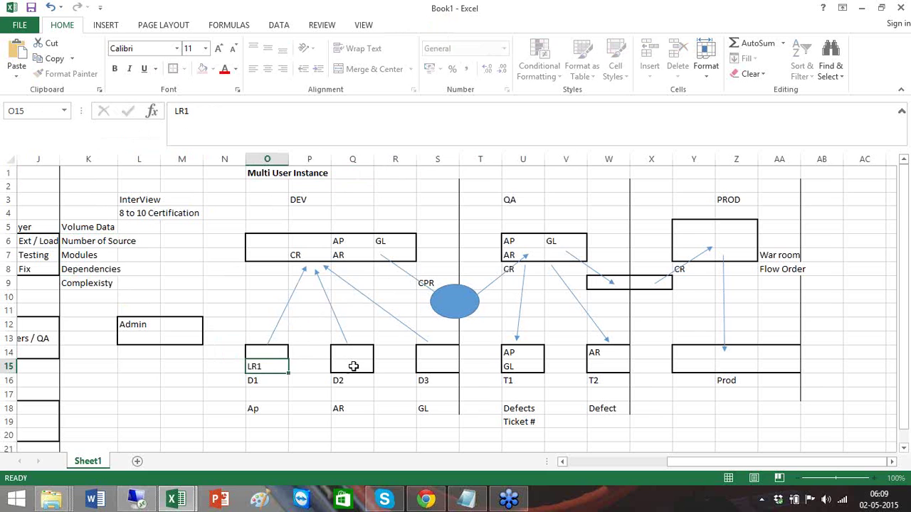
left_click(353, 366)
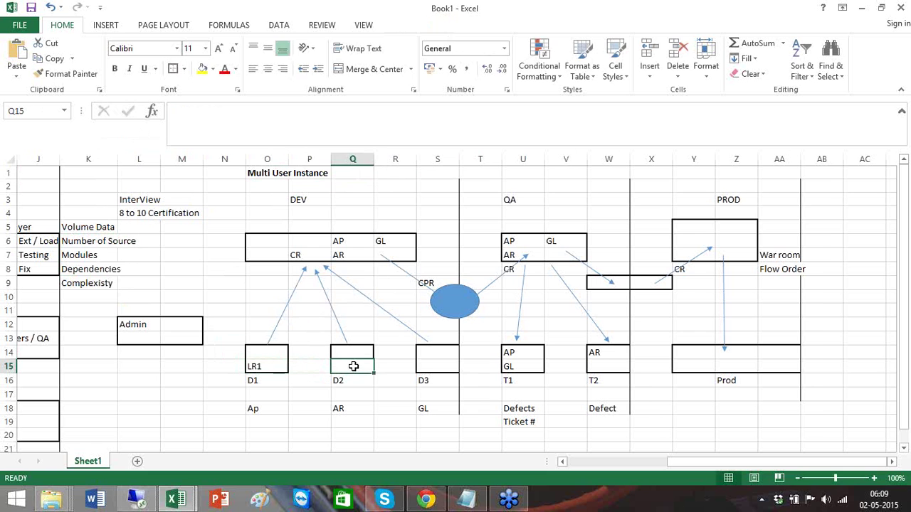
type("LR2")
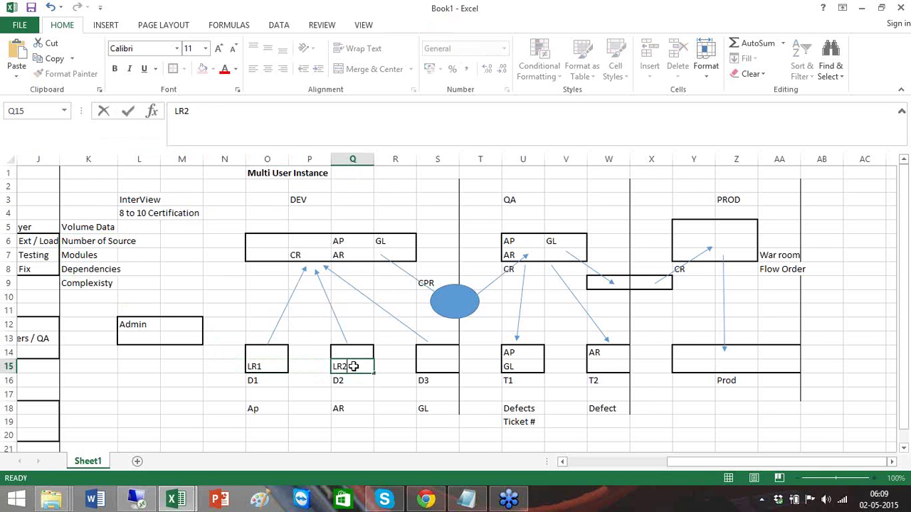
key("Tab")
key("Tab")
type("LR3")
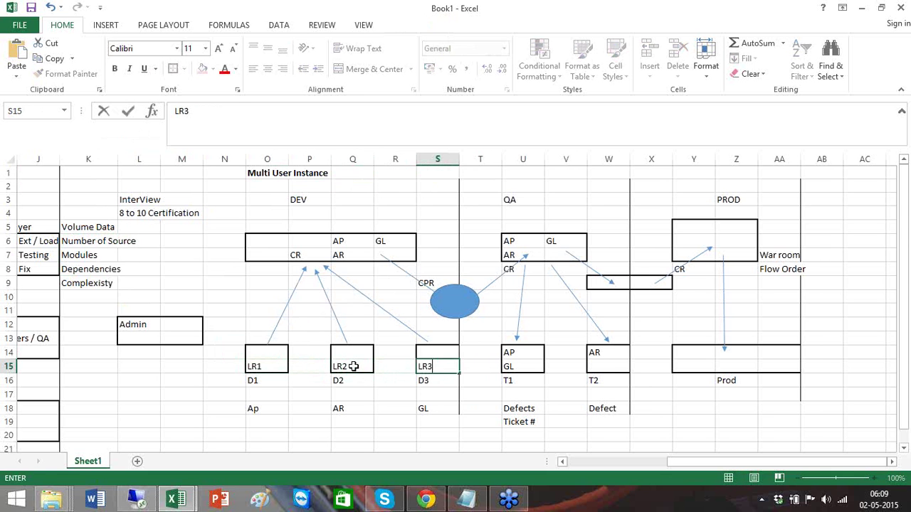
left_click(169, 425)
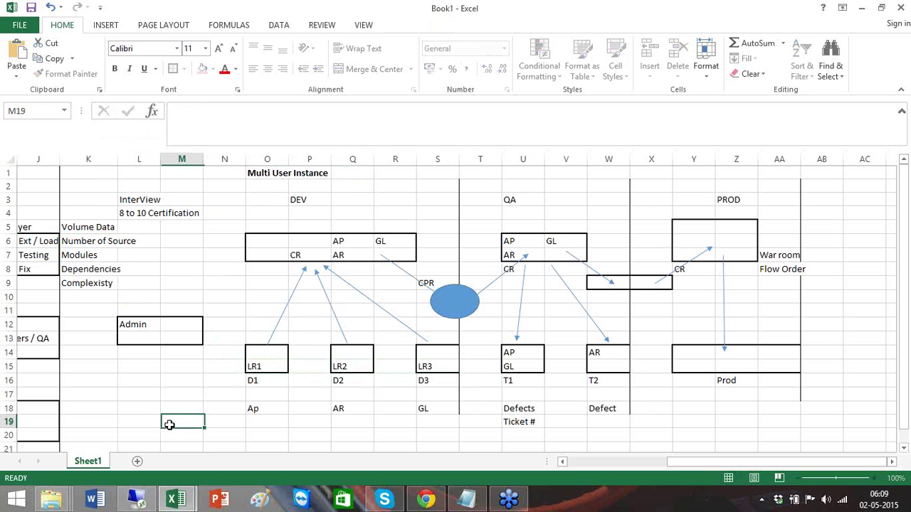
- Select the GL entry in T1, then the T2 and Prod boxes and an empty cell
left_click(537, 363)
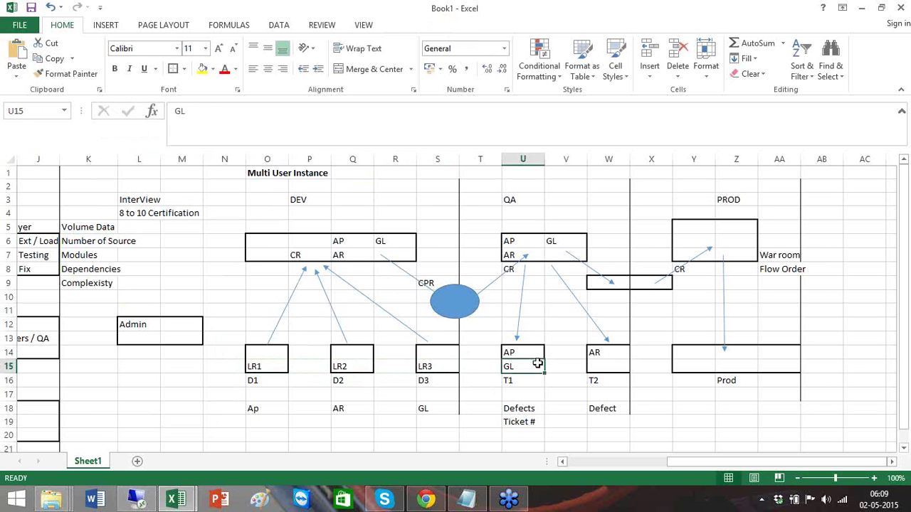
left_click(614, 361)
left_click(710, 366)
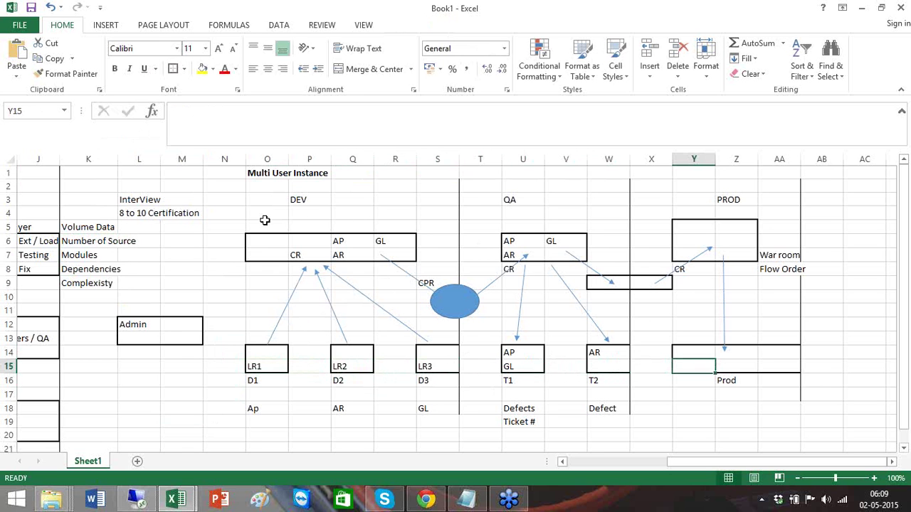
left_click(121, 371)
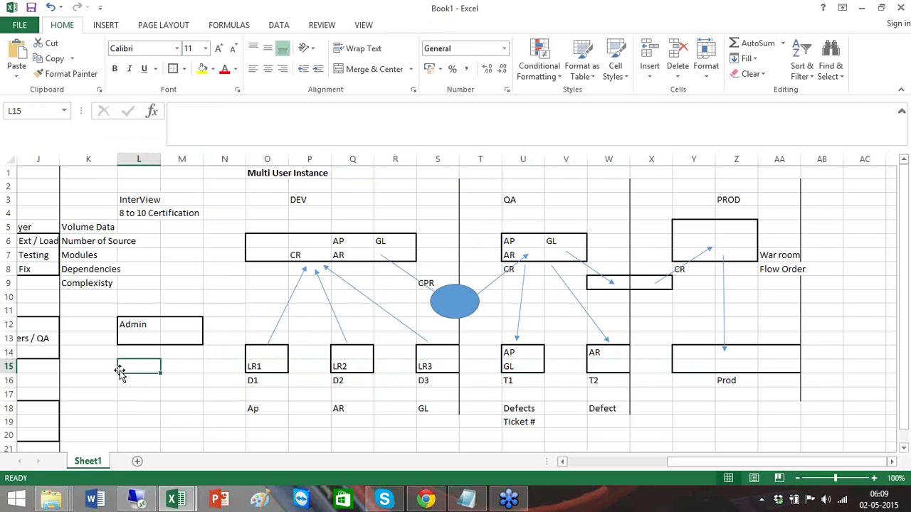
- In the remote session, start a Notepad note '1) Hoe to Create a CR', then minimize the session
left_click(139, 500)
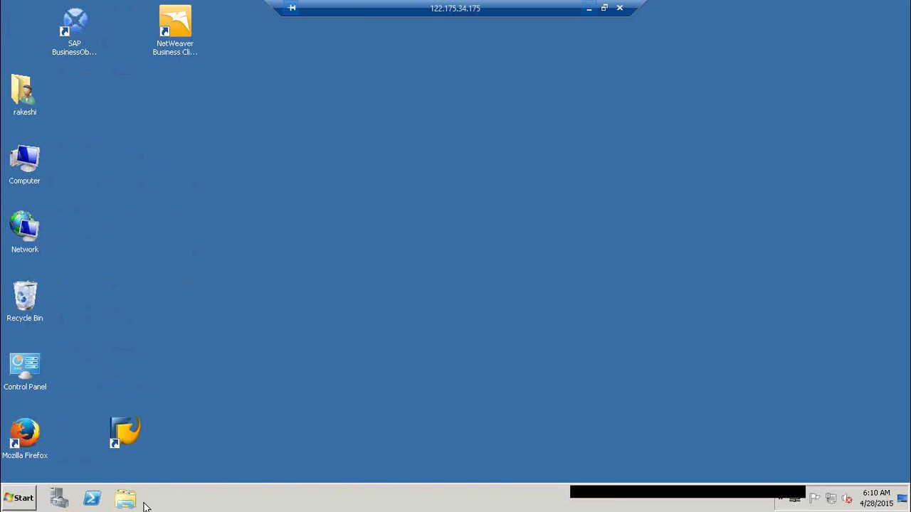
key("super+r")
type("notepad")
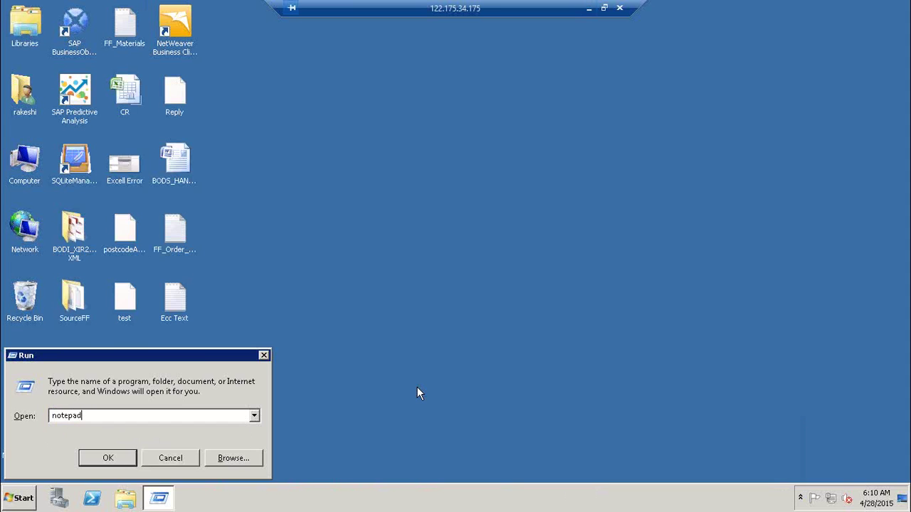
key("Return")
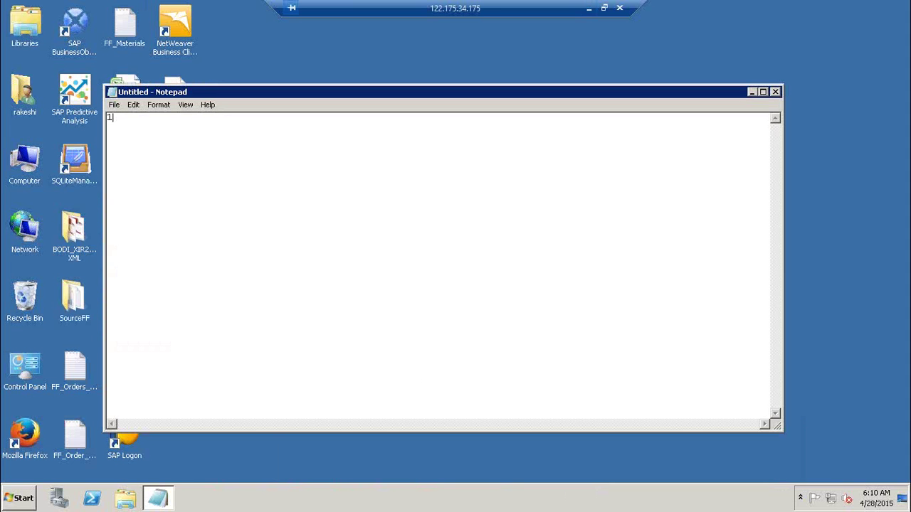
type("1) Hoe to Create a CR")
left_click(590, 8)
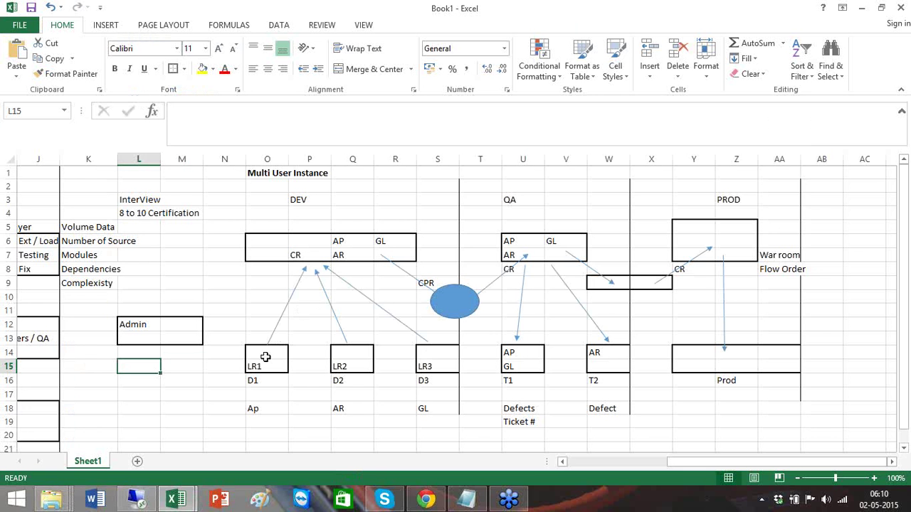
- Point out the LR1 box and DEV's CR label, then switch back to the remote desktop
left_click(265, 359)
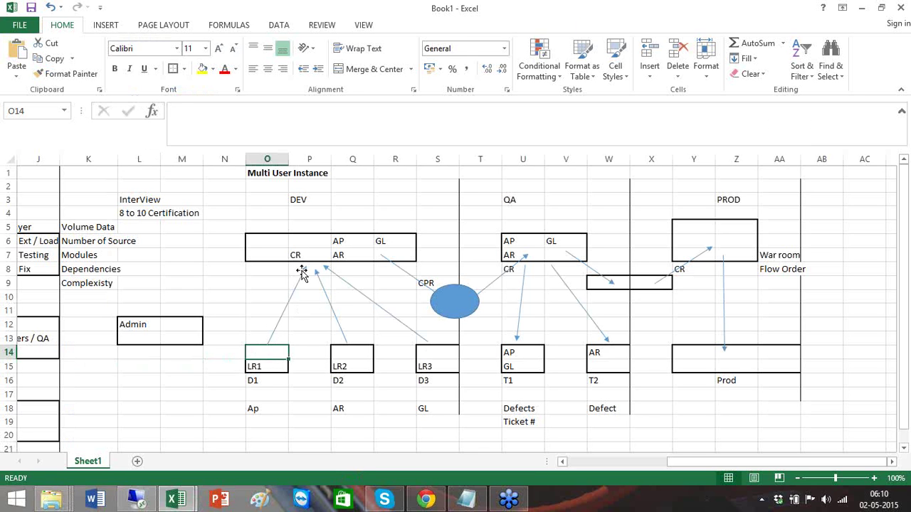
left_click(307, 257)
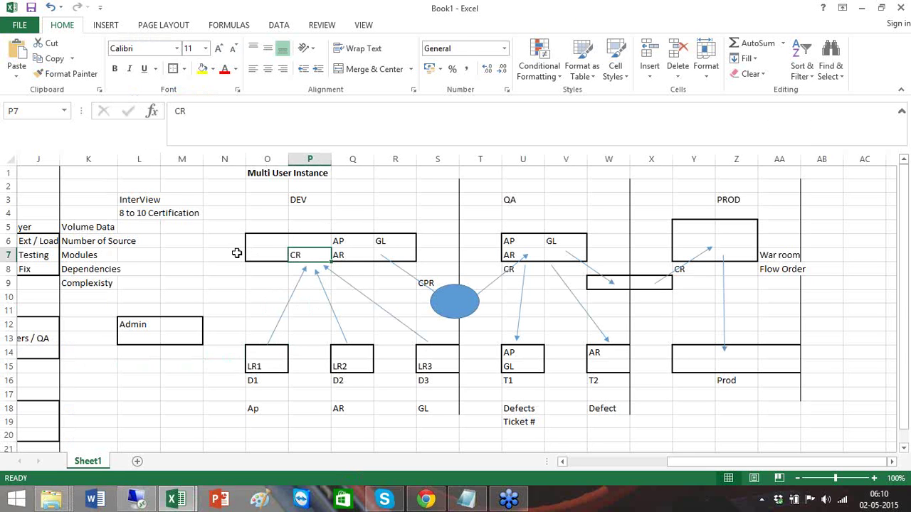
left_click(216, 246)
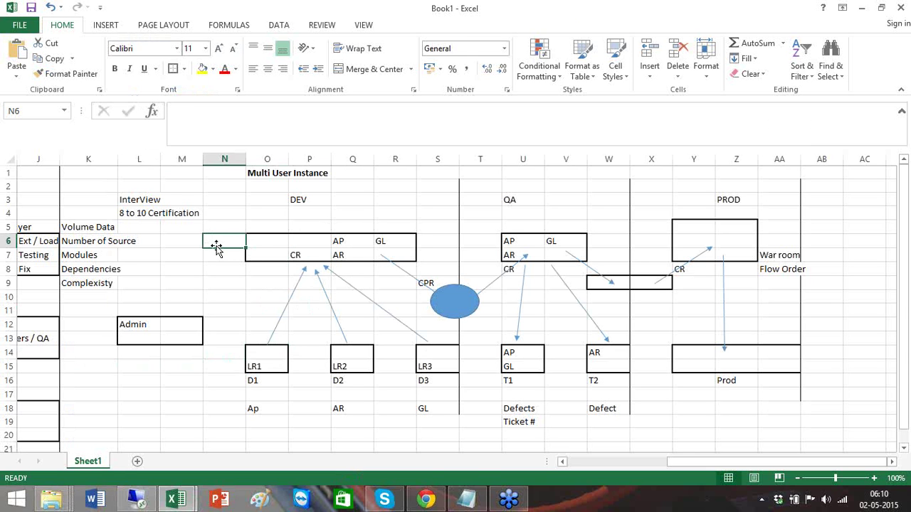
key("alt+Tab")
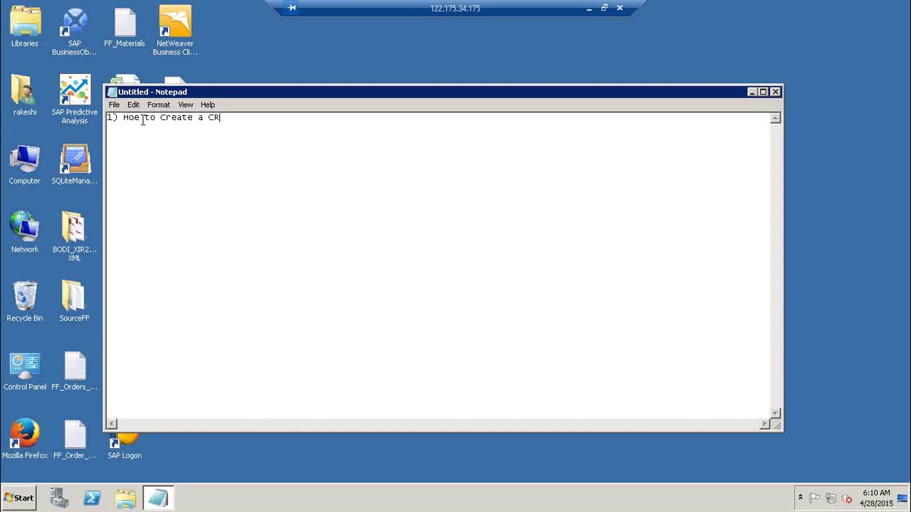
- Correct 'Hoe' to 'How' and add an 'Admin' heading above the first topic
left_click(142, 120)
key("BackSpace")
type("w")
key("Return")
key("Return")
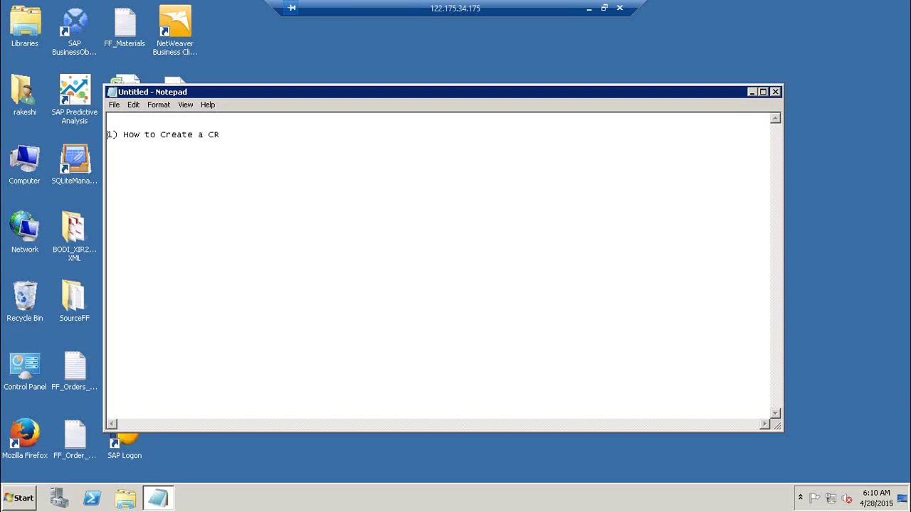
left_click(142, 120)
type("Admin")
key("Return")
key("Return")
- Add 'Secure & Non Secure CR' and 'Differences' lines, with a blank line under Admin
type("Secure C")
key("BackSpace")
type("& Non Secure CR")
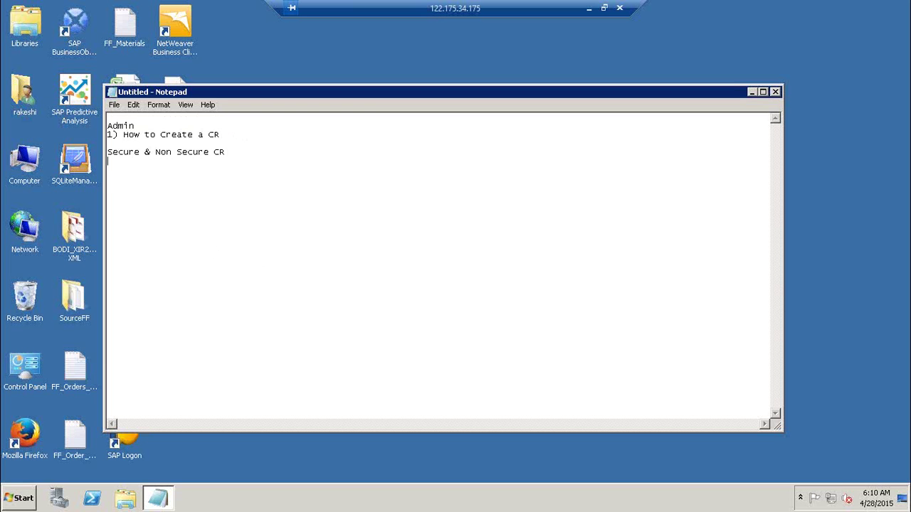
key("Return")
key("Return")
type("Differences")
left_click(140, 125)
key("Return")
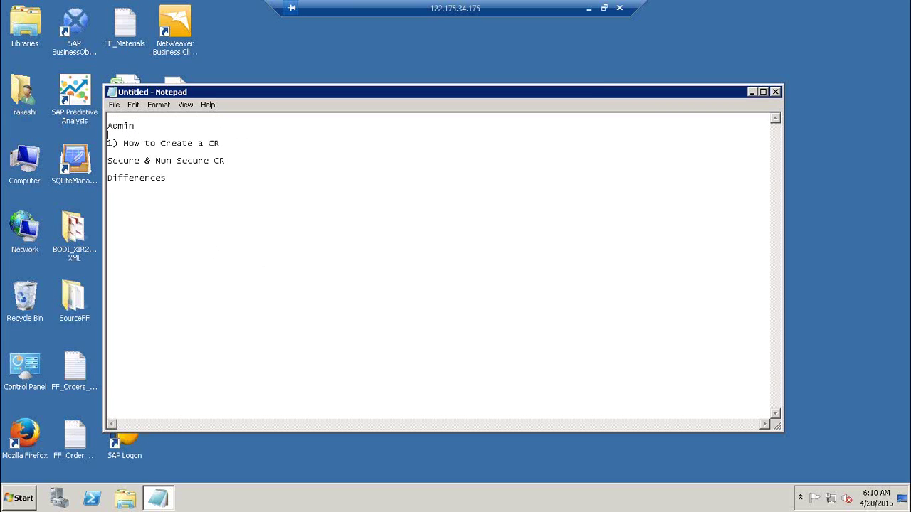
left_click(172, 181)
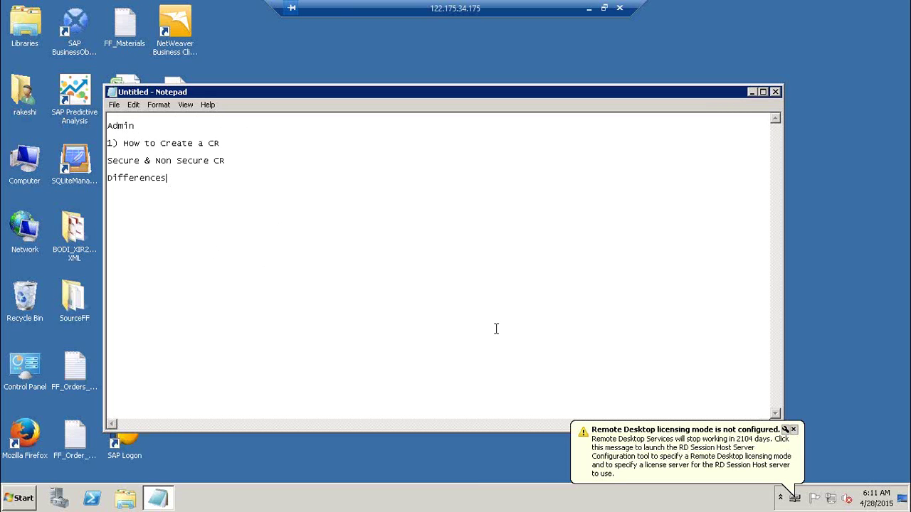
- Dismiss the licensing notification and add the topic '2) How to Use a CR ( DEV)'
left_click(793, 431)
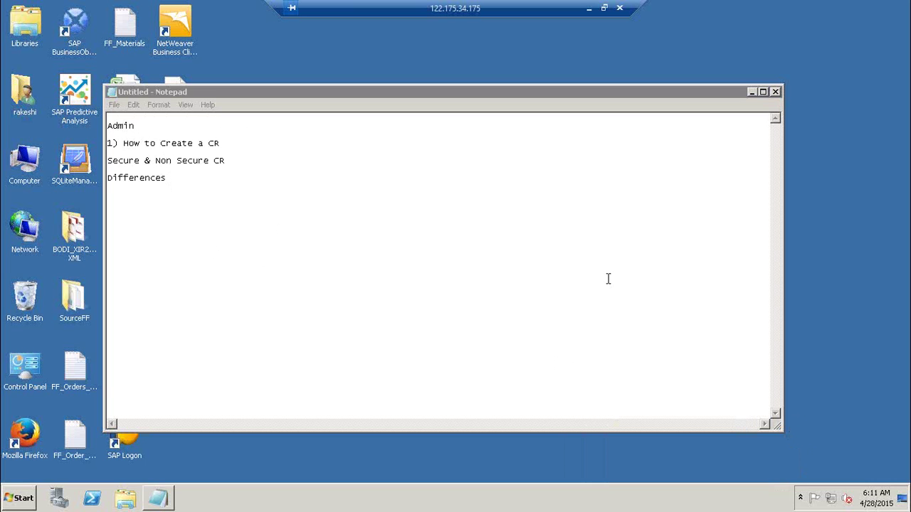
left_click(252, 143)
key("Return")
key("Return")
key("Return")
key("Return")
key("Return")
key("Return")
key("Return")
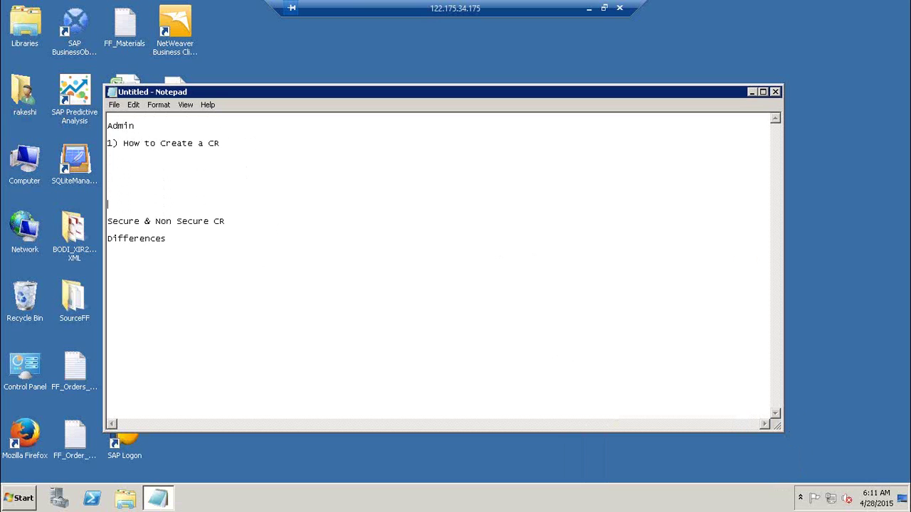
key("Up")
key("Up")
key("Up")
key("Up")
key("Up")
key("Down")
type("2) How to Use a CR")
key("Return")
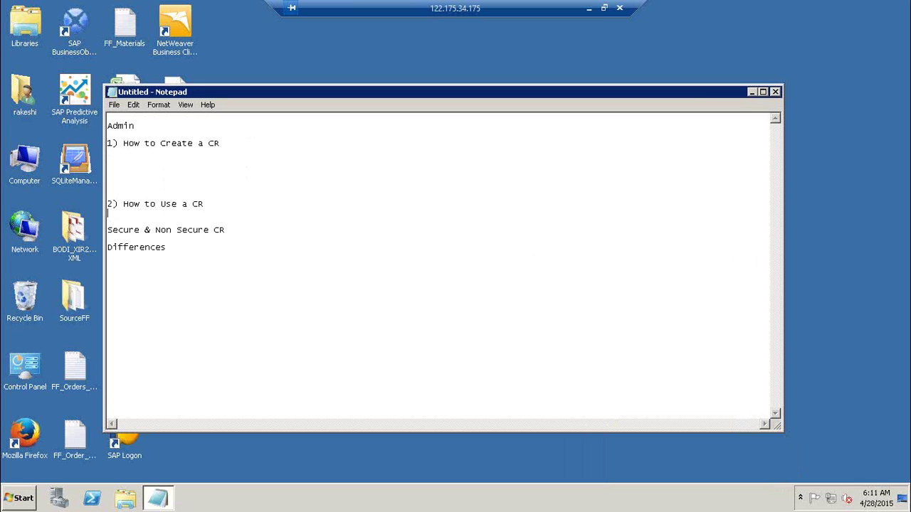
left_click(204, 204)
type("( DEV)")
- Tag the Secure line '( DEV, Tester & Admin)' and add sub-step 'i) Create a DB'
left_click(246, 230)
type("( DEV, Tester & Admin)")
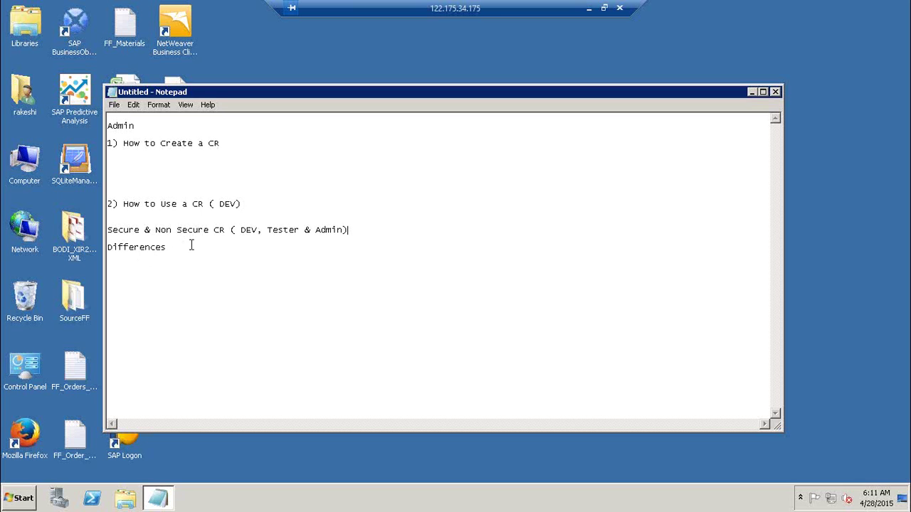
left_click_drag(191, 250, 101, 248)
left_click(174, 163)
type("i) Create a DB")
key("Return")
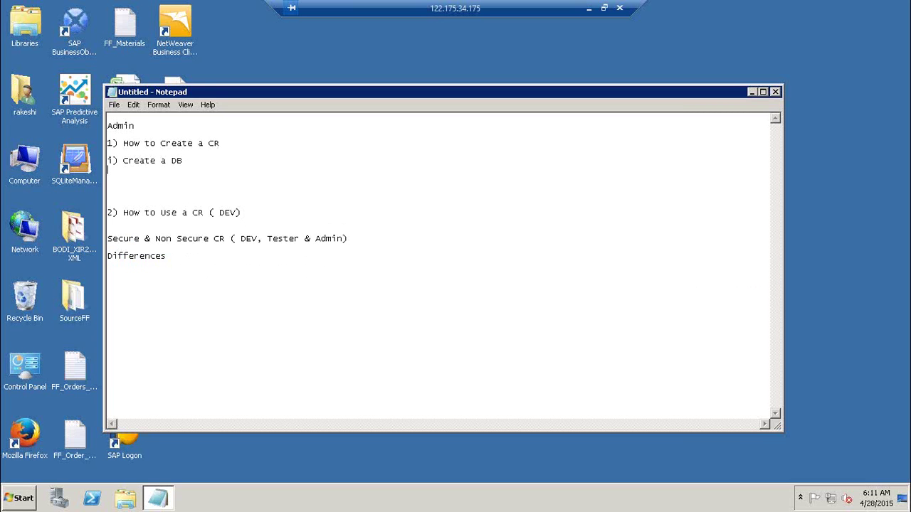
- Add steps ii) create CR with repo mgr, iii) register in MMC, iv) configure in Designer
type("ii) Create a CR using the repor")
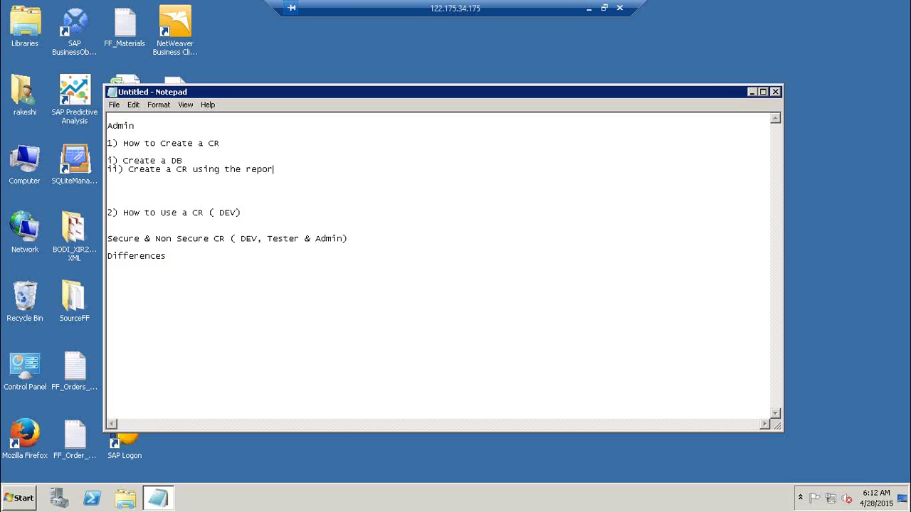
key("BackSpace")
key("BackSpace")
type("mgr")
key("Return")
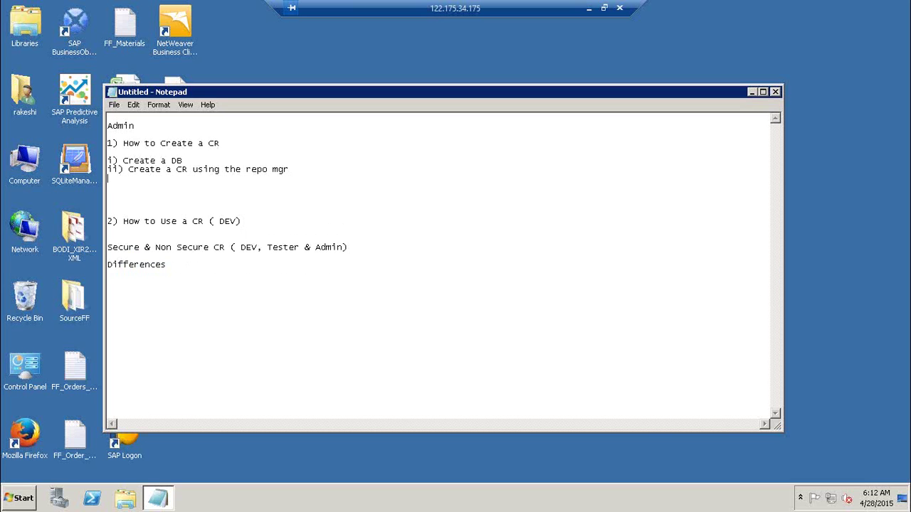
type("iii) Register your CR in the")
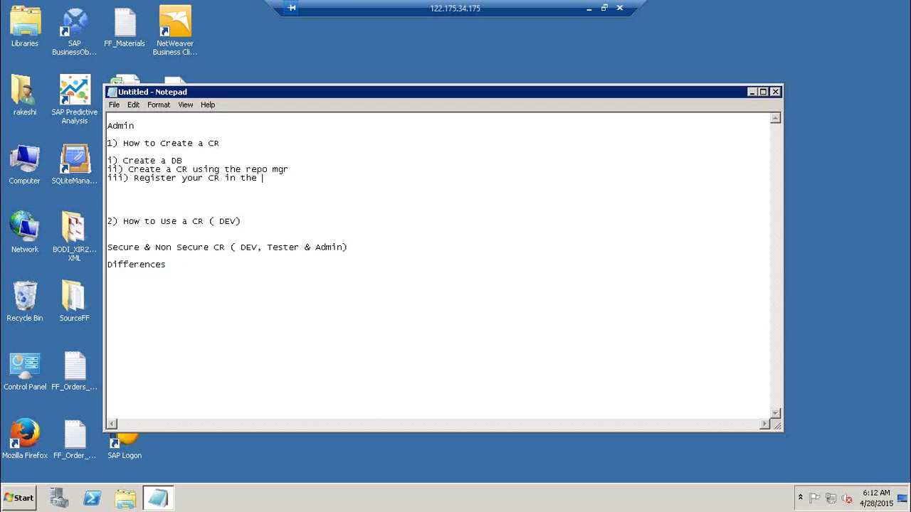
type(" MMC")
key("Return")
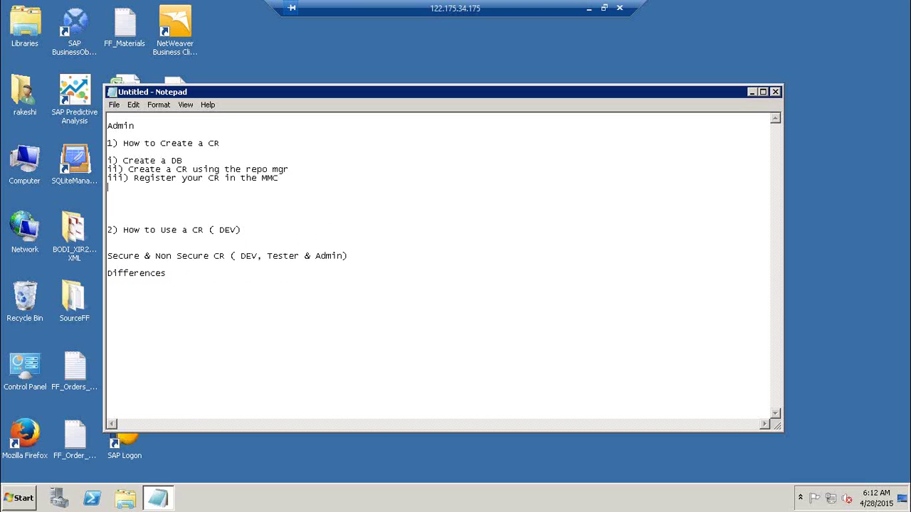
type("iv) go to your Designer an")
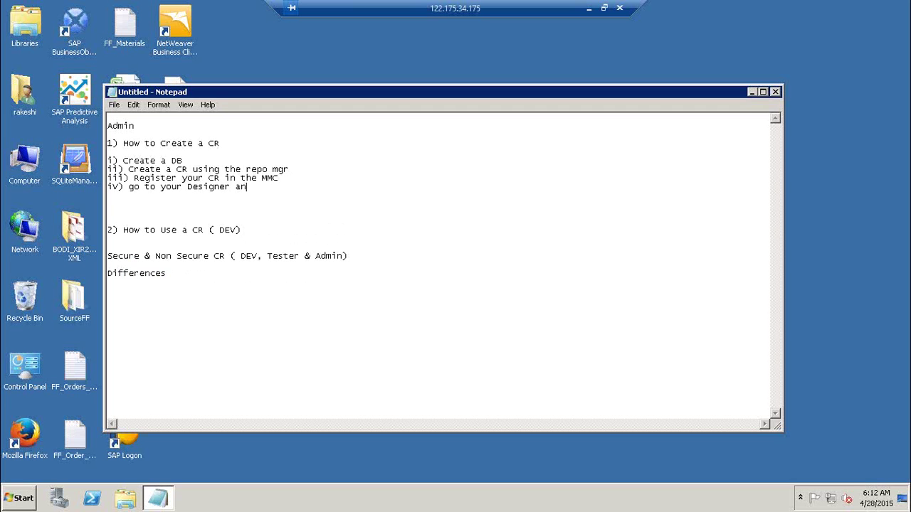
type("d config your CR")
- Adjust spacing so the step texts line up under 'i) Create a DB'
left_click(124, 163)
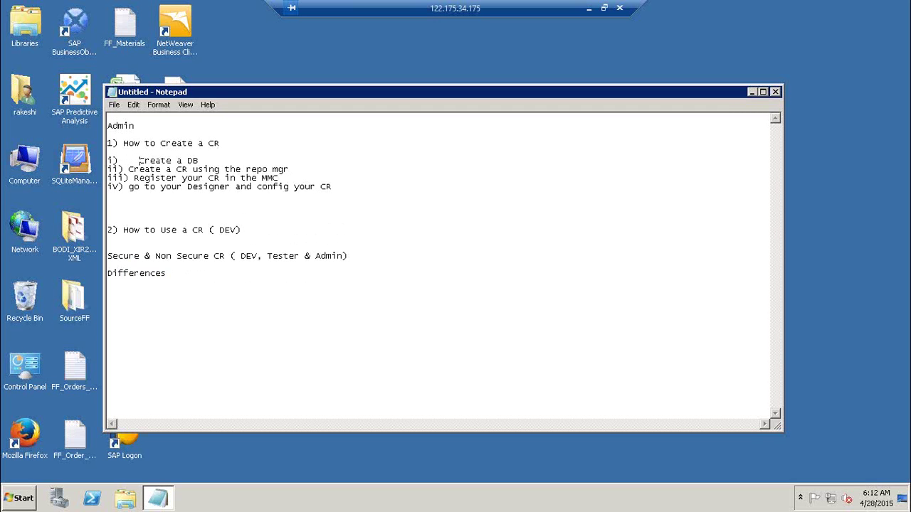
key("BackSpace")
key("BackSpace")
key("Down")
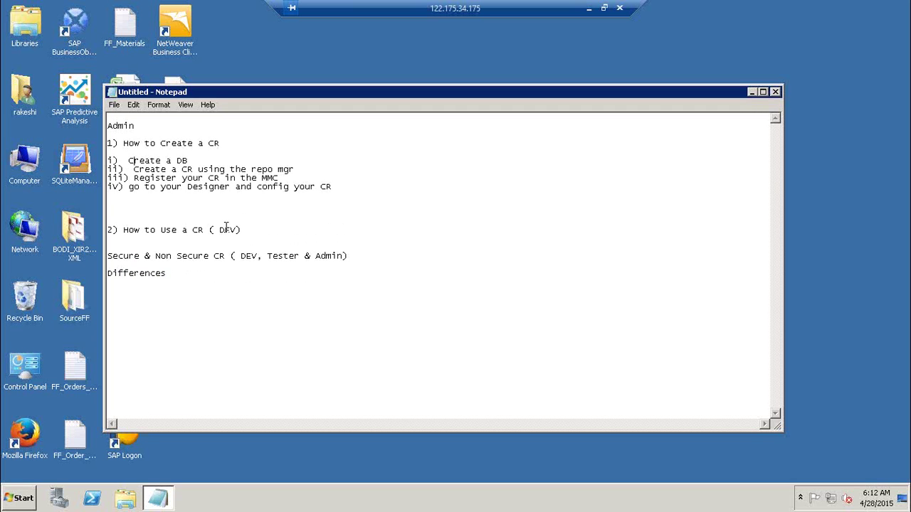
key("Down")
key("Down")
left_click(180, 276)
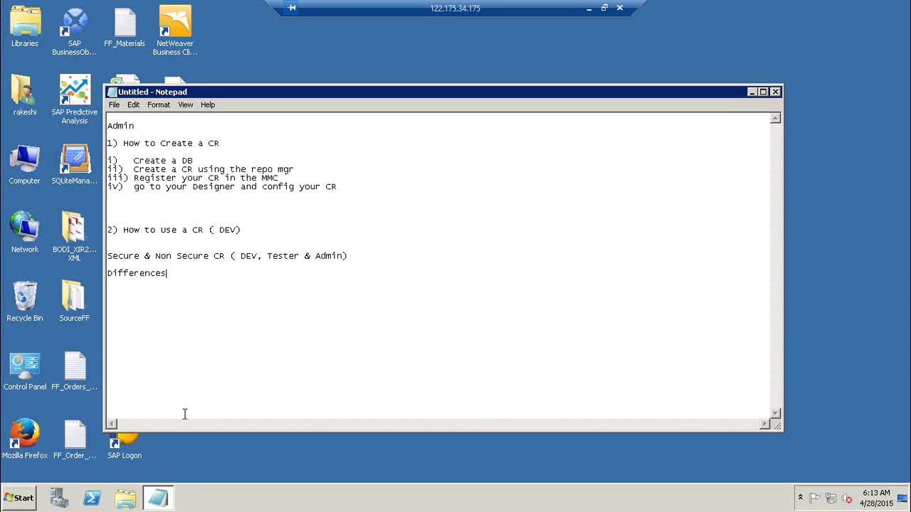
- Launch SQL Server Management Studio 2008 R2 and connect to BO41 with the repository password
left_click(19, 507)
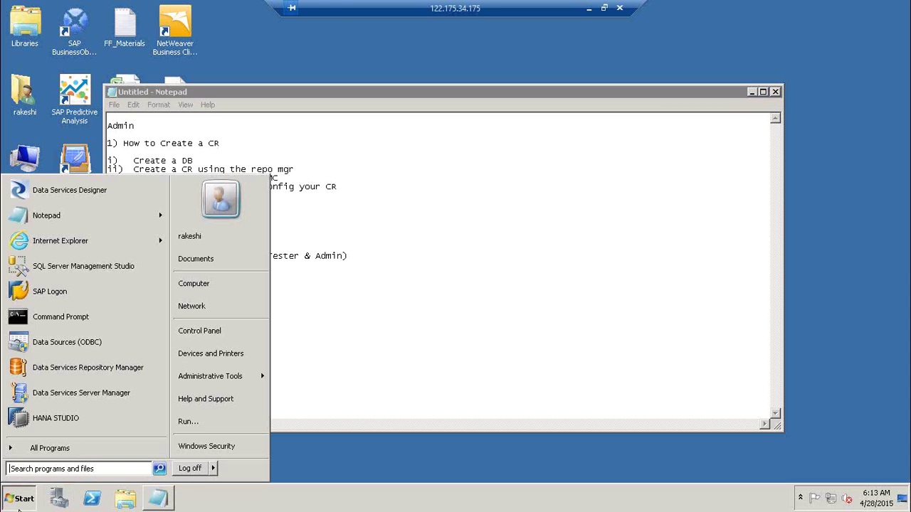
mouse_move(81, 447)
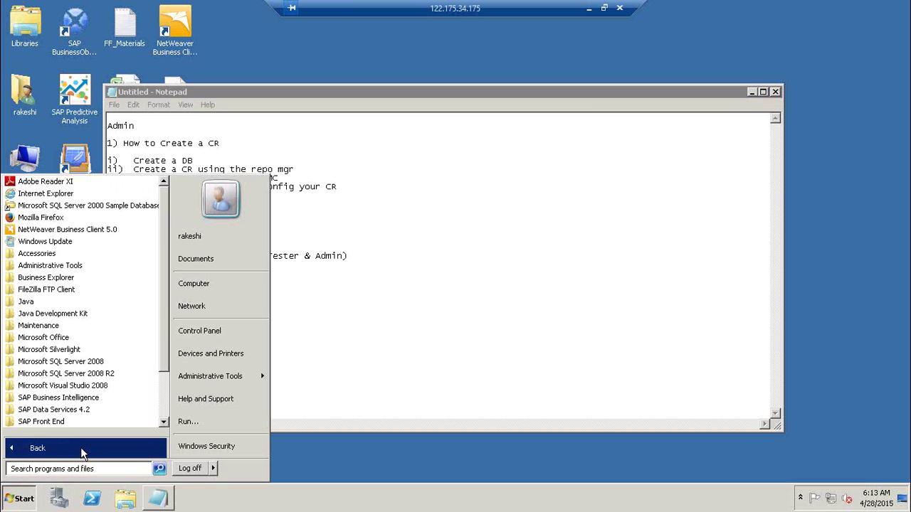
left_click(119, 373)
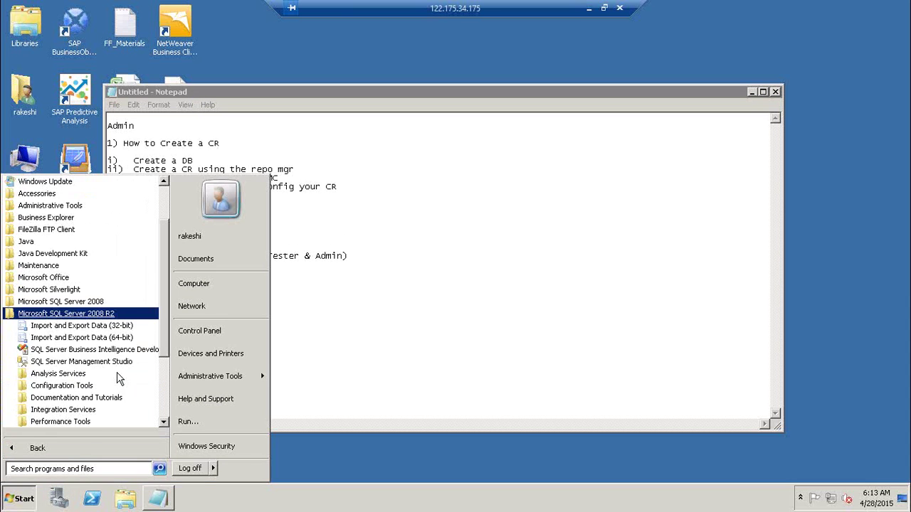
left_click(97, 362)
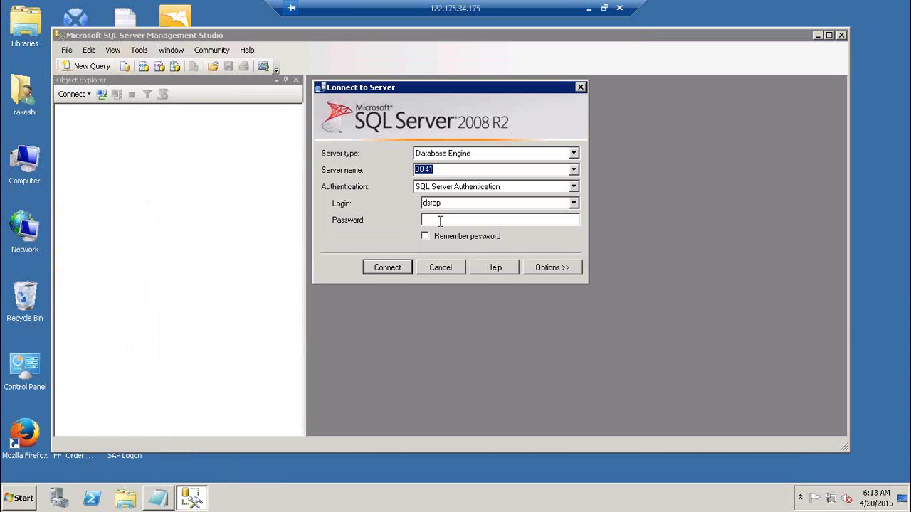
left_click(442, 220)
key("Return")
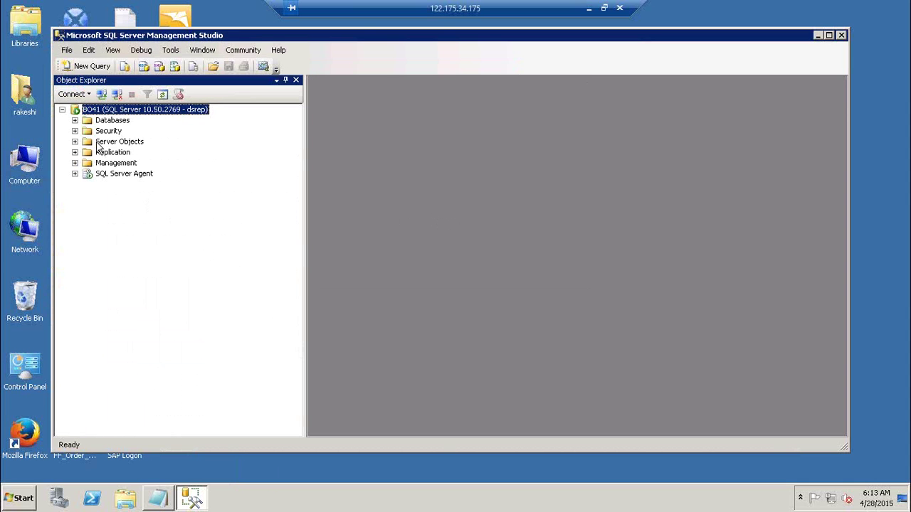
- Expand Databases in Object Explorer and select the existing DB_CR database
left_click(74, 120)
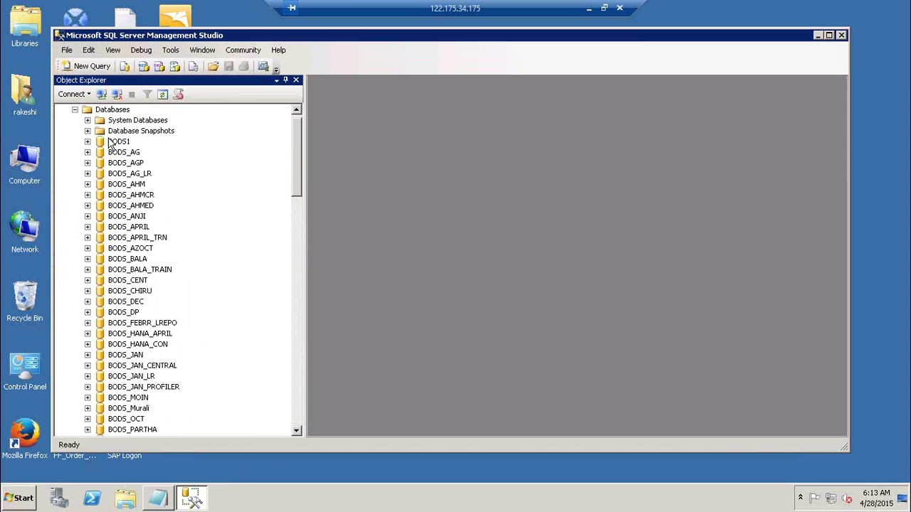
left_click(297, 287)
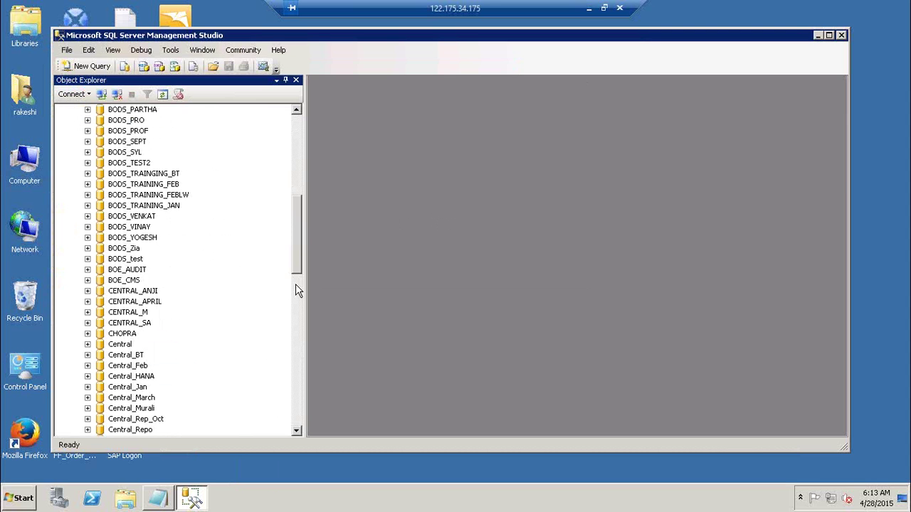
left_click(297, 290)
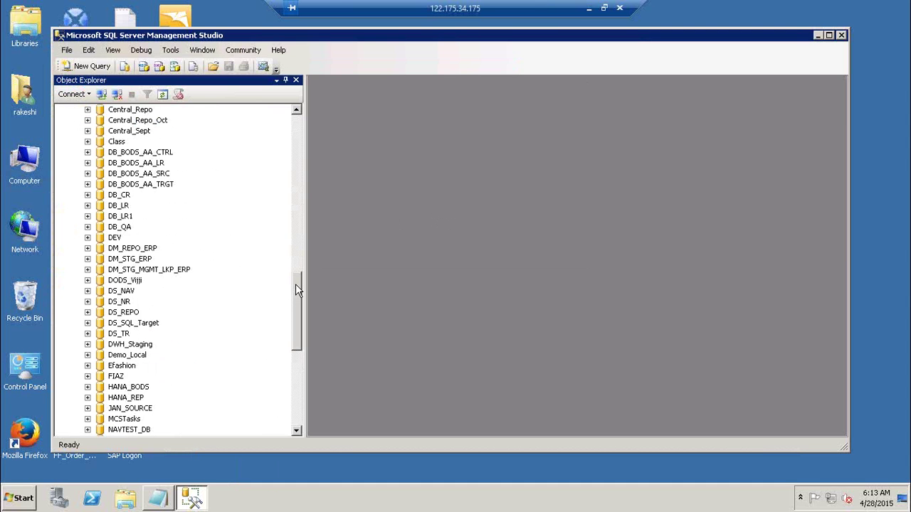
left_click(121, 195)
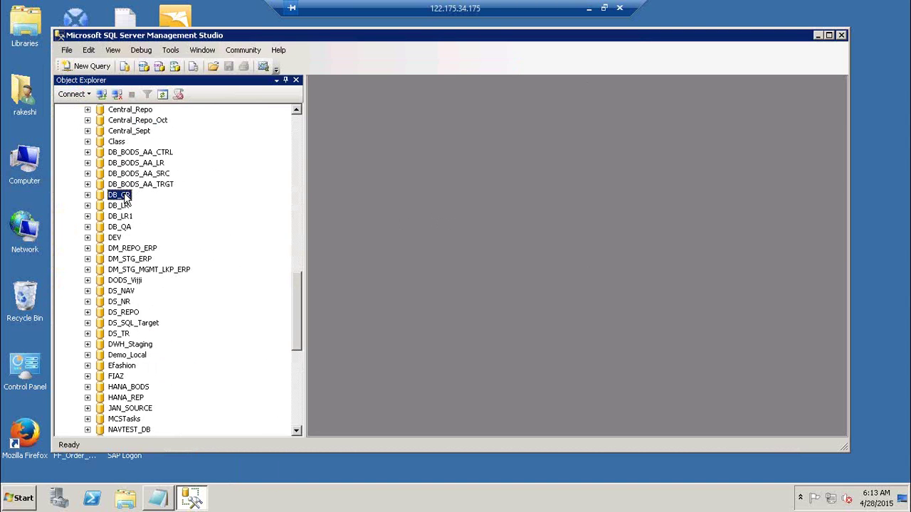
left_click(298, 128)
left_click(298, 128)
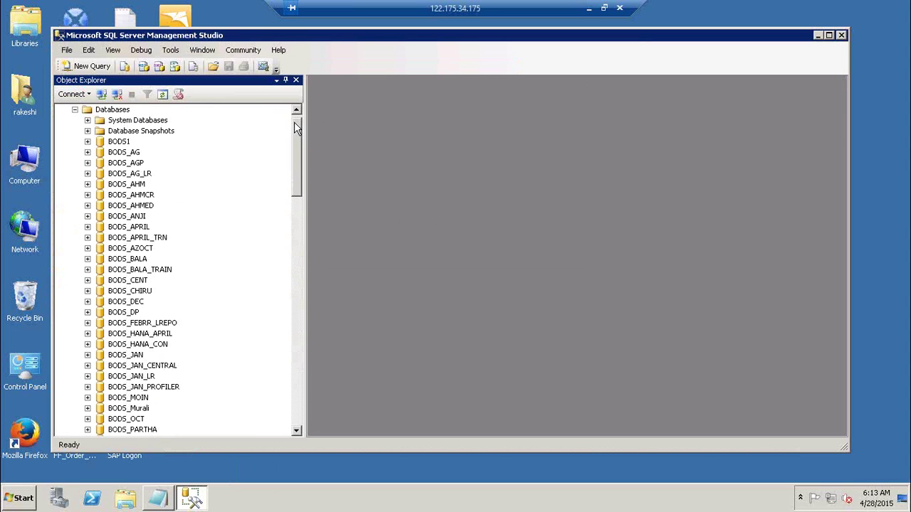
- Open and cancel the New Database dialog, then select DB_CR and press F2 on it
right_click(111, 112)
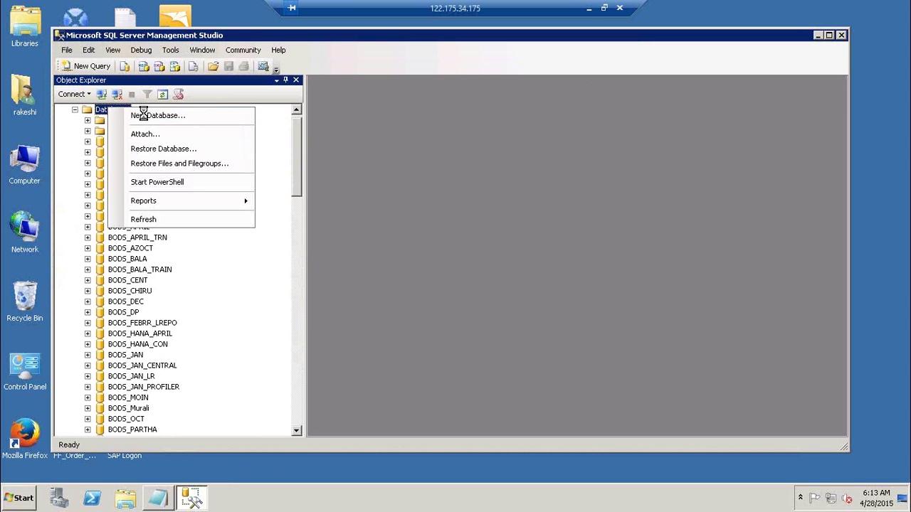
left_click(116, 116)
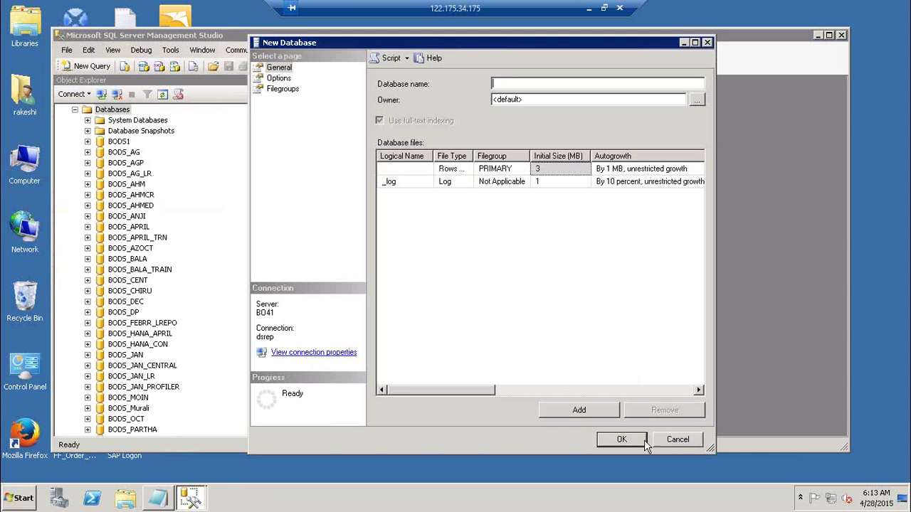
left_click(674, 441)
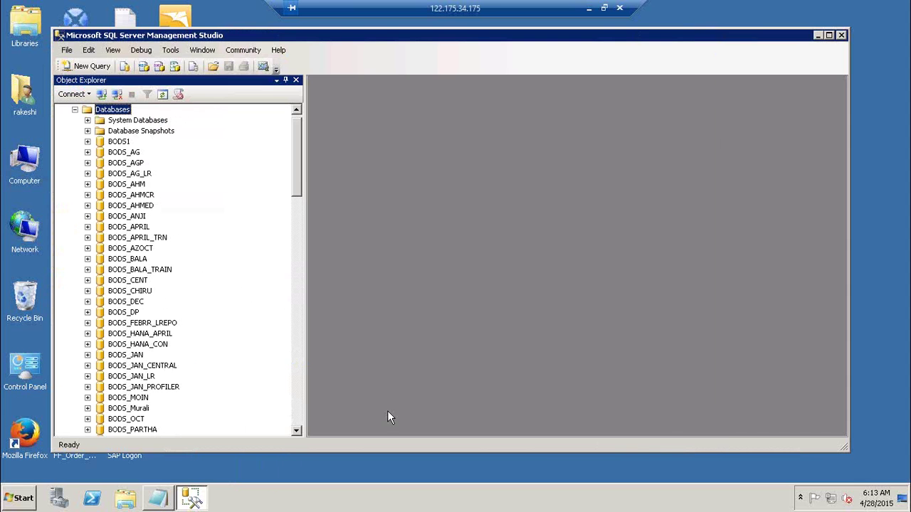
left_click(300, 414)
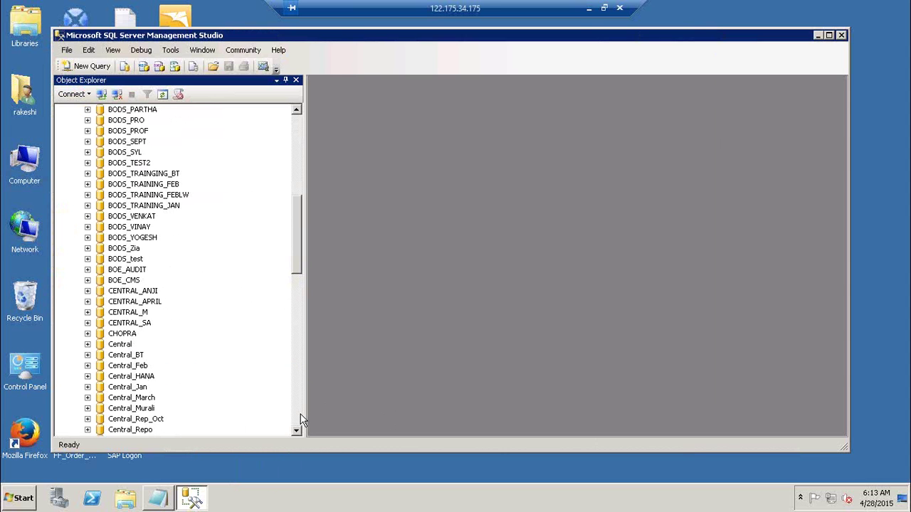
left_click(300, 418)
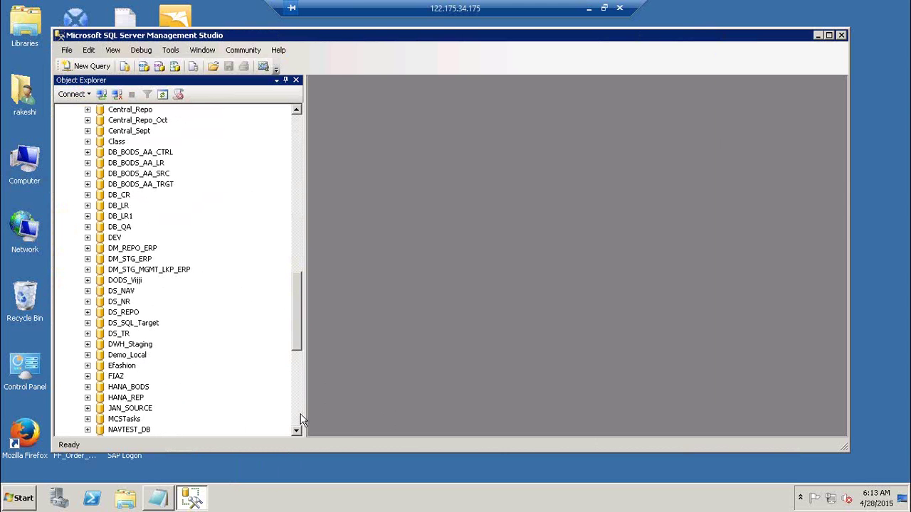
left_click(120, 200)
key("F2")
- Check the repo manager step in the Notepad notes, then minimize Management Studio
left_click(152, 499)
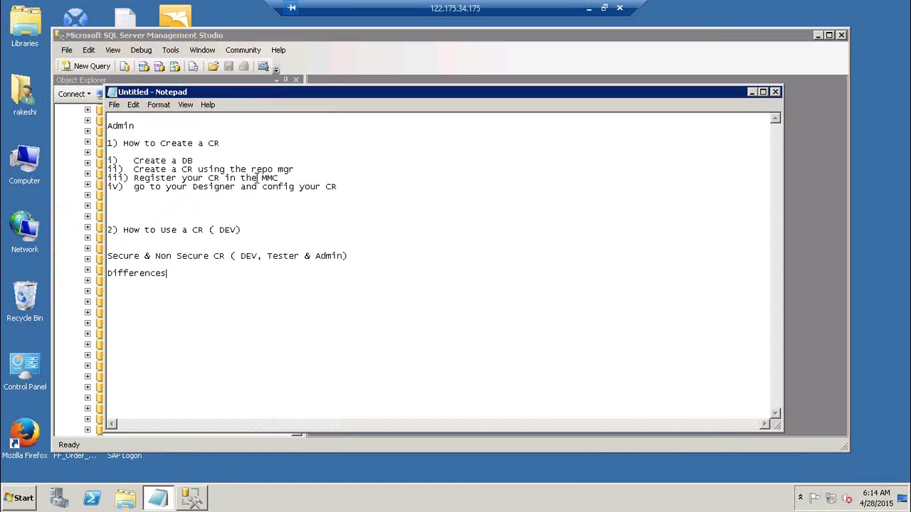
left_click(336, 172)
key("alt+Tab")
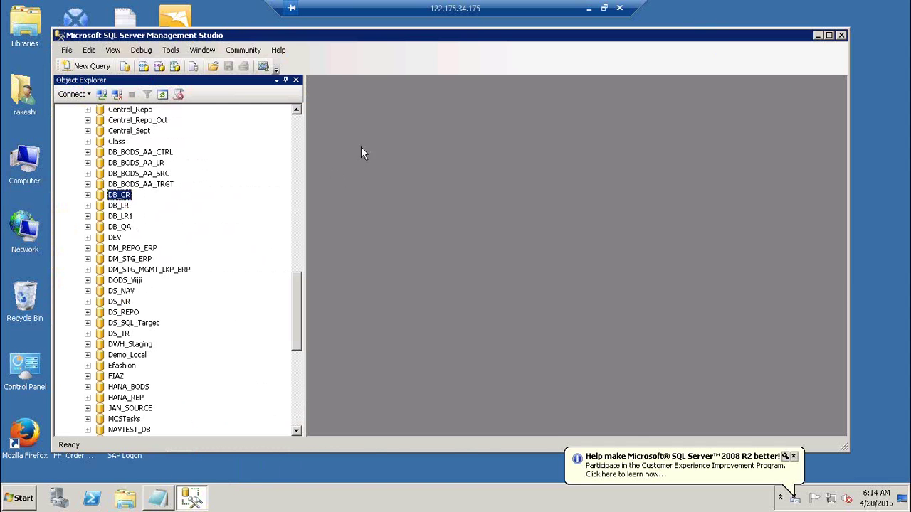
left_click(818, 36)
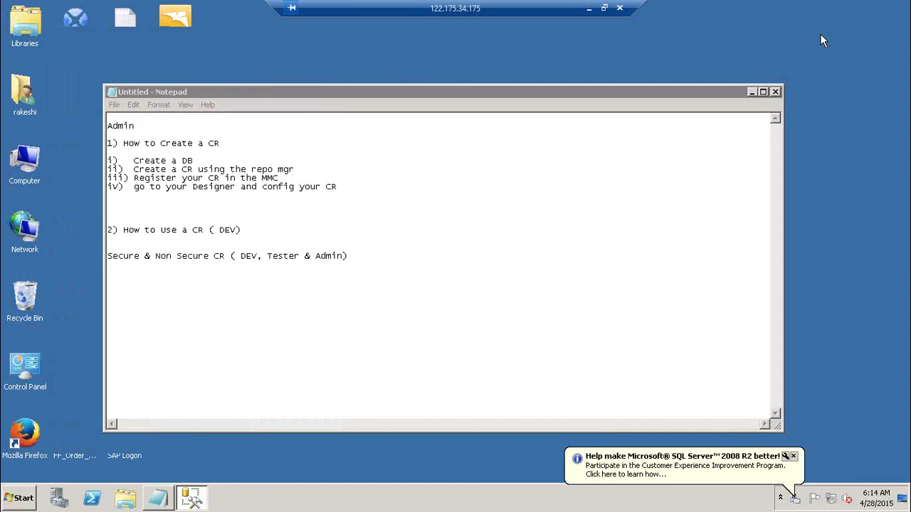
- Start Data Services Repository Manager from All Programs > SAP Data Services 4.2
left_click(16, 499)
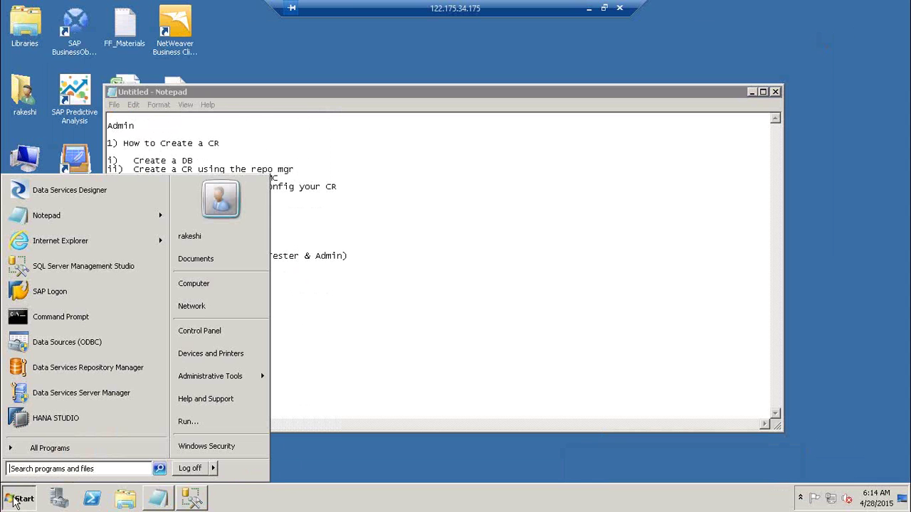
left_click(78, 450)
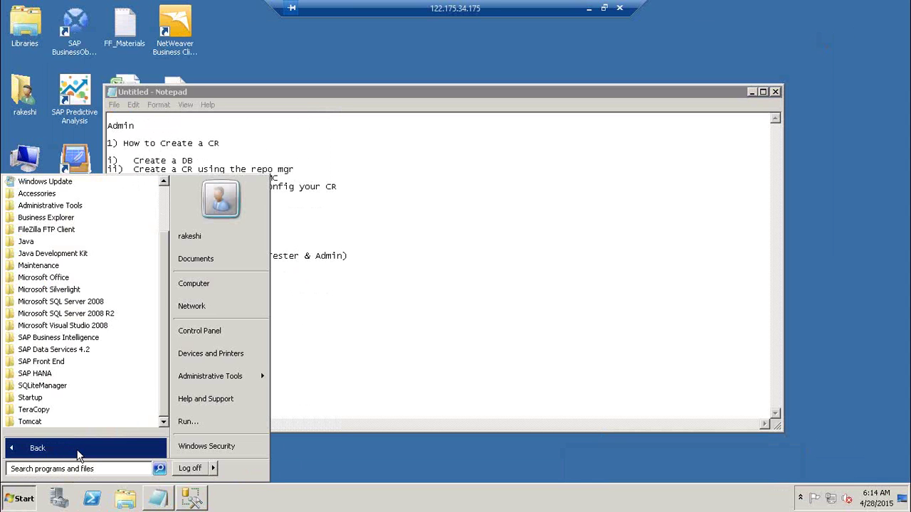
left_click(86, 351)
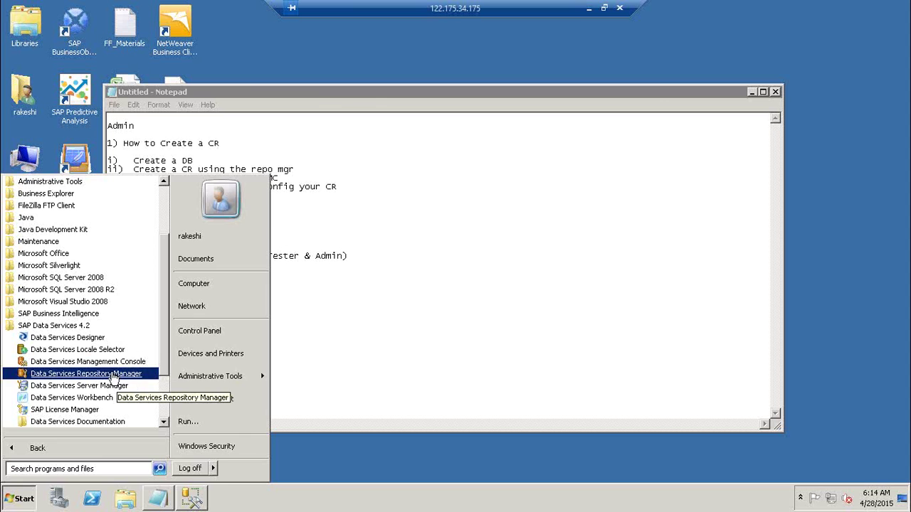
left_click(111, 375)
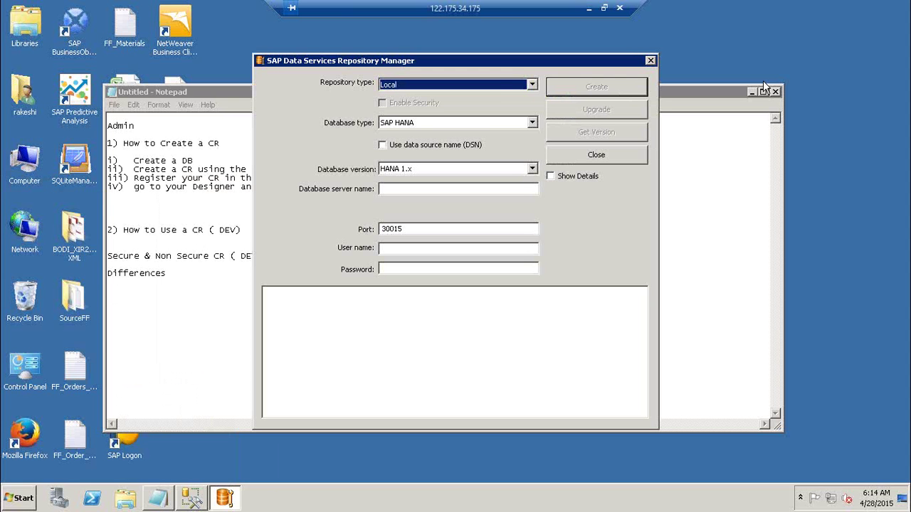
- Set the Repository type dropdown to Central, leaving Enable Security unchecked
left_click(492, 88)
left_click(459, 107)
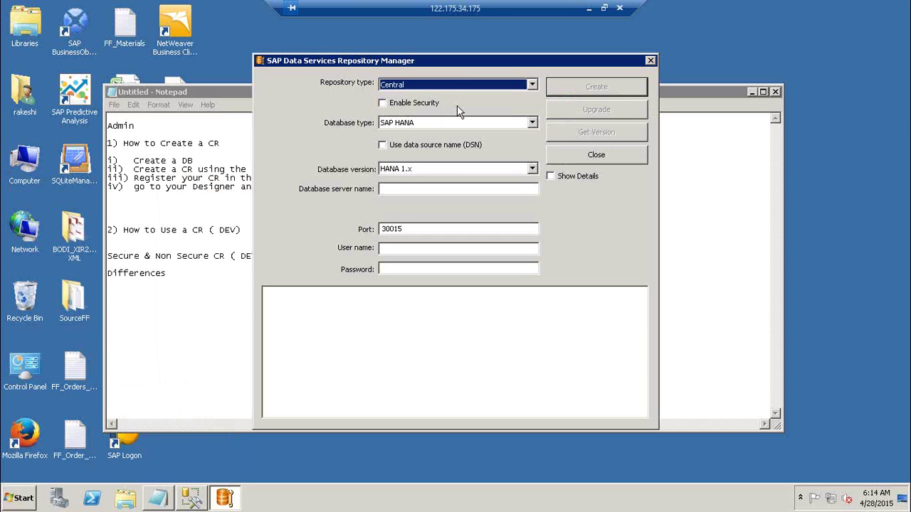
left_click(449, 86)
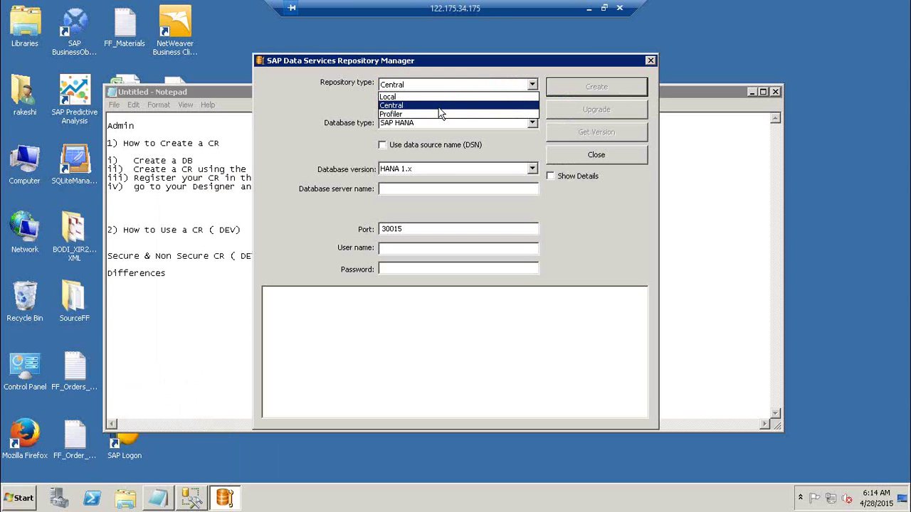
left_click(440, 108)
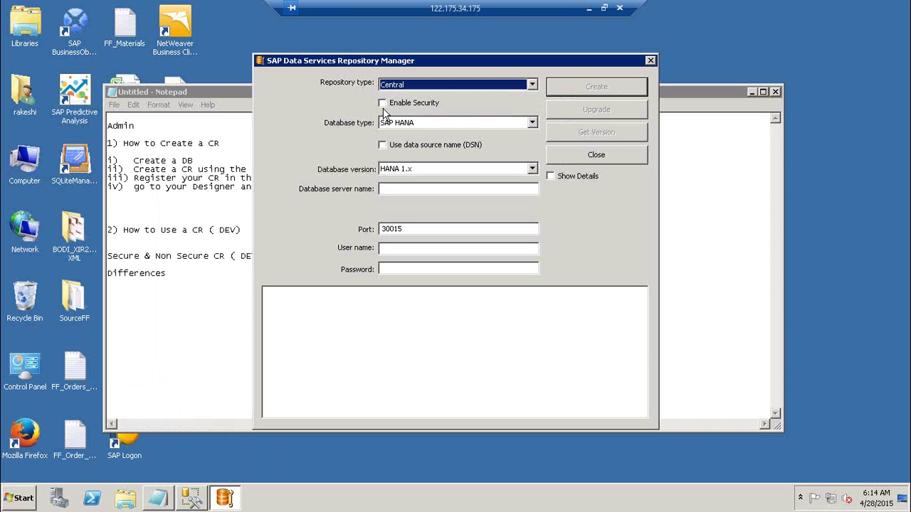
left_click(441, 84)
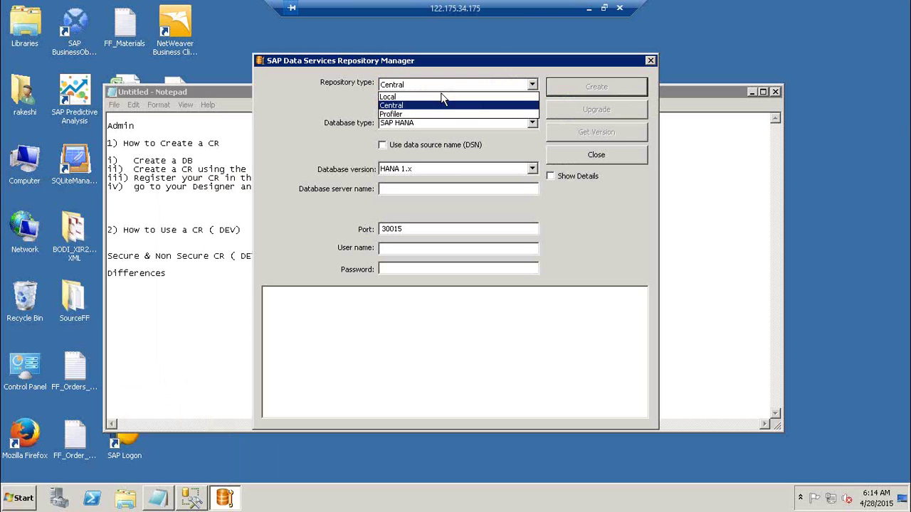
left_click(427, 94)
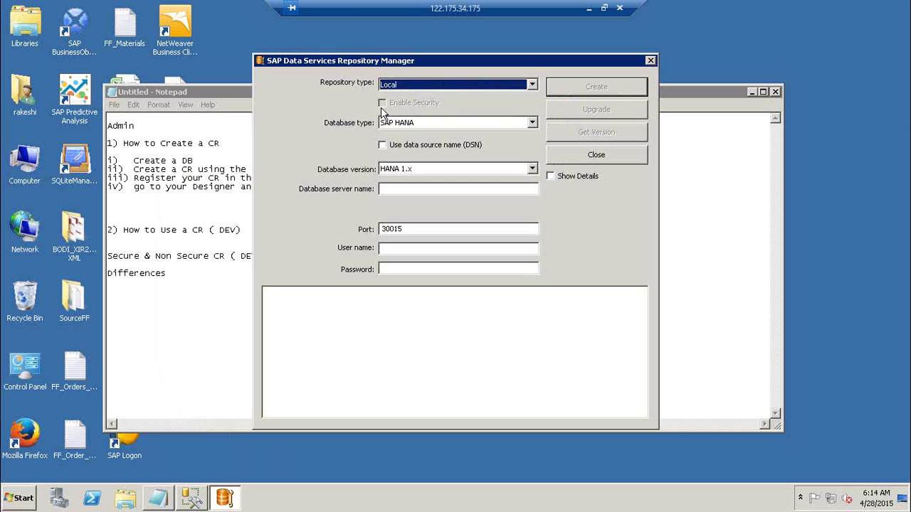
left_click(439, 85)
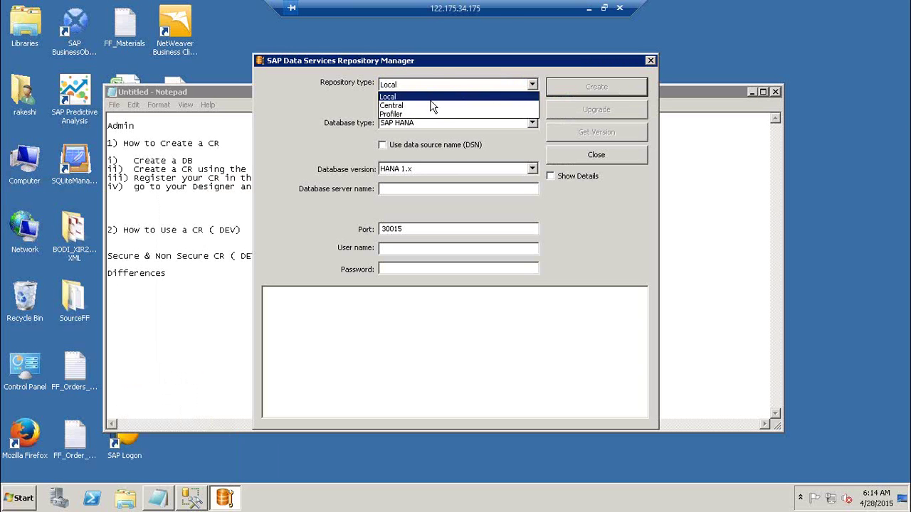
left_click(430, 106)
left_click(400, 109)
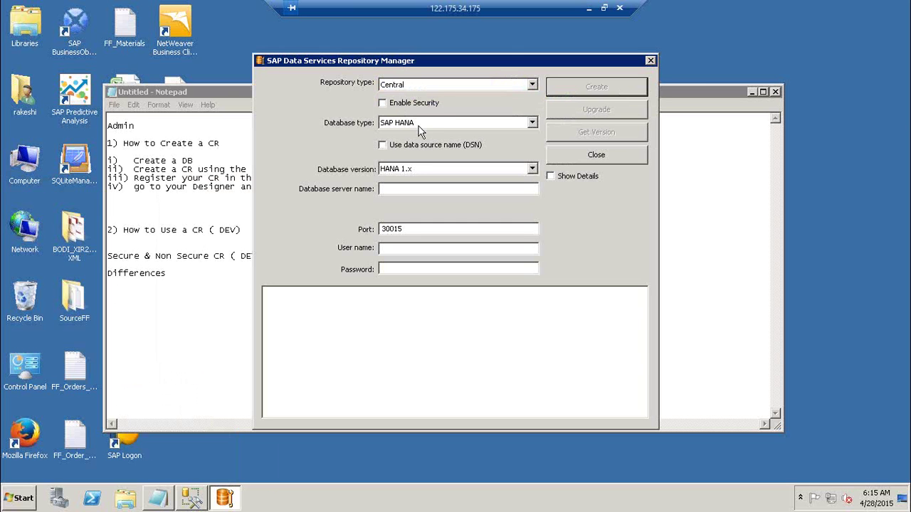
- Set the repository database type to Microsoft SQL Server
left_click(419, 125)
left_click(420, 138)
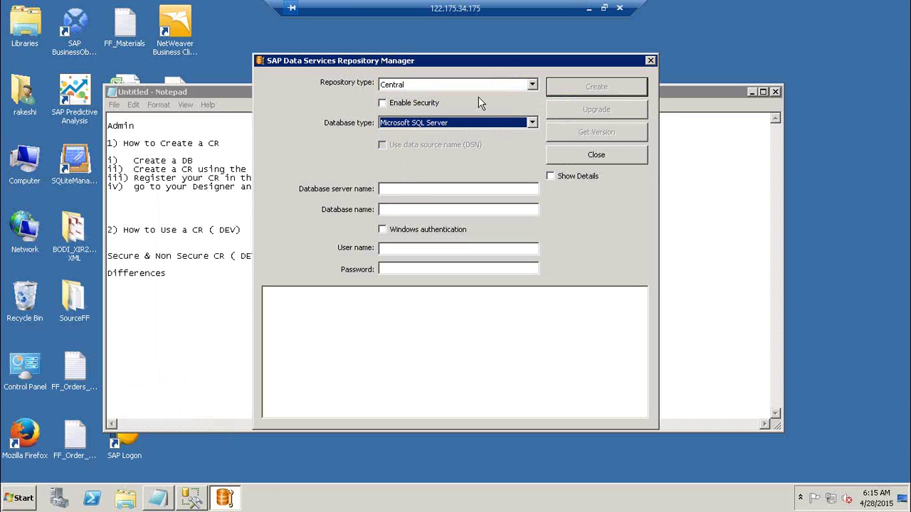
left_click(477, 124)
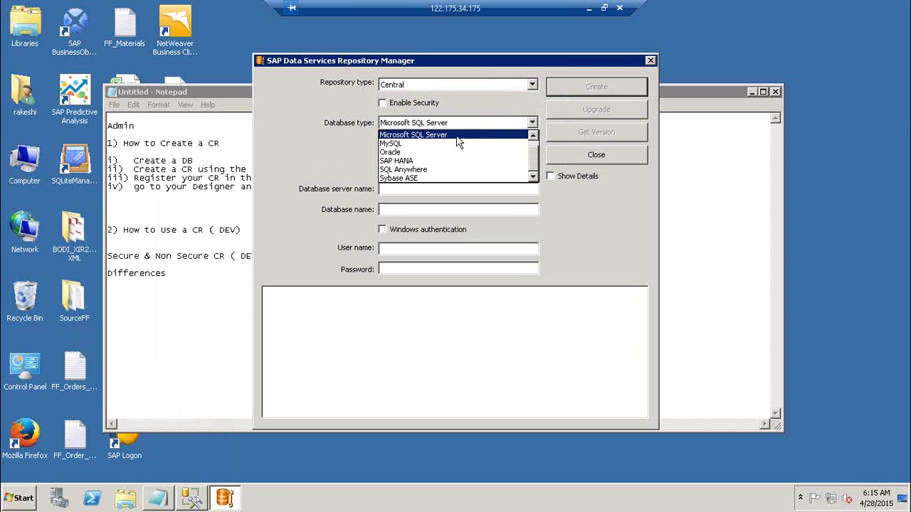
left_click(457, 136)
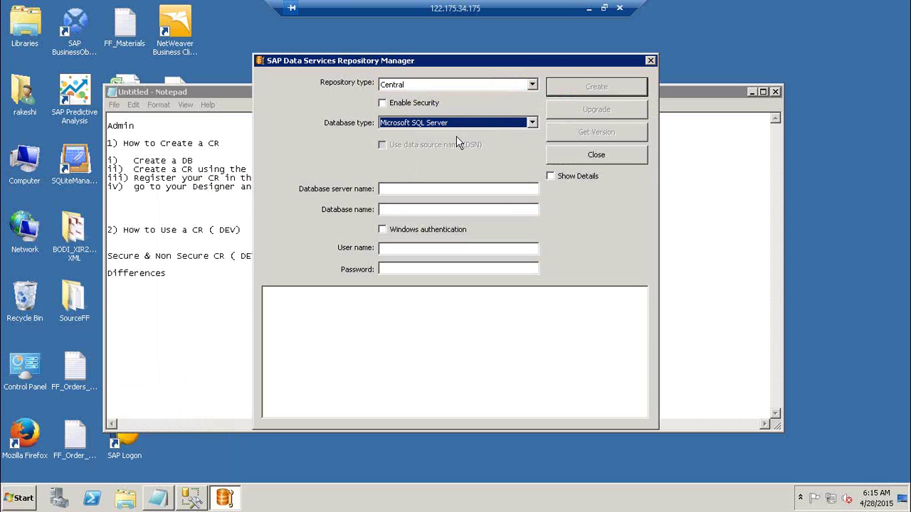
- Enter server BO41, database DB_CR, and the database user name and password
left_click(401, 190)
type("BO41")
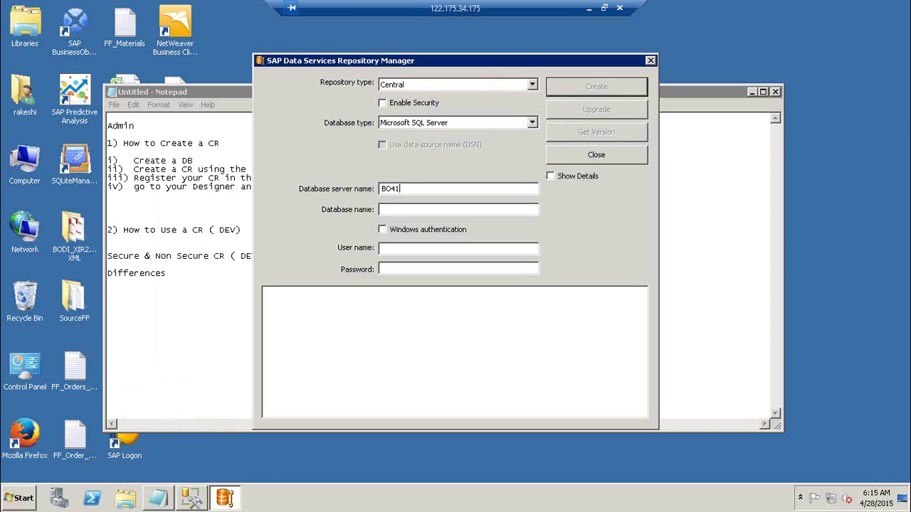
key("Tab")
type("DB_CR")
key("Tab")
key("Tab")
key("Tab")
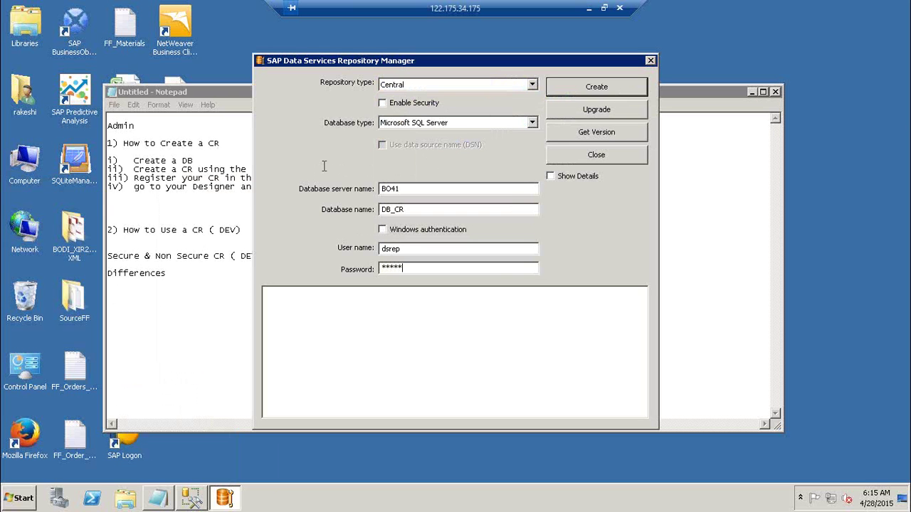
- Check DB_CR's existing secure repository version, then create the central repository and overwrite the old one
left_click(622, 131)
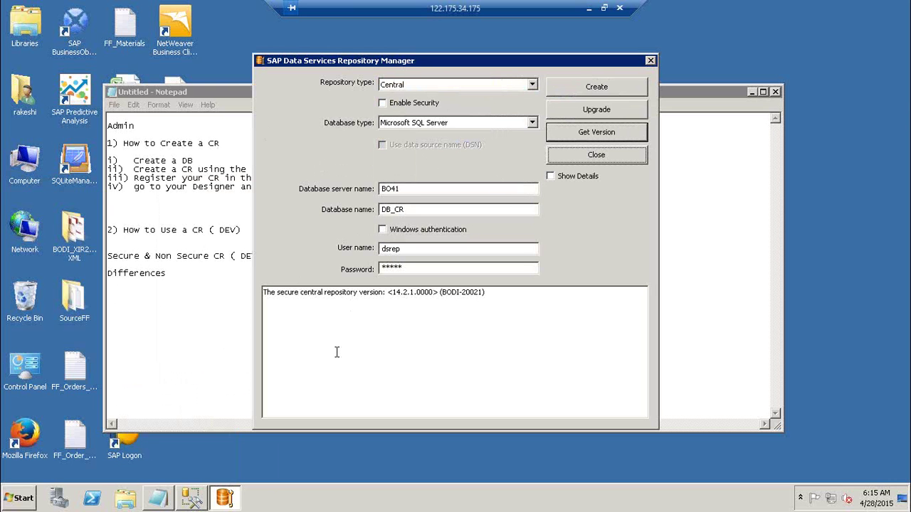
left_click_drag(289, 292, 410, 298)
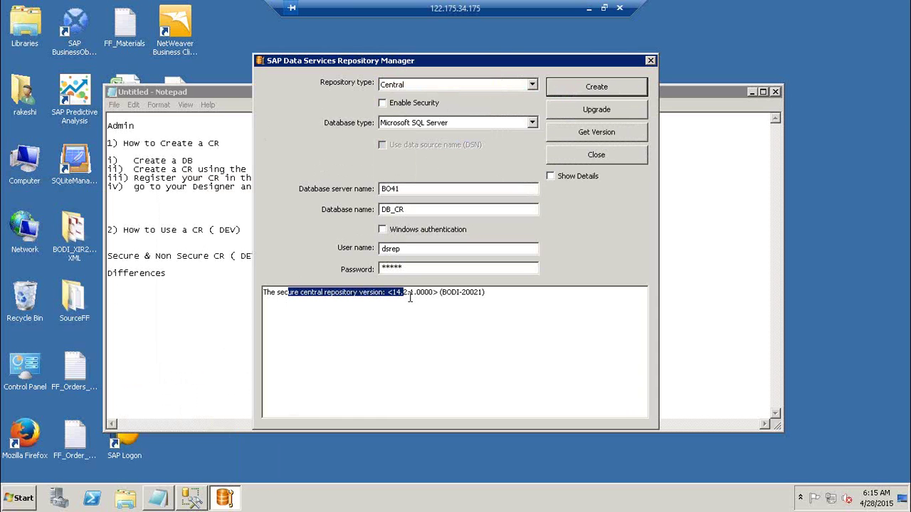
left_click(625, 89)
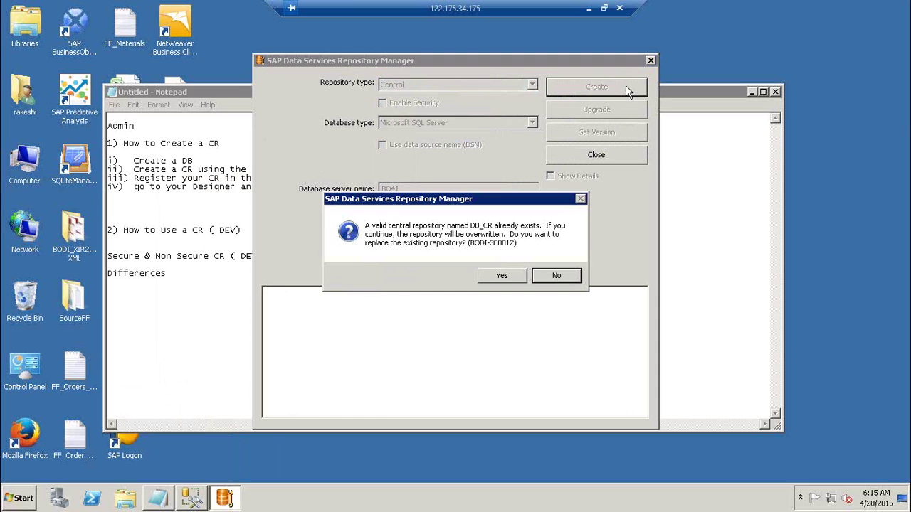
left_click(503, 276)
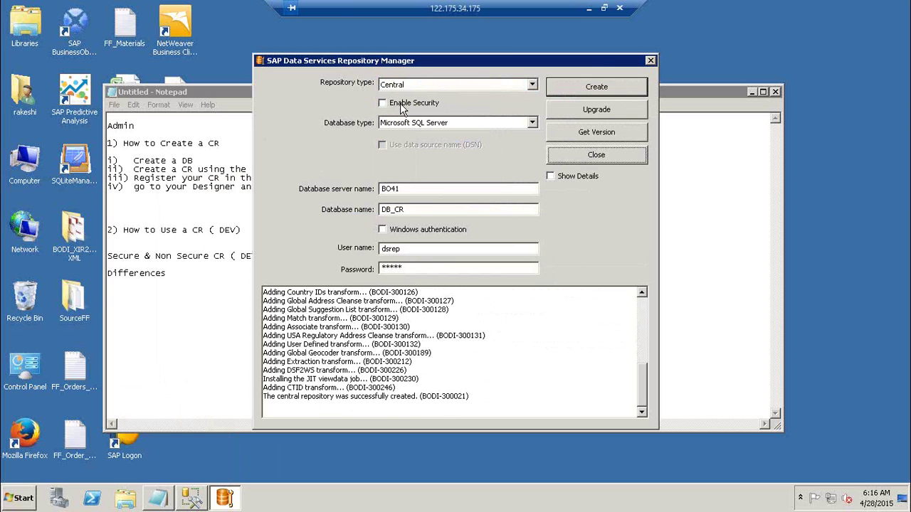
left_click(303, 397)
left_click_drag(304, 397, 427, 397)
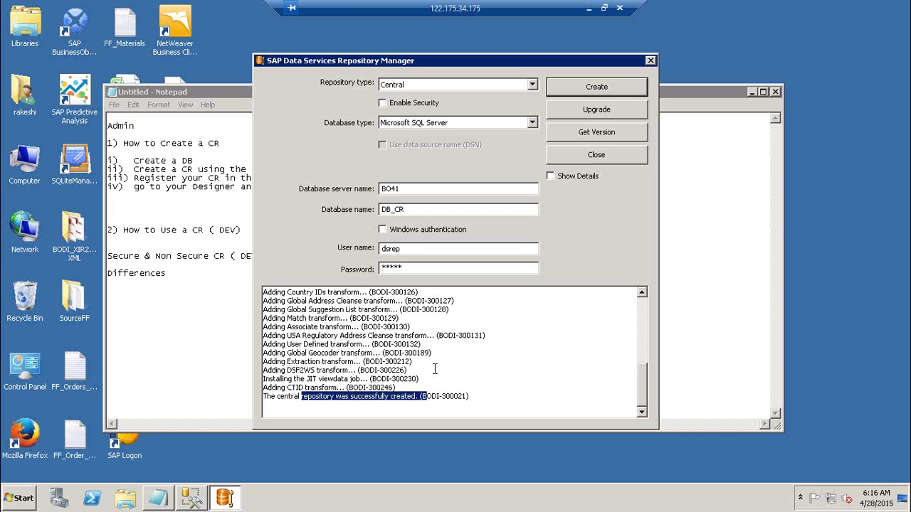
- Confirm the new repository is non-secure version 14.2.1.0000 and close Repository Manager
left_click(596, 133)
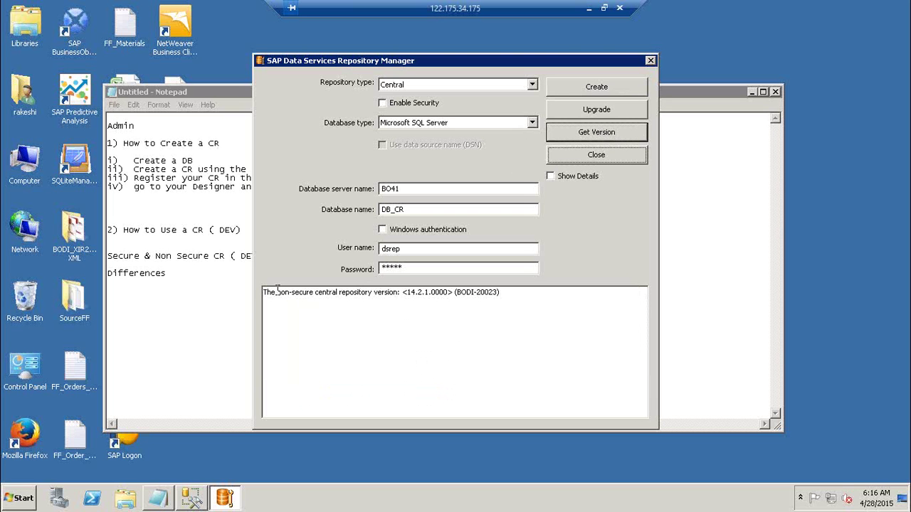
left_click_drag(277, 290, 420, 292)
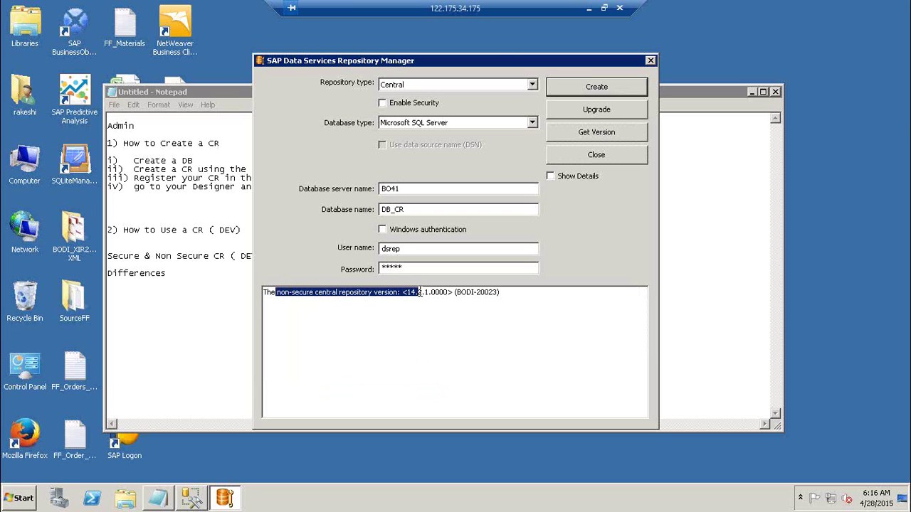
left_click(605, 158)
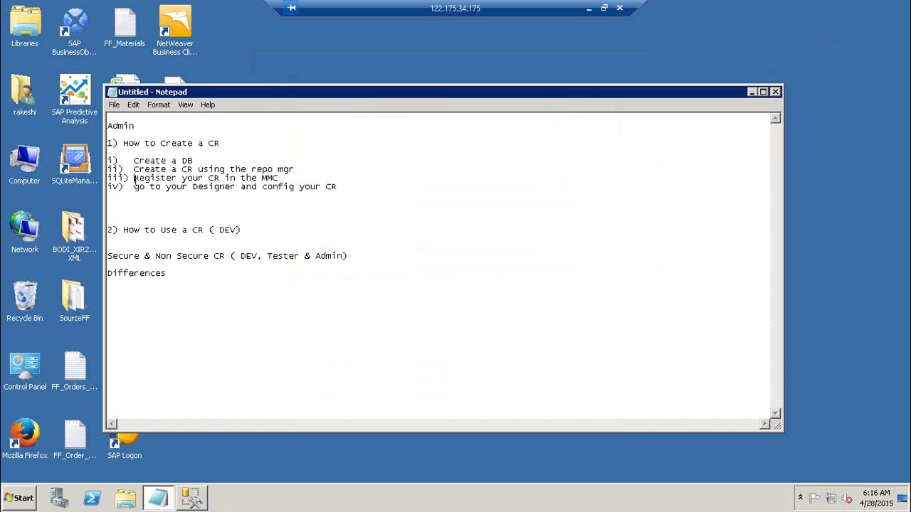
- Hide the Notepad outline and launch the Central Management Console from SAP BusinessObjects BI platform 4
left_click_drag(134, 178, 290, 182)
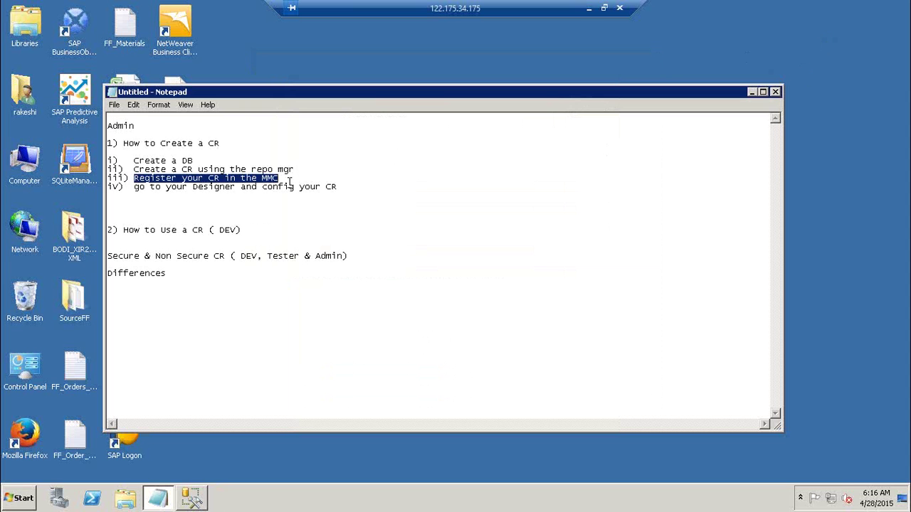
left_click(751, 93)
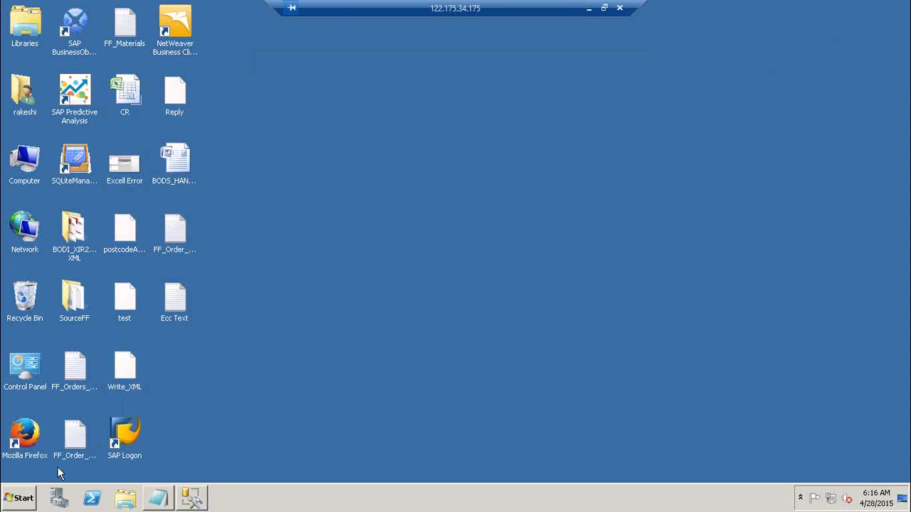
left_click(20, 503)
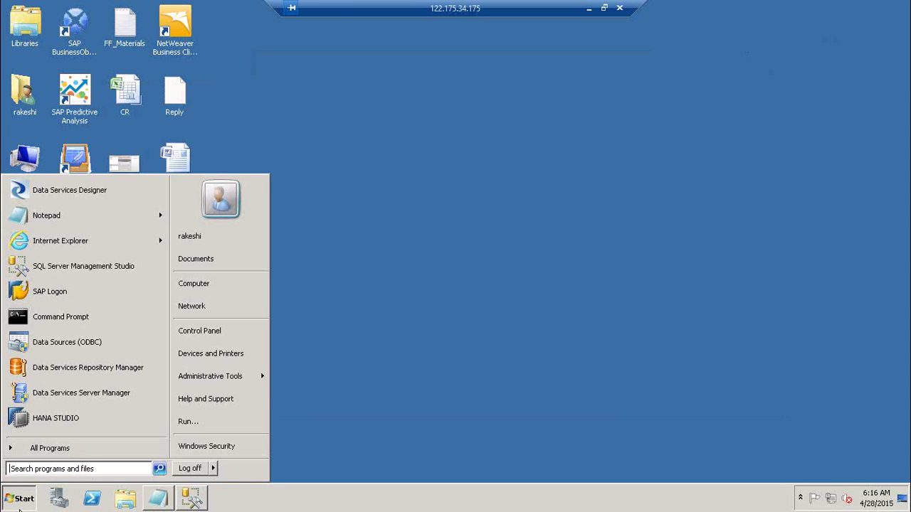
left_click(102, 452)
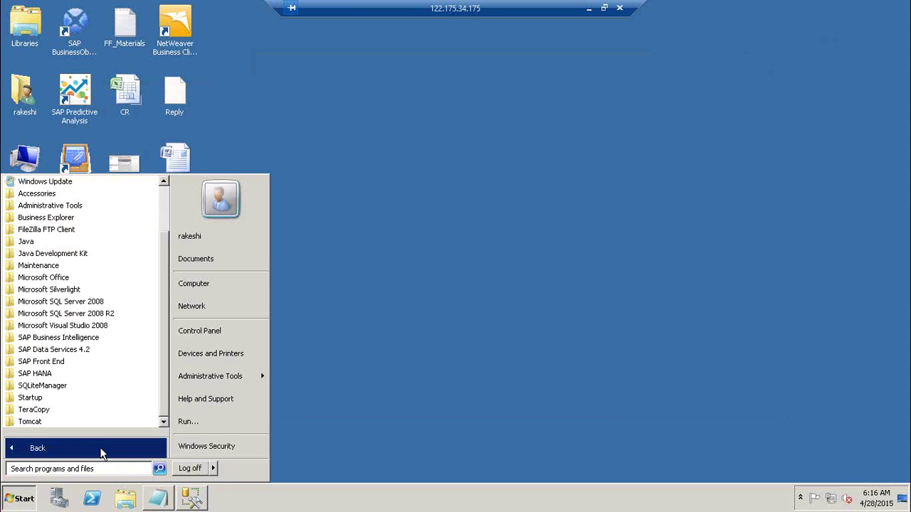
left_click(98, 339)
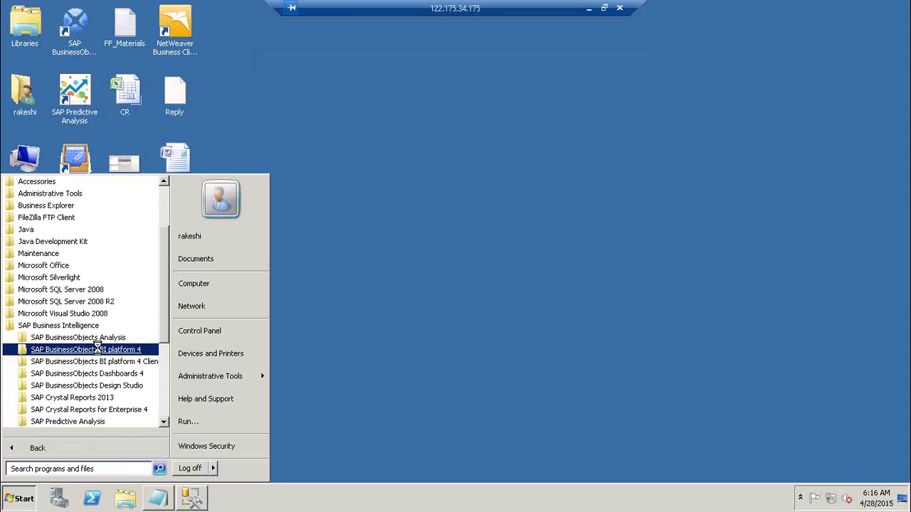
left_click(100, 349)
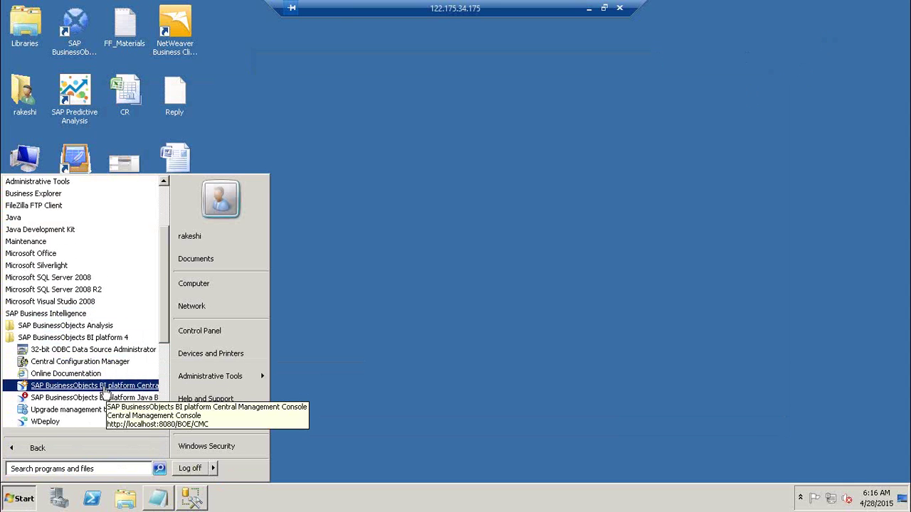
left_click(105, 389)
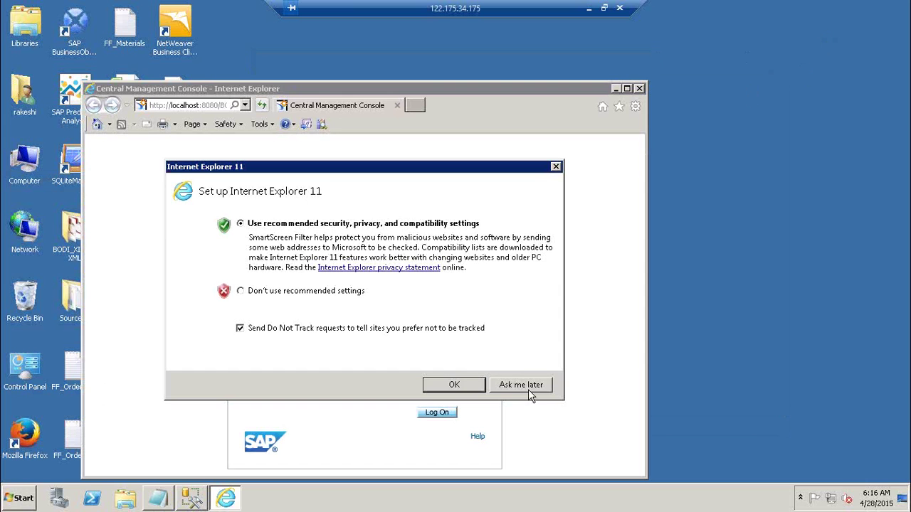
left_click(529, 390)
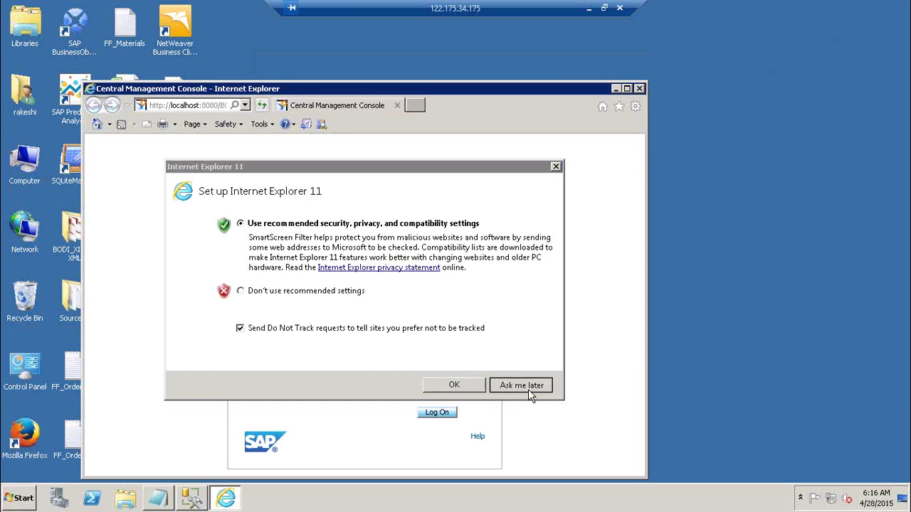
- Log on as Administrator twice, getting the CMS database unavailable error
left_click(360, 346)
type("******")
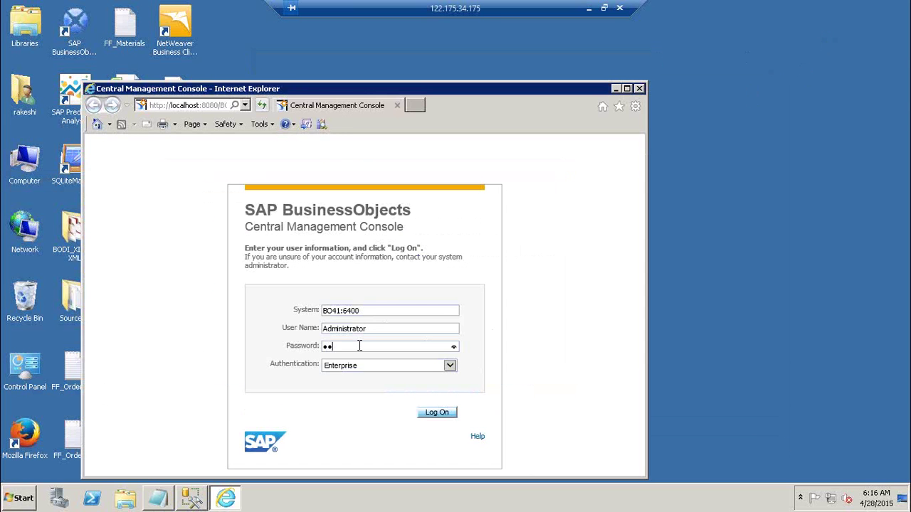
type("***")
key("Return")
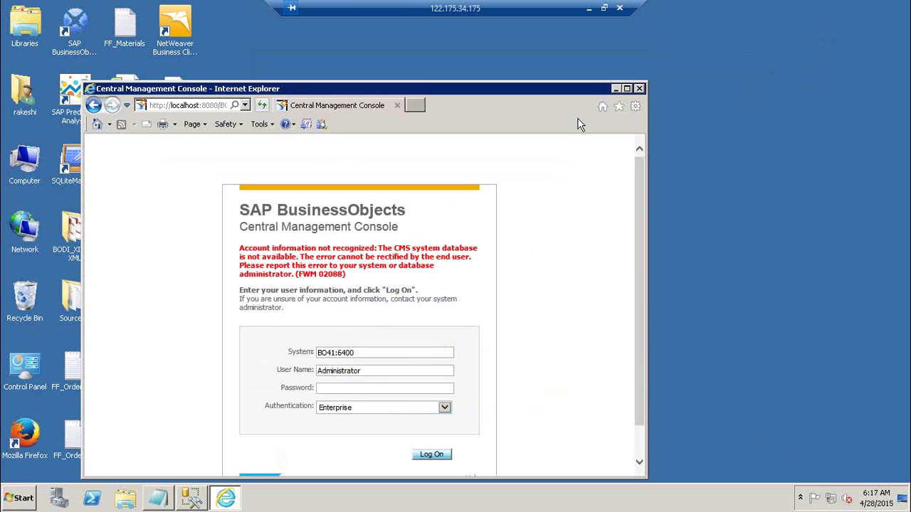
left_click(627, 89)
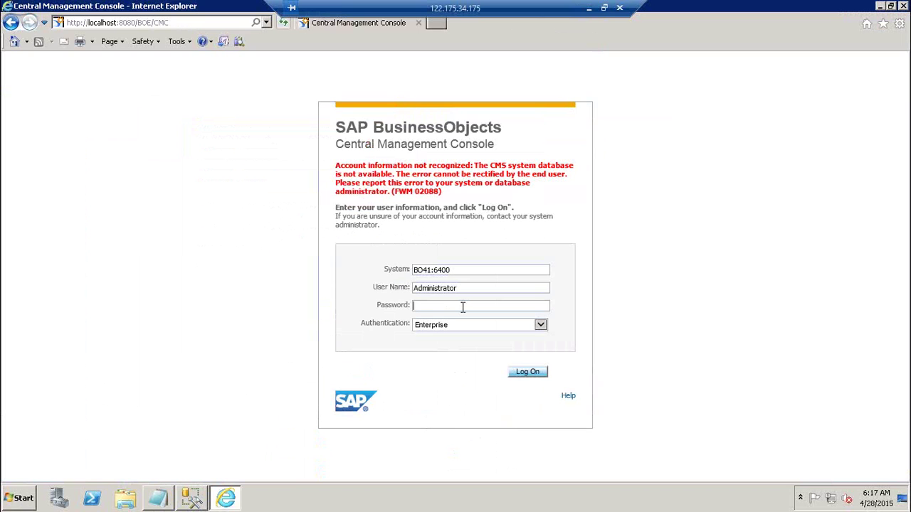
type("*********")
left_click(536, 377)
- Retry the logon with another user account, declining to save the password
left_click_drag(476, 288, 237, 287)
type("rakesh*******")
key("Return")
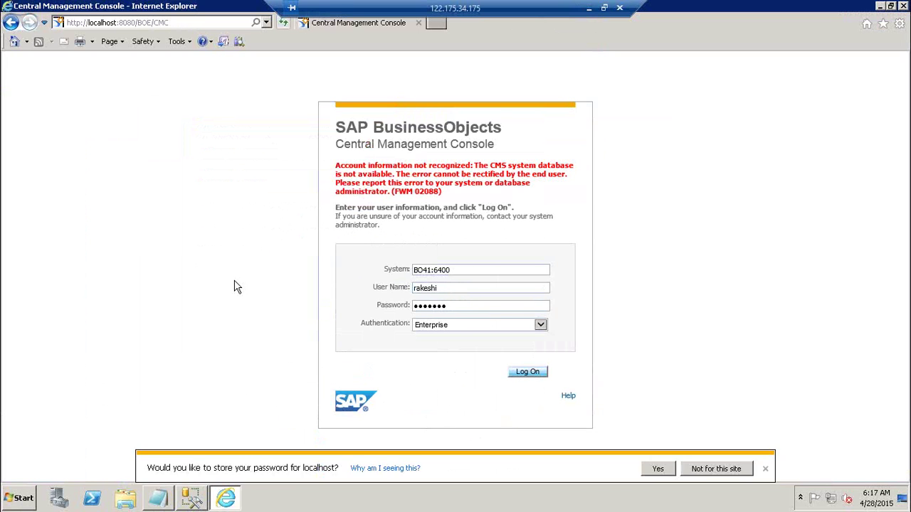
left_click(737, 473)
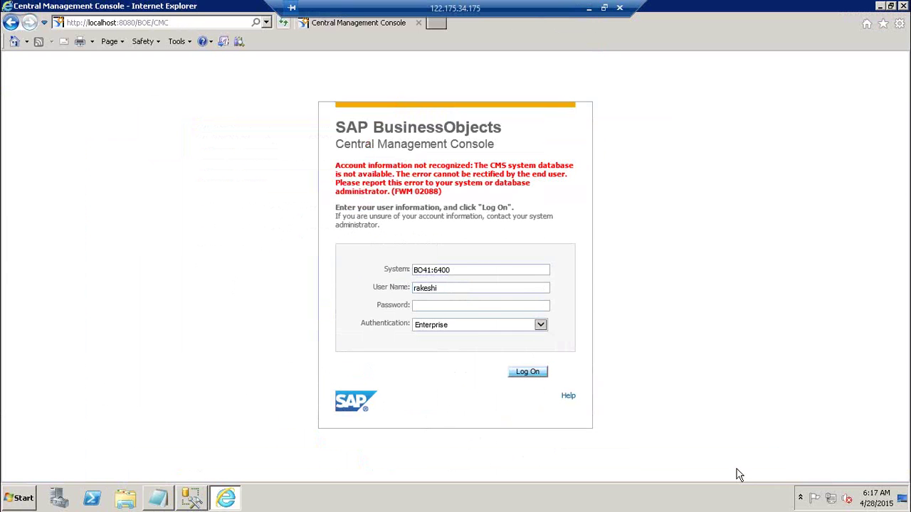
- Change System to BO41 without the port, retry the logon, then close Internet Explorer
left_click(481, 274)
key("BackSpace")
key("BackSpace")
key("BackSpace")
key("BackSpace")
key("BackSpace")
key("Tab")
key("Tab")
type("*******")
left_click(527, 376)
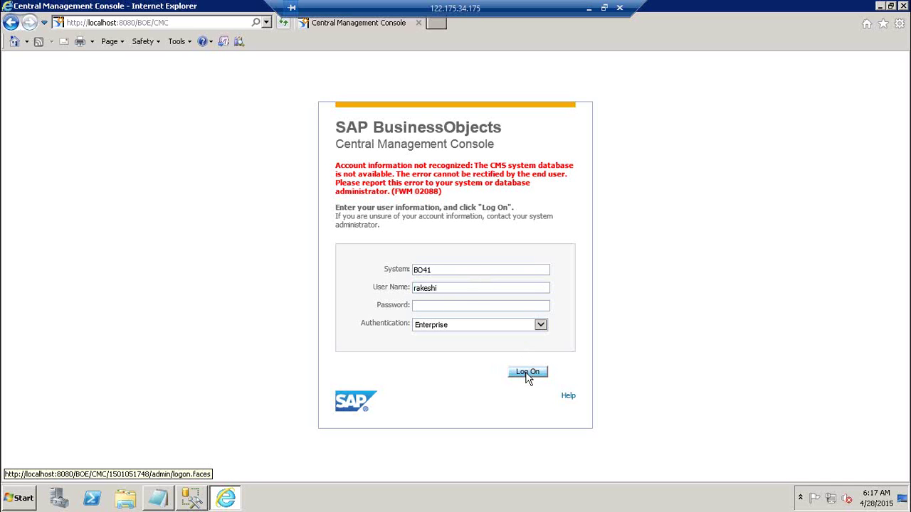
left_click(904, 7)
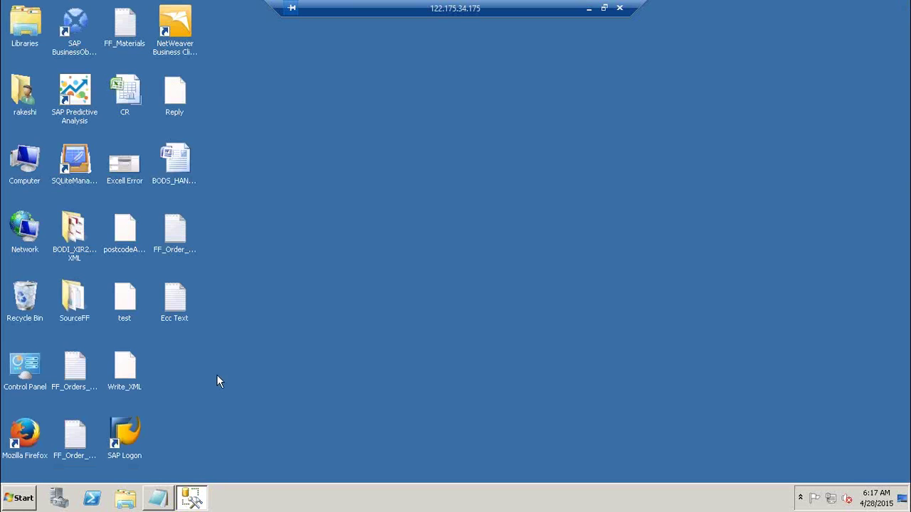
- Relaunch the Central Management Console from SAP BusinessObjects BI platform 4 and maximize its window
left_click(25, 499)
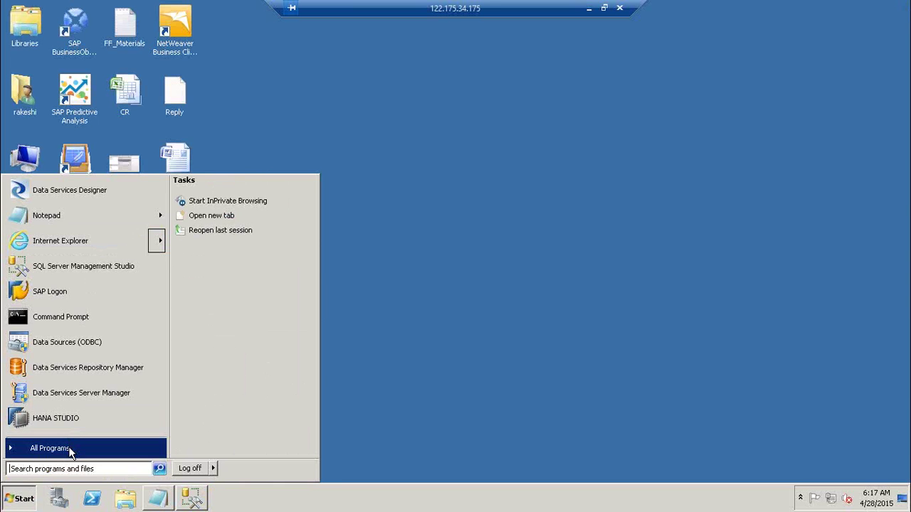
left_click(69, 450)
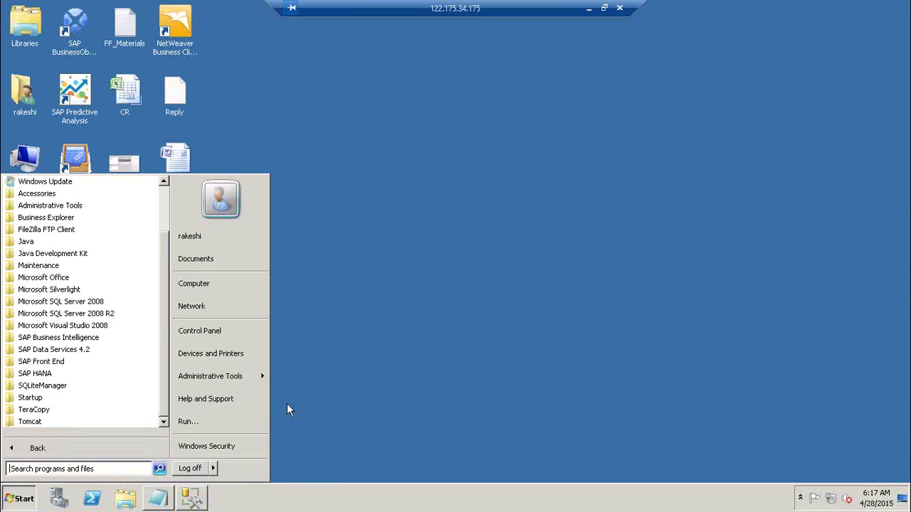
left_click(98, 354)
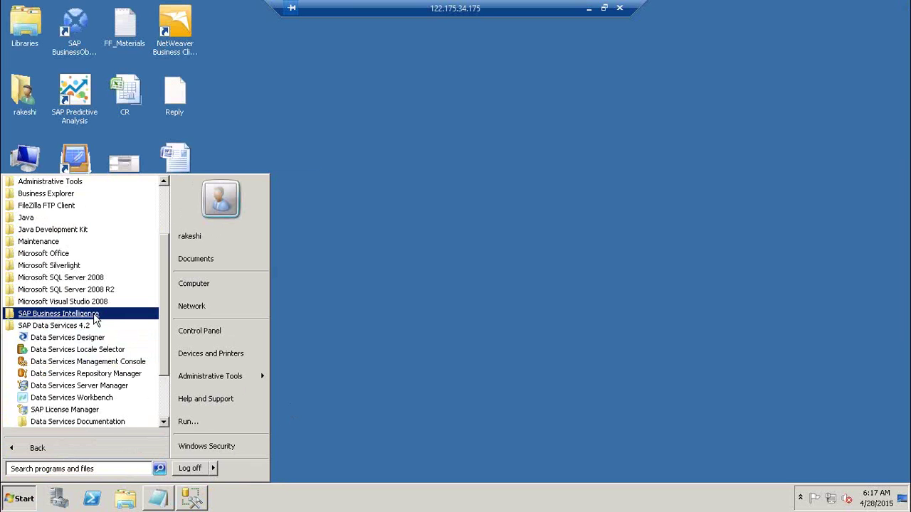
left_click(95, 315)
left_click(146, 339)
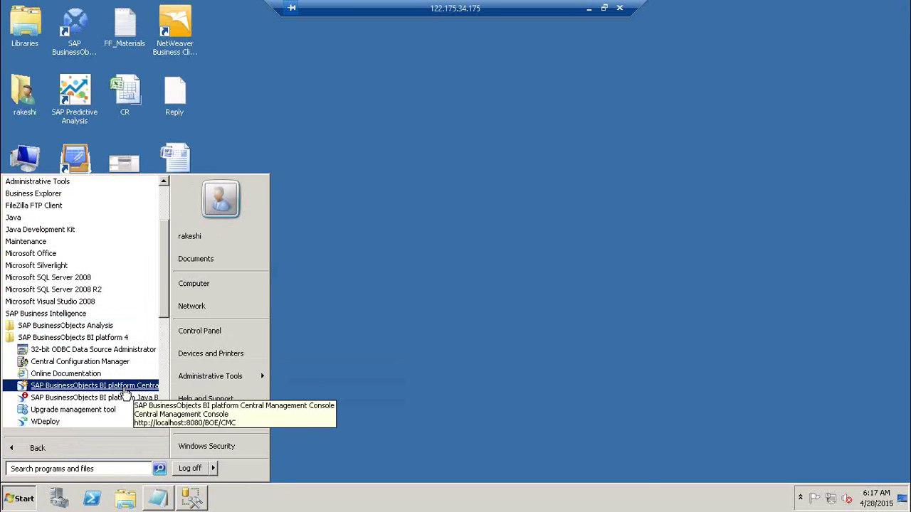
left_click(95, 385)
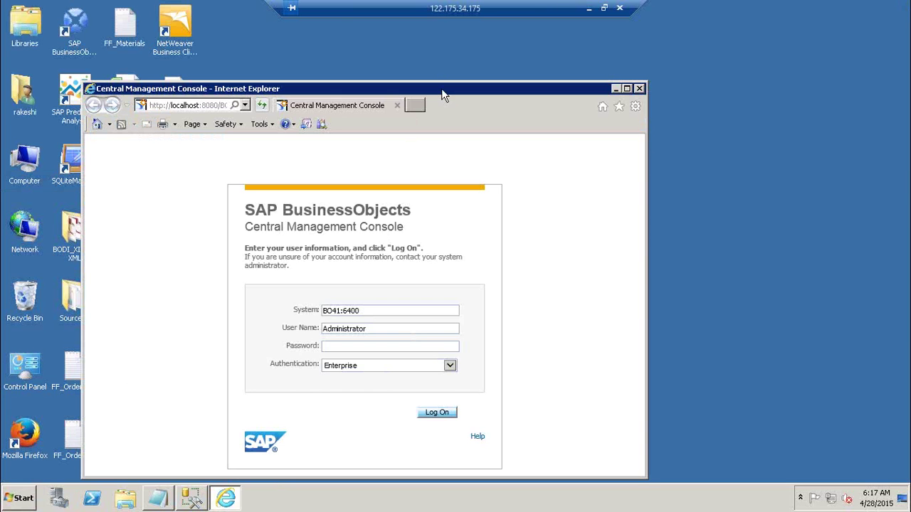
double_click(442, 88)
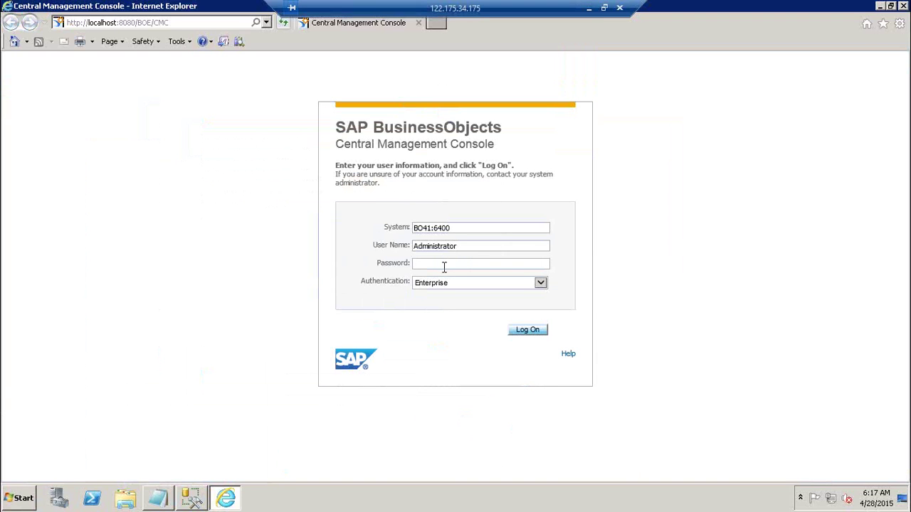
- Retry the logon as Administrator, then with another user account
type("•••••••••")
left_click(539, 332)
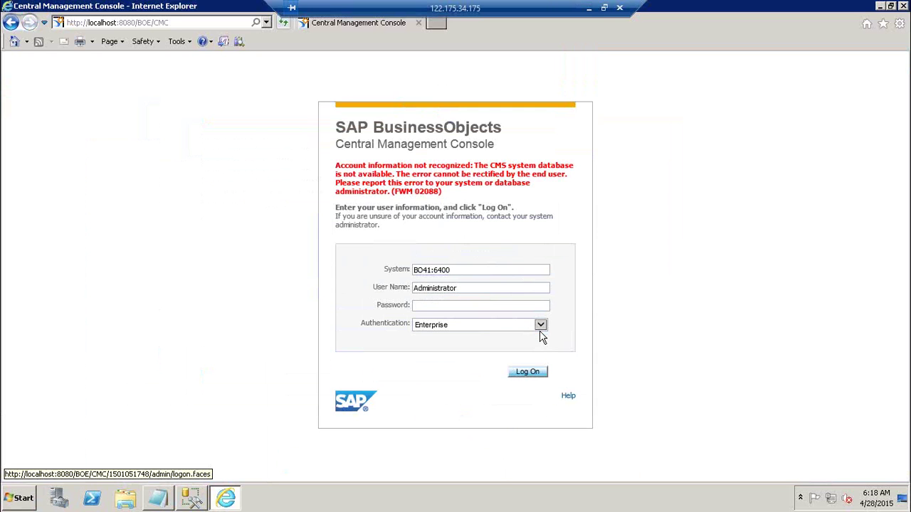
double_click(485, 289)
key("BackSpace")
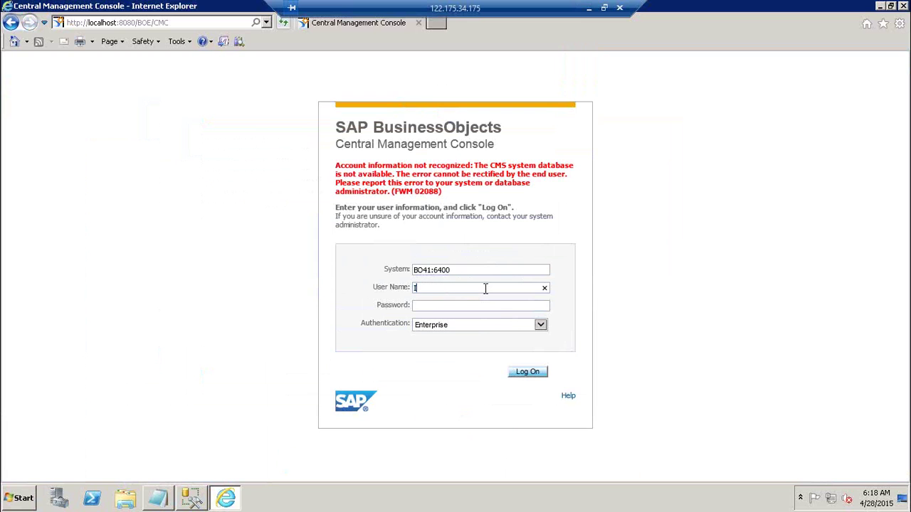
type("Immanue••••••••")
key("Return")
- Retry once more with a different user and password, then launch Data Services Designer
double_click(485, 289)
type("rakesh")
key("Tab")
type("i•••••••")
left_click(538, 374)
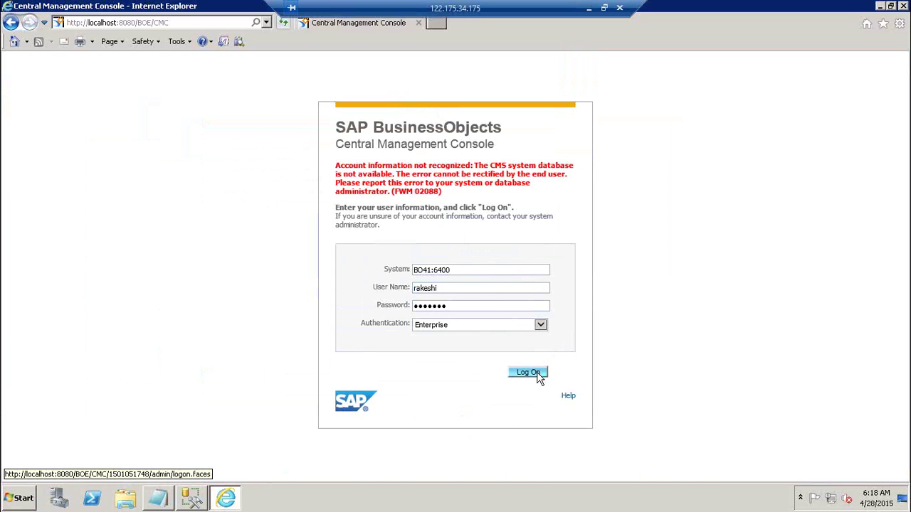
left_click(24, 501)
left_click(76, 181)
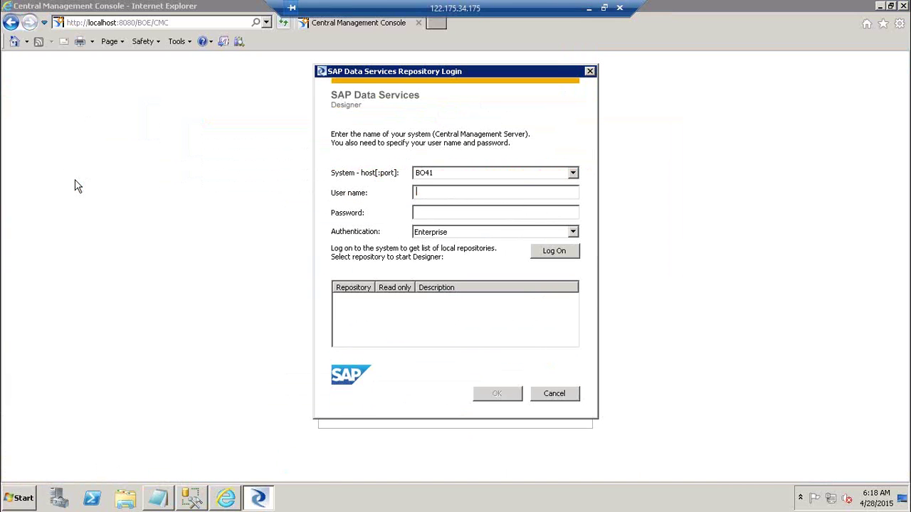
- Enter the repository user name and password in Designer and dismiss the resulting crash message
type("rakeshi")
key("Tab")
type("********")
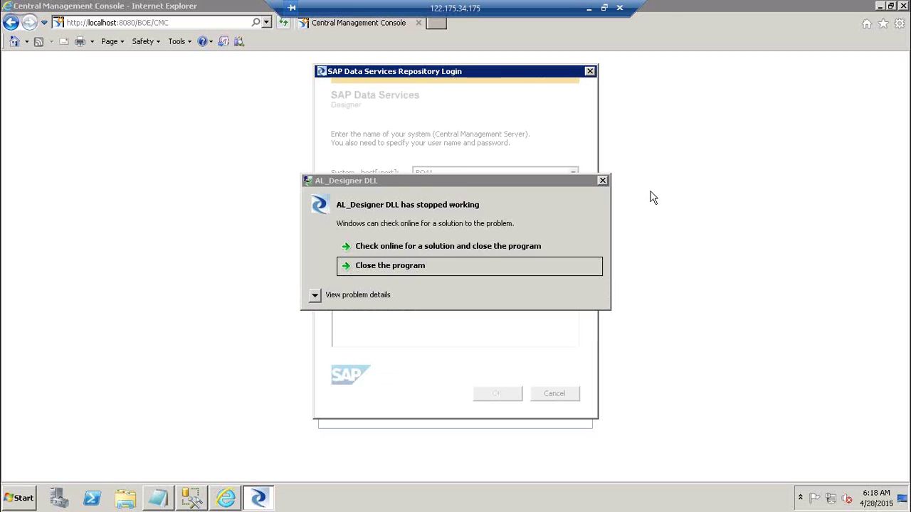
left_click(601, 181)
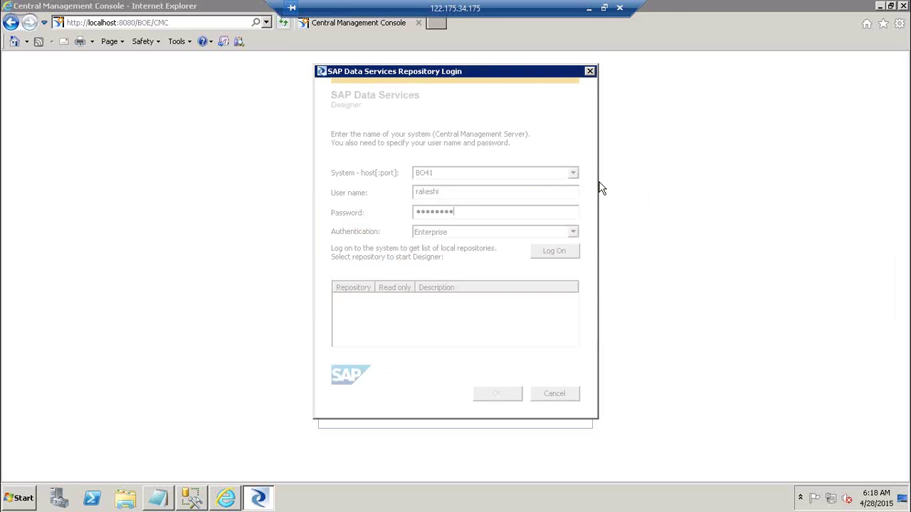
- Relaunch Designer, repeat the logon, dismiss the second crash, and close the console browser
left_click(22, 498)
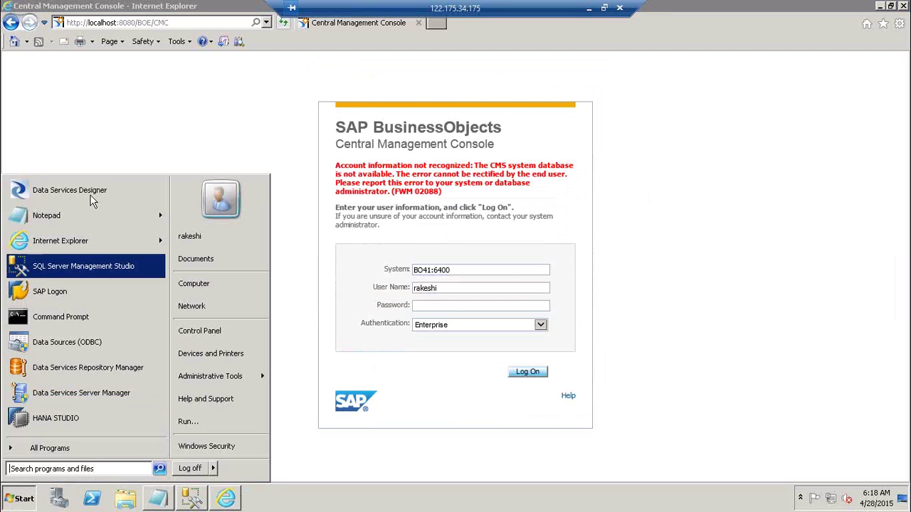
left_click(100, 192)
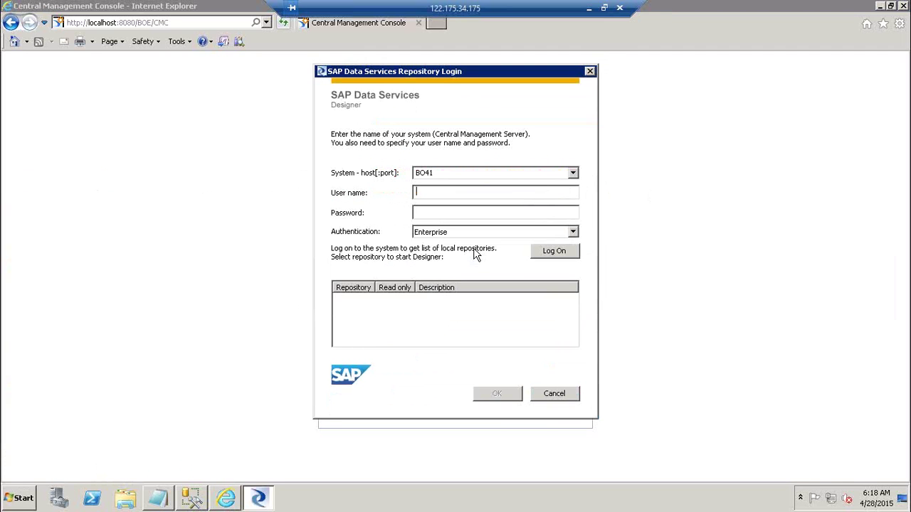
type("rakeshi")
key("Tab")
type("*******")
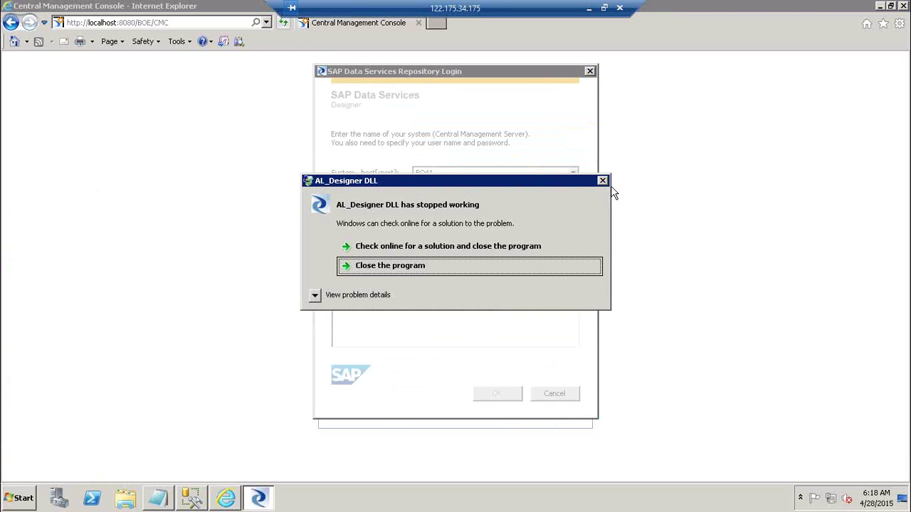
left_click(603, 182)
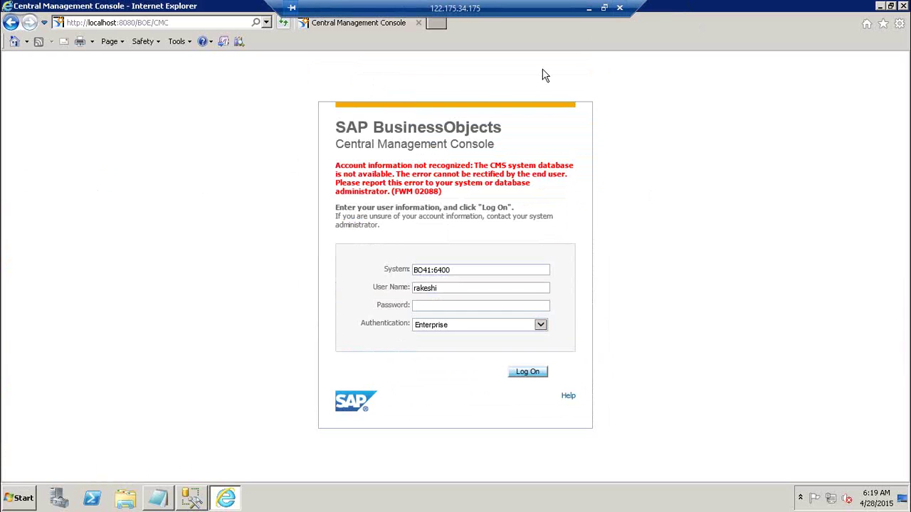
left_click(906, 6)
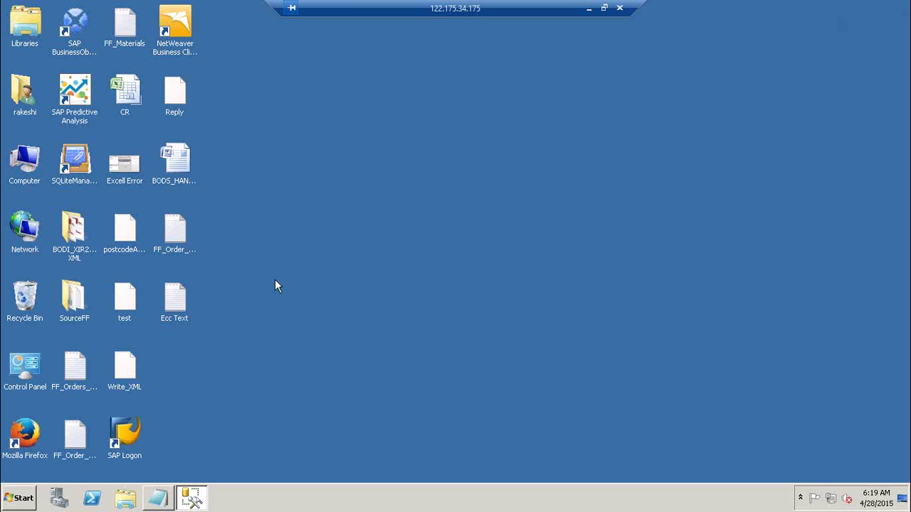
- Open the Services console from Control Panel's Administrative Tools
left_click(24, 498)
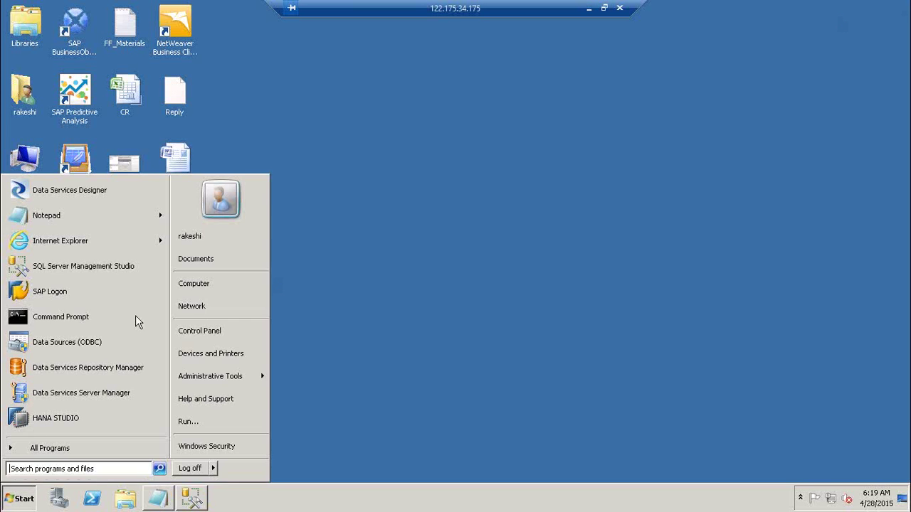
left_click(223, 334)
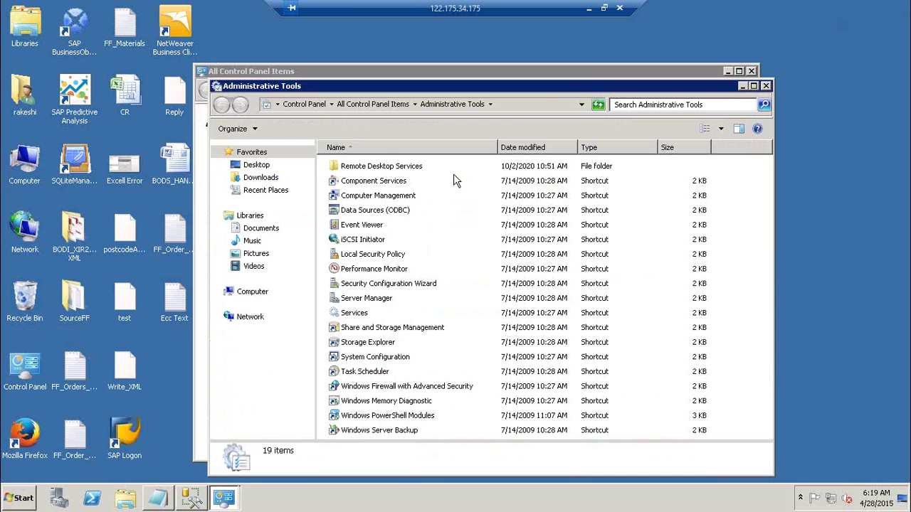
left_click(361, 314)
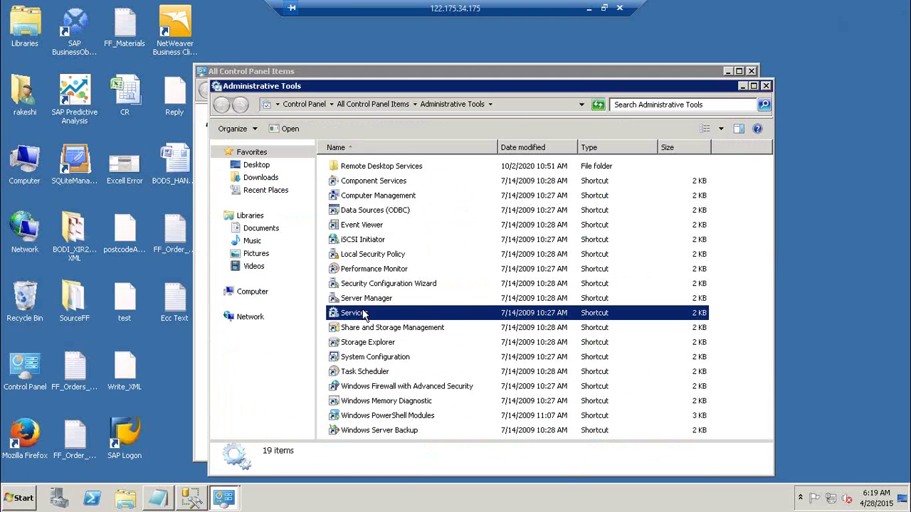
double_click(354, 314)
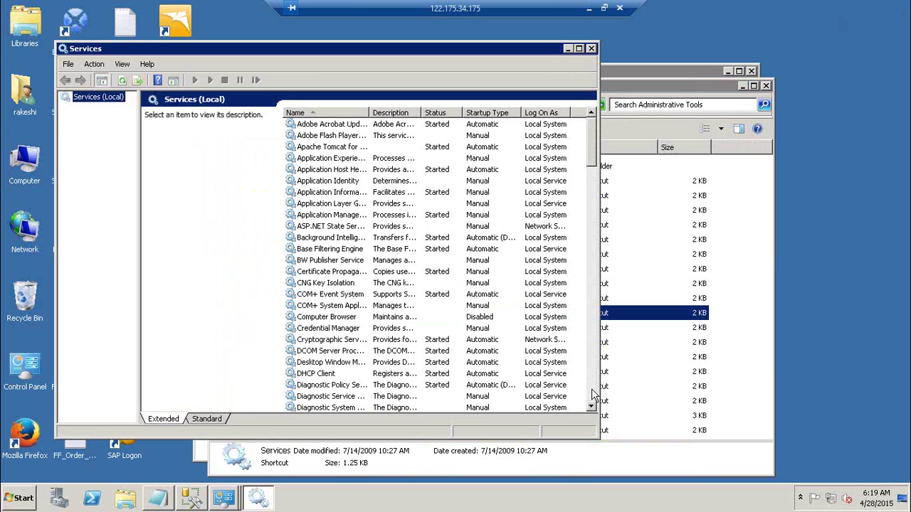
left_click(592, 395)
left_click(592, 395)
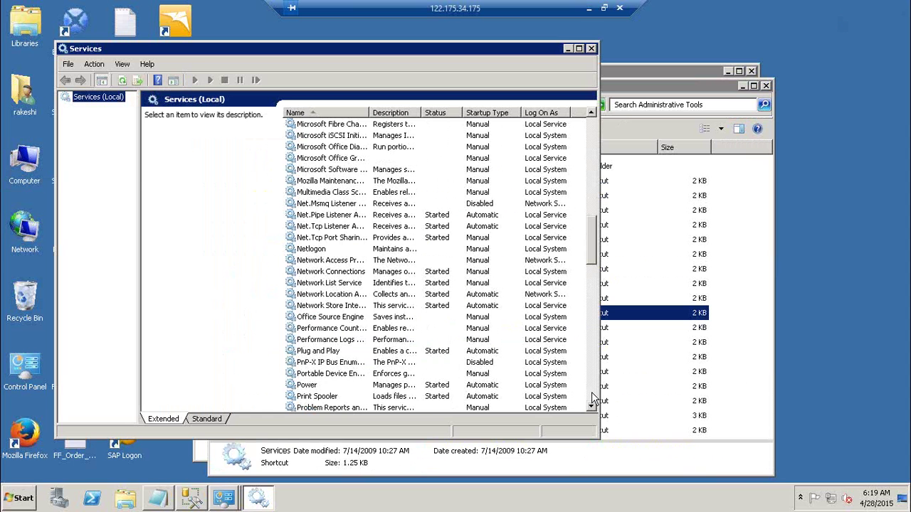
left_click(592, 395)
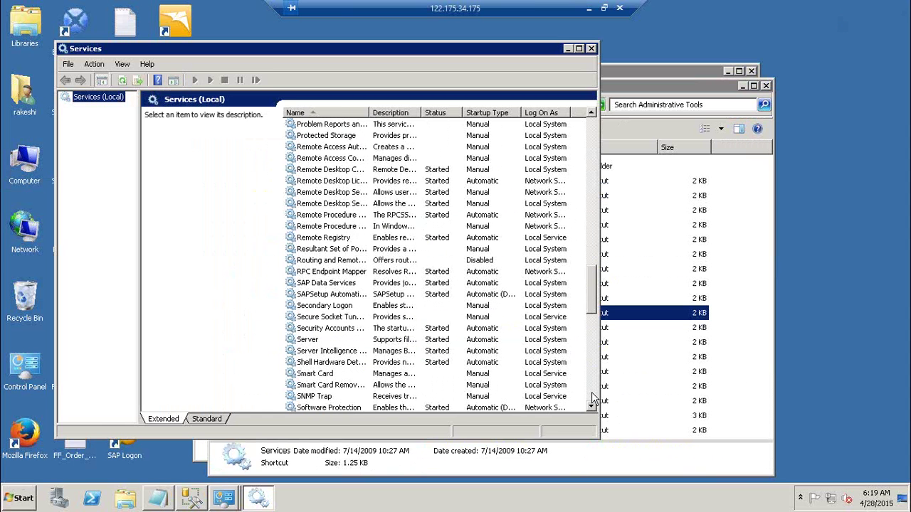
left_click(593, 398)
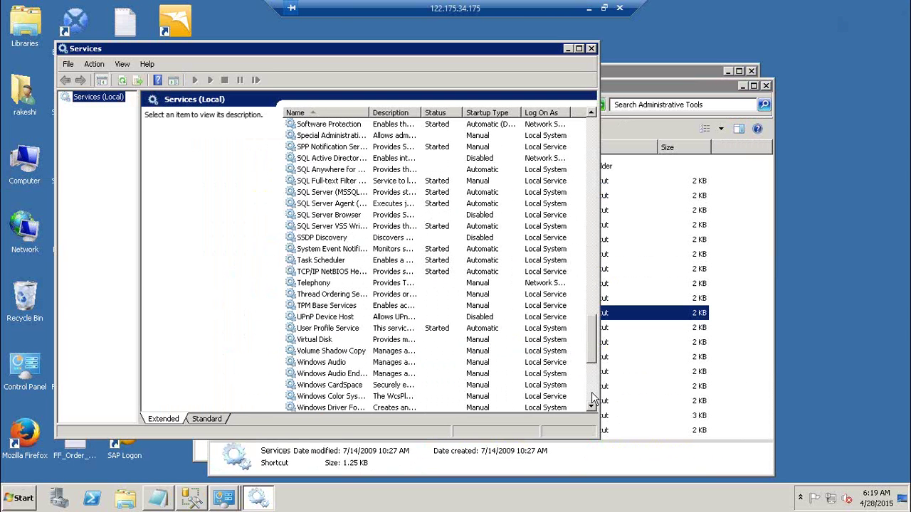
left_click(591, 143)
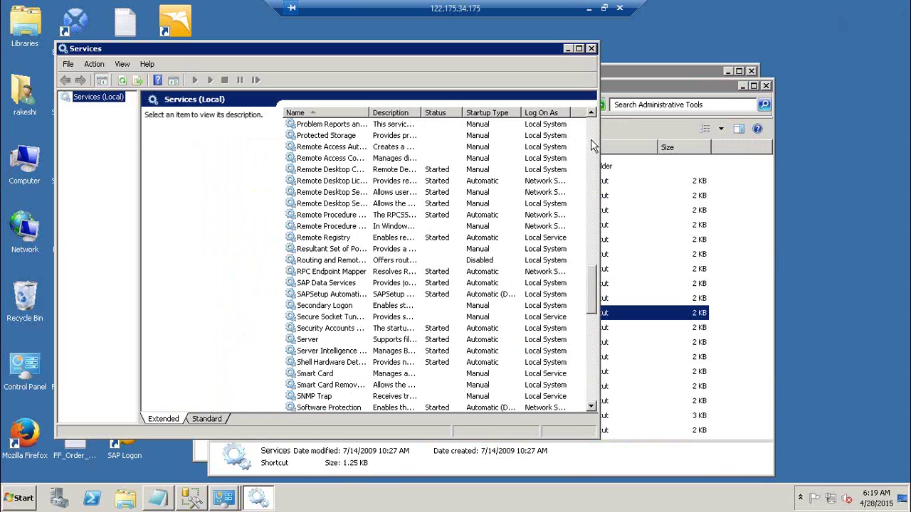
- Restart the SAP Data Services service and close the Services console
right_click(339, 287)
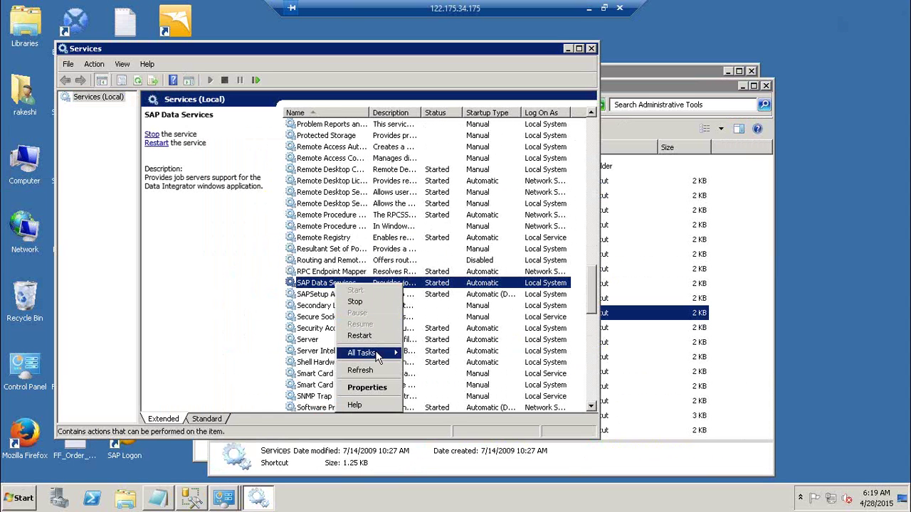
mouse_move(377, 353)
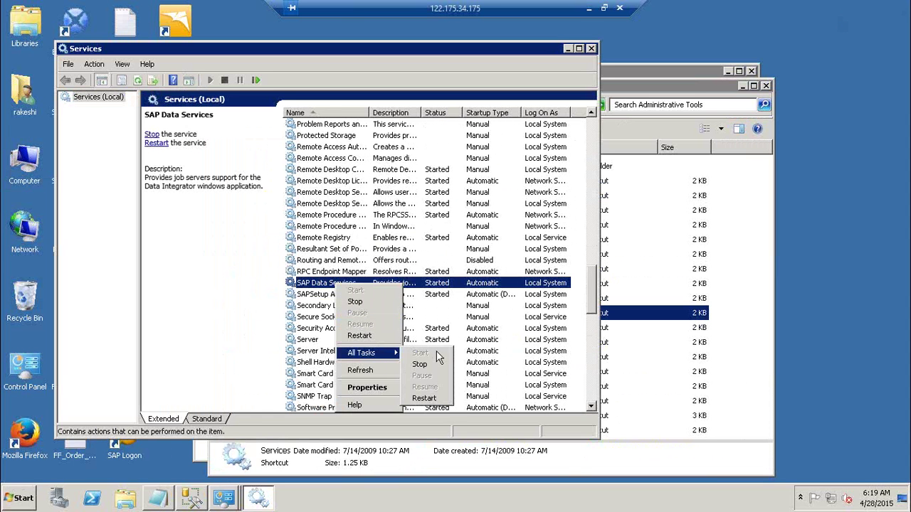
left_click(435, 400)
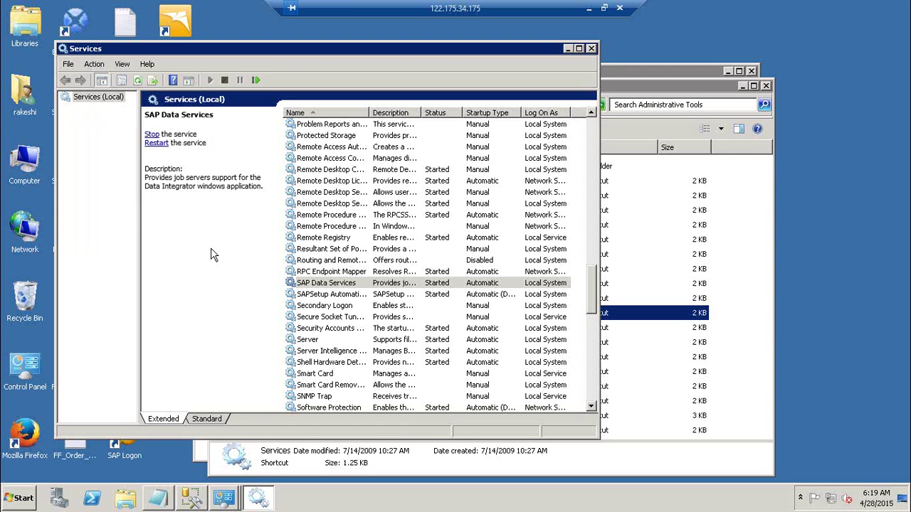
left_click(590, 49)
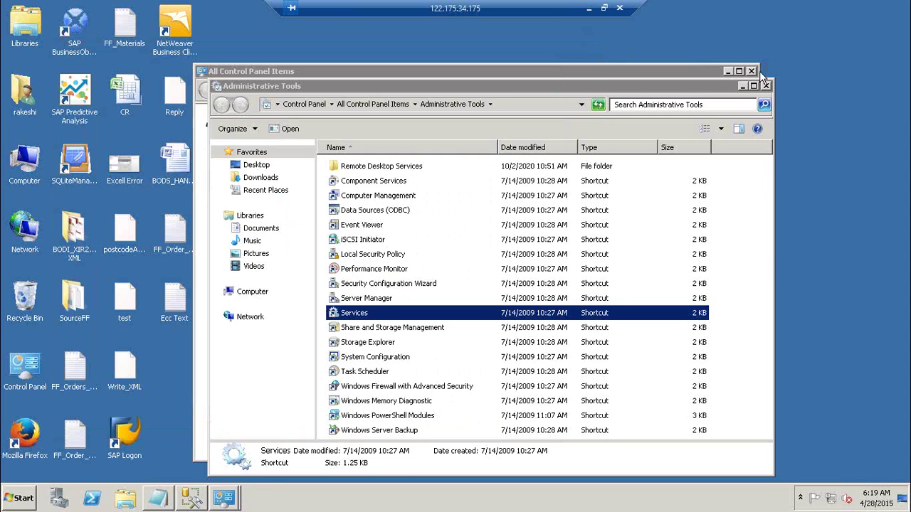
- Close the Control Panel windows, relaunch Designer, and log on to BO41 as Administrator, dismissing the crash report
left_click(768, 87)
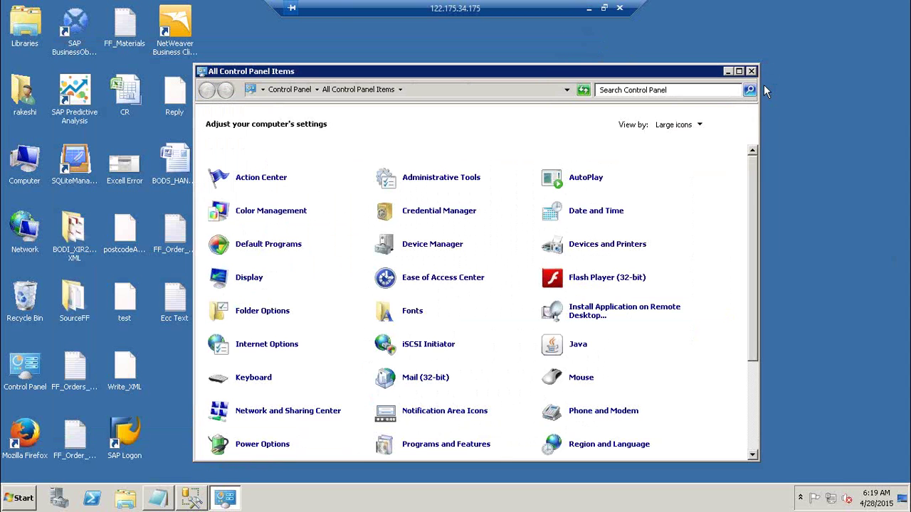
left_click(751, 72)
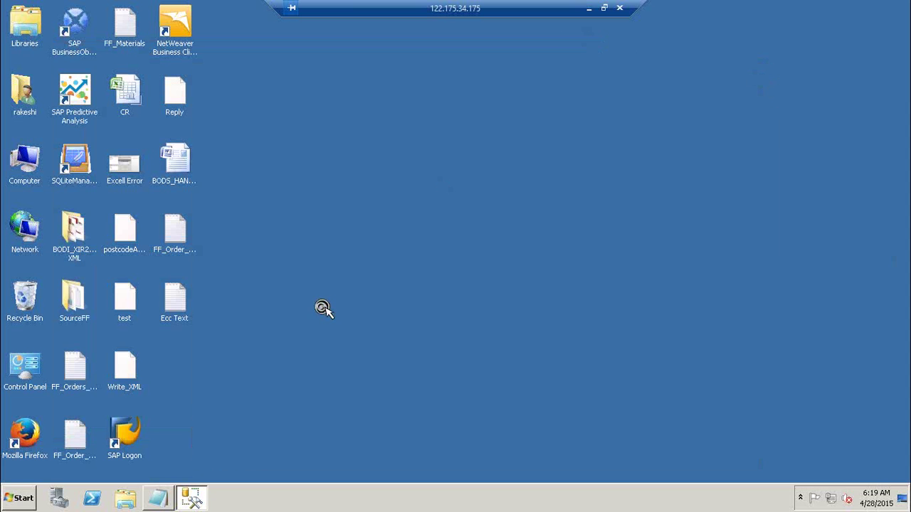
left_click(19, 499)
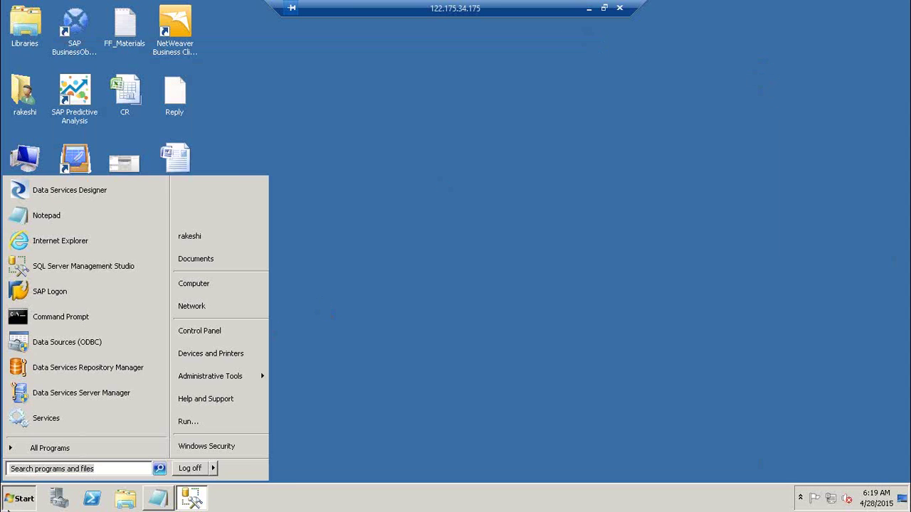
left_click(86, 187)
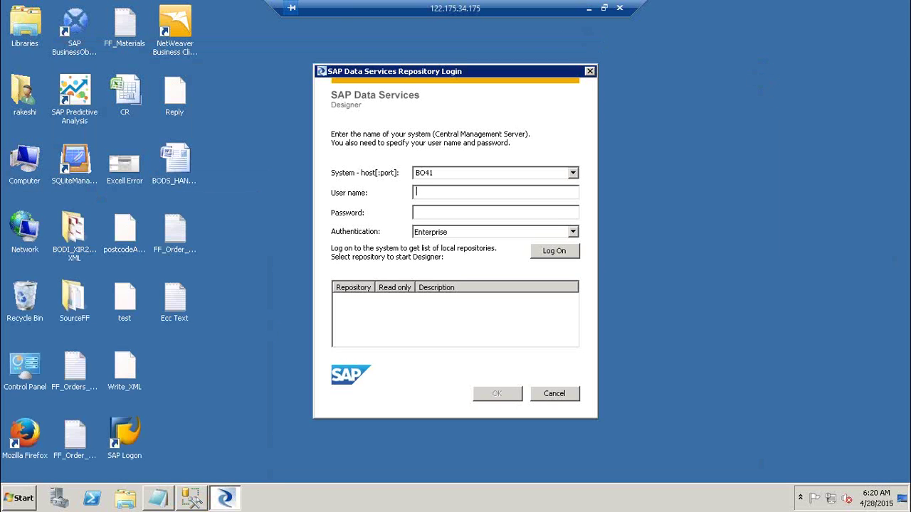
type("Administrator*********")
left_click(562, 252)
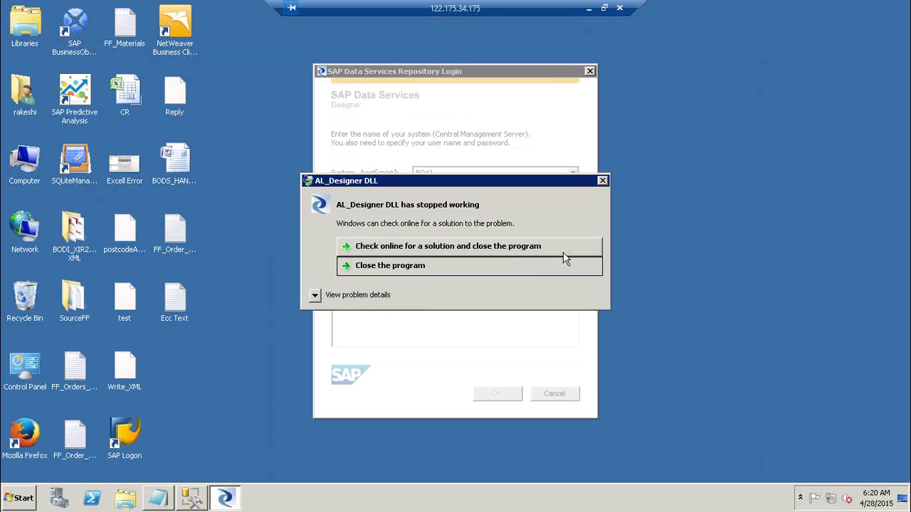
left_click(603, 181)
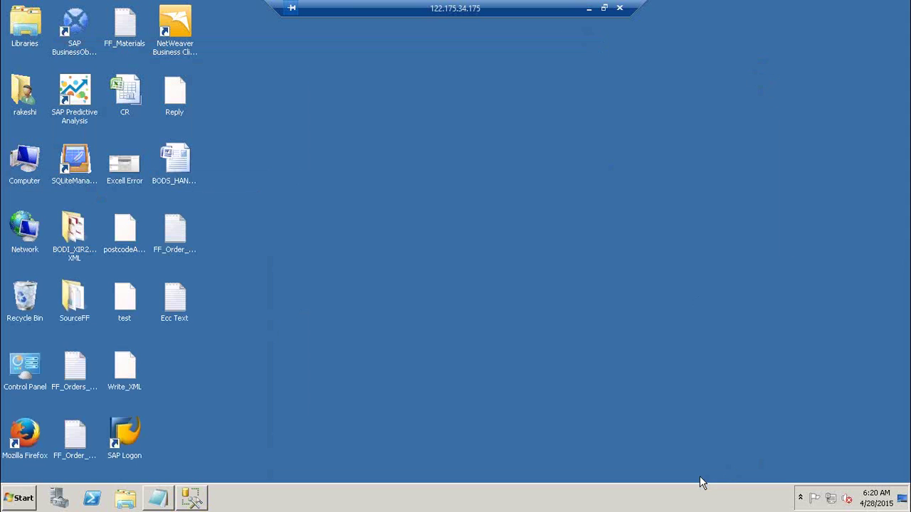
right_click(695, 502)
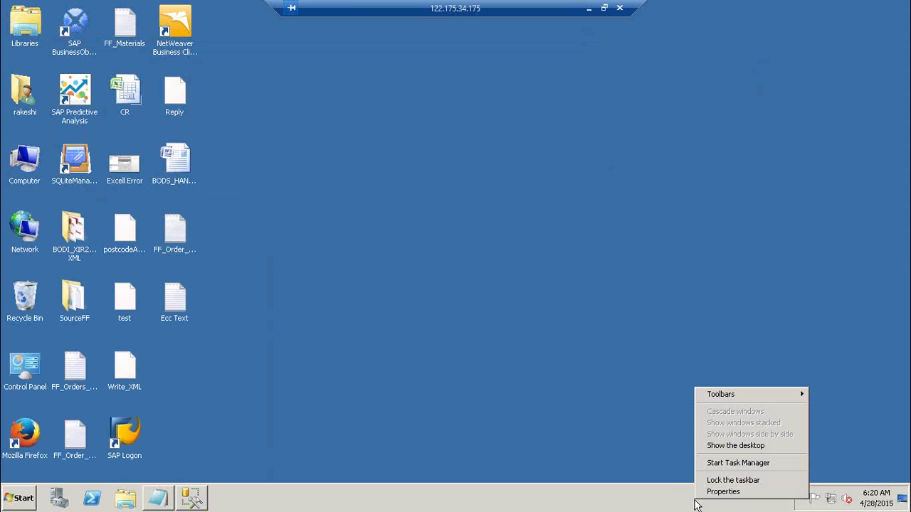
left_click(773, 463)
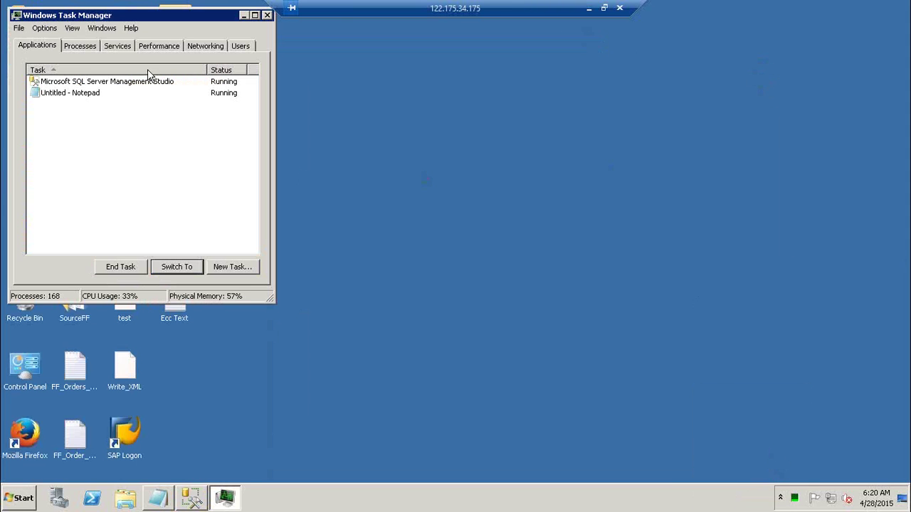
left_click(85, 49)
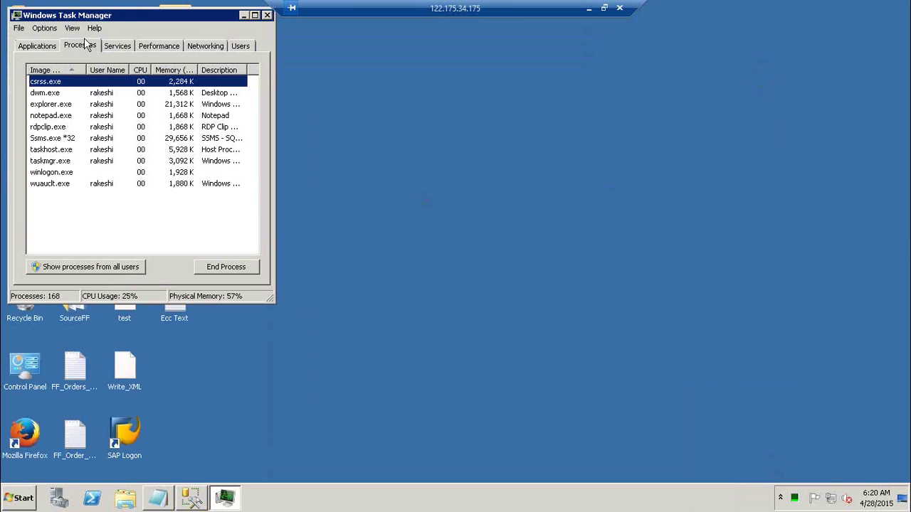
left_click_drag(147, 17, 363, 45)
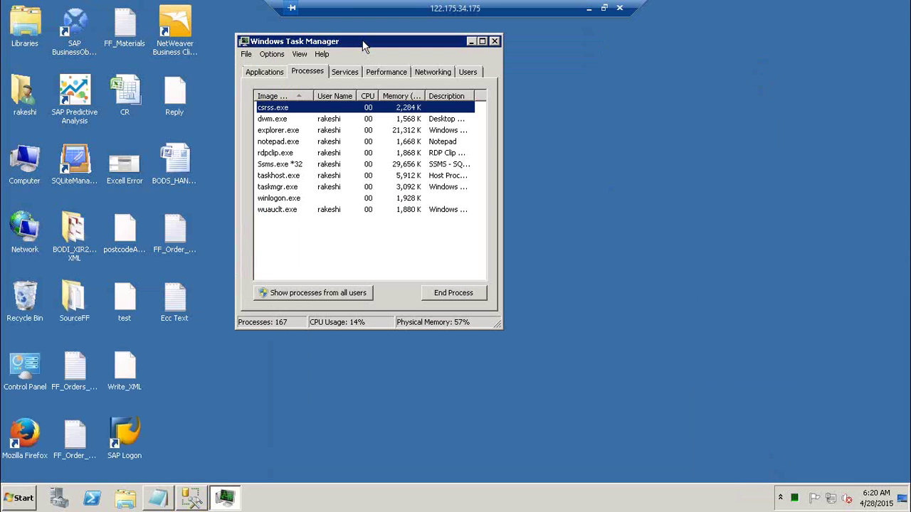
left_click(495, 41)
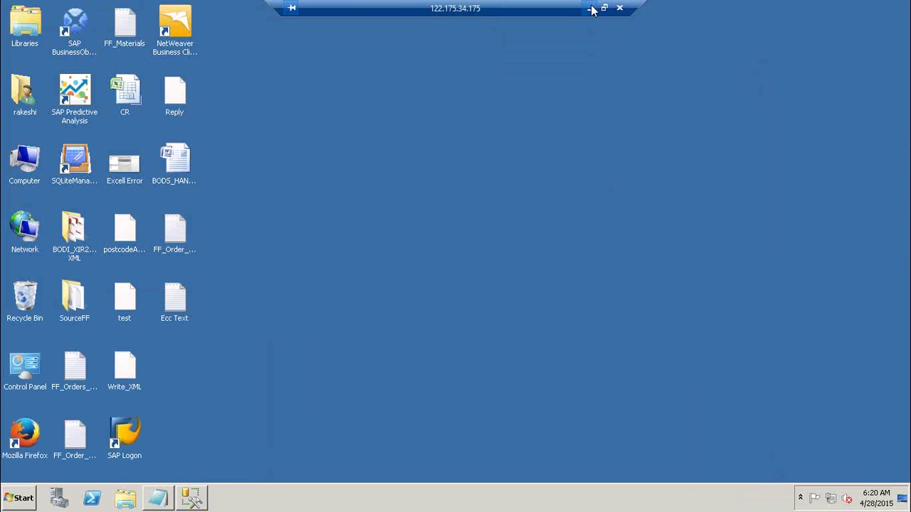
left_click(591, 9)
key("super+r")
type("mstsc")
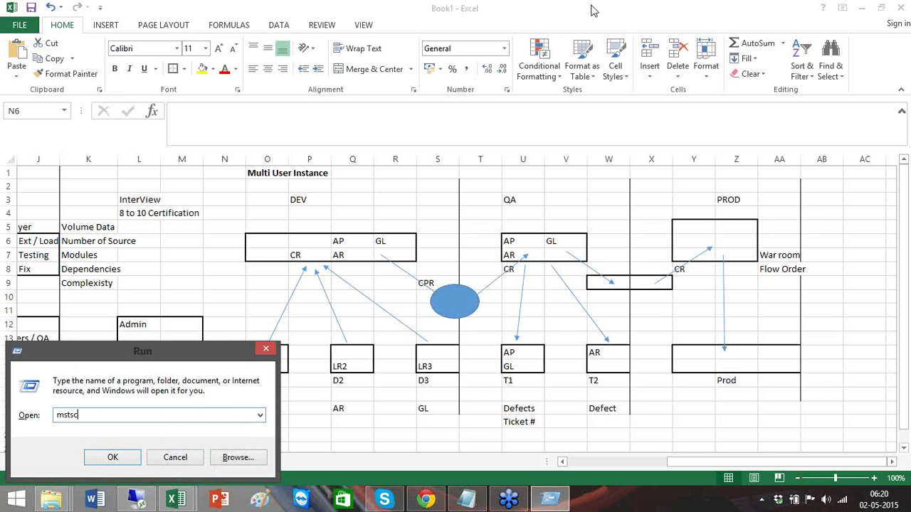
key("Return")
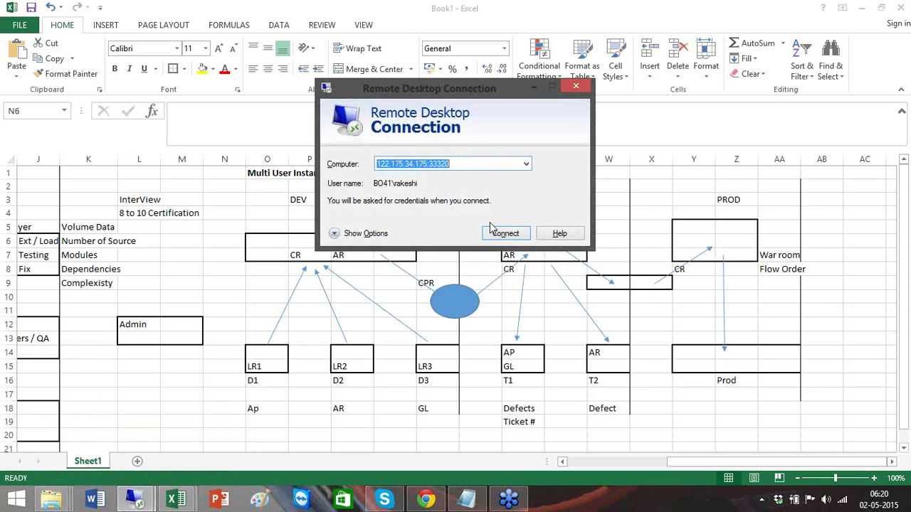
left_click(503, 235)
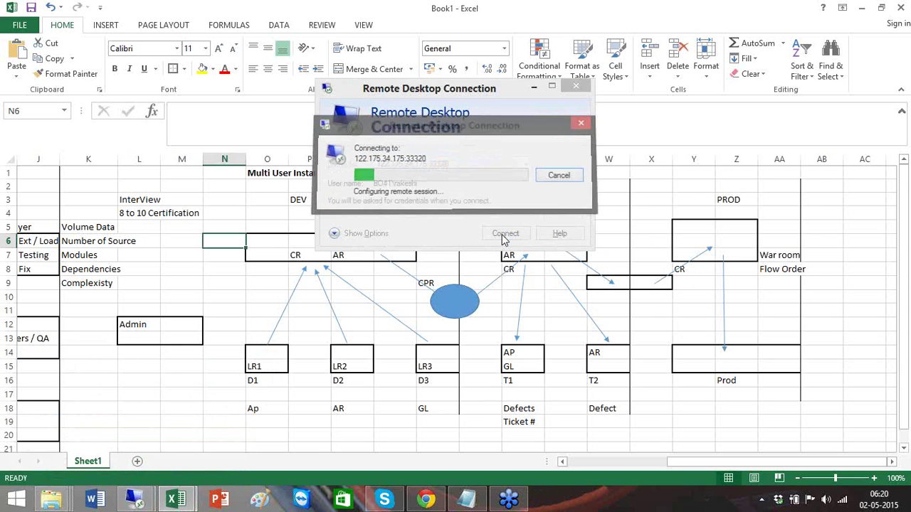
- Sign in with the Administrator account's credentials and accept the untrusted certificate warning
left_click(450, 202)
type("Admi")
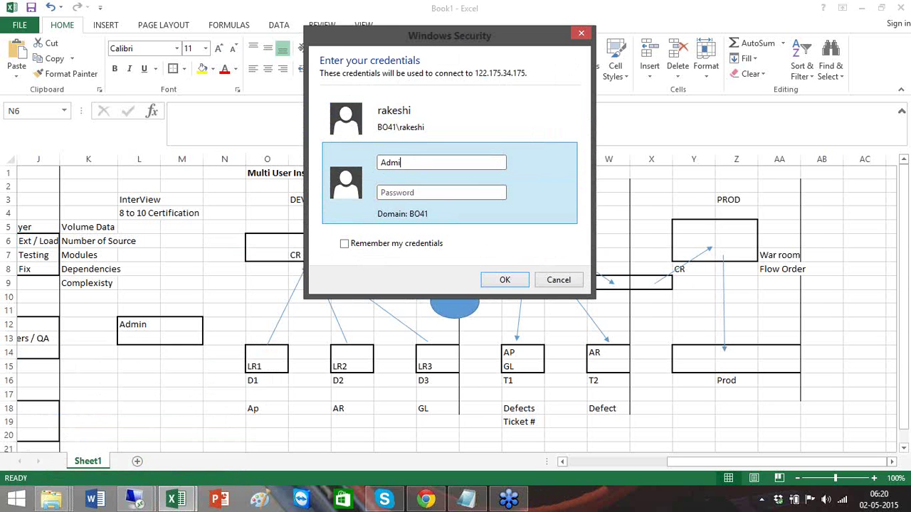
type("nistrator••••••••")
key("Return")
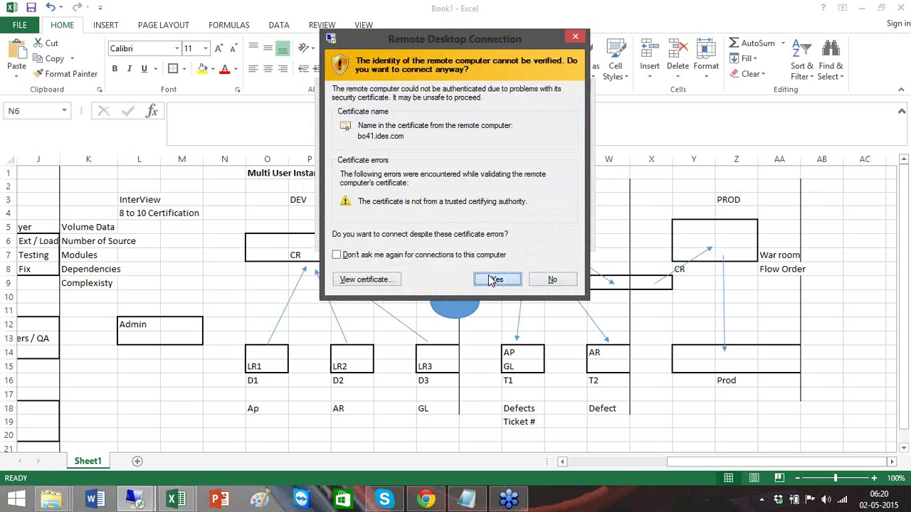
left_click(496, 280)
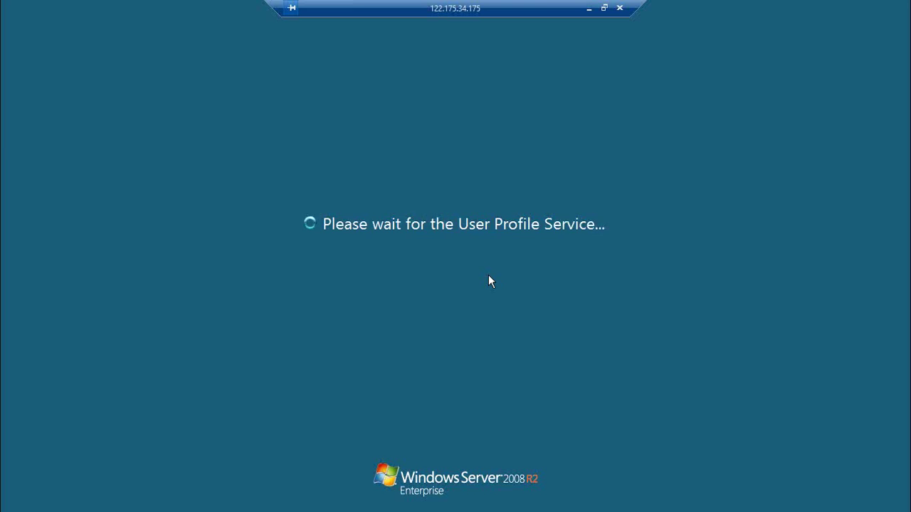
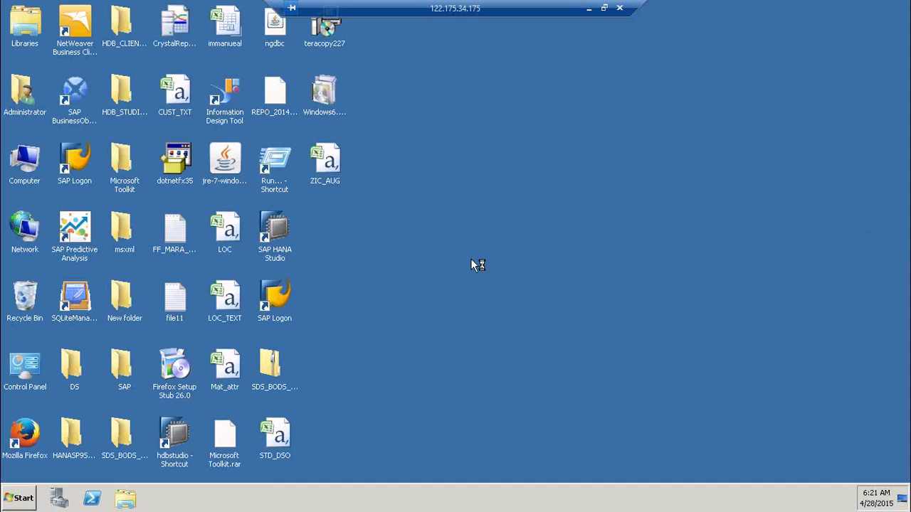
- Launch the Central Management Console from the SAP Business Intelligence BI platform 4 programs
left_click(24, 499)
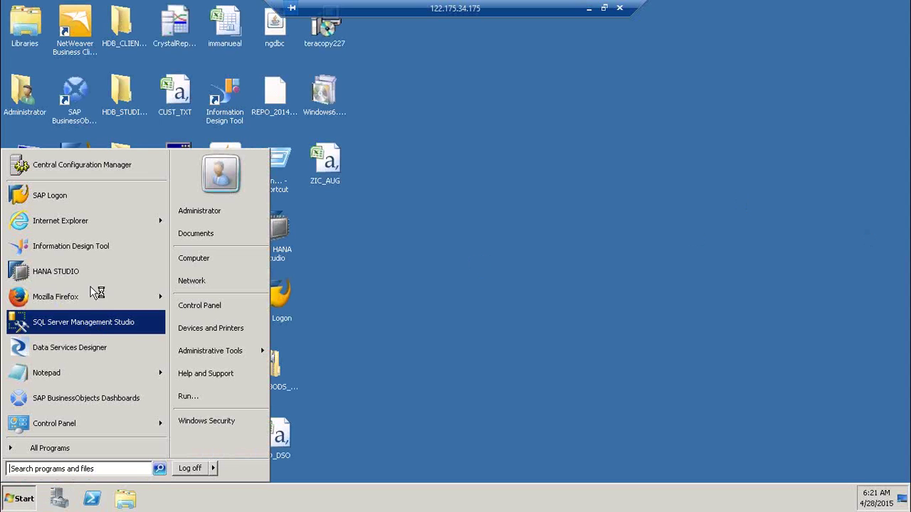
left_click(52, 444)
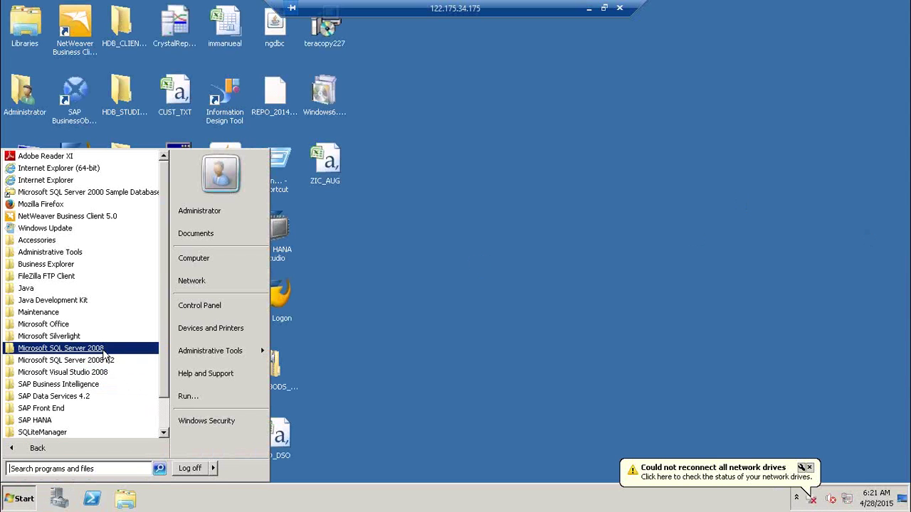
left_click(91, 386)
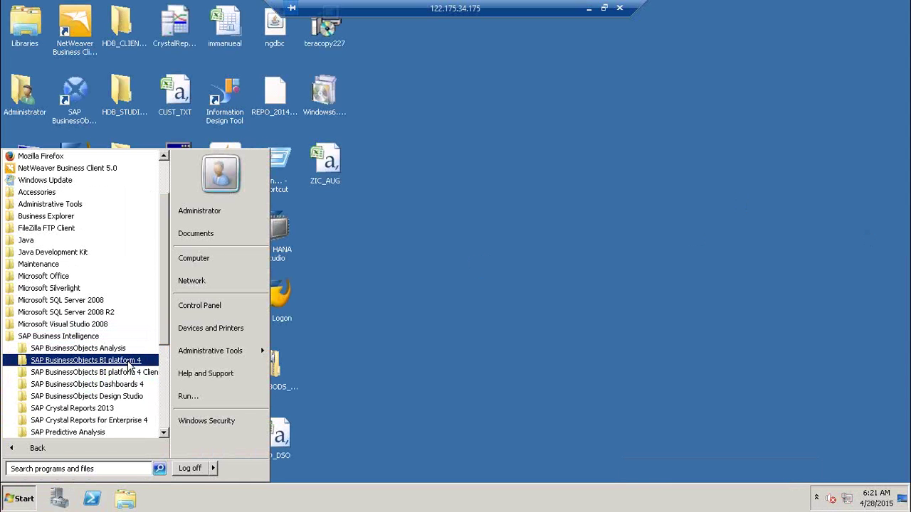
left_click(130, 361)
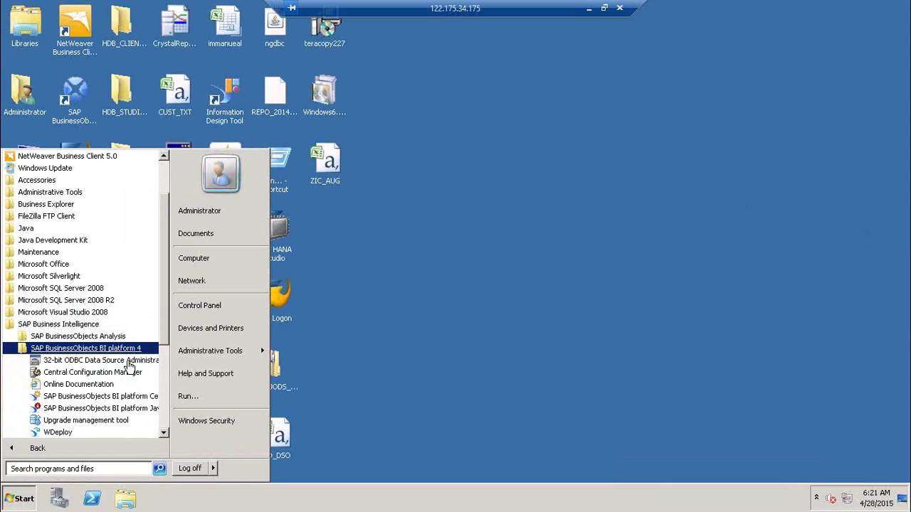
left_click(127, 401)
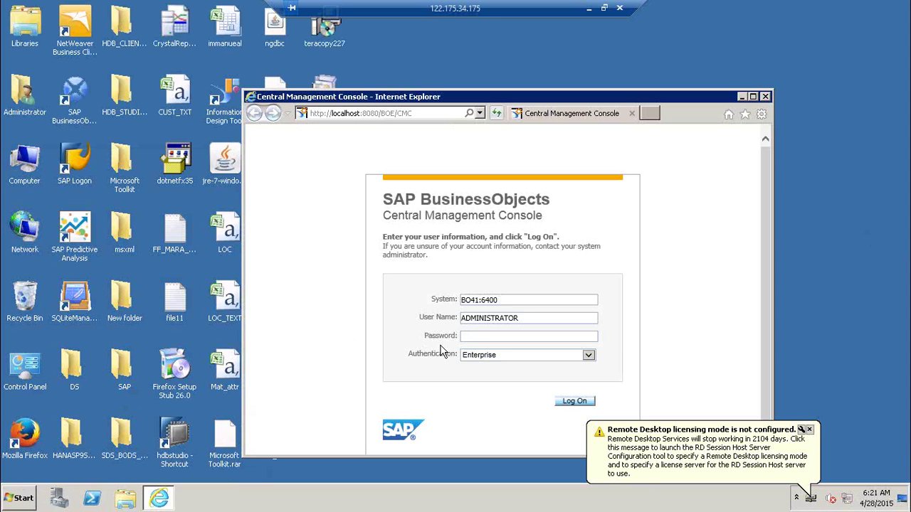
- Try logging on to the CMC as Administrator with the password
left_click(488, 337)
type("••••")
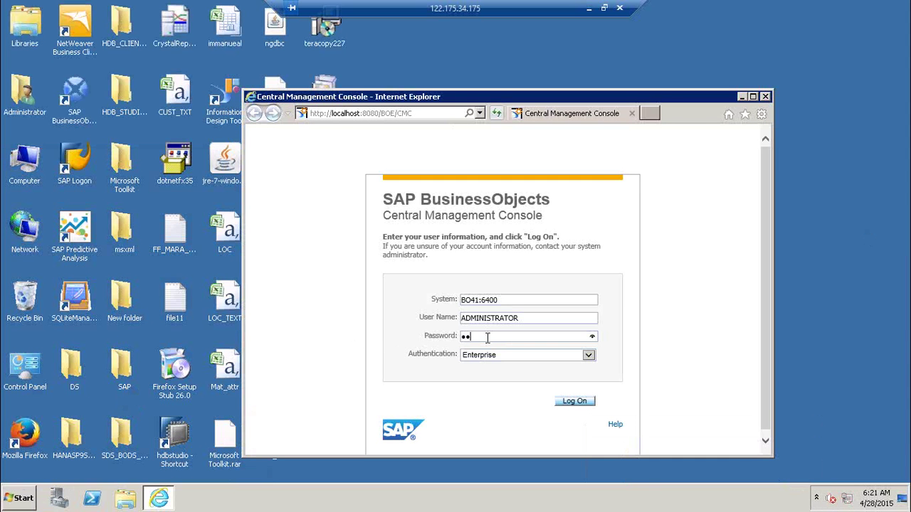
type("••••")
key("Return")
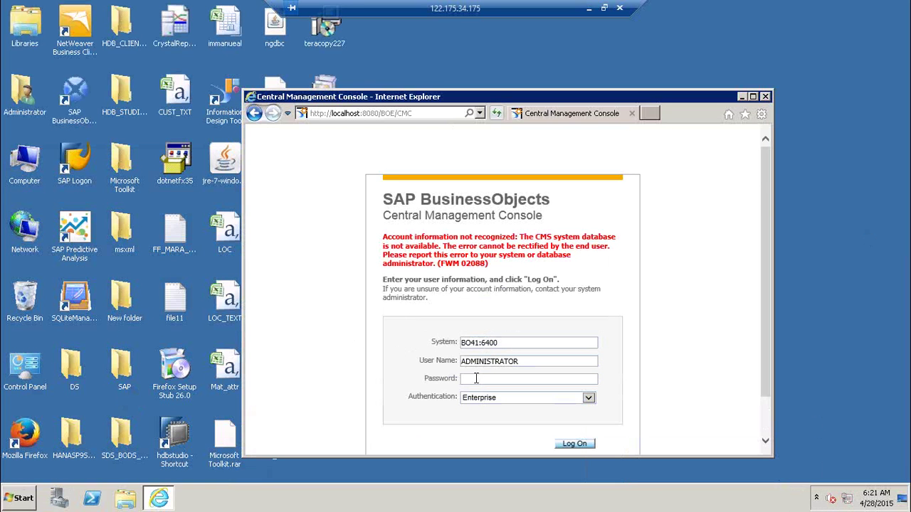
type("••••••••")
key("Return")
- Retry the CMC logon with a different user name and password, declining to save the password
left_click_drag(536, 363, 339, 375)
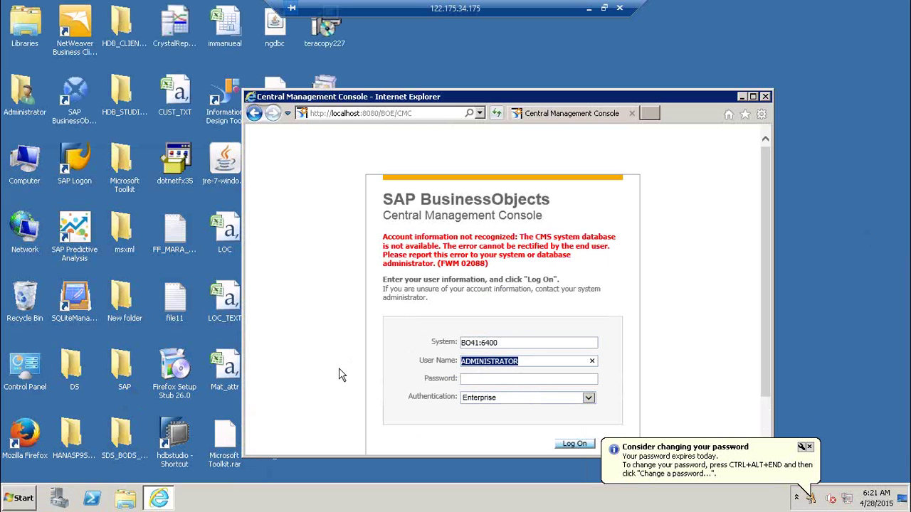
type("rakeshi")
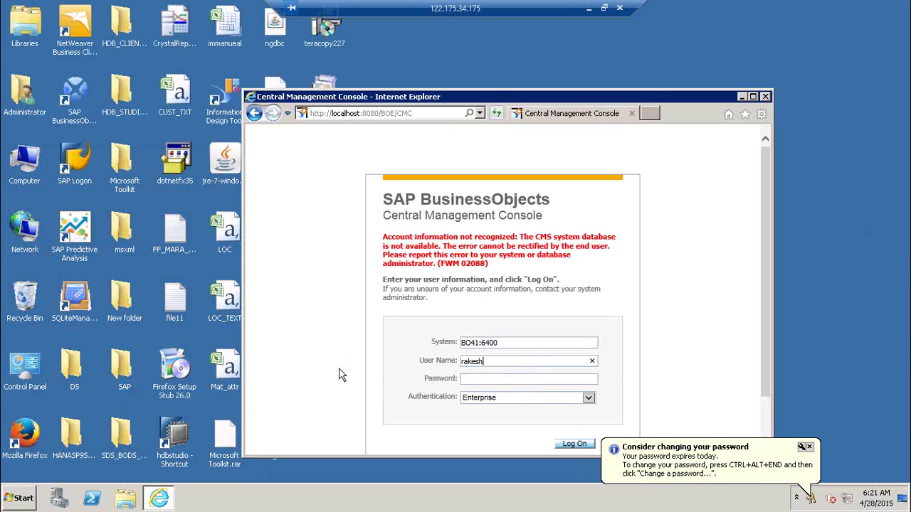
key("Tab")
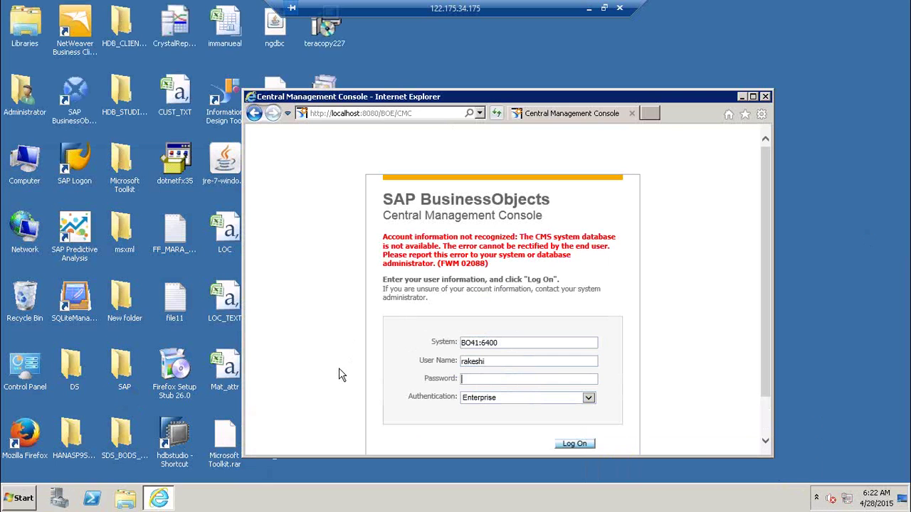
type("********")
key("Return")
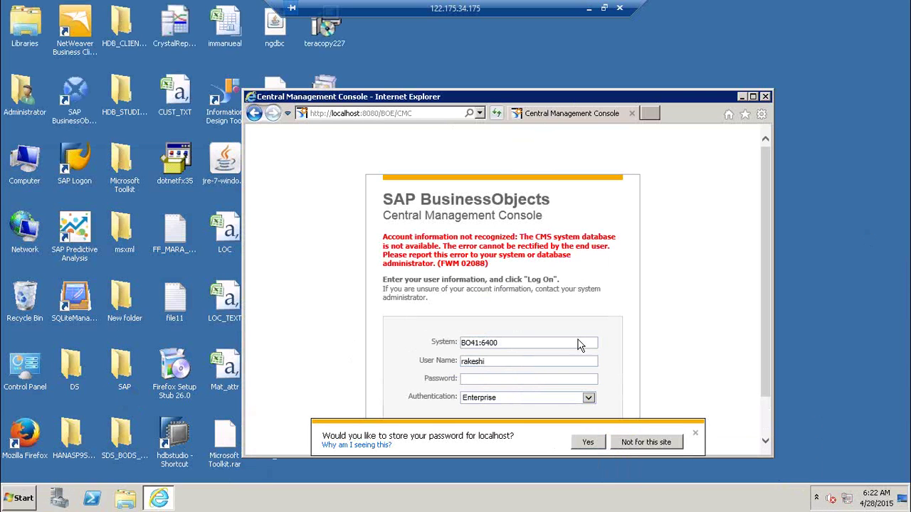
left_click(632, 441)
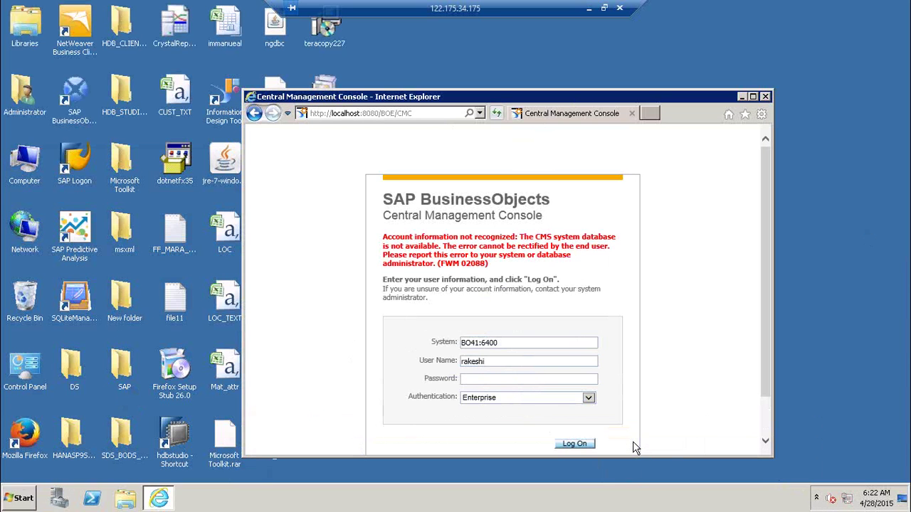
- Maximize the console window and retry the logon with another user name and password
double_click(577, 100)
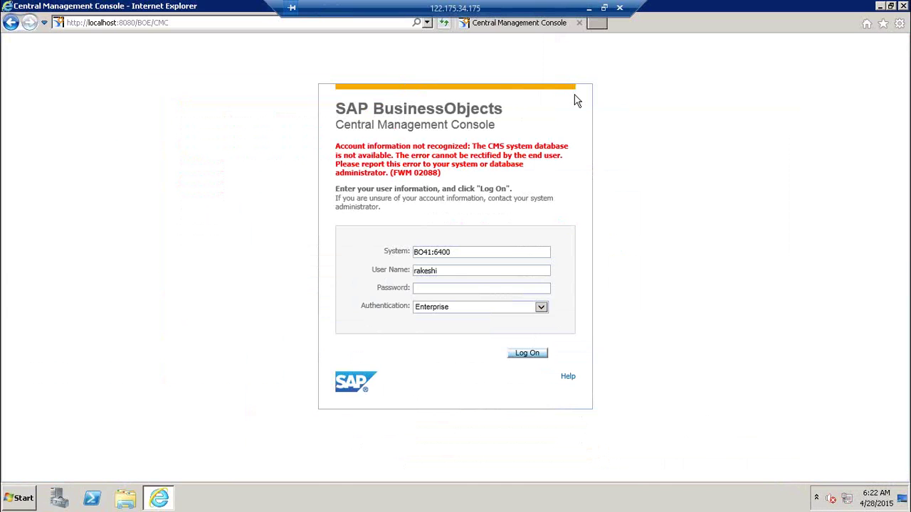
double_click(472, 274)
type("lmmanuel")
key("Tab")
type("********")
key("Return")
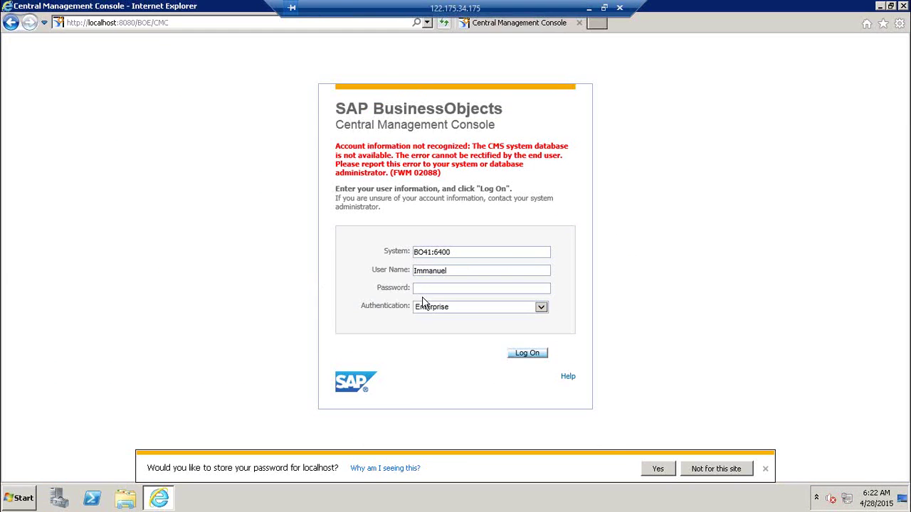
- Remove the :6400 port so the system reads BO41, then log on again
left_click(444, 287)
left_click(473, 255)
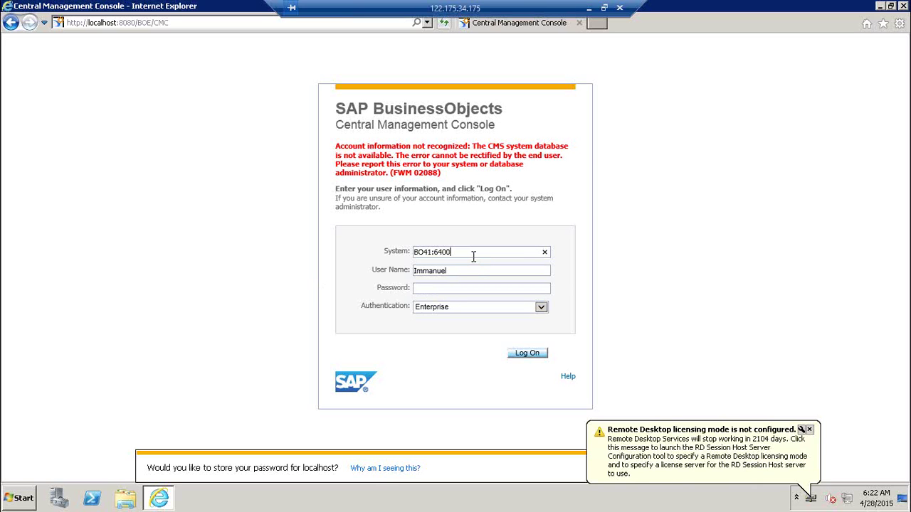
key("BackSpace")
key("BackSpace")
key("BackSpace")
key("BackSpace")
key("BackSpace")
key("Tab")
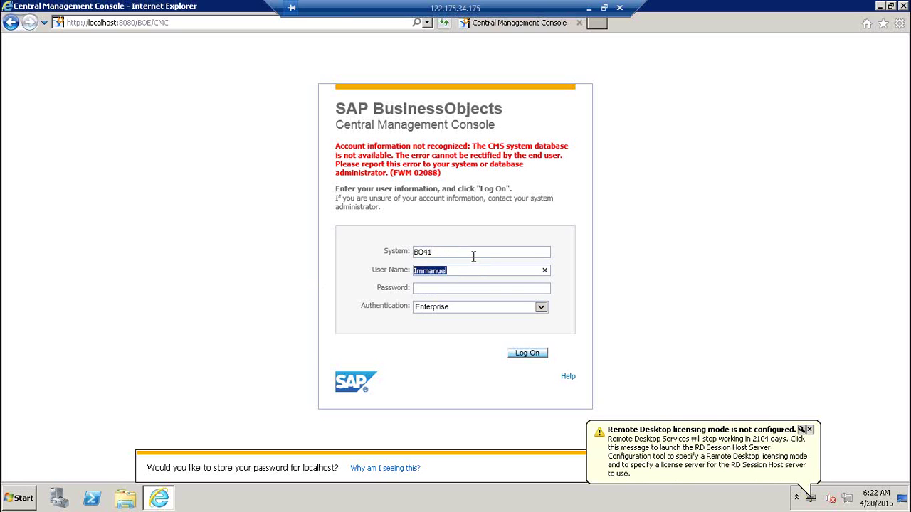
key("Tab")
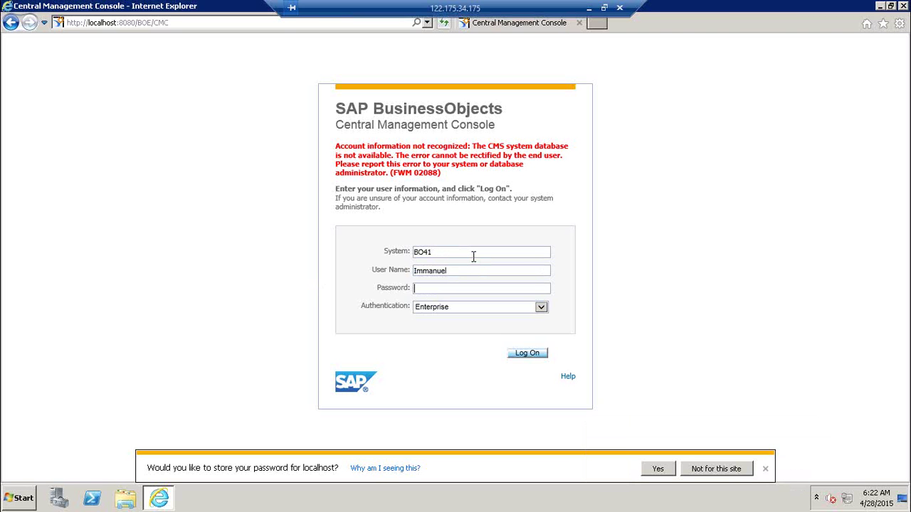
type("••••••••")
key("Return")
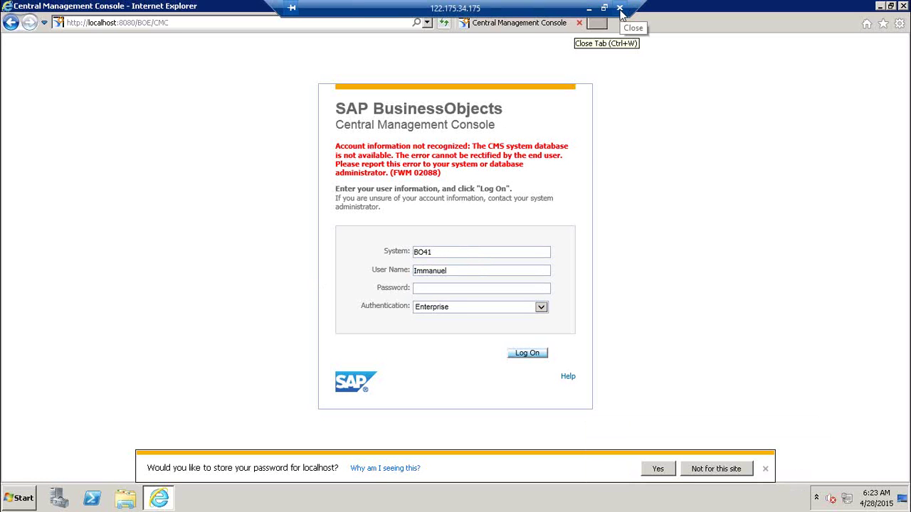
- Disconnect the remote session and relaunch the Central Management Console from the BI platform 4 programs
left_click(620, 11)
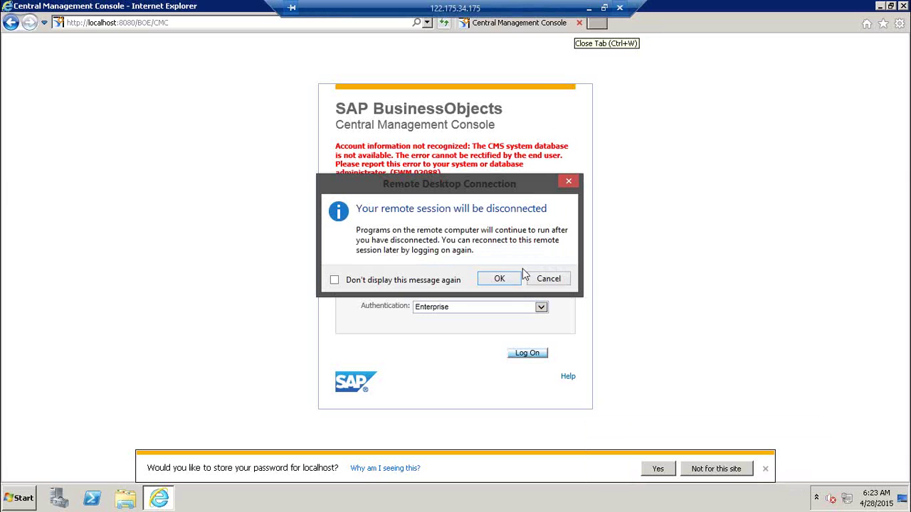
left_click(499, 279)
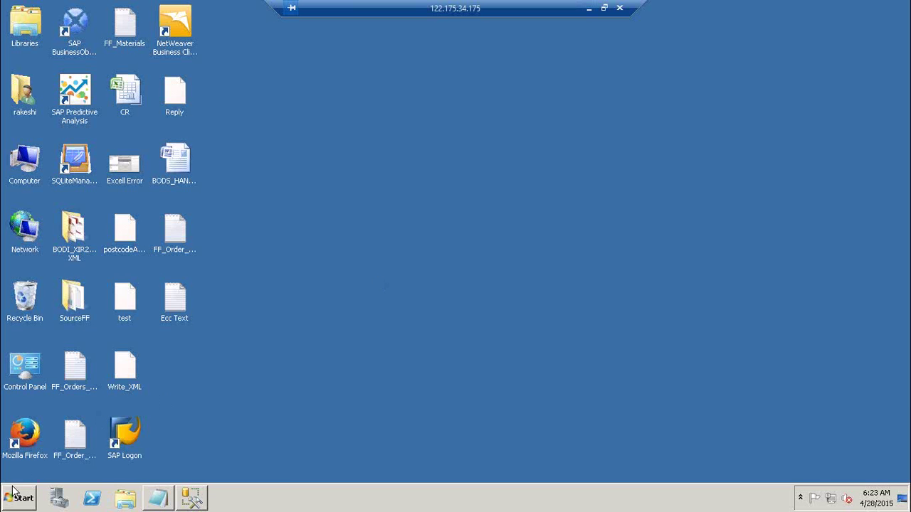
left_click(15, 495)
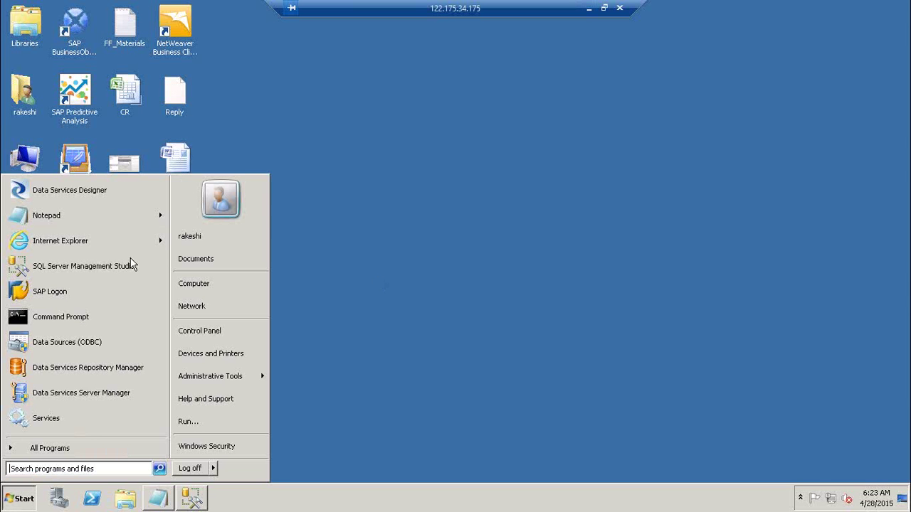
left_click(91, 446)
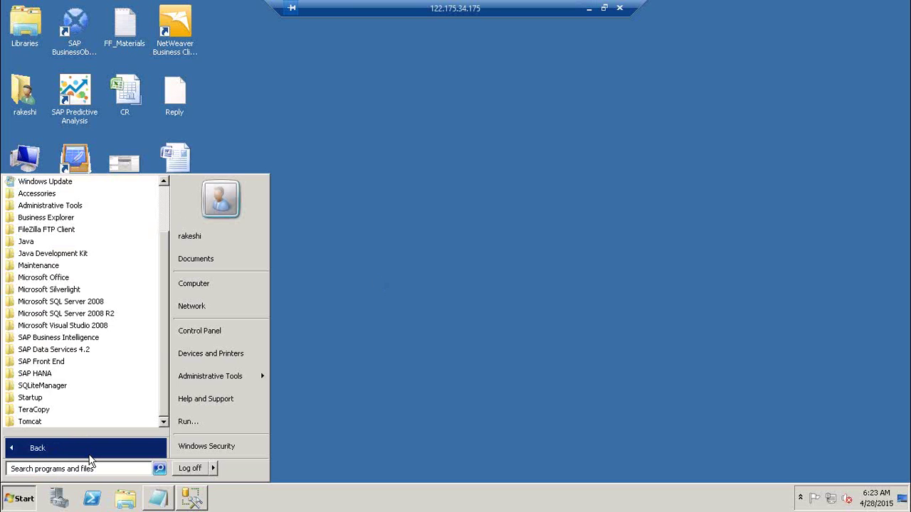
left_click(101, 338)
left_click(99, 352)
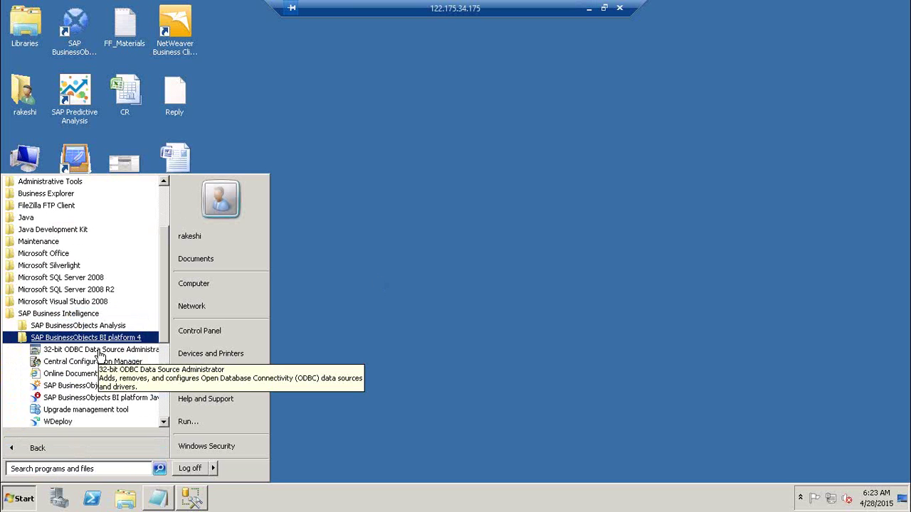
left_click(104, 386)
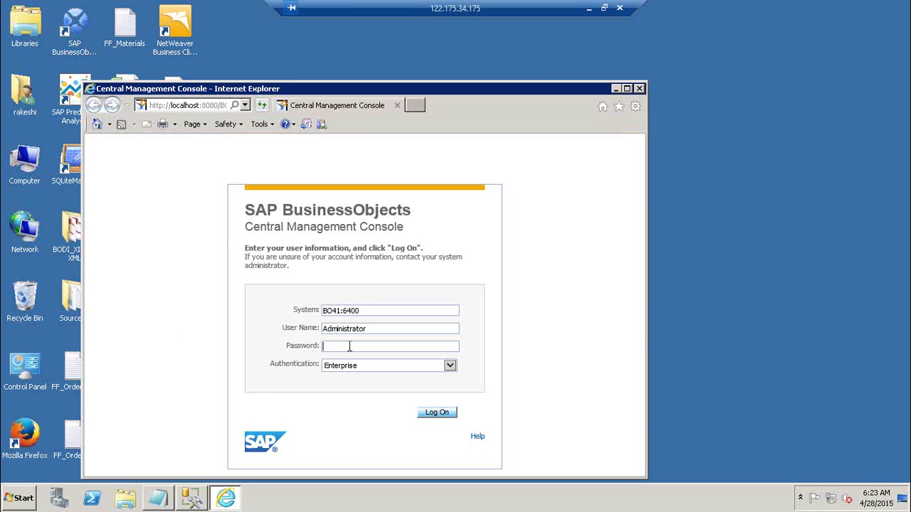
- Attempt the CMC logon again with a different user name and password
type("******")
left_click(398, 326)
key("ctrl+a")
type("Immanuel")
key("Tab")
double_click(372, 330)
key("Tab")
key("Return")
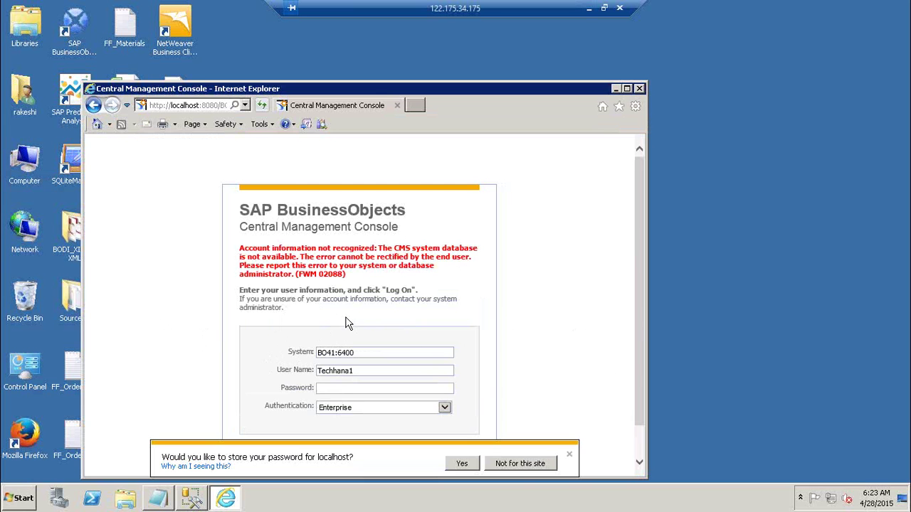
- Decline saving the password, close the console browser, and return to the local desktop
left_click(465, 466)
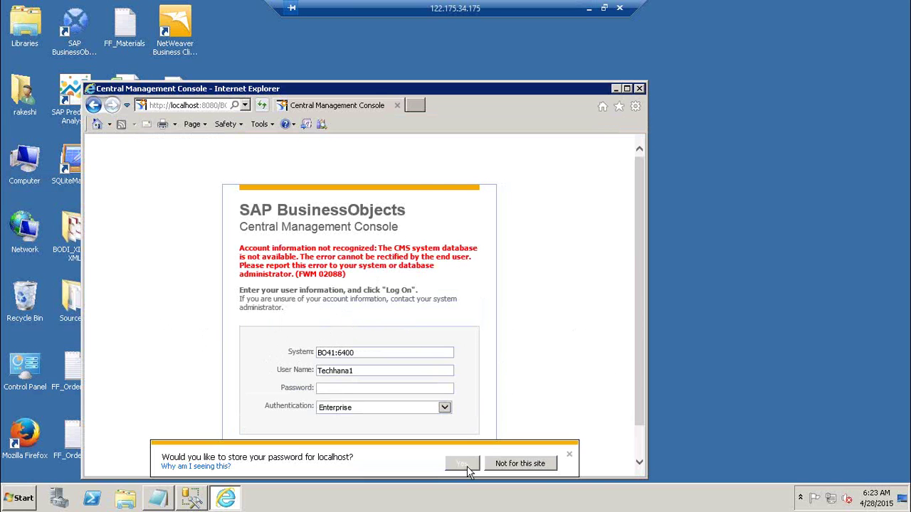
left_click(524, 466)
left_click(639, 88)
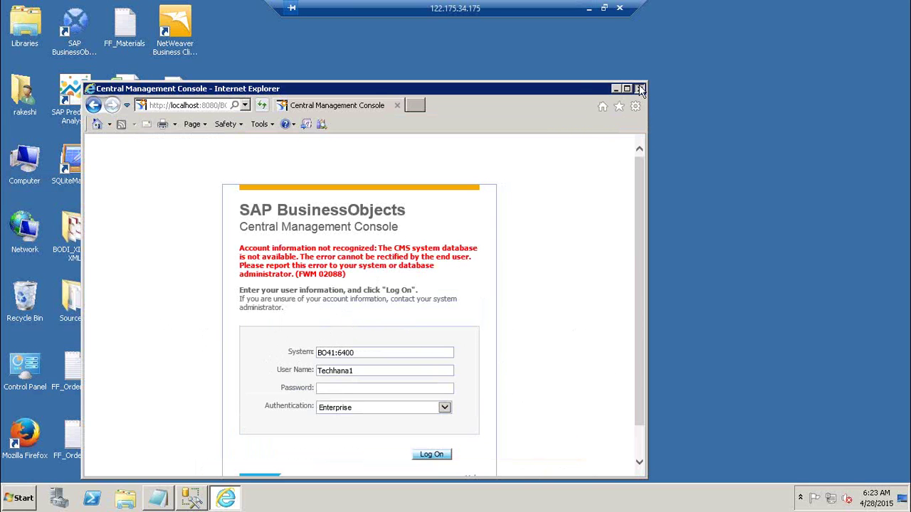
left_click(588, 9)
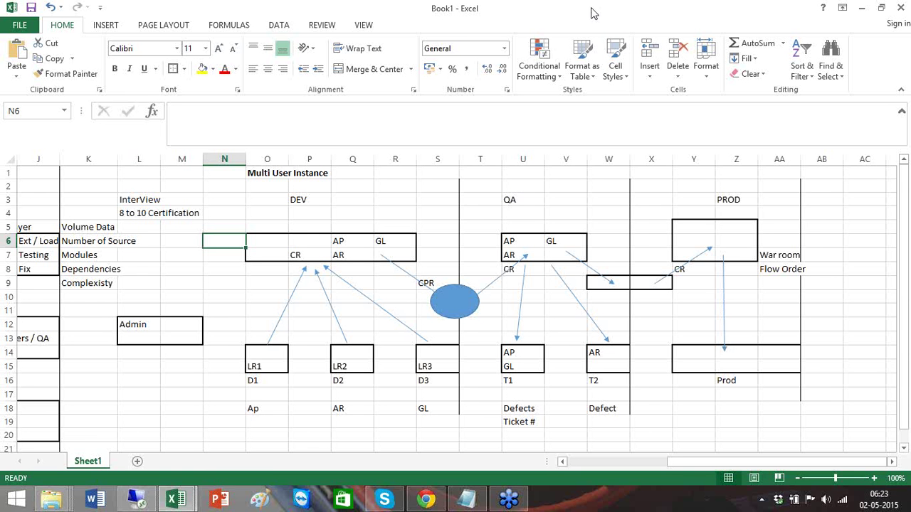
- Start mstsc and connect to the saved server 122.175.34.175:33326
key("super+r")
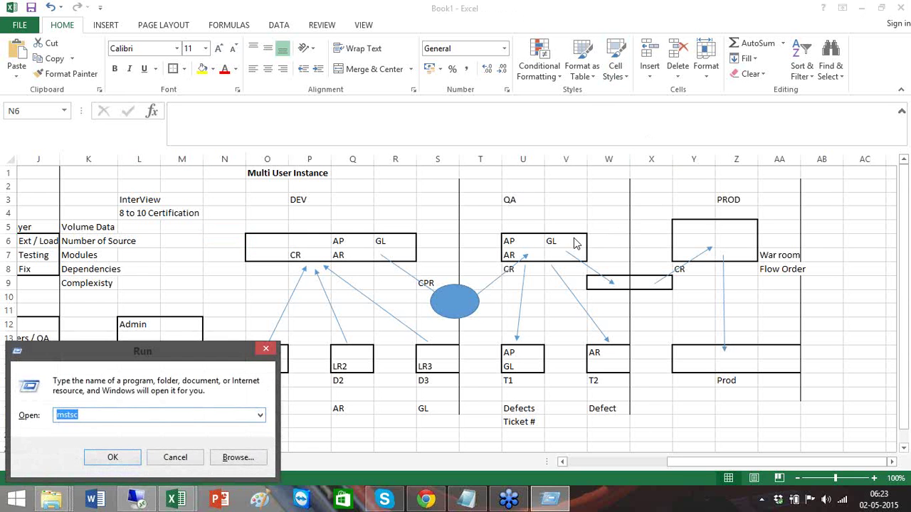
key("Return")
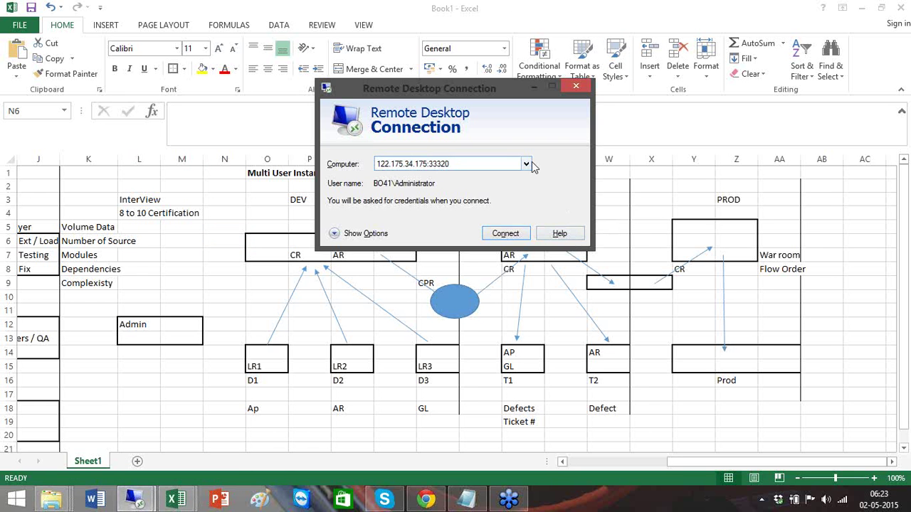
left_click(526, 163)
left_click(482, 192)
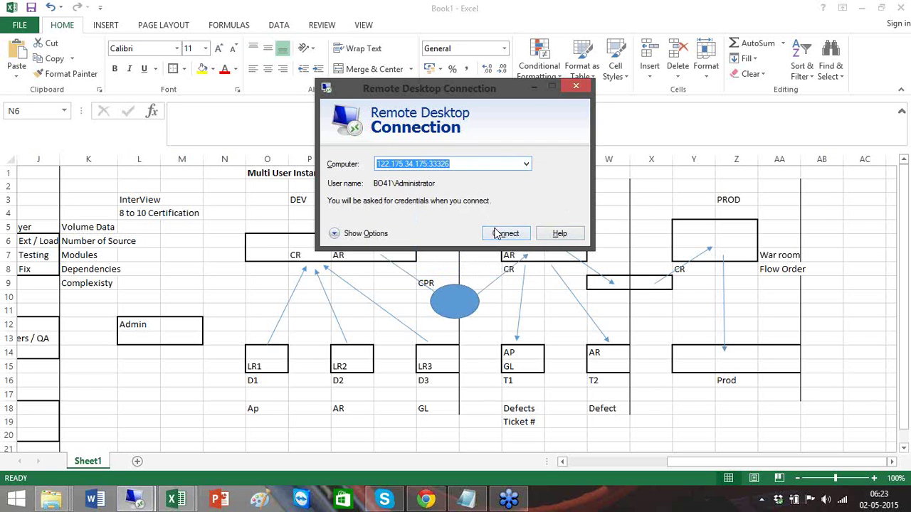
left_click(495, 232)
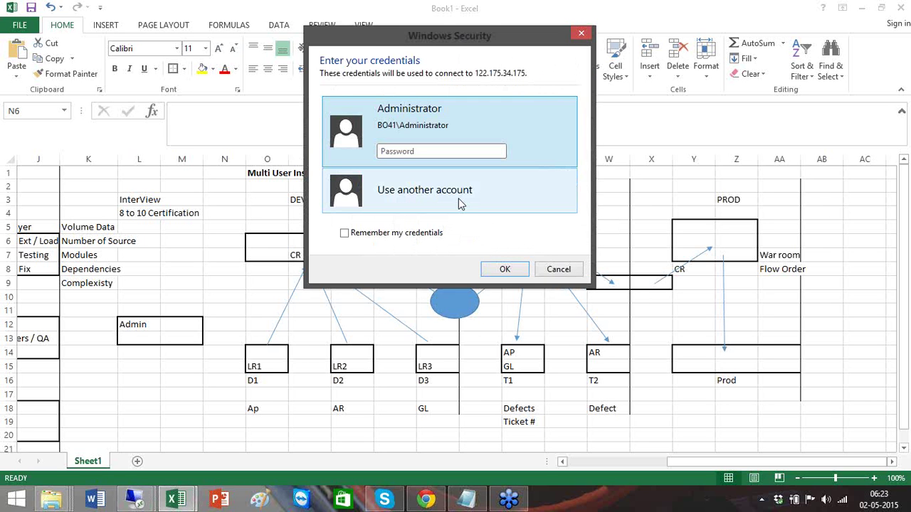
- Sign in with another account's user name and password and accept the certificate warning
left_click(458, 203)
type("Rakeshi")
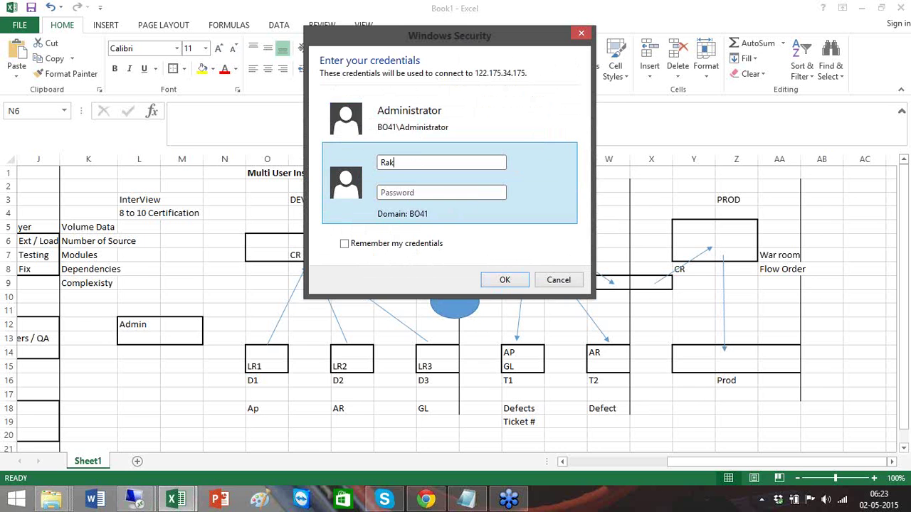
key("Tab")
type("••••••••")
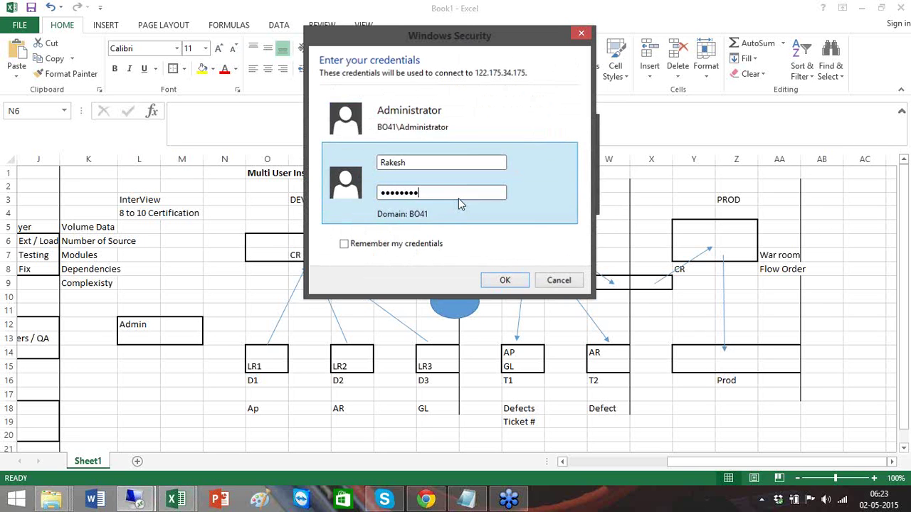
key("Return")
left_click(502, 283)
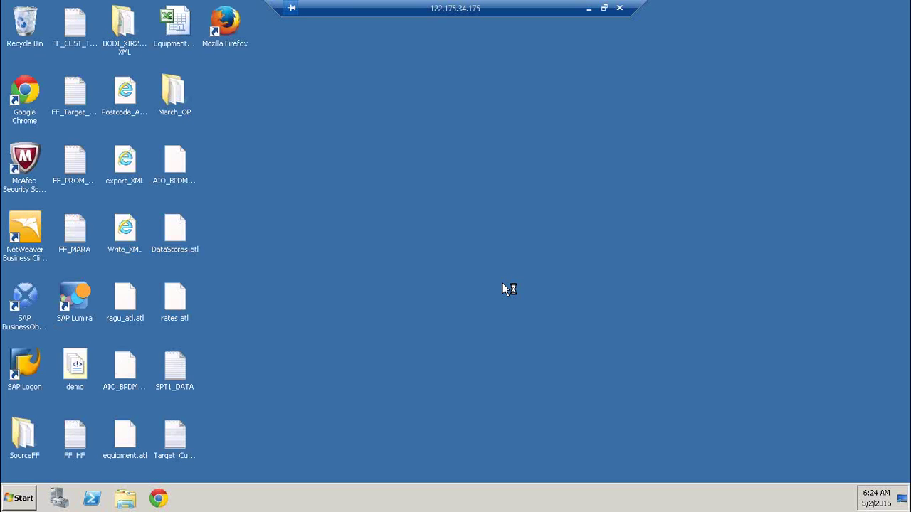
- Launch SSMS, connect to BOIDES, and select DB_CR in the expanded Databases list
left_click(21, 498)
left_click(110, 219)
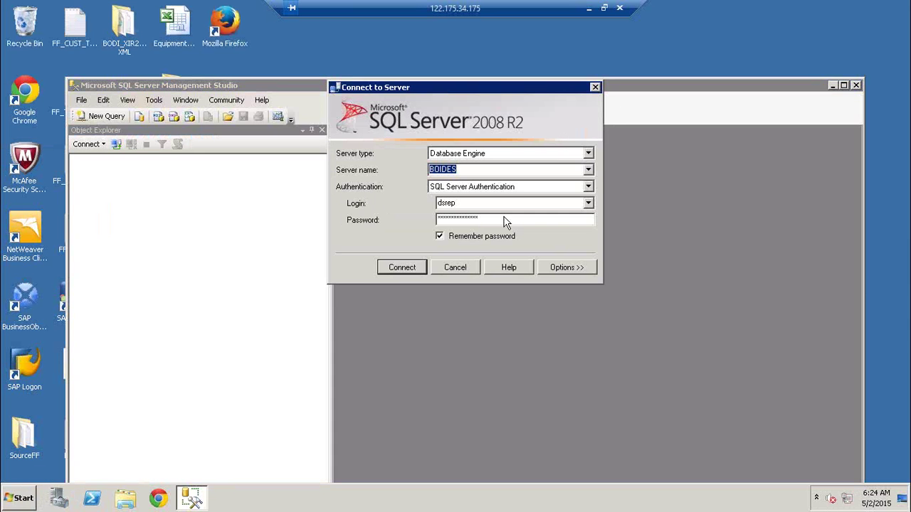
left_click(417, 267)
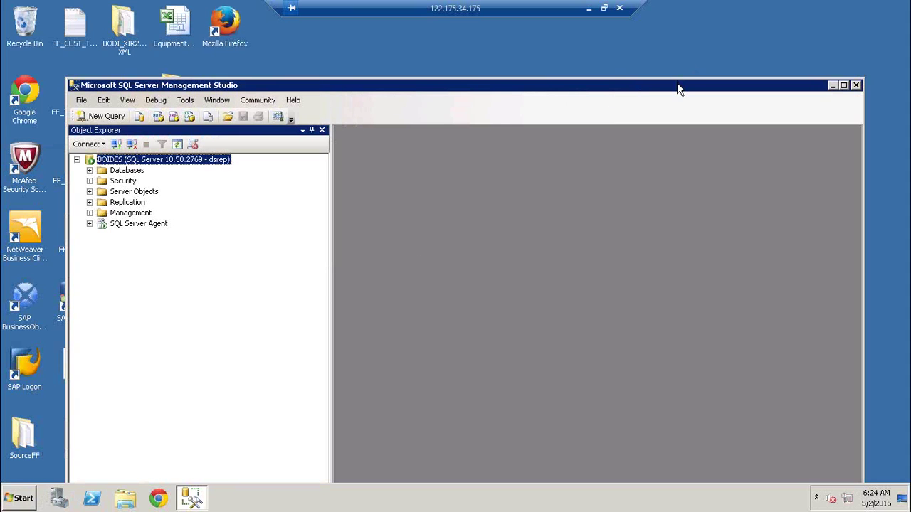
double_click(677, 83)
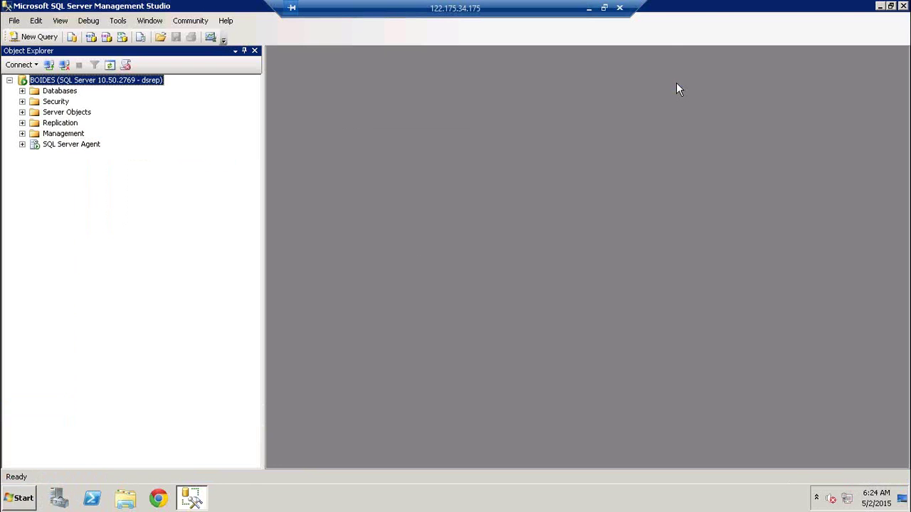
left_click(22, 91)
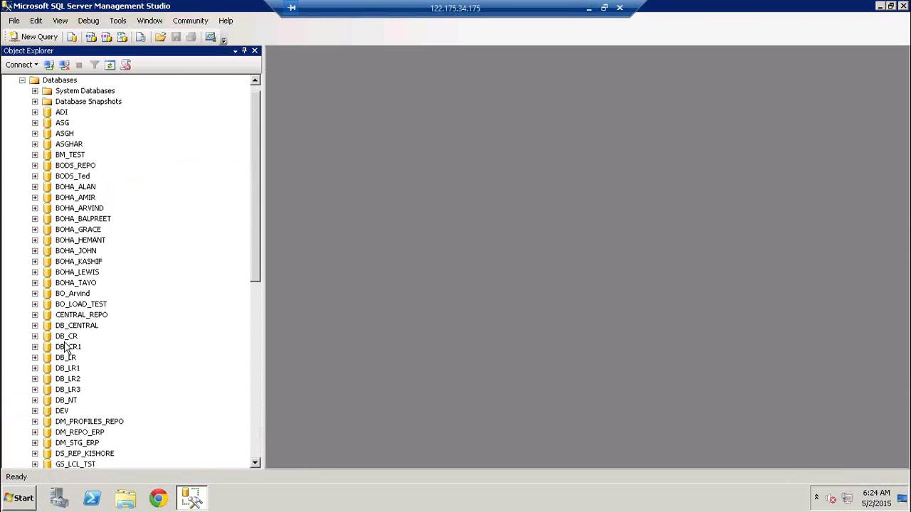
left_click(65, 347)
key("Up")
- Launch the Data Services 4.2 Repository Manager and set a Central repository on Microsoft SQL Server
left_click(17, 499)
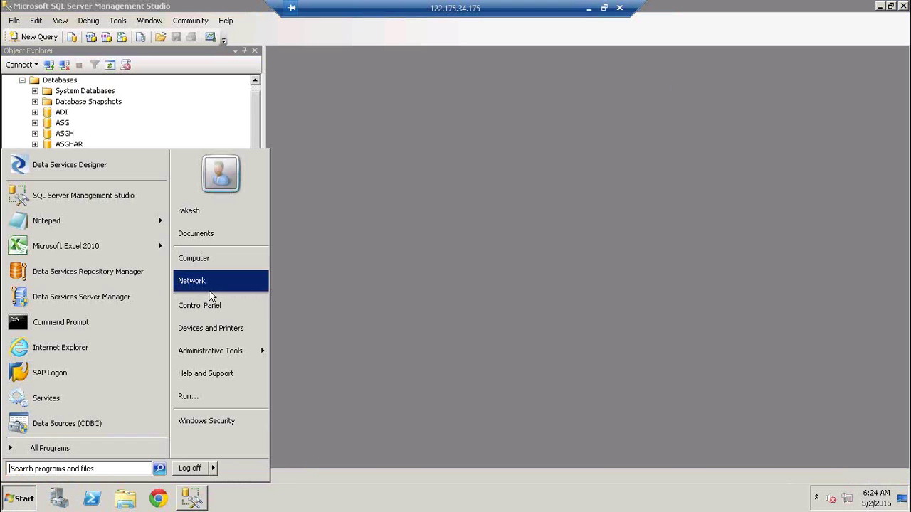
left_click(71, 447)
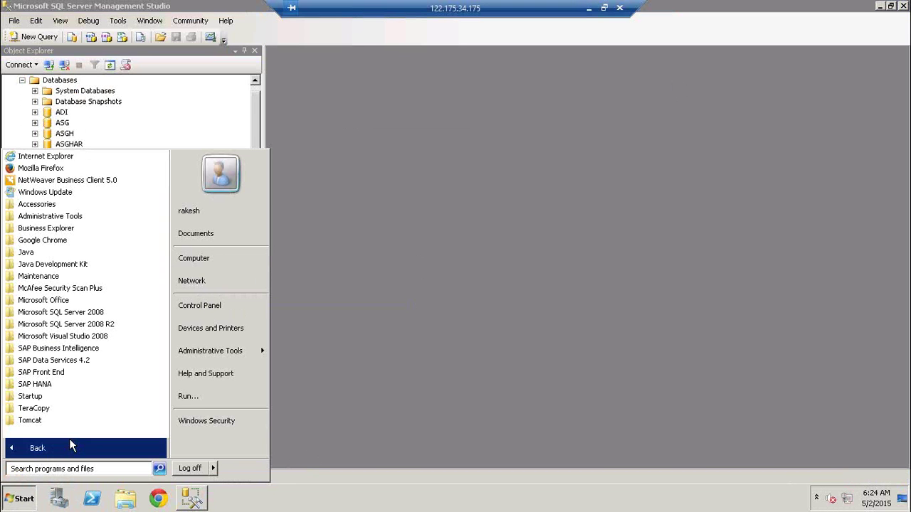
left_click(82, 361)
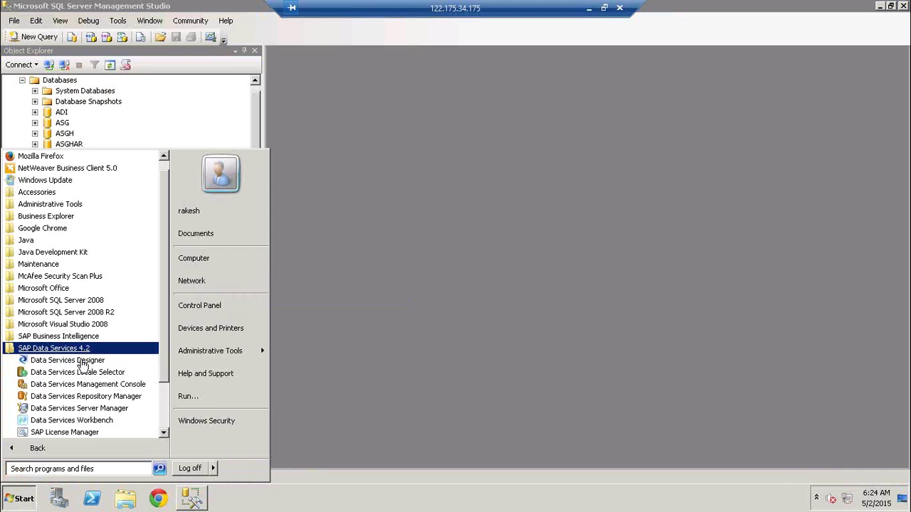
left_click(128, 400)
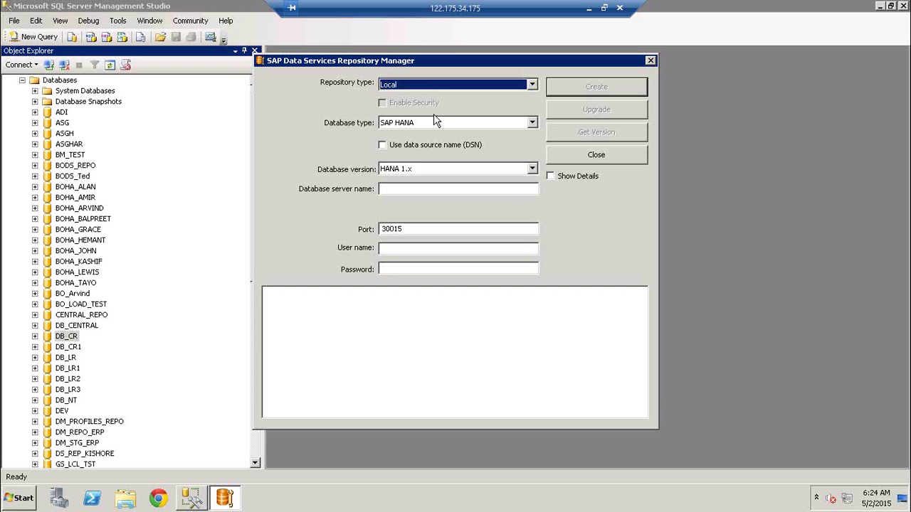
left_click(433, 123)
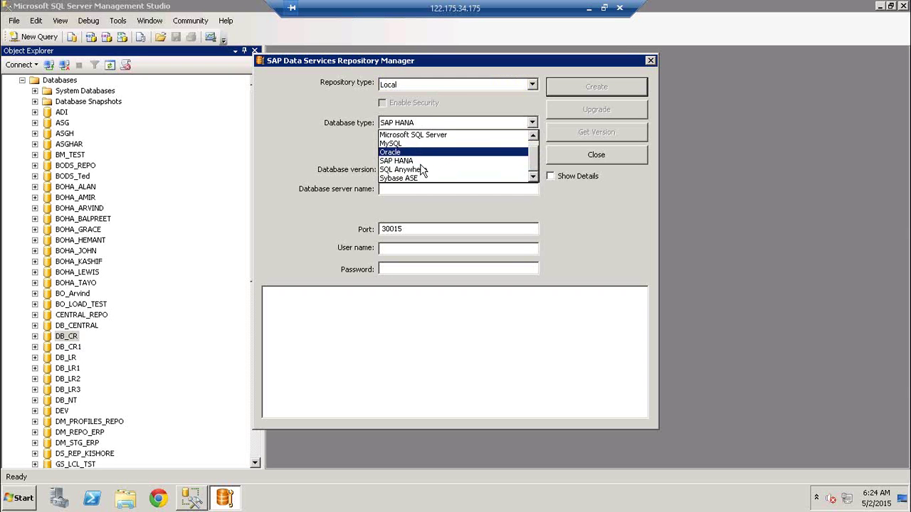
left_click(437, 135)
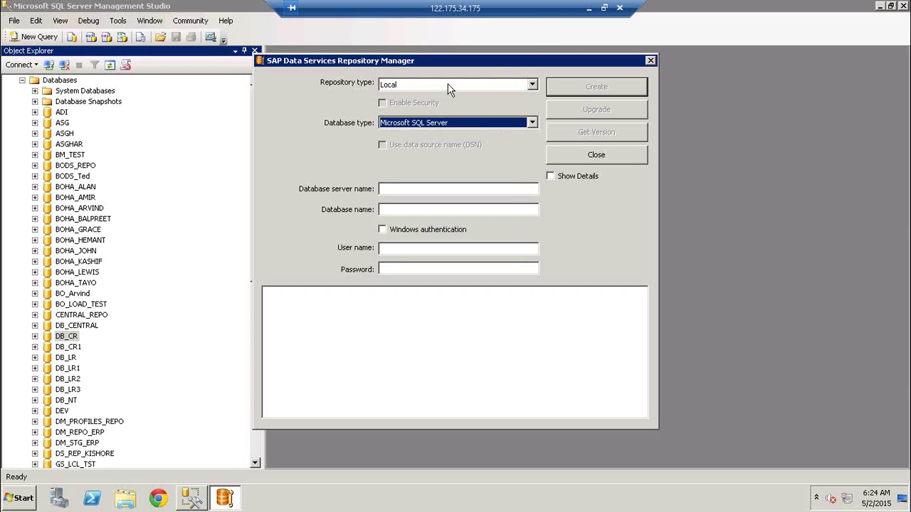
left_click(448, 85)
left_click(437, 107)
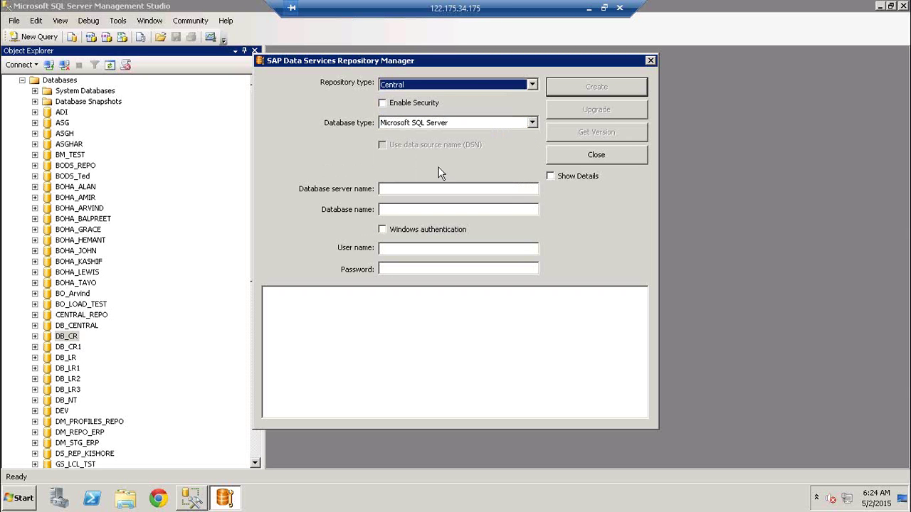
- Enter server BOIDES, database DB_CR, and the repository login user name
left_click(440, 189)
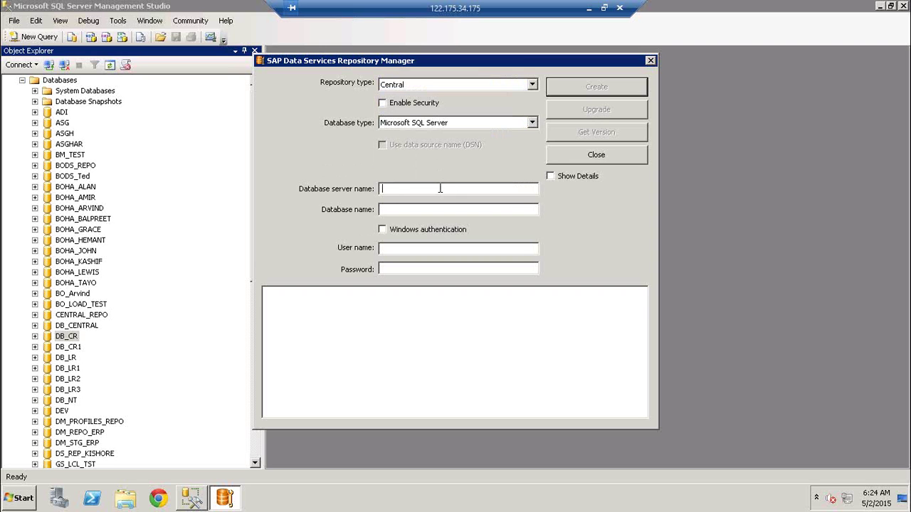
left_click(48, 66)
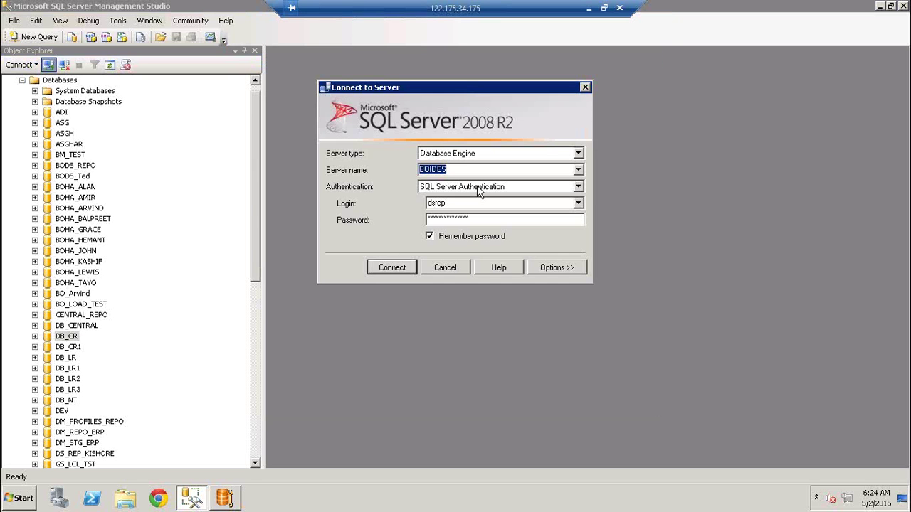
key("alt+Tab")
type("BOIDES")
key("Tab")
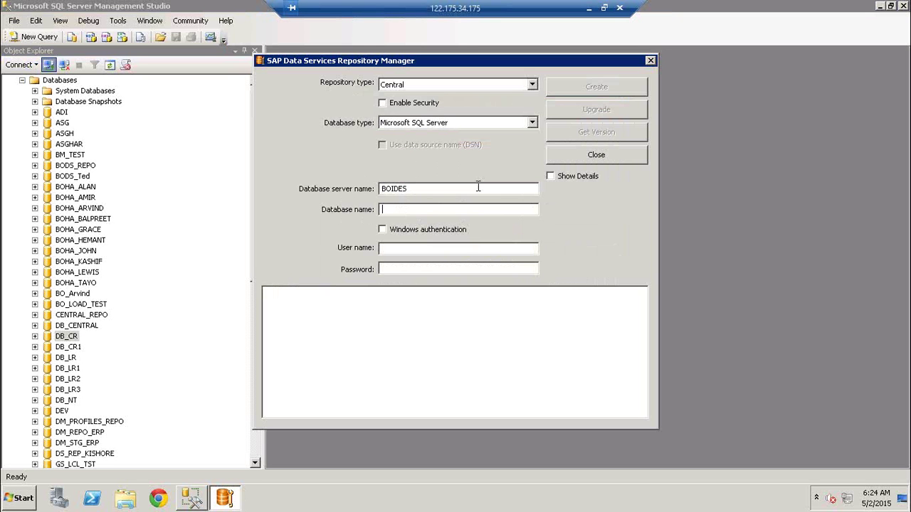
type("DB")
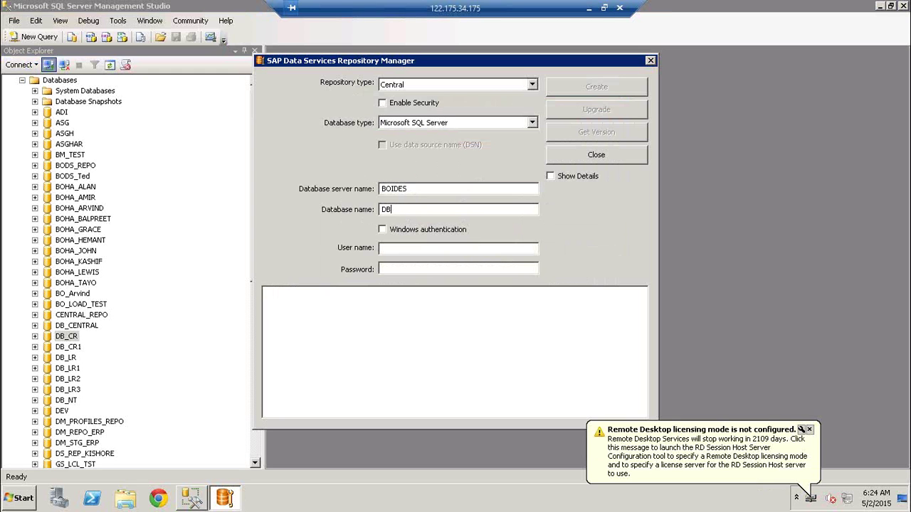
type("_CR")
key("Tab")
key("Tab")
type("dsre")
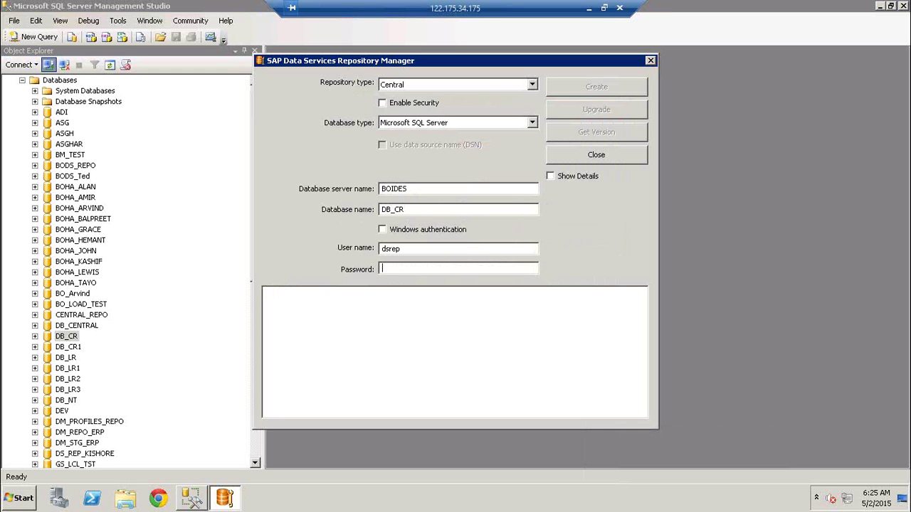
type("*****")
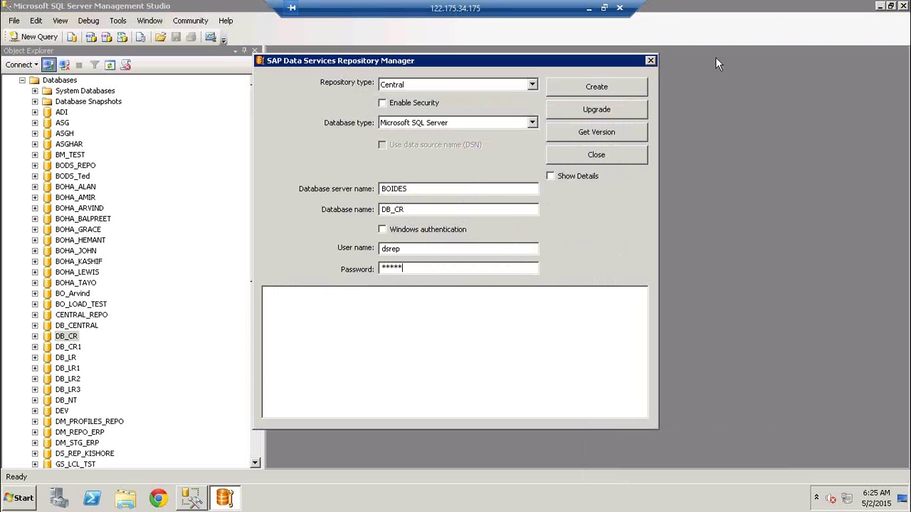
- Create the central repository in DB_CR, overwriting the existing one, then browse to the BI platform 4 programs
left_click(618, 89)
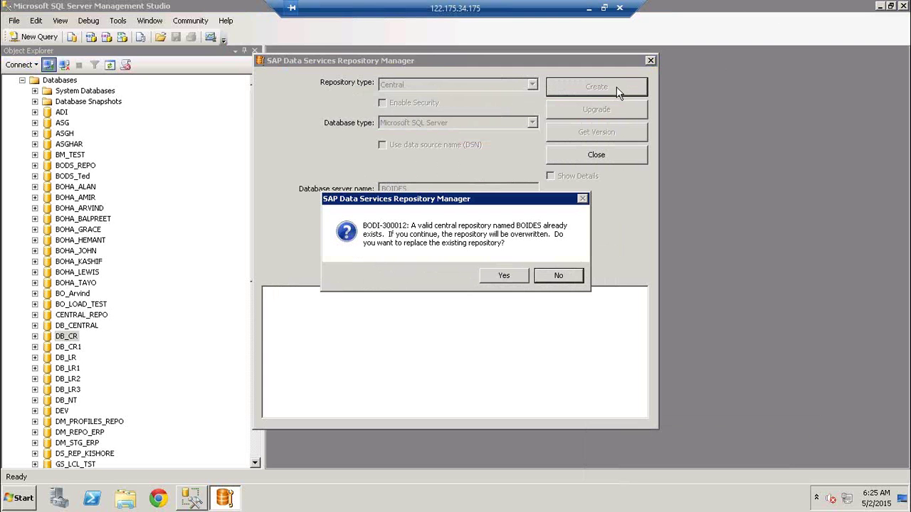
left_click(505, 275)
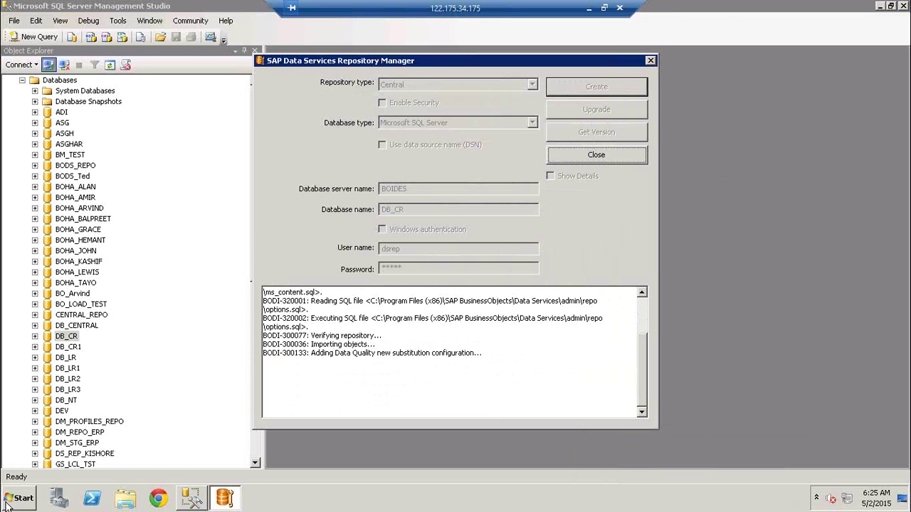
left_click(9, 502)
left_click(62, 447)
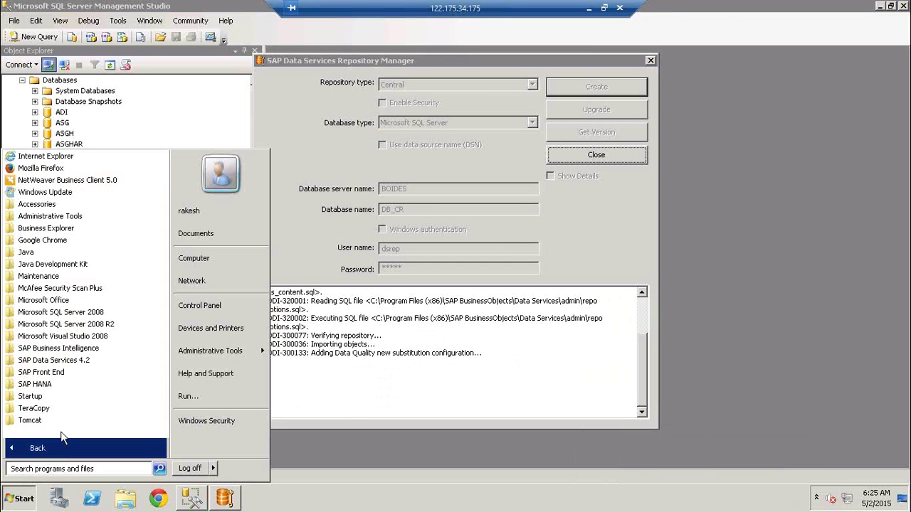
left_click(89, 361)
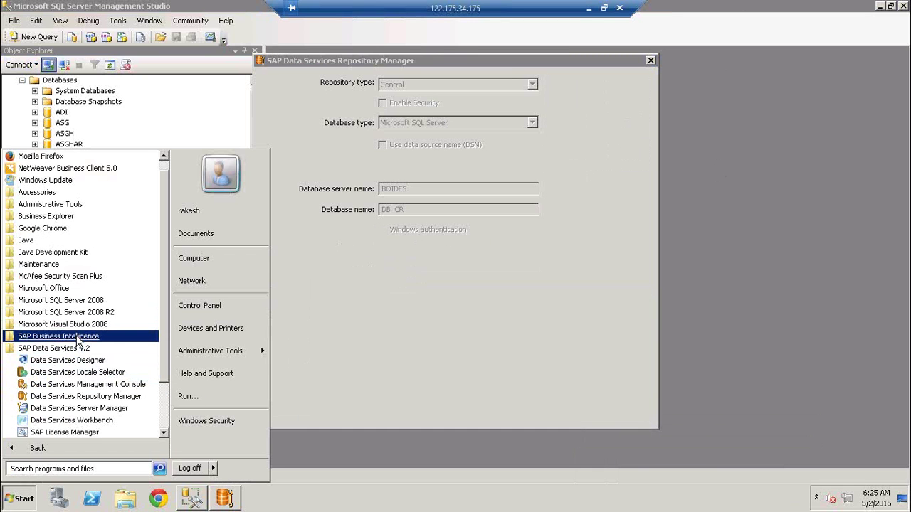
left_click(78, 339)
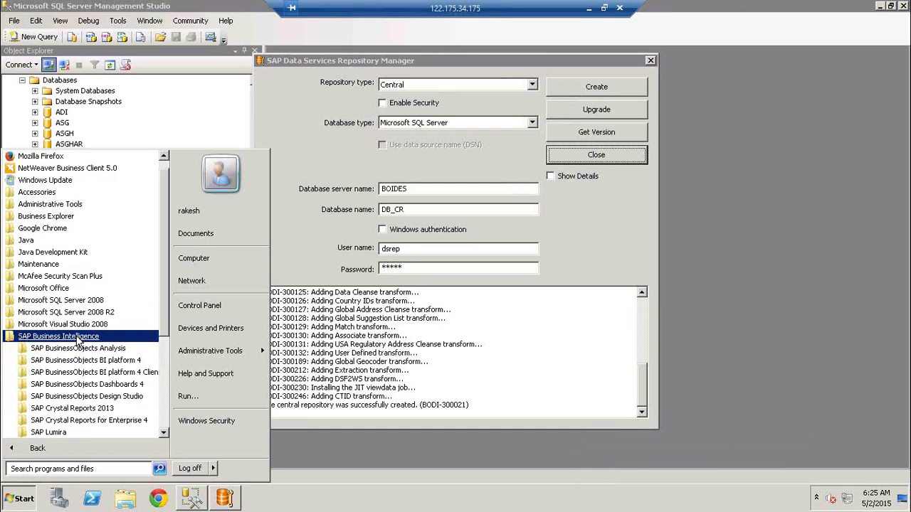
left_click(107, 372)
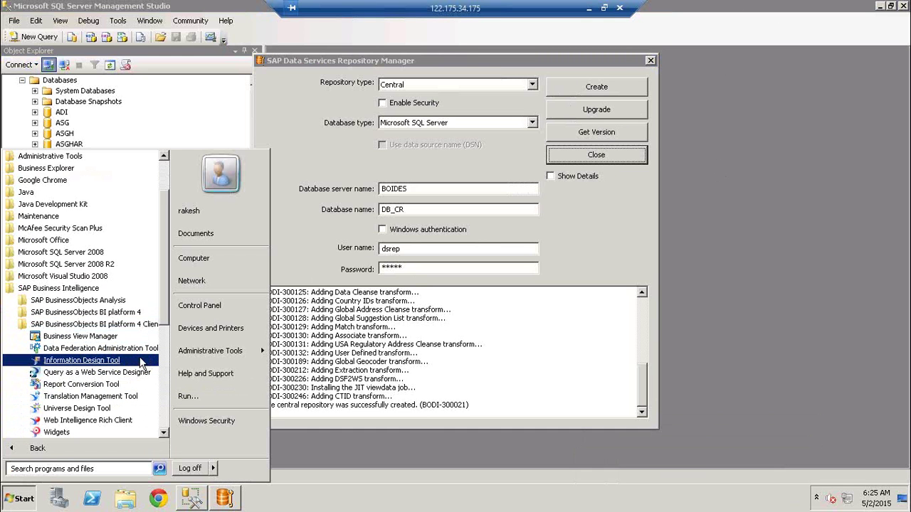
left_click(113, 314)
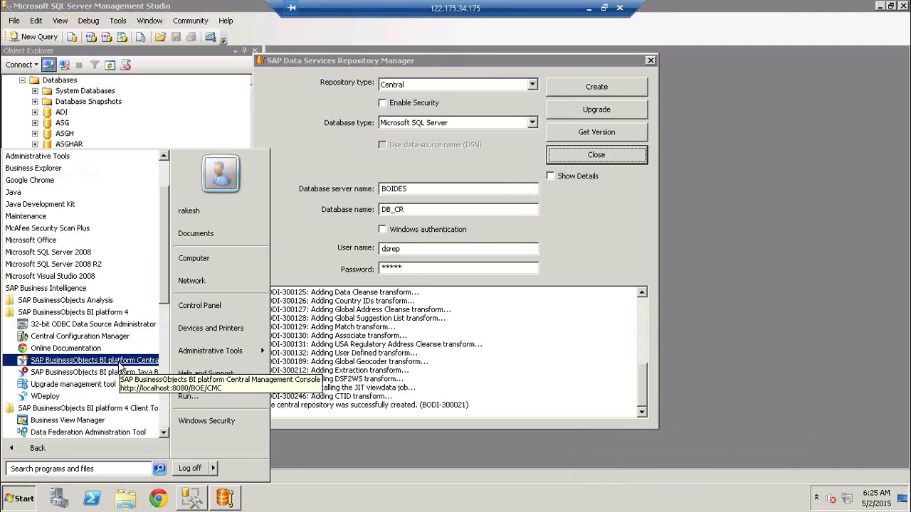
- Launch the CMC, confirm DB_CR is version 14.2.2.0, close Repository Manager and the SSMS prompt
left_click(121, 361)
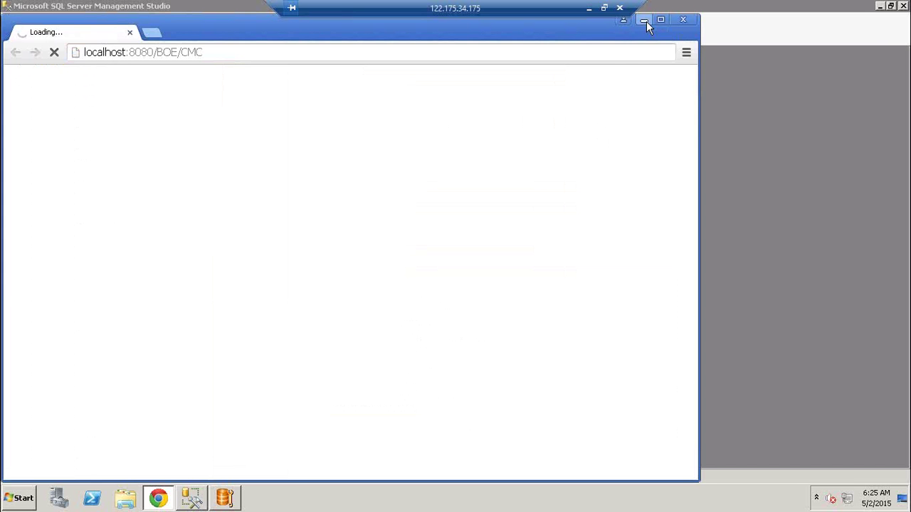
left_click(647, 22)
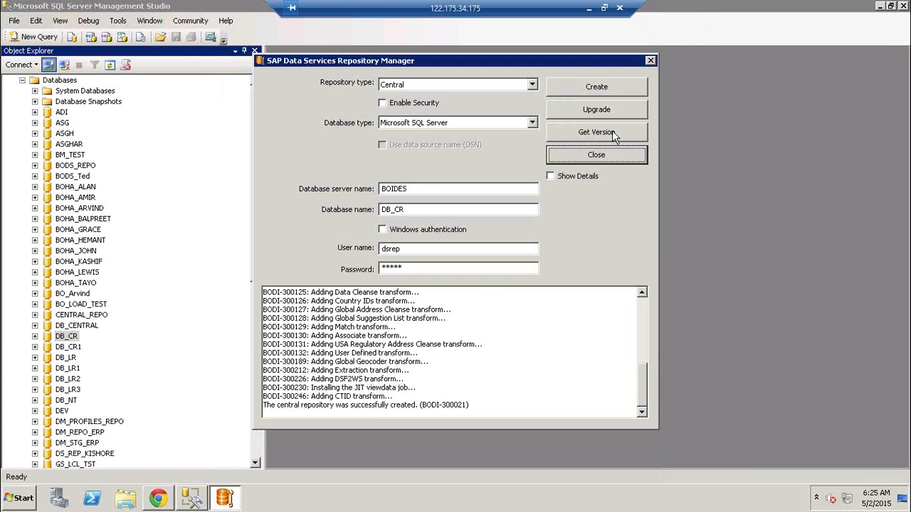
left_click(613, 131)
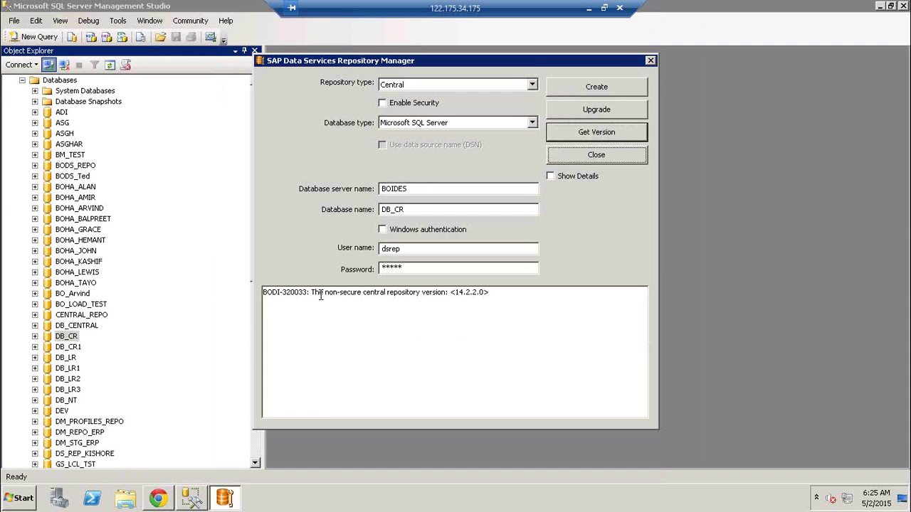
left_click_drag(320, 296, 491, 302)
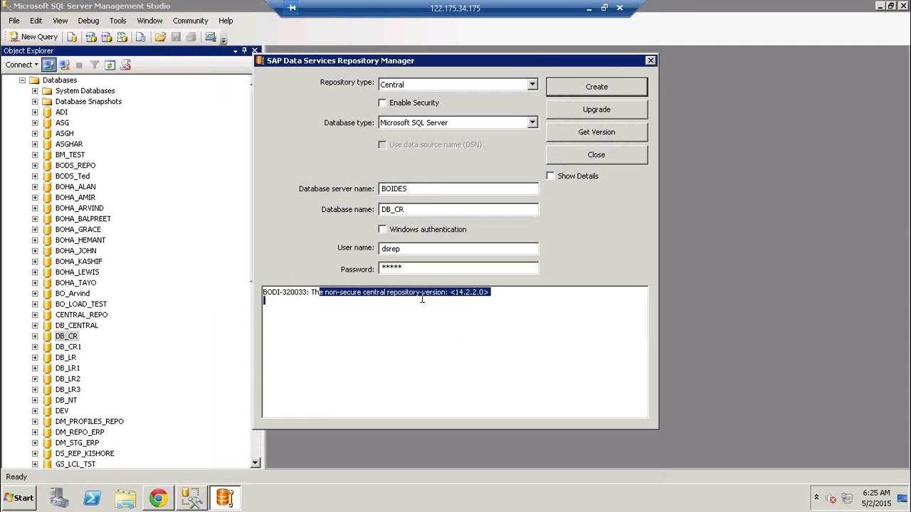
left_click(596, 155)
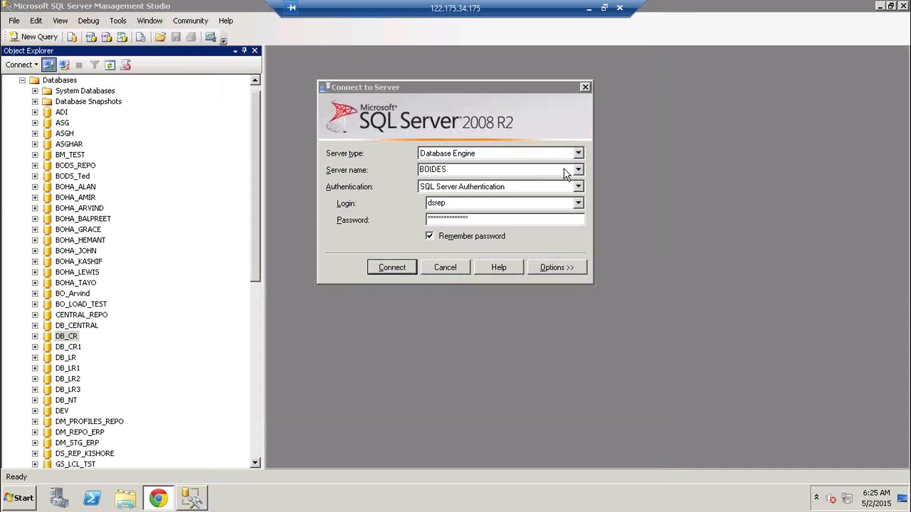
left_click(446, 268)
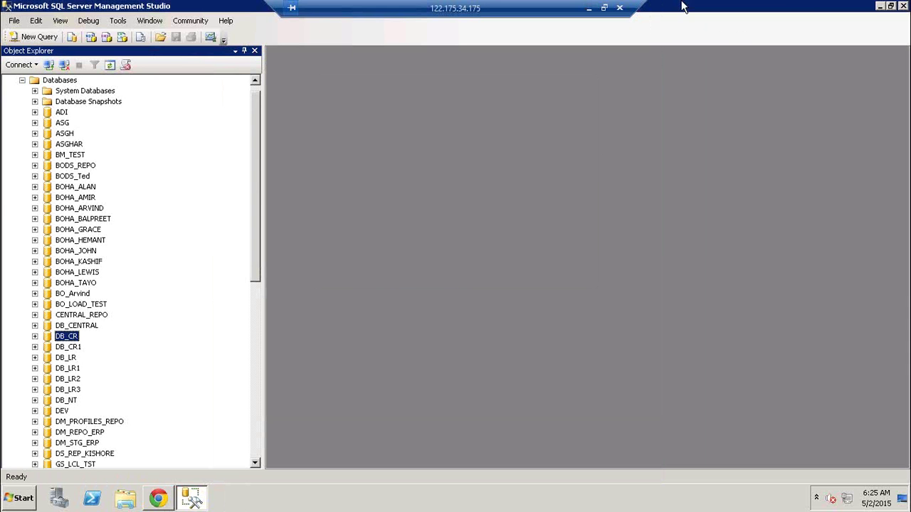
left_click(158, 499)
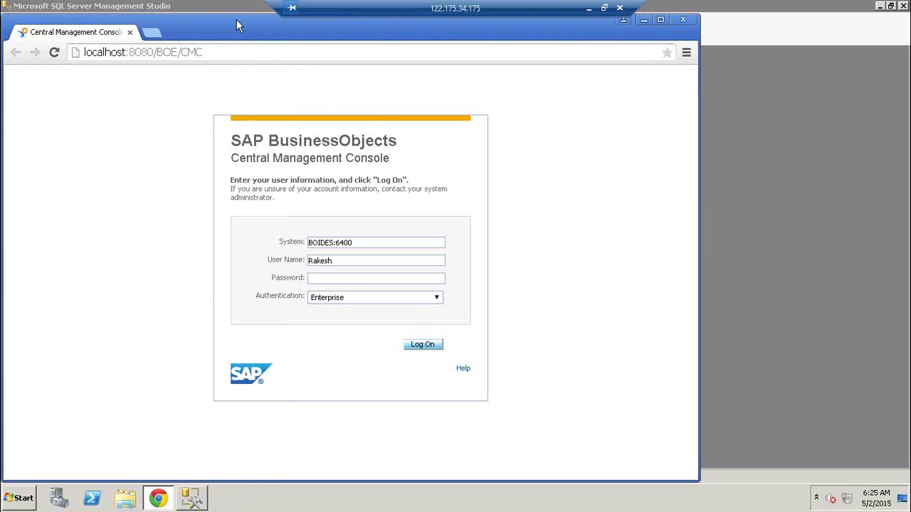
- Log on to the CMC with the password, decline saving it, and open Data Services repositories
double_click(239, 27)
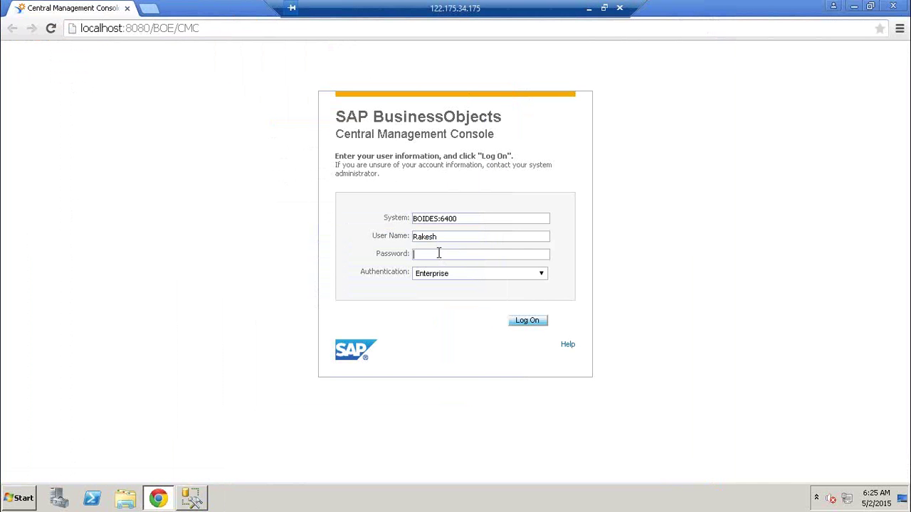
type("****")
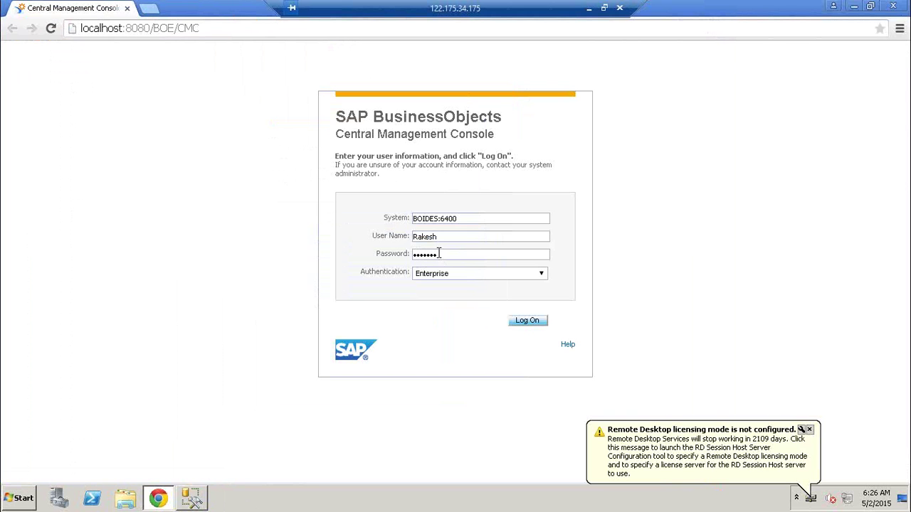
left_click(528, 321)
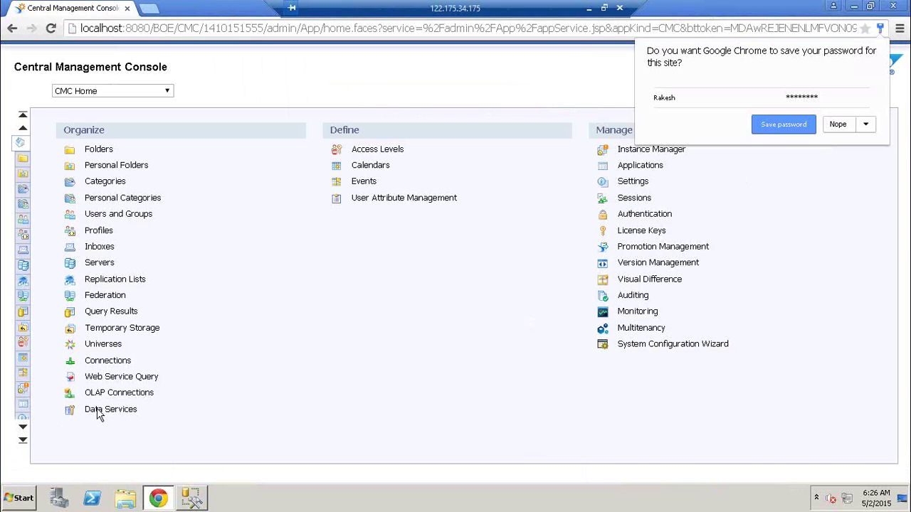
left_click(840, 125)
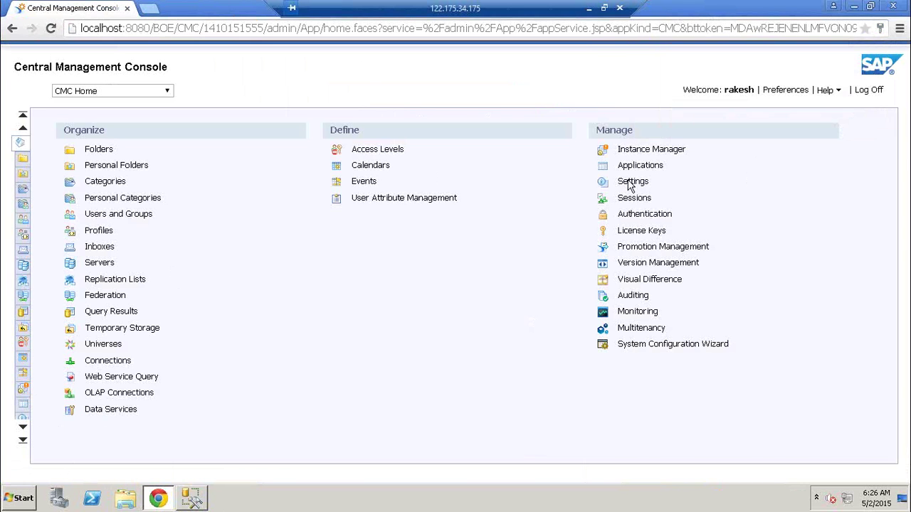
left_click(116, 410)
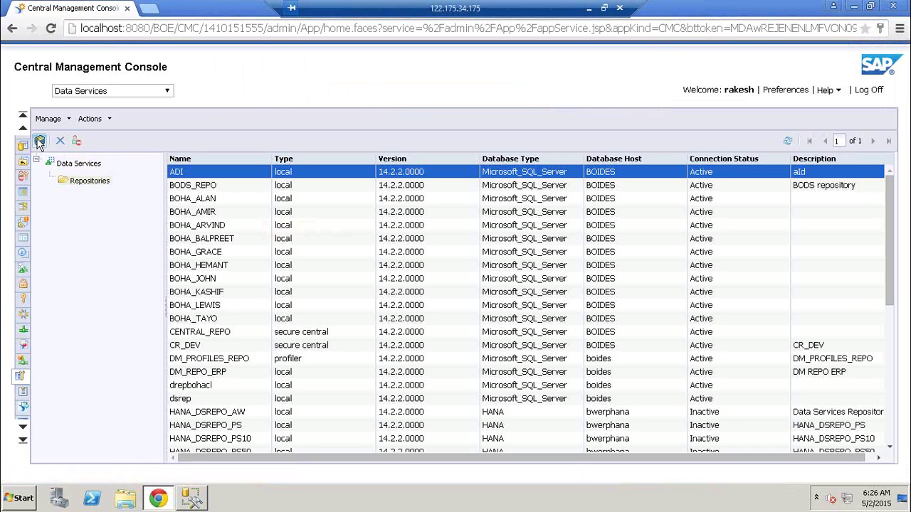
- Add a new repository named CR_DEV with description 'Development Central repo'
left_click(40, 141)
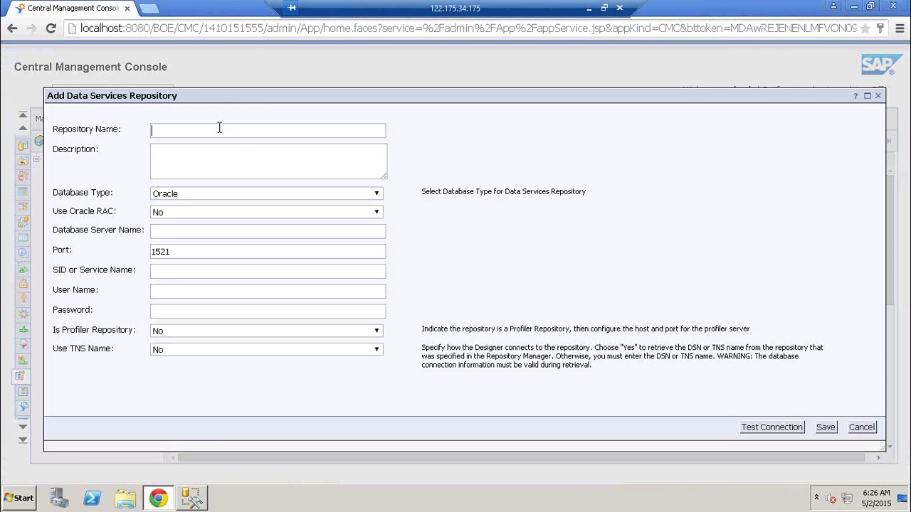
type("CR")
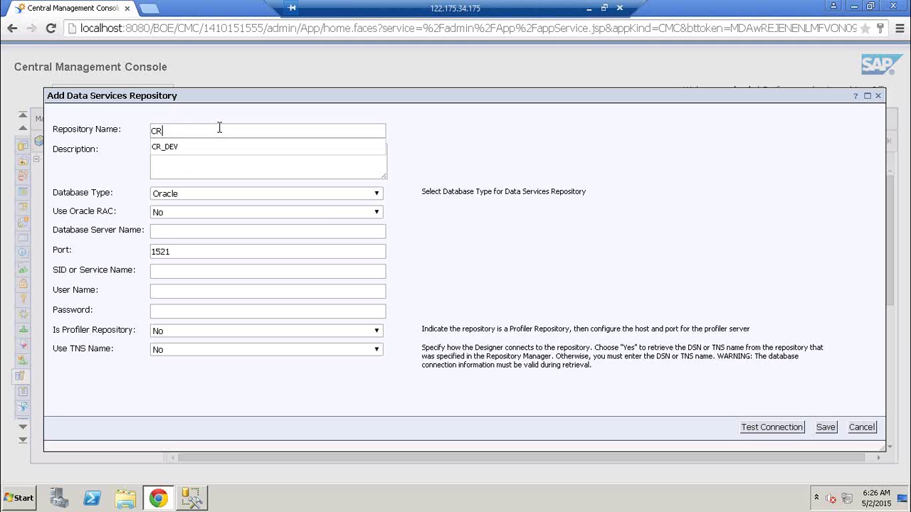
type("_DEV")
key("Tab")
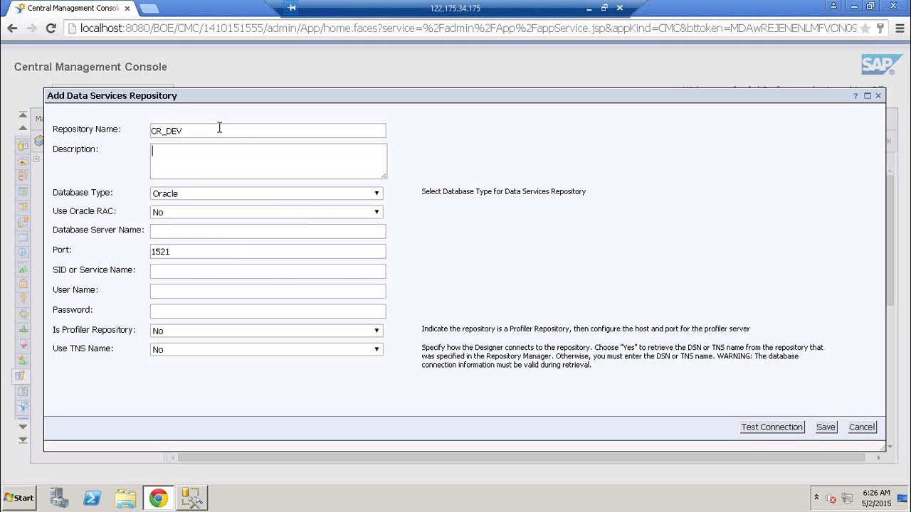
type("C")
key("BackSpace")
type("Development Central repo")
- Set Microsoft SQL Server, server BOIDES, database DB_CR, and the repository database login credentials
left_click(234, 193)
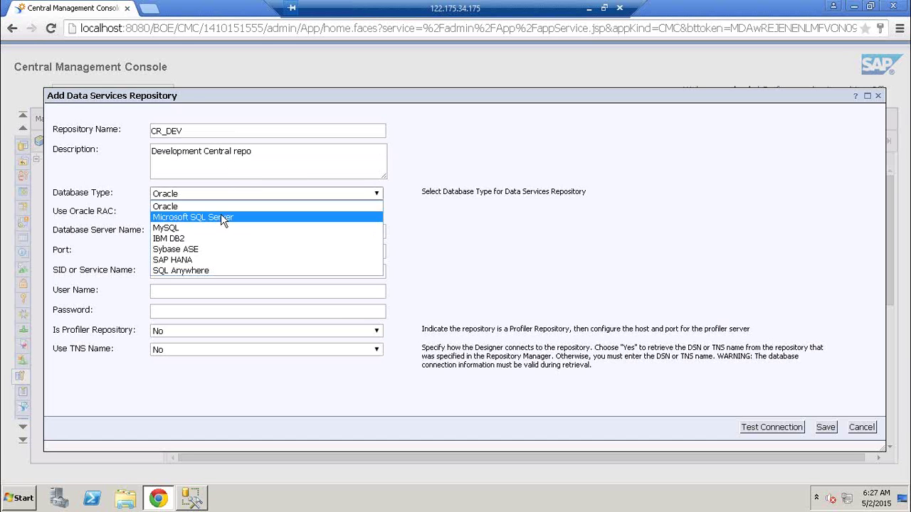
left_click(220, 214)
left_click(208, 213)
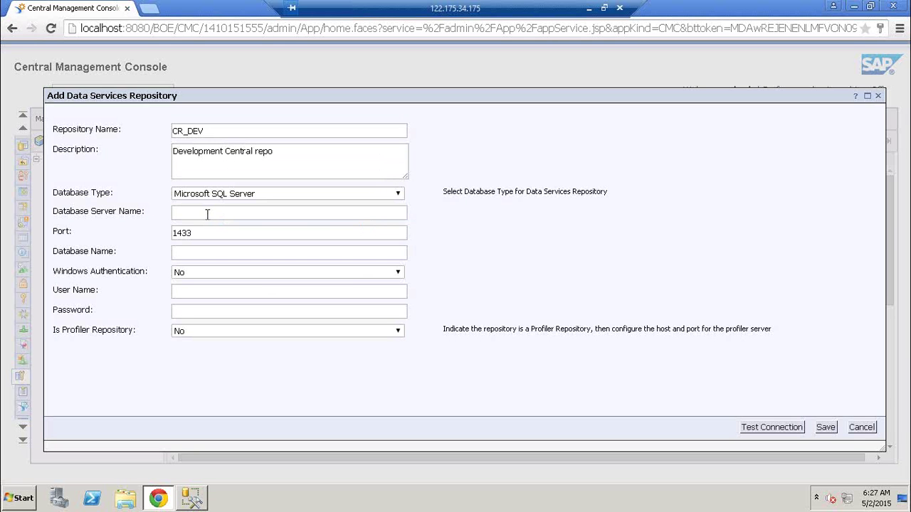
type("BOIDES")
key("Tab")
left_click(196, 251)
type("DB")
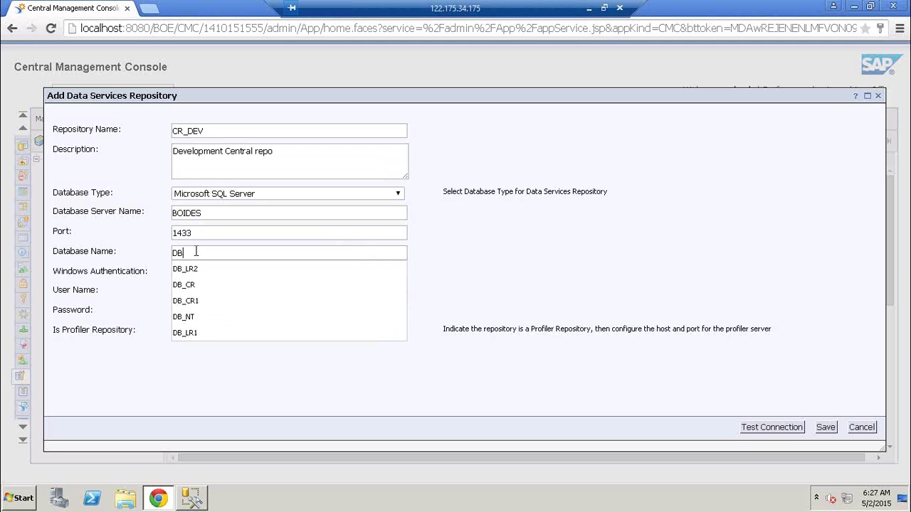
type("_CR")
key("Escape")
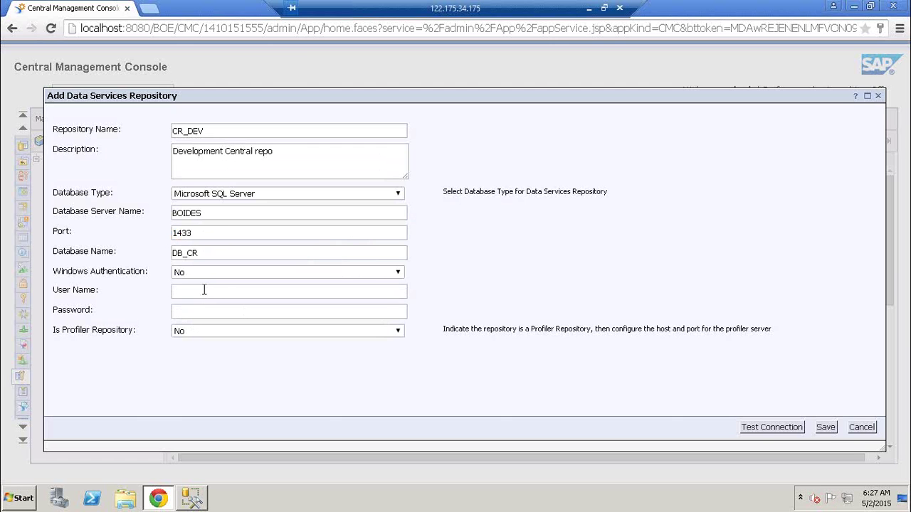
left_click(204, 289)
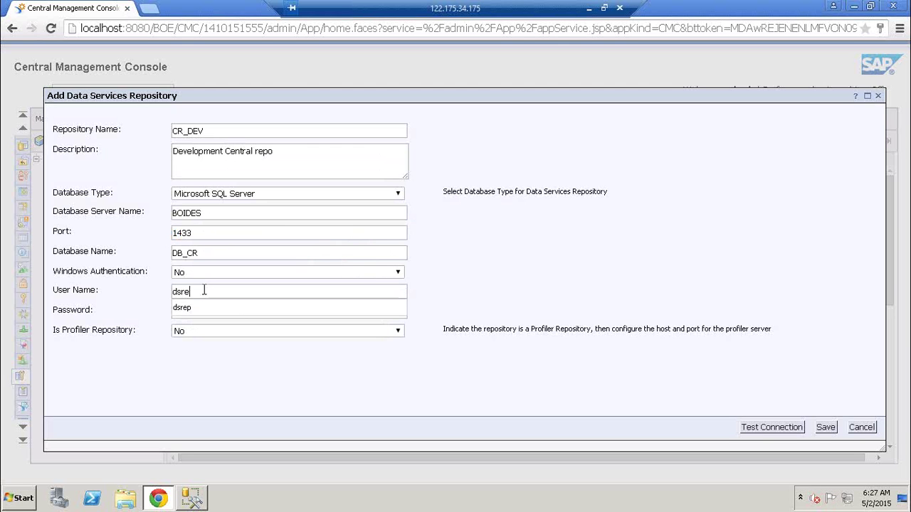
key("Tab")
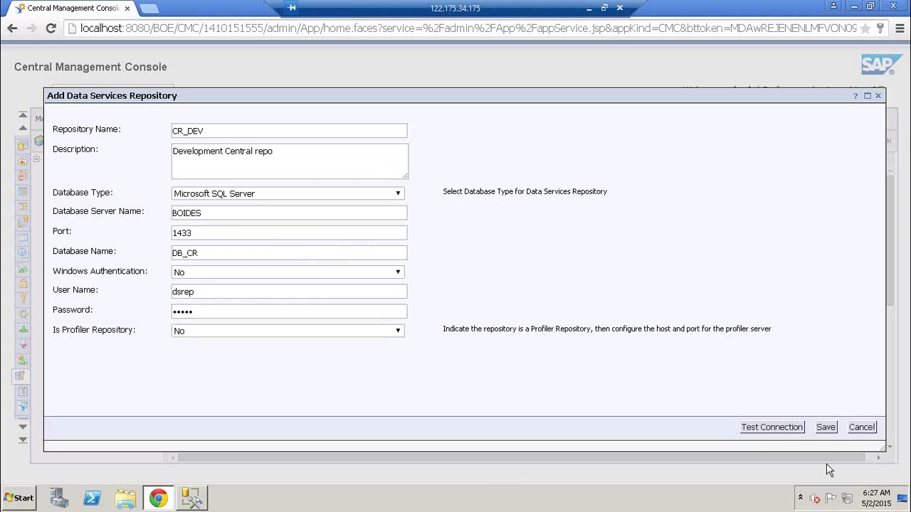
- Test the connection successfully, then save the repository renamed to CR_DEV123
left_click(772, 430)
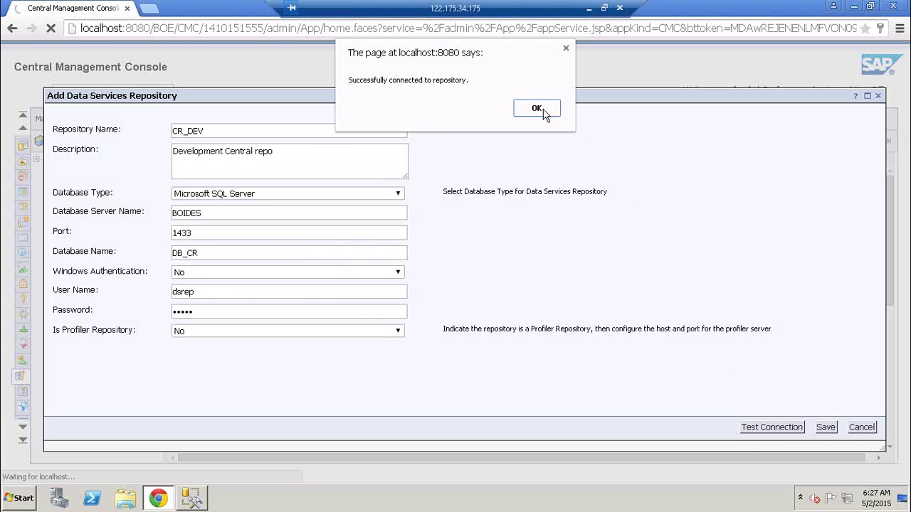
left_click(541, 114)
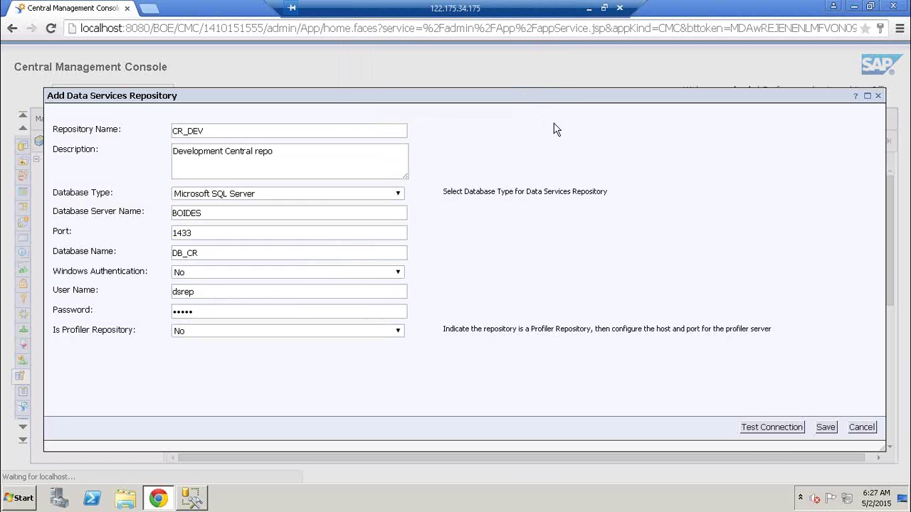
left_click(827, 430)
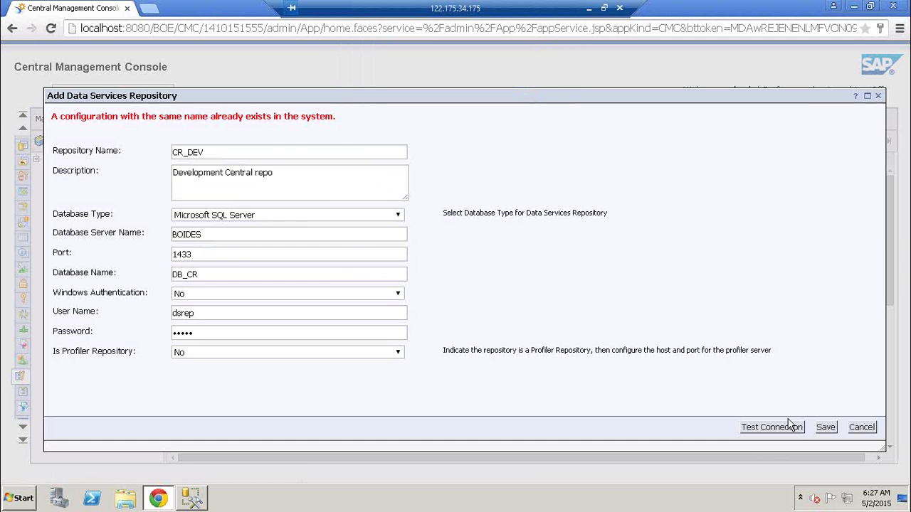
left_click(277, 152)
type("123")
left_click(833, 428)
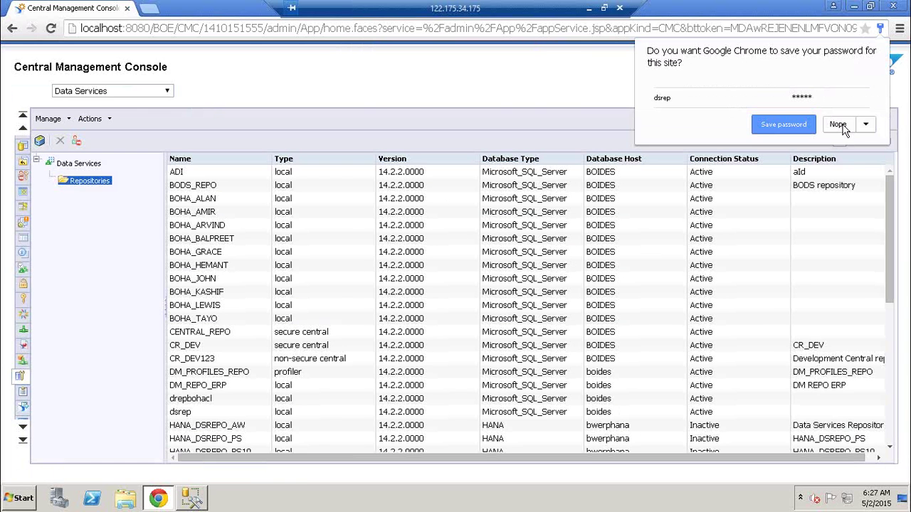
- Decline saving the password, select the CR_DEV123 repository entry, and open the Windows Run dialog
left_click(838, 124)
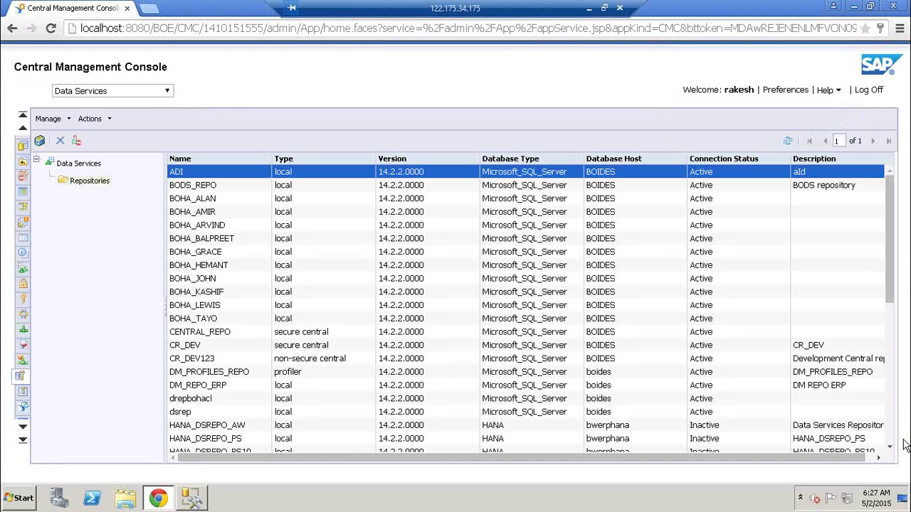
left_click(189, 361)
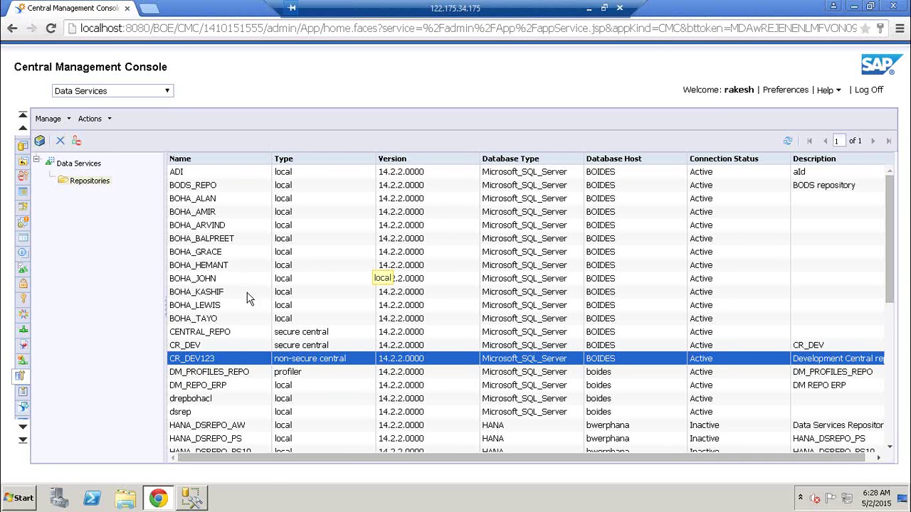
key("super+r")
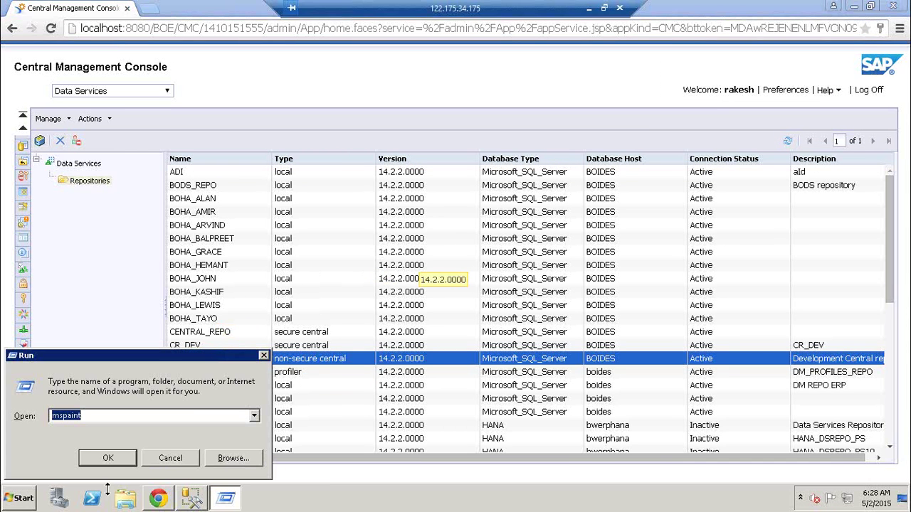
- Dismiss the Run prompt without launching Paint and start Notepad instead
left_click(171, 458)
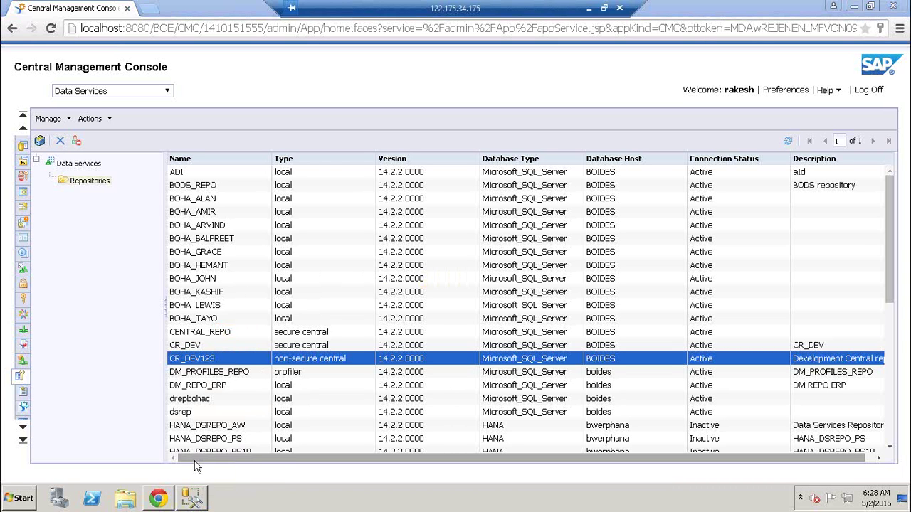
key("super+r")
type("no")
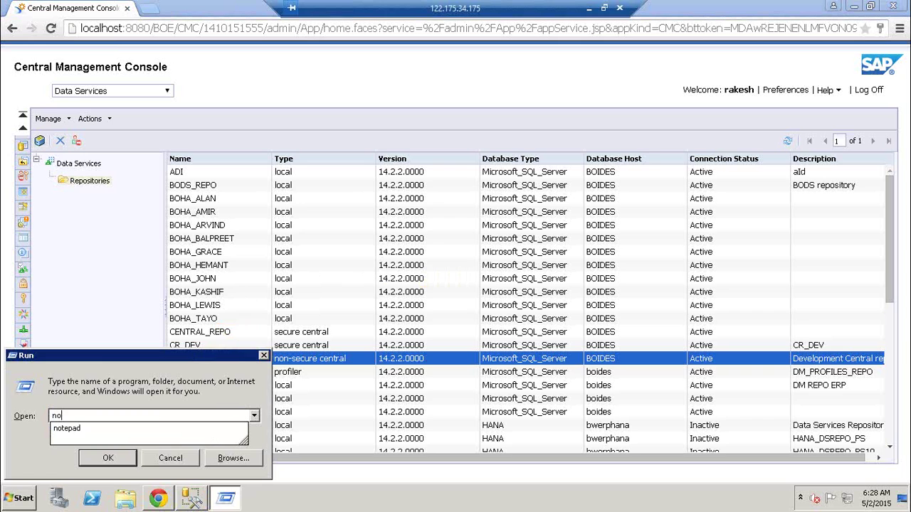
type("tepad")
key("Return")
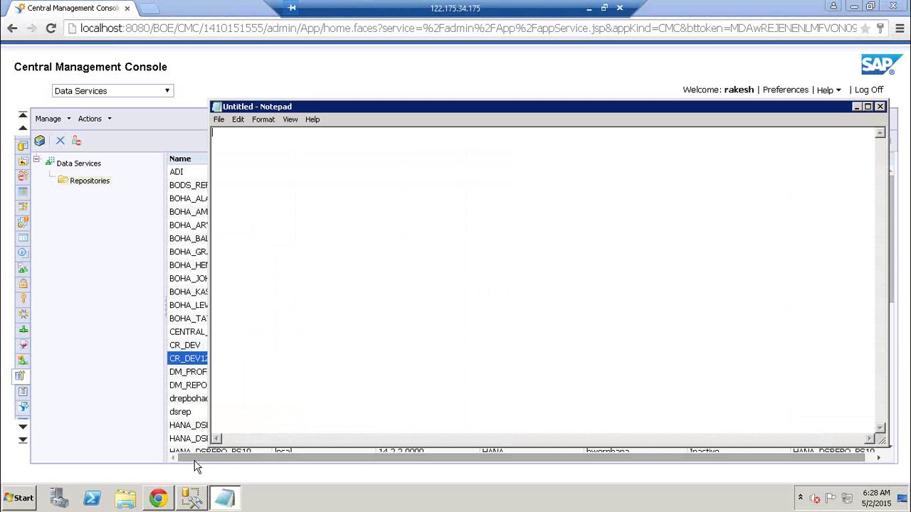
- Write four numbered steps: create a DB, create CR using Repo Mgr, register in CMC, configure CR in Designer
type("1) Create a DB")
key("Return")
type("2) Create a CR")
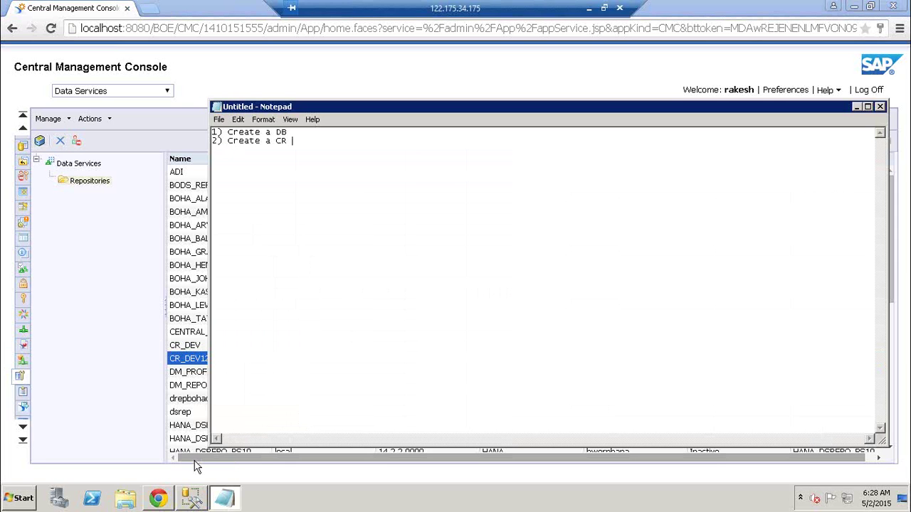
type(" uising a RE")
key("BackSpace")
type("epo Mg")
type("r")
key("Return")
type("3) regist")
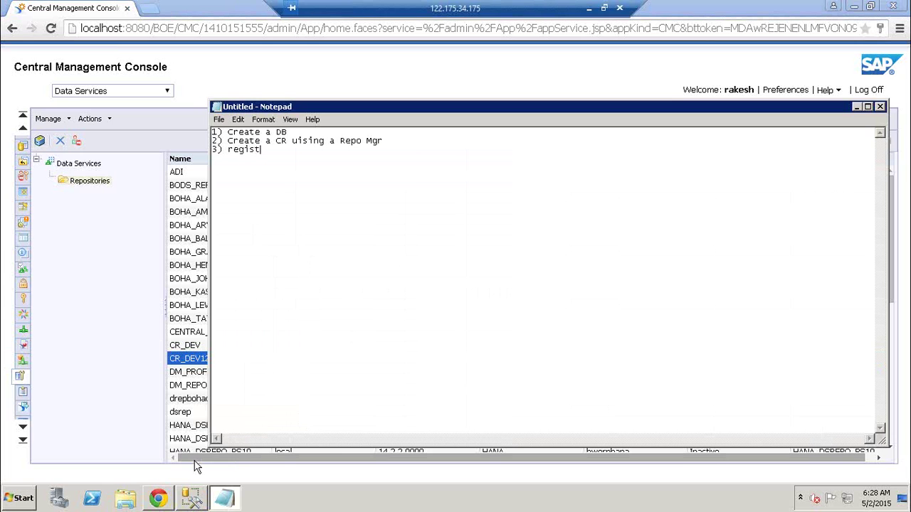
type("er that in the CMC")
key("Return")
type("4)")
type("Login to Desi")
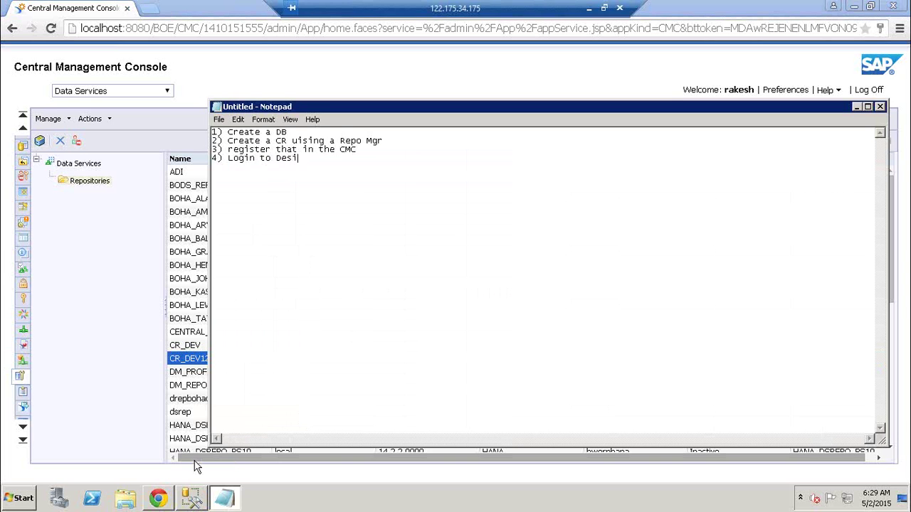
type("gner and Config the CR")
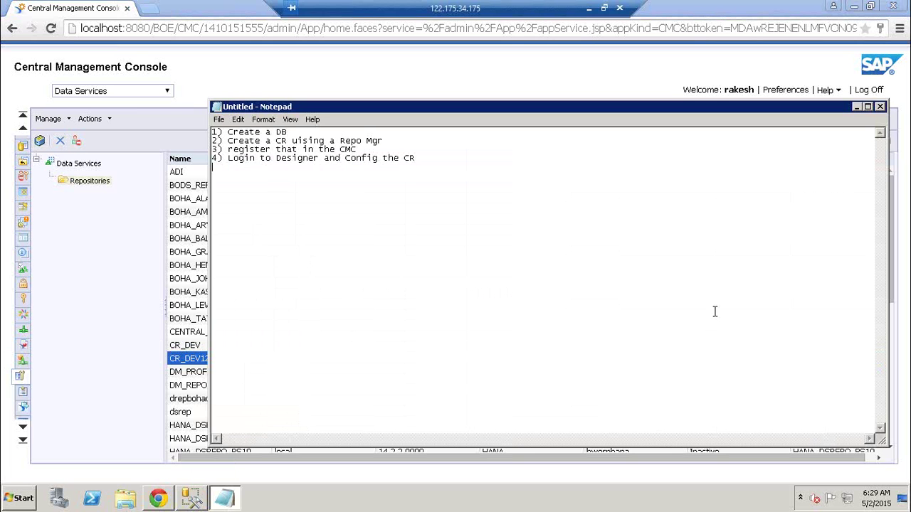
- Minimize Notepad and launch Data Services Designer from Start with admin rights
left_click(857, 108)
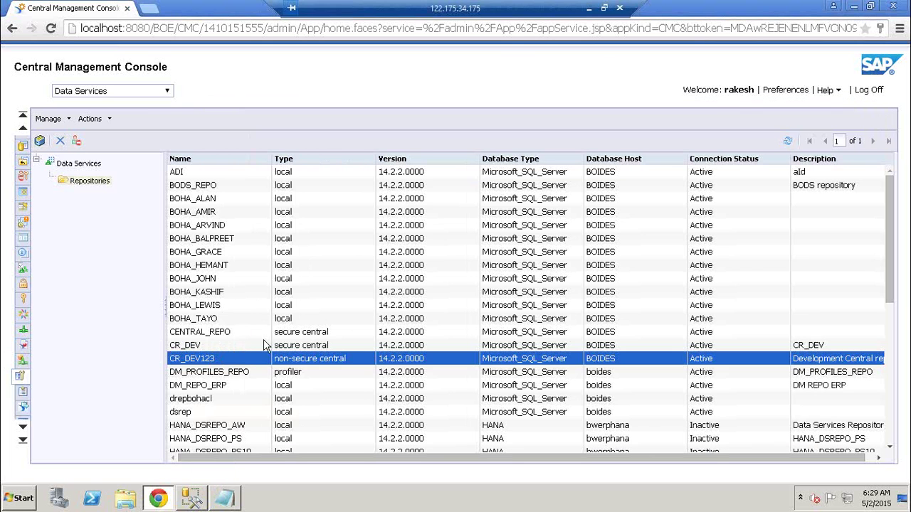
left_click(20, 502)
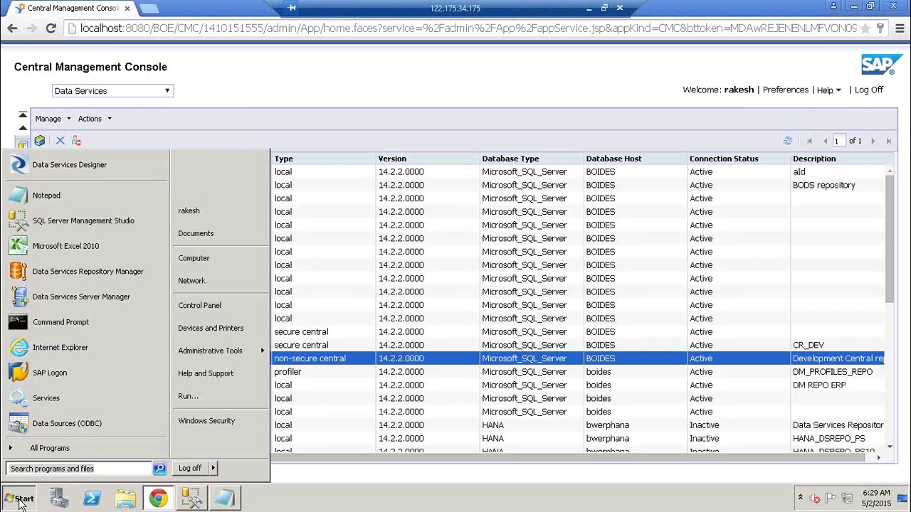
left_click(78, 167)
left_click(204, 334)
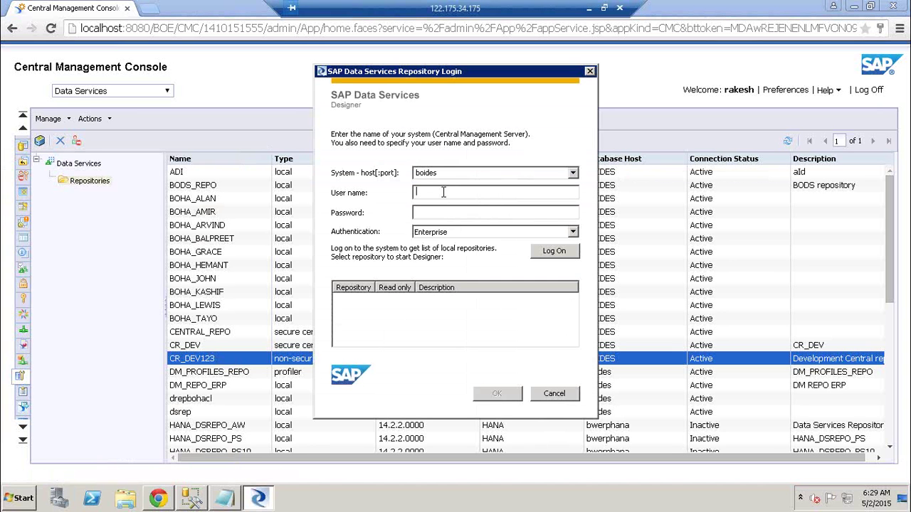
- Log on with the user name and password, open repository LR21 with its password, and reset users
type("Rake")
type("•••••••••")
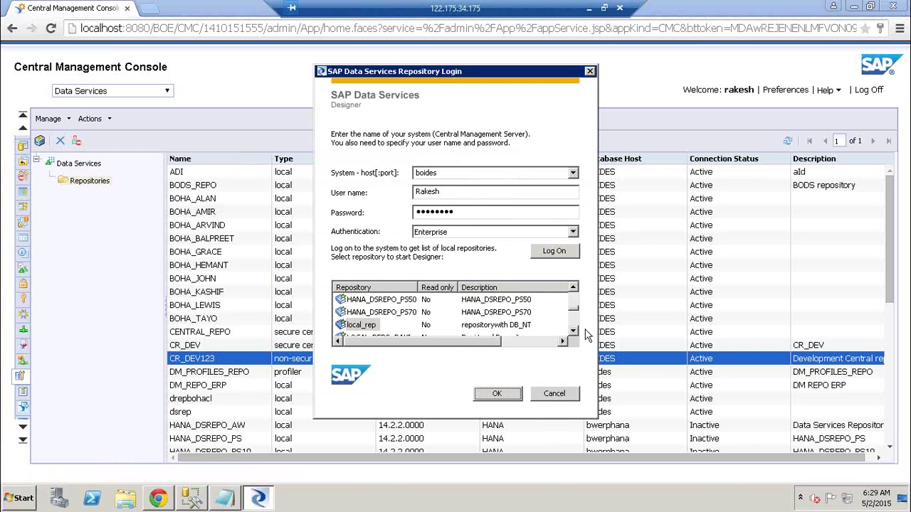
scroll(427, 327, "down", 2)
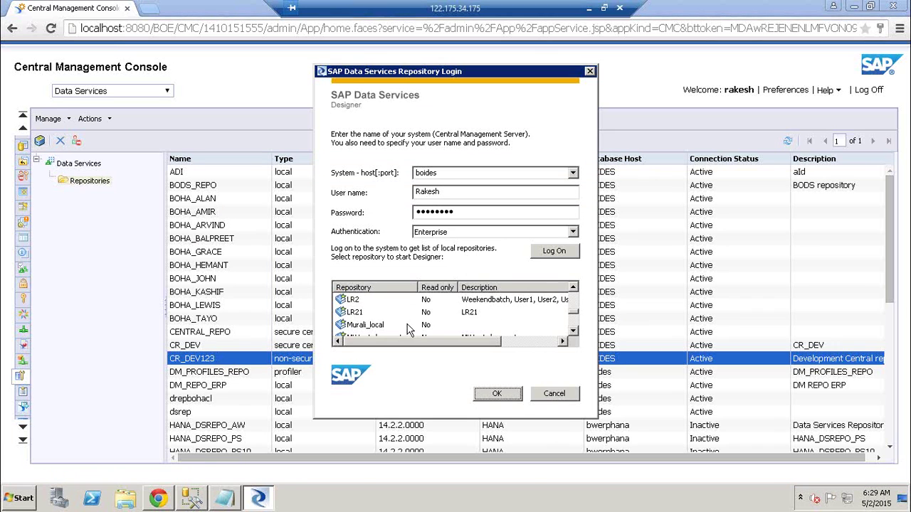
left_click(356, 300)
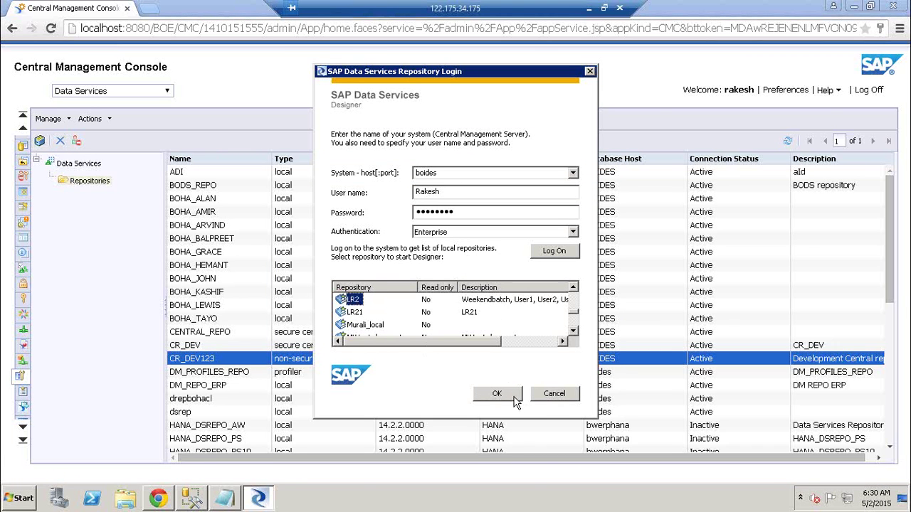
left_click(503, 402)
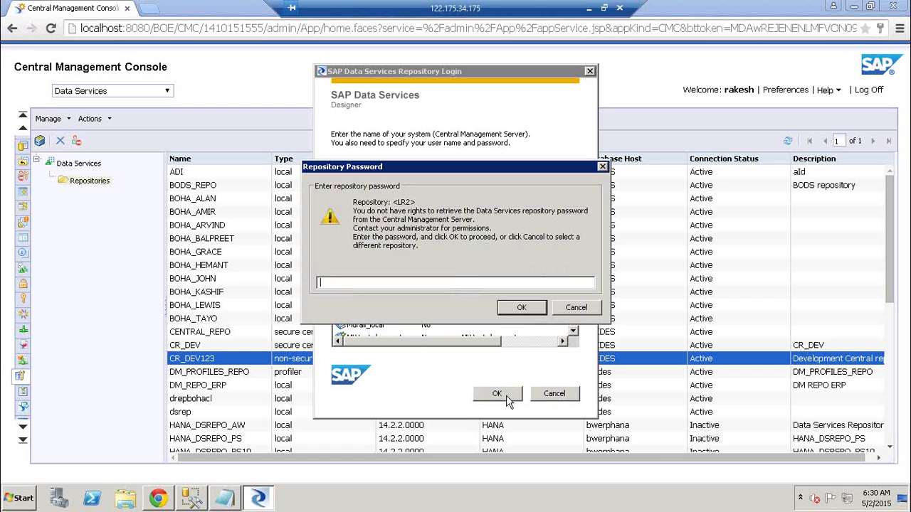
left_click(576, 311)
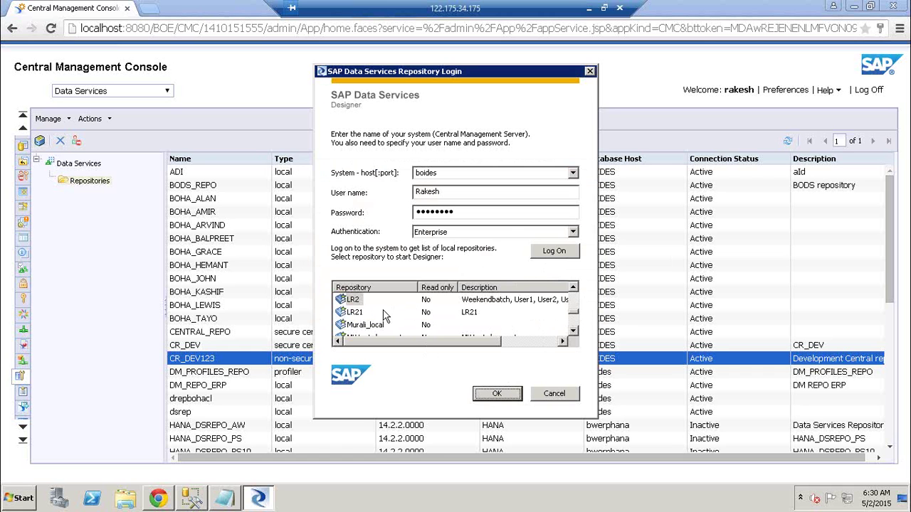
left_click(356, 313)
left_click(500, 394)
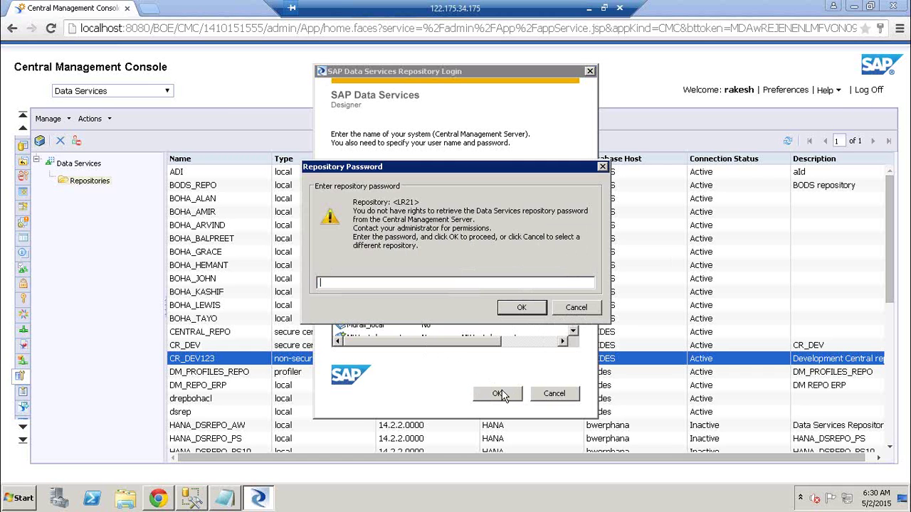
type("******")
key("Return")
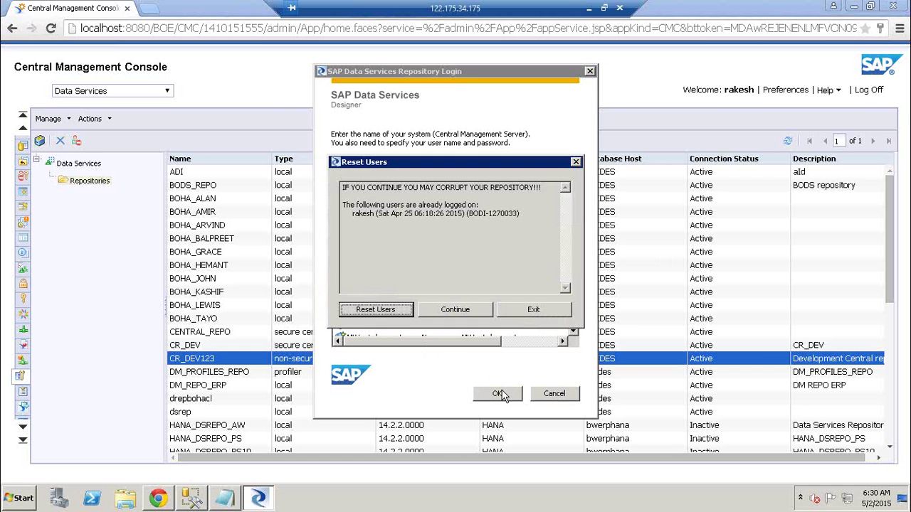
left_click(388, 311)
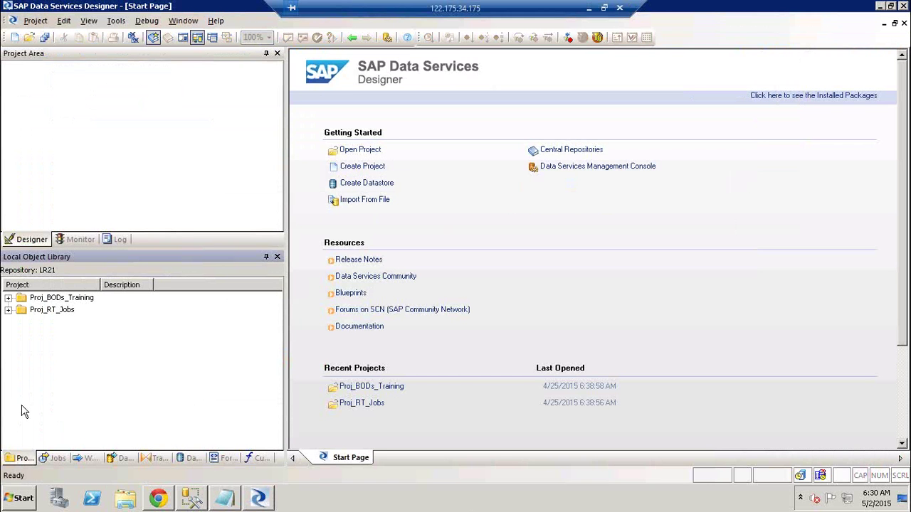
- Open Proj_BODs_Training, Proj_RT_Jobs and the Job_AIO_XYZ_FF_FF_Ext job from the local library
left_click(18, 457)
double_click(66, 299)
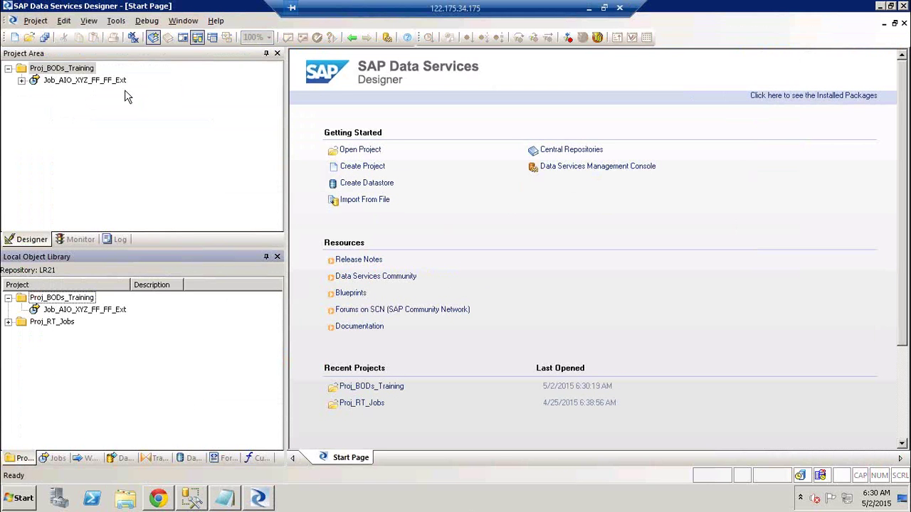
double_click(53, 323)
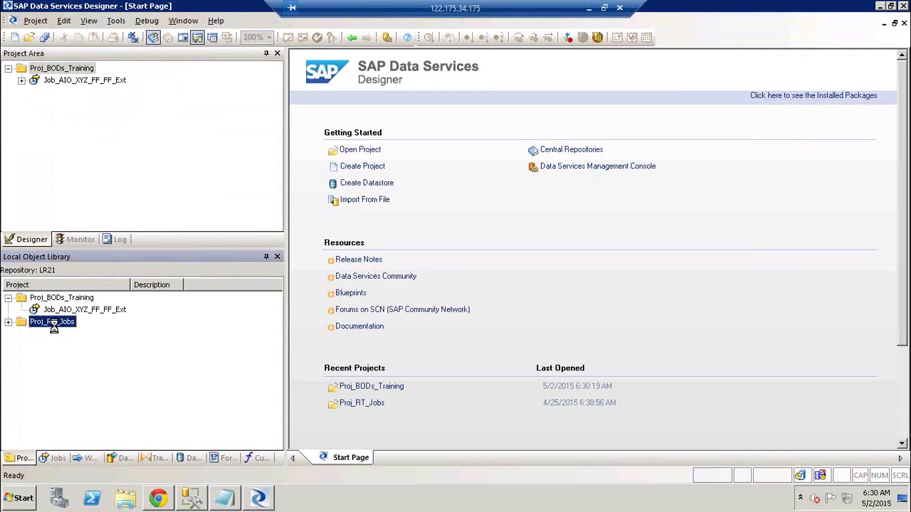
double_click(57, 312)
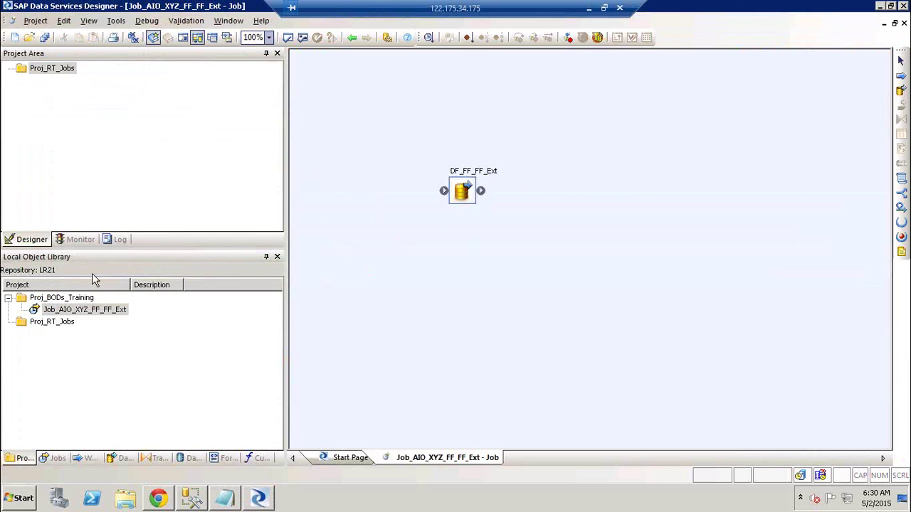
left_click(77, 301)
double_click(77, 301)
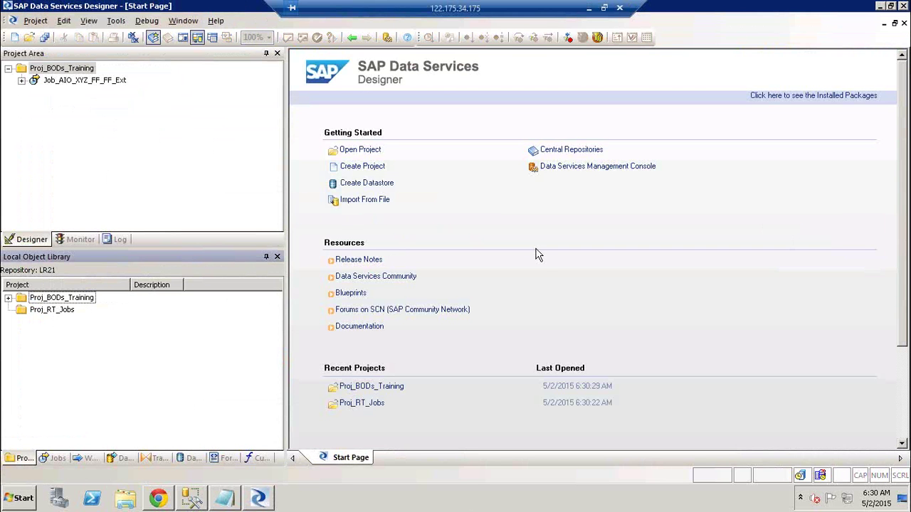
- View the Datastores tab, then exit Designer via Project > Exit
left_click(190, 459)
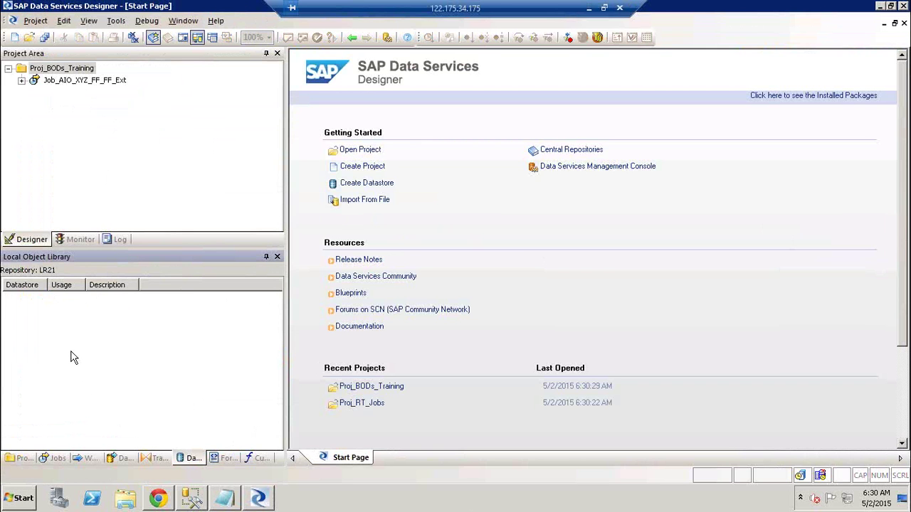
left_click(196, 133)
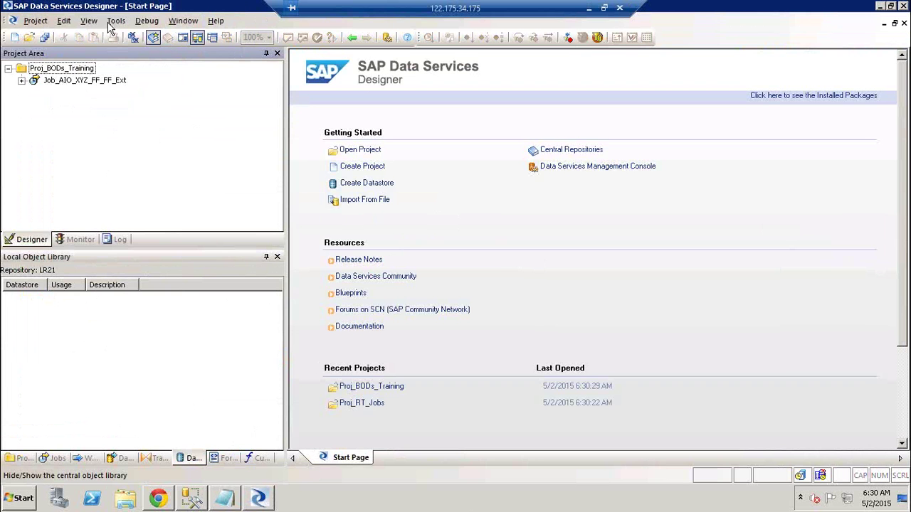
left_click(32, 21)
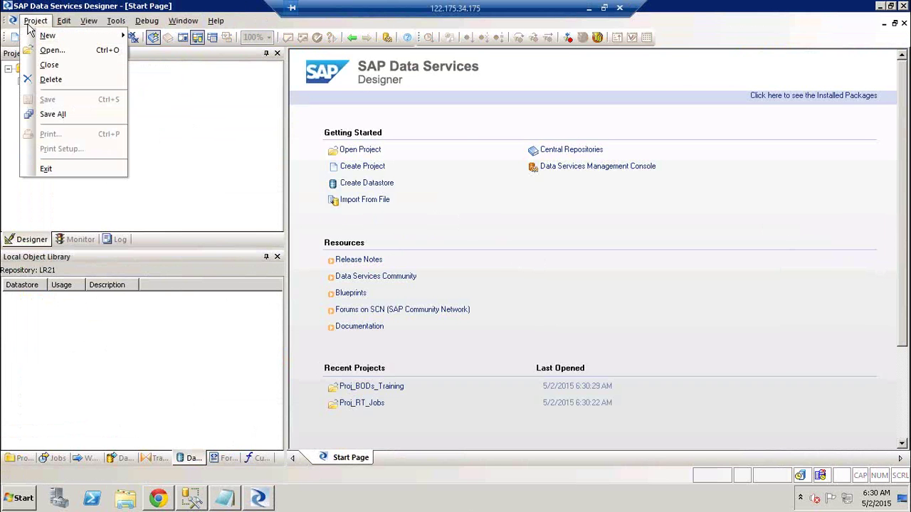
left_click(81, 168)
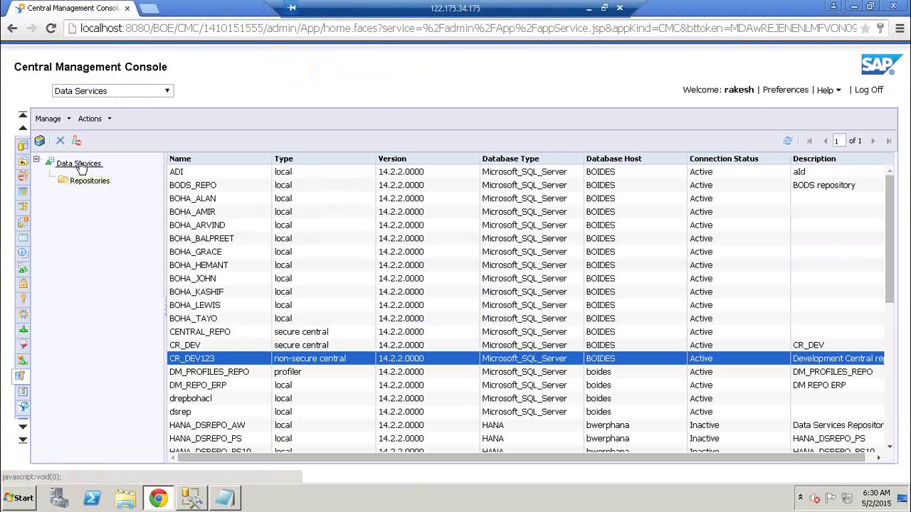
- Relaunch Data Services Designer as administrator and log on with the user name and password
left_click(21, 497)
left_click(92, 171)
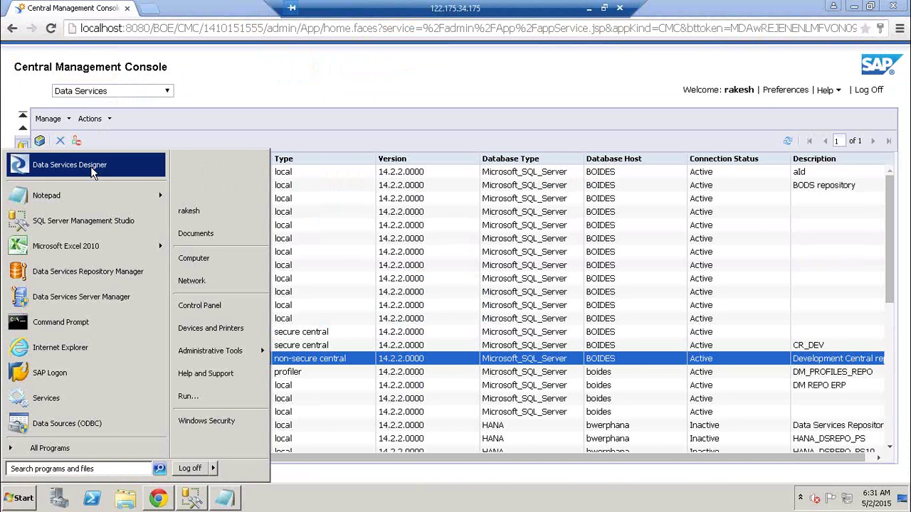
left_click(191, 332)
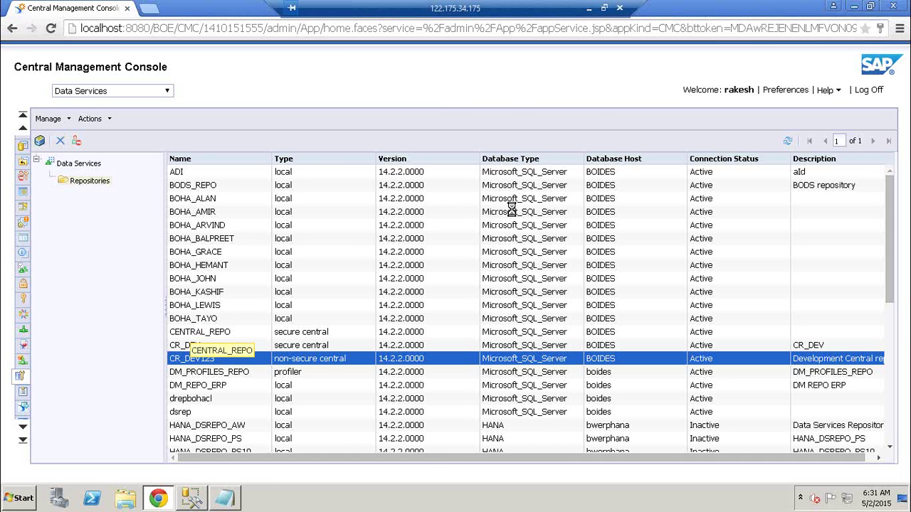
type("Rakesh")
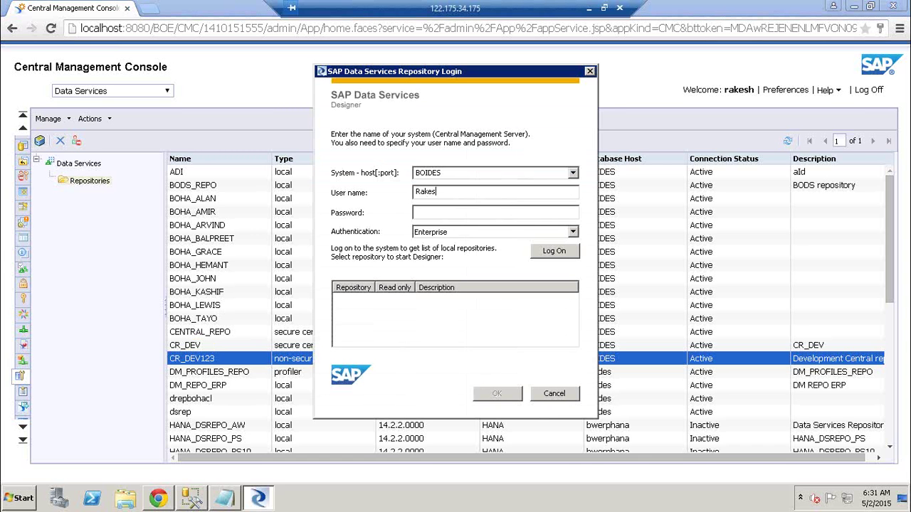
key("Tab")
type("*********")
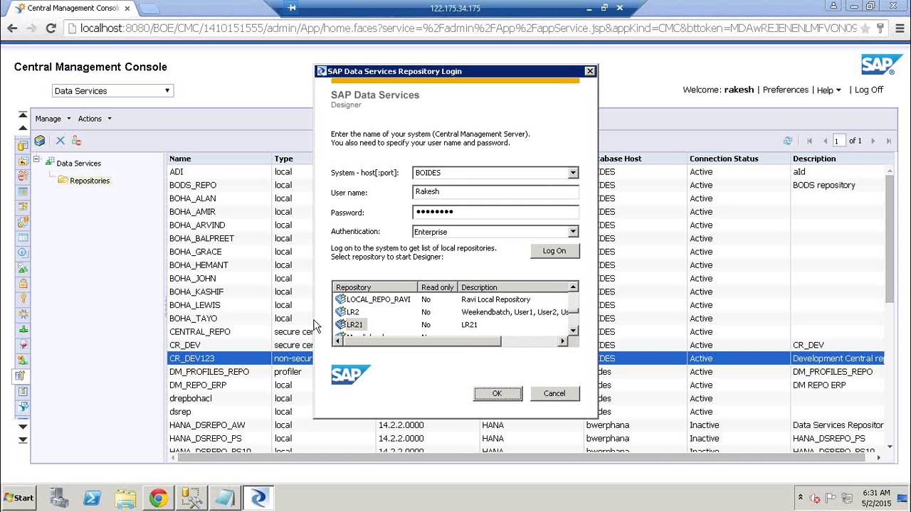
left_click(573, 333)
left_click(574, 333)
left_click(573, 333)
left_click(574, 333)
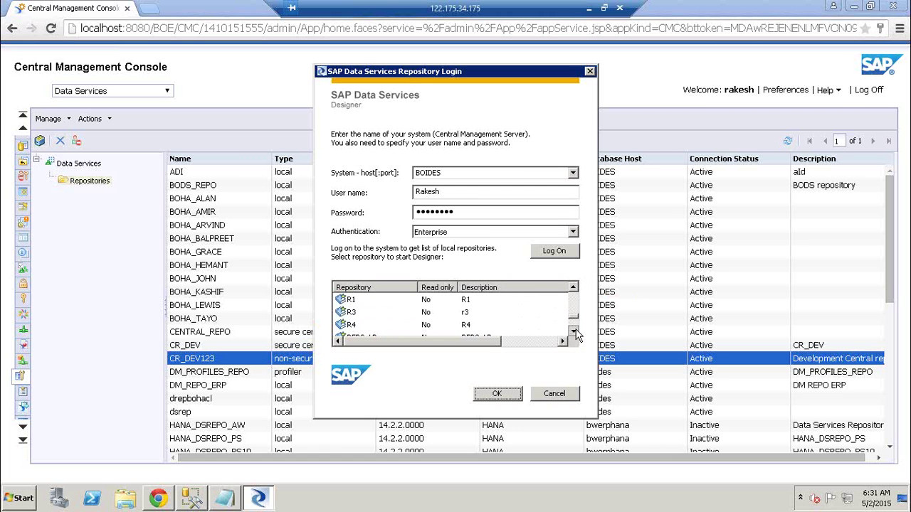
left_click(574, 333)
left_click(574, 333)
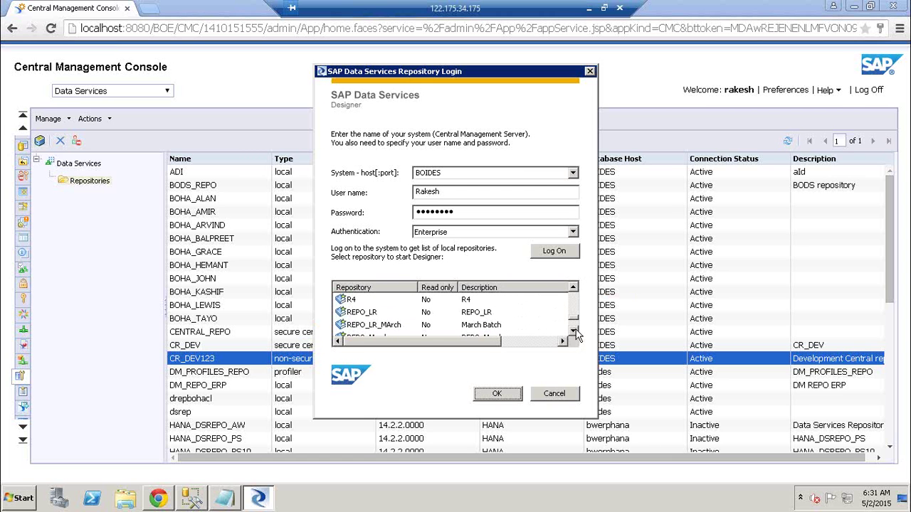
- Open REPO_LR with its password, reset users, and submit the CR_DEV repository password
left_click(366, 313)
left_click(497, 394)
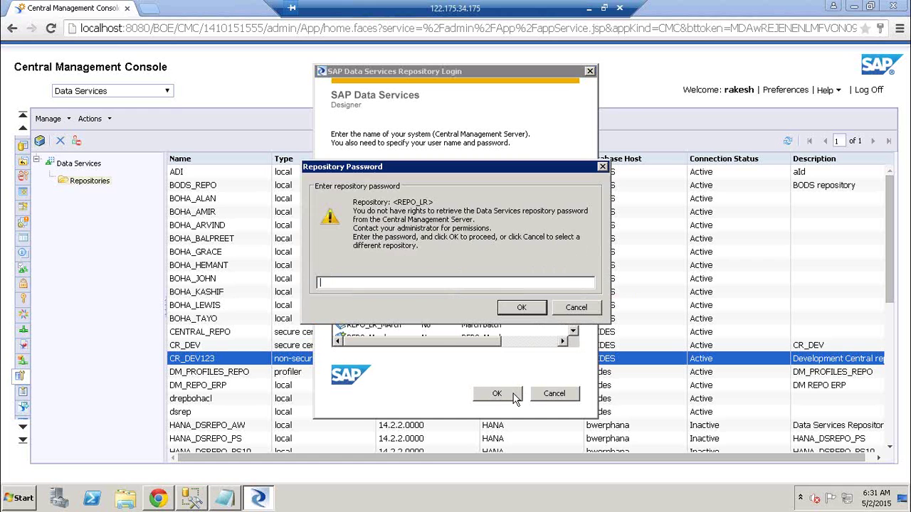
type("******")
key("Return")
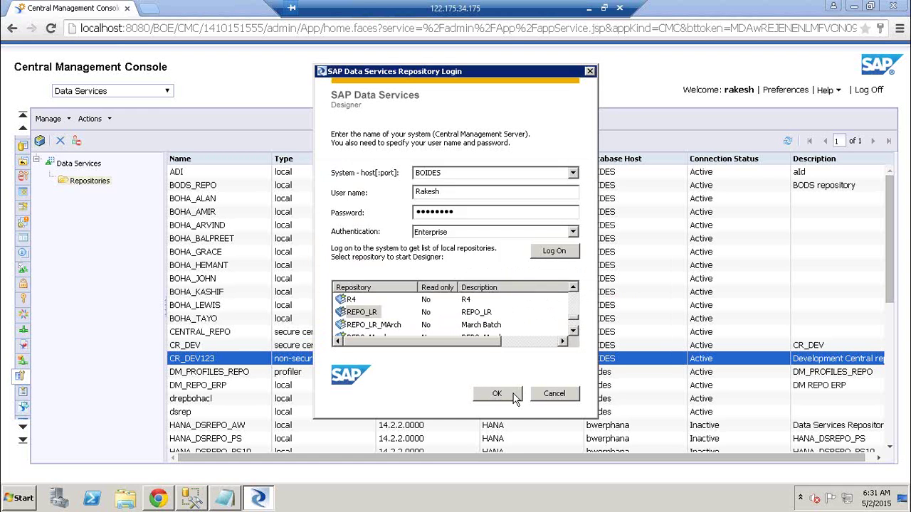
left_click(383, 313)
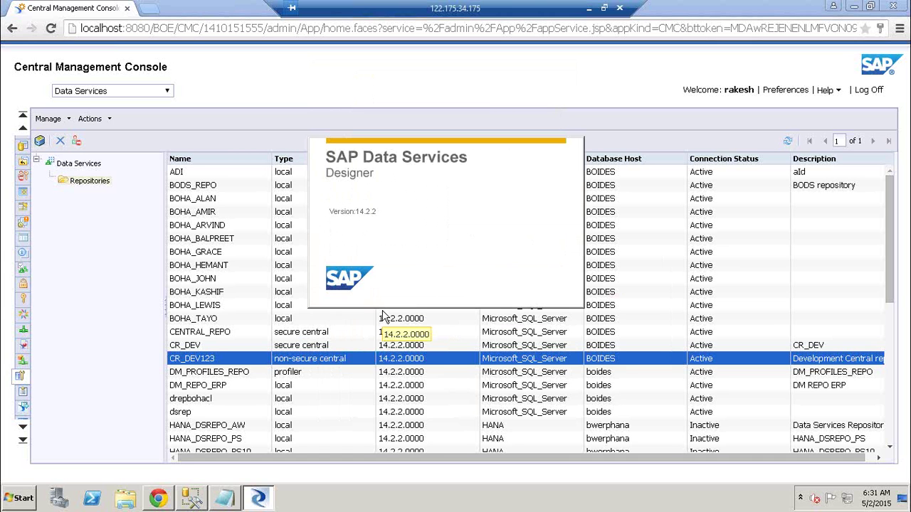
type("*****")
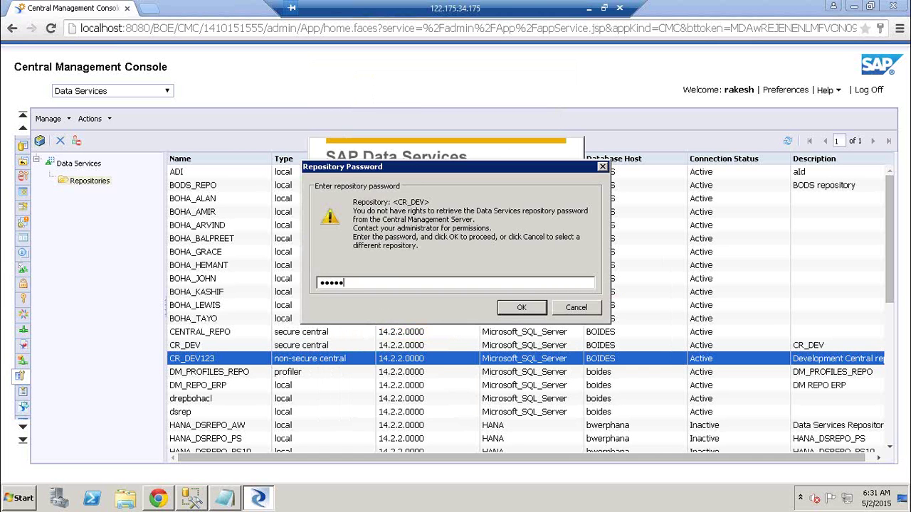
key("Return")
key("Return")
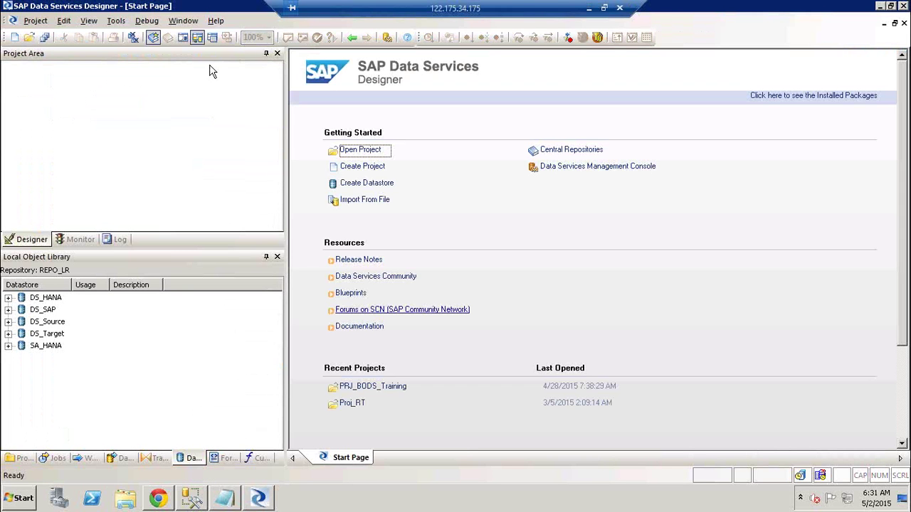
- Open PRJ_BODS_Training from the Projects tab into the project area
left_click(21, 458)
double_click(63, 299)
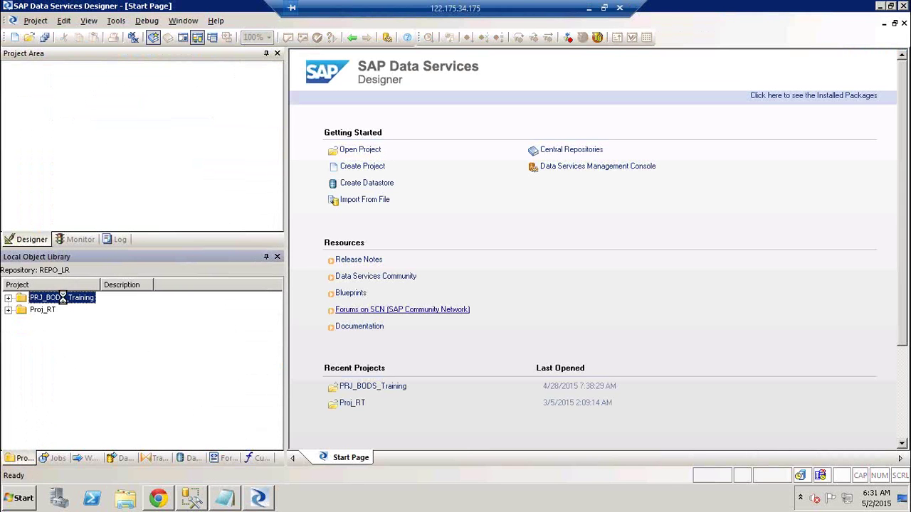
left_click(8, 300)
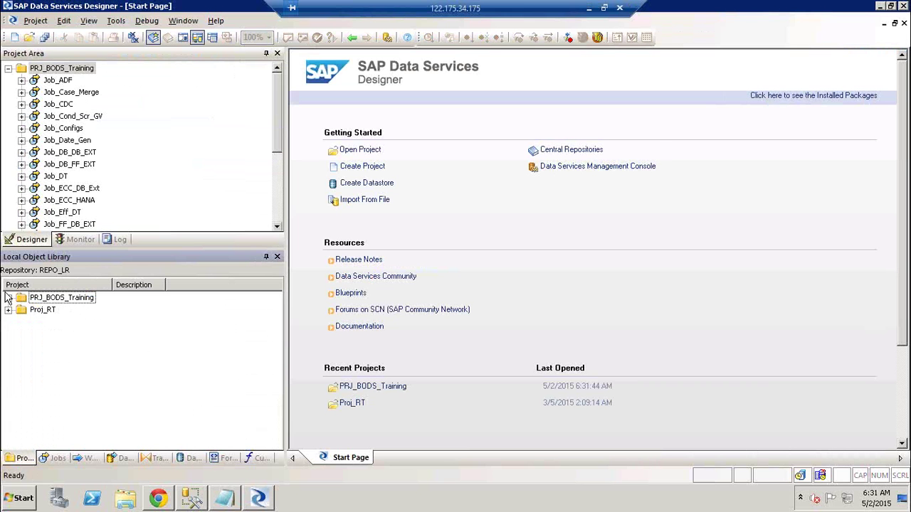
- Open Tools > Central Repositories and select the CR_DEV connection
left_click(116, 22)
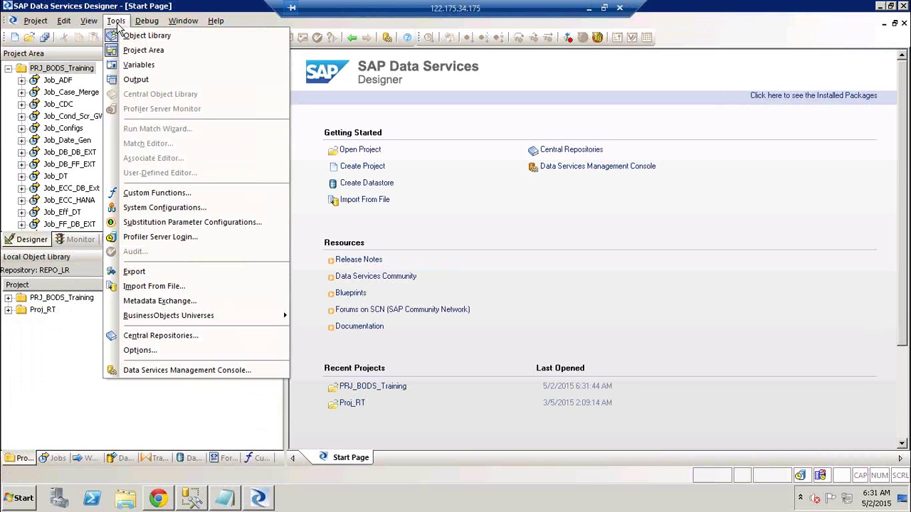
left_click(117, 26)
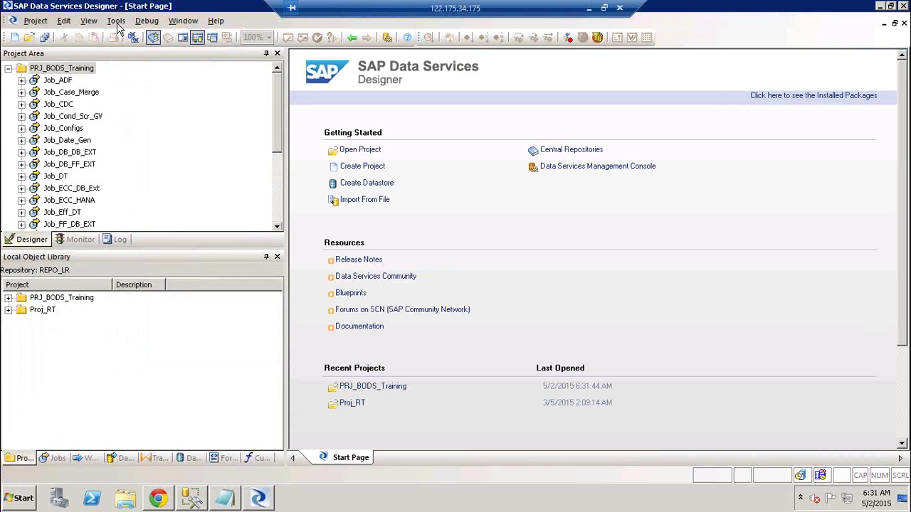
left_click(117, 23)
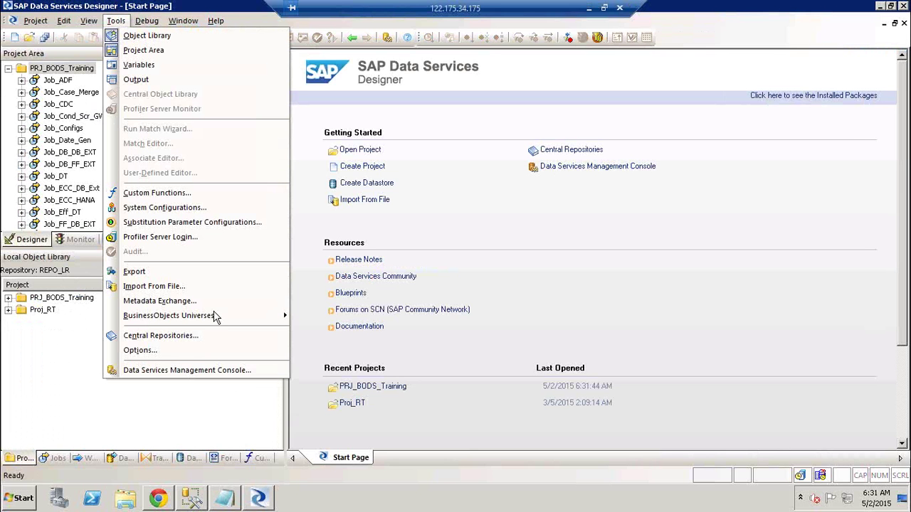
left_click(177, 336)
left_click(417, 100)
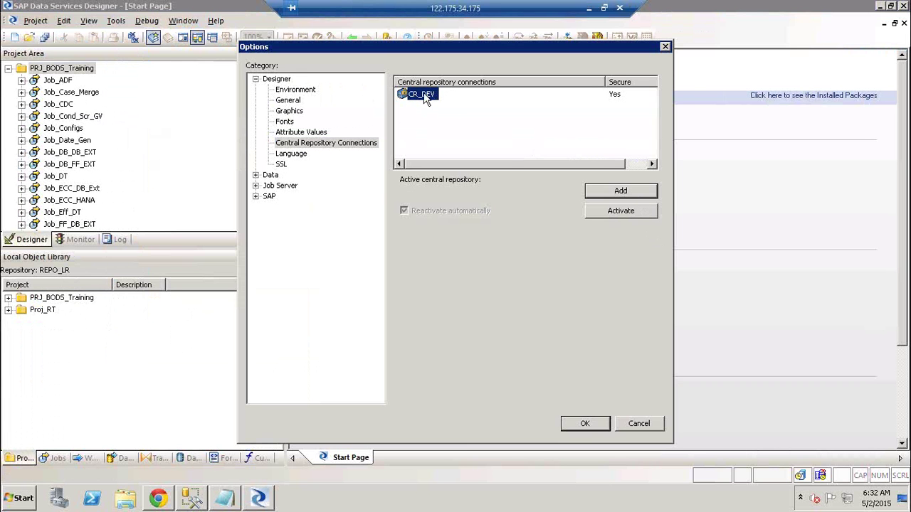
- Delete the CR_DEV central repository connection and confirm the removal
right_click(425, 94)
left_click(464, 132)
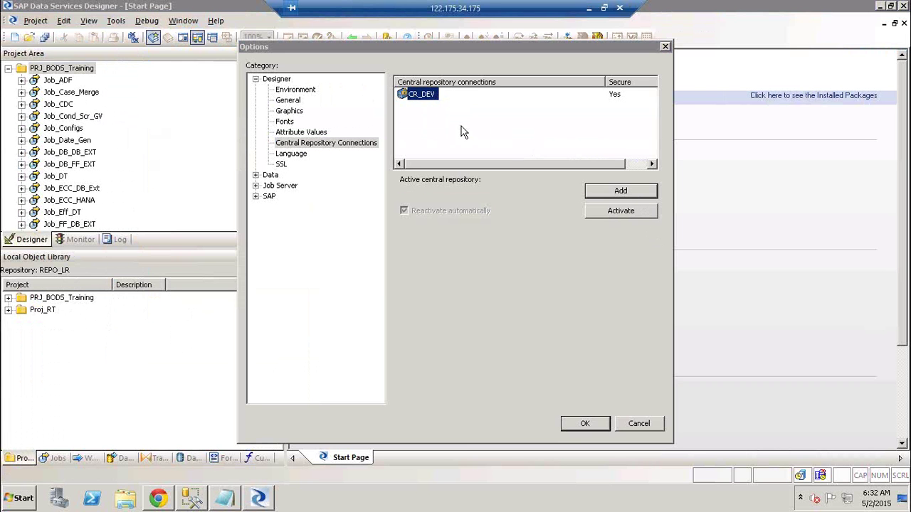
left_click(496, 275)
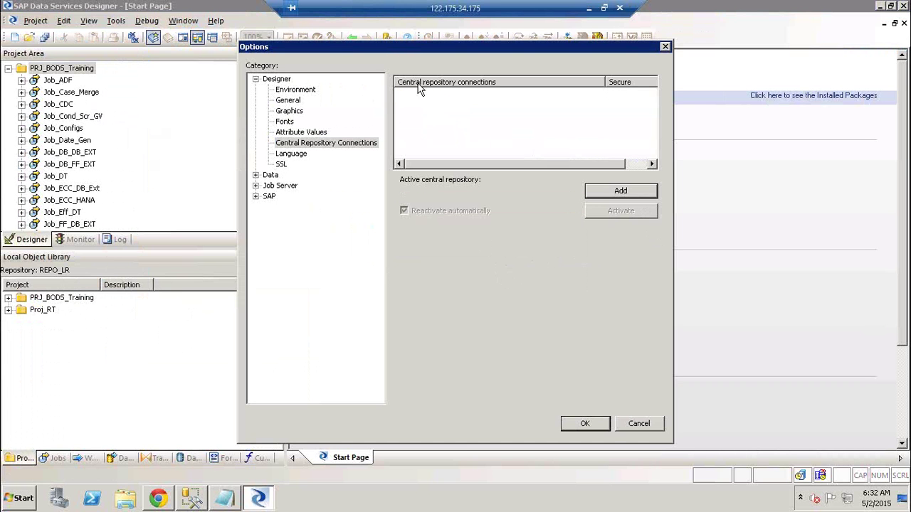
left_click_drag(384, 49, 451, 68)
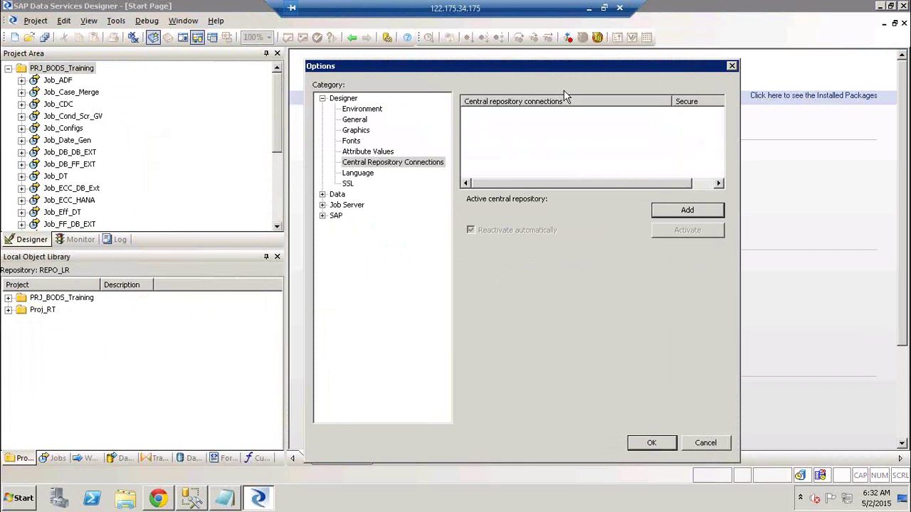
- Add a connection to CR_DEV123 using the login credentials and the repository password
left_click(697, 217)
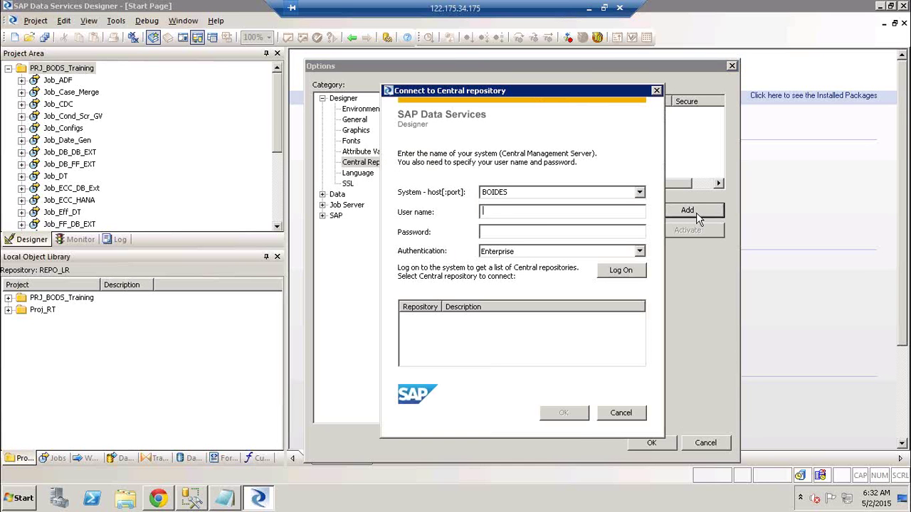
type("Rakesh")
key("Tab")
type("password")
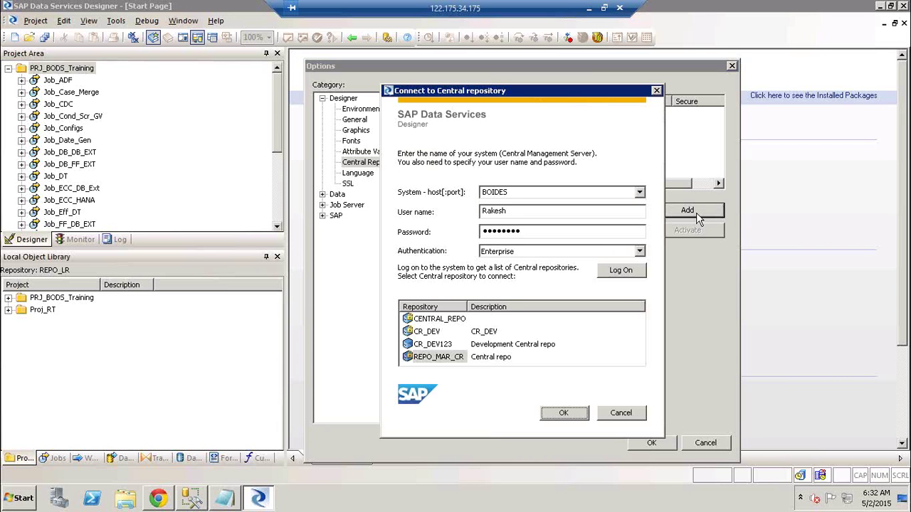
left_click(441, 346)
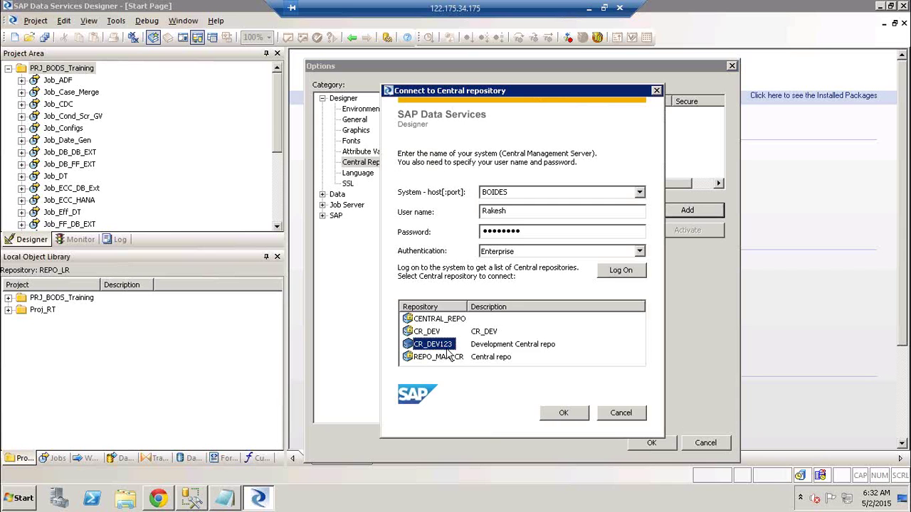
left_click(563, 414)
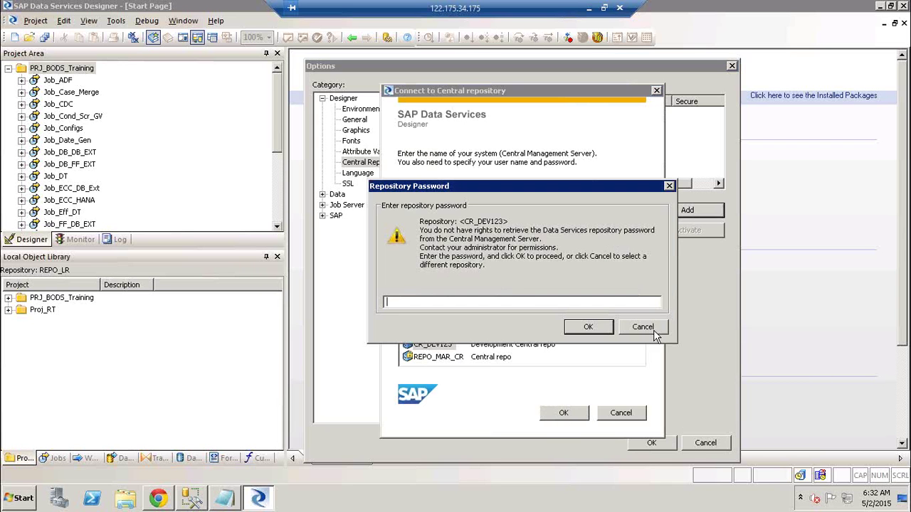
left_click(649, 329)
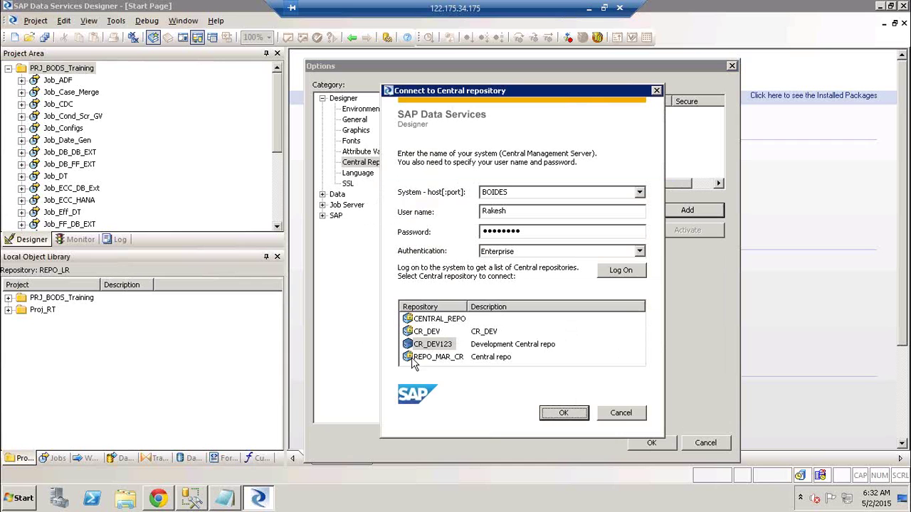
left_click(429, 348)
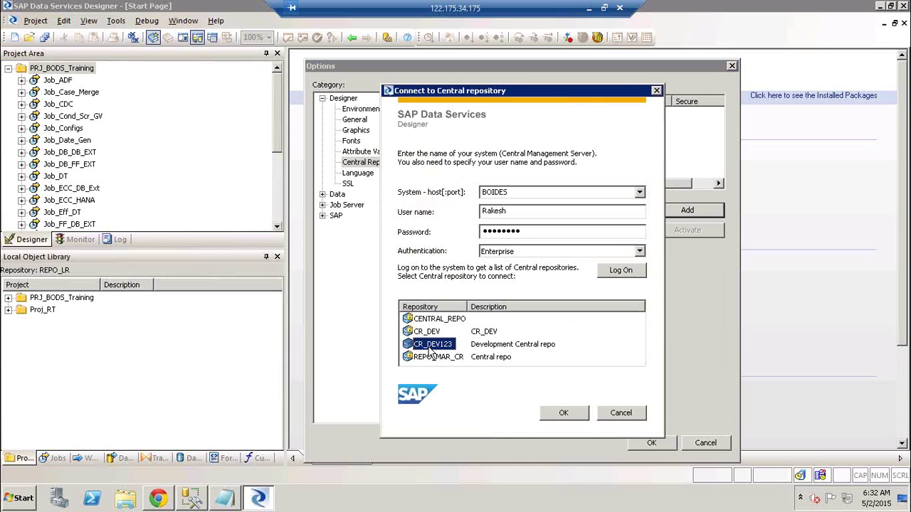
left_click(586, 416)
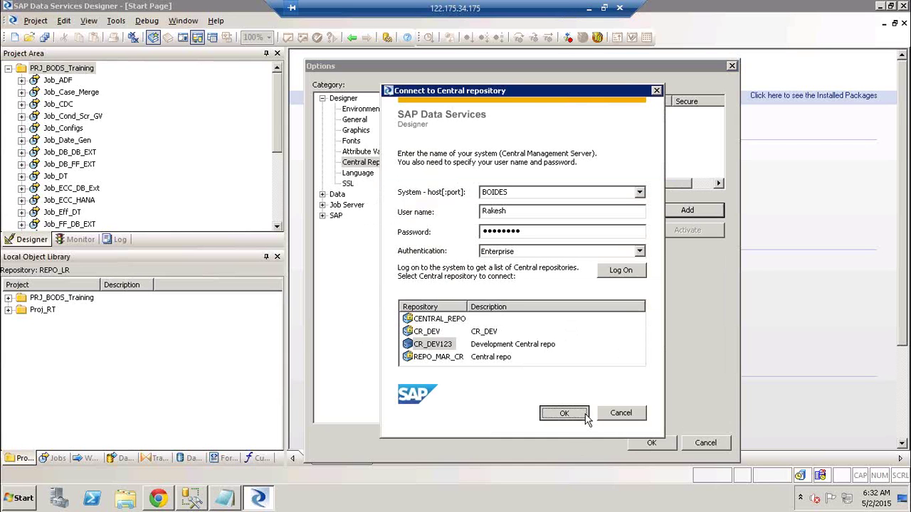
type("•••••")
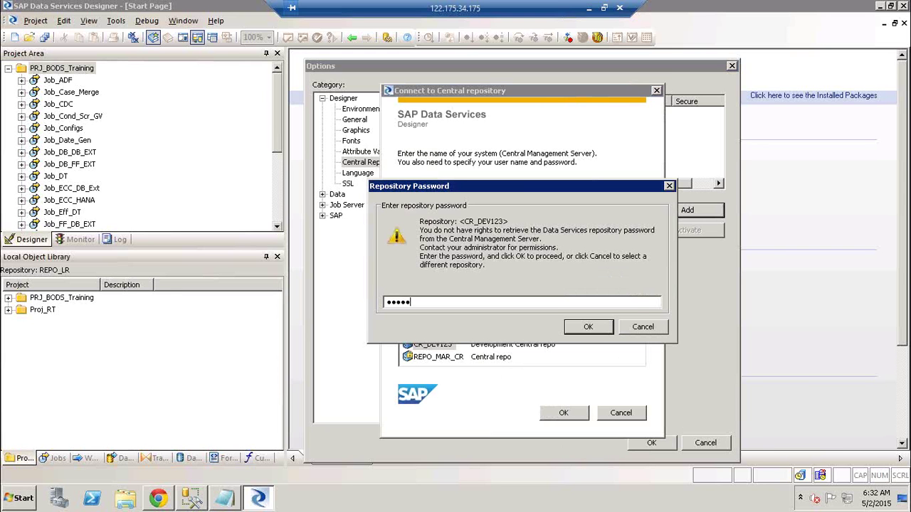
key("Return")
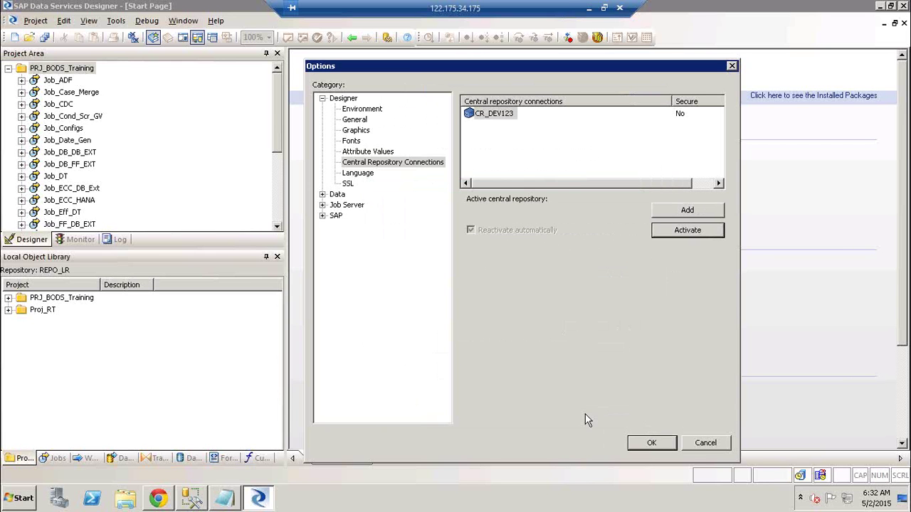
- Select CR_DEV123, activate it, and close the Options dialog
left_click(499, 118)
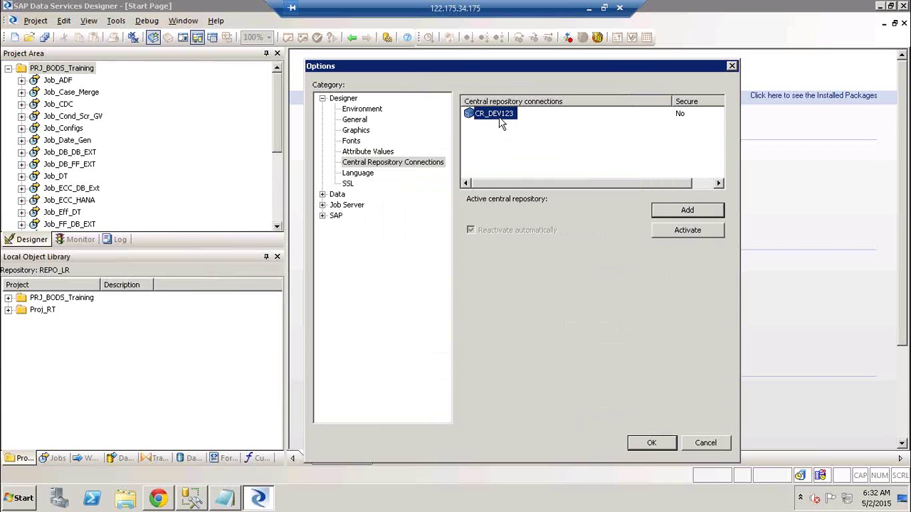
left_click(694, 231)
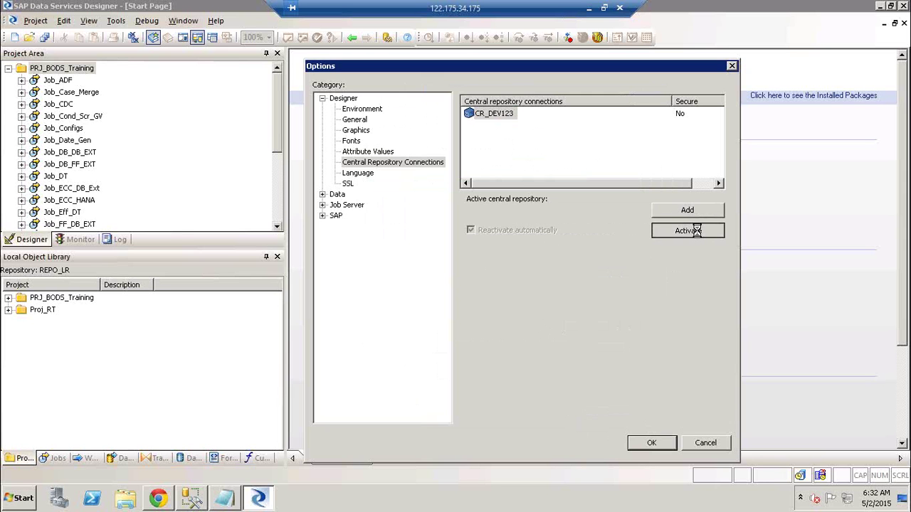
key("Escape")
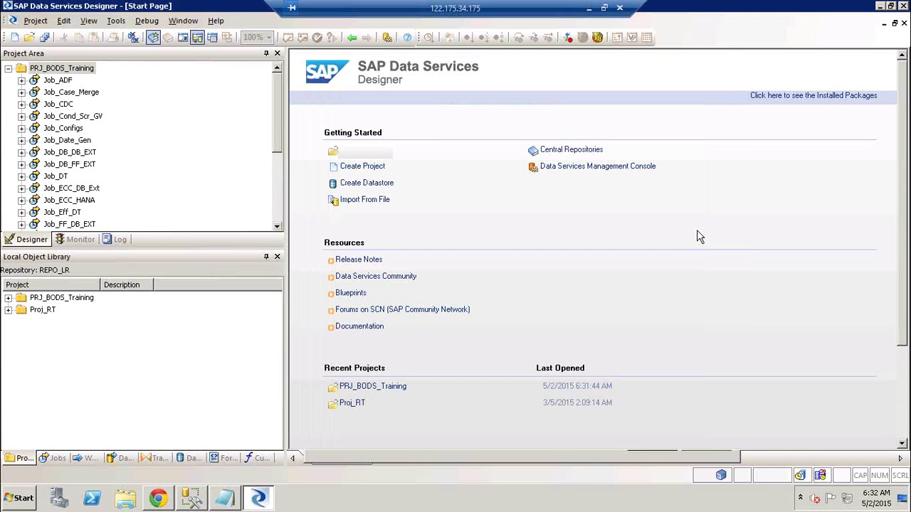
- Open the Central Object Library for CR_DEV123 and widen the local library pane
left_click(168, 41)
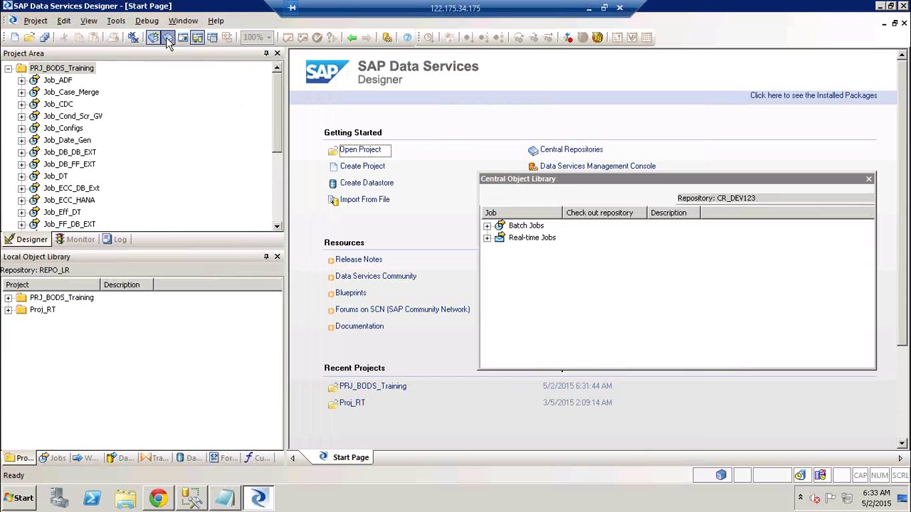
left_click_drag(684, 176, 666, 138)
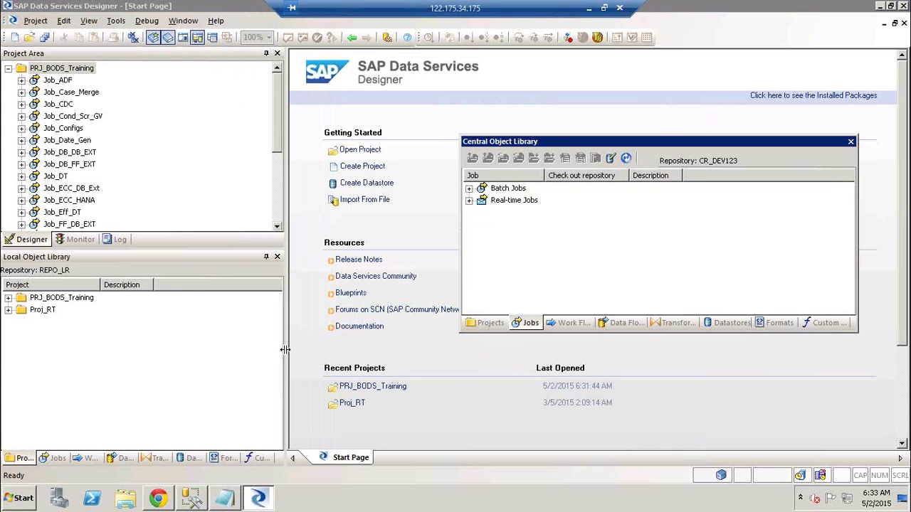
left_click_drag(284, 350, 363, 349)
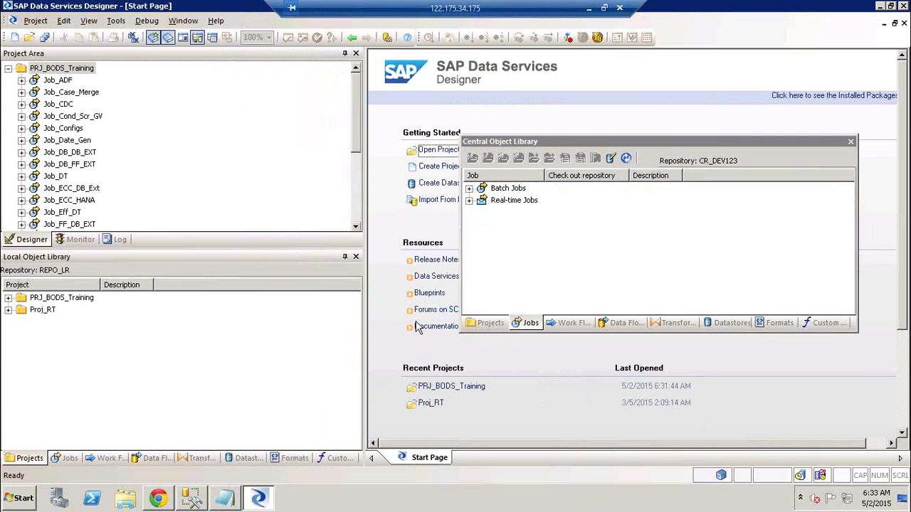
- Browse the local library tabs from Jobs to Custom Functions, then the central library tabs
left_click(68, 460)
left_click(108, 460)
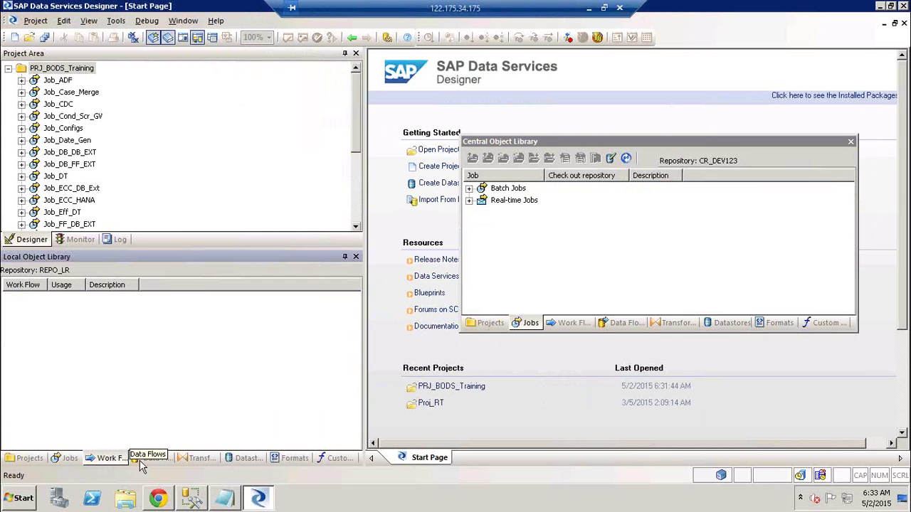
left_click(146, 460)
left_click(197, 461)
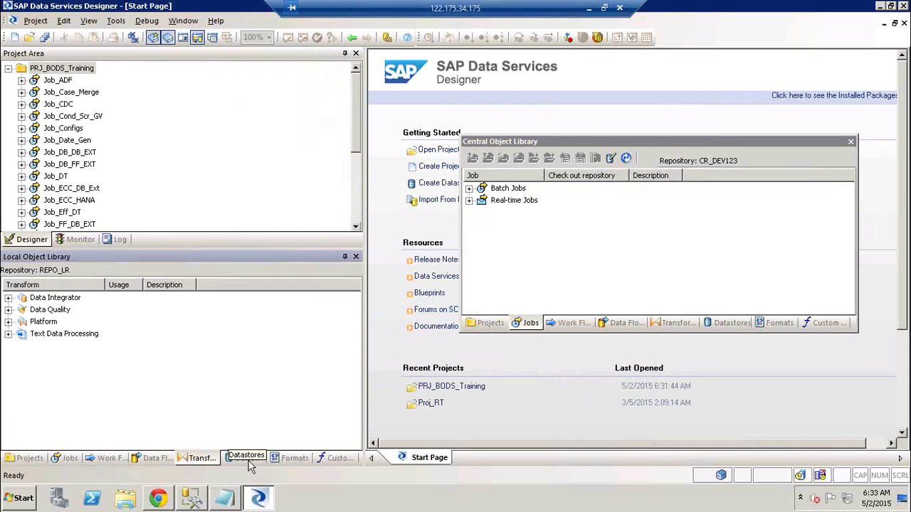
left_click(249, 461)
left_click(293, 460)
left_click(338, 460)
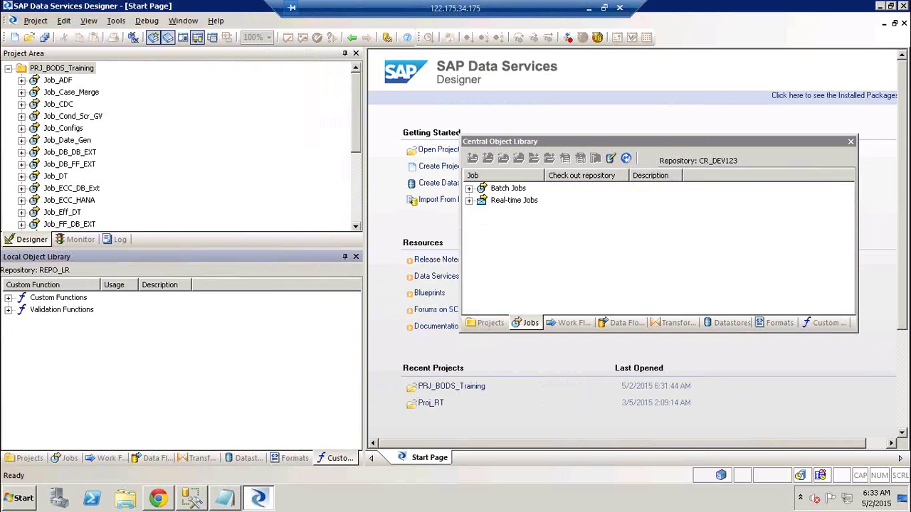
left_click(834, 328)
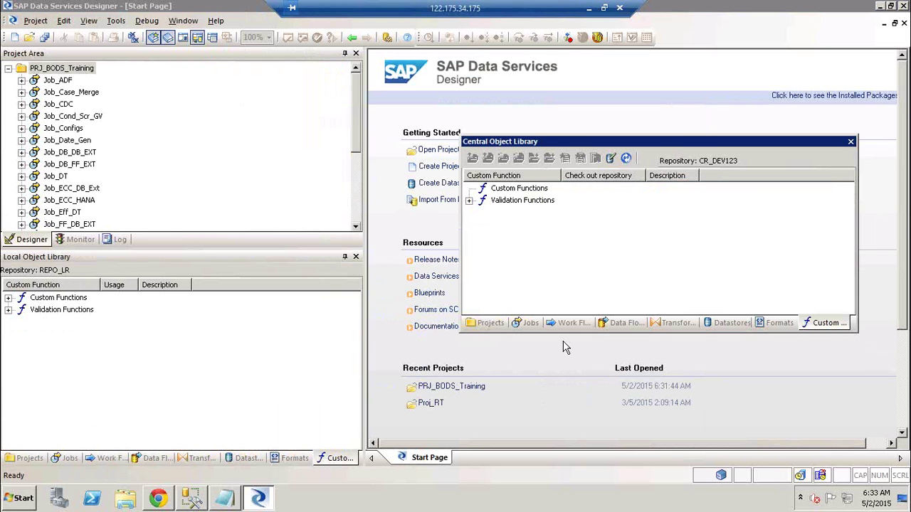
left_click(491, 324)
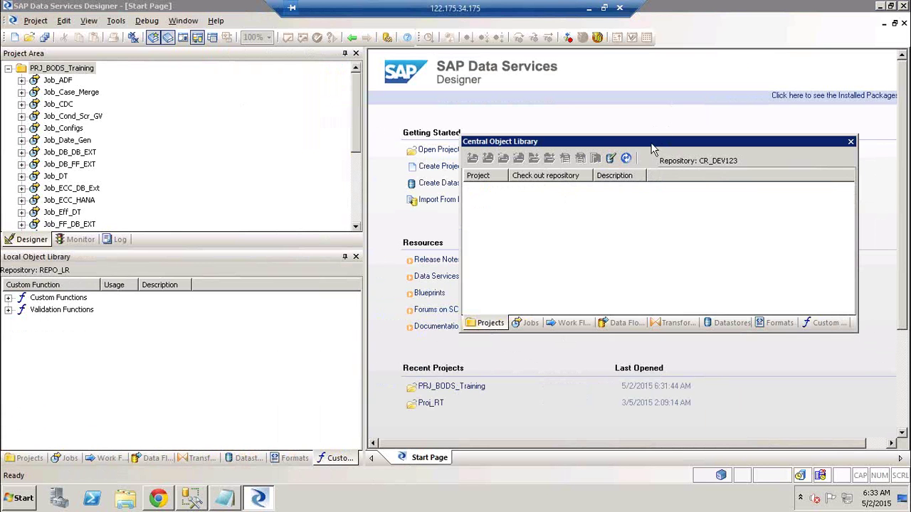
- Dock the central object library on the right as an auto-hide tab, then show the Excel diagram
left_click_drag(668, 145, 887, 263)
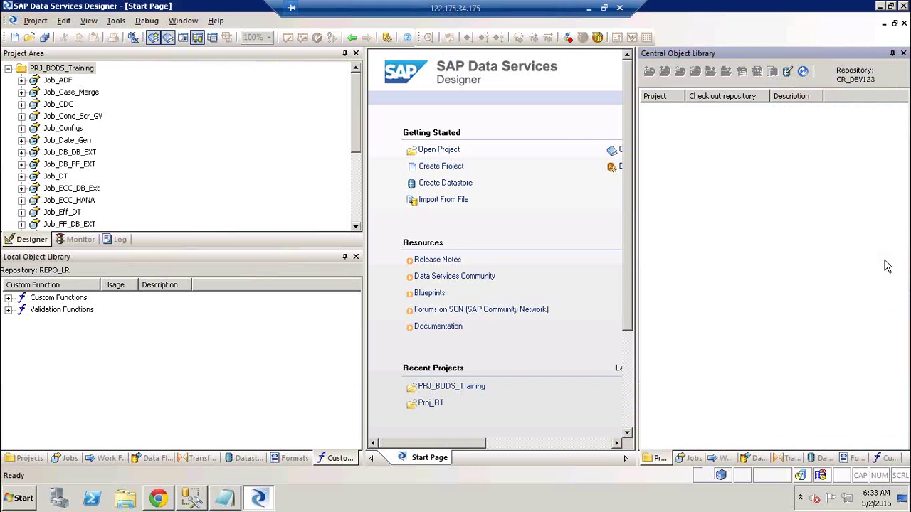
left_click(311, 278)
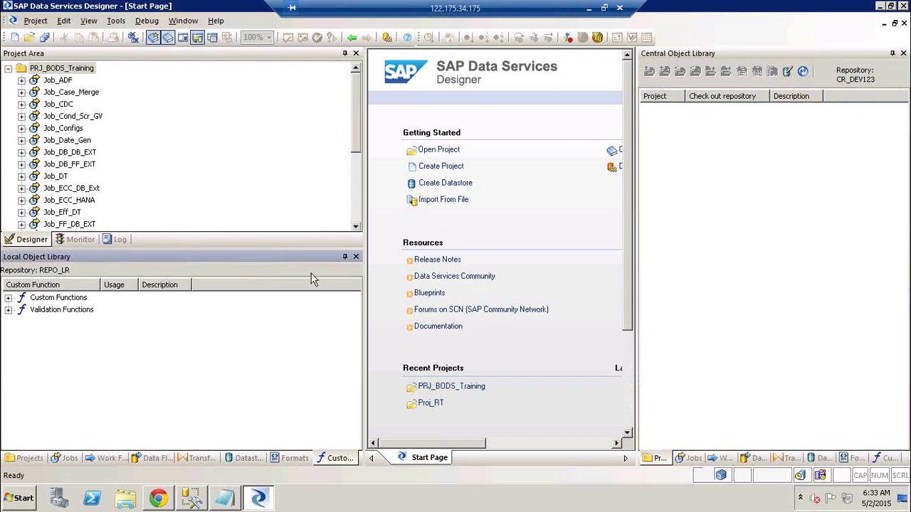
left_click(892, 54)
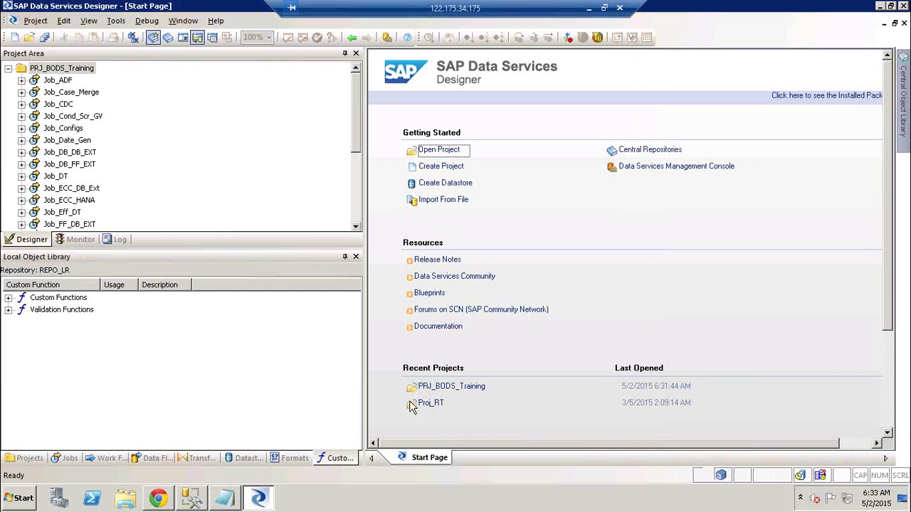
left_click(591, 8)
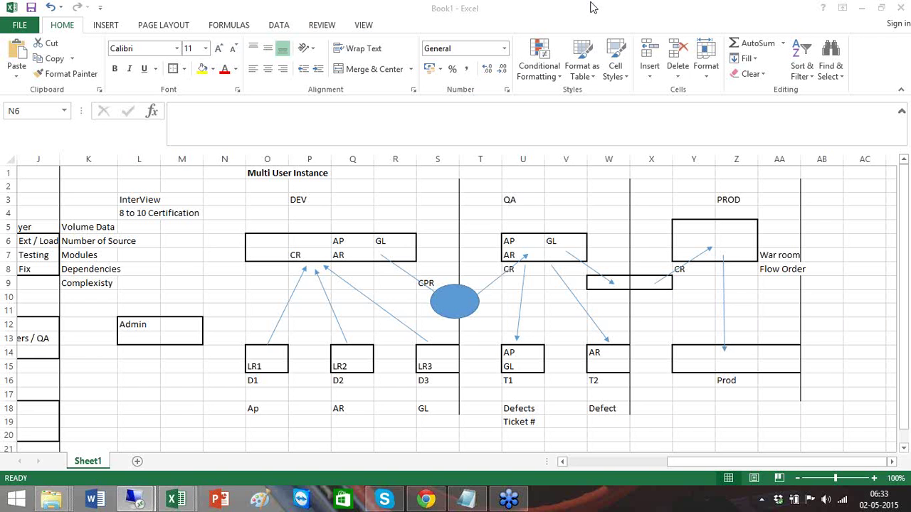
- Select the DEV box range O6:R7 and enter the note 'Non-Secure' in cell R1
left_click(260, 238)
left_click(390, 254, "shift")
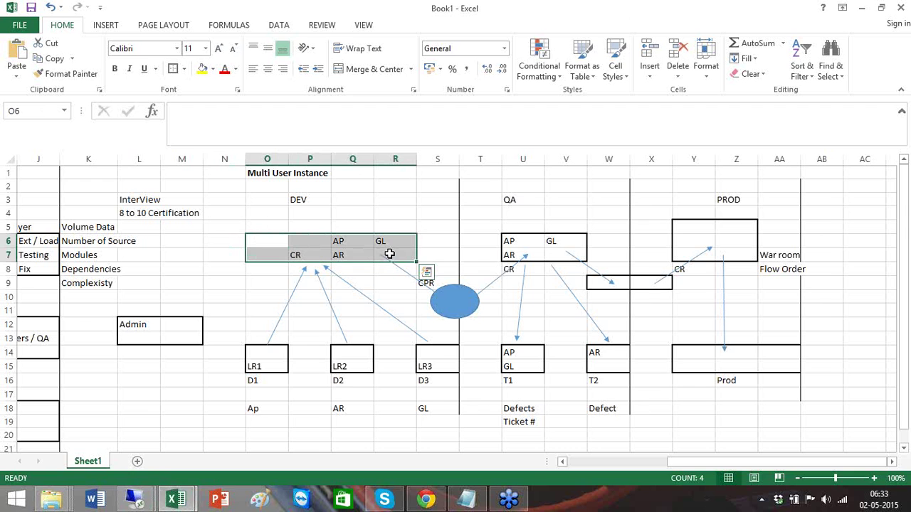
left_click(380, 176)
type("N")
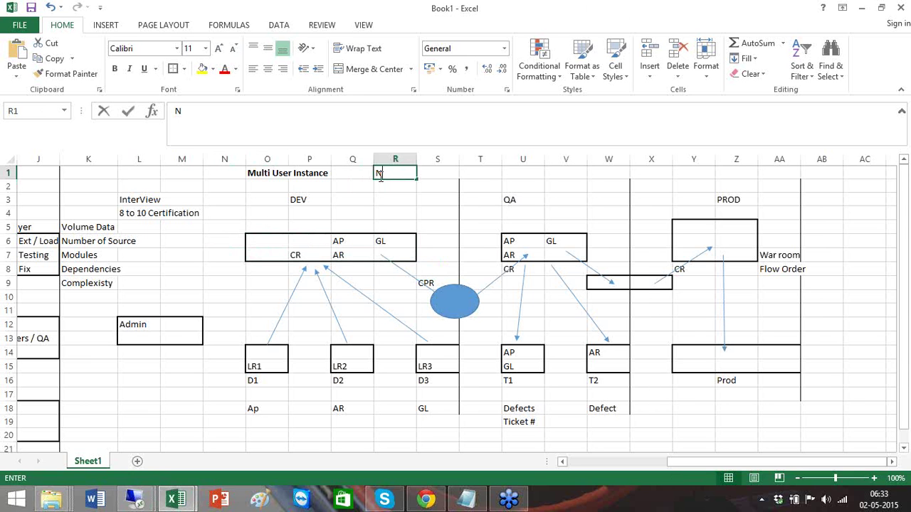
type("on-Secure")
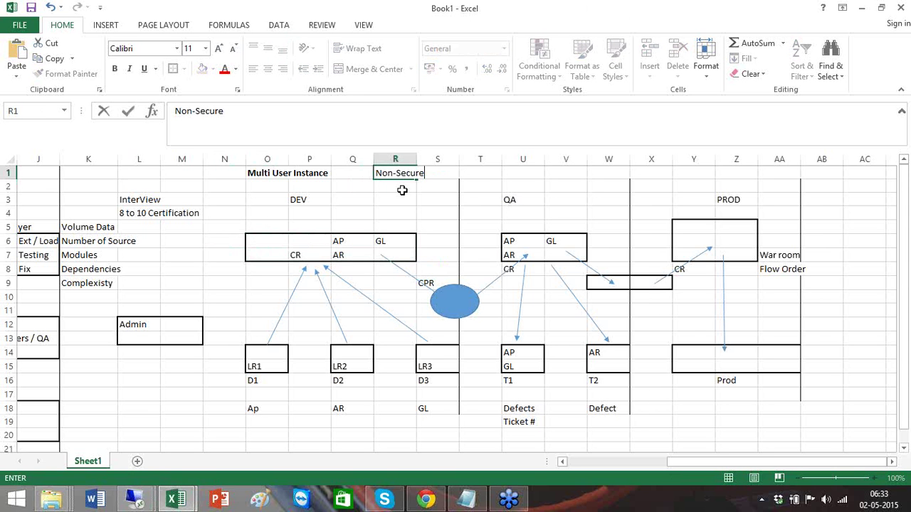
left_click(402, 191)
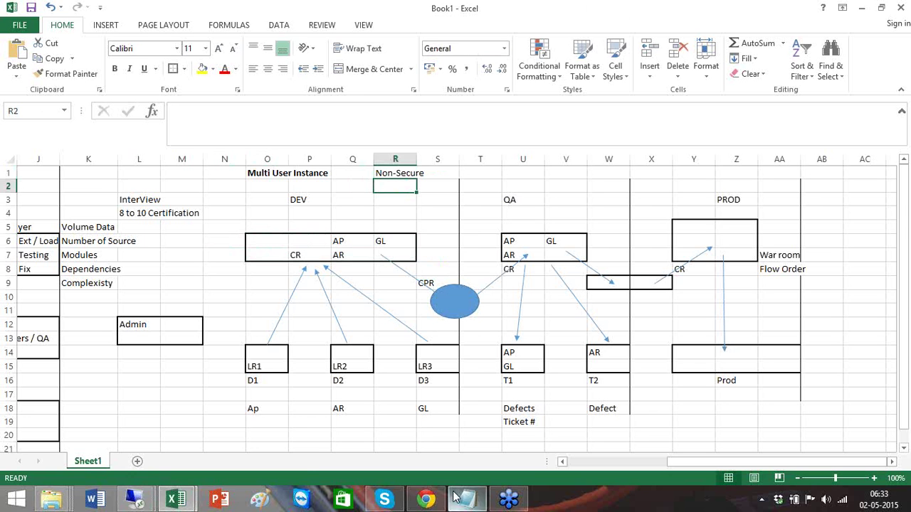
- Add 'How do we use it' in R2 and return to the Designer session
left_click(140, 501)
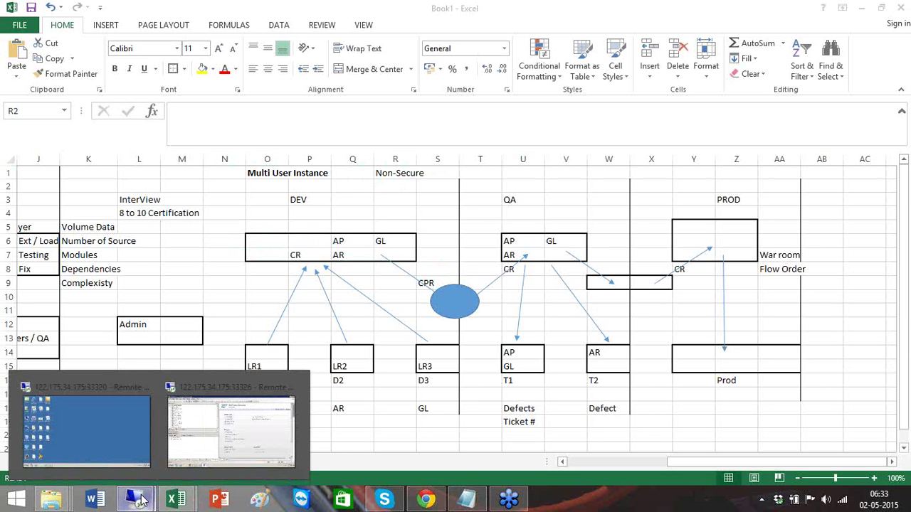
mouse_move(217, 452)
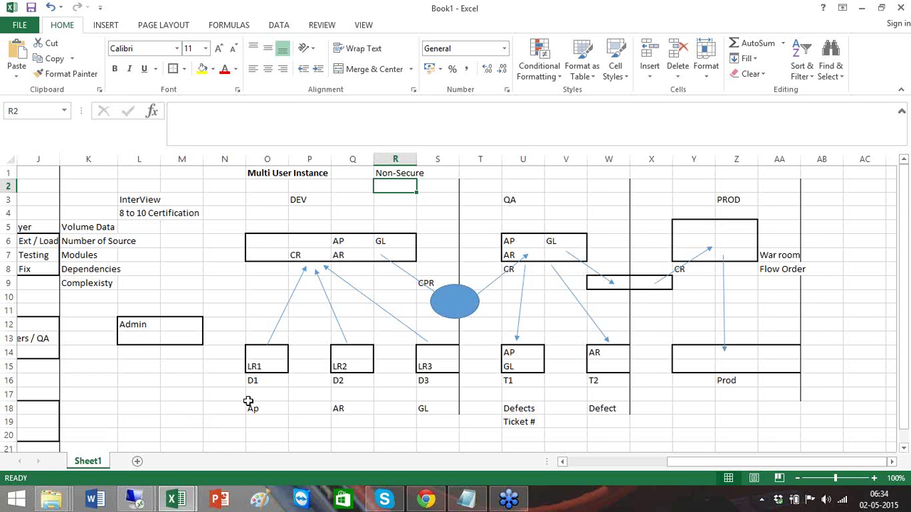
type("How do w")
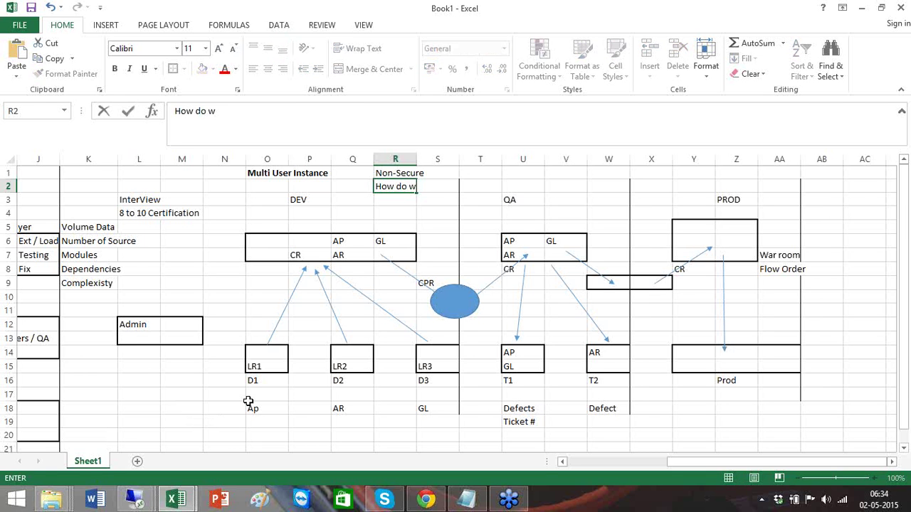
type("e use it")
key("Tab")
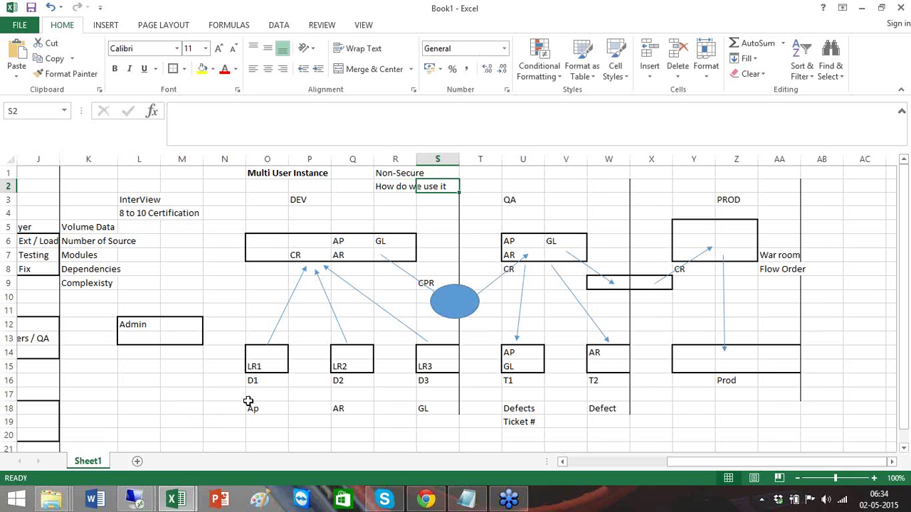
key("alt+Tab")
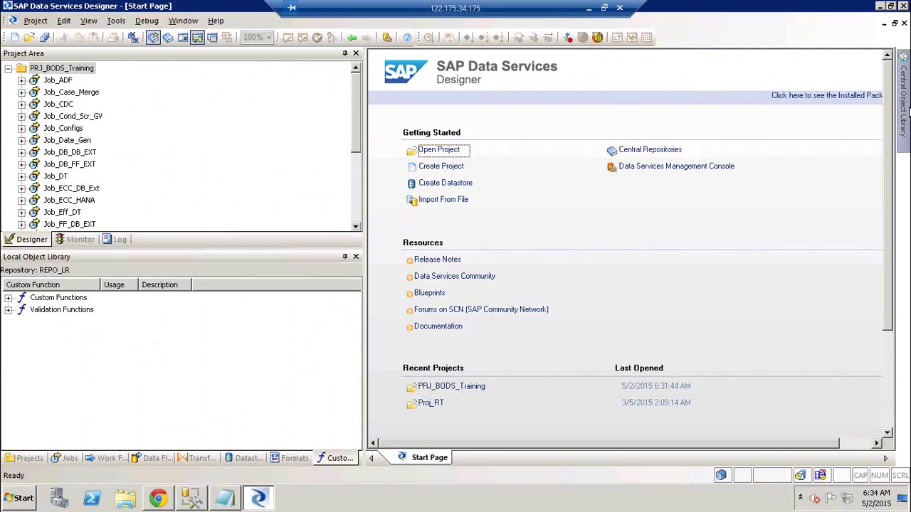
- List the REPO_LR datastores DS_HANA, DS_SAP, DS_Source, DS_Target and SA_HANA in the object library
mouse_move(908, 110)
left_click(246, 459)
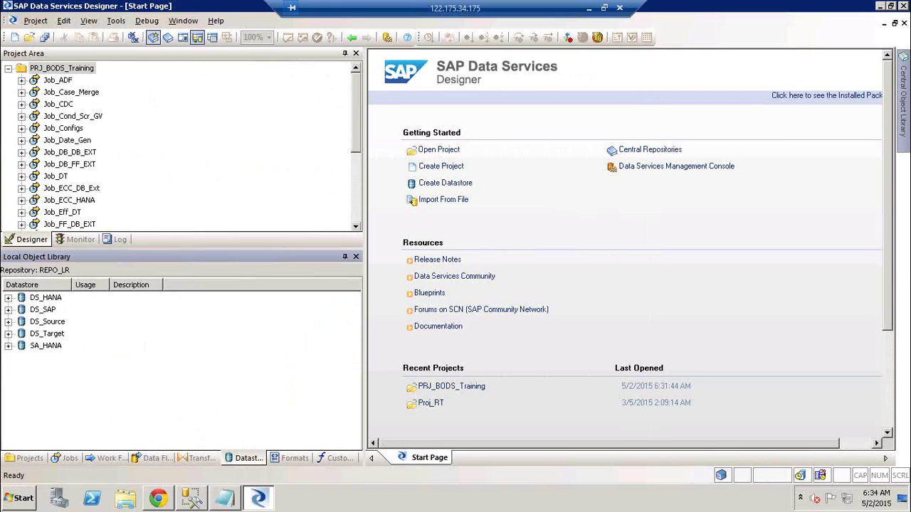
right_click(56, 323)
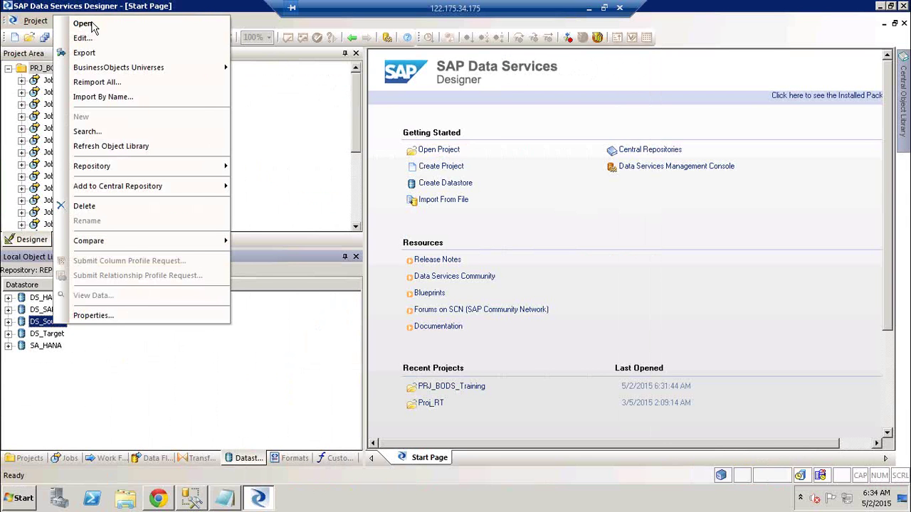
left_click(89, 39)
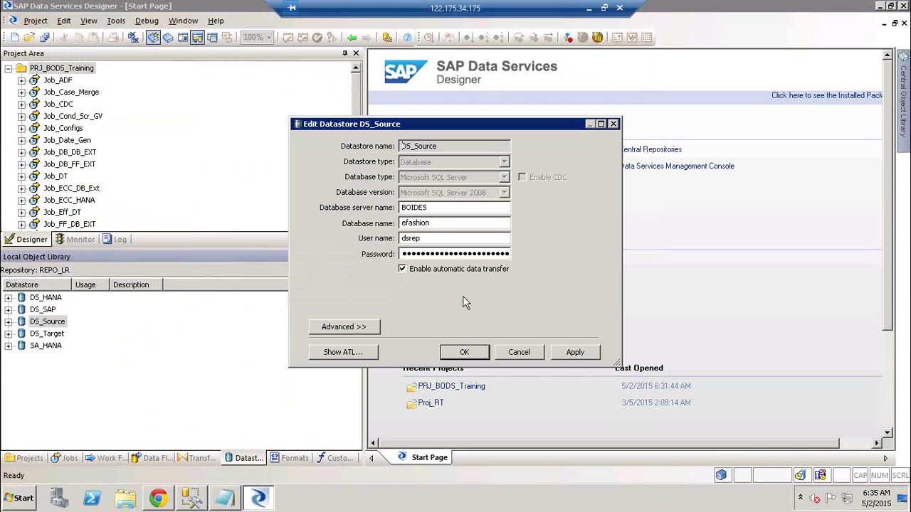
left_click(519, 352)
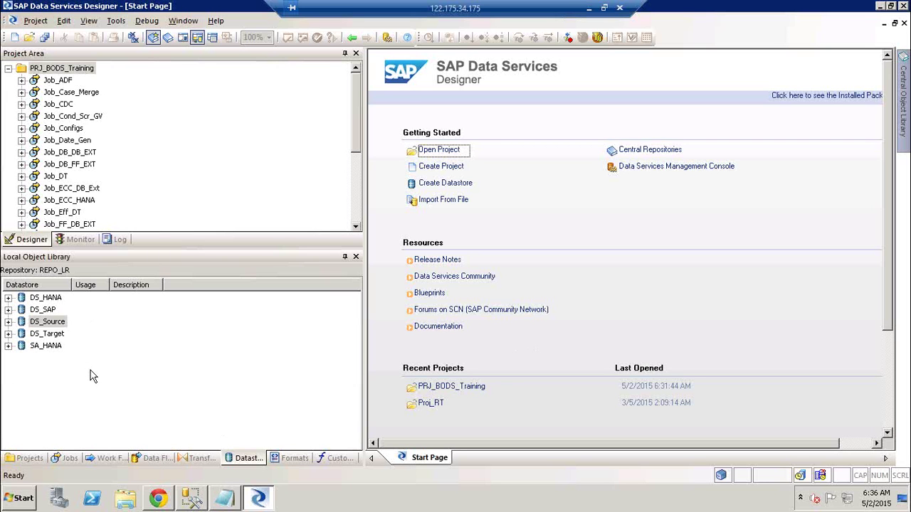
- In Excel, fill cell M12 beside Admin yellow and draw a line from Admin to O7
left_click(588, 9)
left_click(195, 327)
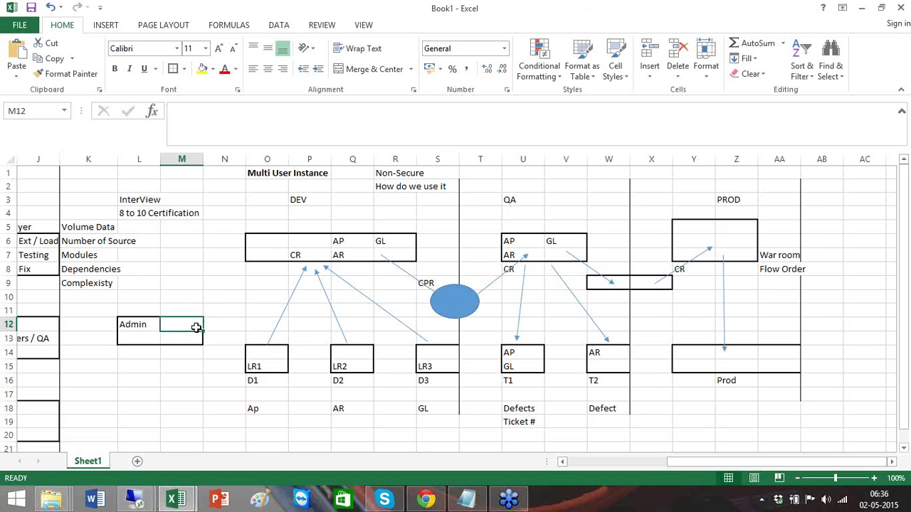
left_click(202, 69)
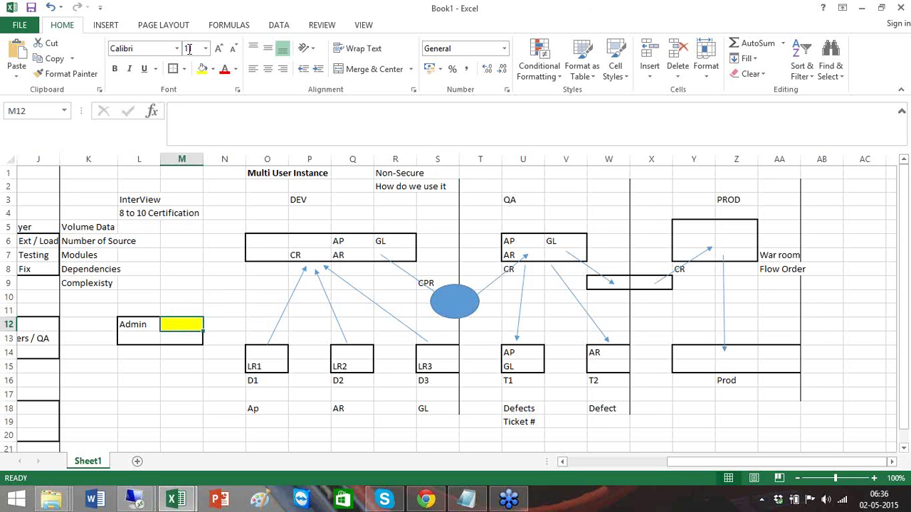
left_click(105, 24)
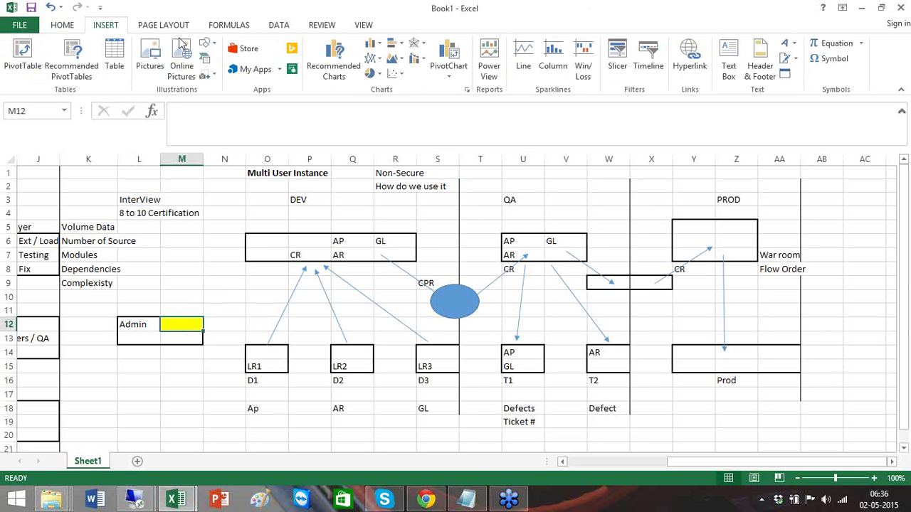
left_click(207, 44)
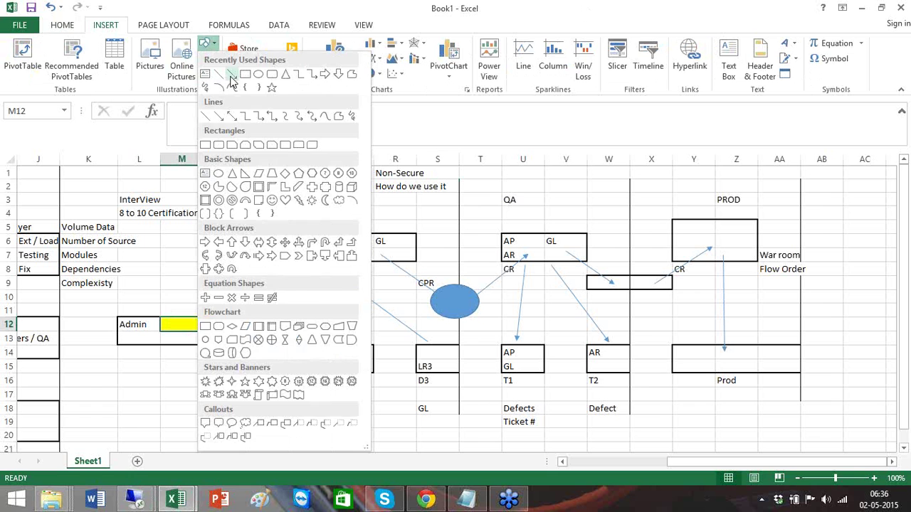
left_click(232, 75)
left_click_drag(203, 313, 265, 259)
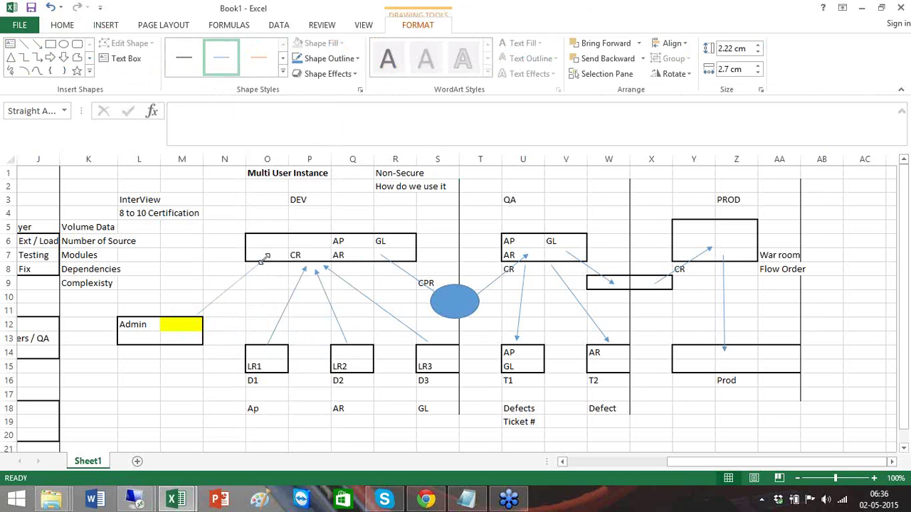
- Fill cell O7 yellow and draw a line from O7 down to the LR1 box
left_click(270, 255)
left_click(202, 68)
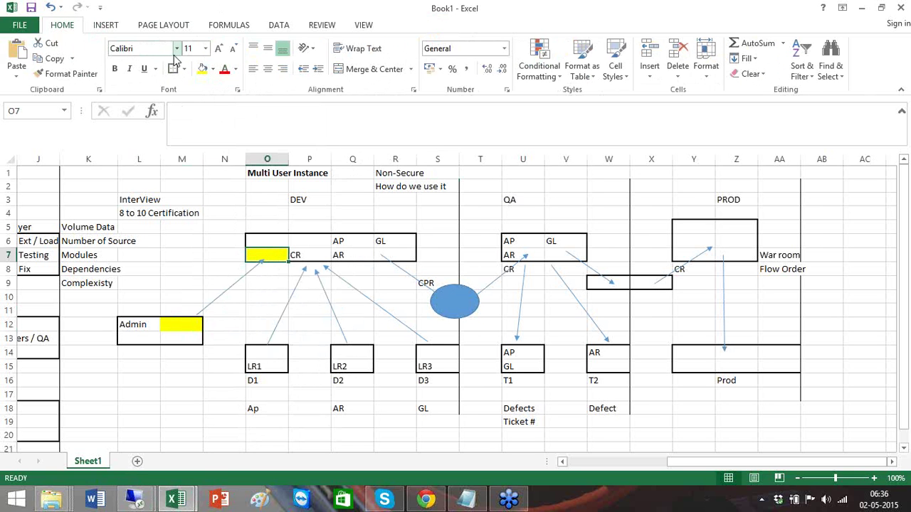
left_click(106, 25)
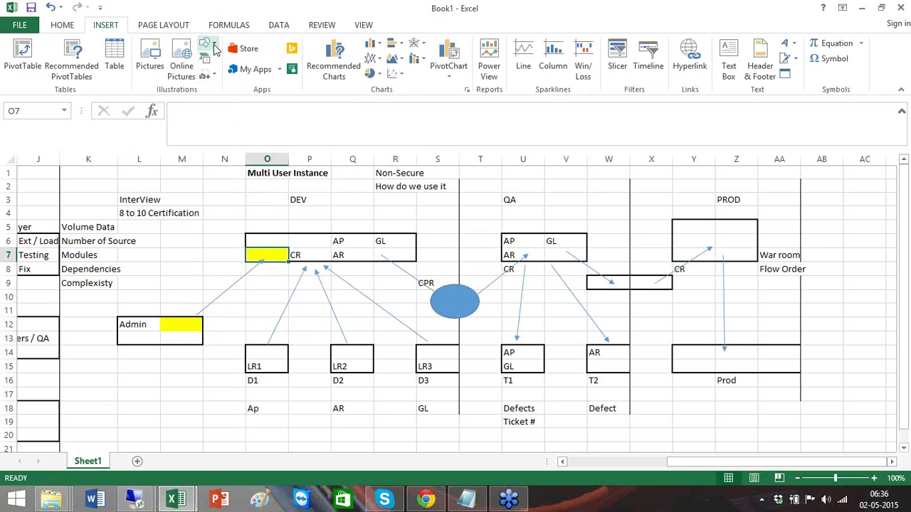
left_click(215, 48)
left_click(231, 74)
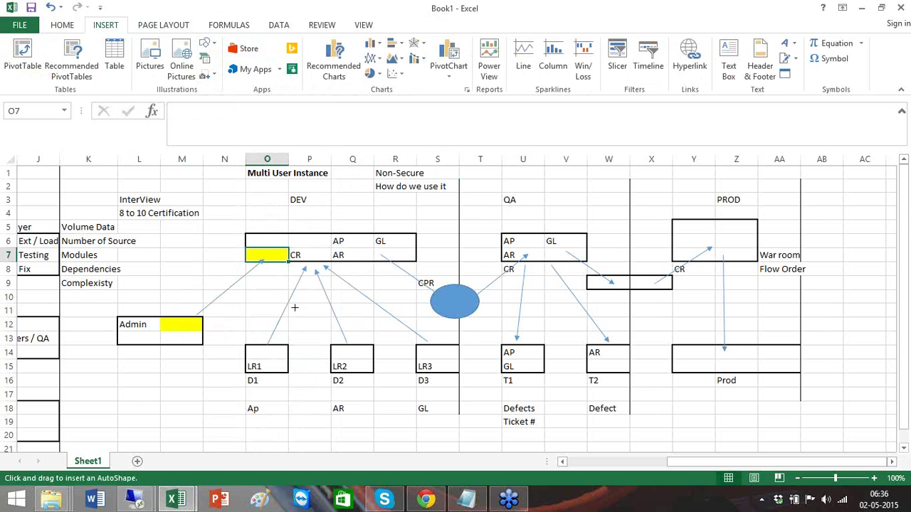
left_click_drag(264, 265, 283, 344)
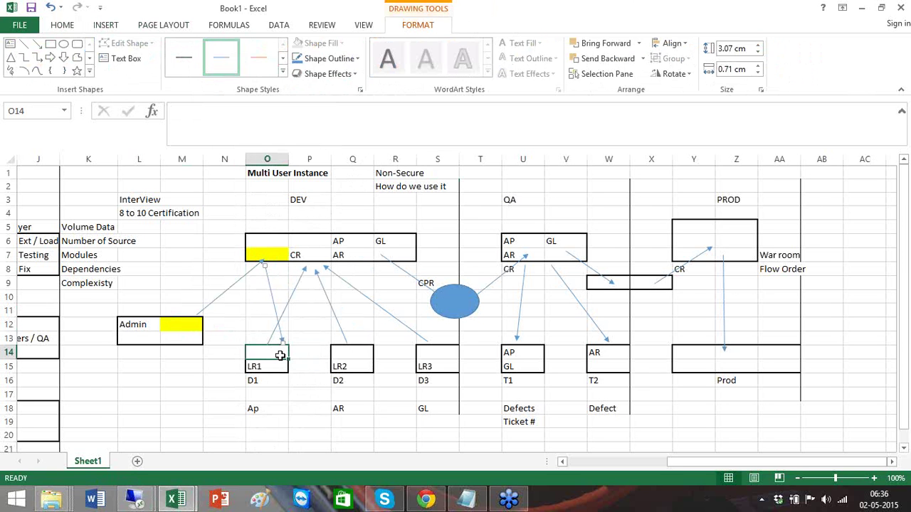
- Shade LR1's cell O14 yellow, check cells Q14, S14 and M12, then return to Designer
left_click(280, 356)
left_click(203, 68)
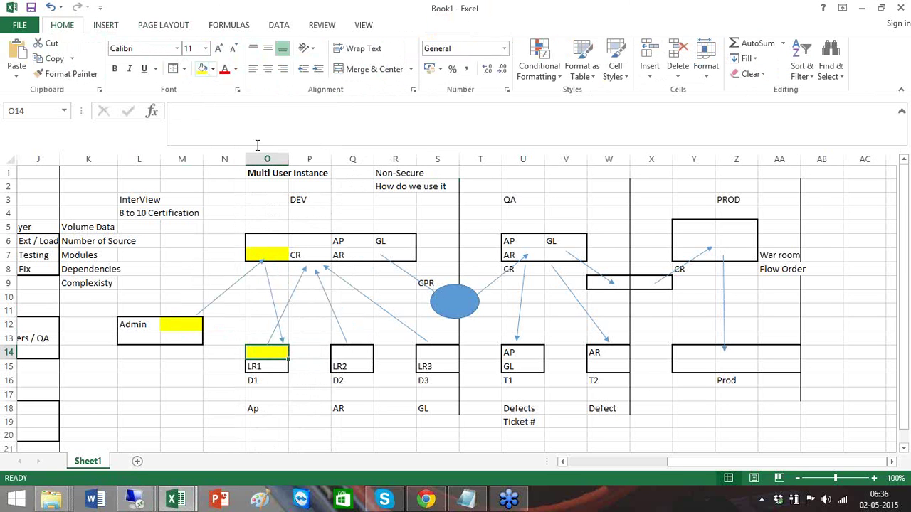
left_click(360, 351)
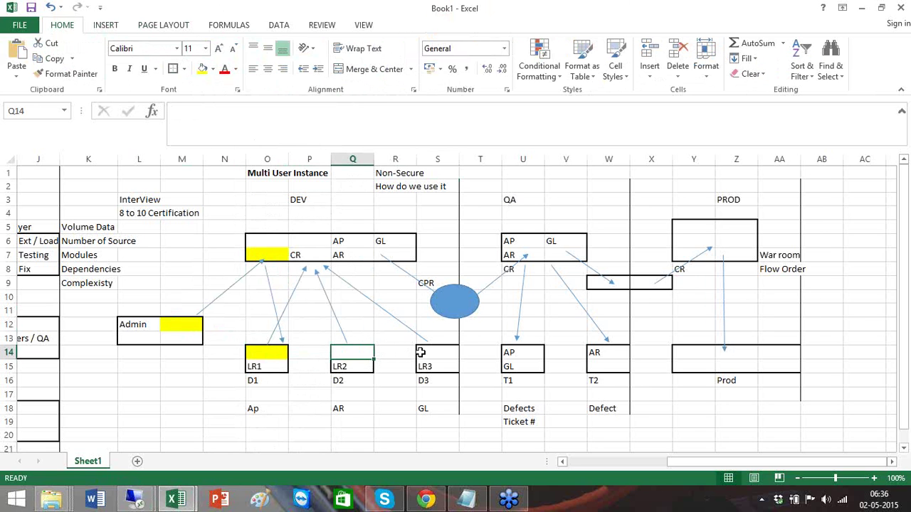
left_click(420, 352)
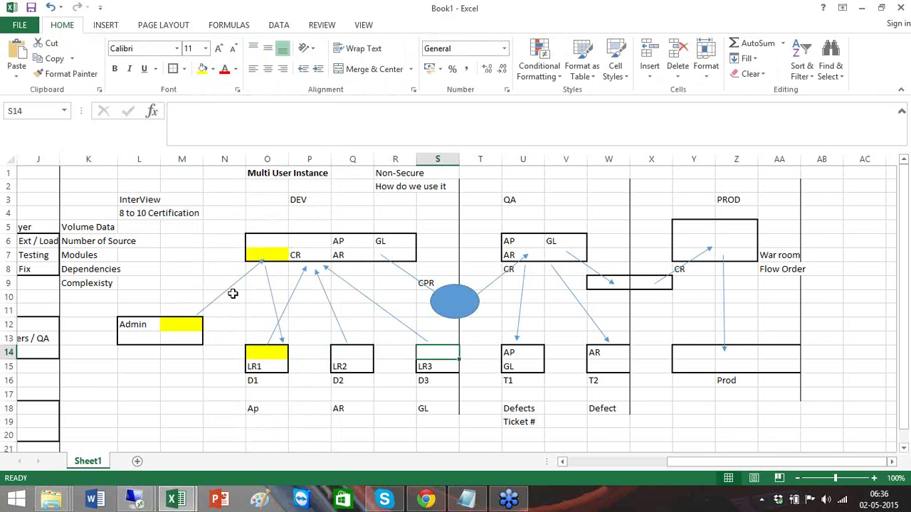
left_click(189, 326)
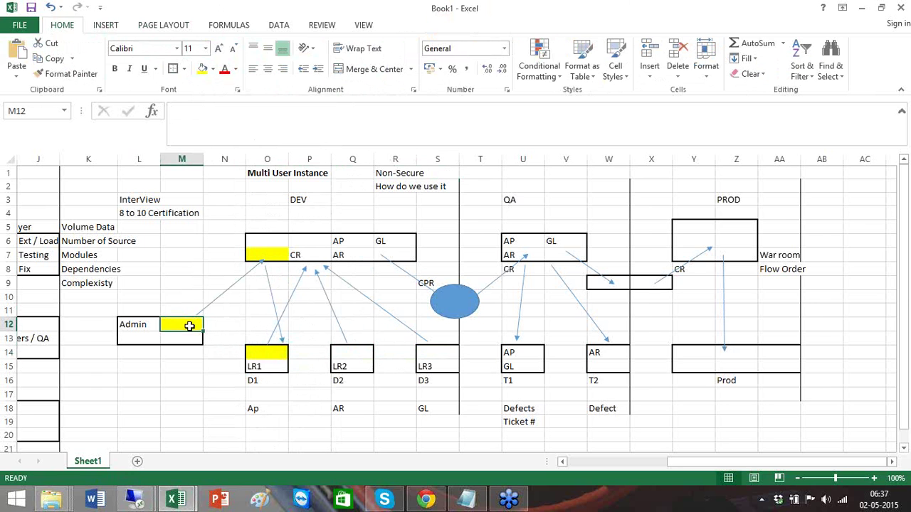
key("alt+Tab")
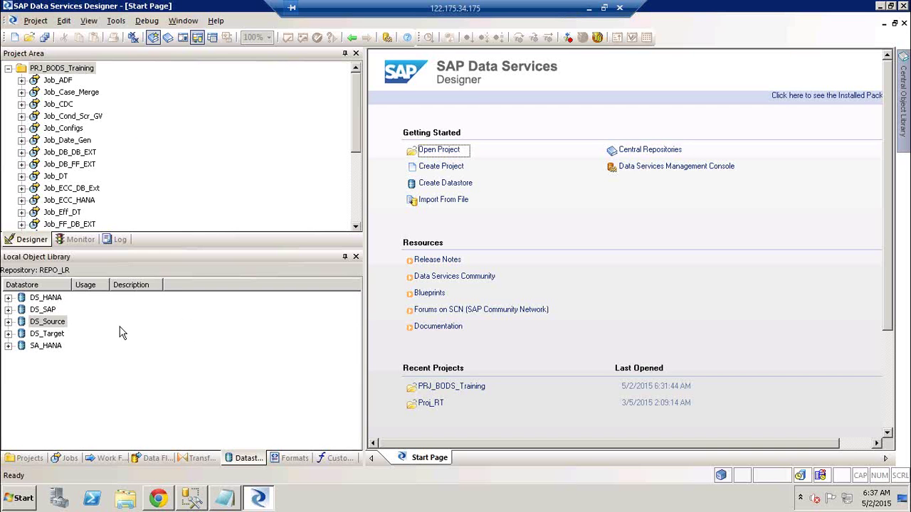
left_click(44, 324)
right_click(44, 324)
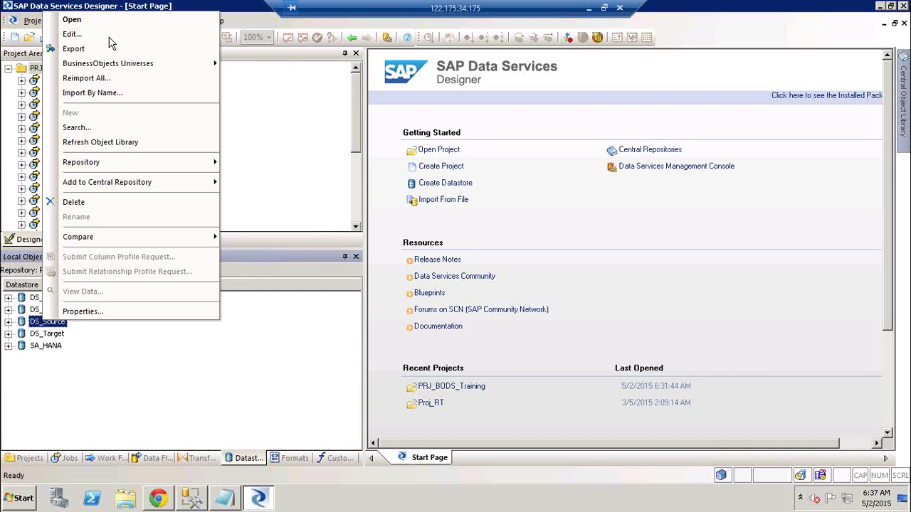
left_click(113, 33)
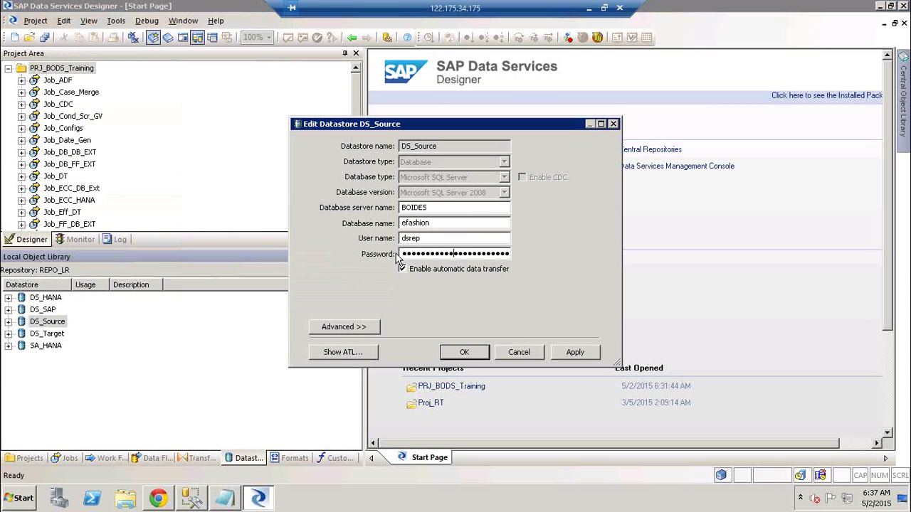
left_click_drag(402, 254, 564, 260)
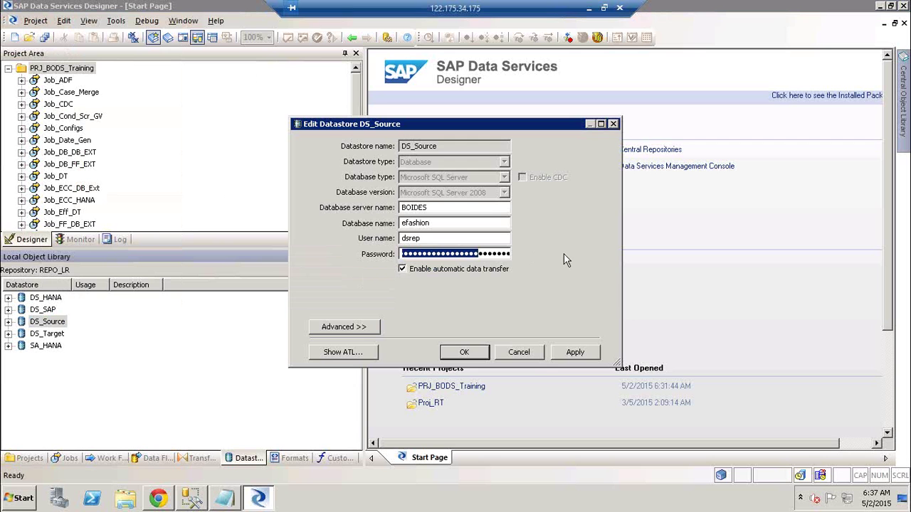
left_click(530, 352)
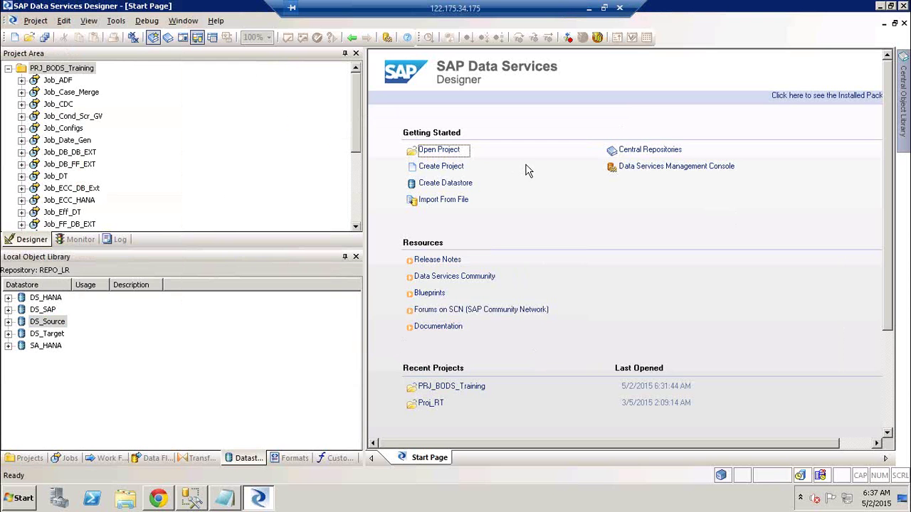
- Below the CR step list, type 'How admin adds, How Developer/ Tester get the latest Version'
left_click(226, 502)
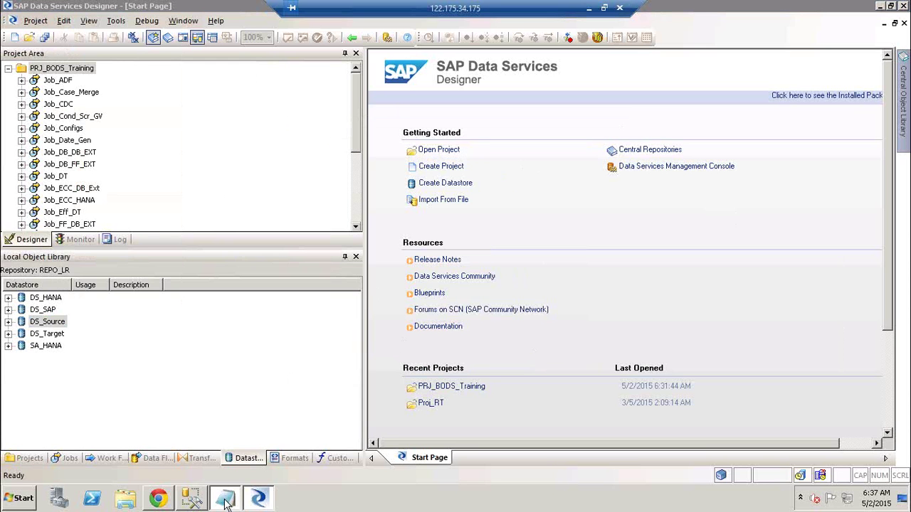
key("Return")
key("Return")
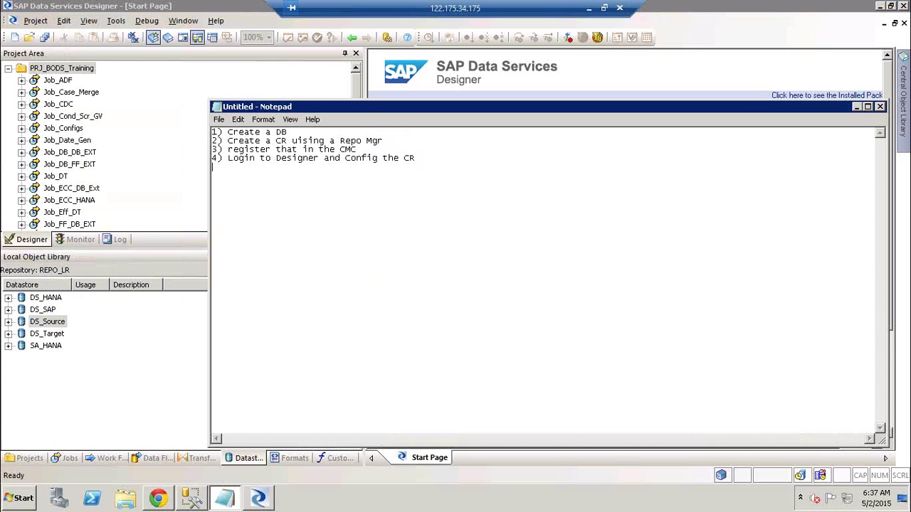
type("How admin adds, How D")
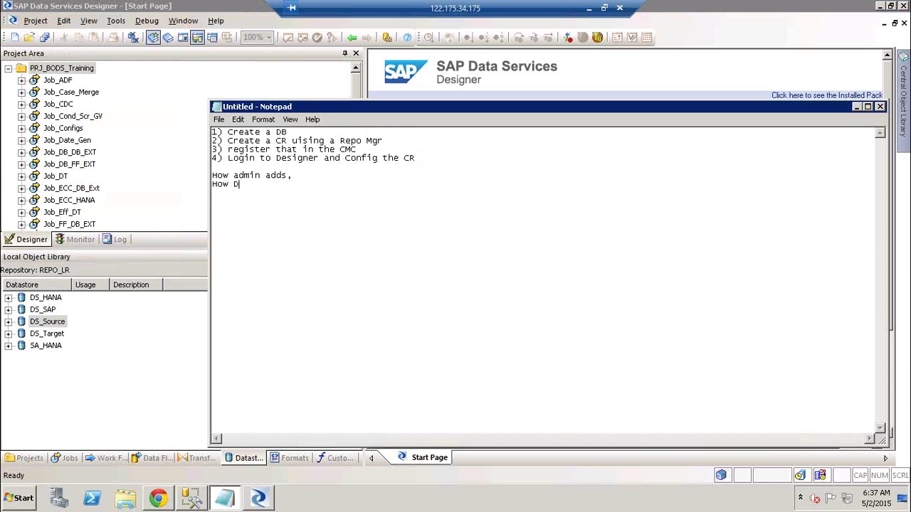
type("ever get the latest")
left_click(260, 183)
key("BackSpace")
key("BackSpace")
key("BackSpace")
type("eloper")
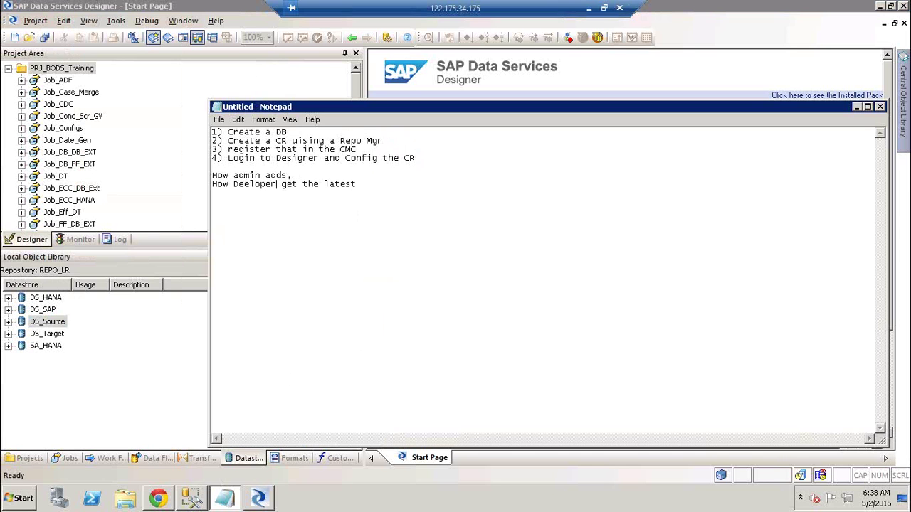
type("/ Tester")
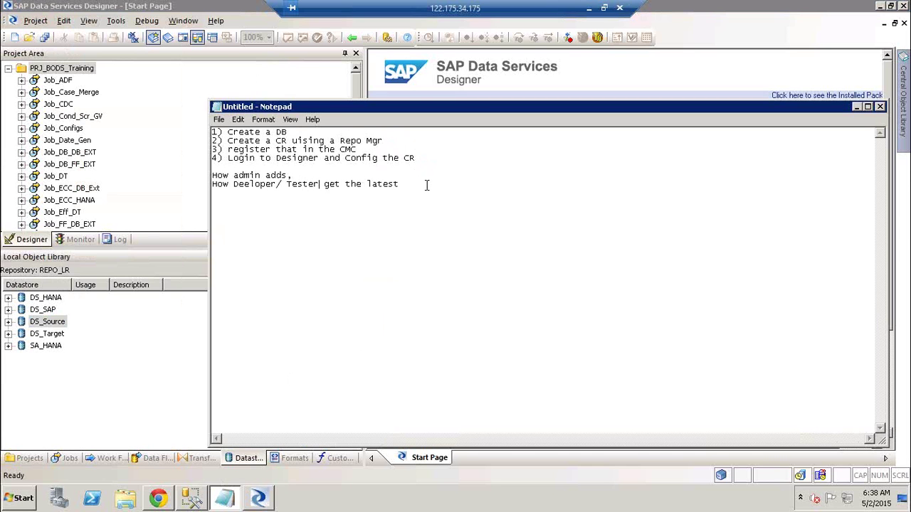
type(" get the latest Version")
- Correct 'Deeloper' to 'Developer' and add 'Versions' on a new line
left_click(244, 184)
type("v")
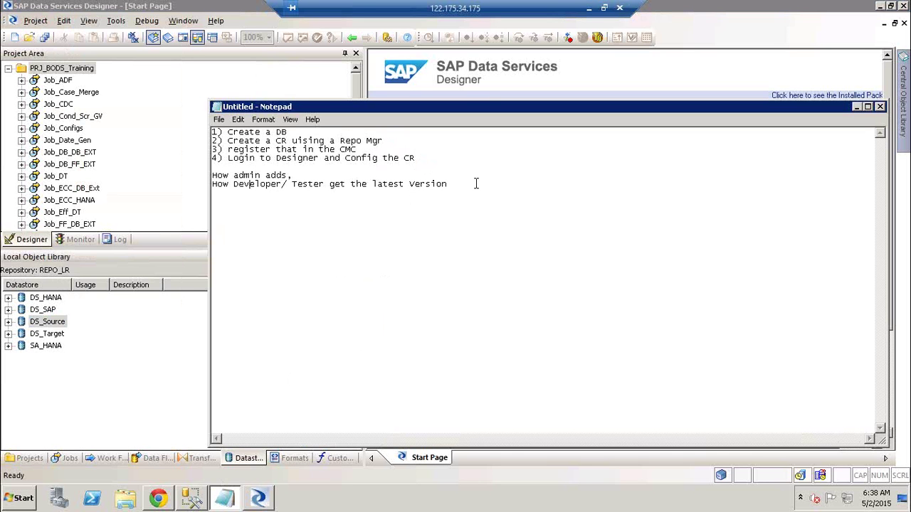
left_click(477, 184)
key("Return")
type("Versions")
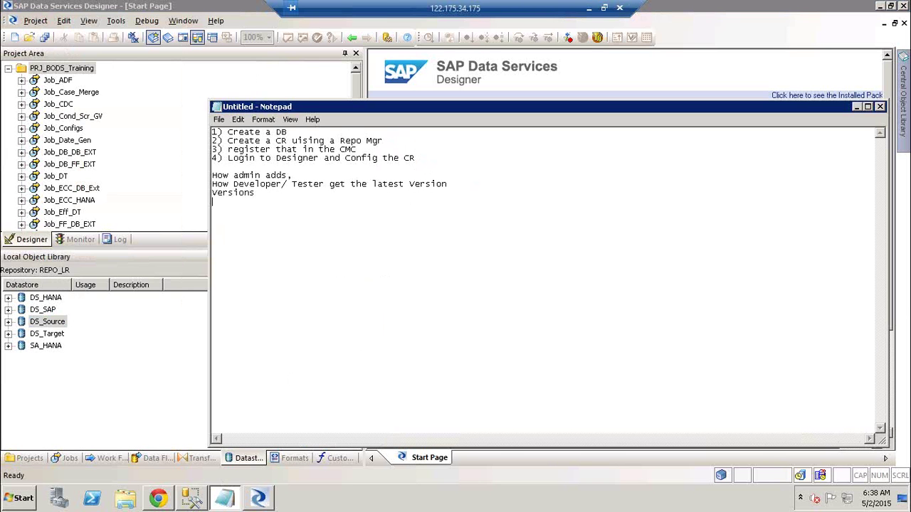
- Add 'Lables' below the versions note, then put Notepad aside and switch to the Excel diagram
type("Lables")
left_click(856, 107)
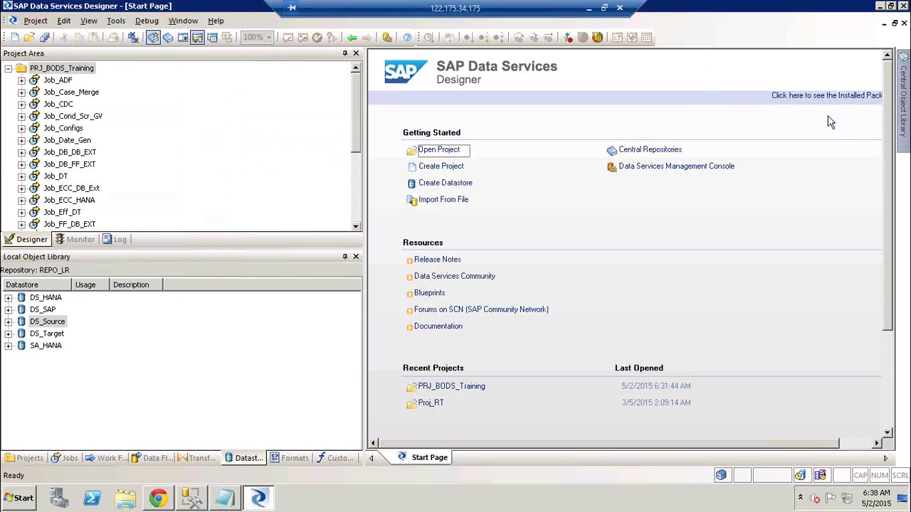
left_click(590, 8)
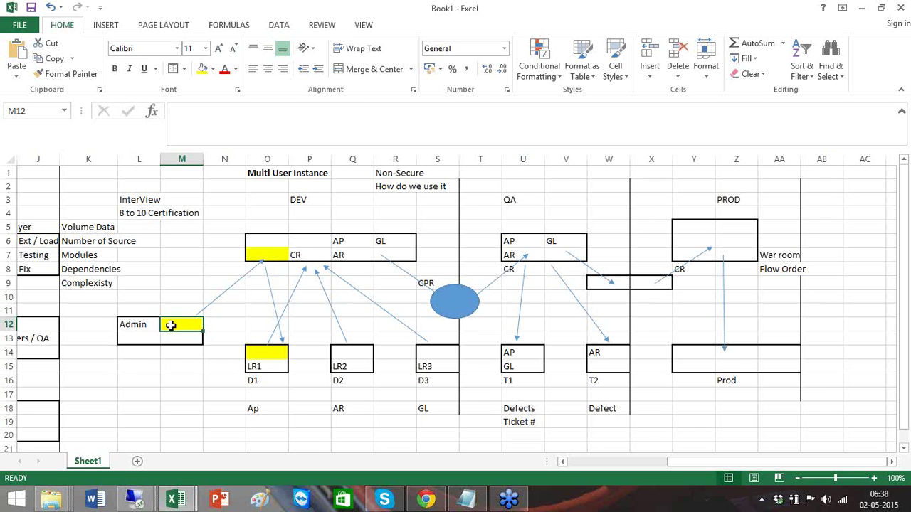
- Point out cells M13 and O7 of the multi-user diagram, then return to the remote Designer
left_click(173, 335)
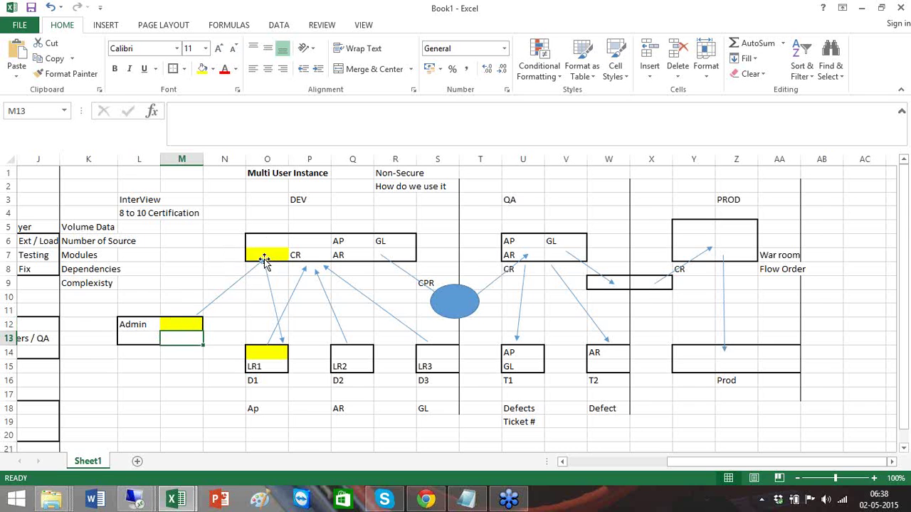
left_click(273, 258)
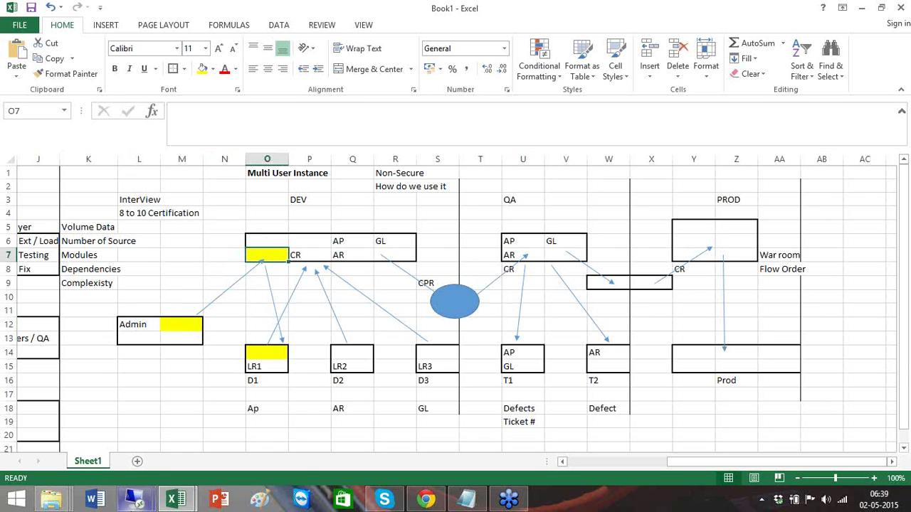
mouse_move(142, 502)
left_click(220, 454)
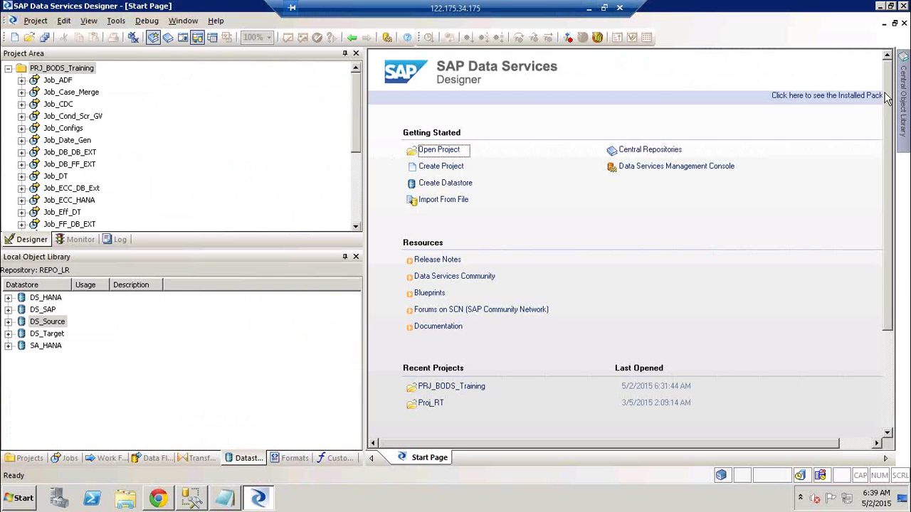
mouse_move(902, 106)
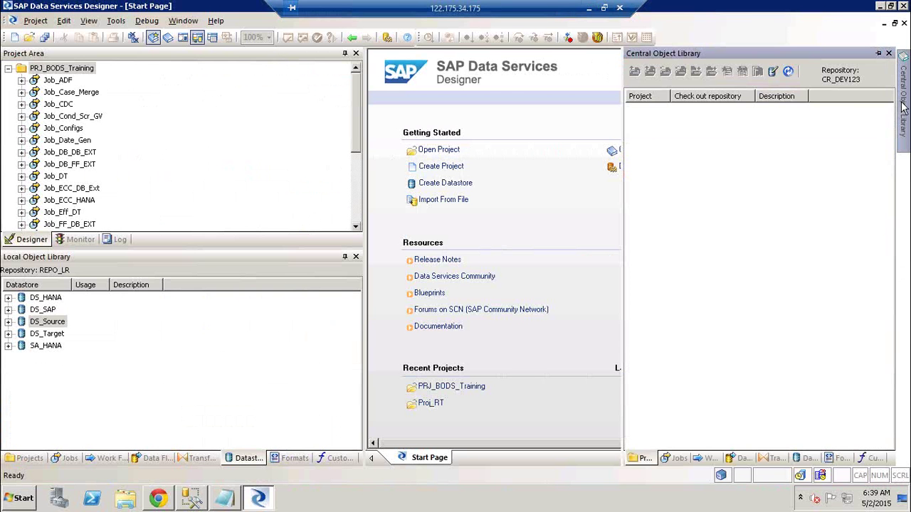
left_click(810, 458)
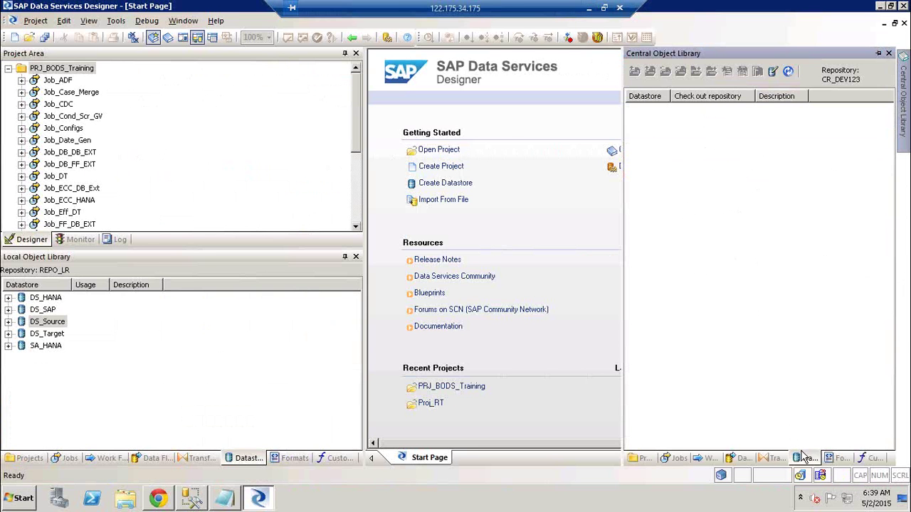
left_click(179, 296)
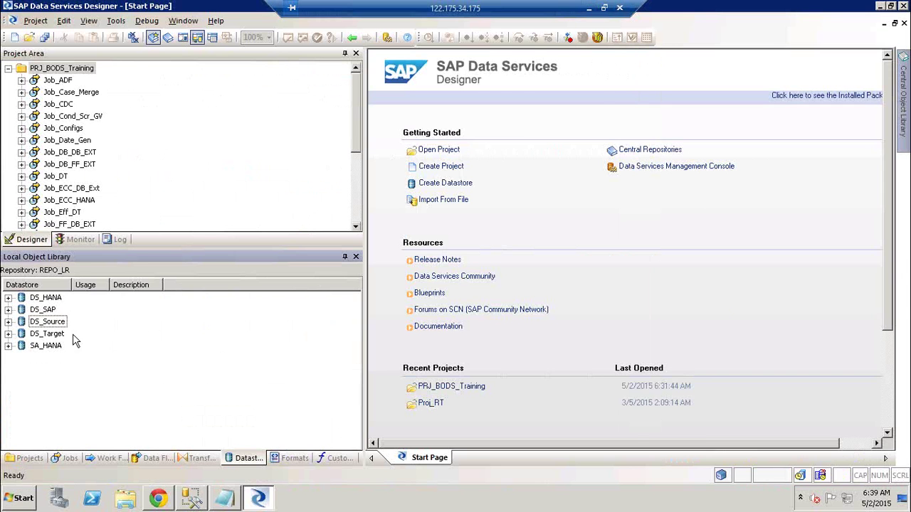
right_click(58, 328)
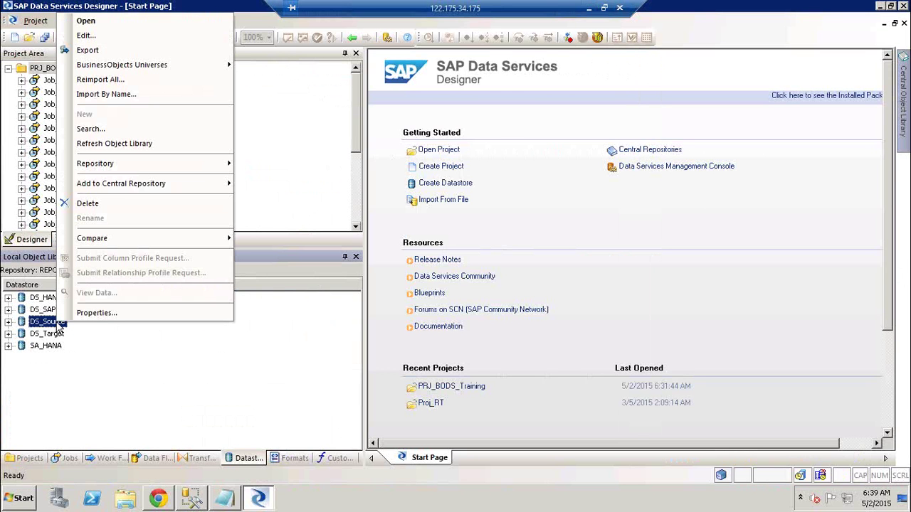
left_click(105, 368)
left_click(30, 458)
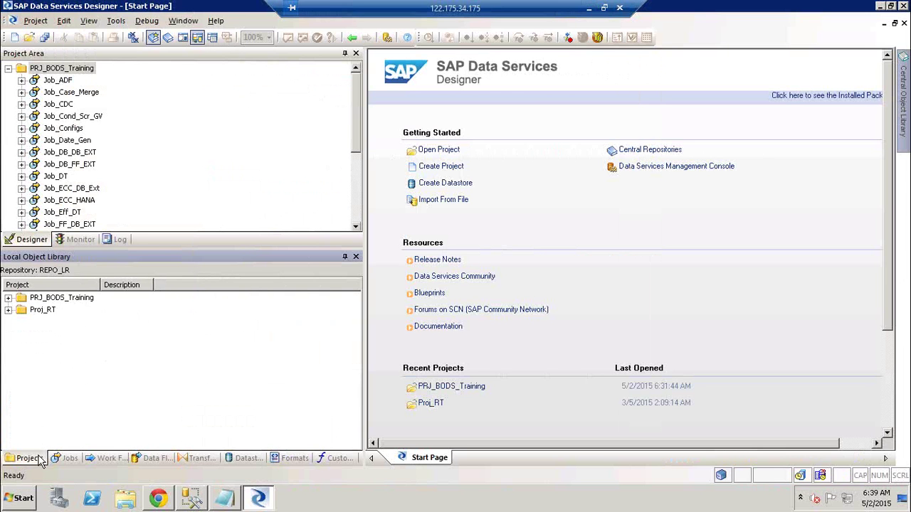
right_click(65, 299)
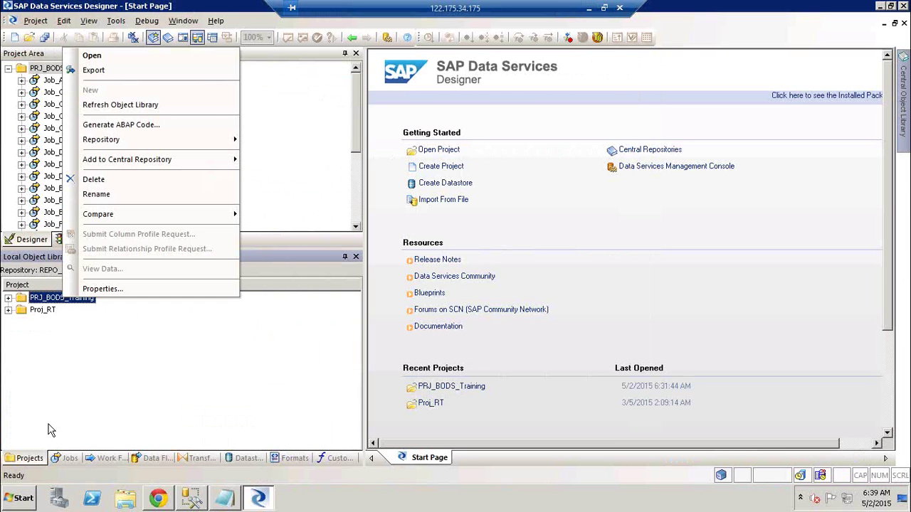
left_click(65, 459)
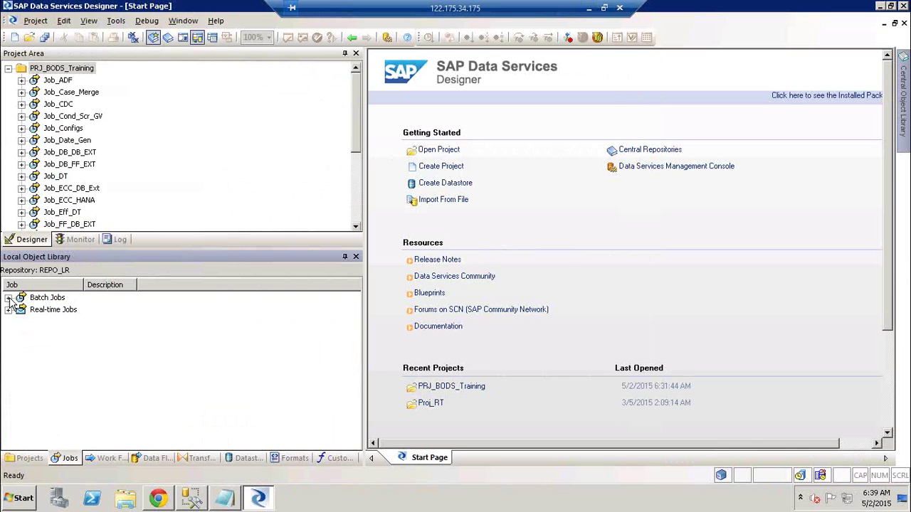
left_click(8, 298)
right_click(54, 311)
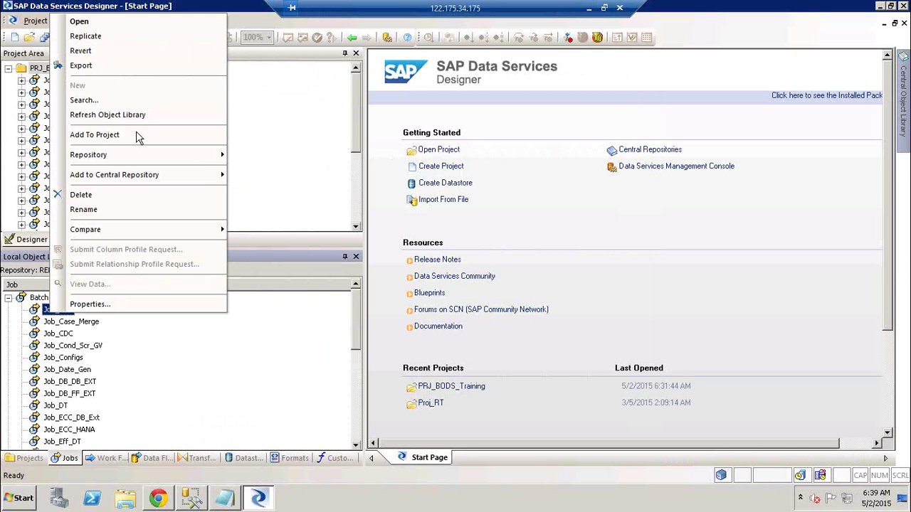
mouse_move(143, 180)
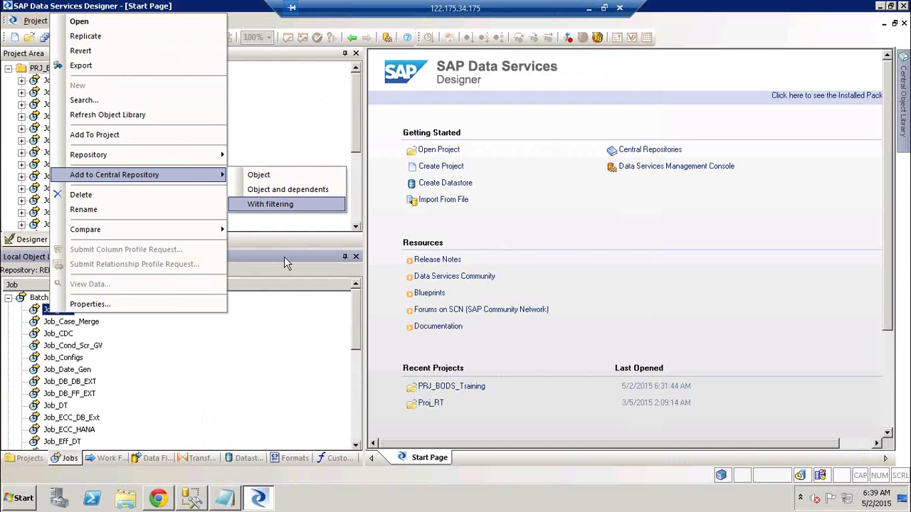
left_click(255, 347)
left_click(159, 459)
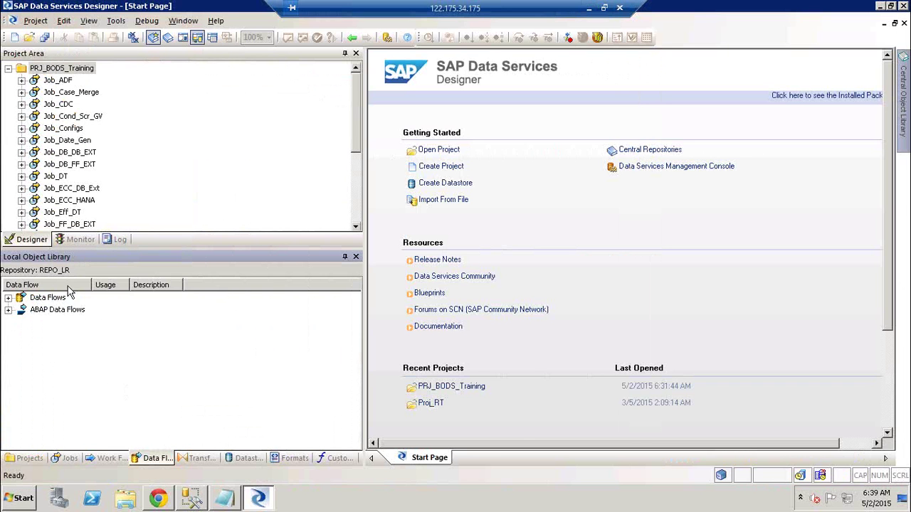
right_click(54, 310)
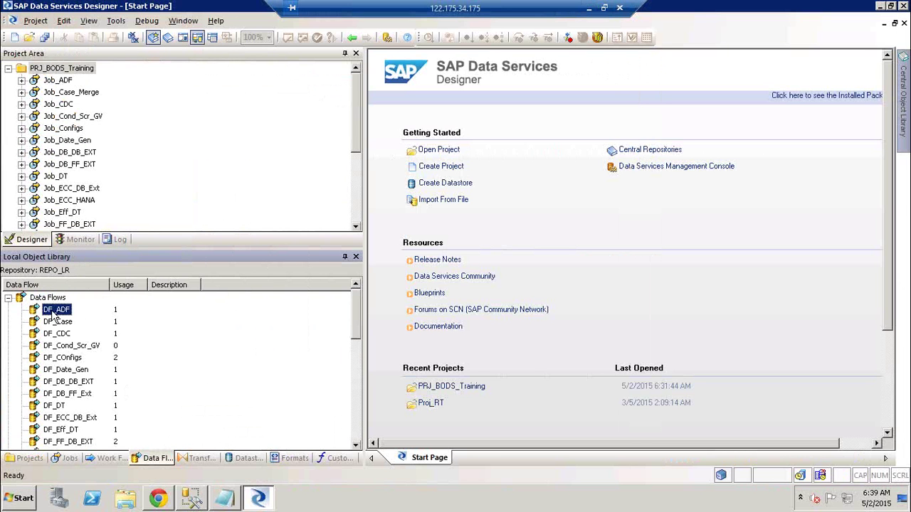
mouse_move(127, 207)
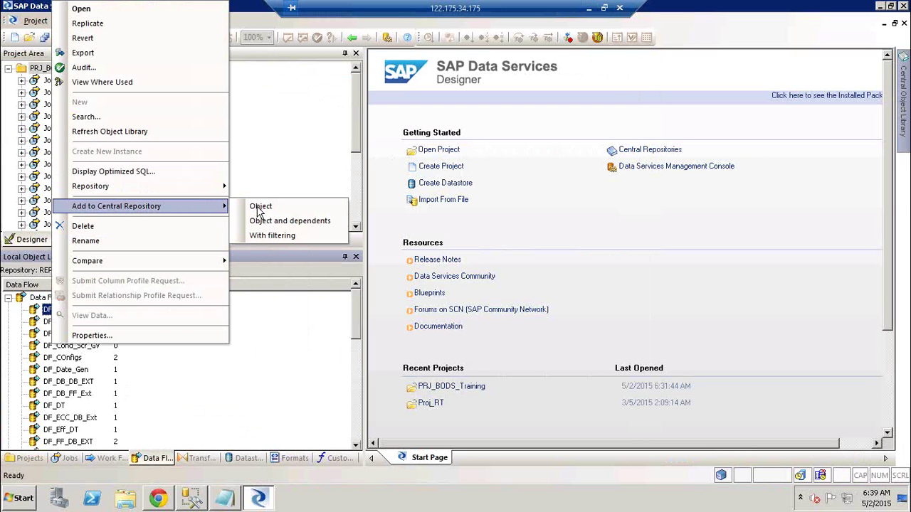
left_click(311, 398)
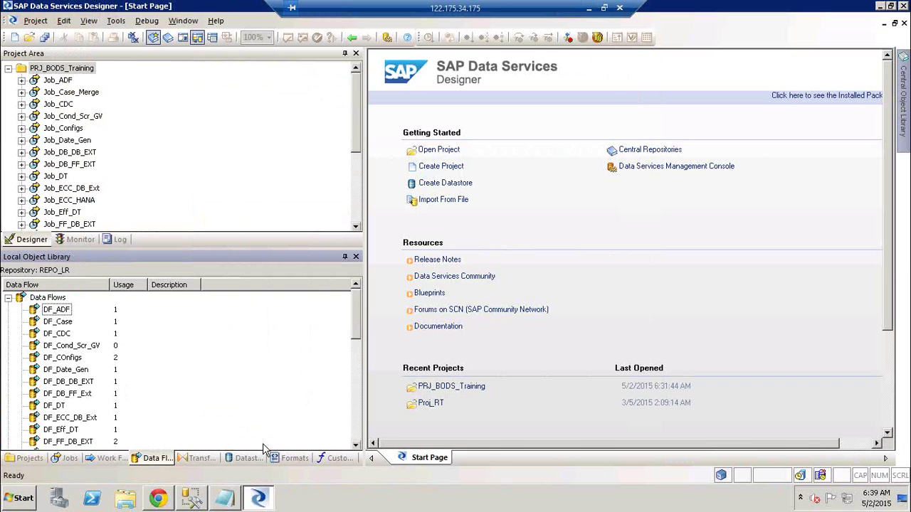
left_click(245, 459)
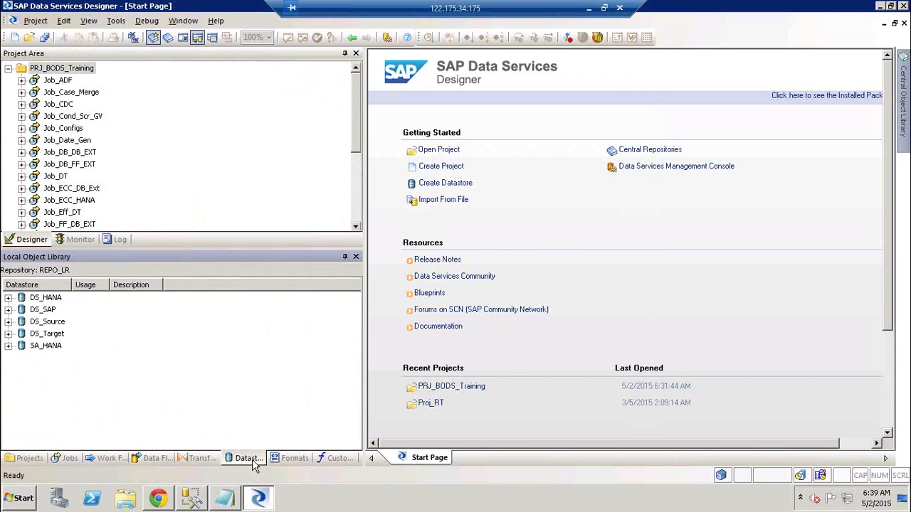
left_click(45, 324)
right_click(44, 324)
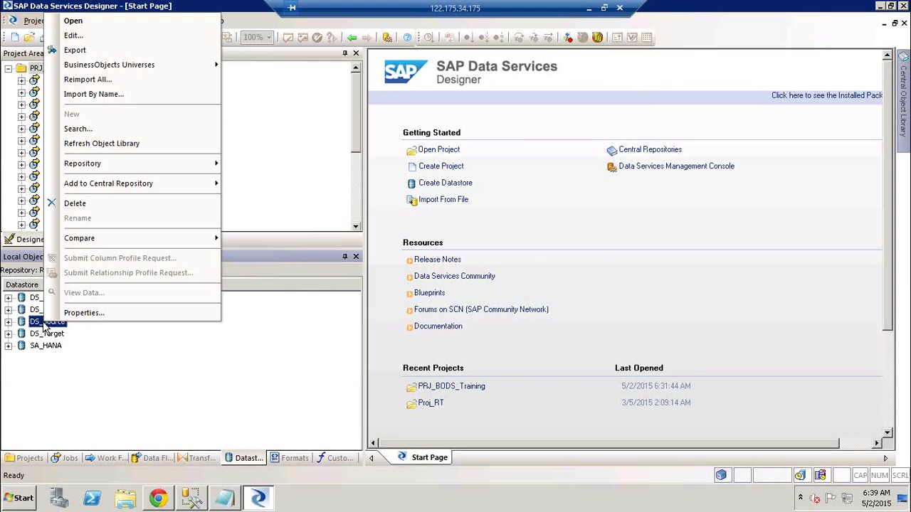
mouse_move(119, 185)
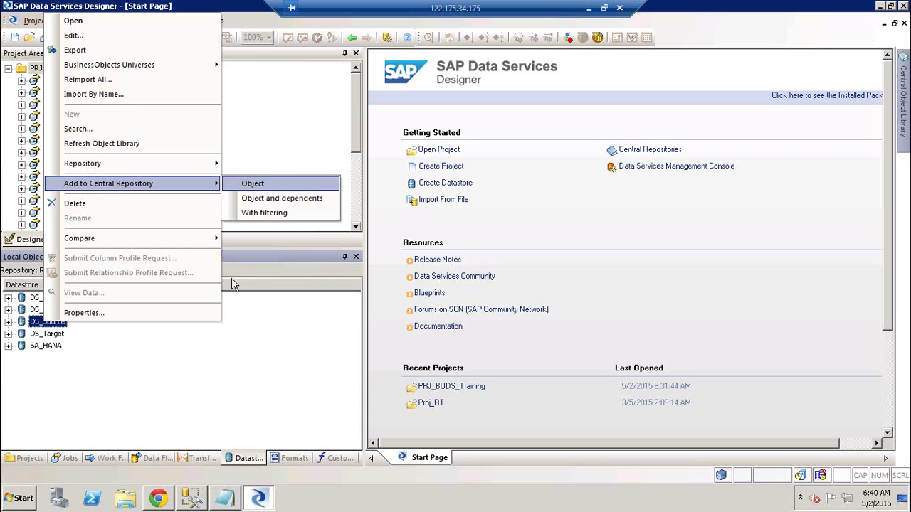
left_click(221, 393)
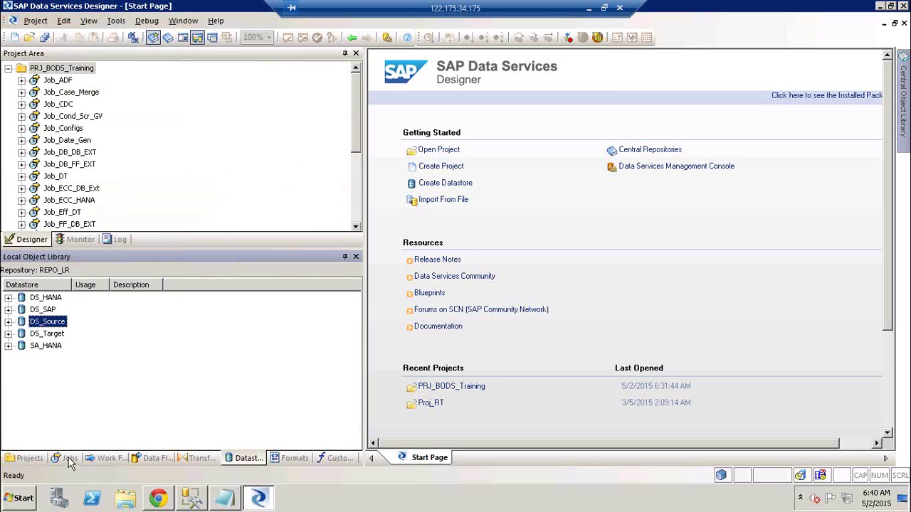
- Inspect DS_Source in the Local Object Library, expanding its Tables and Functions groups
right_click(60, 324)
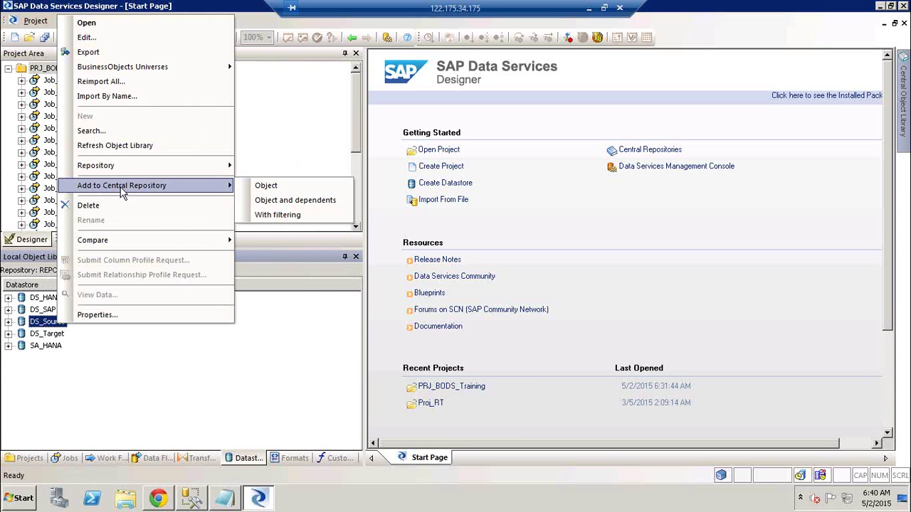
left_click(168, 363)
left_click(62, 330)
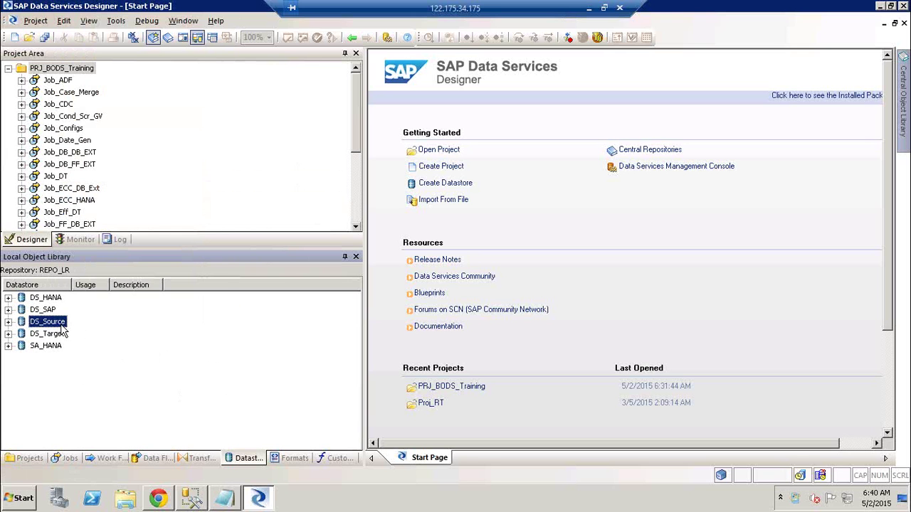
left_click(10, 324)
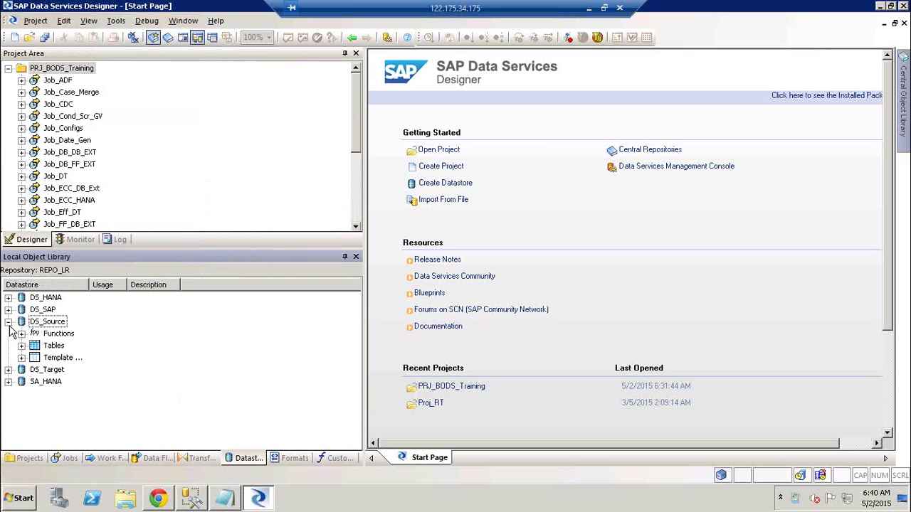
left_click(21, 346)
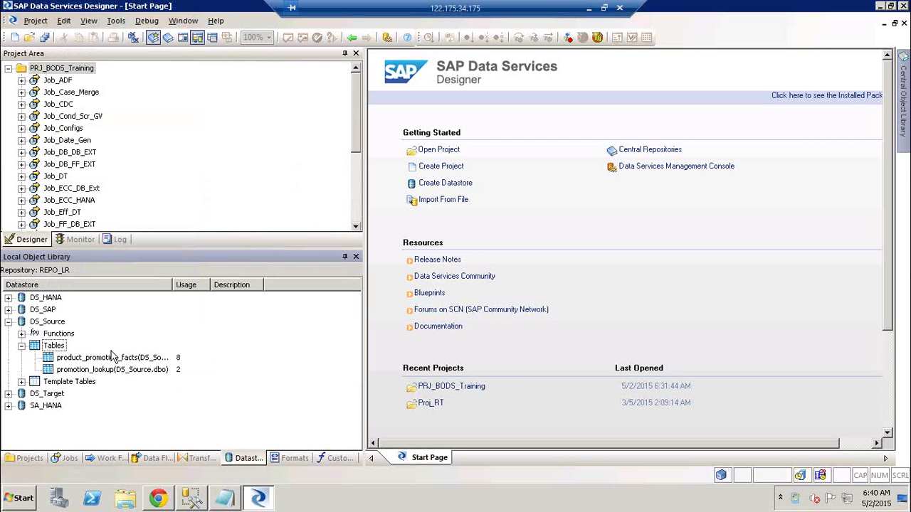
left_click(57, 331)
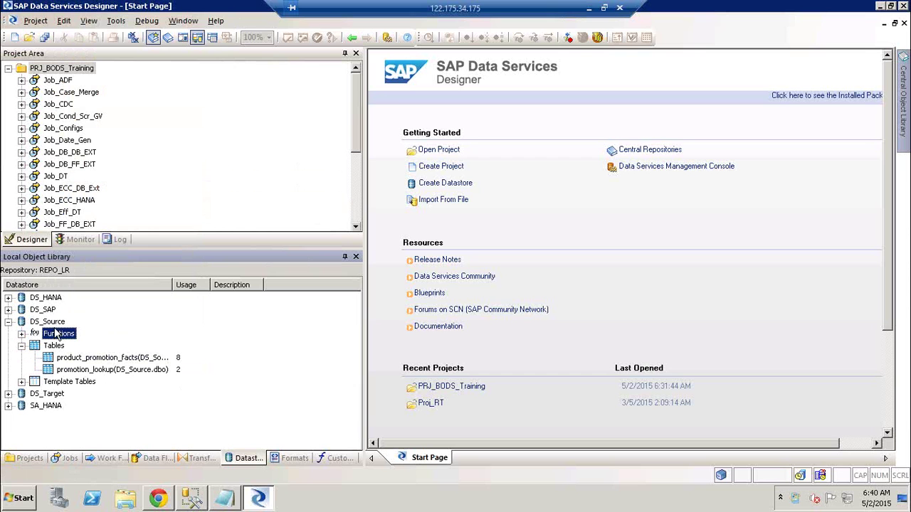
- Choose Add to Central Repository > Object for the DS_Source datastore alone
left_click(55, 324)
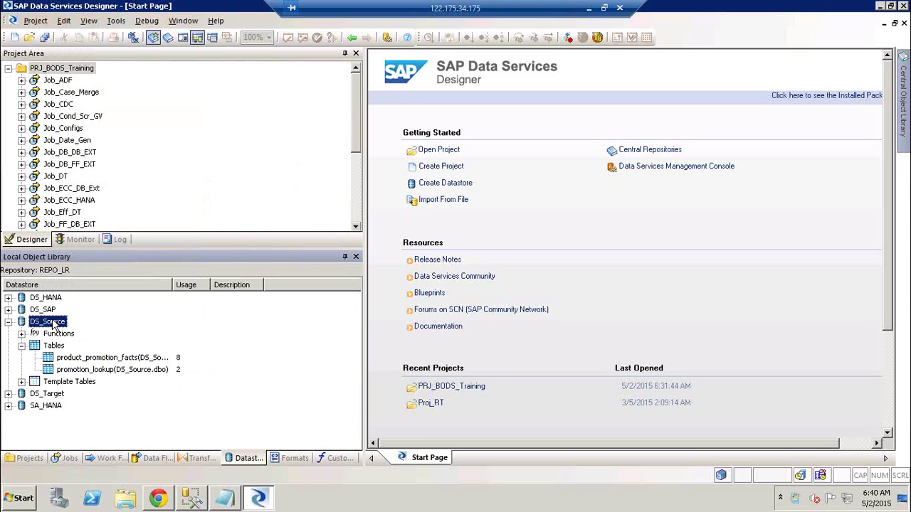
right_click(52, 326)
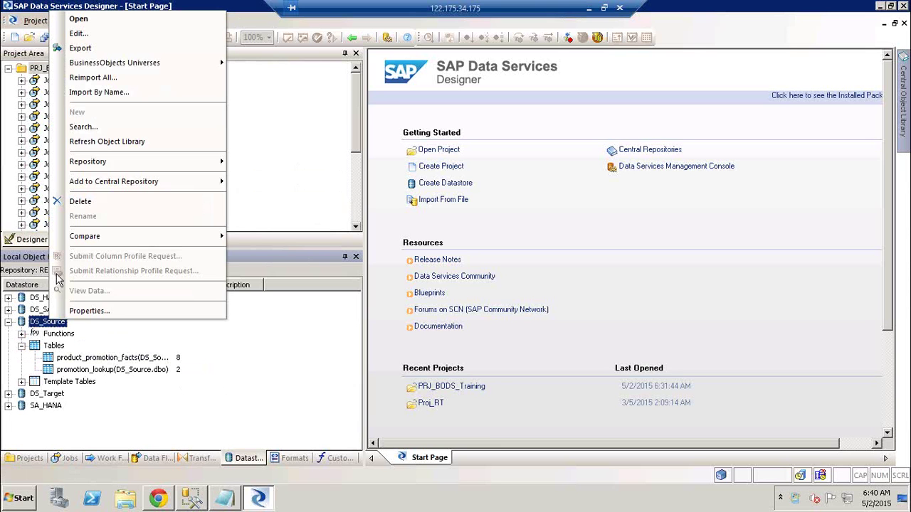
mouse_move(126, 184)
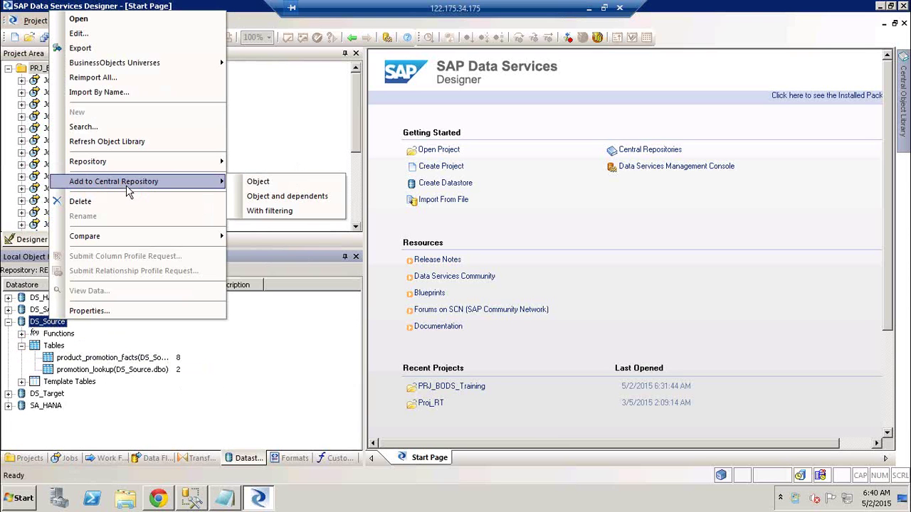
left_click(258, 184)
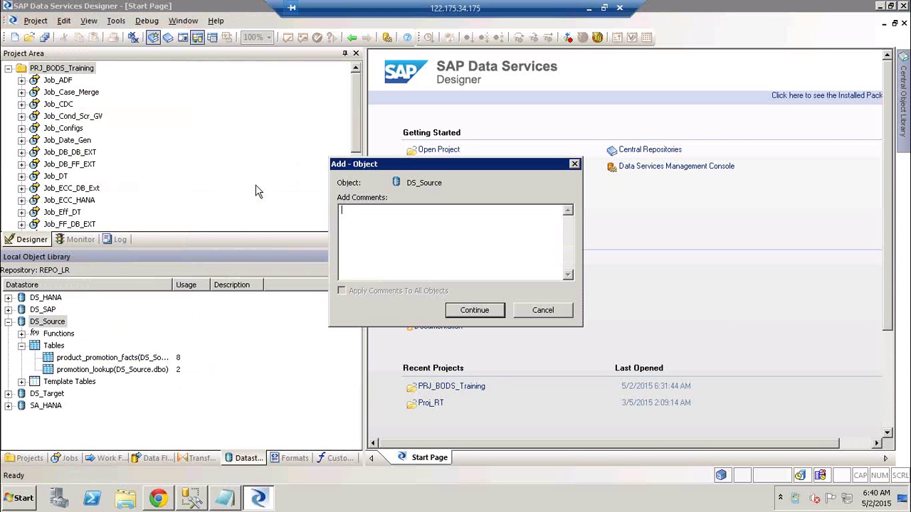
- Comment with an author line and 'Desc:- Initial load of Data store to the CR with Objects', then continue
type("Autjho")
key("BackSpace")
key("BackSpace")
key("BackSpace")
type("hor:- Rakesh")
key("Return")
type("Desc:- I")
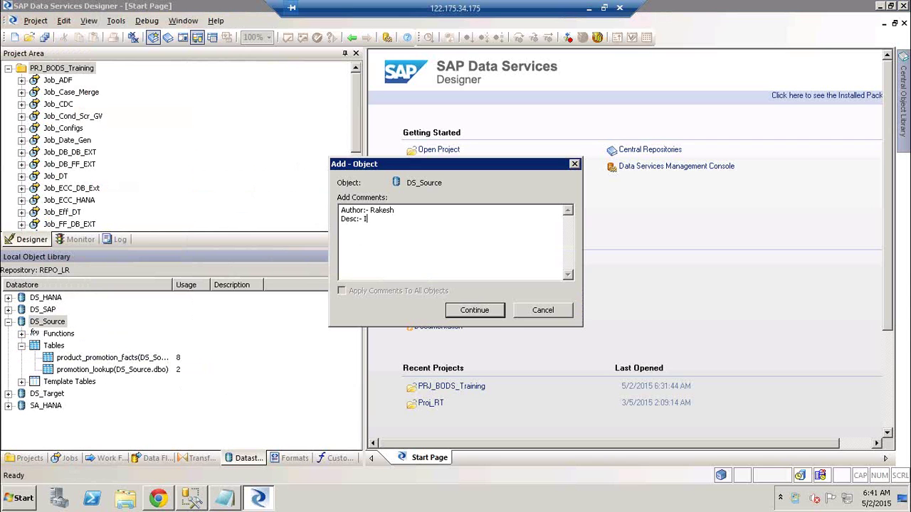
type("nitial load of Data store to the CR with Obje")
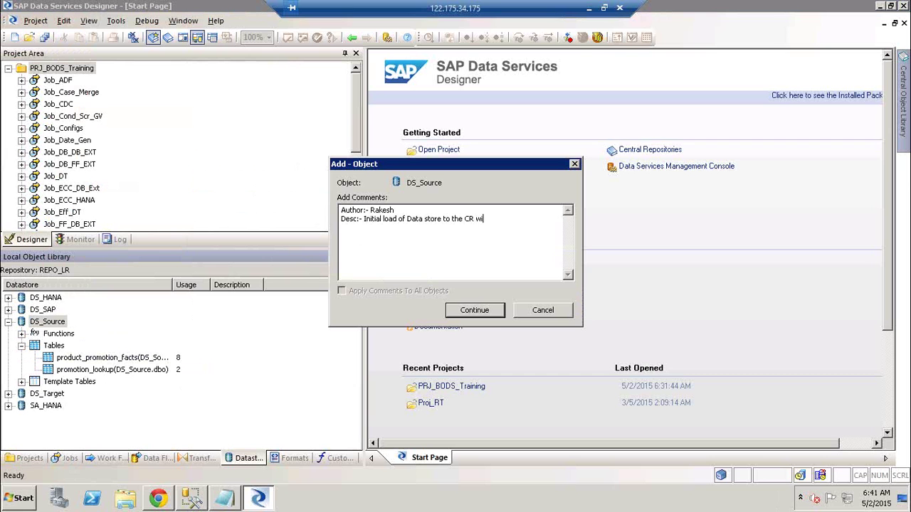
type("cts")
left_click(476, 311)
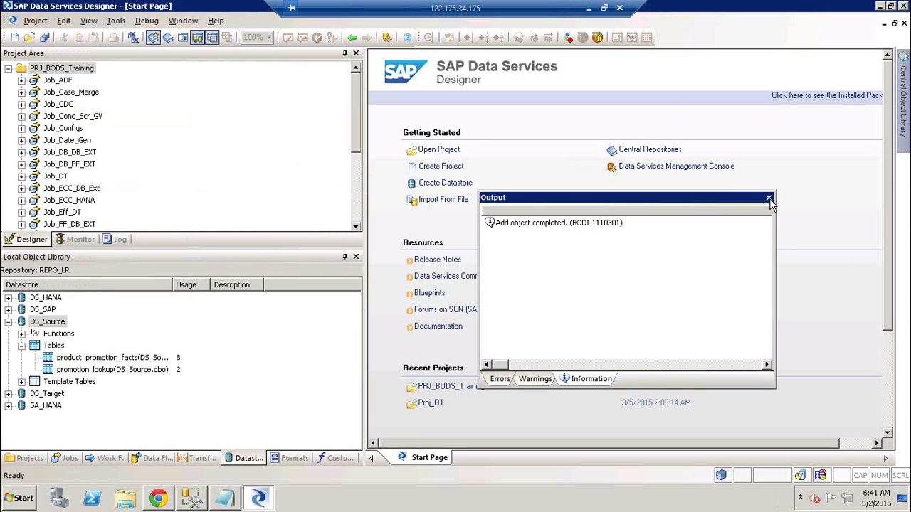
- Close the output report and check DS_Source's Tables and Template Tables in the Central Object Library
left_click(769, 197)
mouse_move(906, 82)
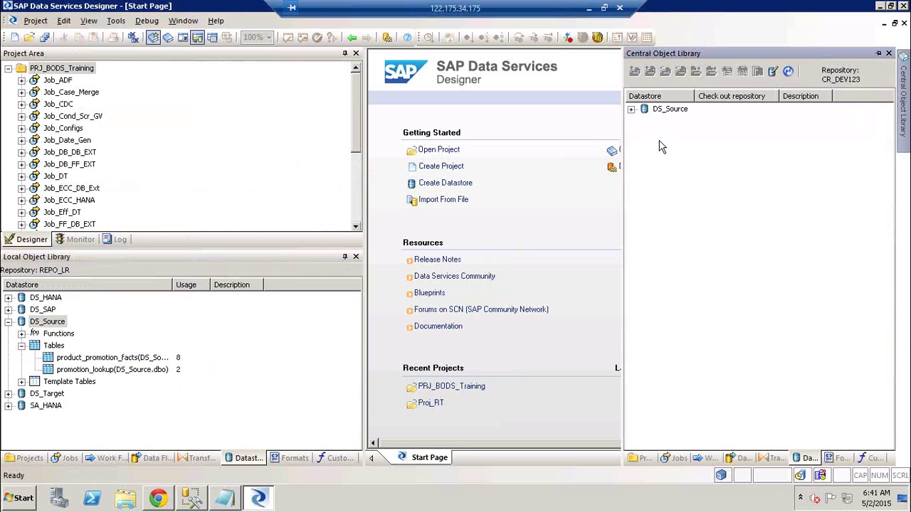
left_click(775, 458)
left_click(809, 457)
left_click(631, 110)
left_click(644, 133)
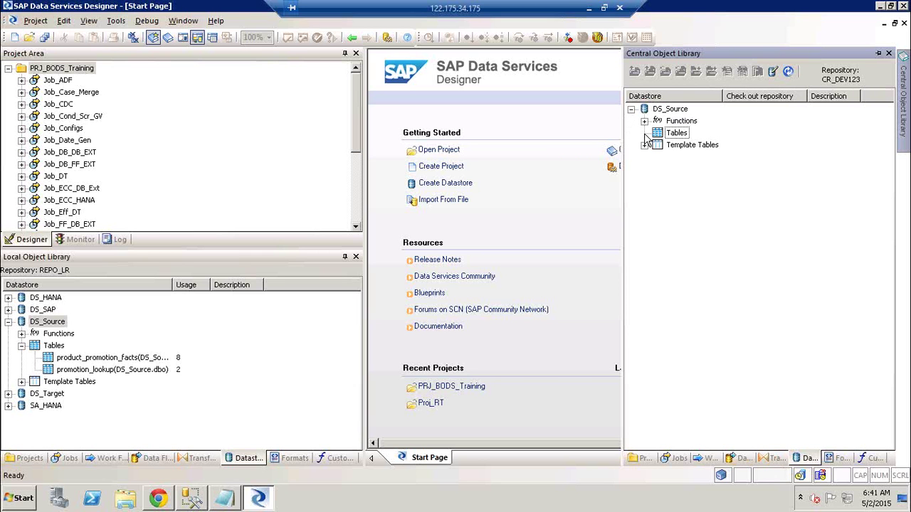
left_click(644, 146)
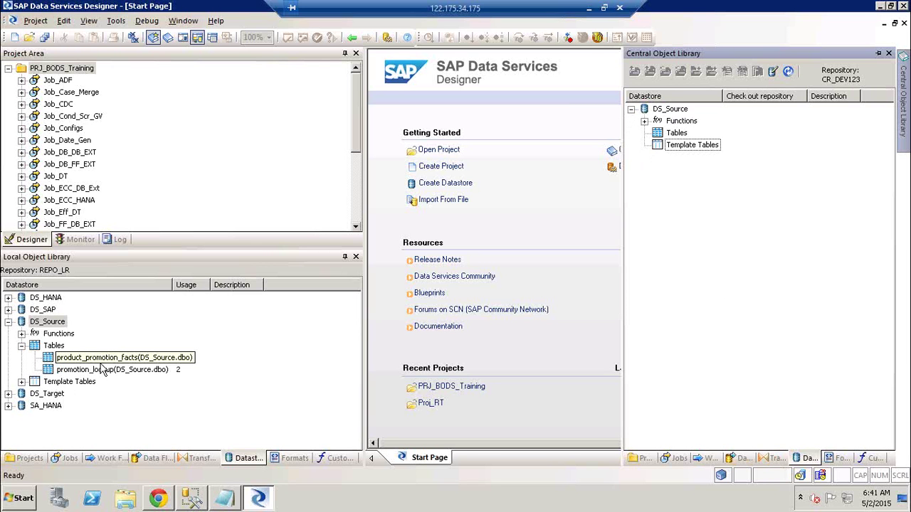
left_click(8, 321)
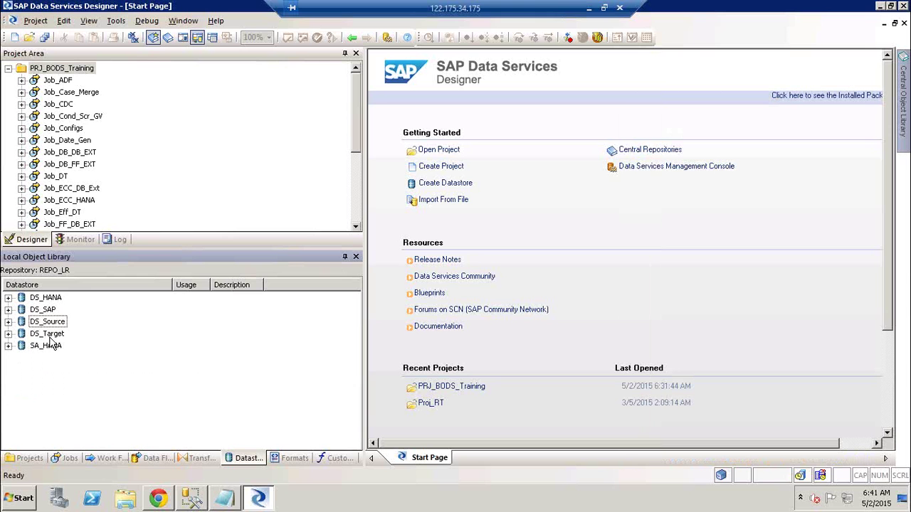
left_click(17, 336)
left_click(9, 334)
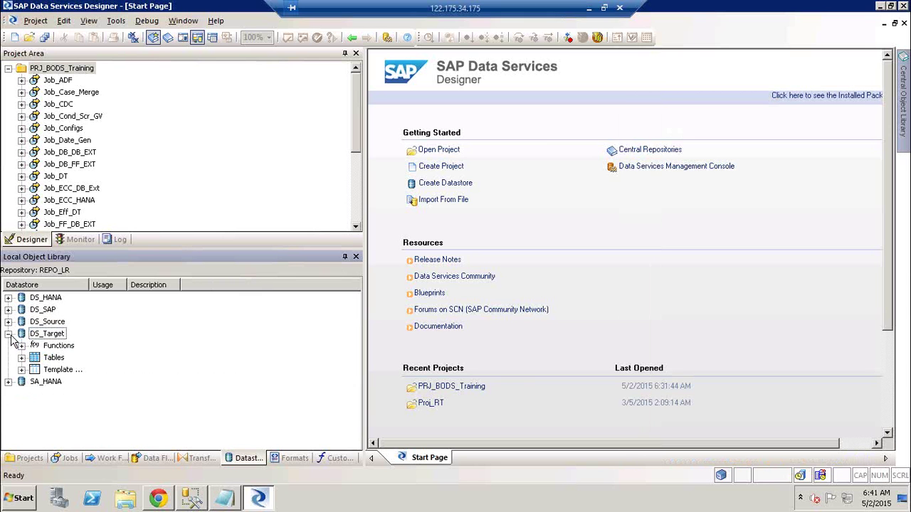
left_click(21, 369)
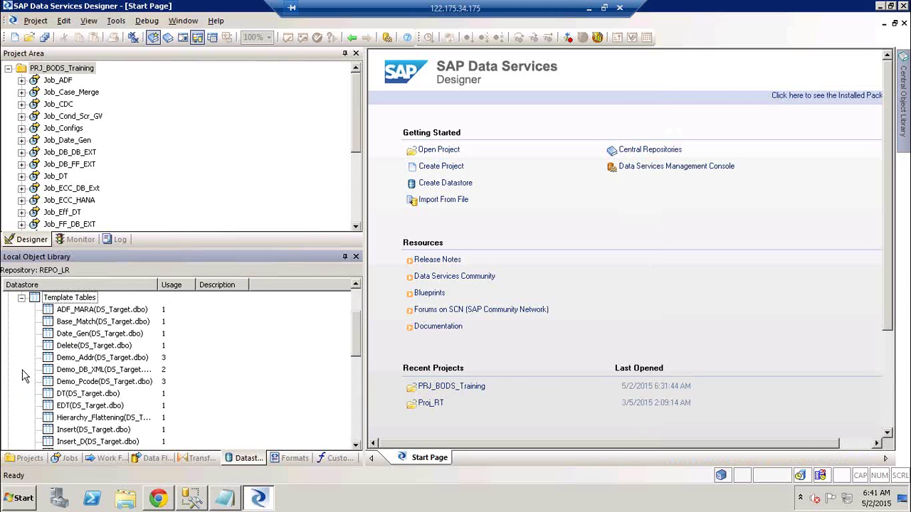
left_click(23, 298)
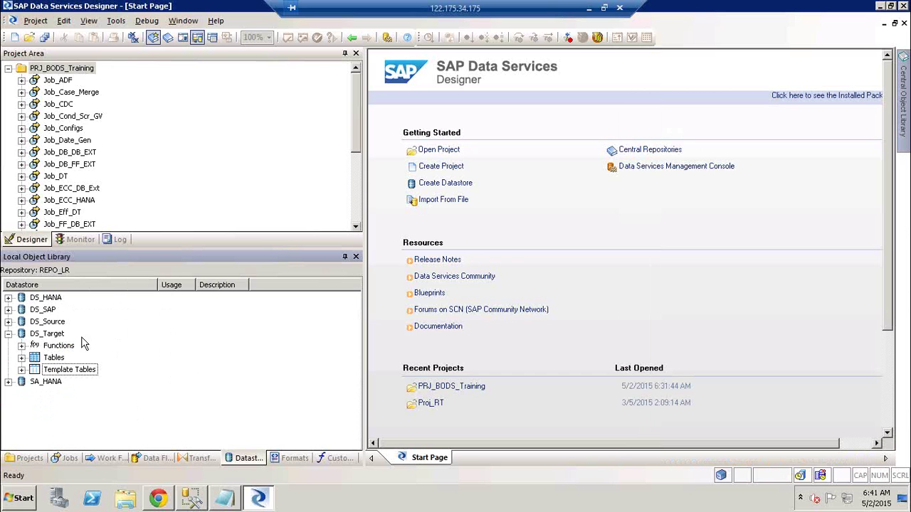
left_click(42, 311)
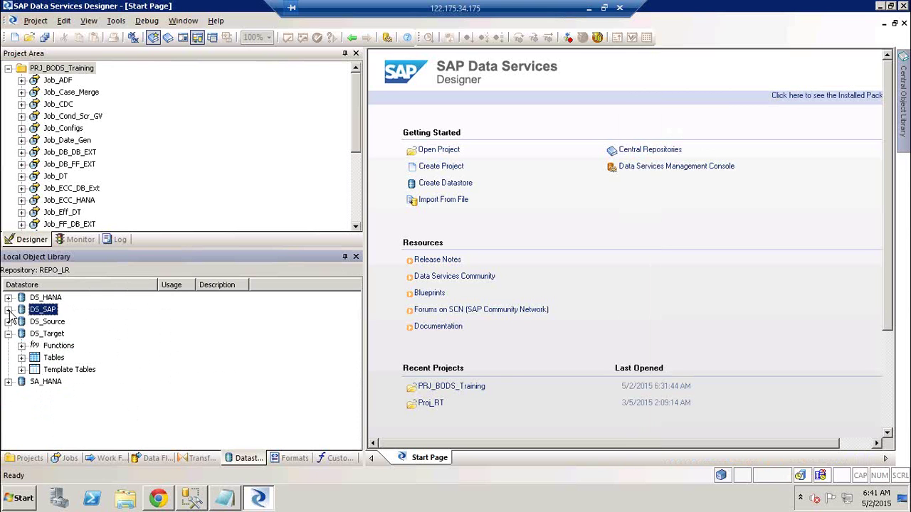
left_click(8, 311)
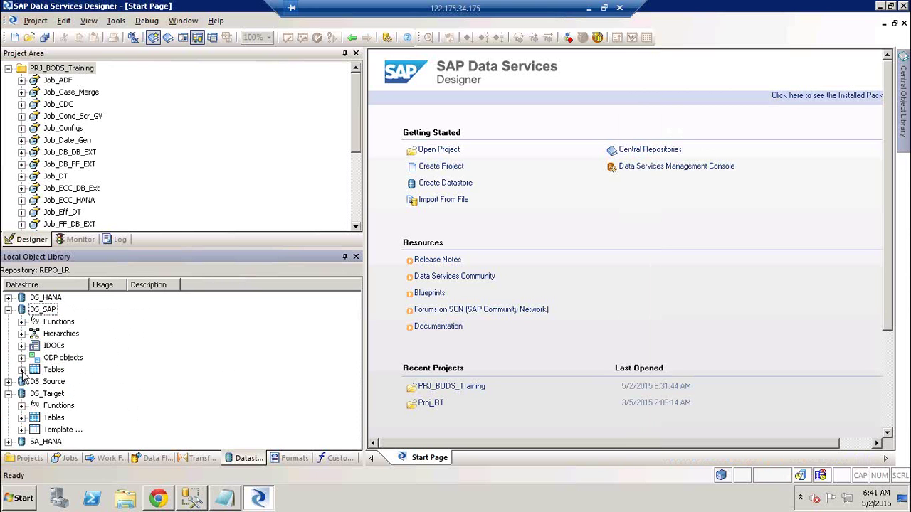
left_click(22, 370)
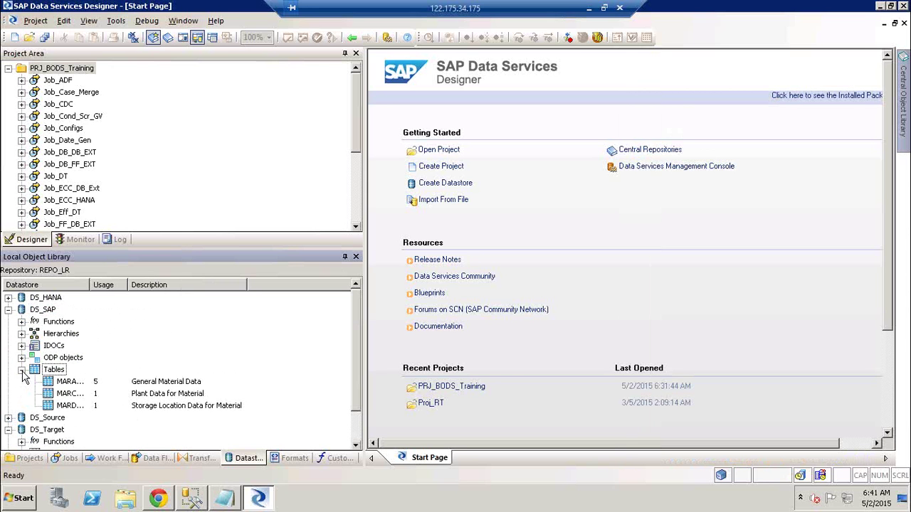
left_click(7, 310)
left_click(41, 310)
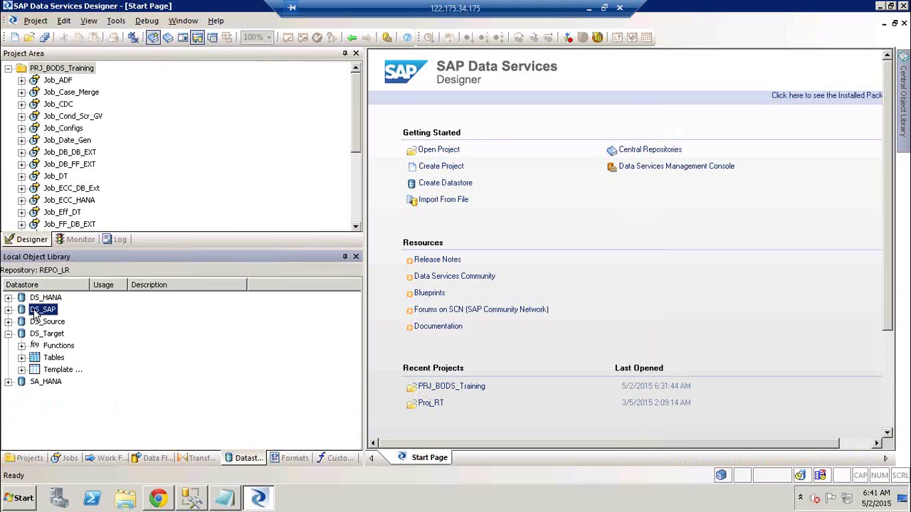
right_click(32, 313)
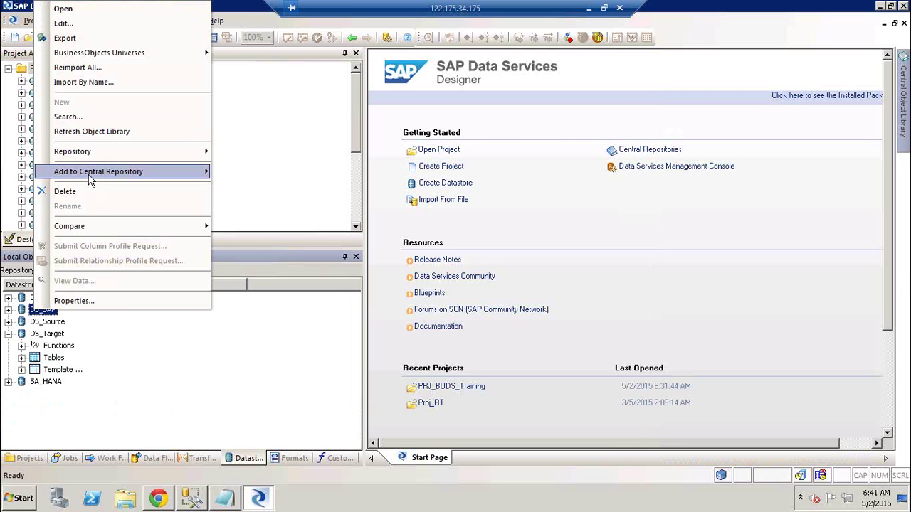
mouse_move(96, 178)
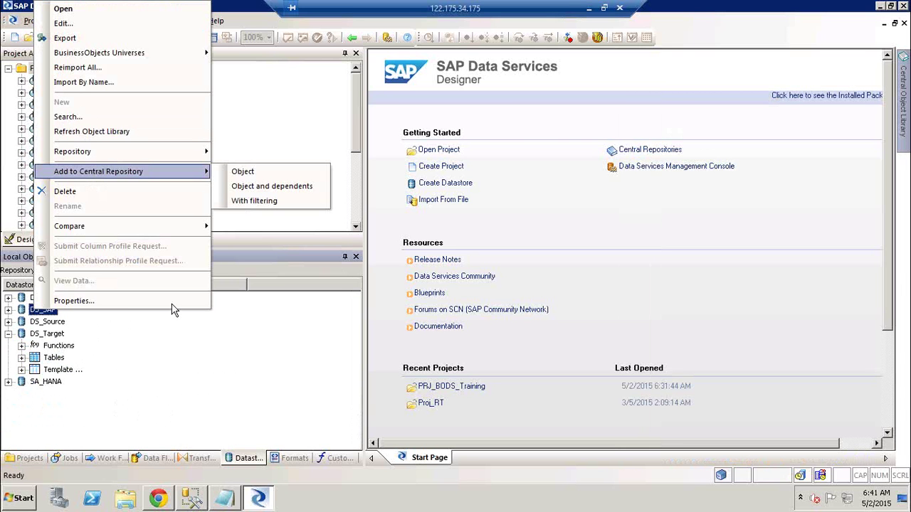
left_click(230, 430)
left_click(50, 322)
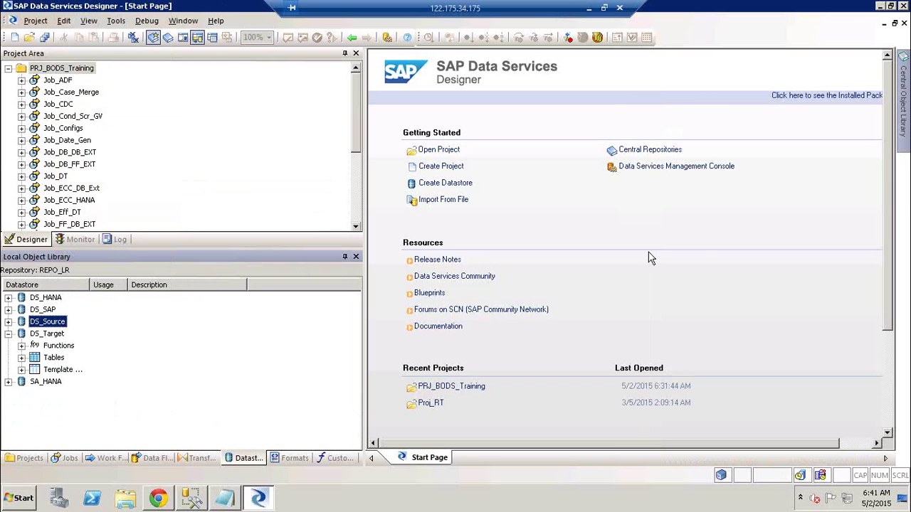
mouse_move(904, 96)
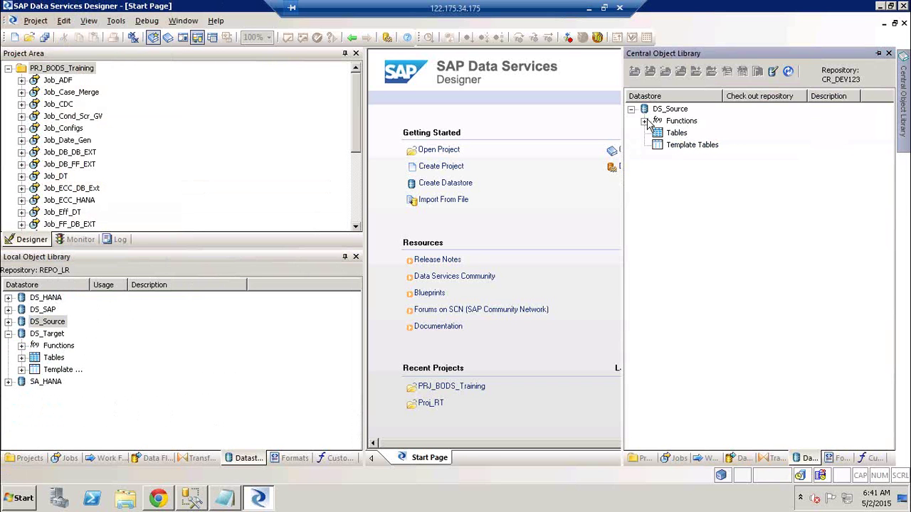
right_click(57, 324)
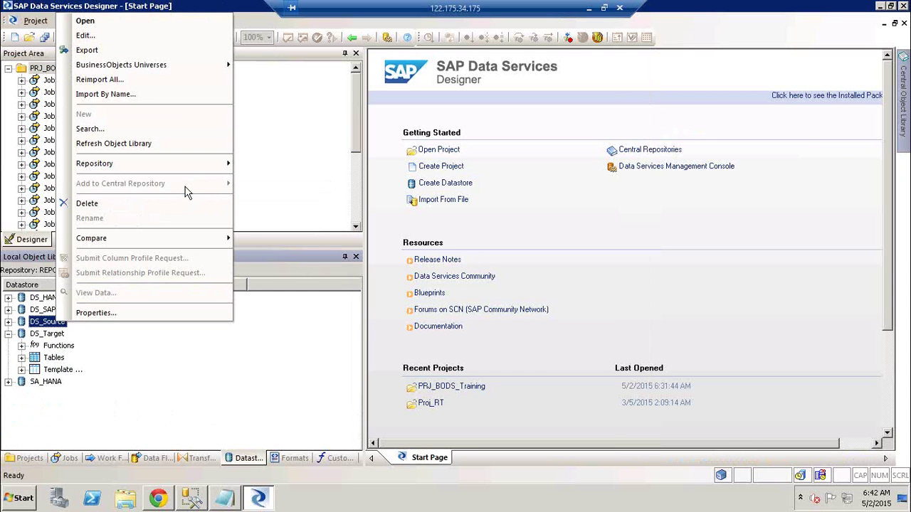
left_click(159, 378)
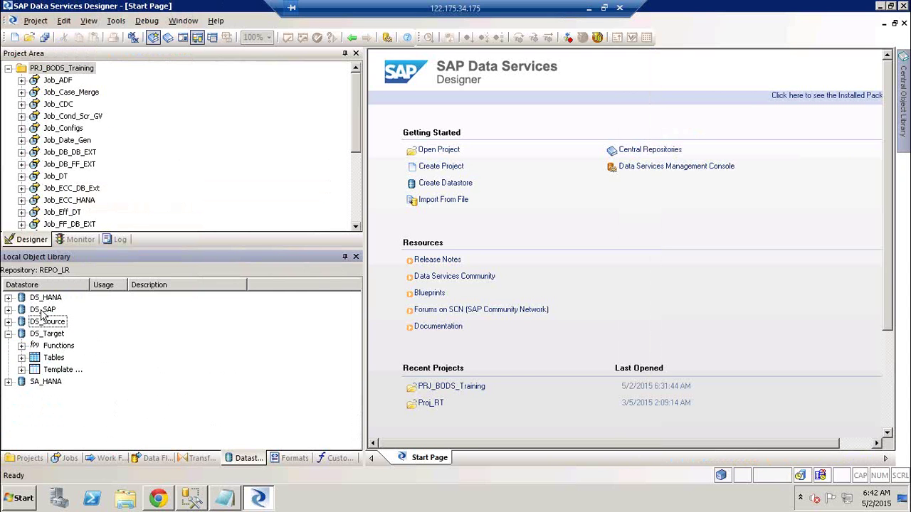
left_click(43, 311)
- Add DS_SAP with dependents, applying an author line and 'Adding DS with deps' to all objects
right_click(43, 313)
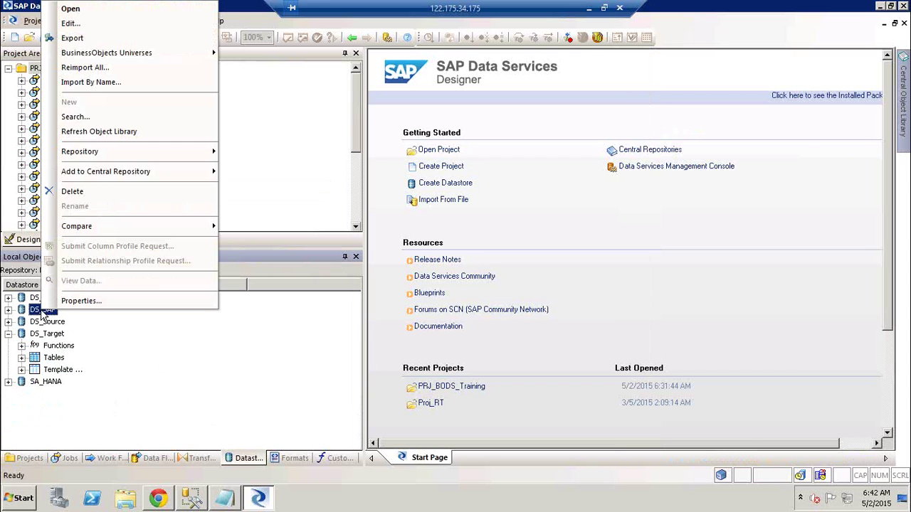
mouse_move(125, 174)
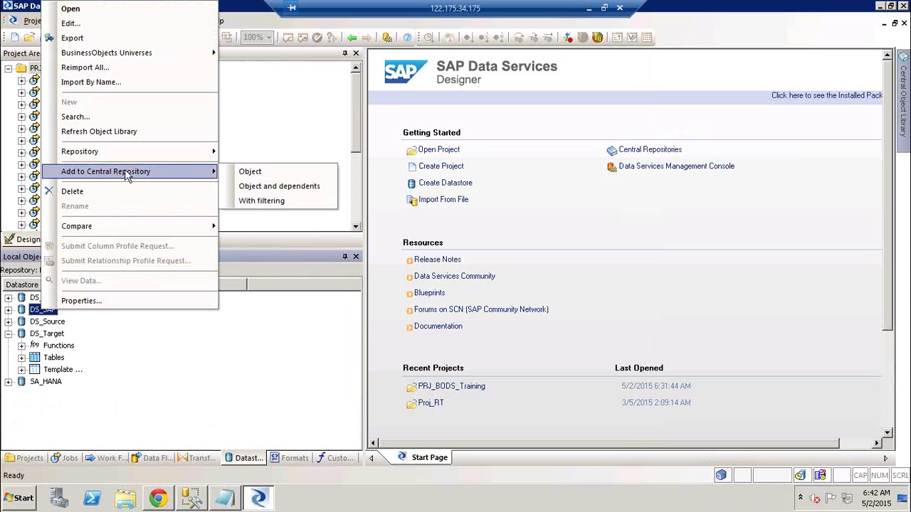
left_click(292, 189)
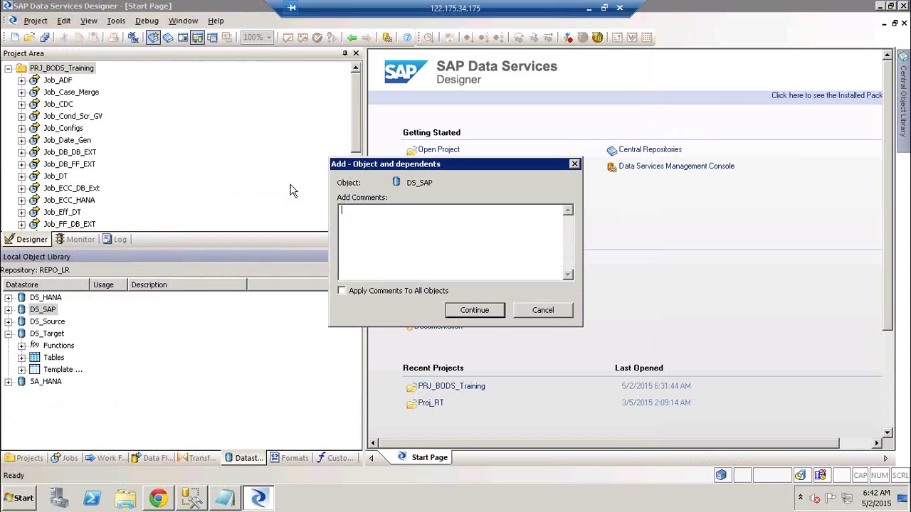
left_click(401, 291)
type("Author:- Rakesh")
key("Return")
type("Adding DS")
type(" w")
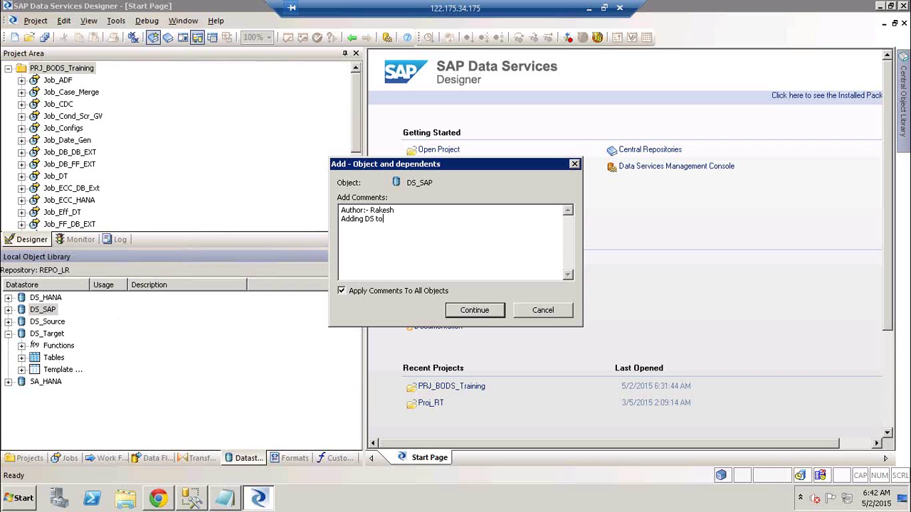
type("ith deps")
left_click(487, 313)
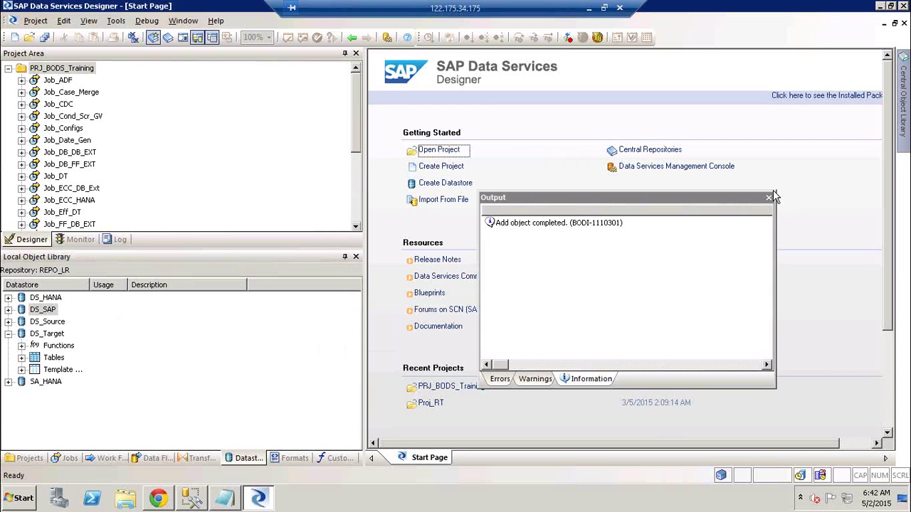
left_click(769, 197)
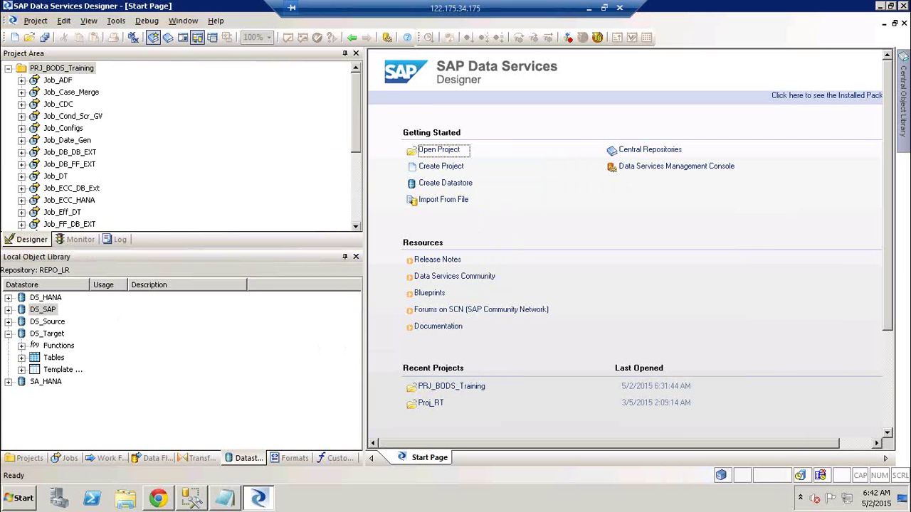
left_click(904, 104)
left_click(631, 121)
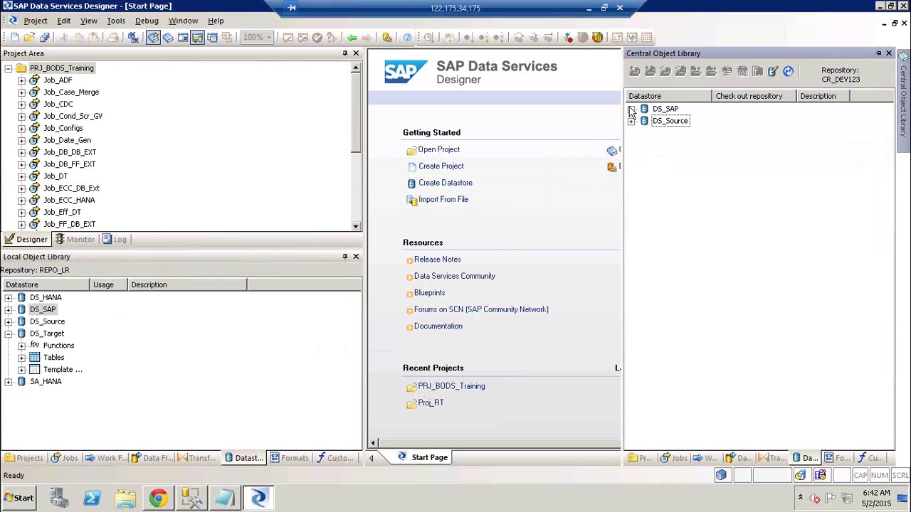
left_click(630, 109)
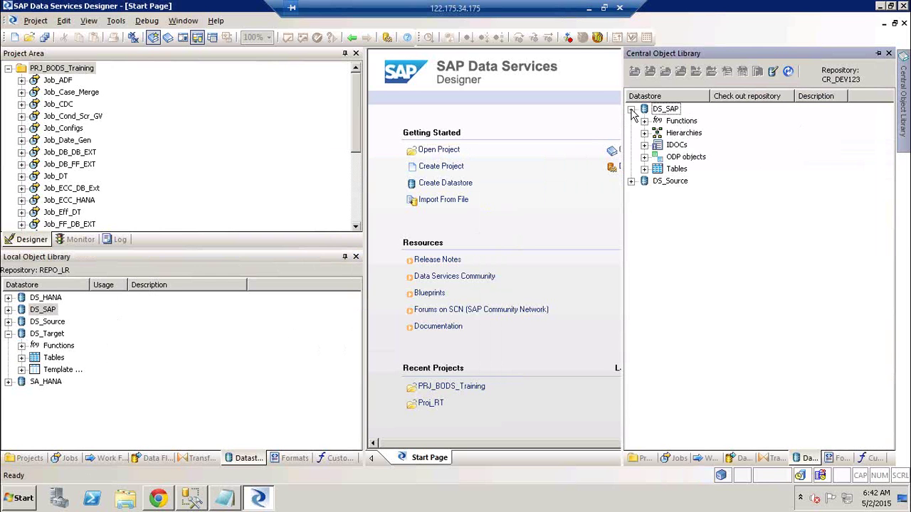
left_click(644, 169)
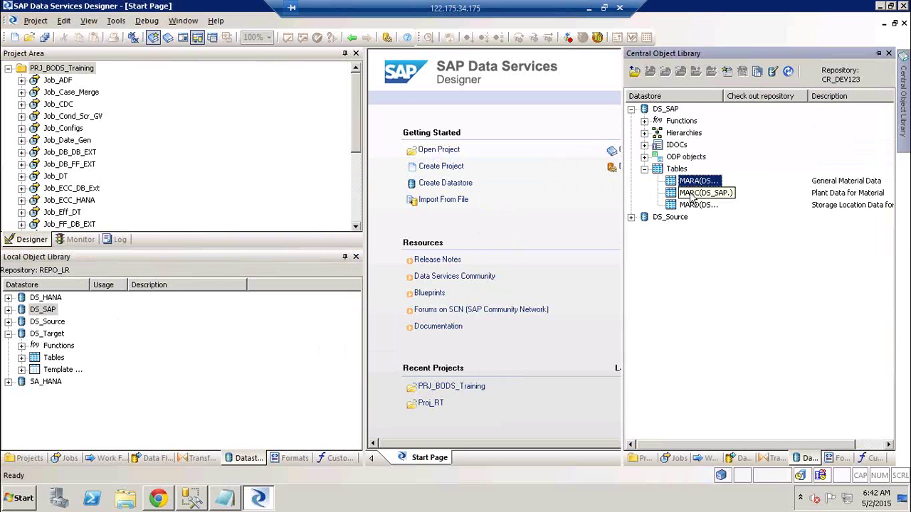
left_click(698, 193)
left_click(695, 206)
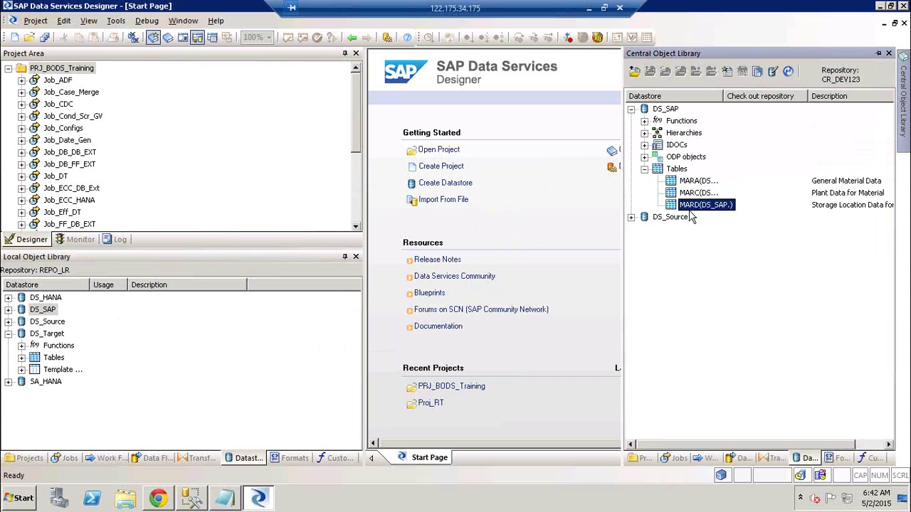
left_click(7, 310)
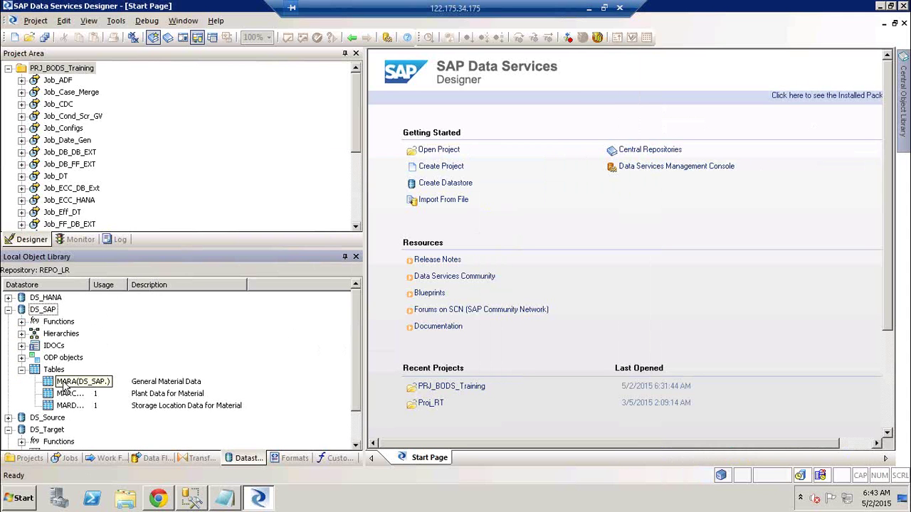
left_click(68, 395)
left_click(69, 406)
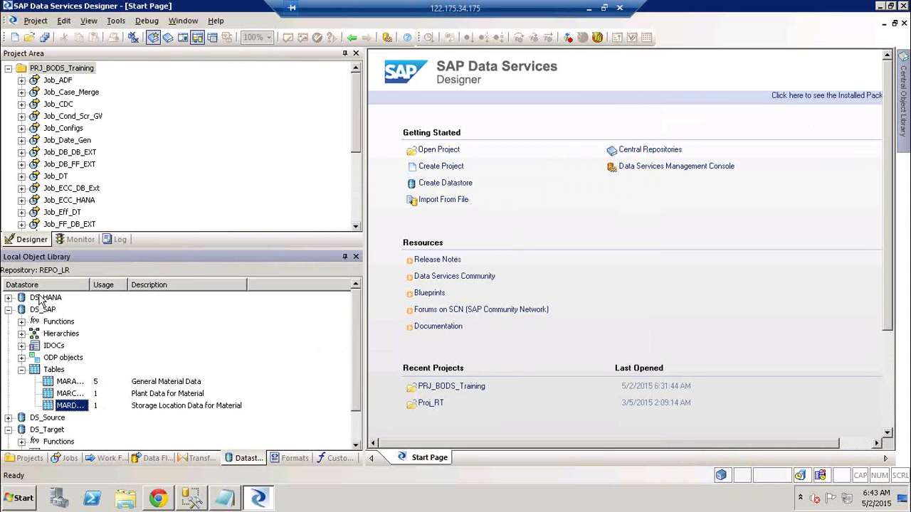
left_click(8, 310)
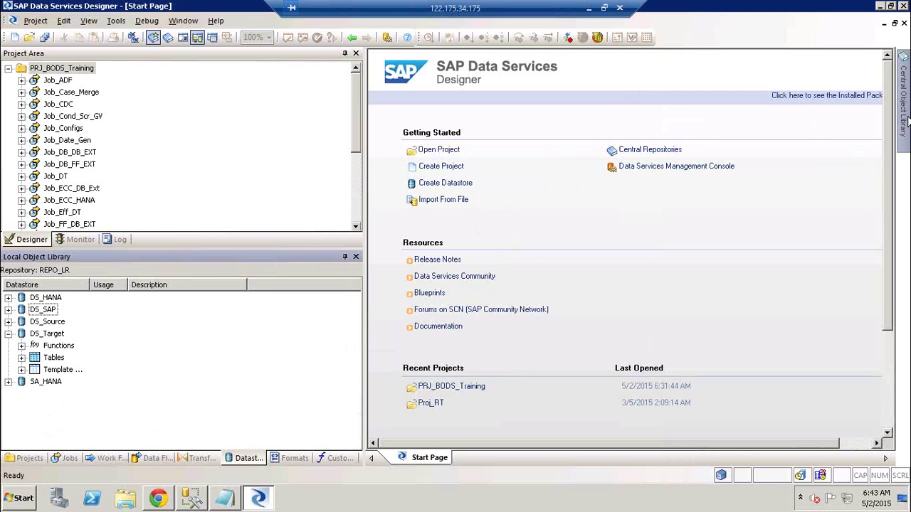
mouse_move(907, 121)
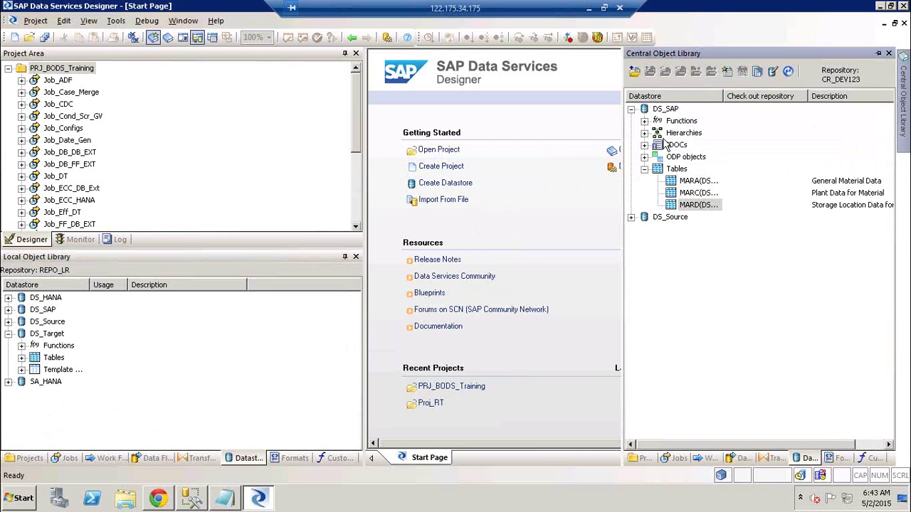
left_click(631, 109)
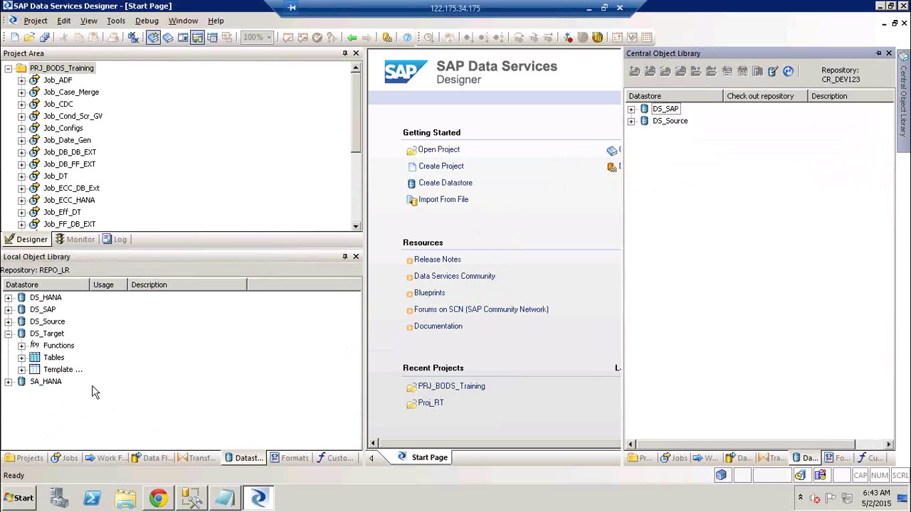
left_click(8, 335)
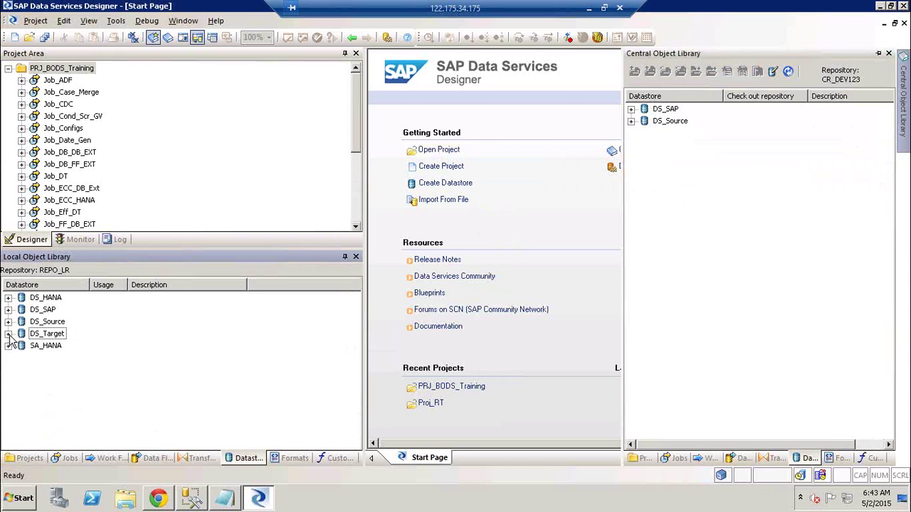
left_click(8, 334)
left_click(22, 370)
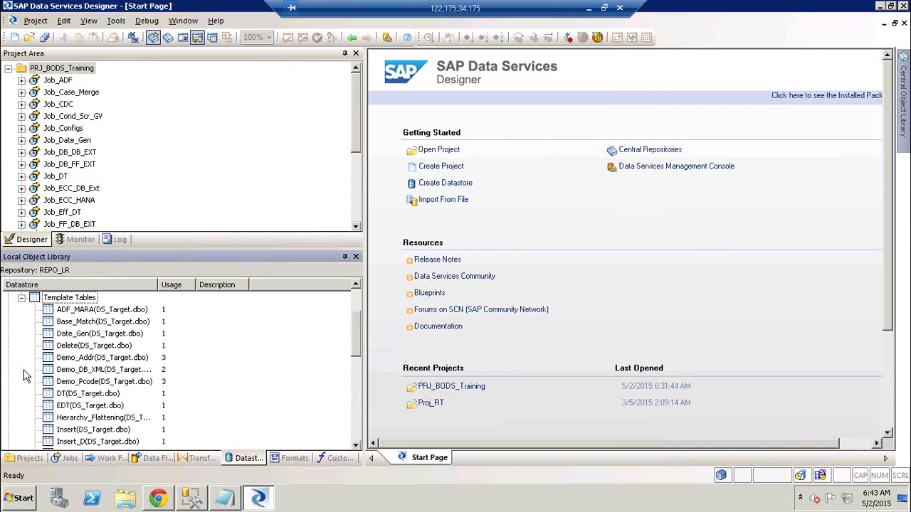
left_click(22, 299)
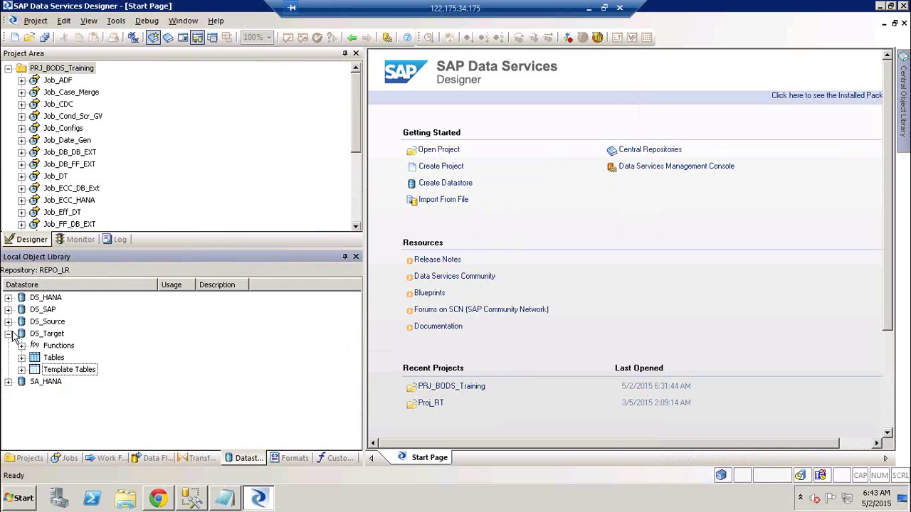
left_click(9, 334)
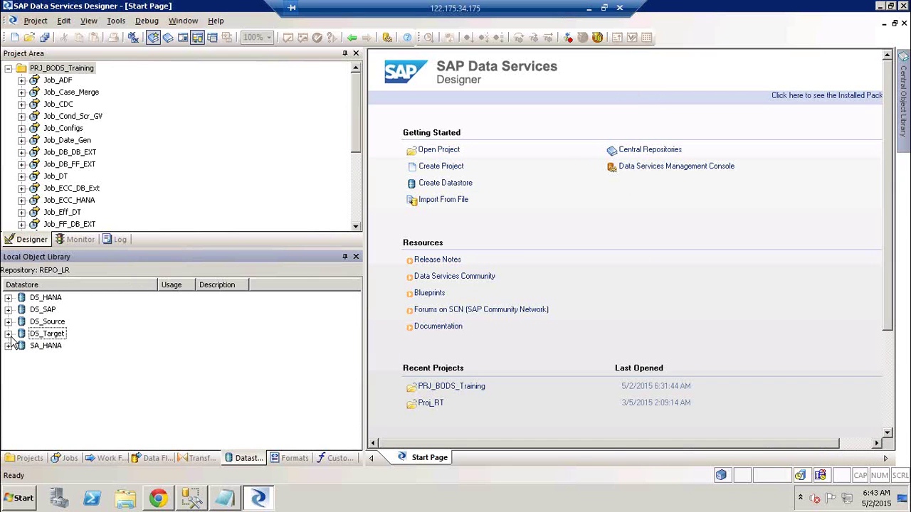
left_click(56, 339)
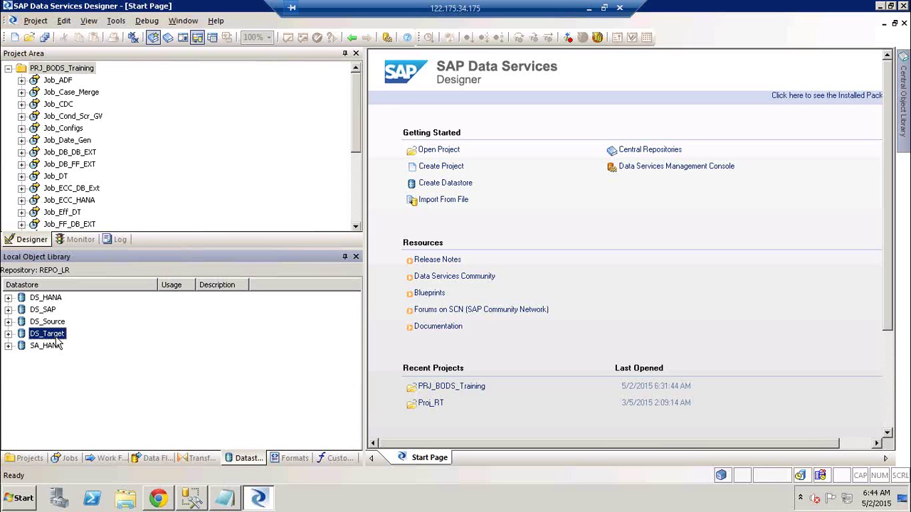
- Start adding DS_Target With filtering and expand its datastores and tables list
right_click(57, 340)
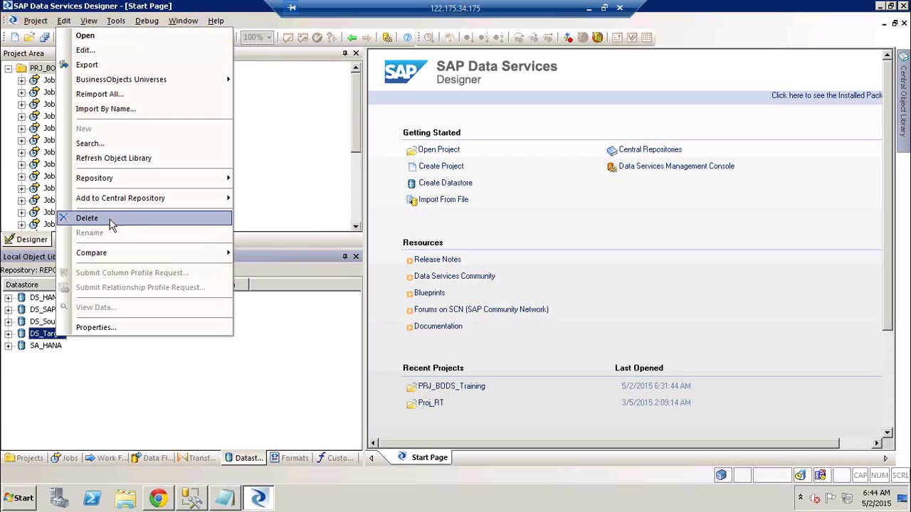
mouse_move(132, 202)
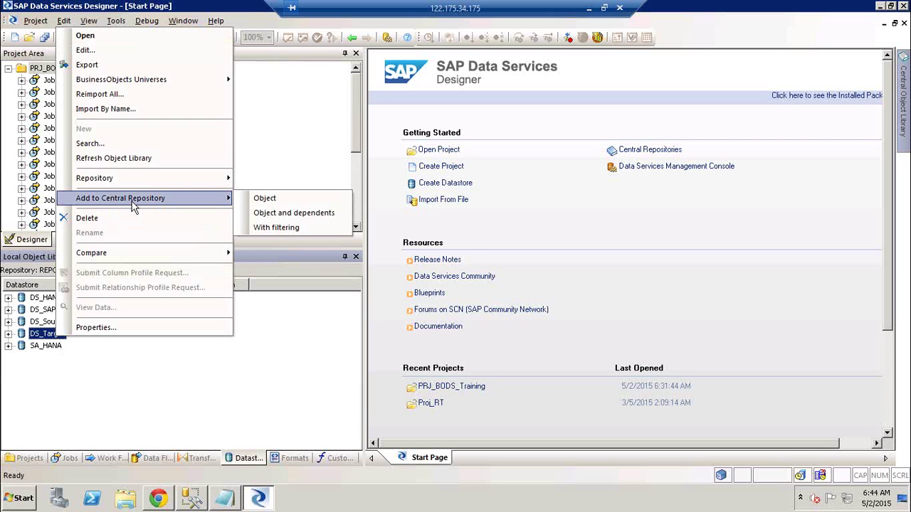
left_click(306, 228)
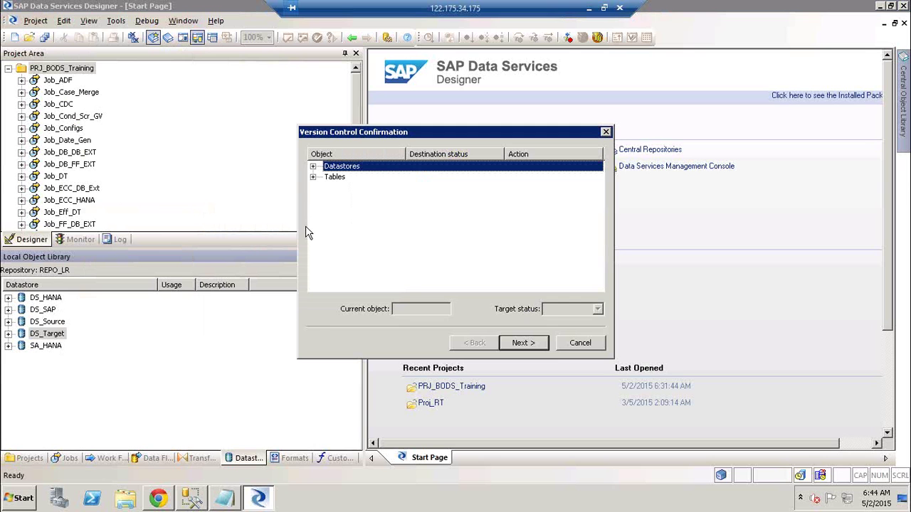
left_click(313, 166)
left_click(313, 187)
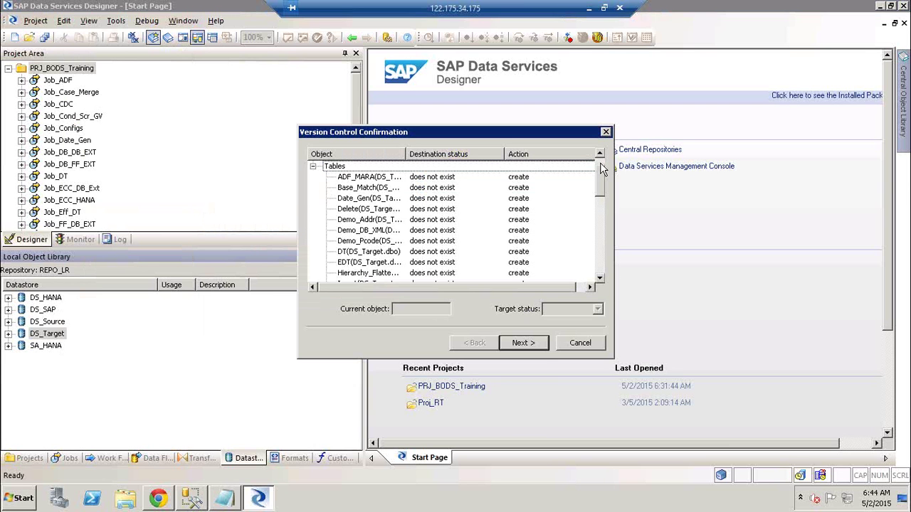
scroll(601, 168, "up", 1)
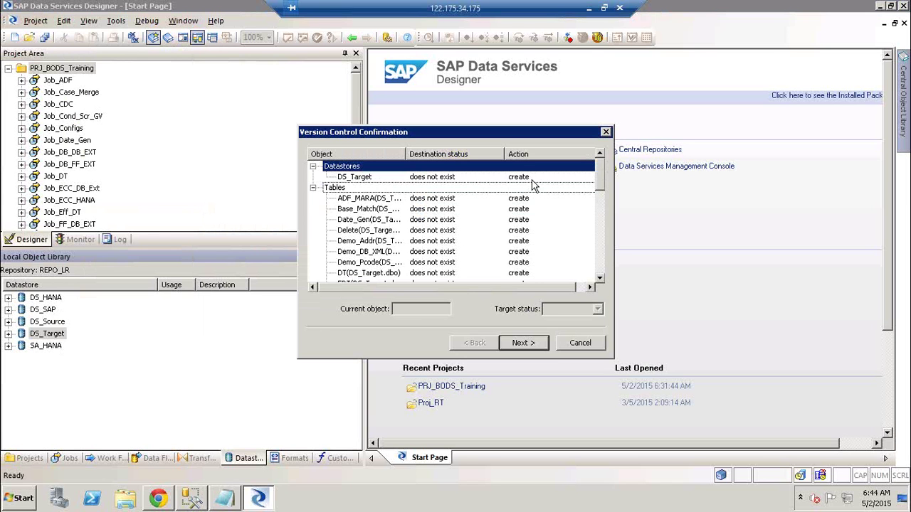
- Keep DS_Target set to create, exclude table ADF_MARA, and advance to the datastore options
left_click(364, 178)
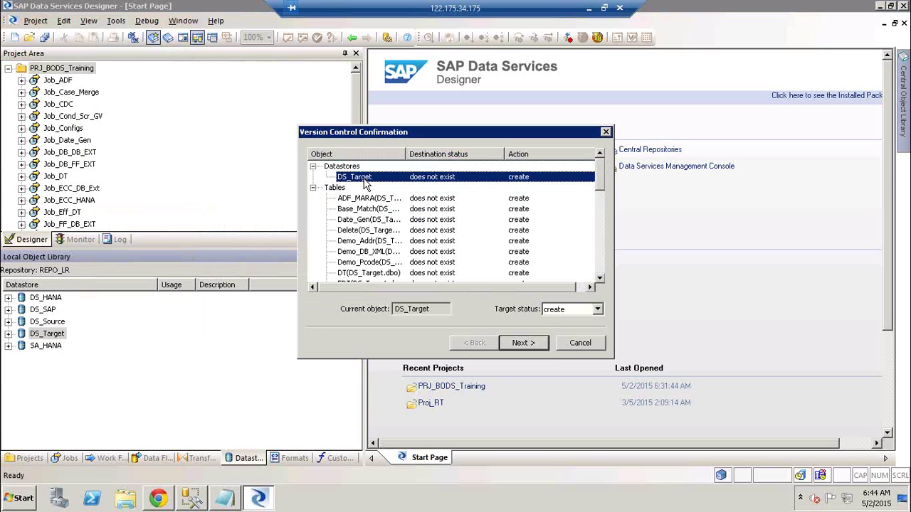
left_click(599, 313)
left_click(600, 318)
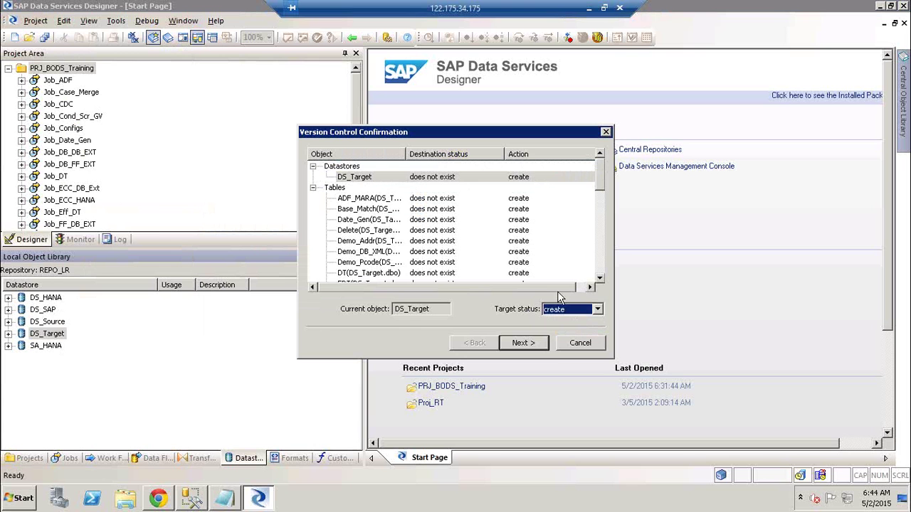
left_click(352, 201)
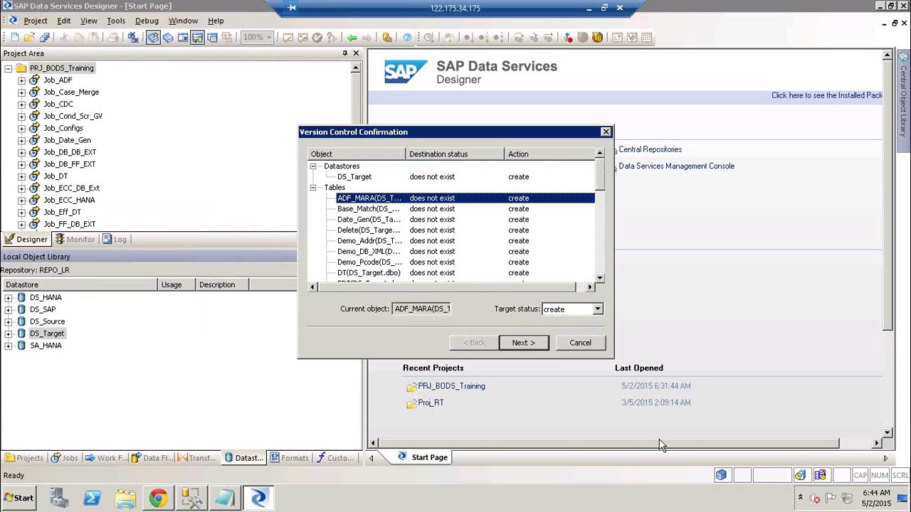
left_click(599, 314)
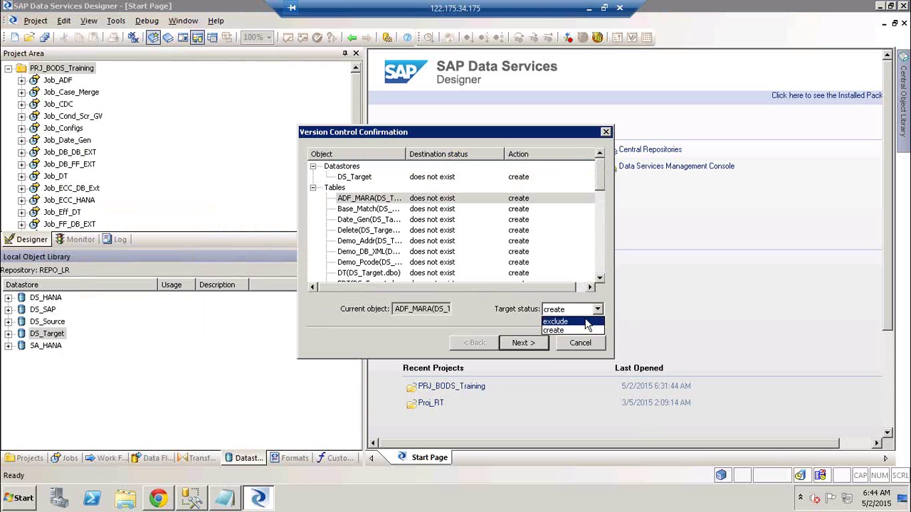
left_click(589, 321)
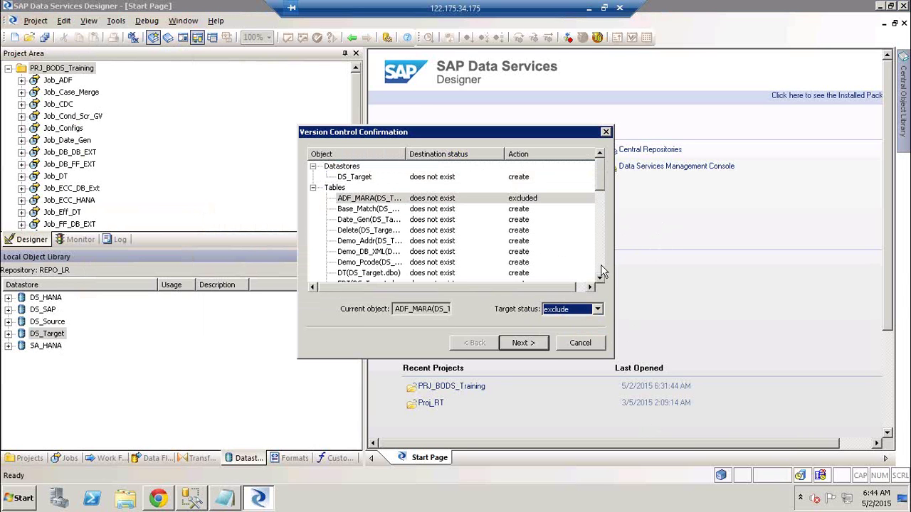
left_click(600, 270)
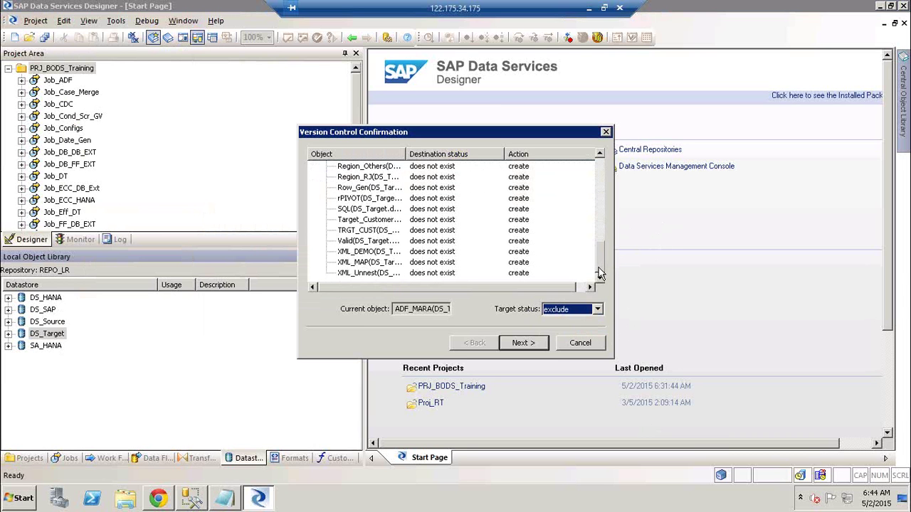
left_click_drag(600, 270, 601, 170)
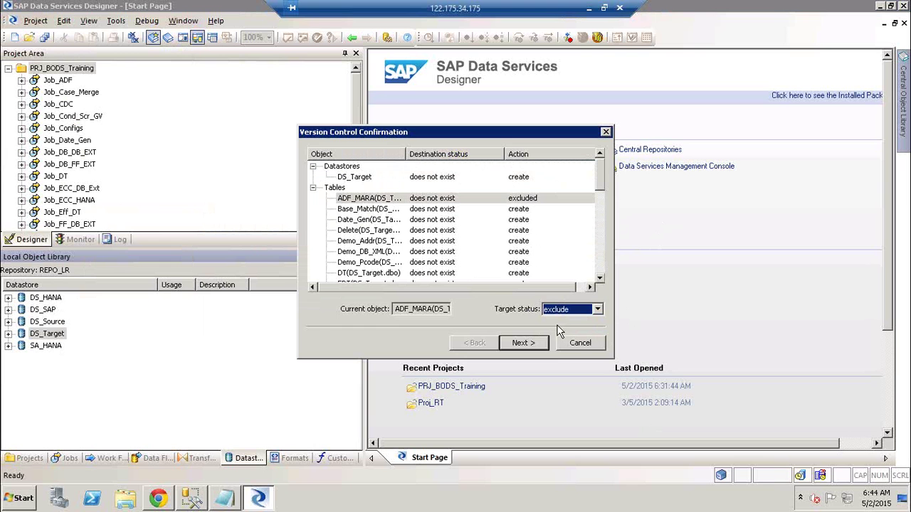
left_click(525, 342)
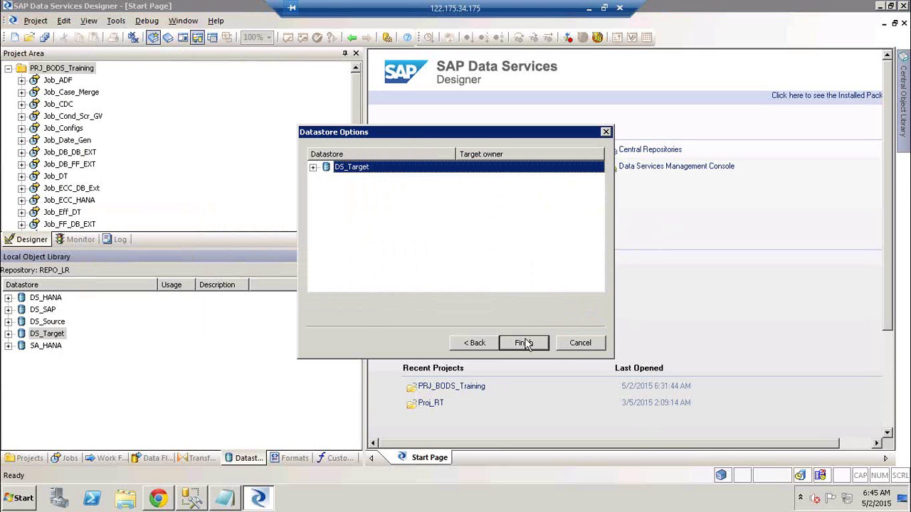
left_click(313, 168)
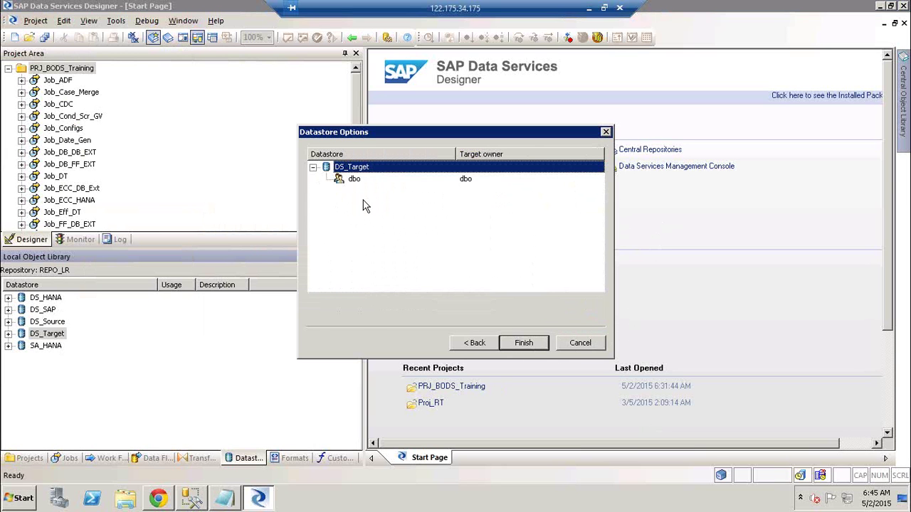
- Finish with an author line and 'Added wtih Filters' comment applied to all objects, then close the output
left_click(524, 344)
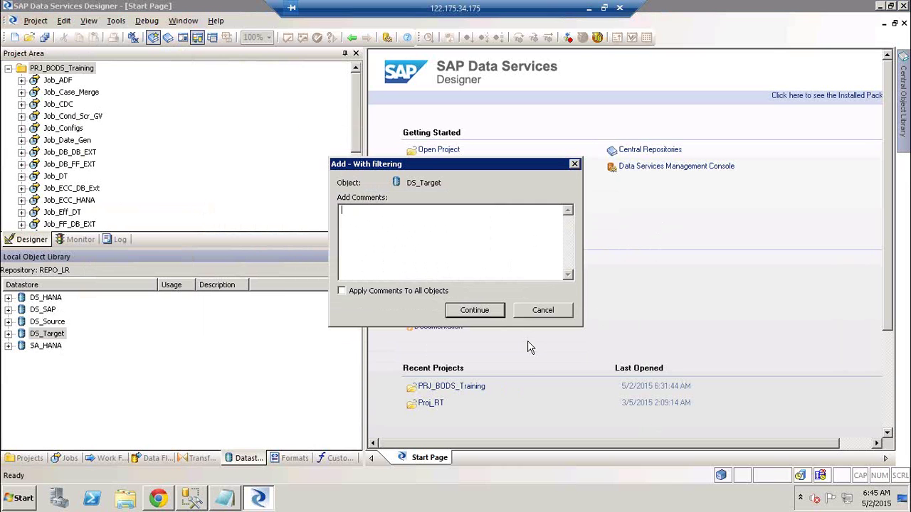
left_click(402, 294)
left_click(373, 250)
type("Author:- Rakesh")
key("Return")
key("Return")
type("Addw")
key("BackSpace")
type("ed wtih Filters")
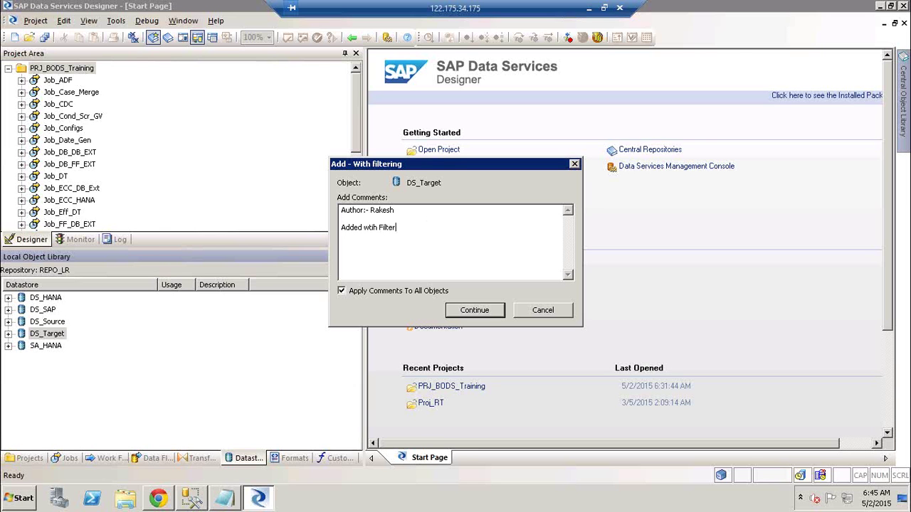
left_click(491, 308)
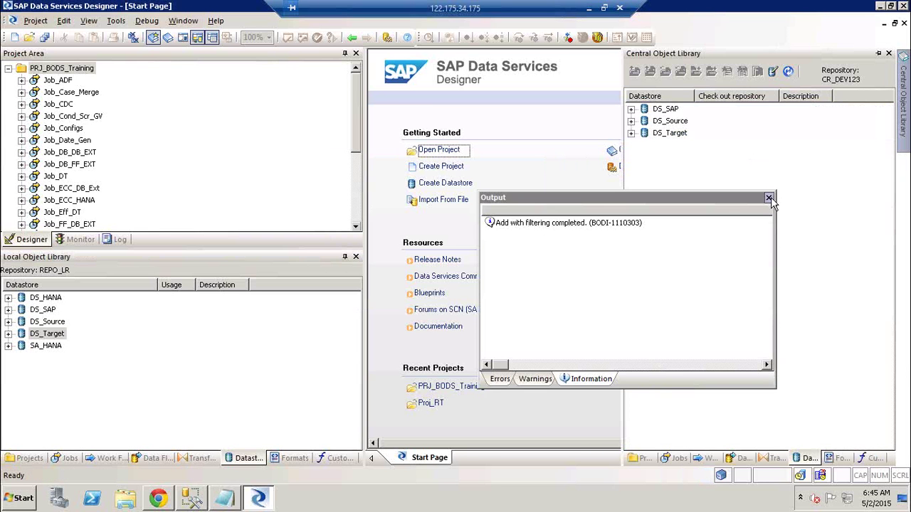
left_click(769, 197)
- Show local DS_Target template tables including ADF_MARA, collapse central DS_Target, then switch to Excel
left_click(631, 133)
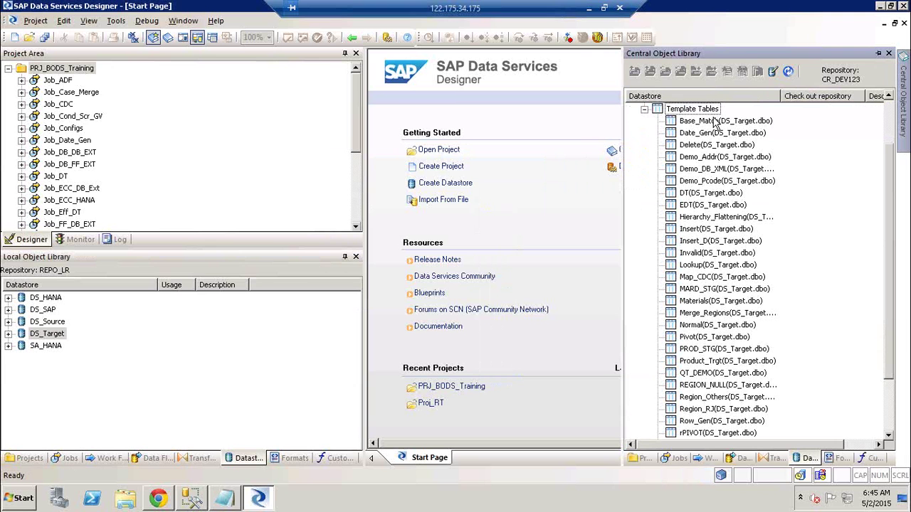
left_click(8, 334)
left_click(20, 371)
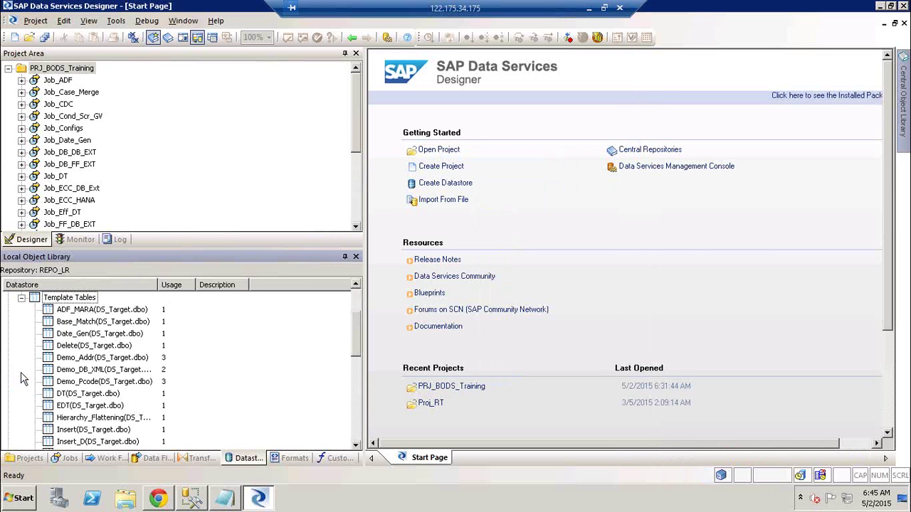
left_click(99, 313)
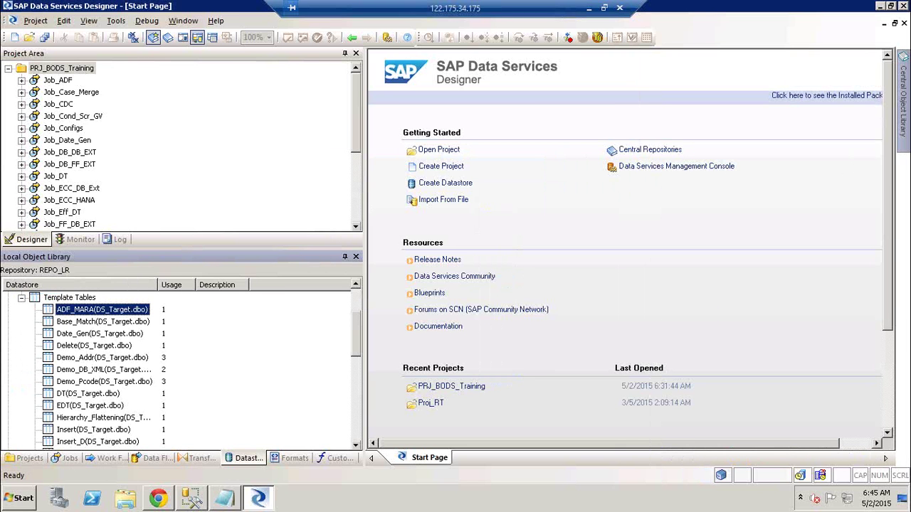
mouse_move(905, 132)
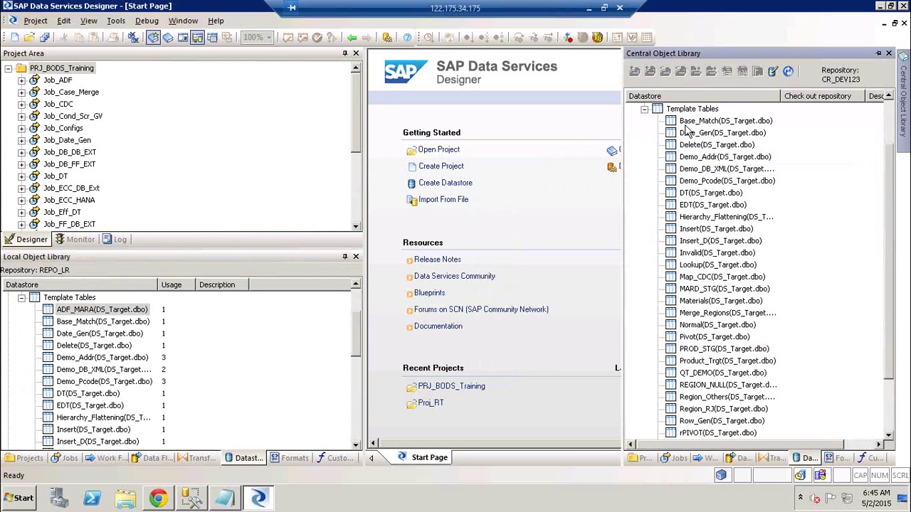
left_click(644, 110)
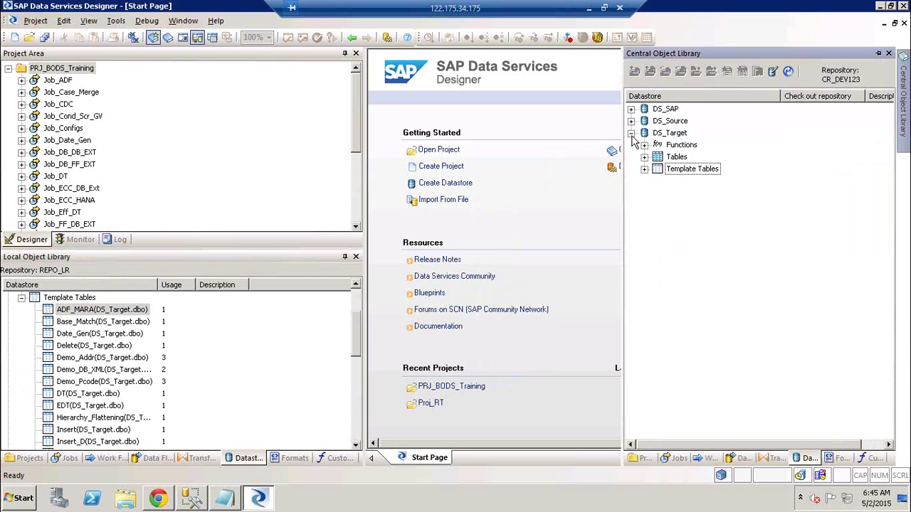
left_click(630, 134)
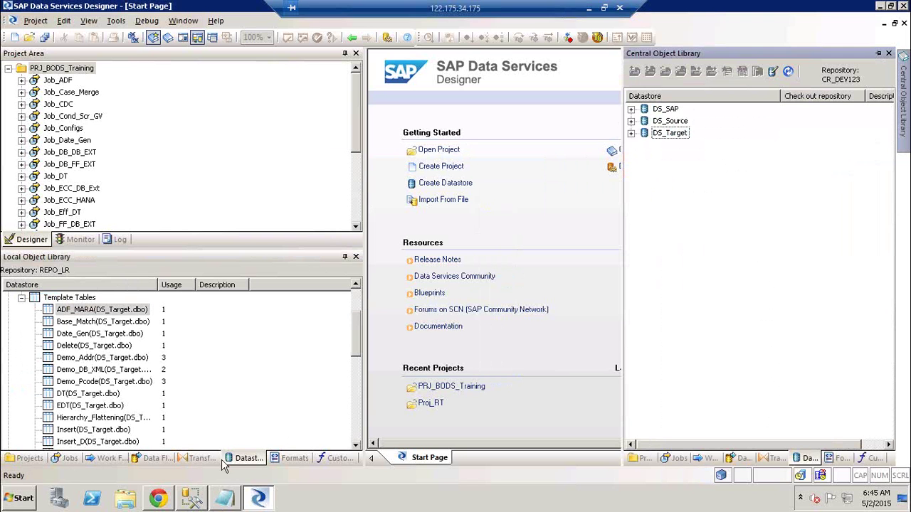
left_click(589, 9)
- Explain the diagram's Admin, DEV repository, CPR arrows and QA/T1 AP boxes, then return to Designer
left_click(166, 325)
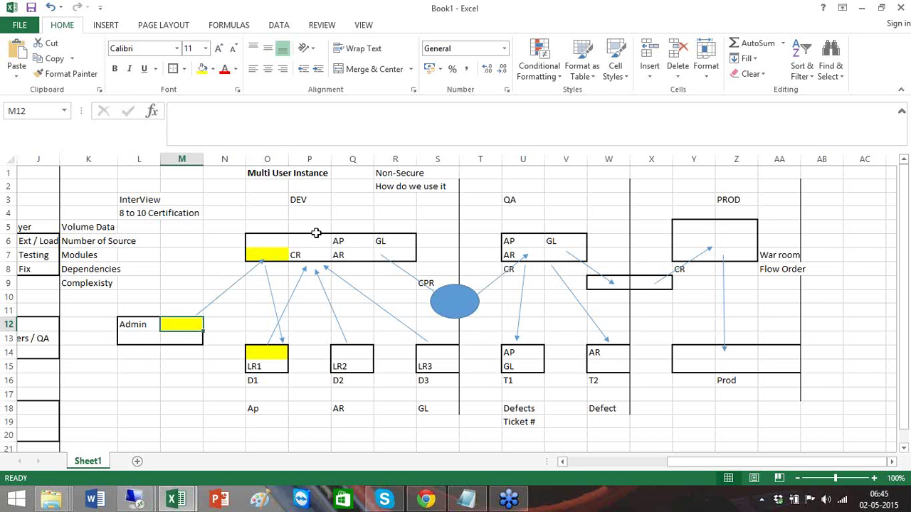
left_click(314, 239)
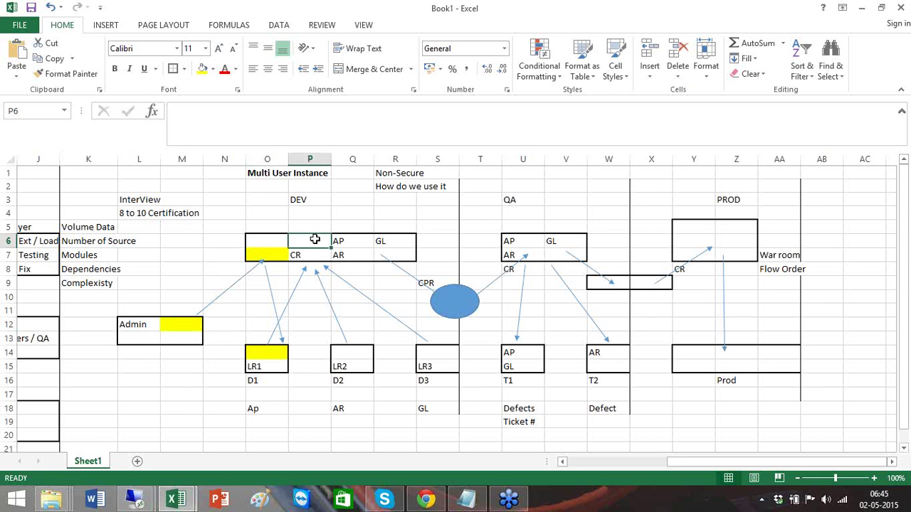
left_click(396, 255)
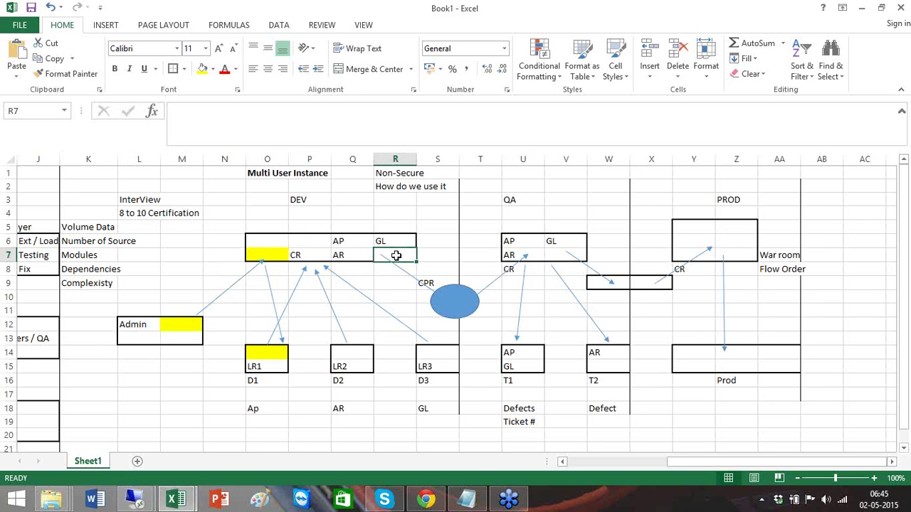
left_click(459, 304)
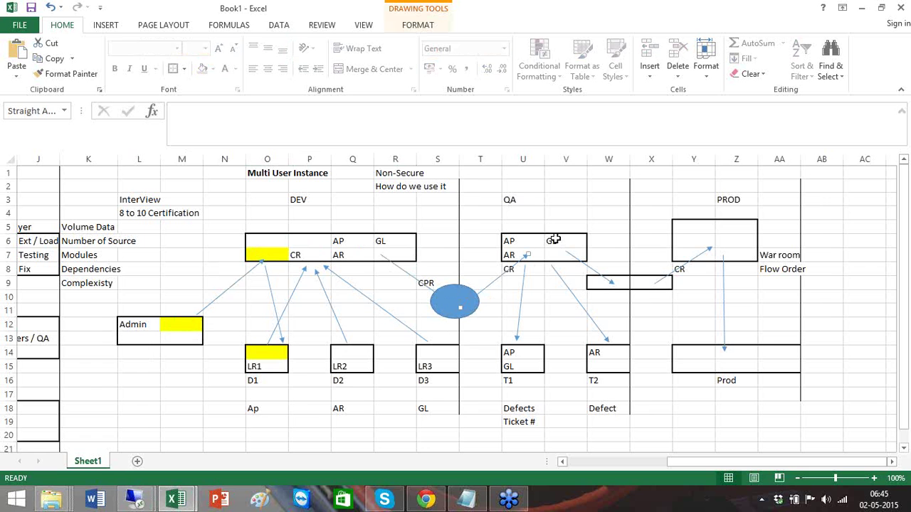
left_click(530, 244)
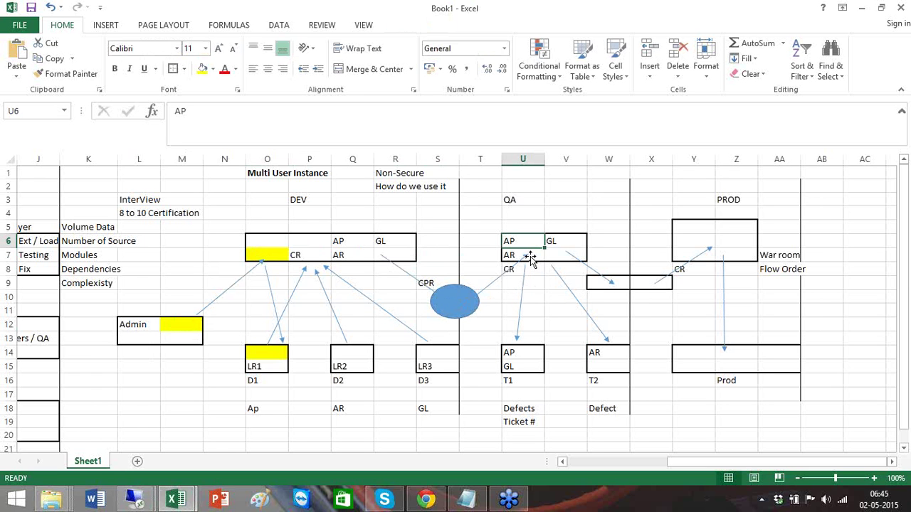
left_click(178, 326)
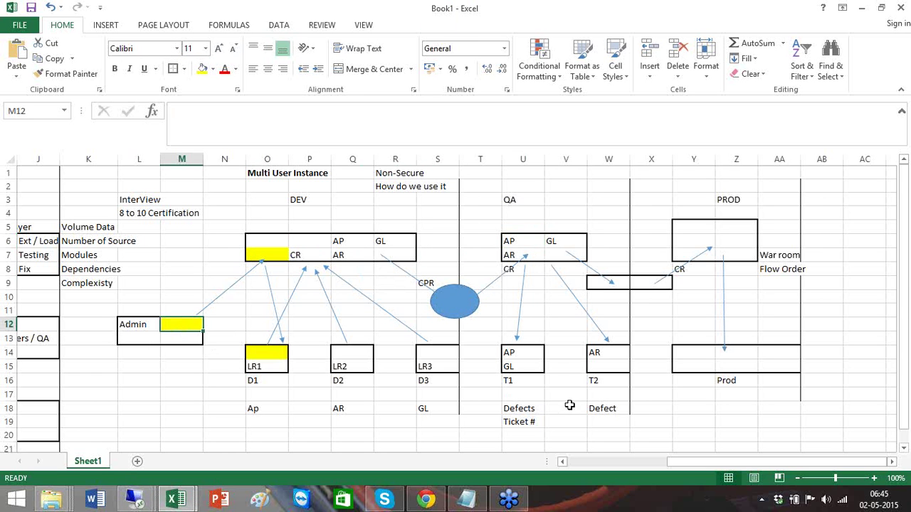
left_click(535, 353)
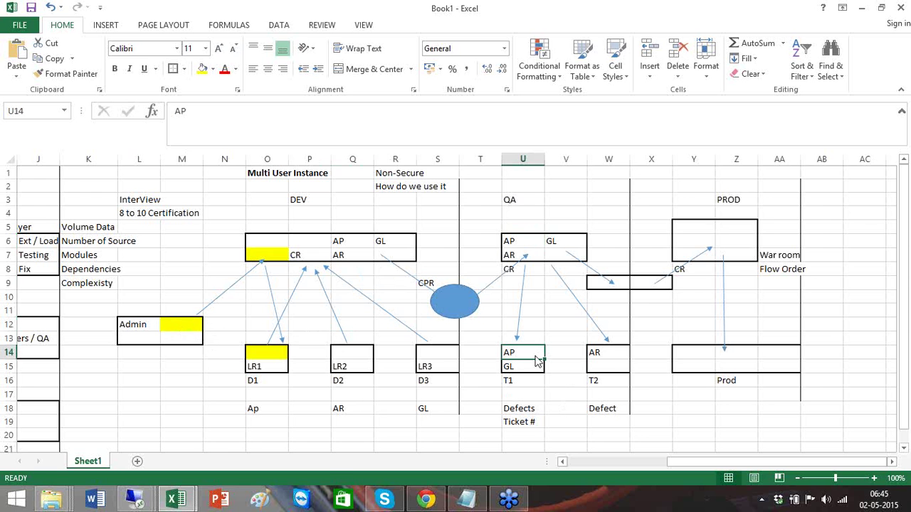
key("alt+Tab")
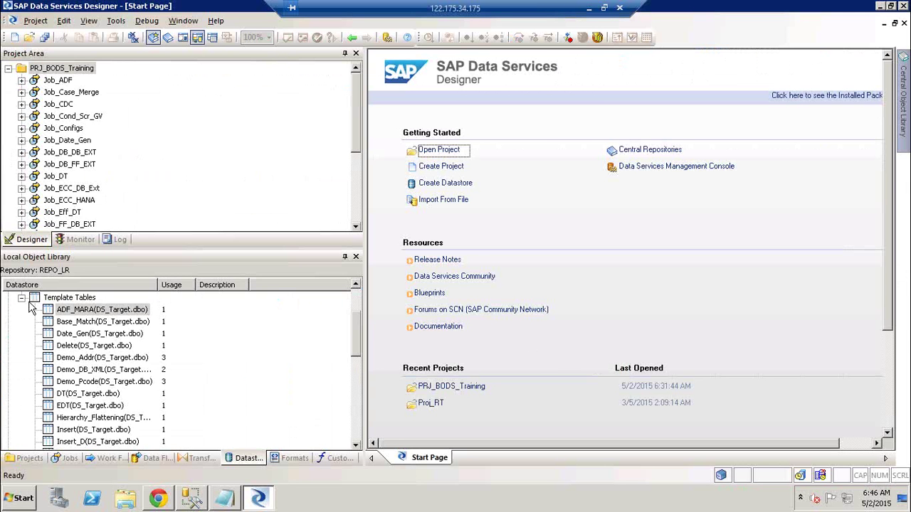
- Collapse DS_Target and its Template Tables in the local library, and bring out the Central Object Library
left_click(21, 298)
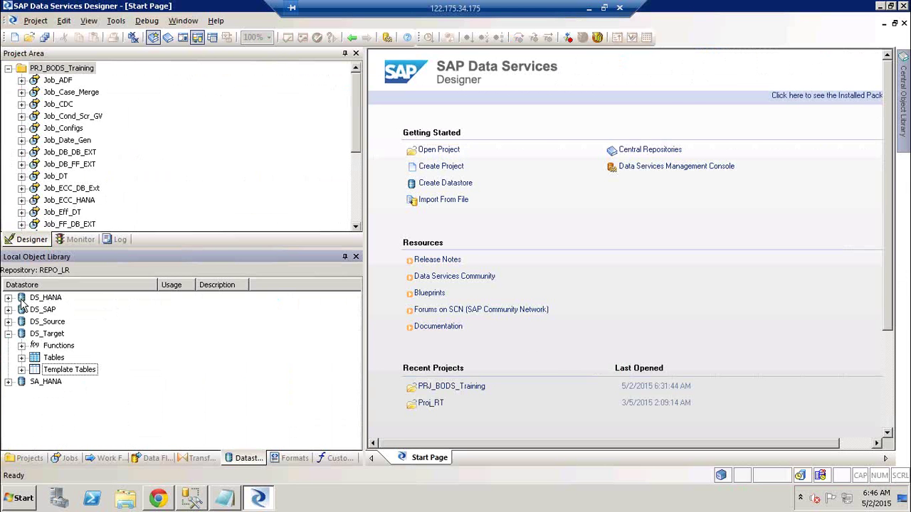
left_click(8, 334)
left_click(905, 60)
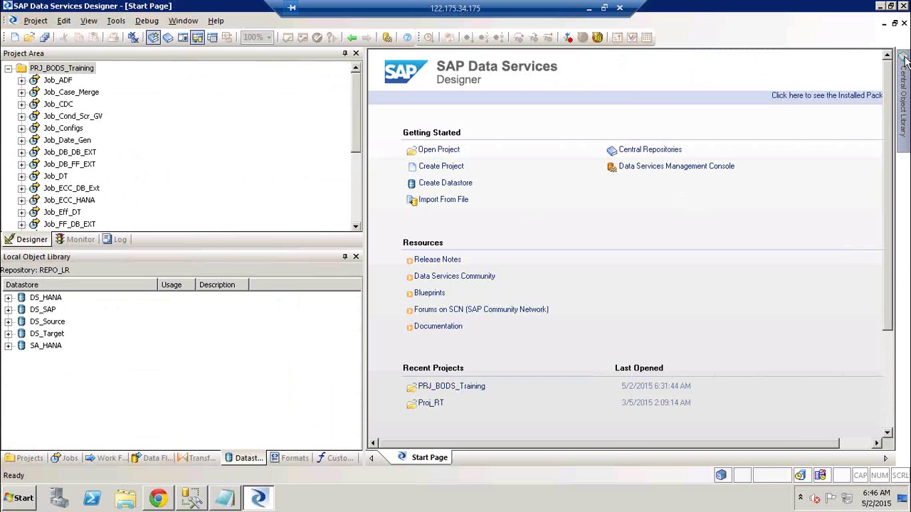
left_click(50, 323)
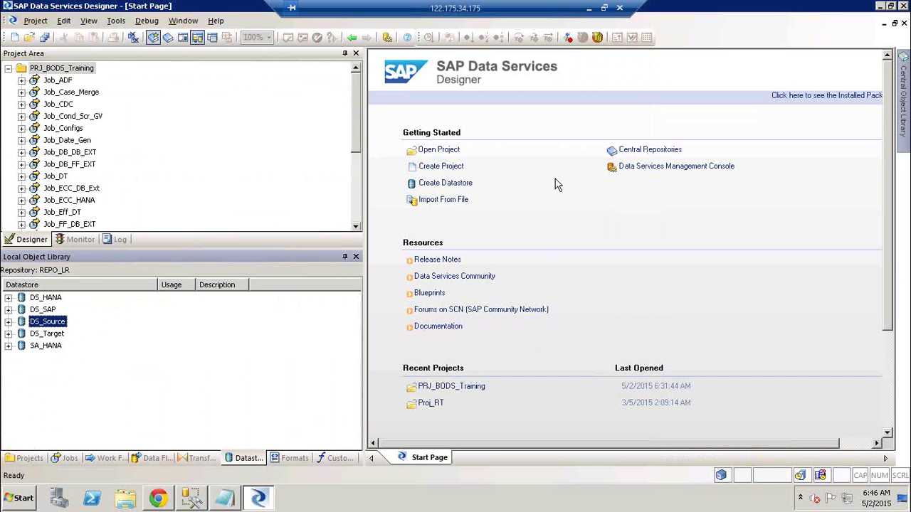
left_click(907, 100)
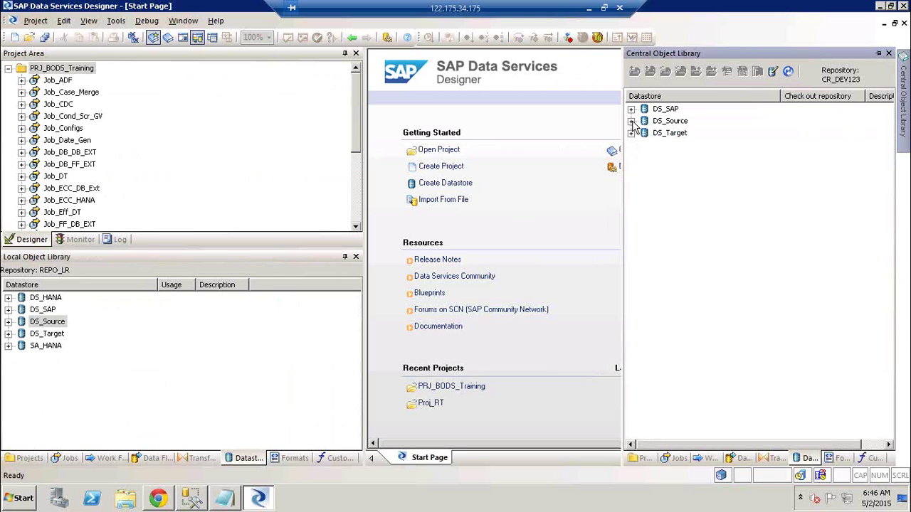
- Expand DS_Source centrally, pin the central library, and expand local DS_Source to show its two tables
left_click(631, 121)
left_click(647, 146)
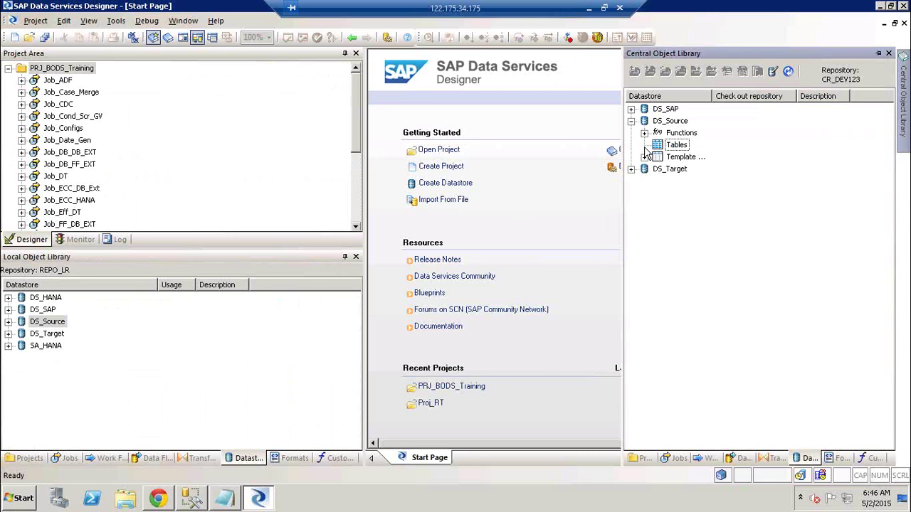
left_click(881, 55)
left_click(880, 55)
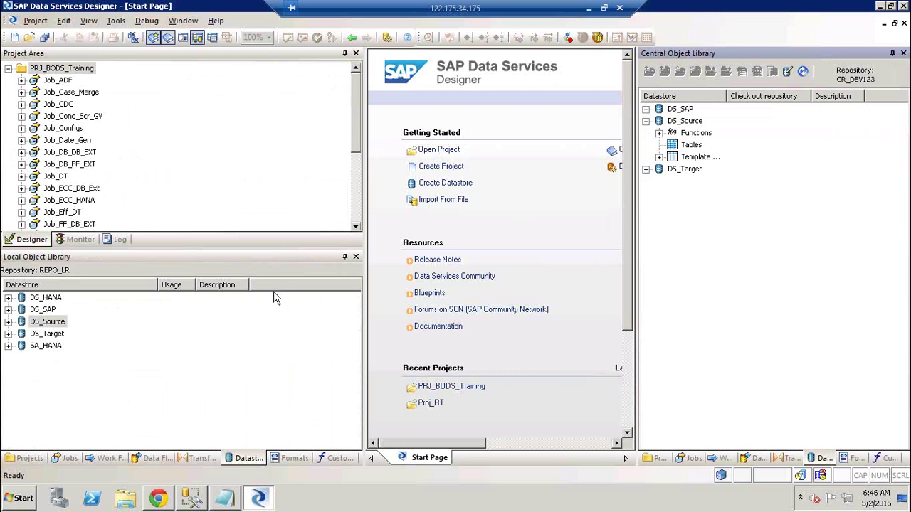
left_click(33, 321)
left_click(8, 322)
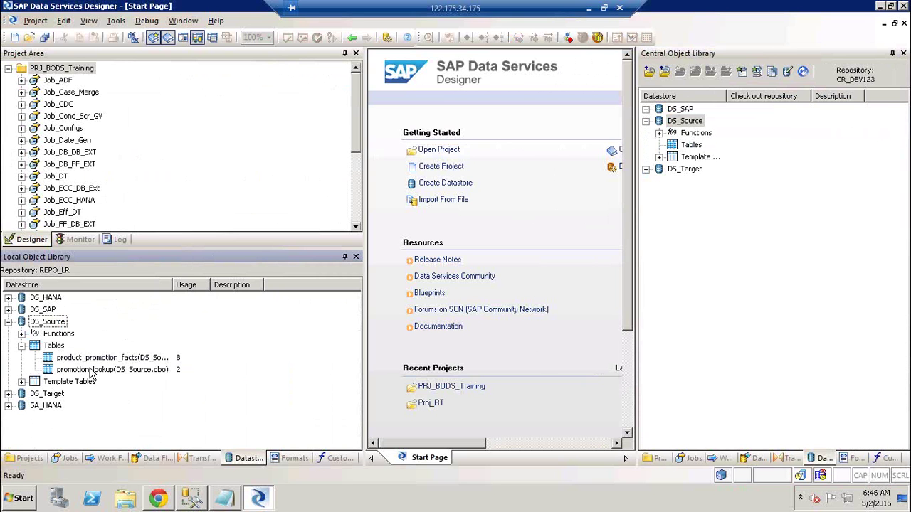
- Inspect the context menus of product_promotion_facts and the local DS_Source datastore without choosing anything
left_click(683, 121)
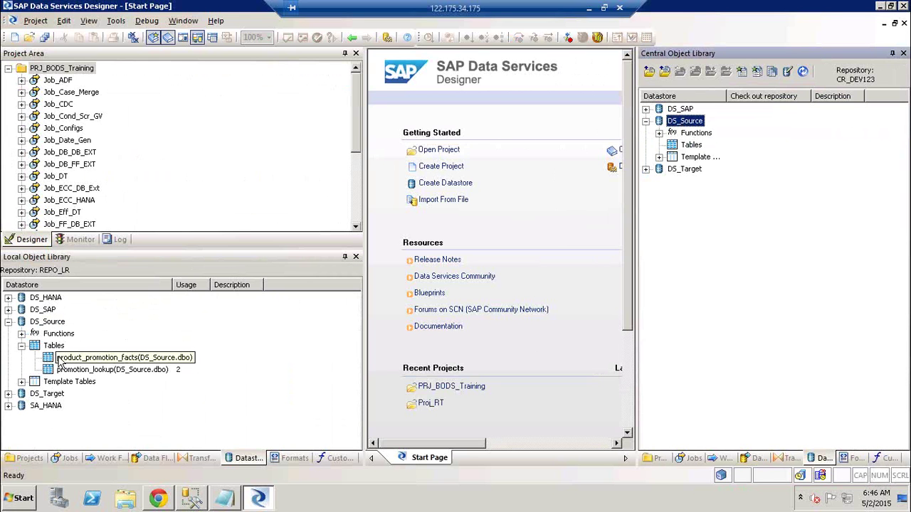
right_click(60, 362)
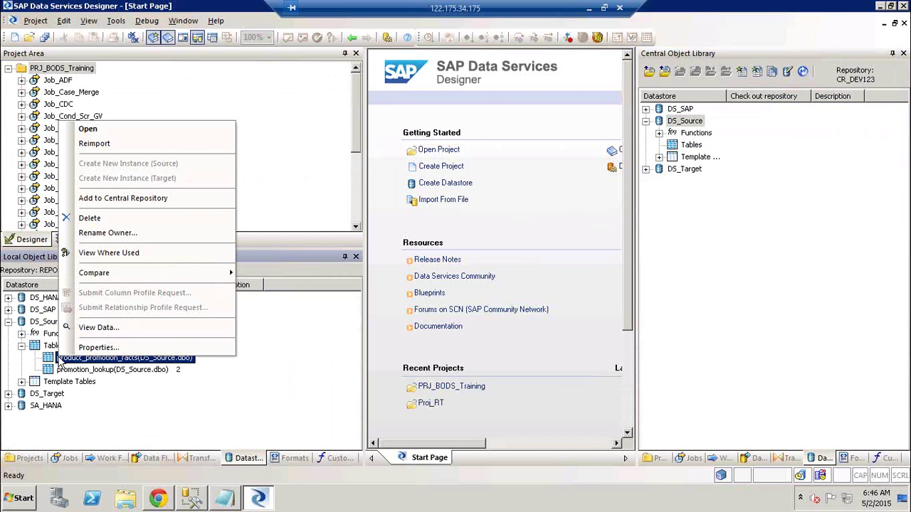
left_click(332, 204)
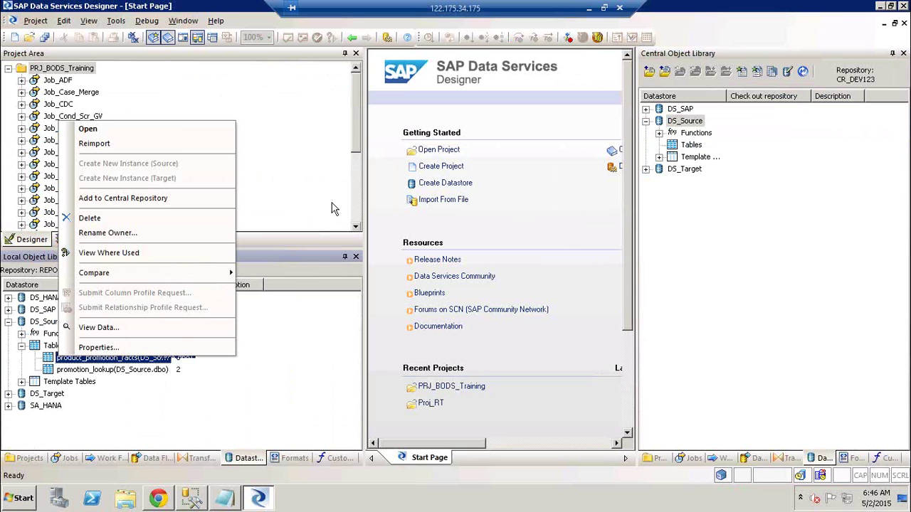
left_click(42, 325)
right_click(42, 324)
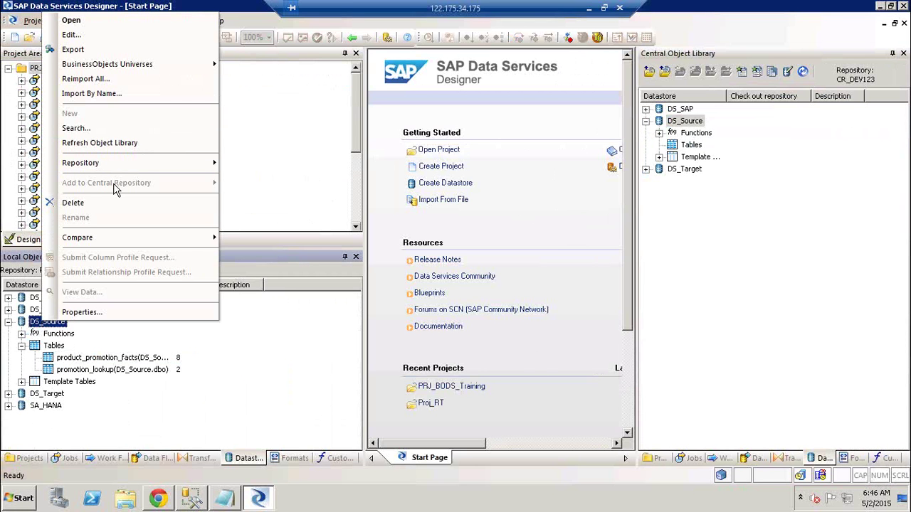
left_click(320, 193)
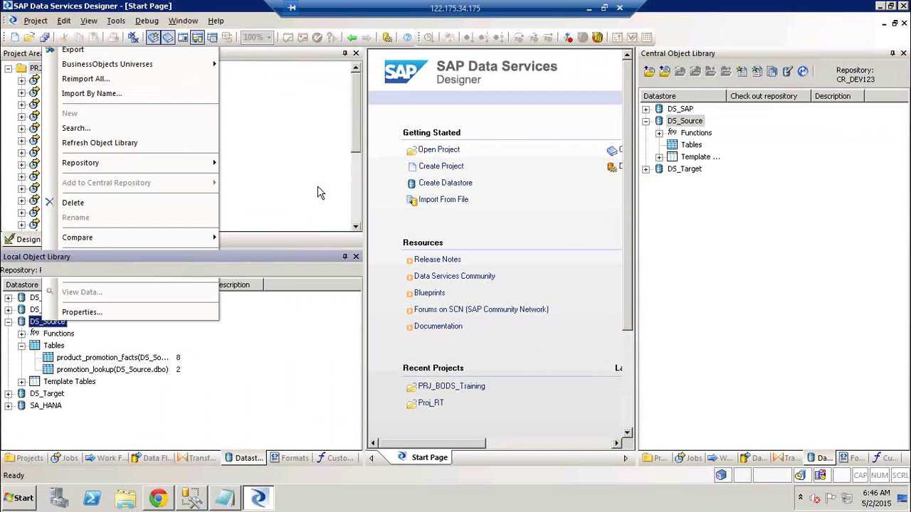
- Add table product_promotion_facts to central repository CR_DEV123 with the comment 'test'
left_click(84, 360)
right_click(84, 361)
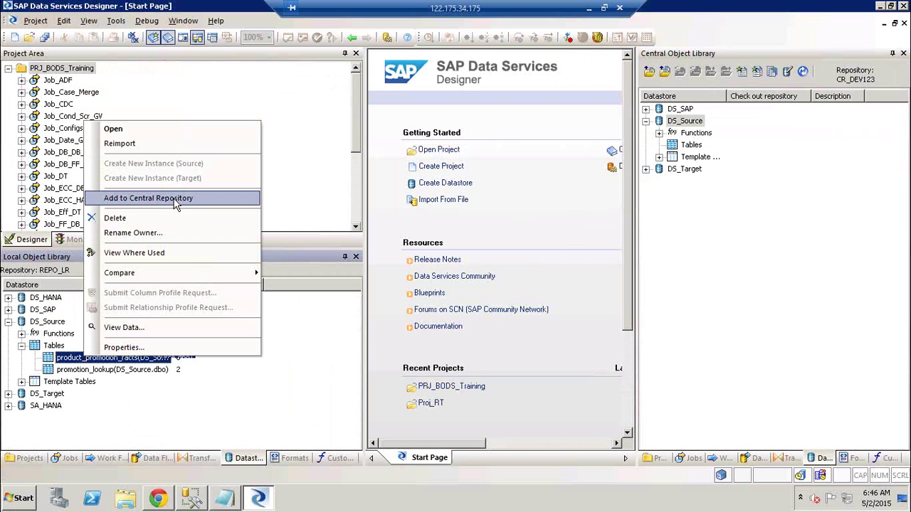
left_click(177, 204)
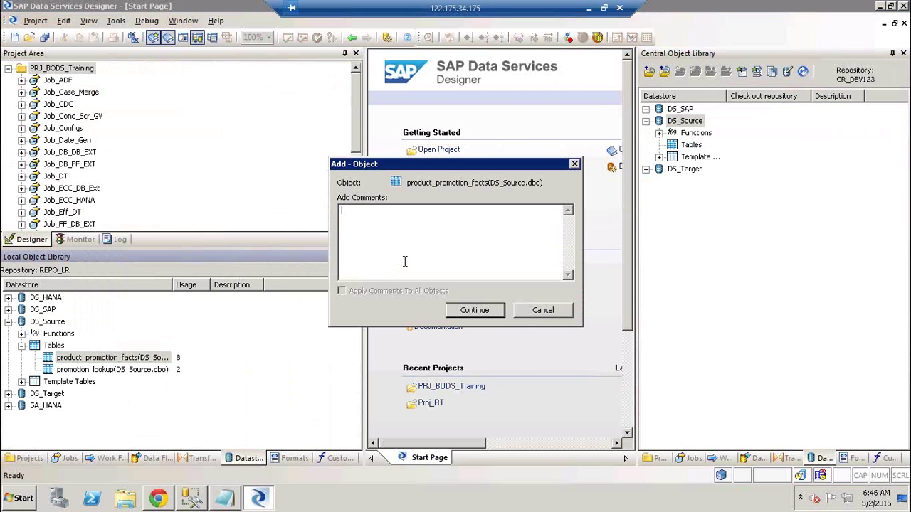
type("test")
left_click(475, 311)
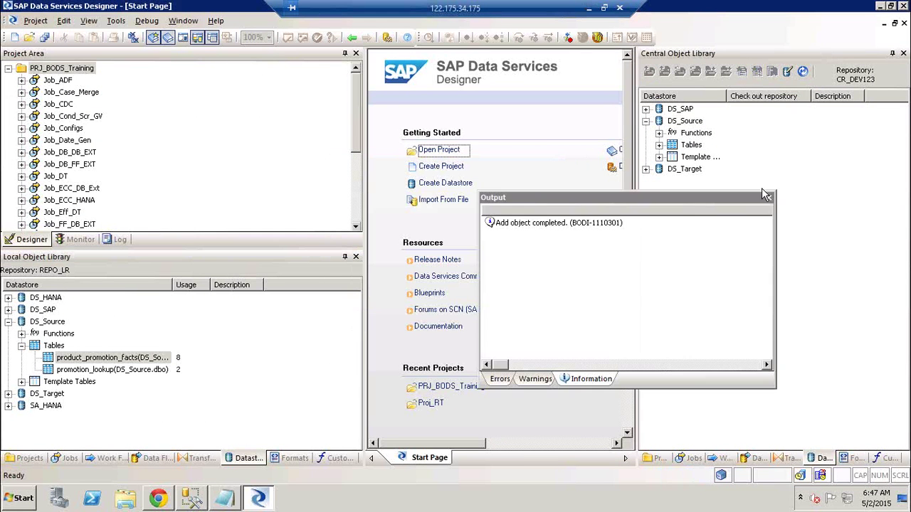
- Close the Output report and expand Tables under DS_Source in the Central Object Library
left_click(769, 198)
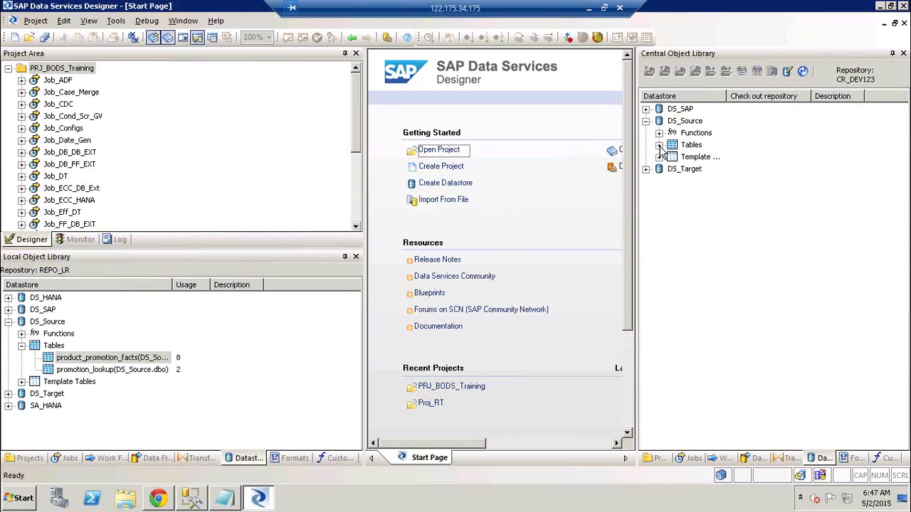
left_click(659, 146)
left_click(717, 157)
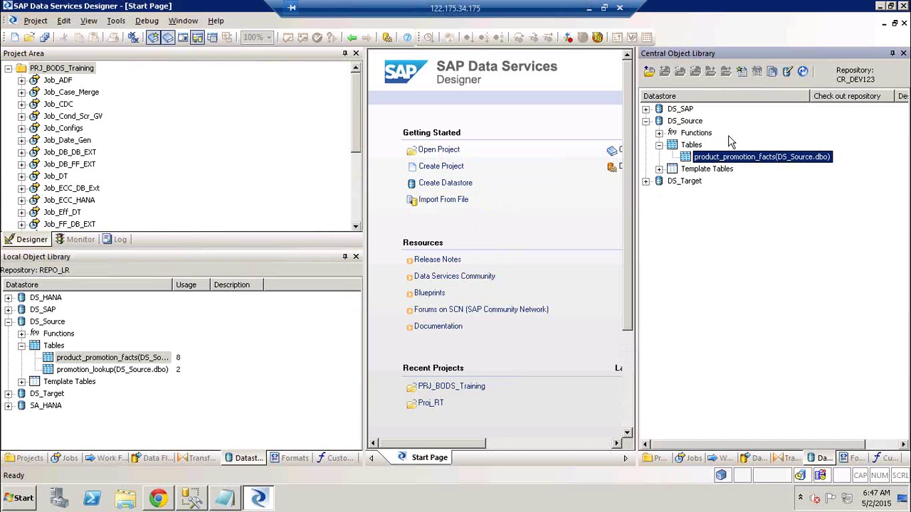
- Compare the central and local DS_Source context menus, then dismiss them
right_click(698, 124)
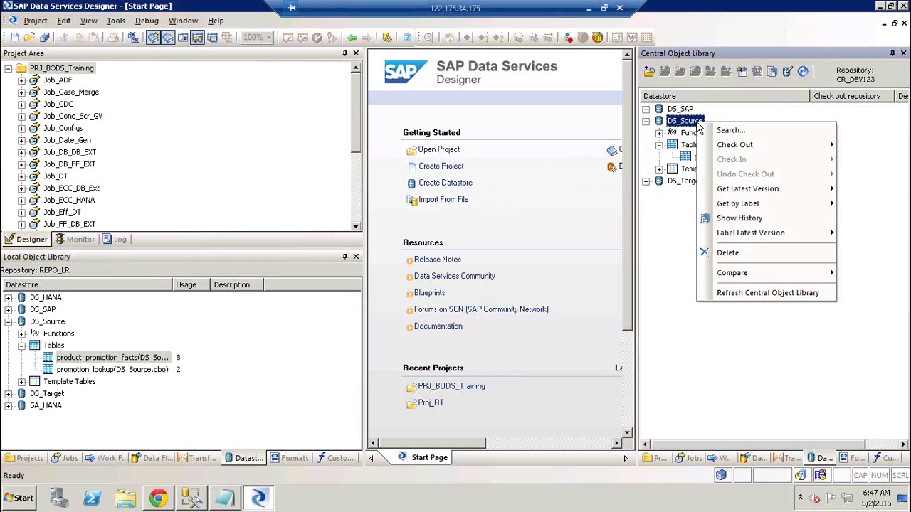
left_click(43, 322)
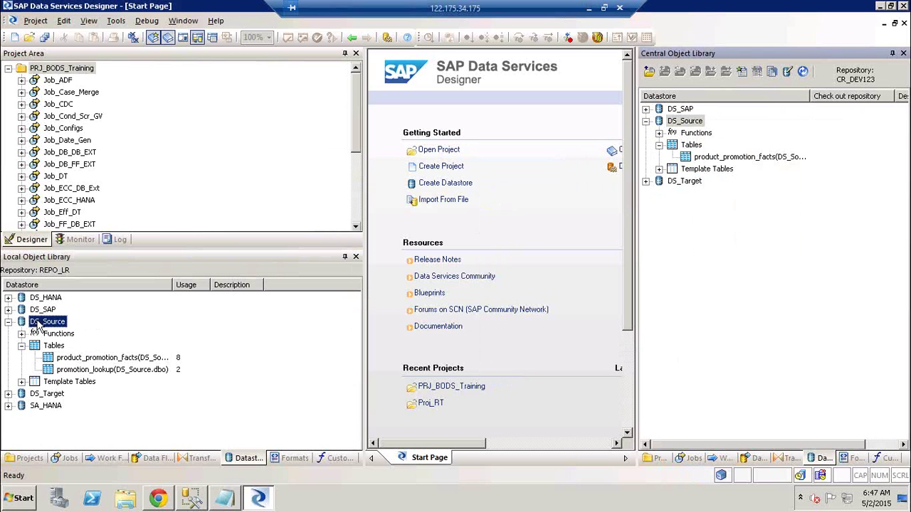
right_click(44, 322)
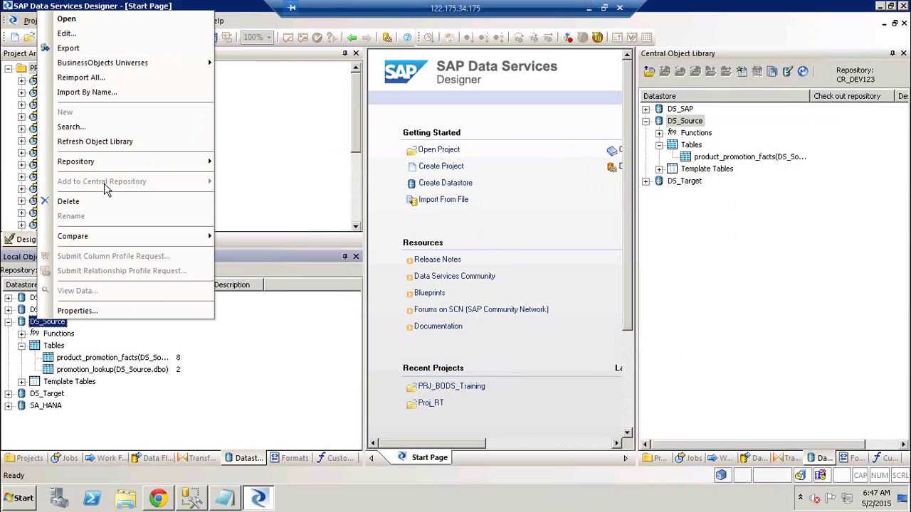
left_click(683, 122)
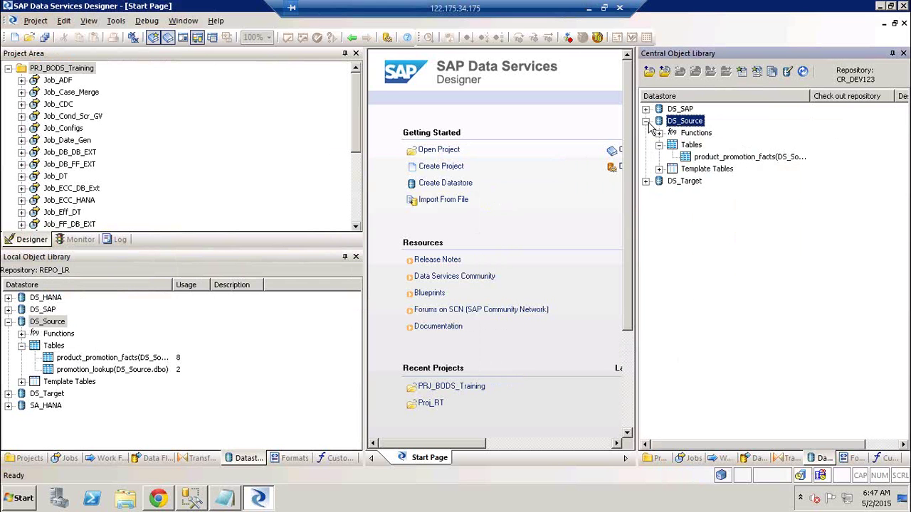
- Collapse DS_Source in the central repository and launch Notepad from the Run dialog
left_click(646, 122)
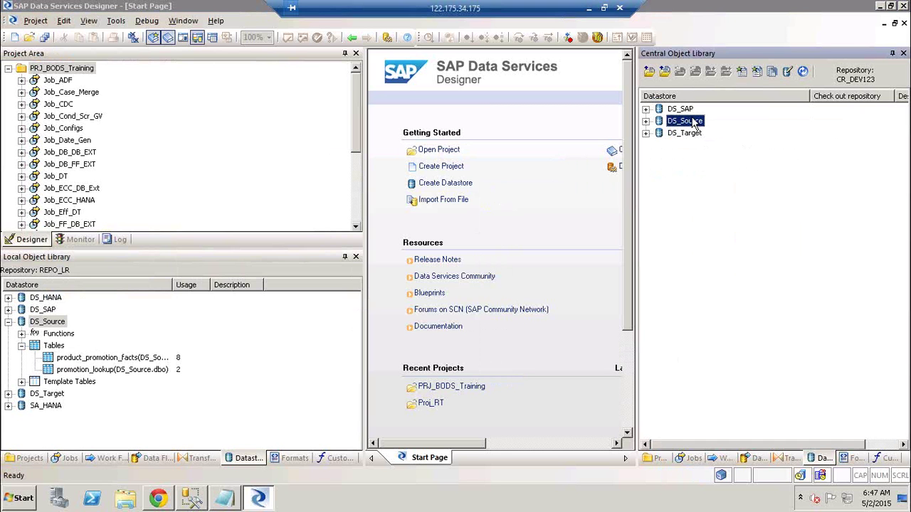
key("super+r")
key("Return")
- Write '1) Check out on the Tool', 'Do changes on job / object', 'Checkin back to tool' in Notepad, then return to Designer
type("1)")
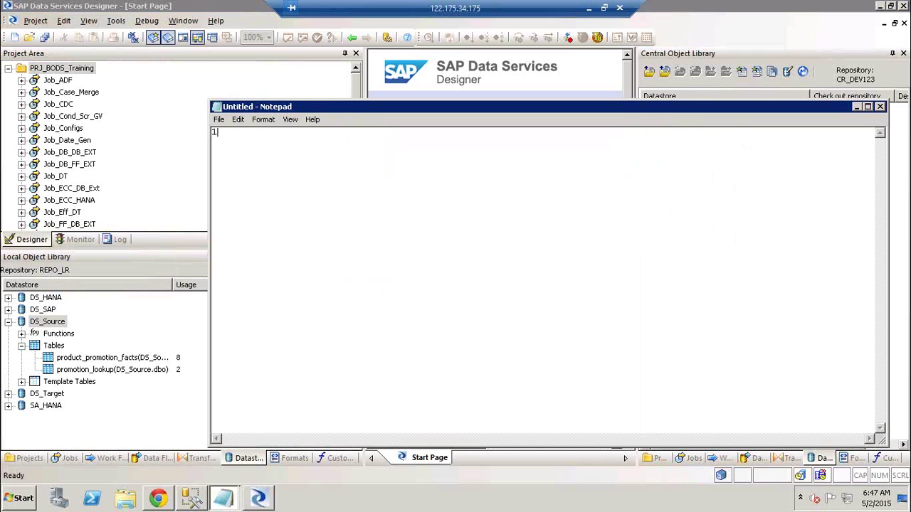
type(" Check out on the Tool")
key("Return")
key("Return")
type("Do chang")
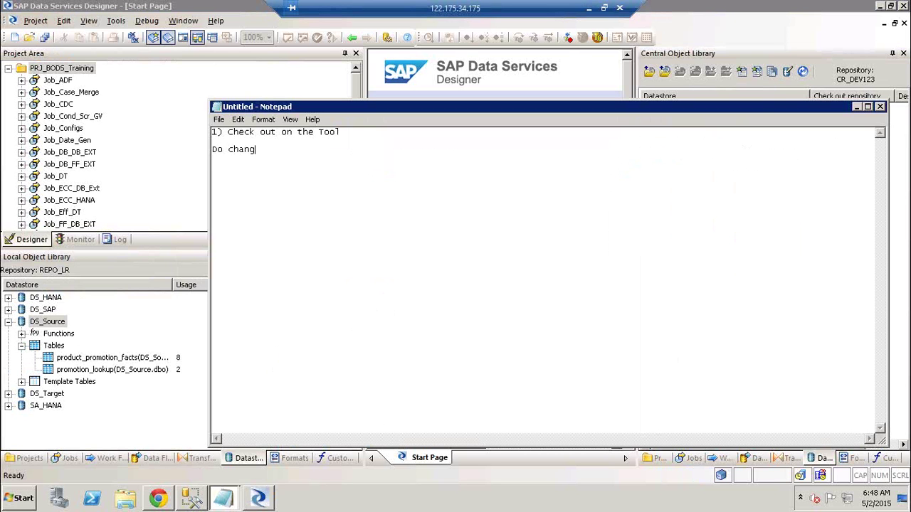
type("es on job / object")
key("Return")
type("Checkin")
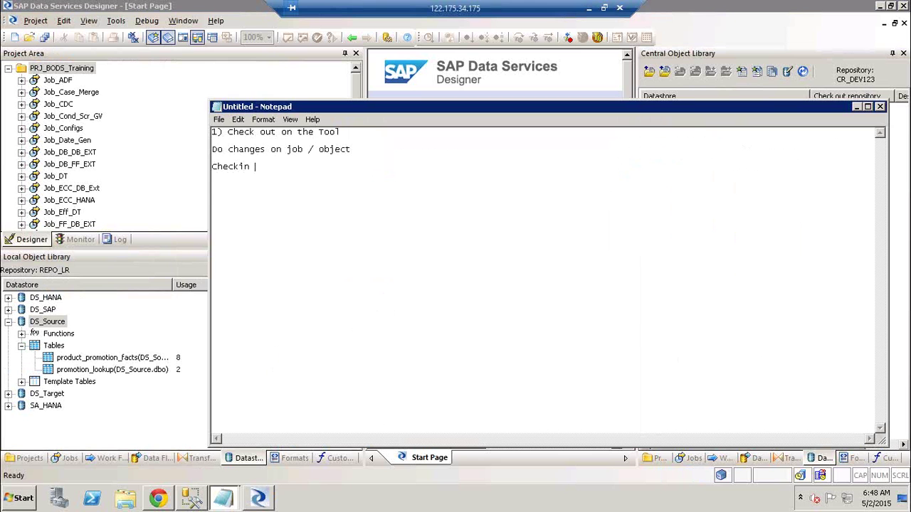
type(" back to tool")
key("alt+Tab")
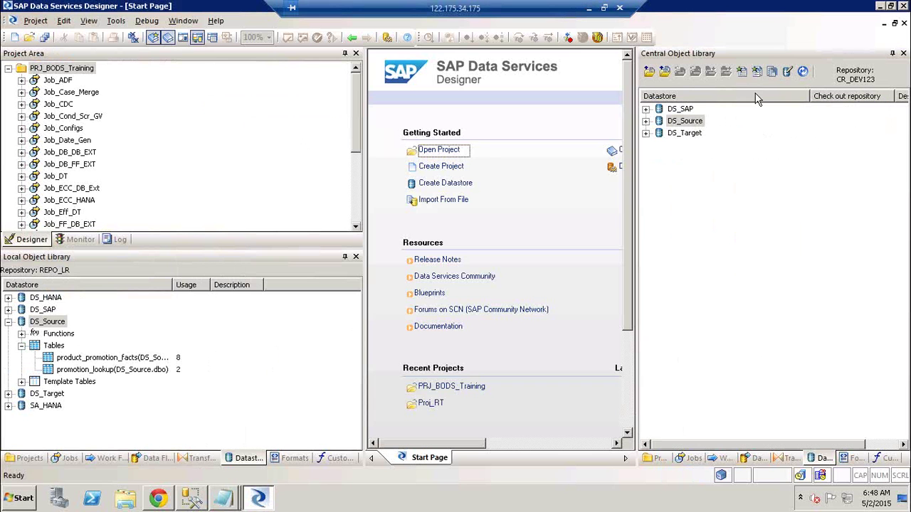
left_click(683, 123)
right_click(683, 124)
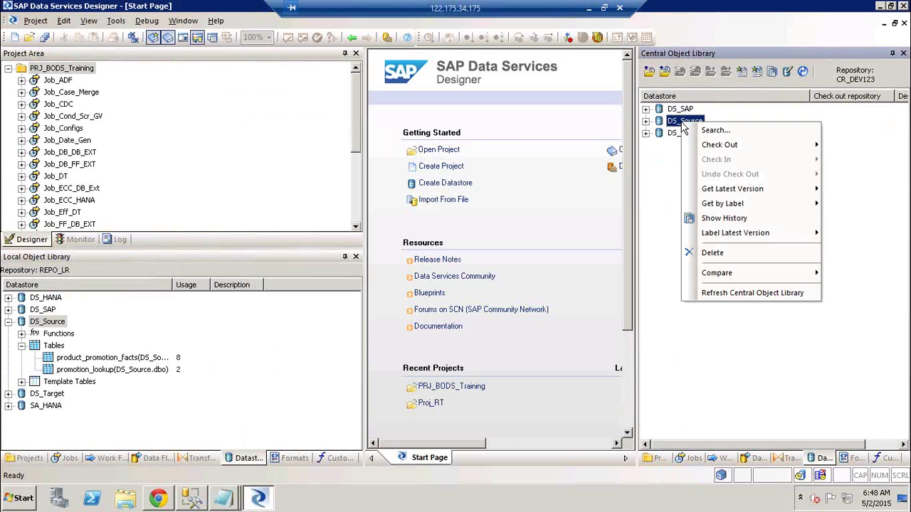
mouse_move(708, 145)
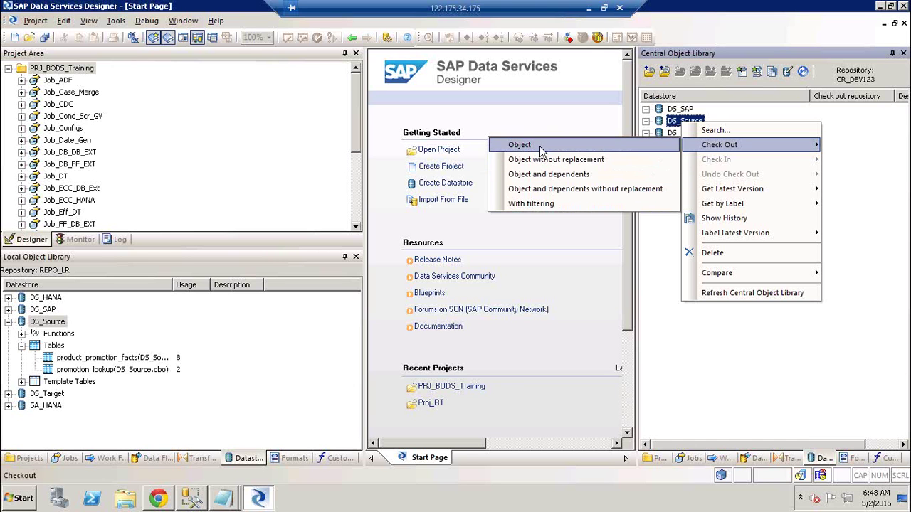
left_click(540, 148)
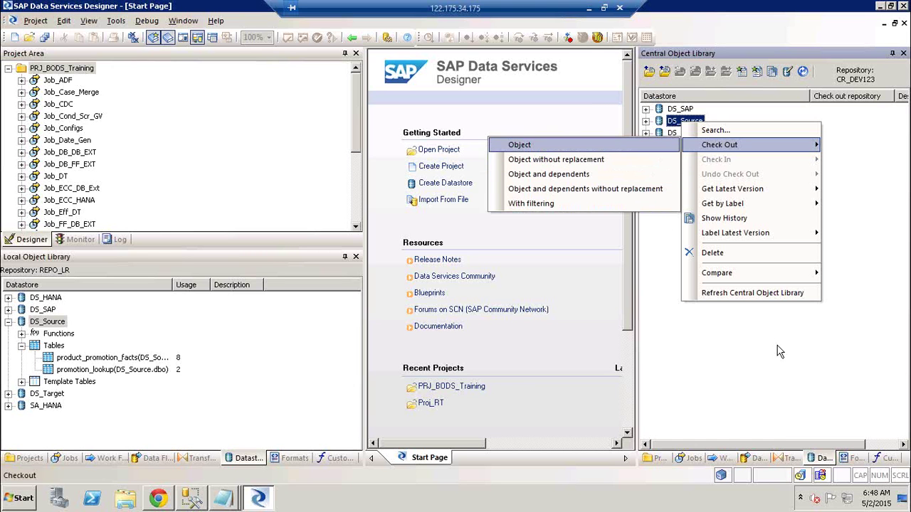
right_click(681, 136)
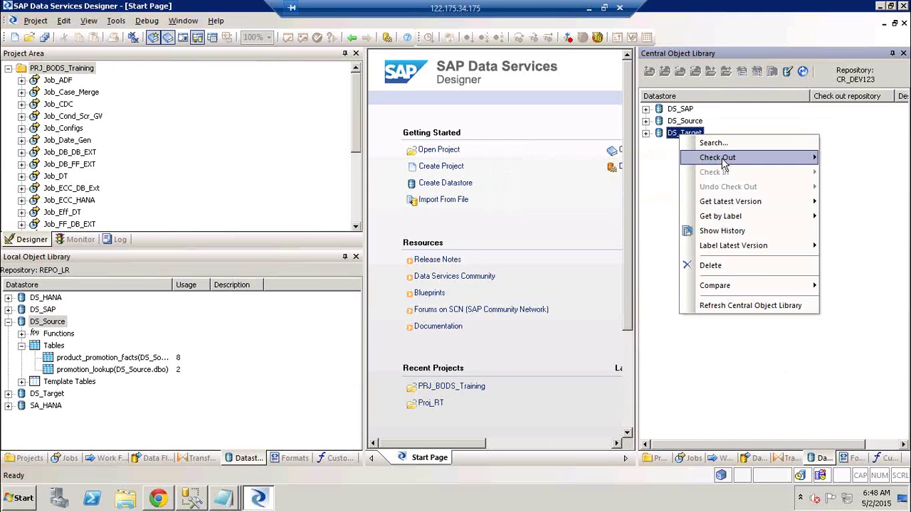
left_click(631, 158)
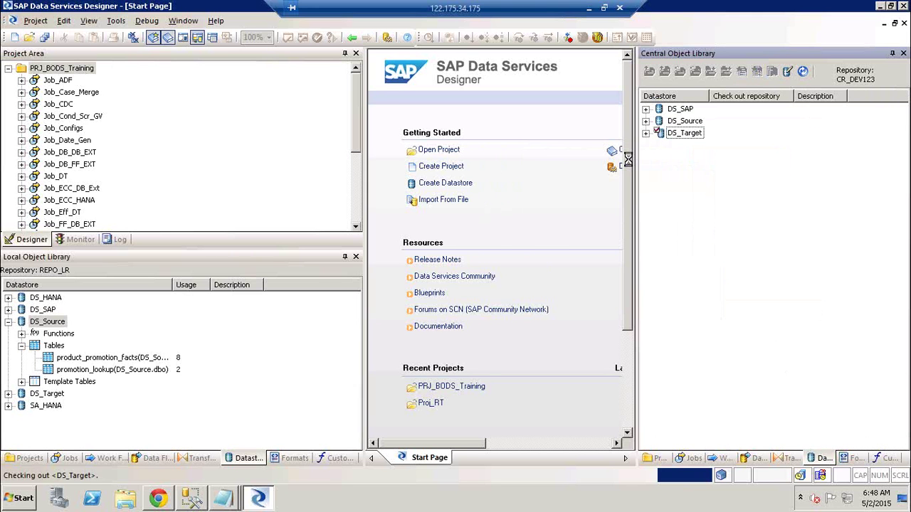
left_click(769, 197)
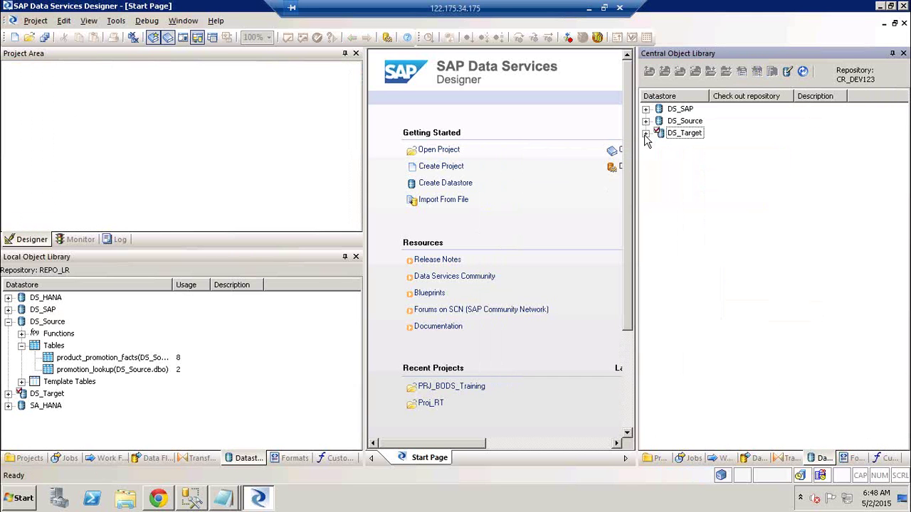
left_click(646, 133)
left_click(659, 156)
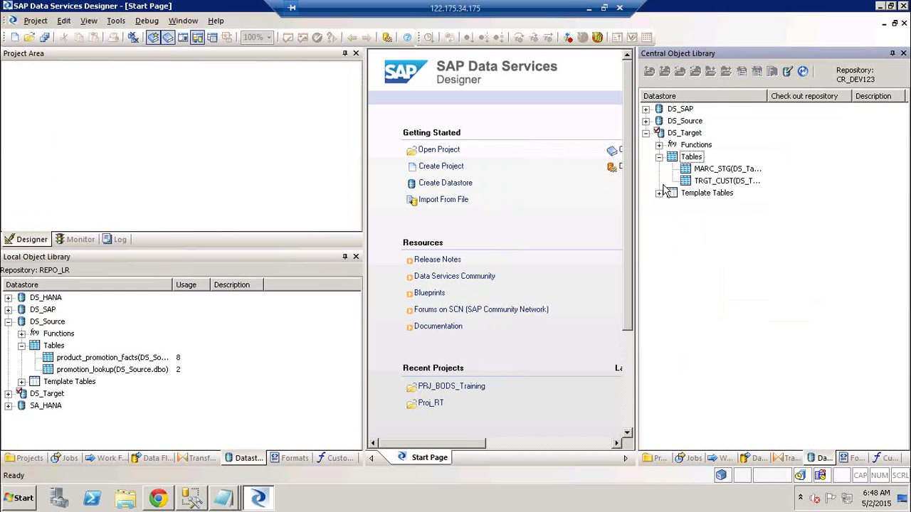
left_click(660, 193)
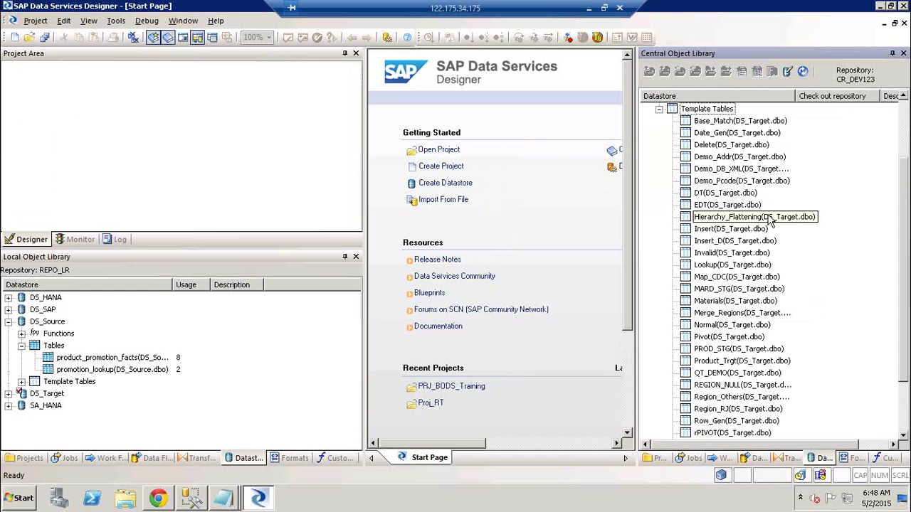
left_click(660, 110)
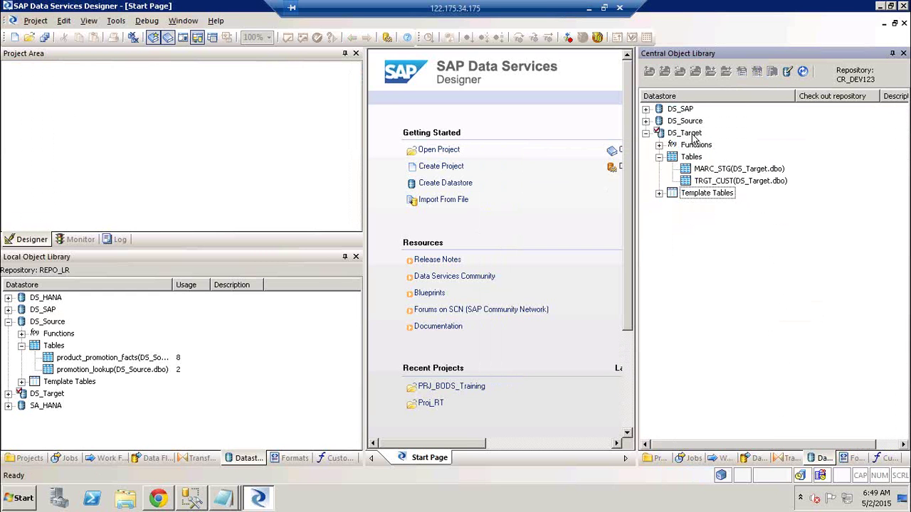
left_click(692, 135)
right_click(692, 136)
mouse_move(742, 191)
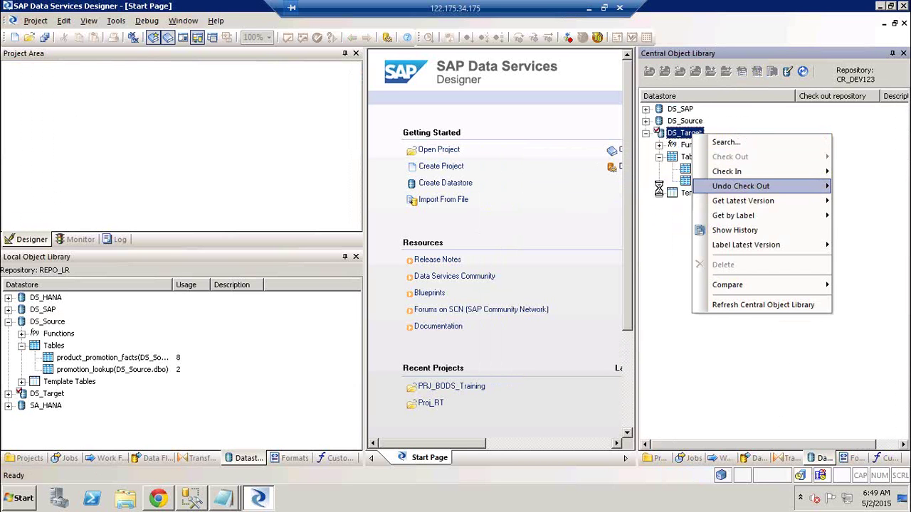
left_click(661, 190)
left_click(769, 197)
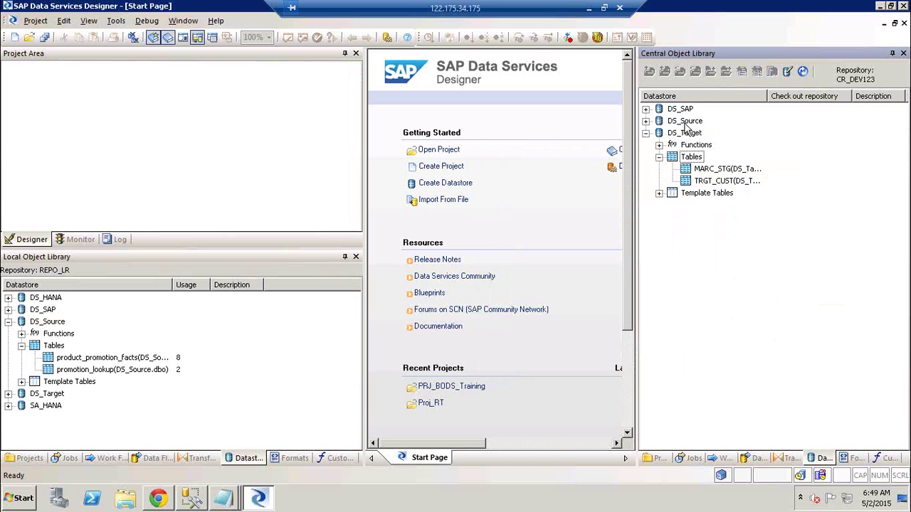
right_click(685, 133)
mouse_move(738, 158)
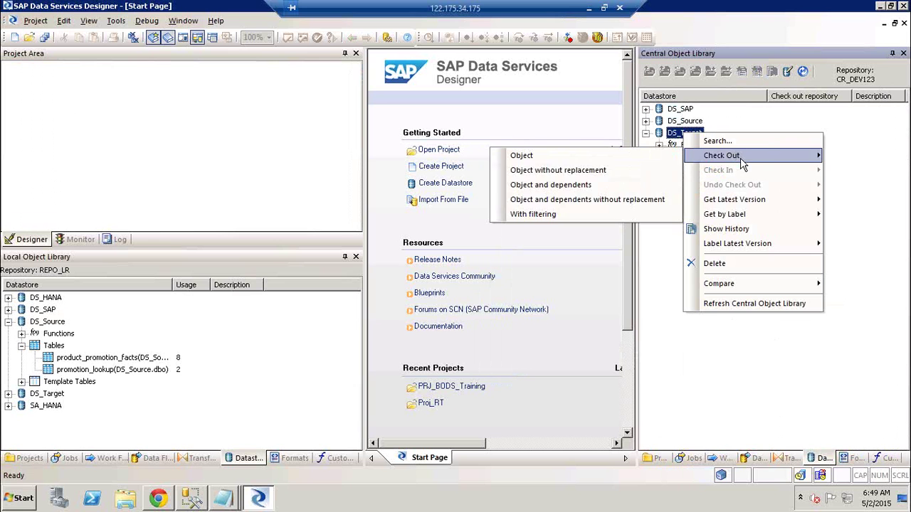
left_click(608, 184)
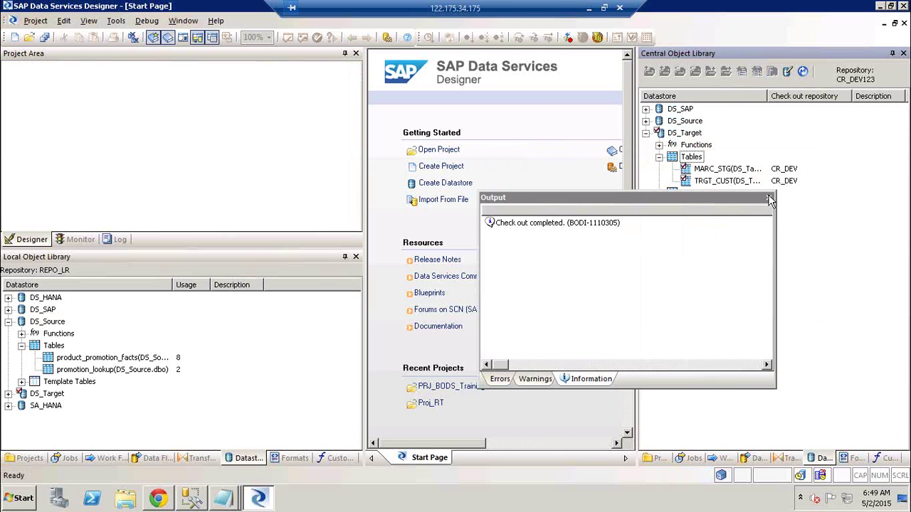
left_click(769, 198)
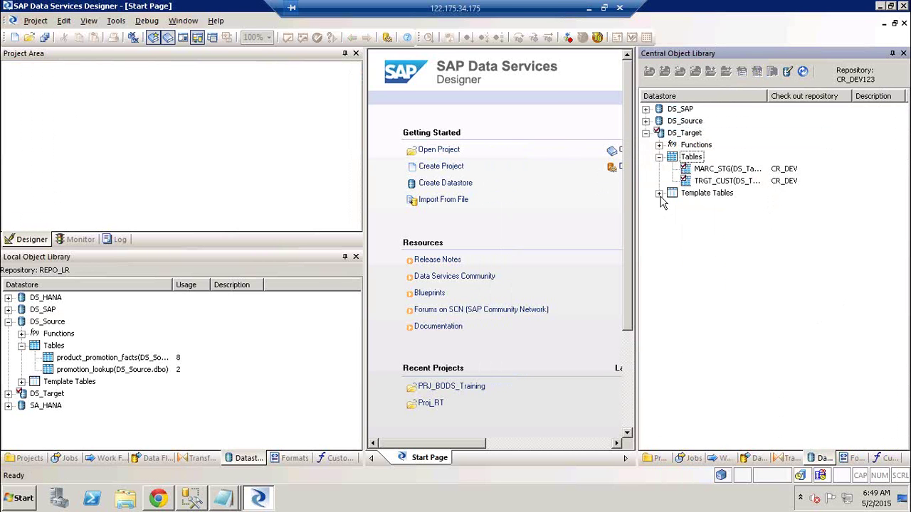
left_click(660, 195)
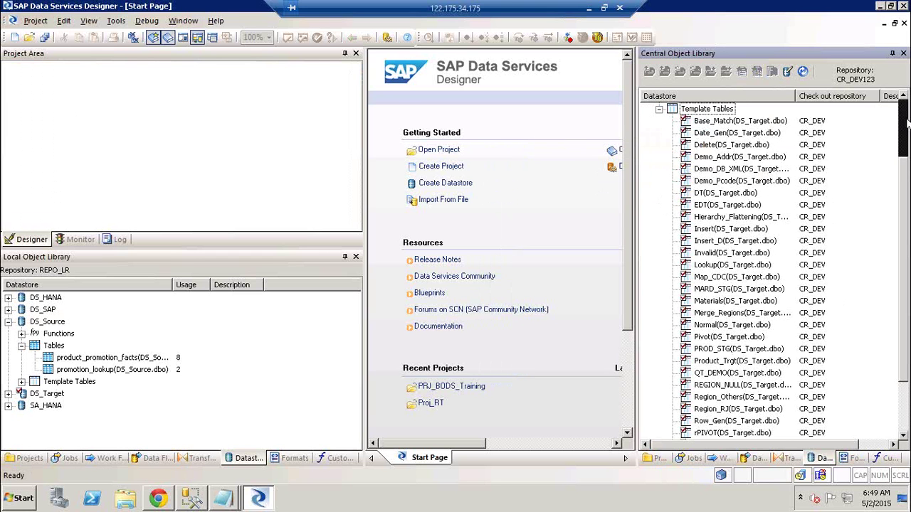
scroll(907, 123, "up", 3)
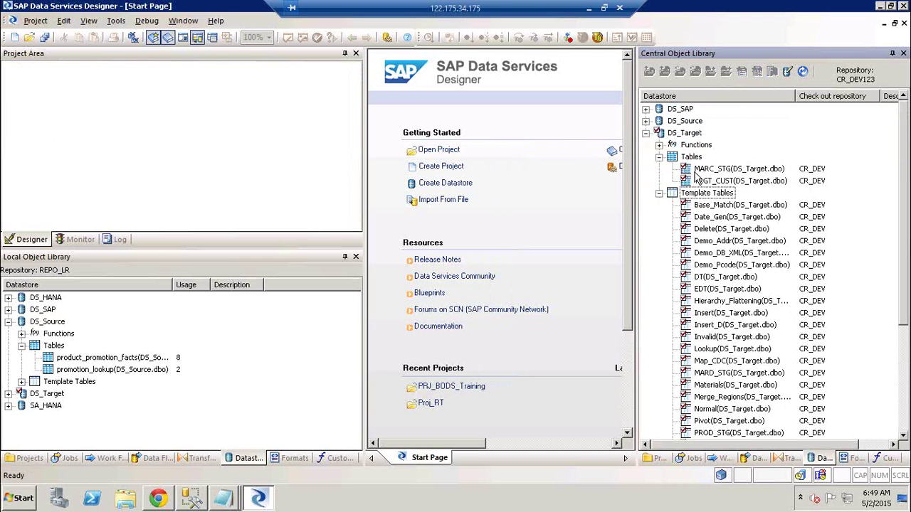
left_click(660, 194)
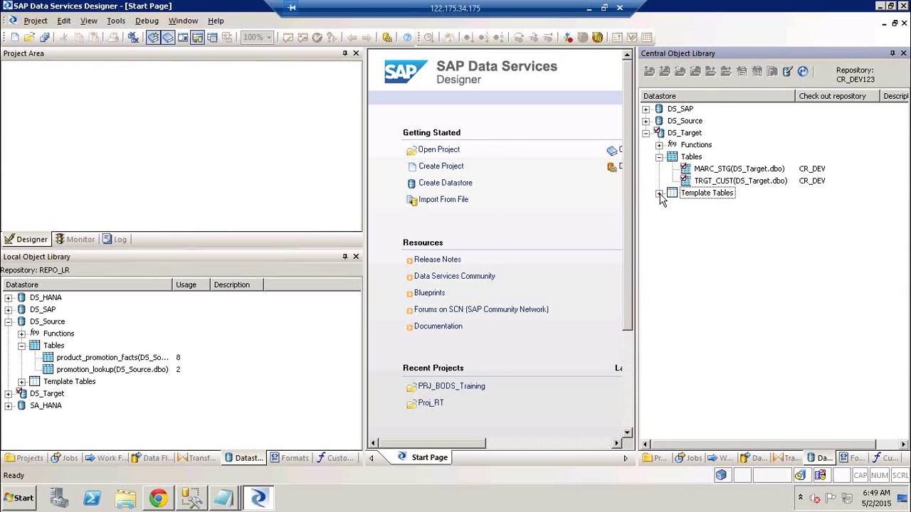
left_click(8, 393)
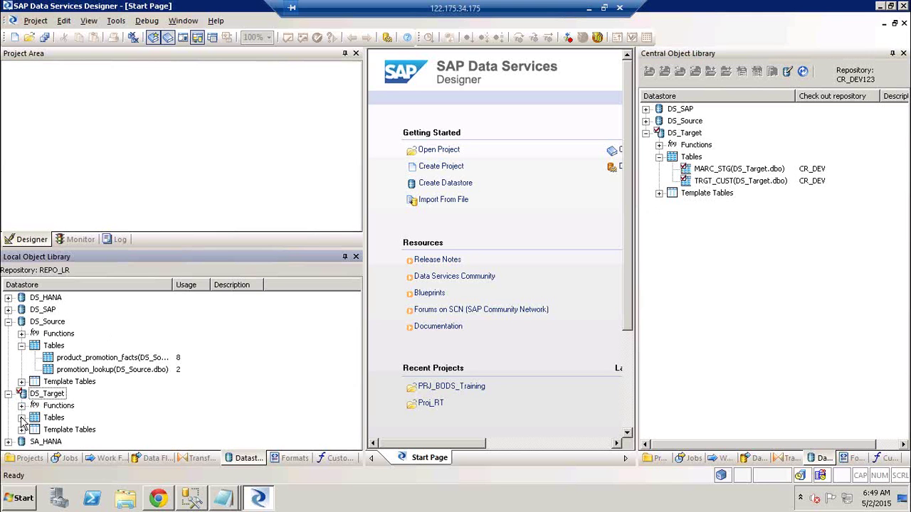
left_click(21, 417)
left_click(356, 444)
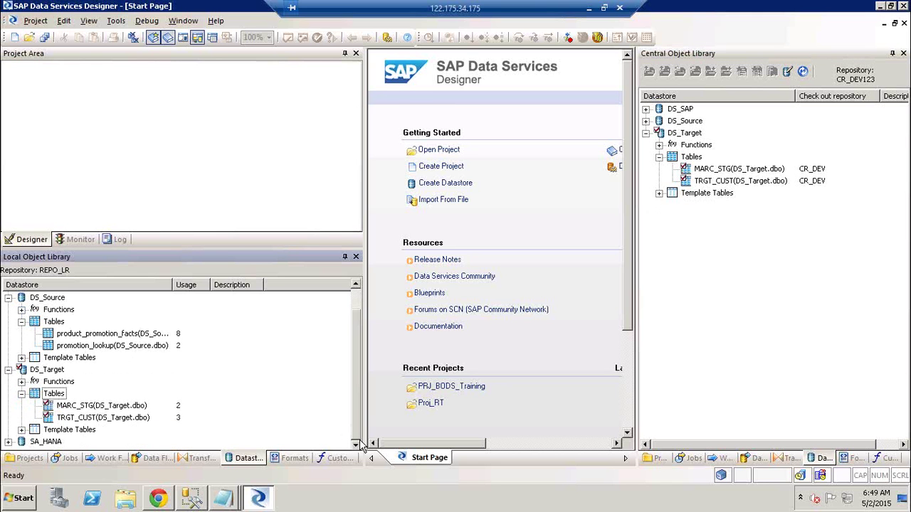
left_click(21, 430)
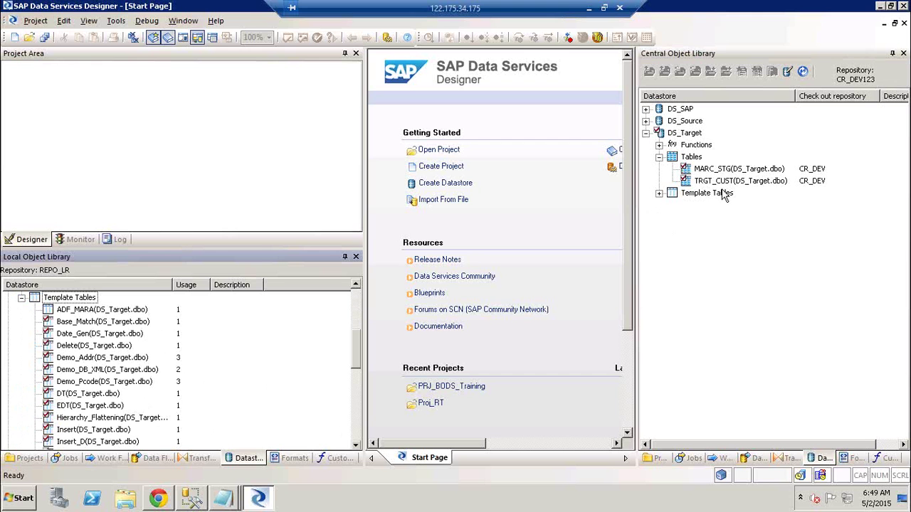
left_click(695, 135)
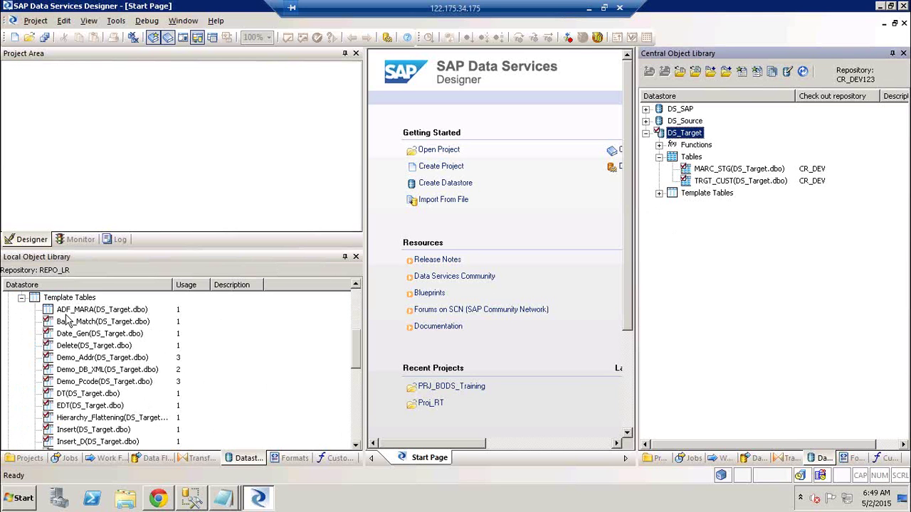
left_click(360, 302)
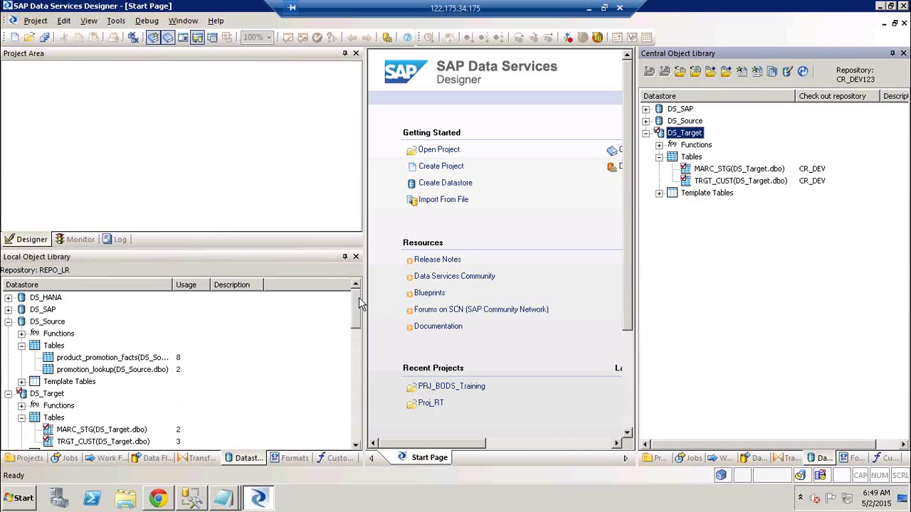
left_click(48, 393)
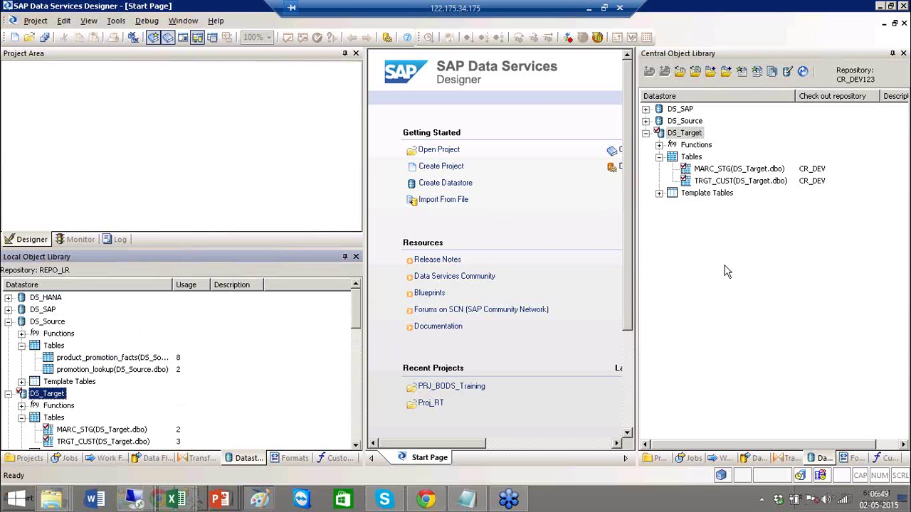
left_click(681, 134)
left_click(47, 395)
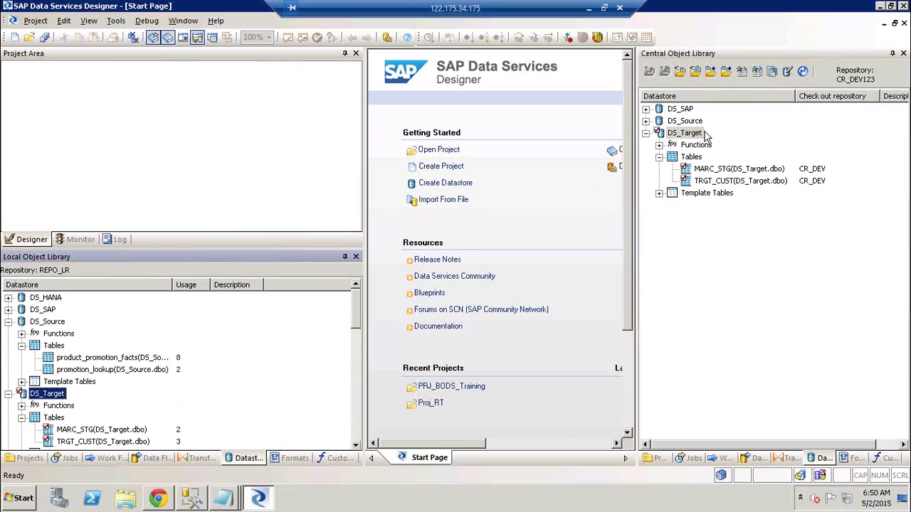
left_click(701, 138)
left_click(700, 137)
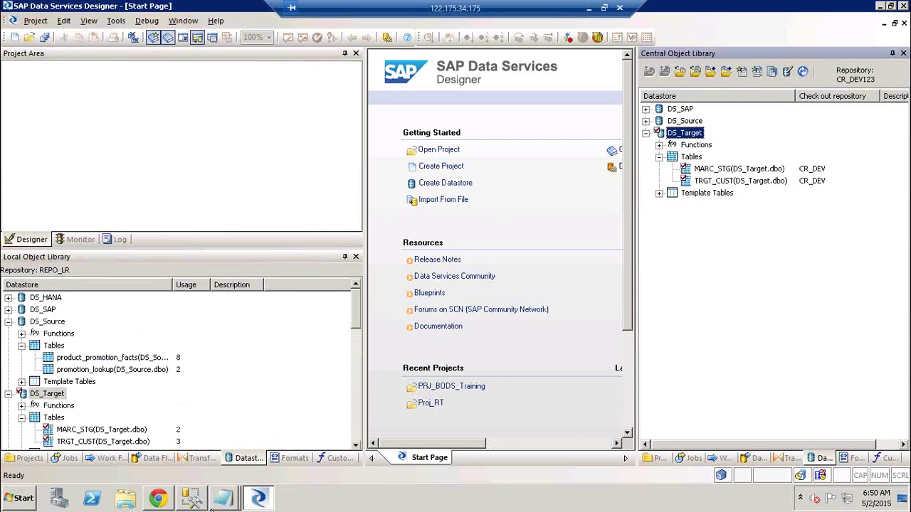
- Switch to the second Untitled Notepad window with the workflow notes, then open DS_Target's central actions
mouse_move(217, 502)
left_click(234, 449)
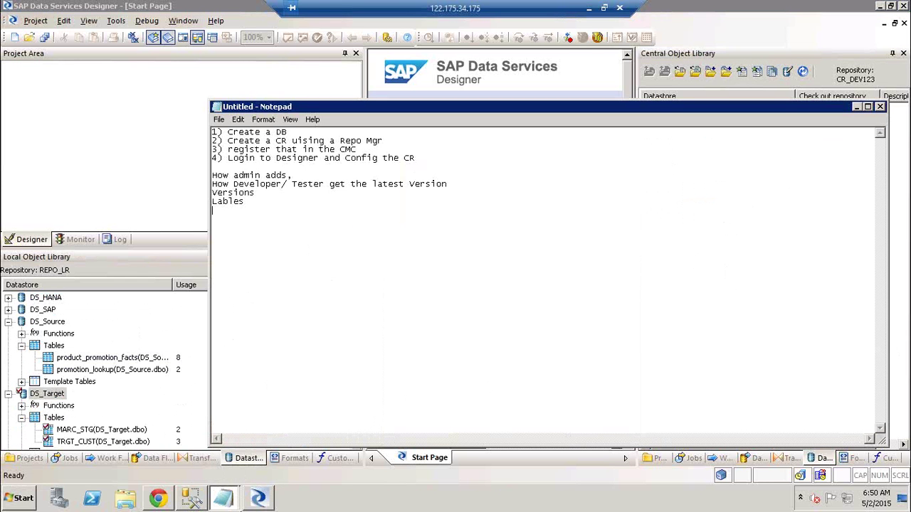
mouse_move(219, 509)
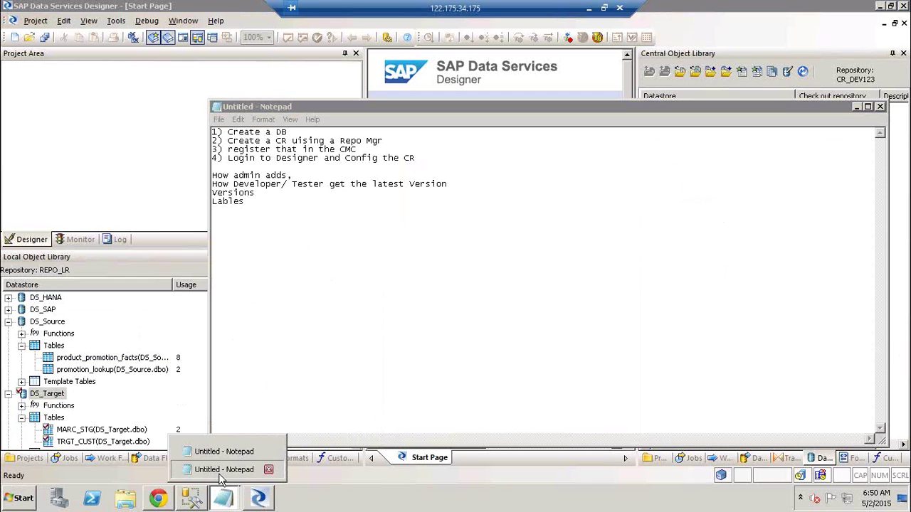
left_click(238, 467)
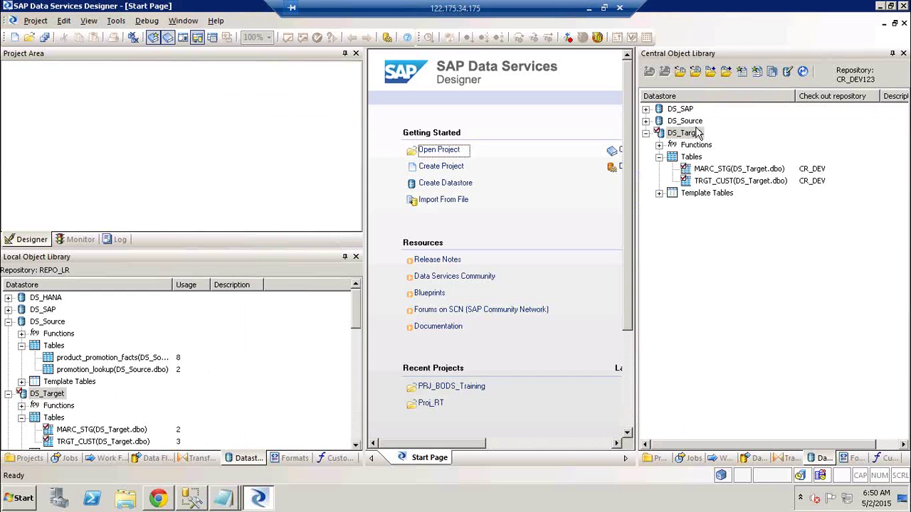
right_click(697, 133)
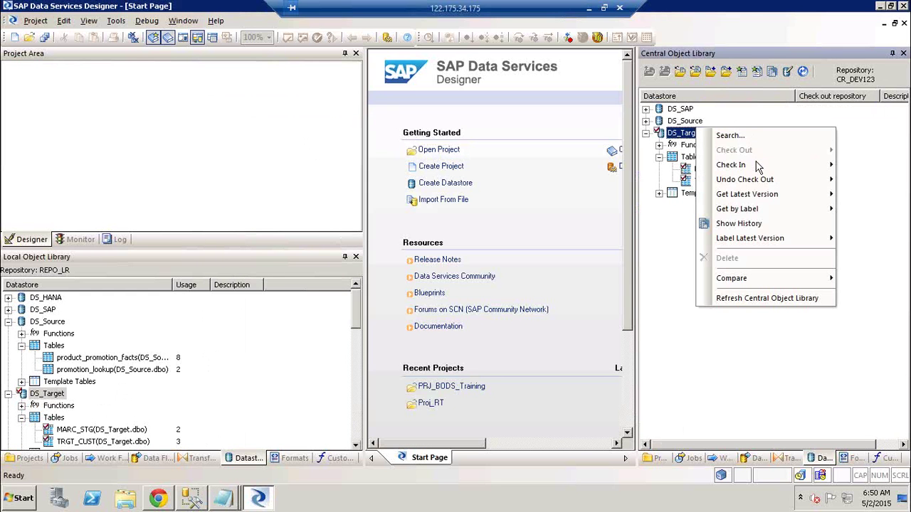
- Undo Check Out of central DS_Target with Object and dependents, close Output, and collapse DS_Target
mouse_move(758, 165)
left_click(662, 251)
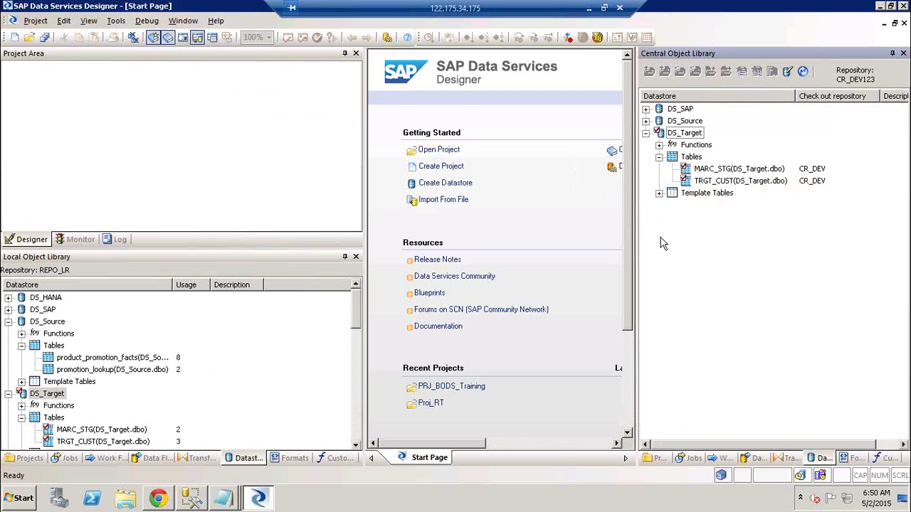
right_click(669, 134)
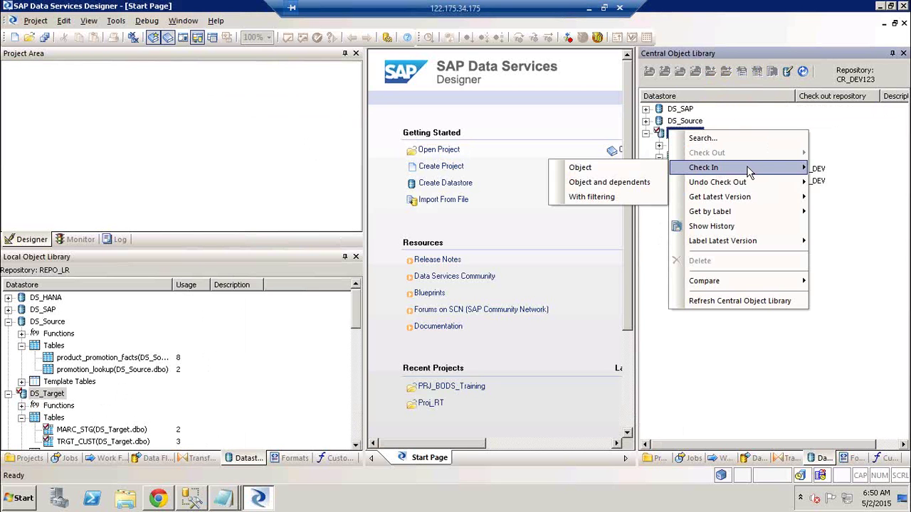
mouse_move(769, 190)
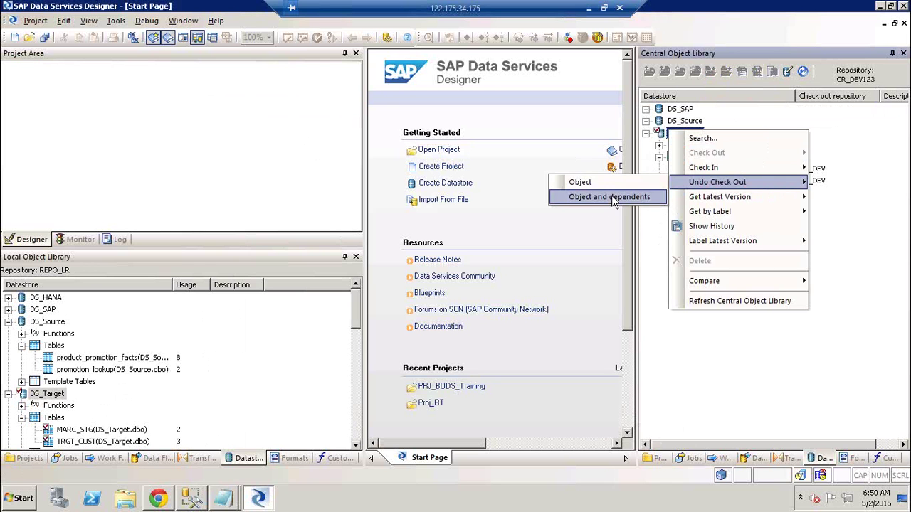
left_click(609, 197)
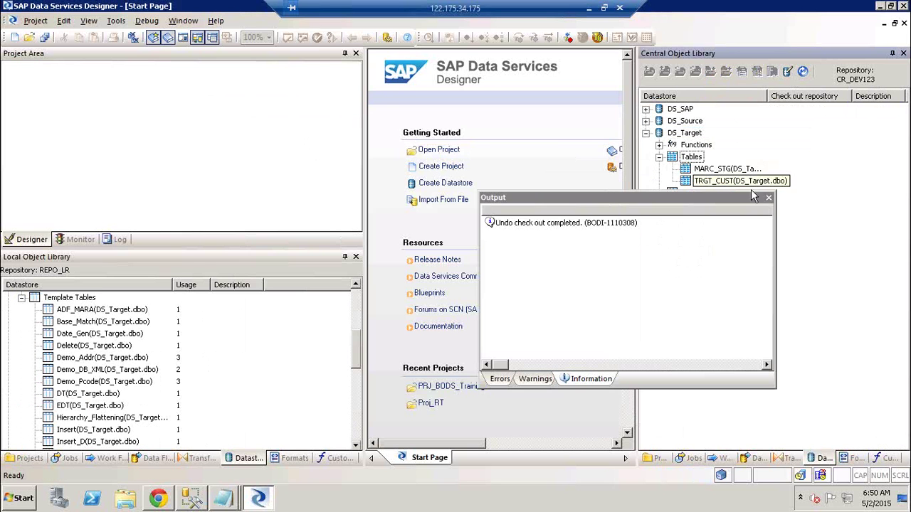
left_click(768, 199)
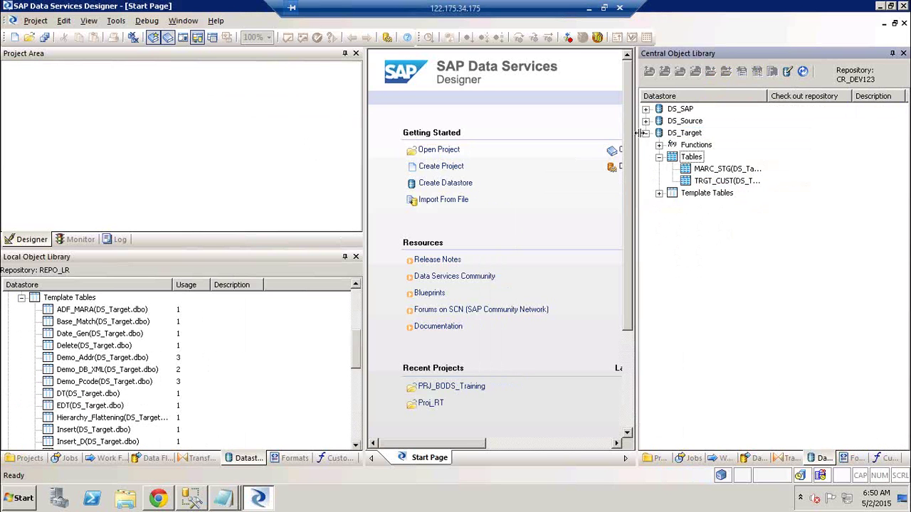
left_click(645, 133)
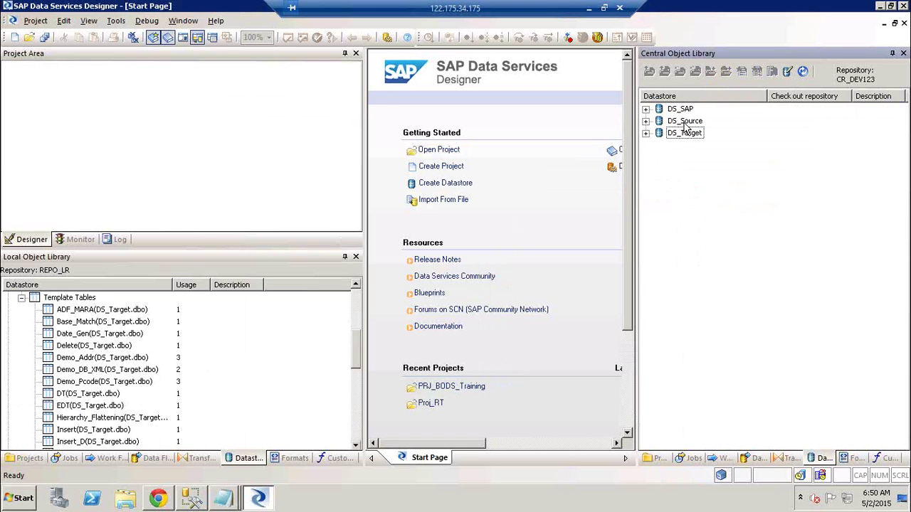
- Expand central DS_Source to its tables, selecting product_promotion_facts centrally and promotion_lookup locally
left_click(685, 123)
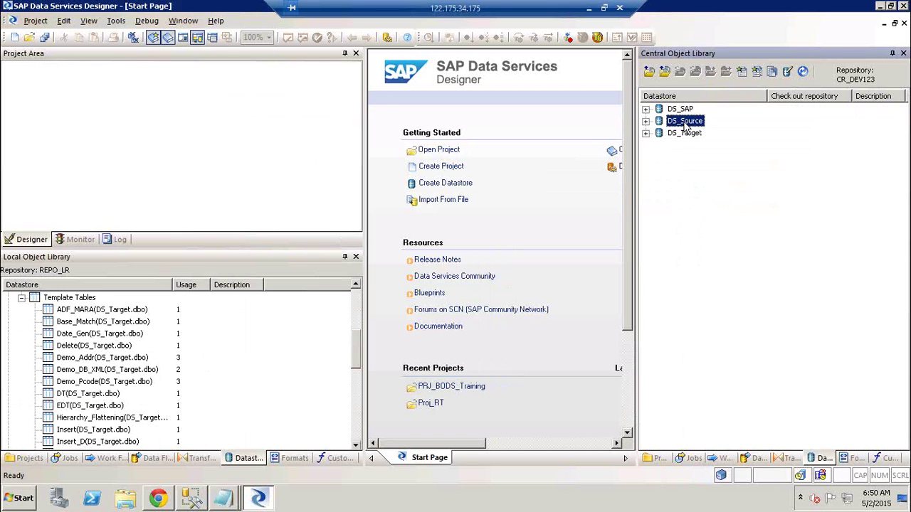
left_click(22, 298)
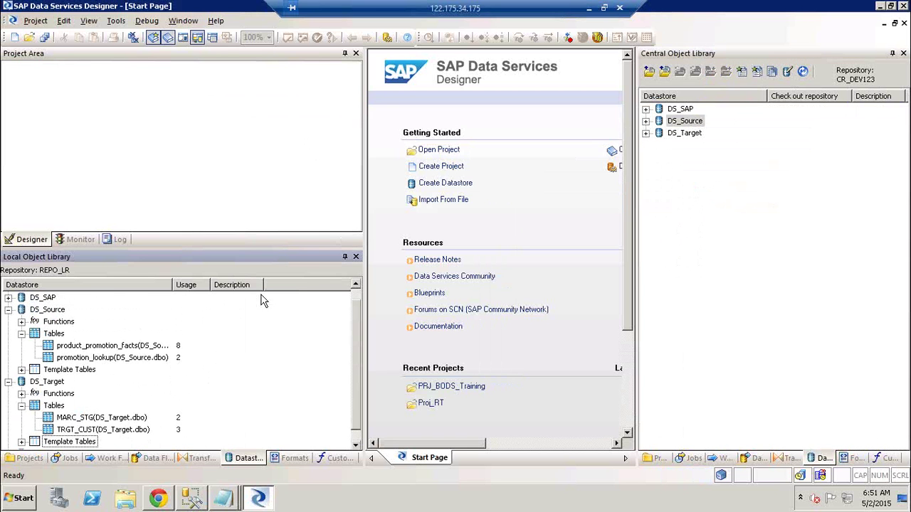
left_click(645, 121)
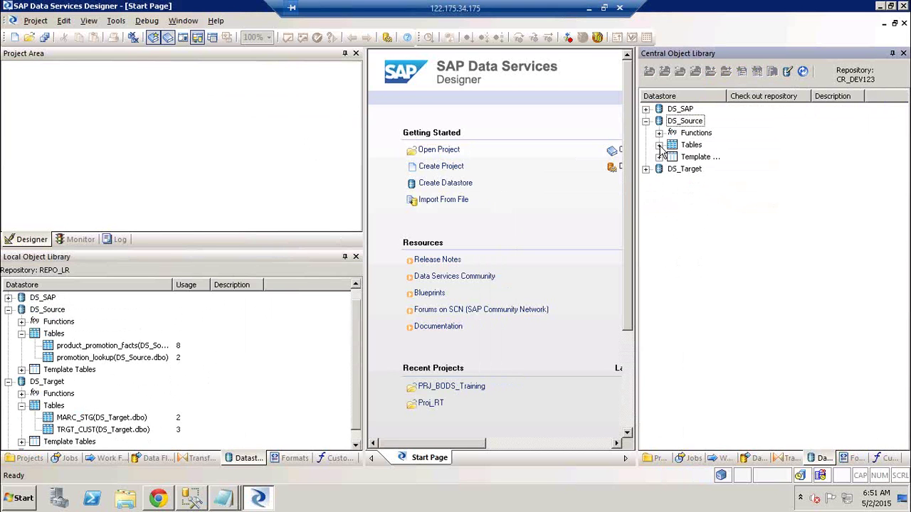
left_click(659, 145)
left_click(703, 157)
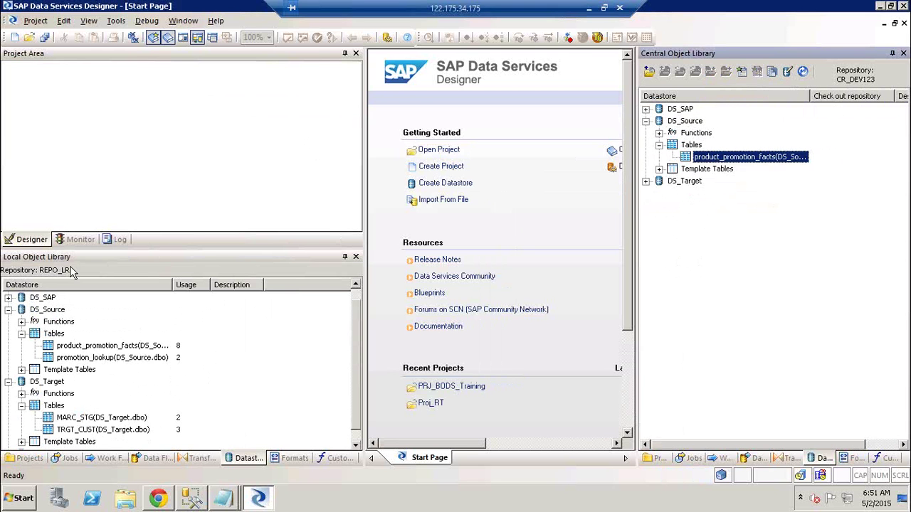
left_click(86, 357)
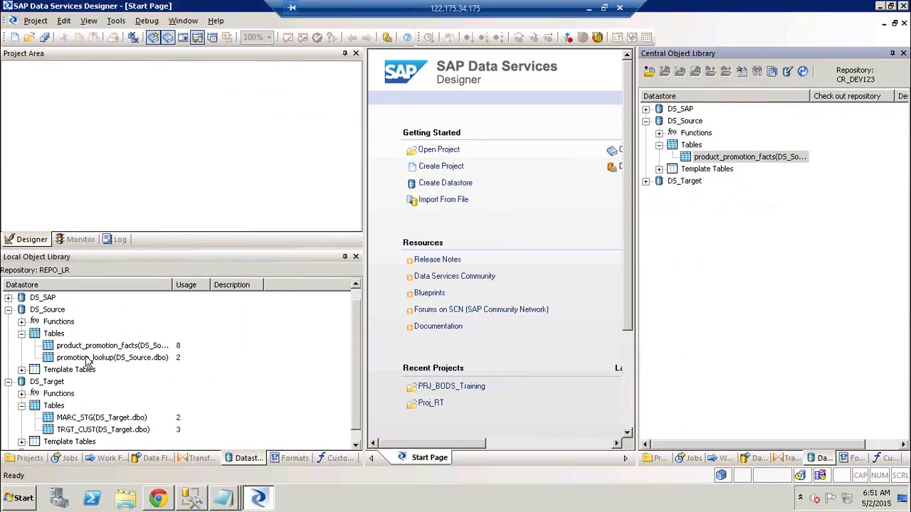
- Check out central DS_Source with Object and dependents, then close the Output window
right_click(696, 124)
mouse_move(731, 144)
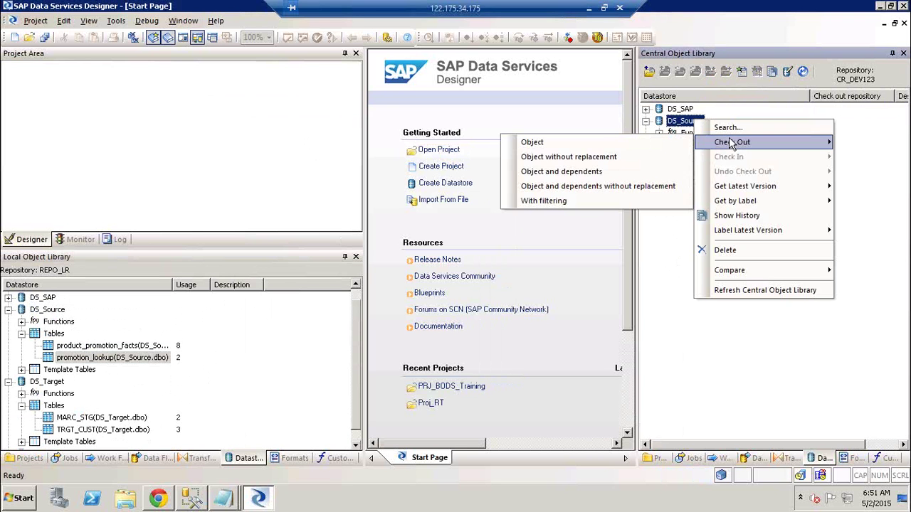
left_click(598, 175)
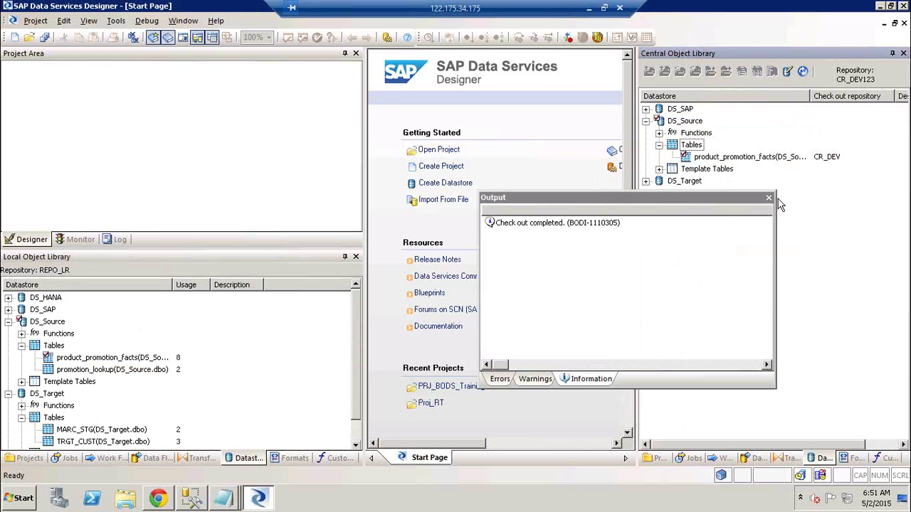
left_click(769, 198)
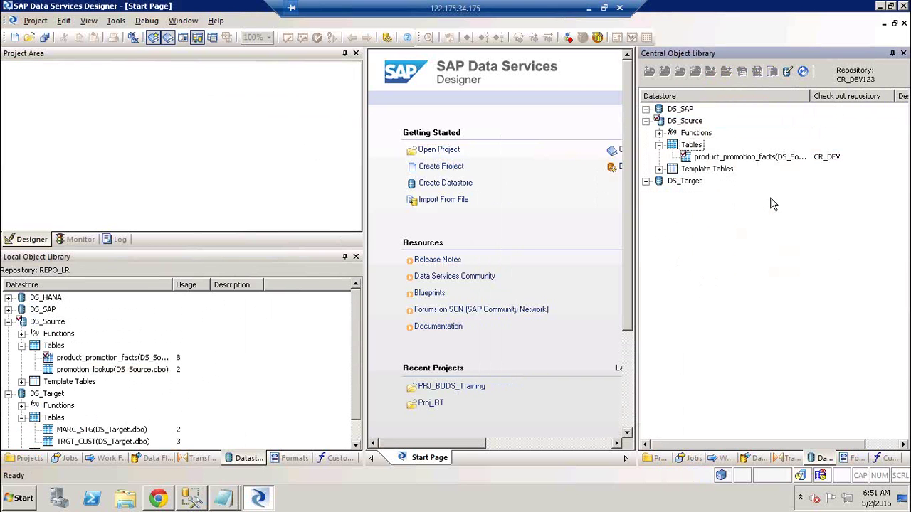
right_click(676, 123)
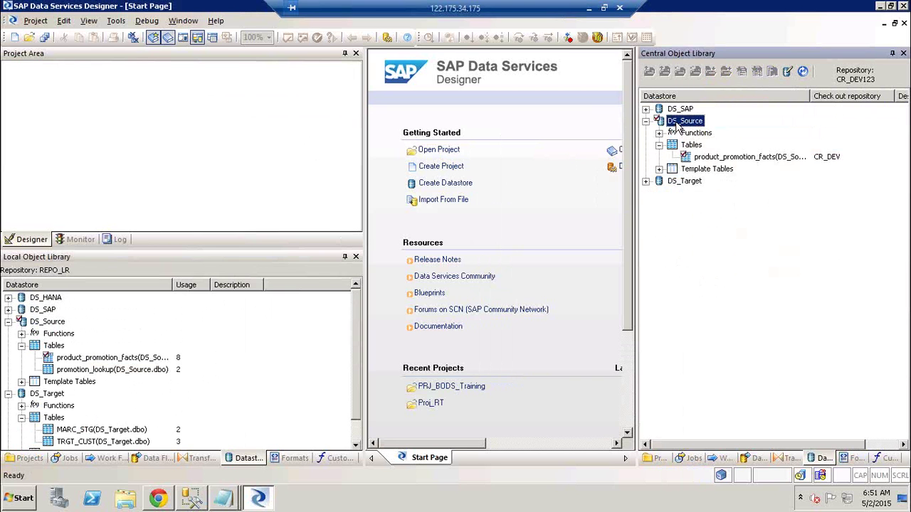
- Check in DS_Source and dependents past the alerts with comment 'Adding the deps to Cr', then close Output
mouse_move(724, 161)
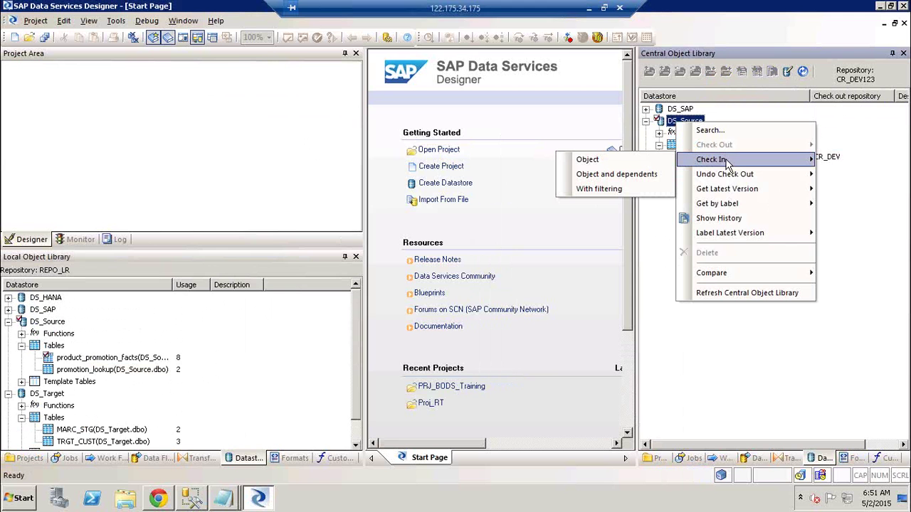
left_click(636, 175)
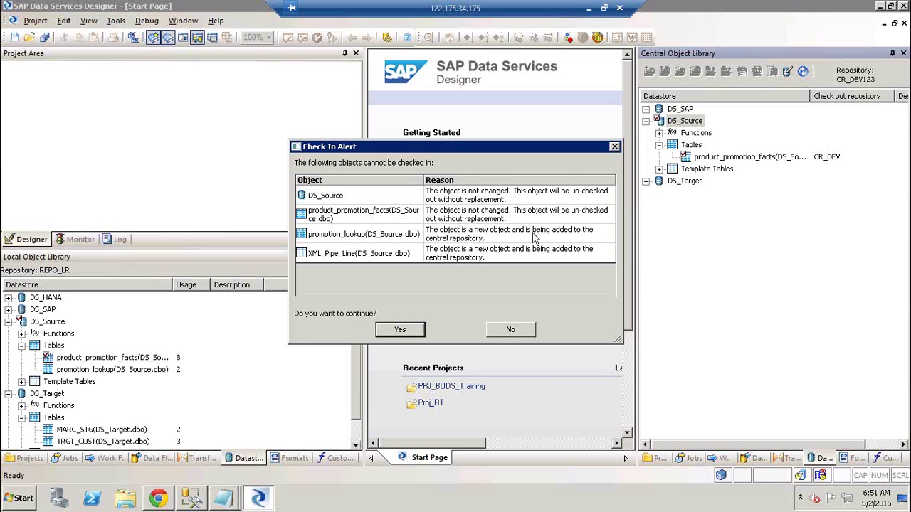
left_click(408, 334)
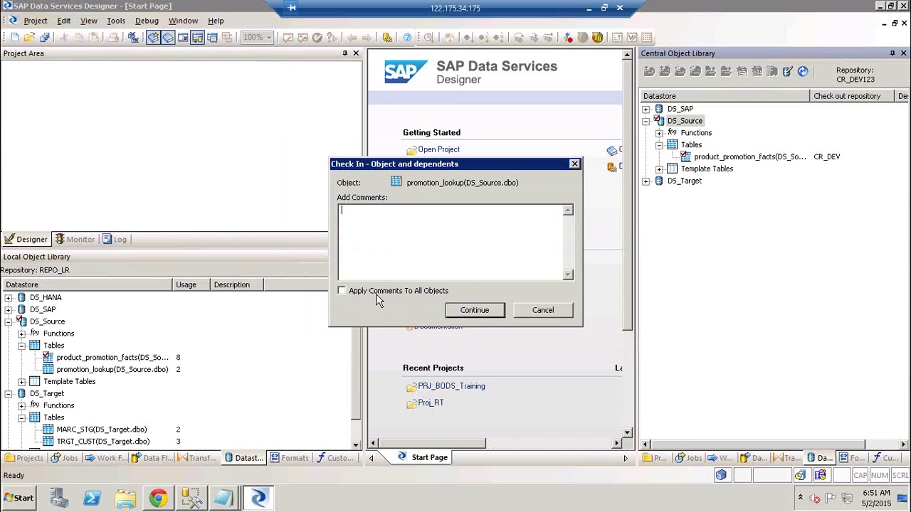
left_click(383, 250)
type("Adding the deps to Cr")
left_click(462, 311)
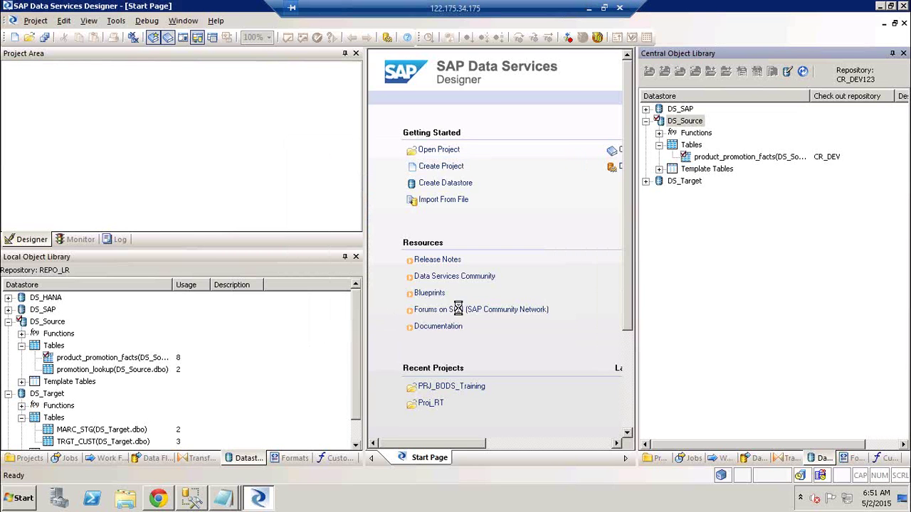
left_click(769, 200)
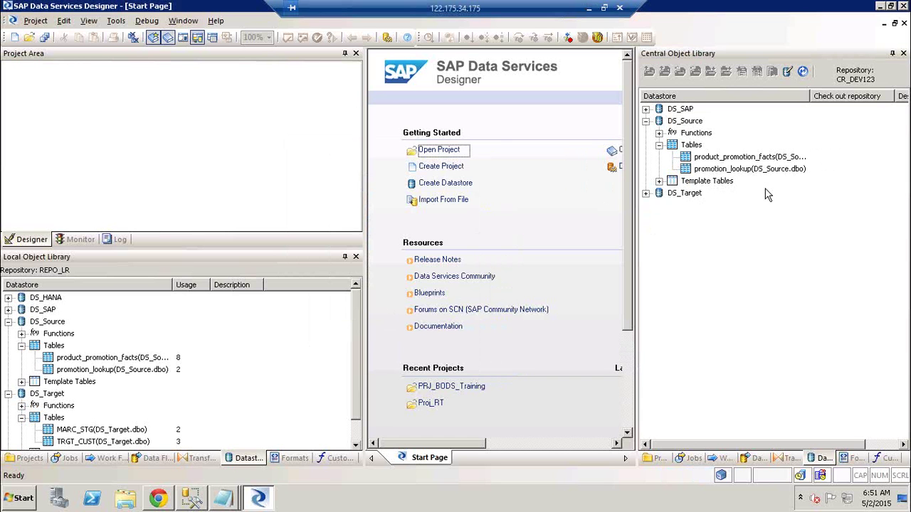
right_click(689, 120)
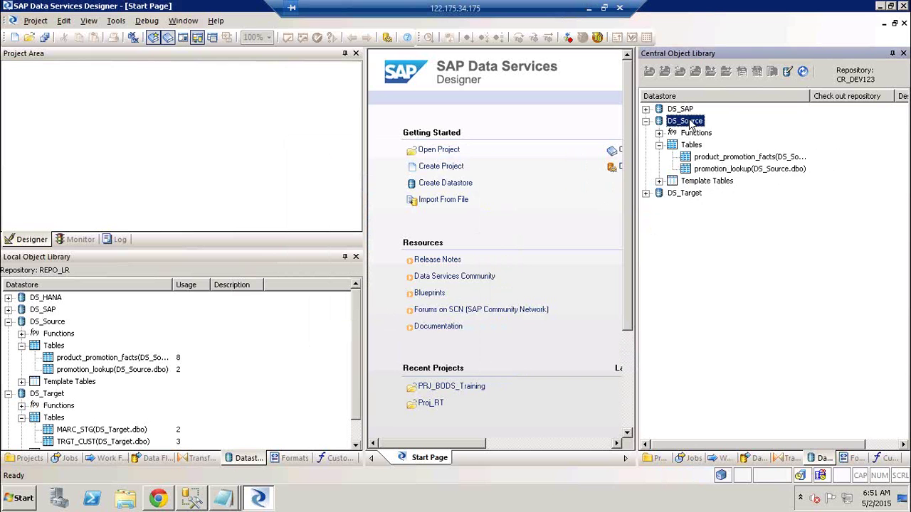
- Cancel DS_Source's Check Out submenu and switch the local library to its Projects list
mouse_move(729, 143)
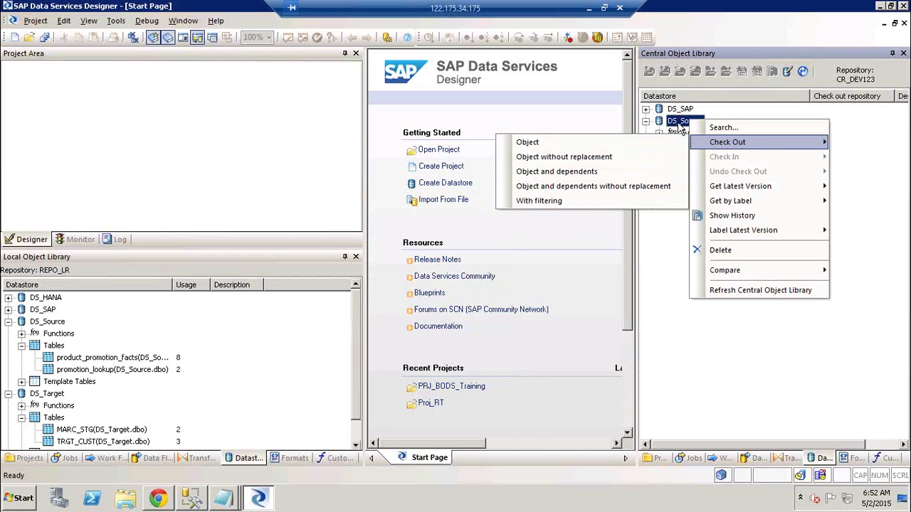
left_click(679, 126)
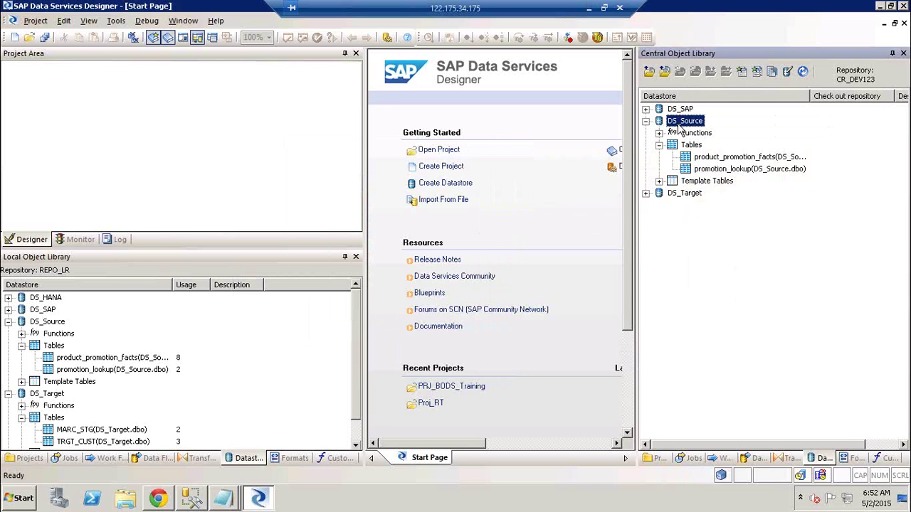
left_click(44, 322)
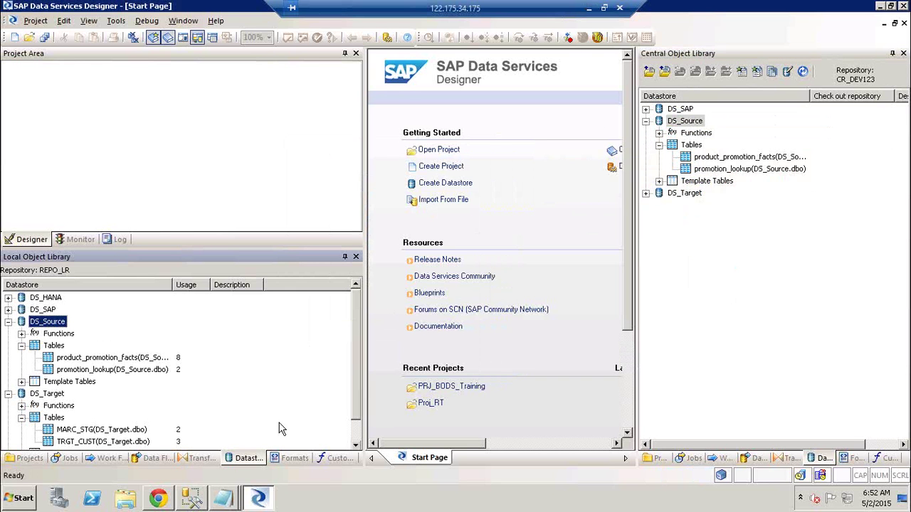
left_click(40, 457)
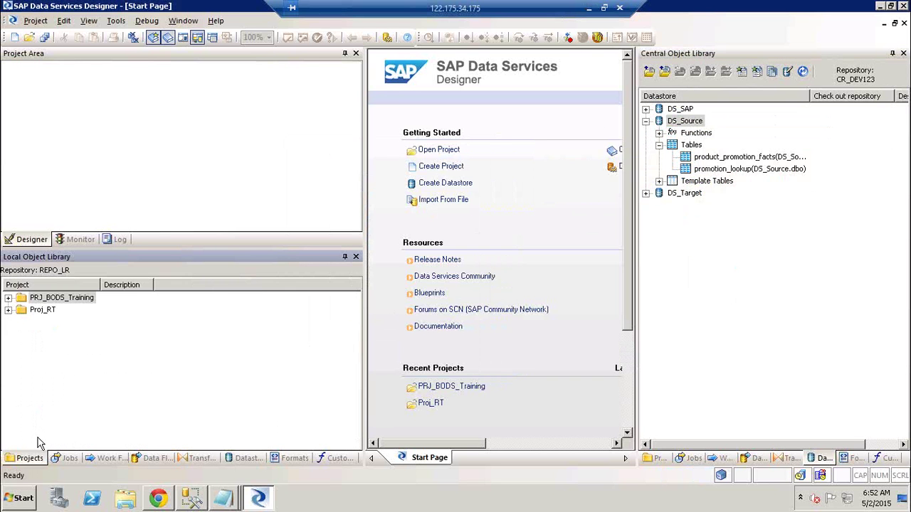
- Expand project PRJ_BODS_Training and dismiss the central DS_Source actions menu
left_click(8, 298)
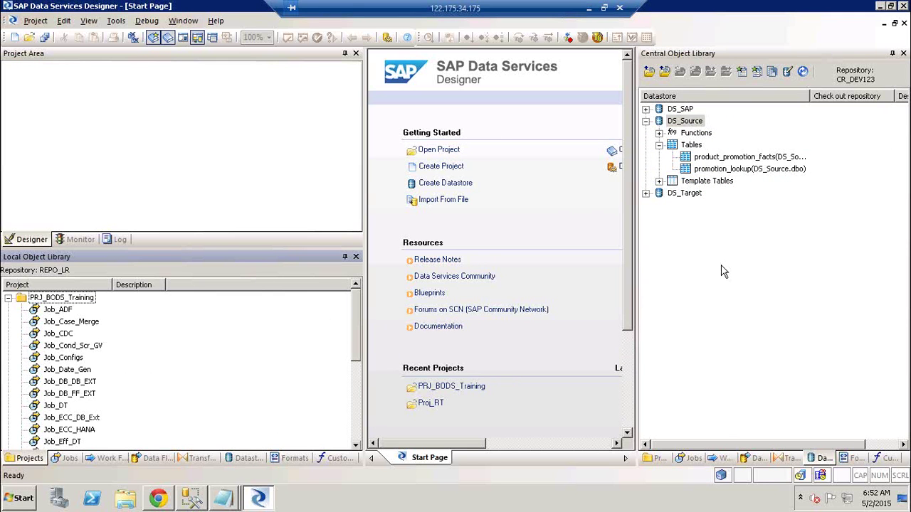
right_click(684, 121)
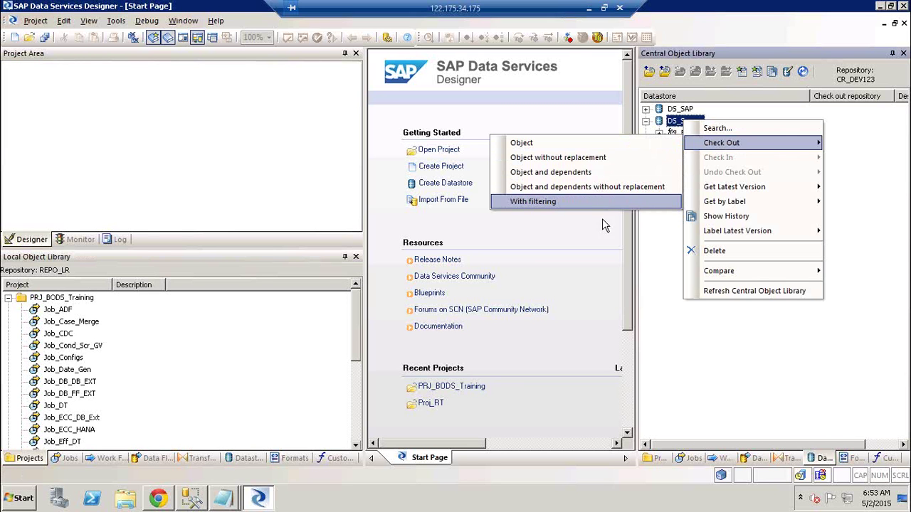
left_click(719, 414)
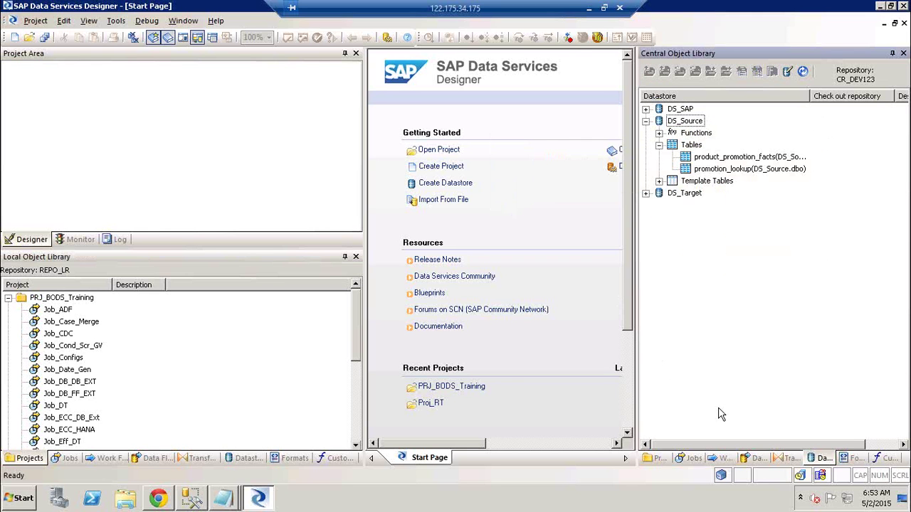
- Check out central DS_Source with Object and dependents from CR_DEV123, then close Output
left_click(684, 122)
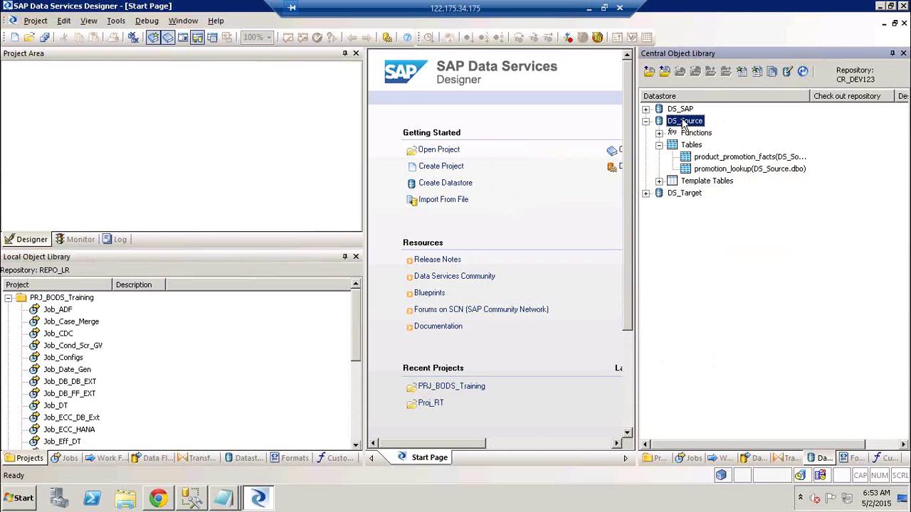
right_click(684, 123)
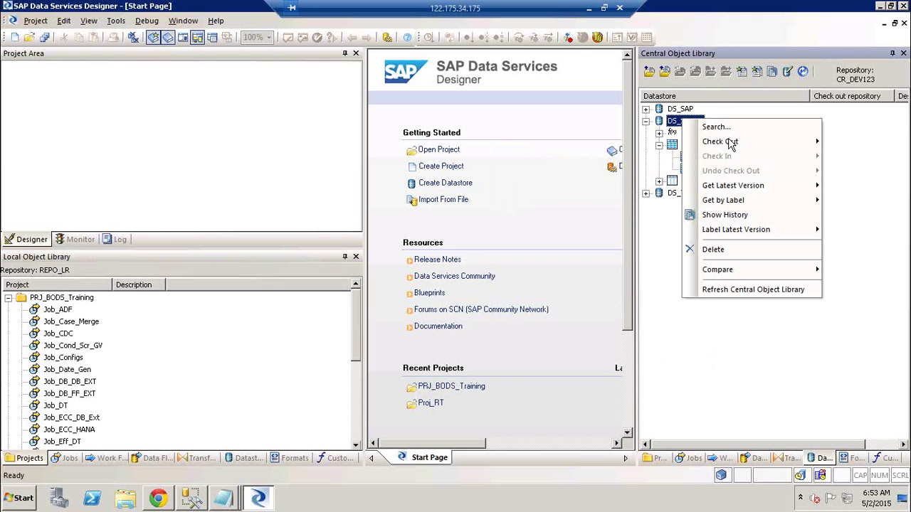
mouse_move(733, 146)
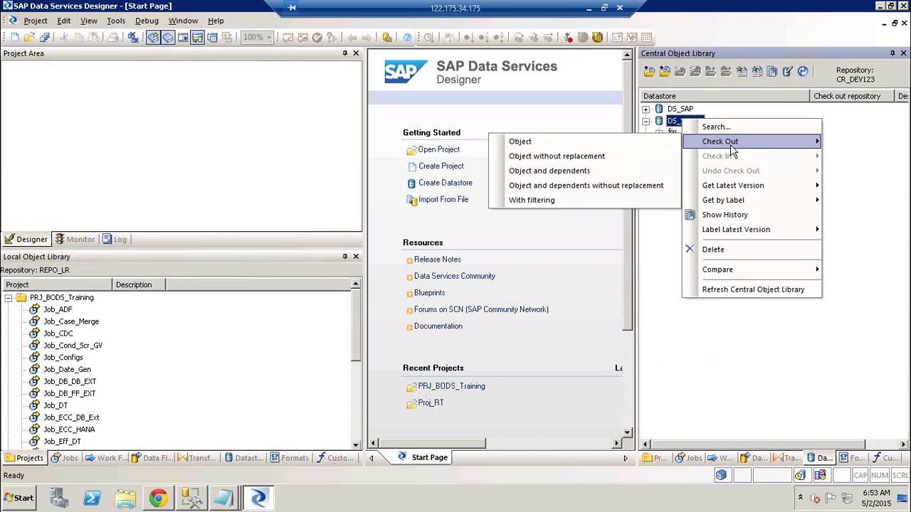
left_click(561, 174)
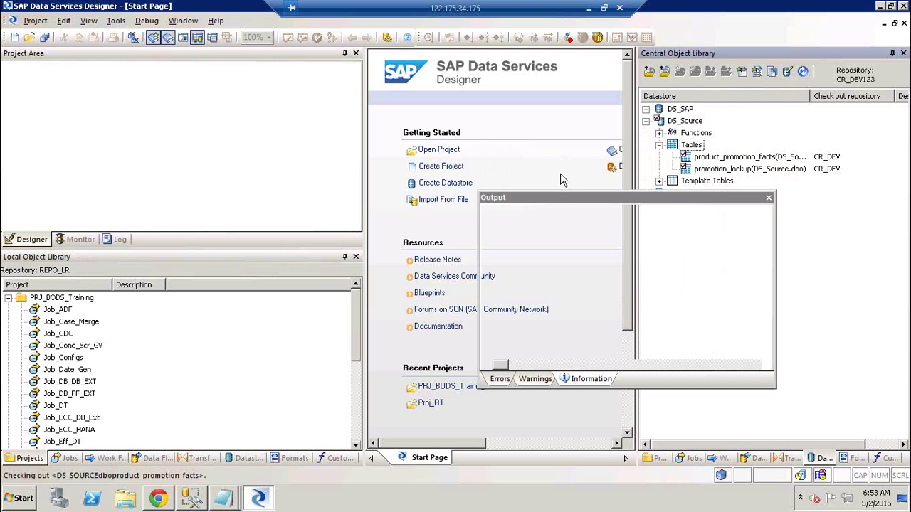
left_click(769, 198)
- Return the local library to Datastores and select DS_Source to see its tables checked out
left_click(696, 122)
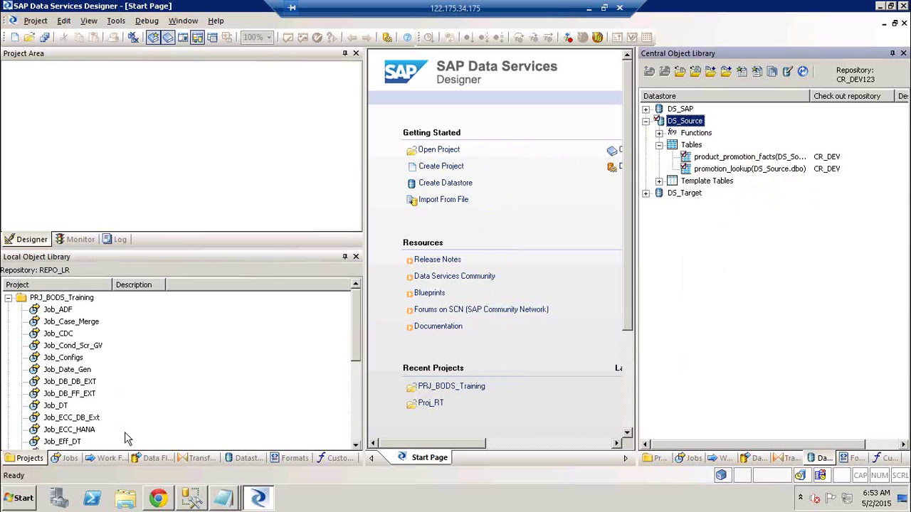
left_click(356, 421)
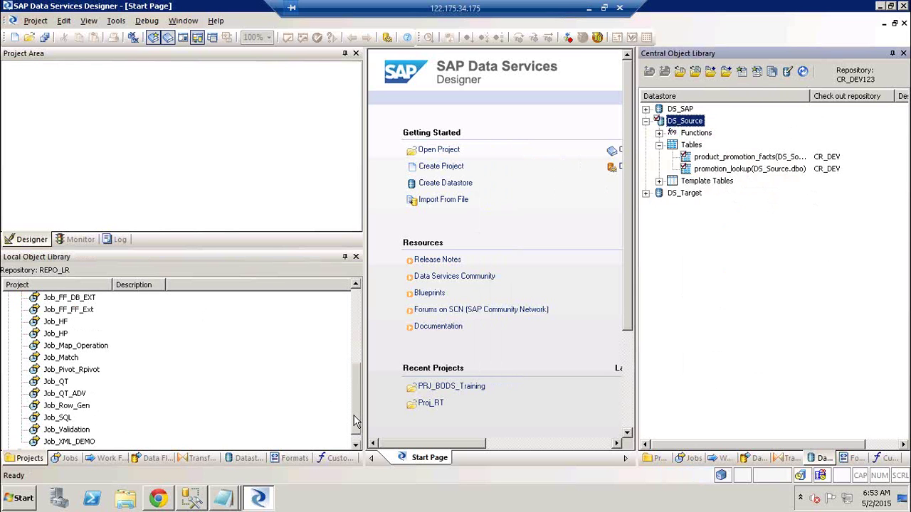
left_click(240, 461)
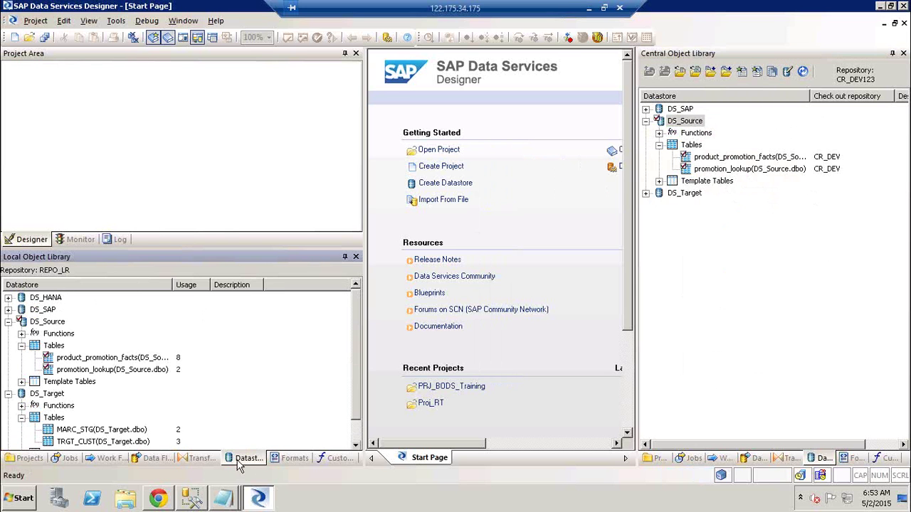
left_click(49, 324)
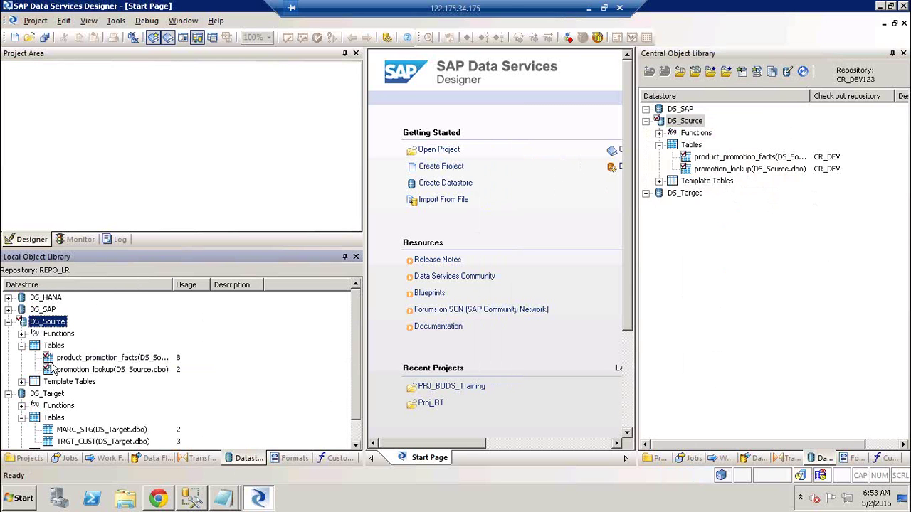
left_click(588, 10)
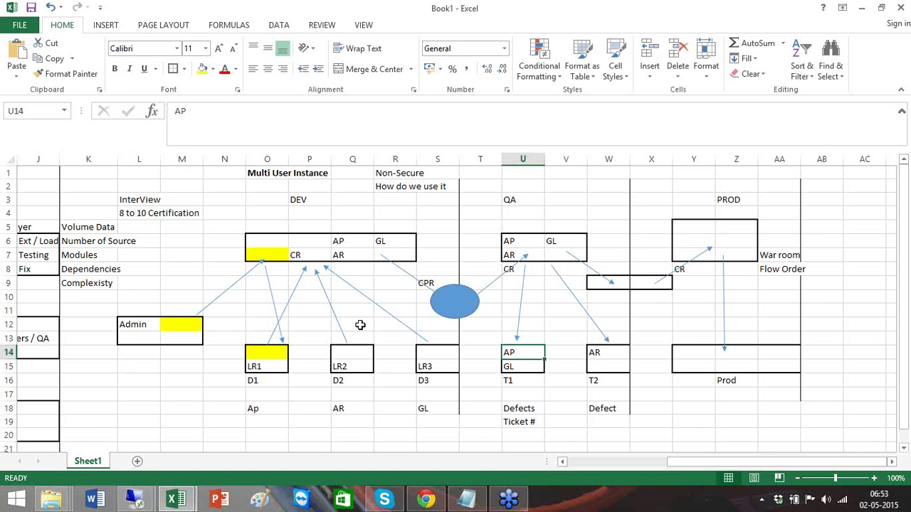
left_click(182, 382)
left_click(265, 356)
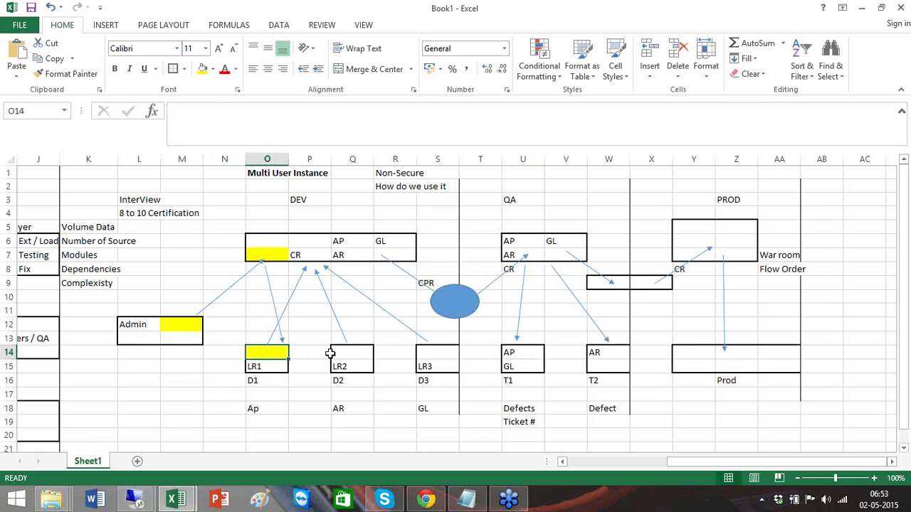
left_click(328, 354)
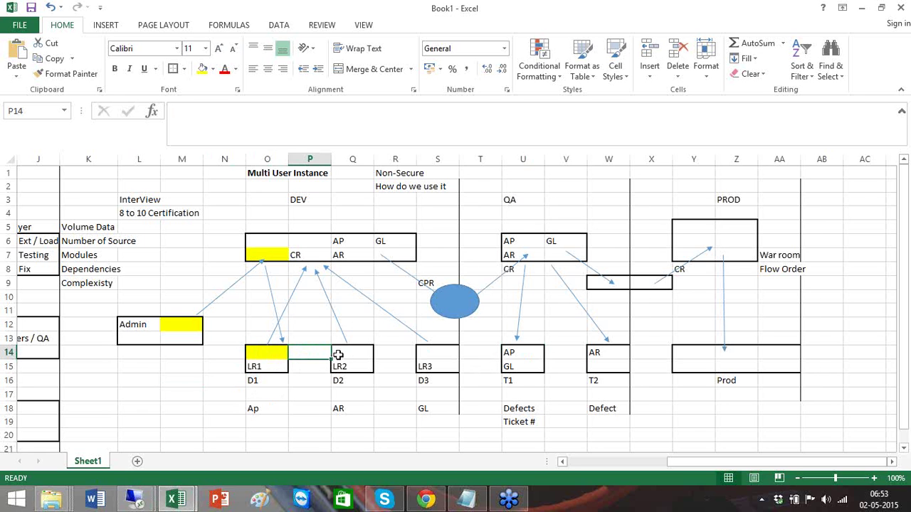
left_click(275, 350)
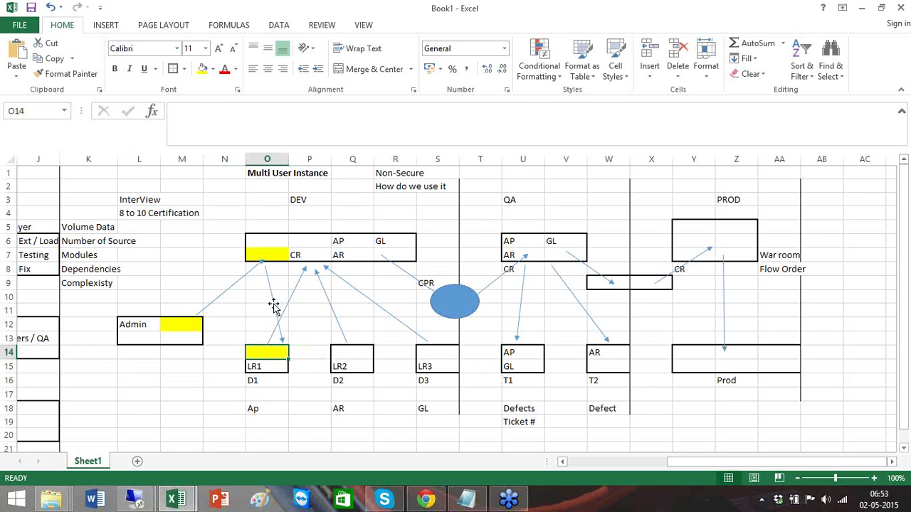
left_click(272, 261)
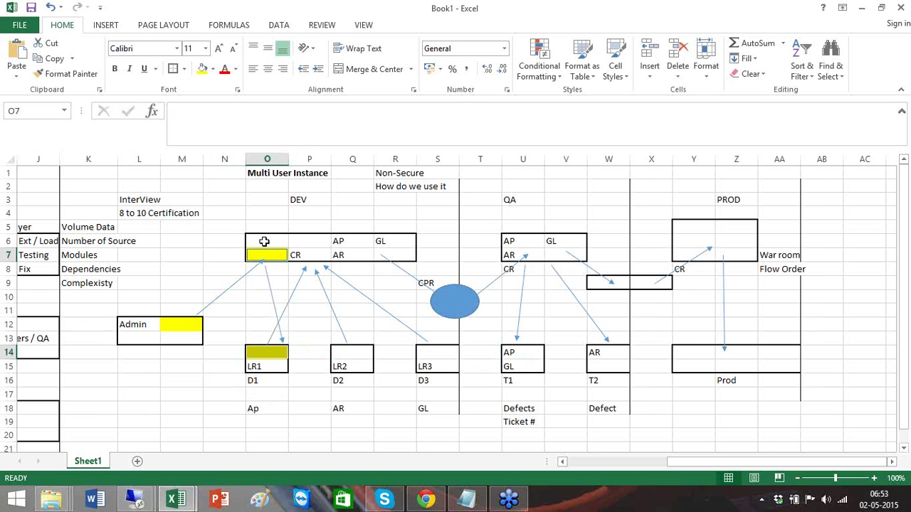
left_click(348, 350)
left_click(442, 357)
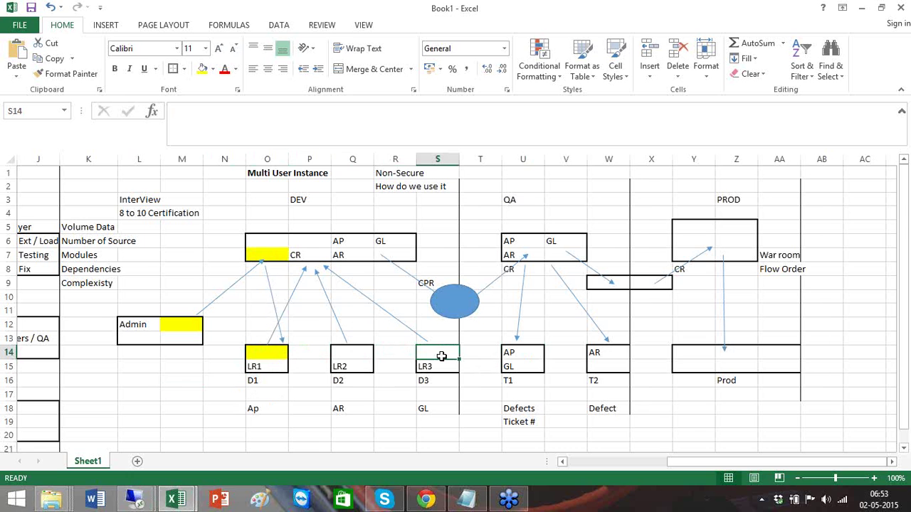
left_click(308, 258)
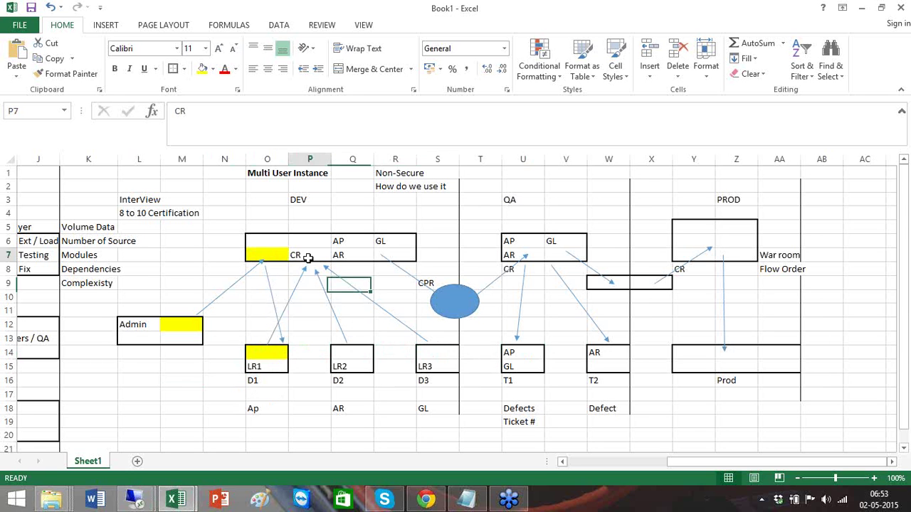
left_click(255, 379)
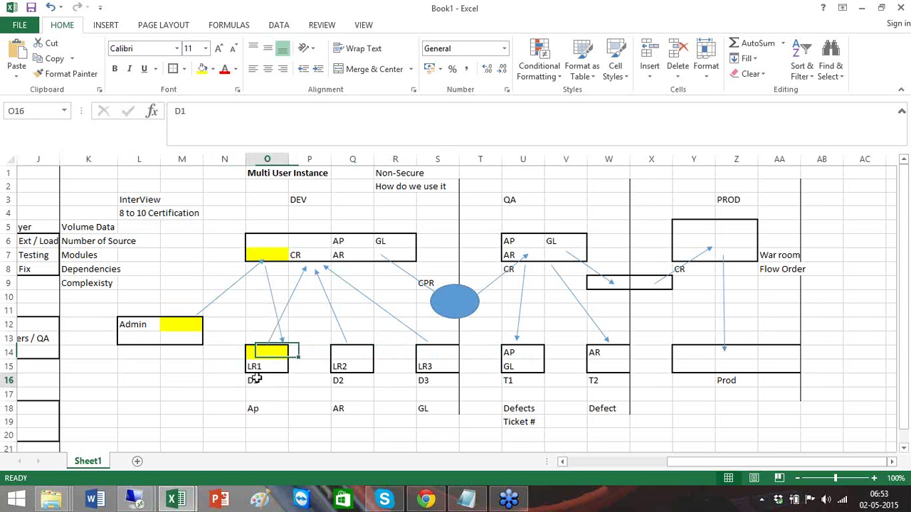
left_click(273, 258)
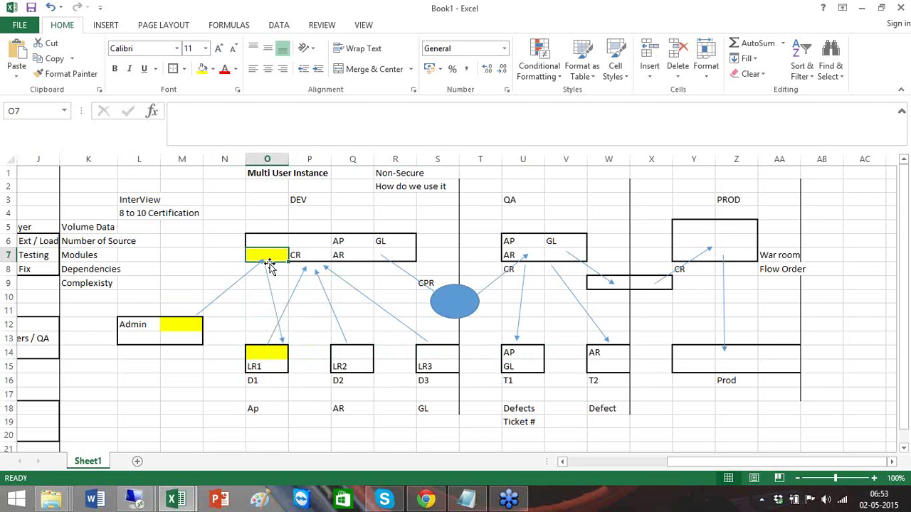
left_click(366, 351)
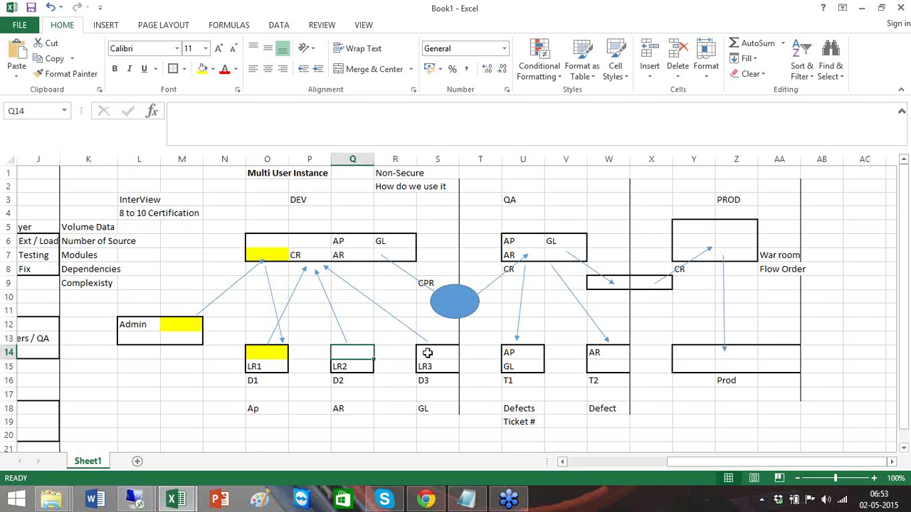
left_click(429, 353)
left_click(264, 255)
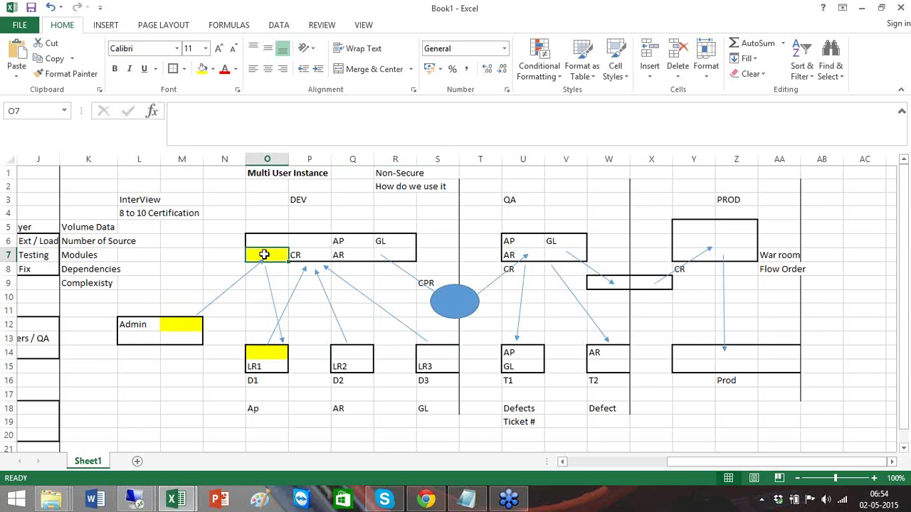
left_click(361, 356)
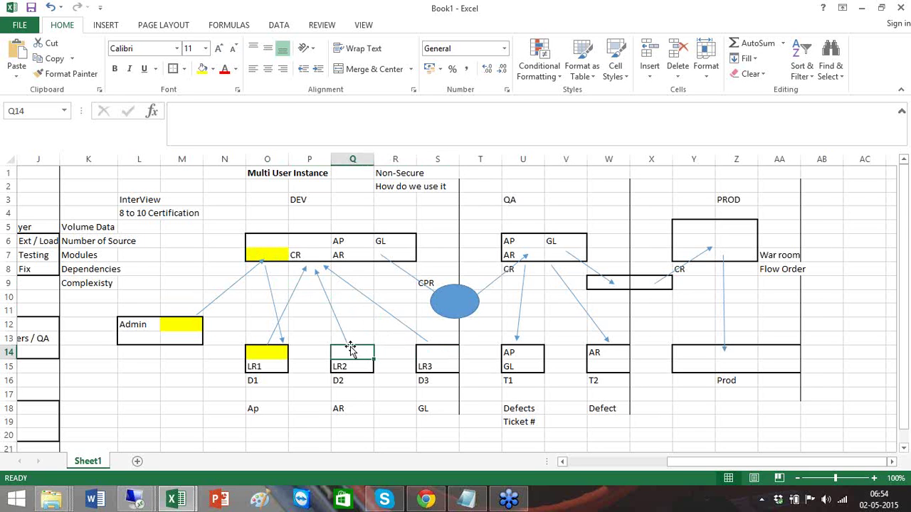
left_click(427, 350)
left_click(284, 347)
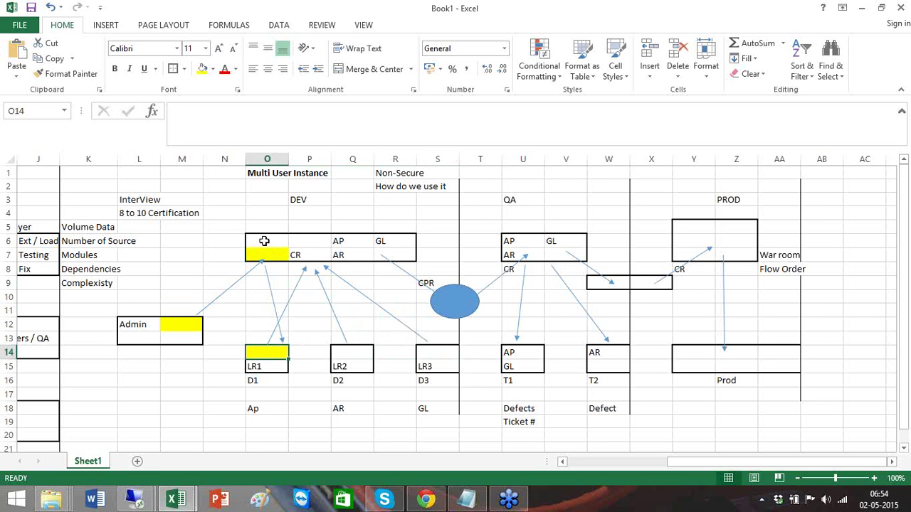
left_click(264, 254, "ctrl")
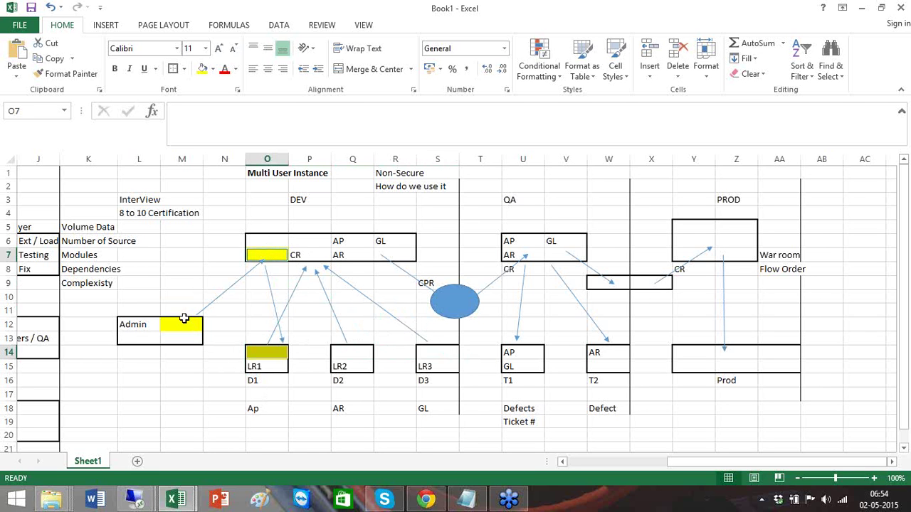
left_click(184, 323)
left_click(284, 253, "ctrl")
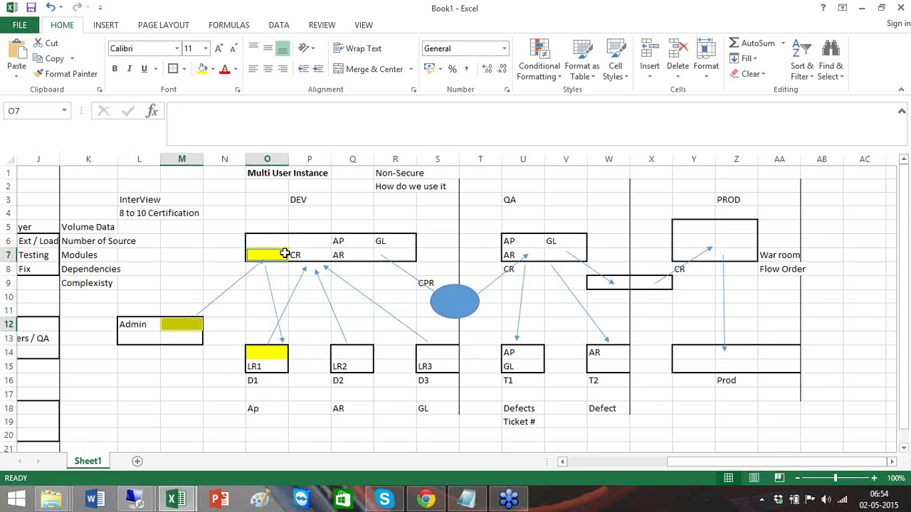
left_click(182, 392)
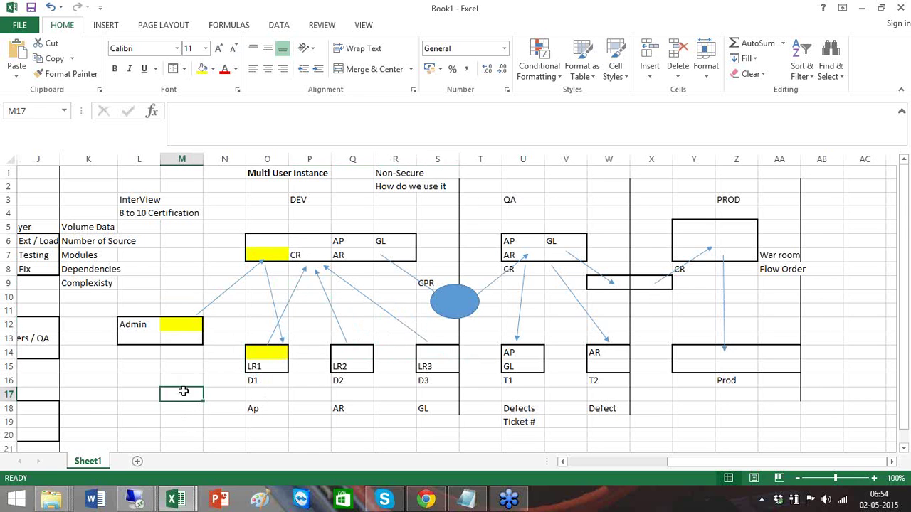
left_click(279, 347)
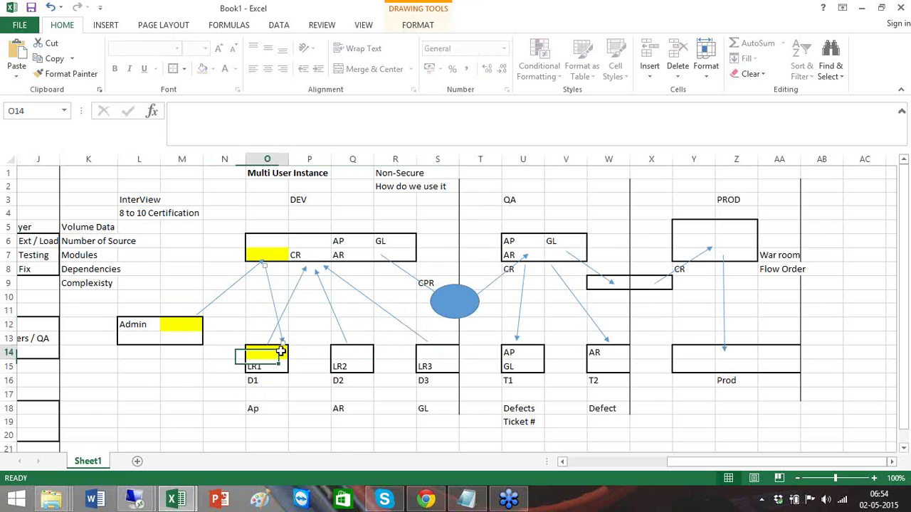
- Select the LR1, LR2 and LR3 boxes together in the DEV diagram
left_click(281, 351)
left_click(356, 351, "ctrl")
left_click(437, 357, "ctrl")
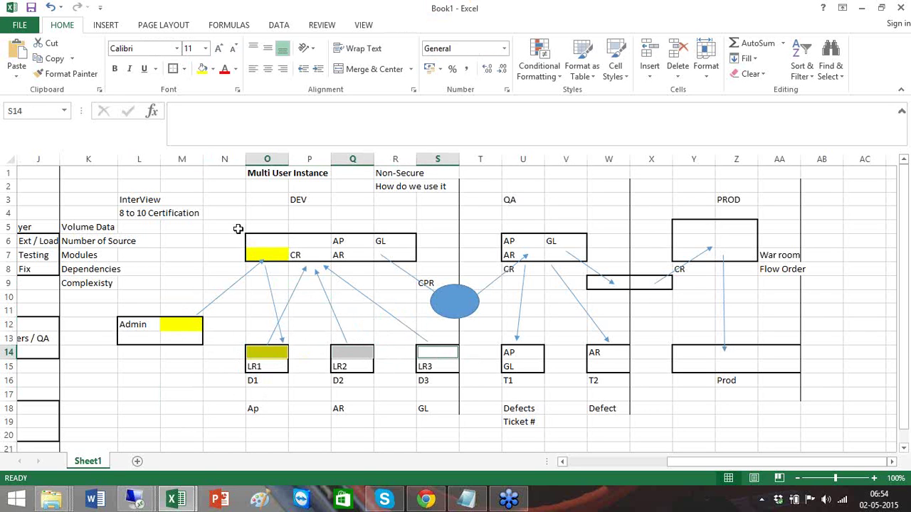
- Point out the D2 developer label and LR2 box, then return to the SAP Data Services remote session
left_click(358, 350)
left_click(361, 383)
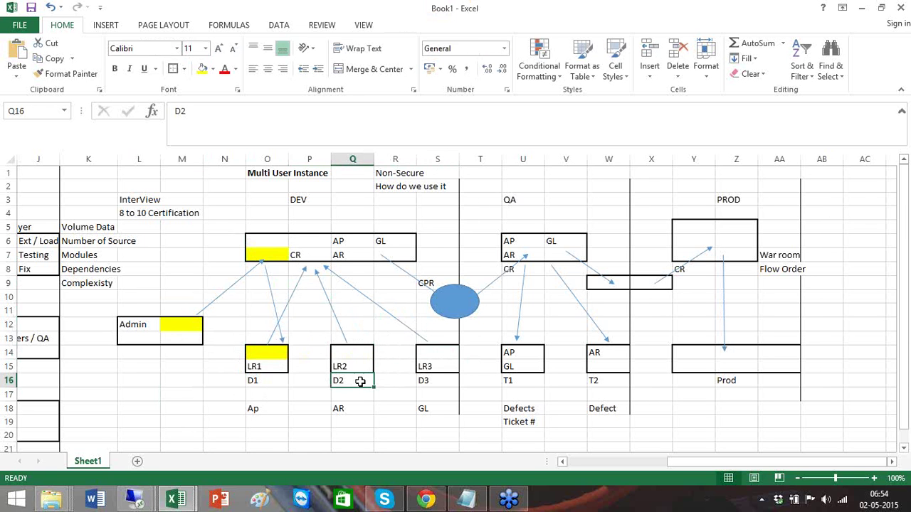
left_click(422, 391)
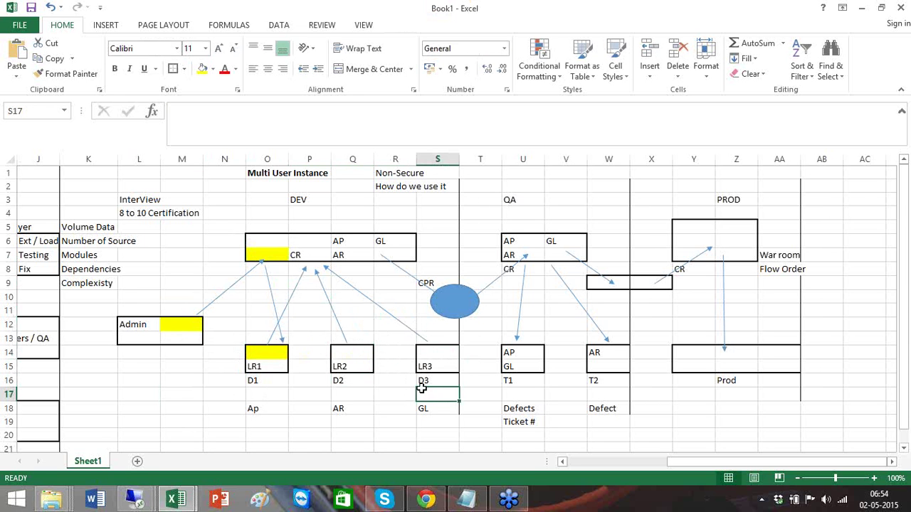
left_click(352, 349)
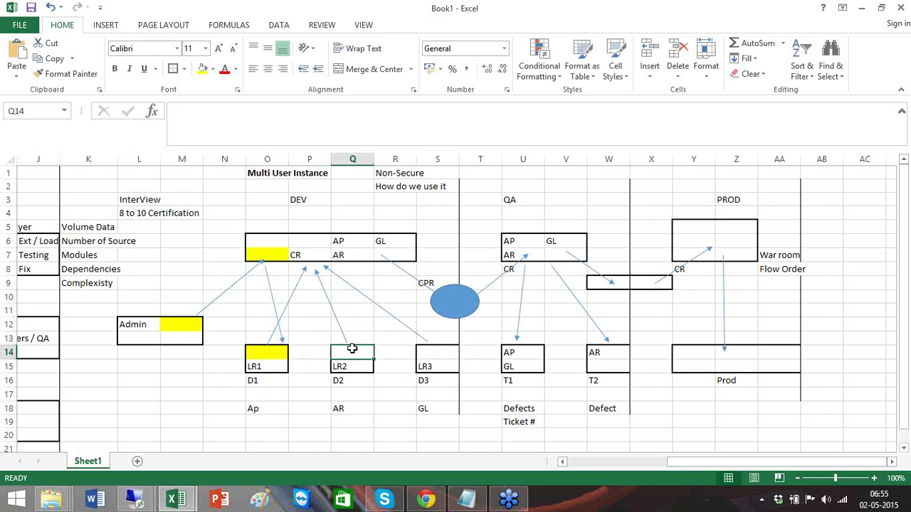
left_click(122, 502)
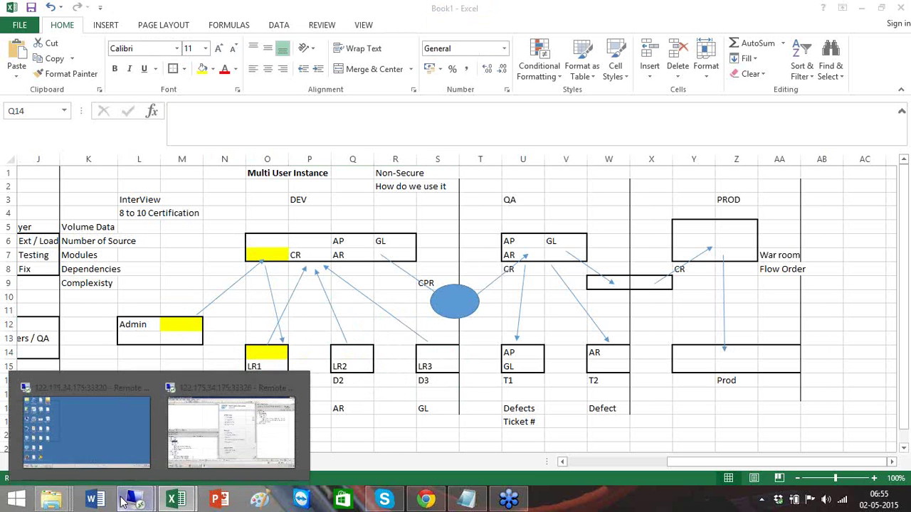
left_click(241, 410)
- Review the local DS_Source datastore settings, including the password field, and cancel without saving
left_click(48, 322)
right_click(49, 324)
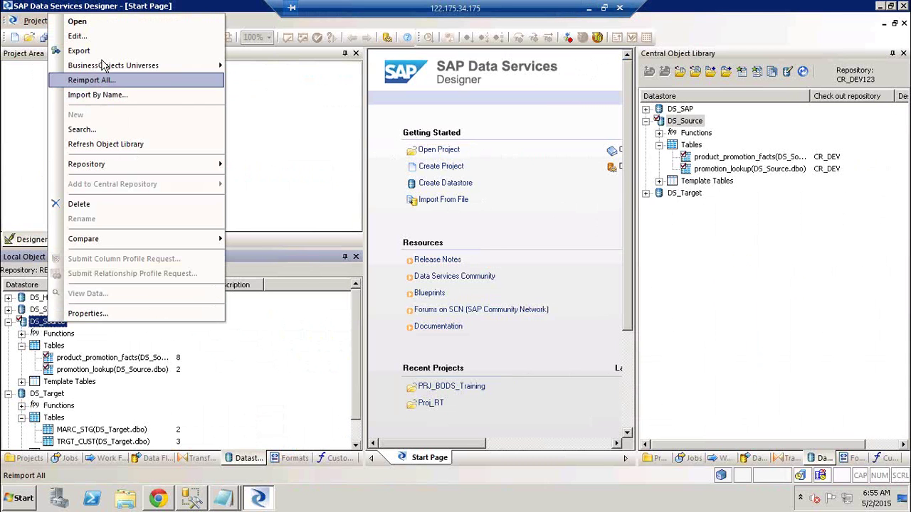
left_click(77, 36)
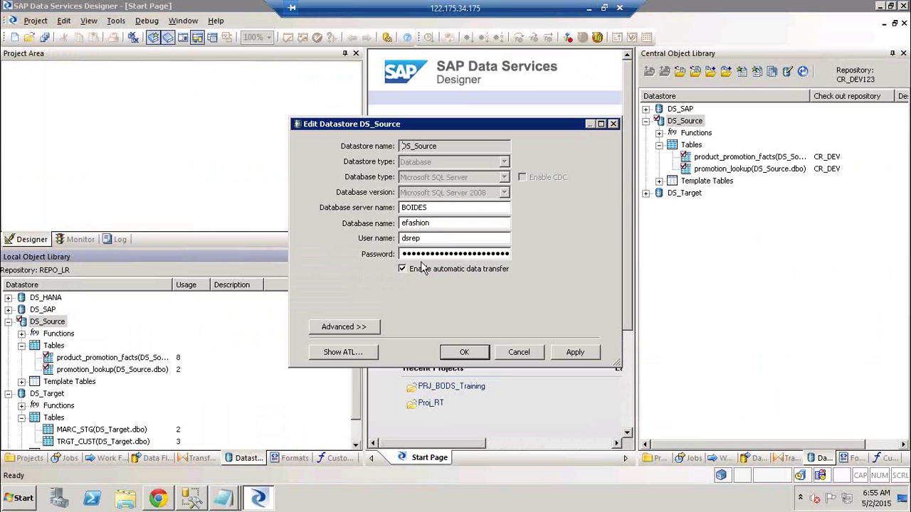
left_click(435, 254)
left_click(522, 353)
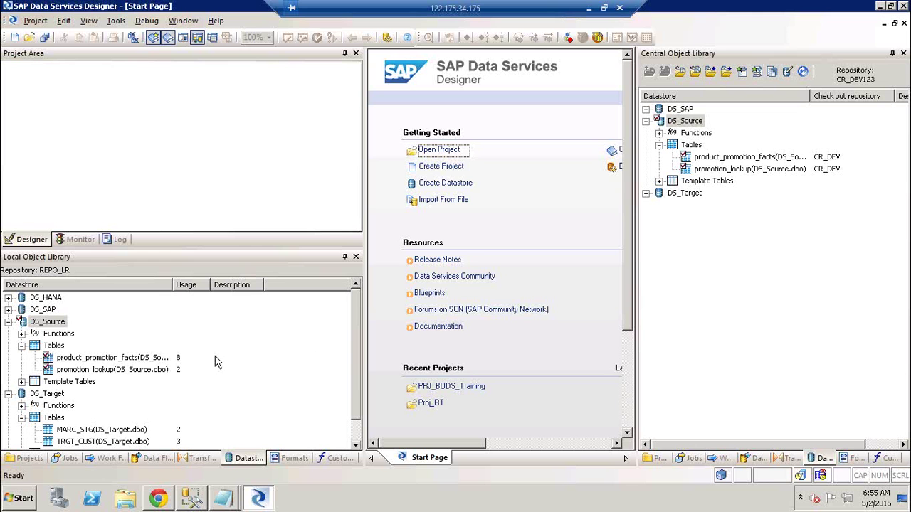
- Reopen the DS_Source actions list, dismiss it, and bring the Excel diagram back to front
left_click(48, 323)
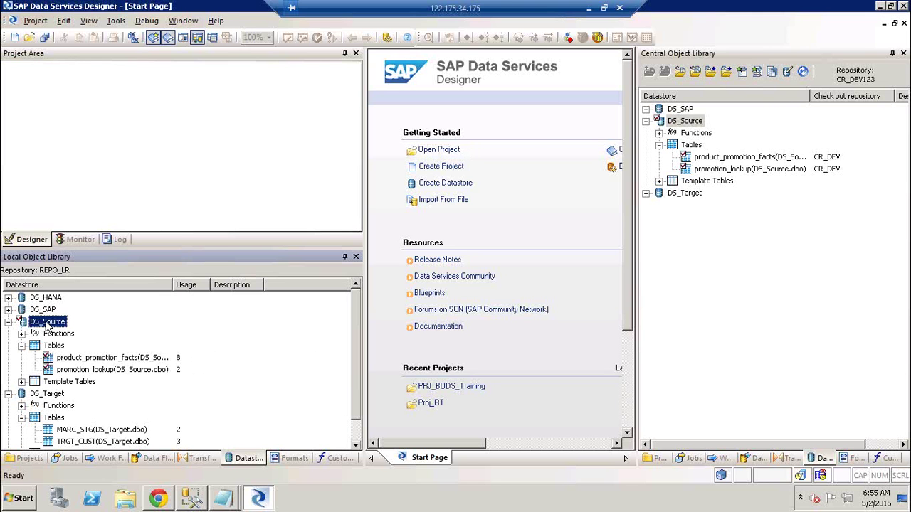
right_click(48, 324)
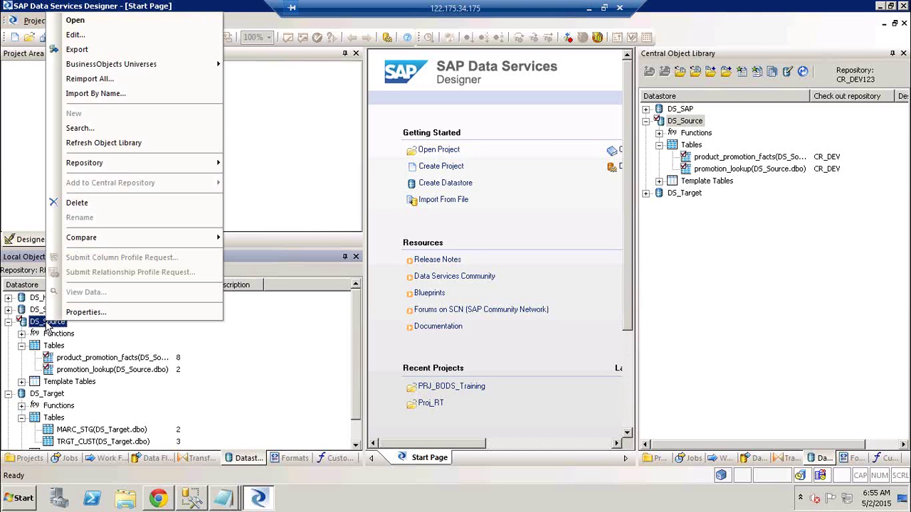
left_click(706, 342)
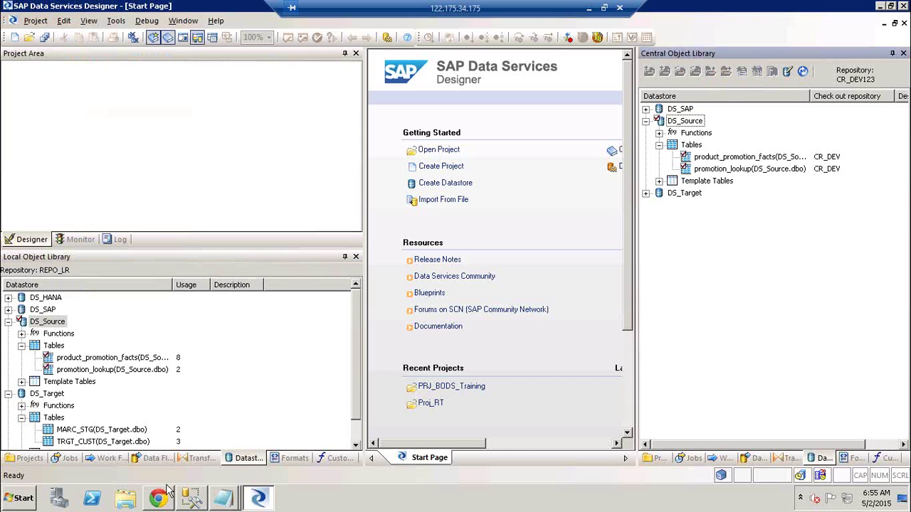
mouse_move(171, 500)
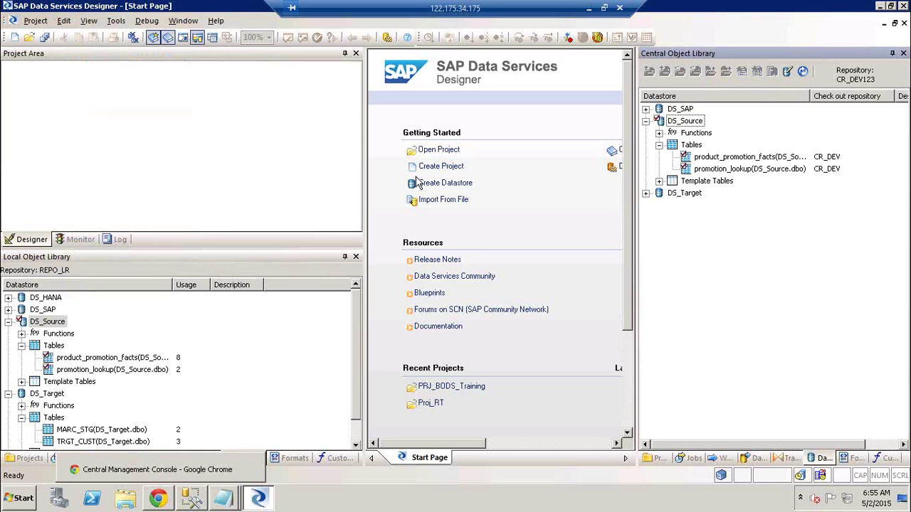
left_click(588, 8)
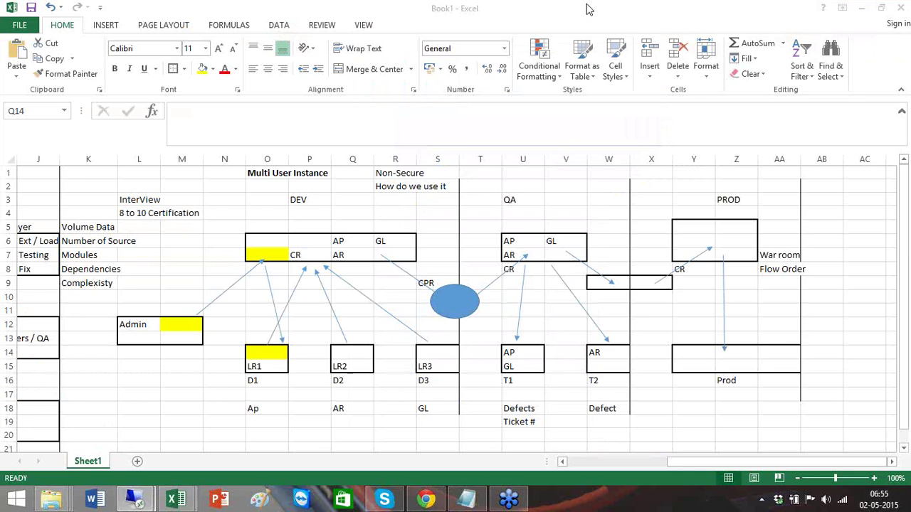
- Point out the yellow central repository cell, the QA area and the Admin box, then return to SAP Data Services
left_click(267, 256)
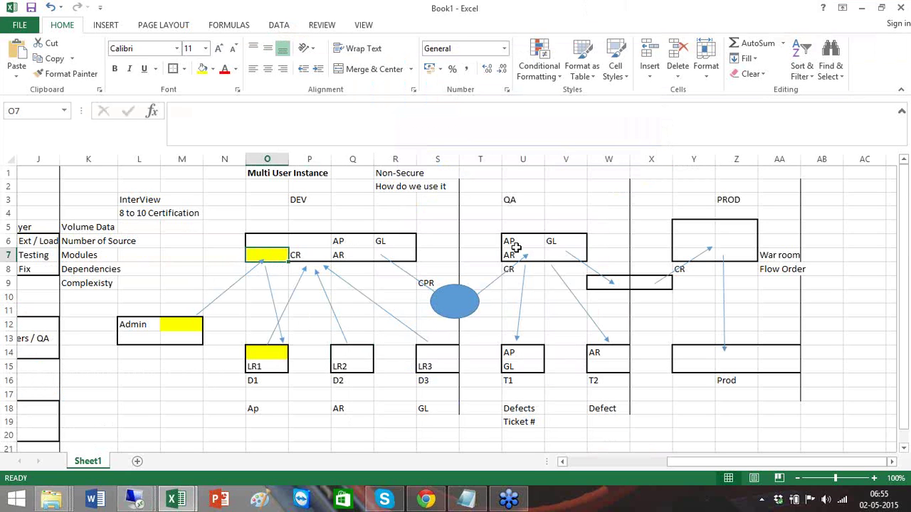
left_click(565, 258)
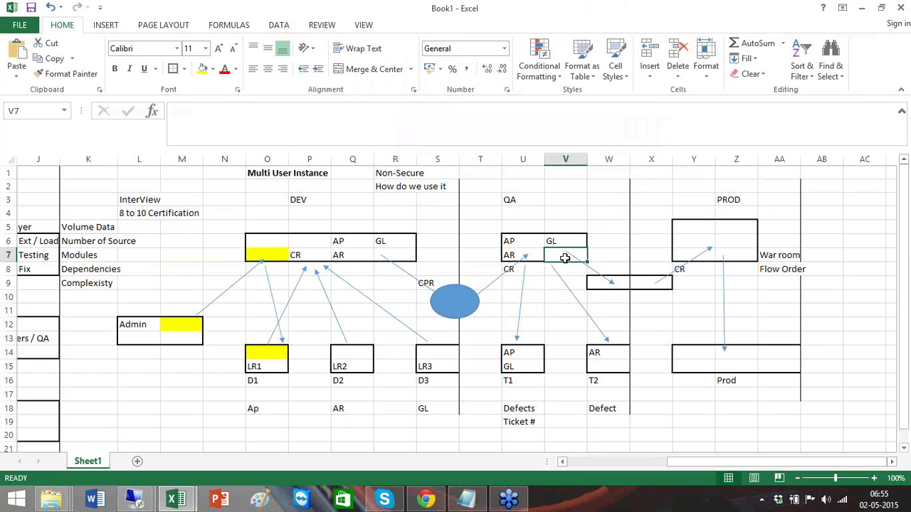
left_click(177, 326)
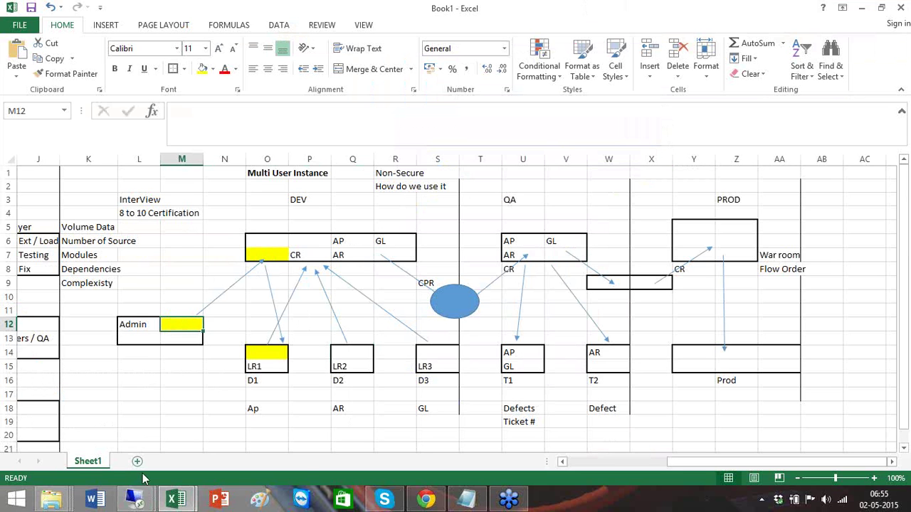
left_click(135, 500)
left_click(225, 447)
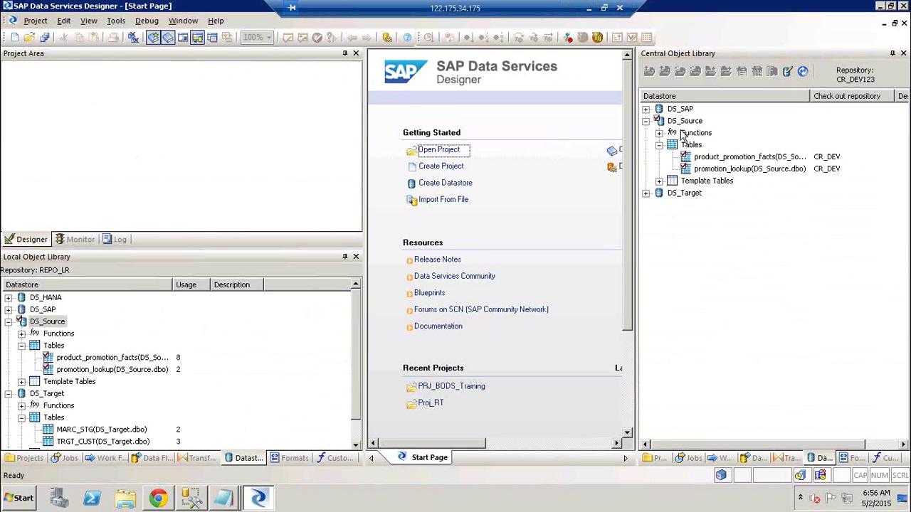
- Undo the check-out of central DS_Source with its dependents in CR_DEV123, then close the Output report
left_click(711, 158)
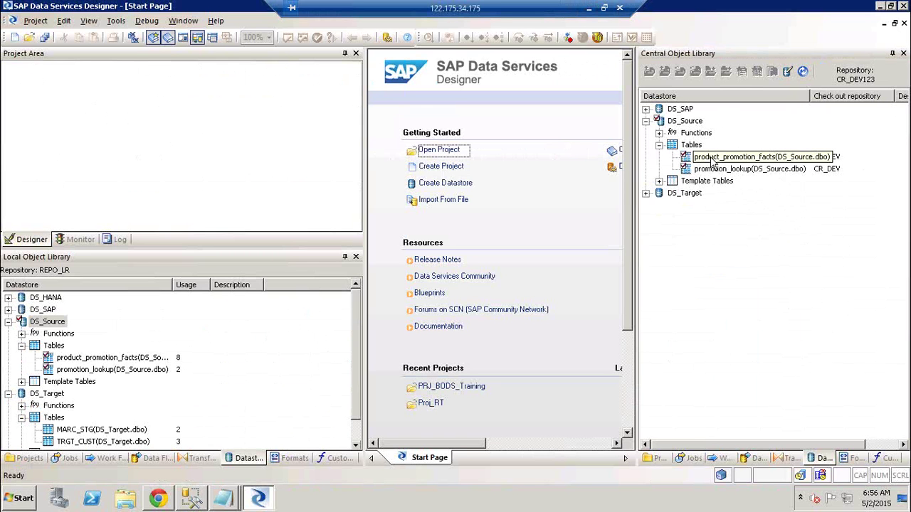
right_click(685, 121)
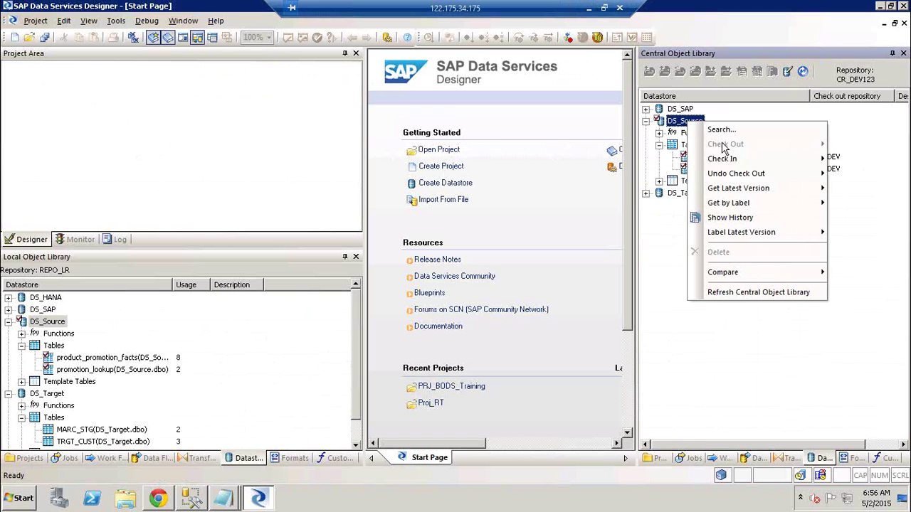
mouse_move(740, 174)
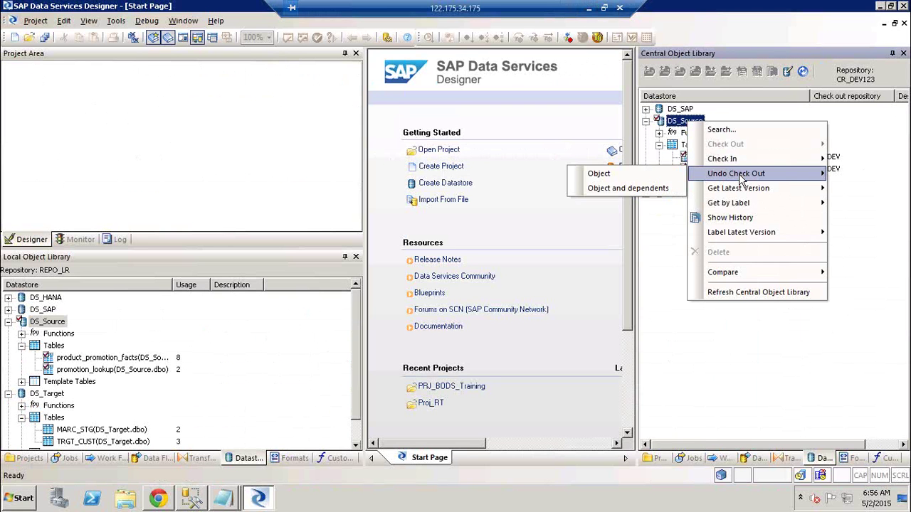
left_click(653, 188)
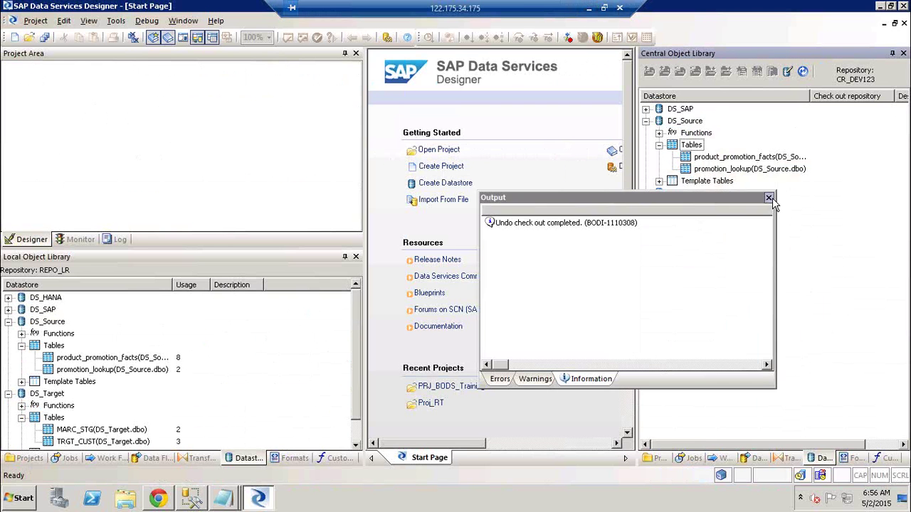
left_click(769, 198)
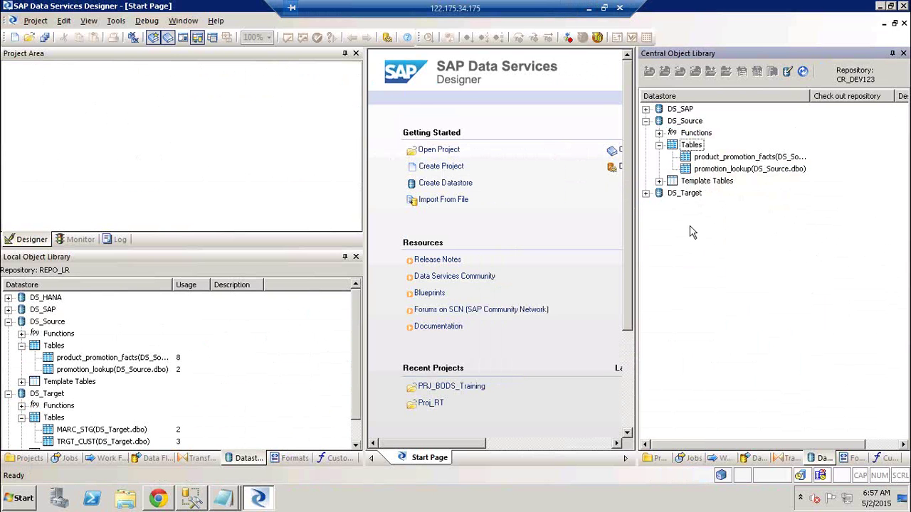
- Minimize the remote session to bring up the local Excel repository diagram
left_click(589, 7)
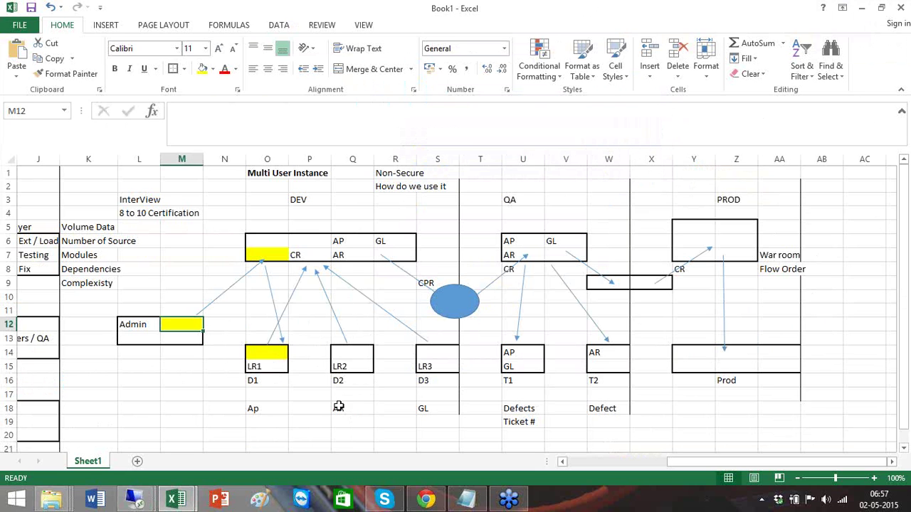
- Fill the LR2 box's cell Q14 red
left_click(258, 360)
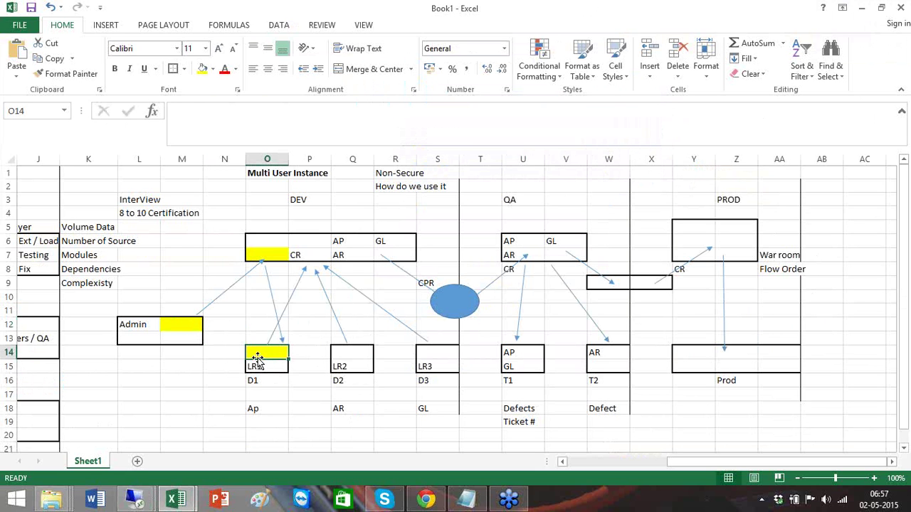
left_click(359, 354)
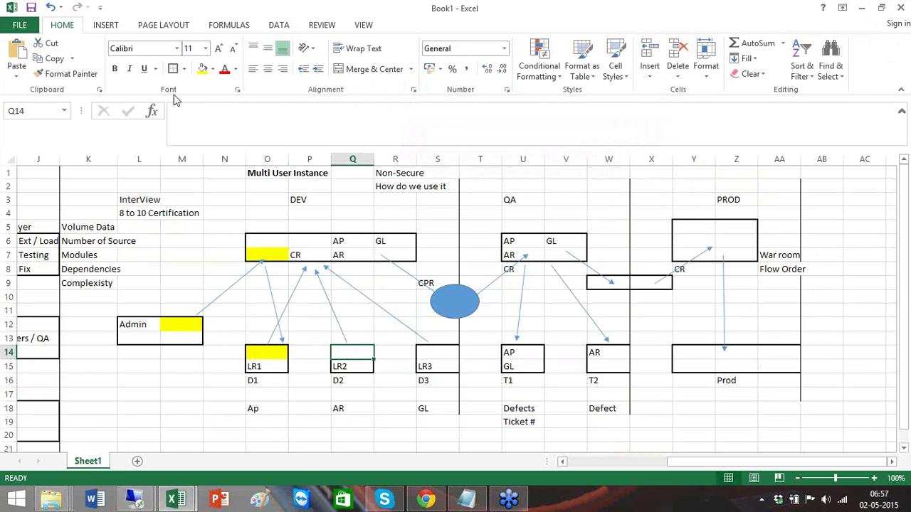
left_click(213, 74)
left_click(213, 175)
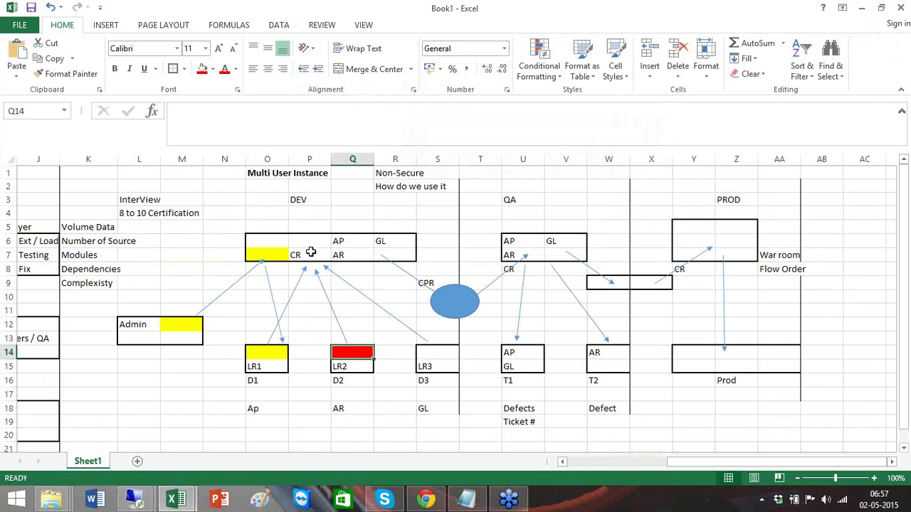
- Recolour the DEV cell O7 red, then restore it to yellow
left_click(278, 255)
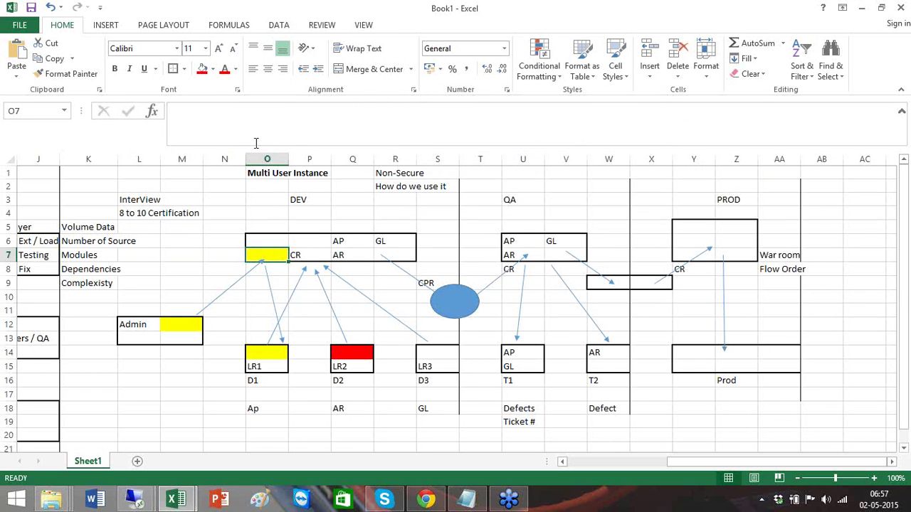
left_click(203, 69)
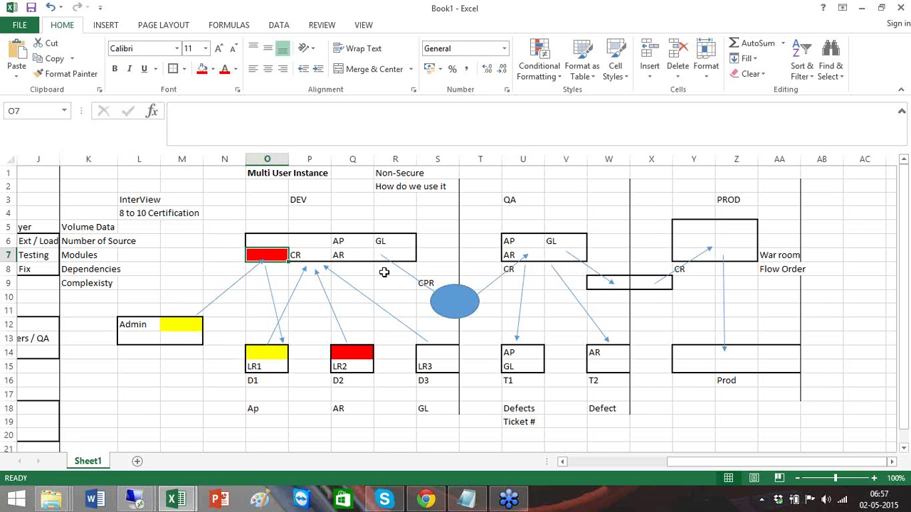
left_click(178, 321)
left_click(267, 258)
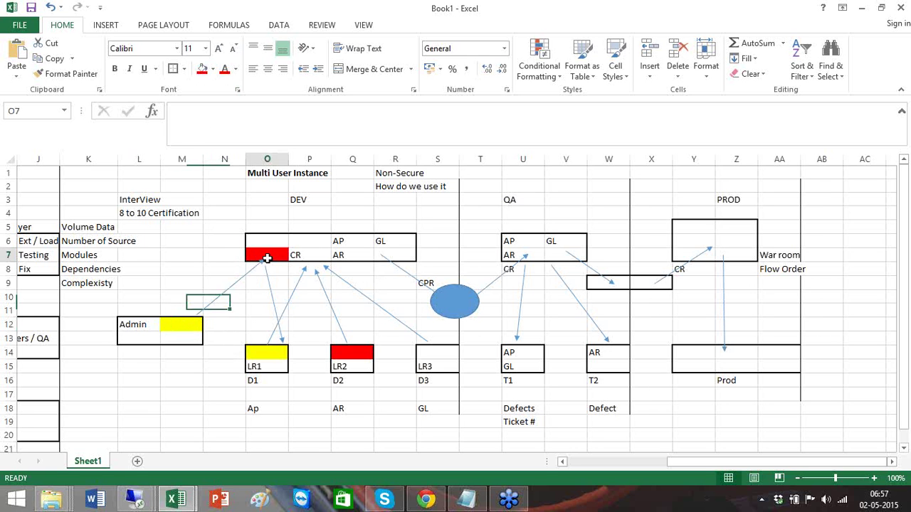
left_click(212, 69)
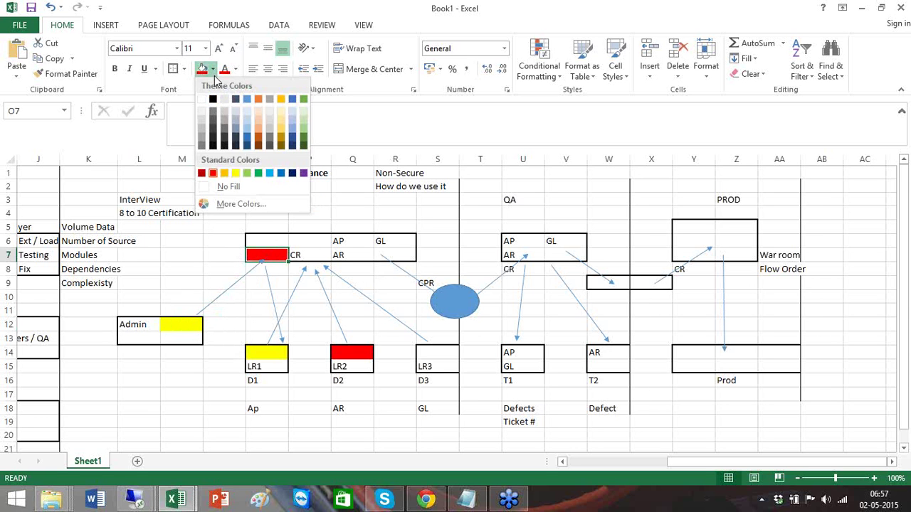
left_click(235, 173)
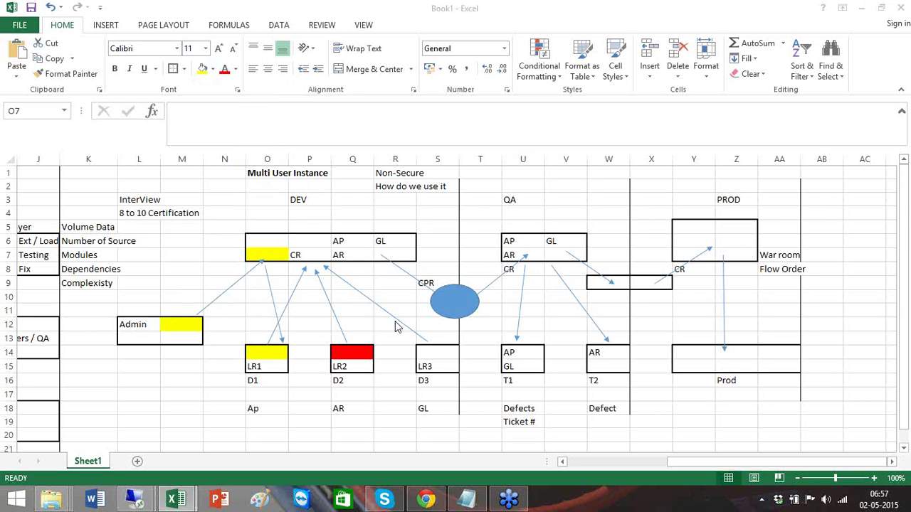
- Back in Designer, collapse DS_Source and DS_Target in the central and local libraries, then glance at the central Projects list
mouse_move(134, 500)
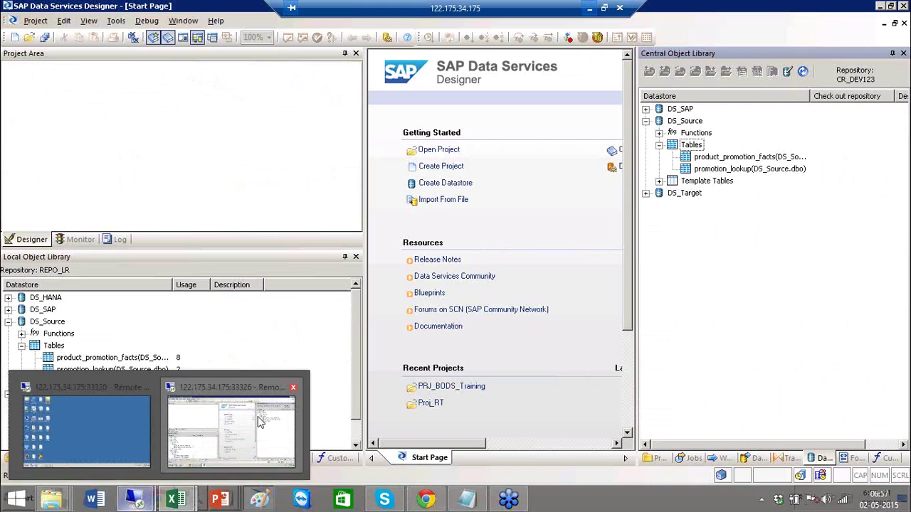
left_click(260, 421)
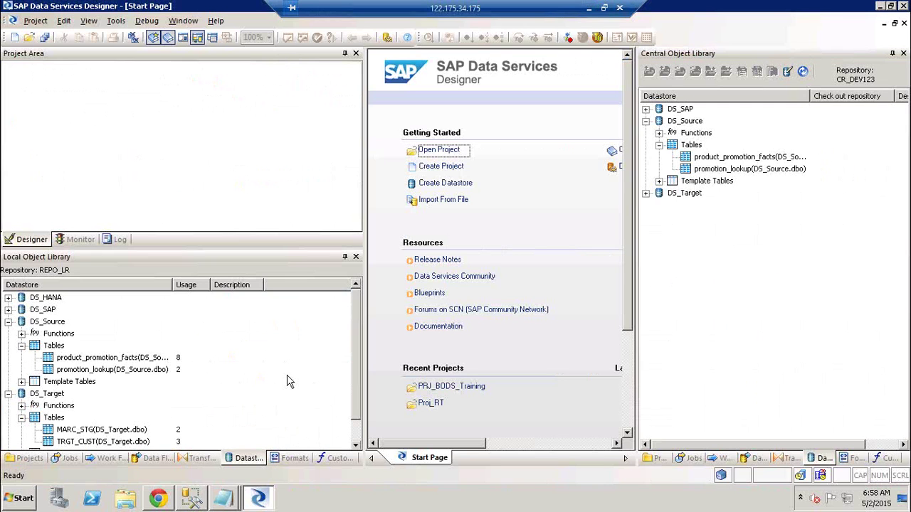
left_click(645, 121)
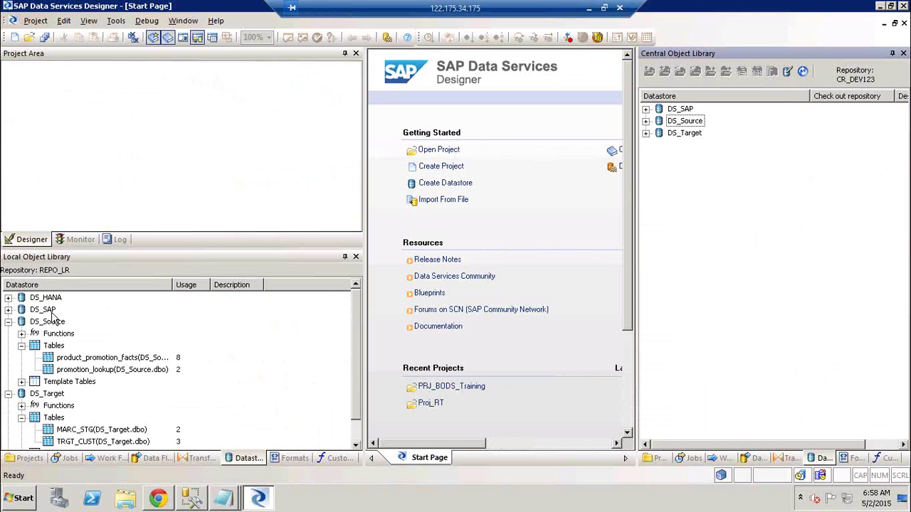
left_click(9, 323)
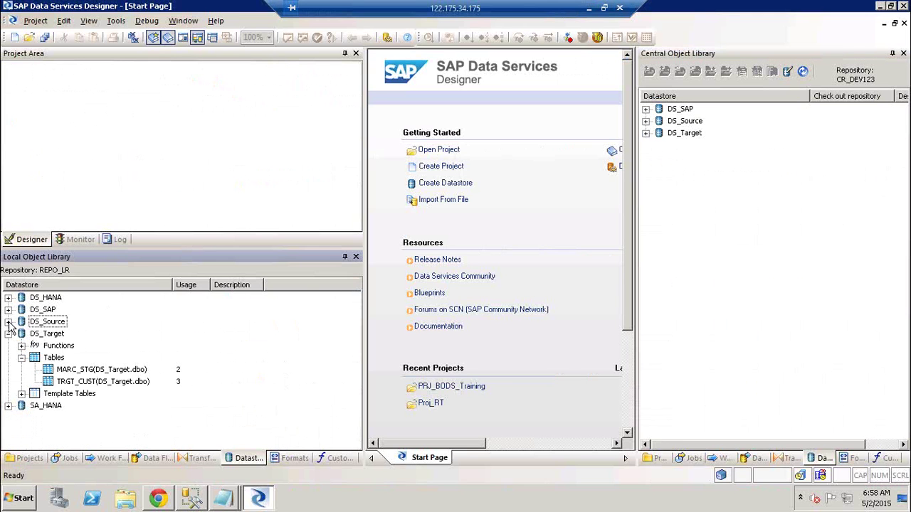
left_click(9, 335)
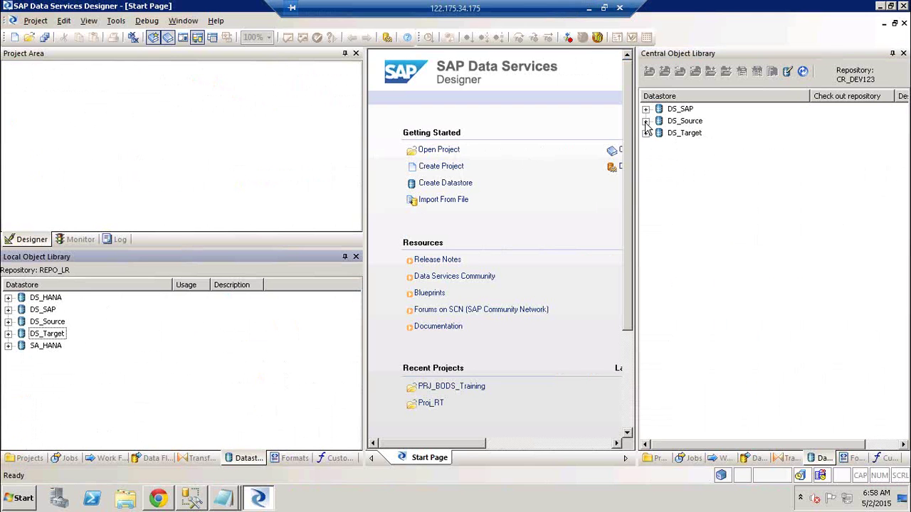
left_click(656, 460)
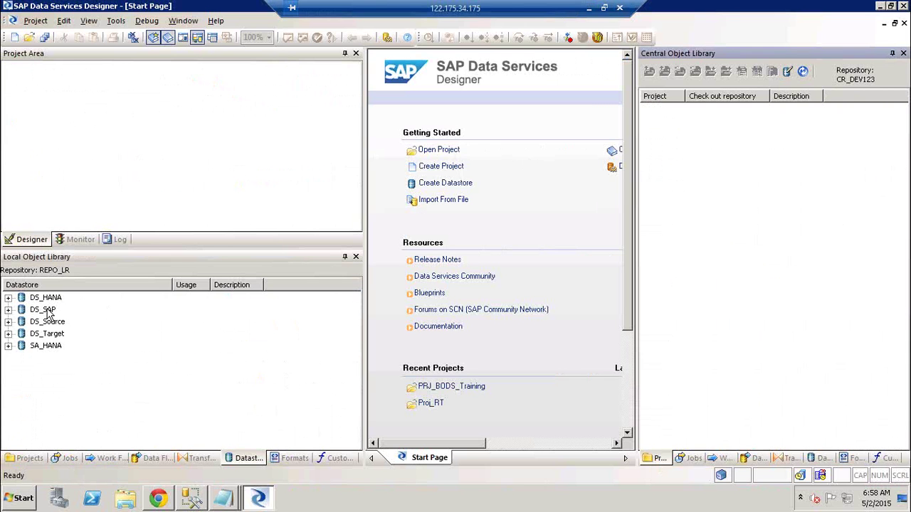
left_click(822, 460)
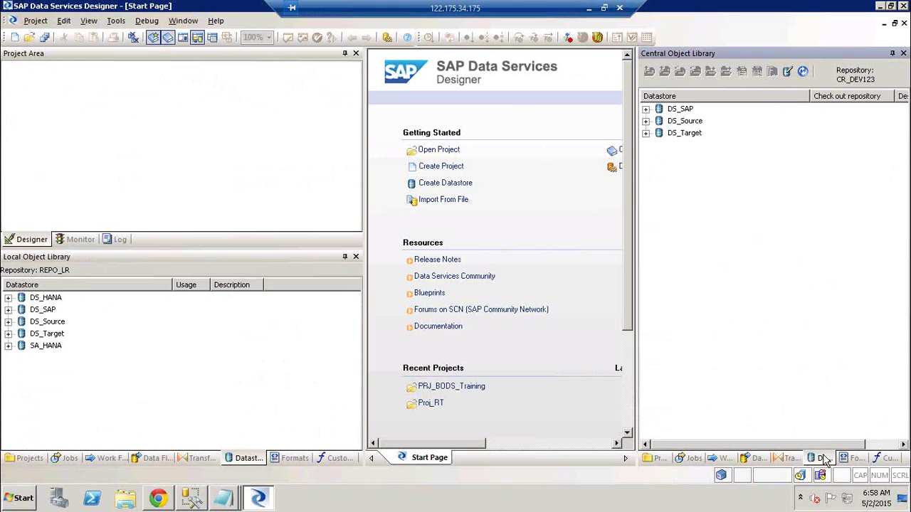
- Review the Check Out options for central DS_Source, then minimize the remote session
right_click(694, 121)
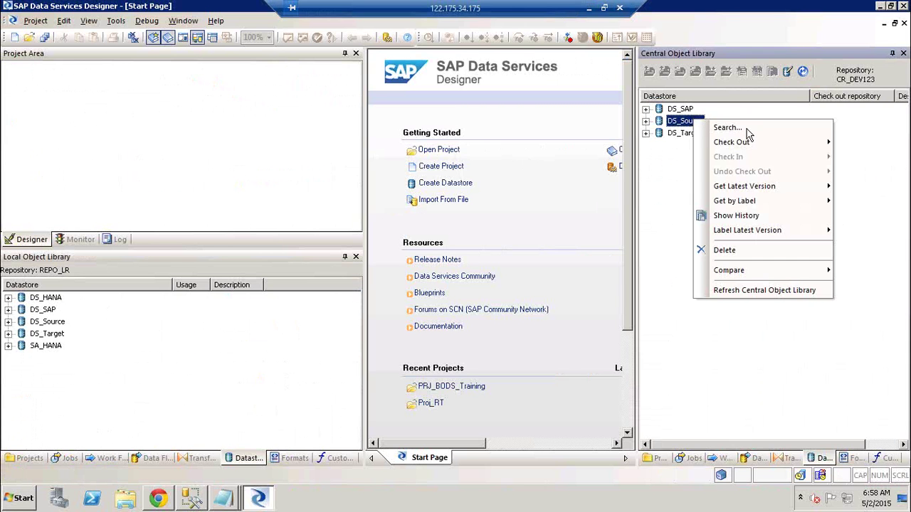
mouse_move(748, 142)
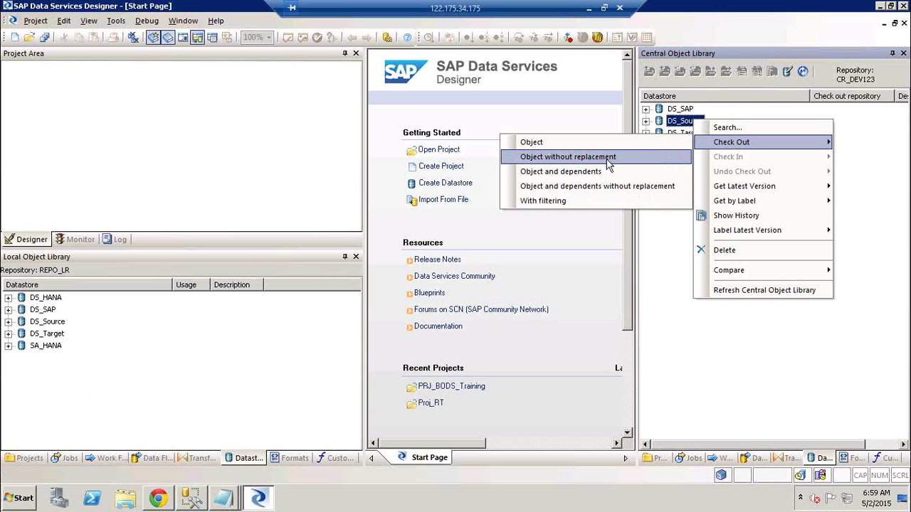
left_click(589, 8)
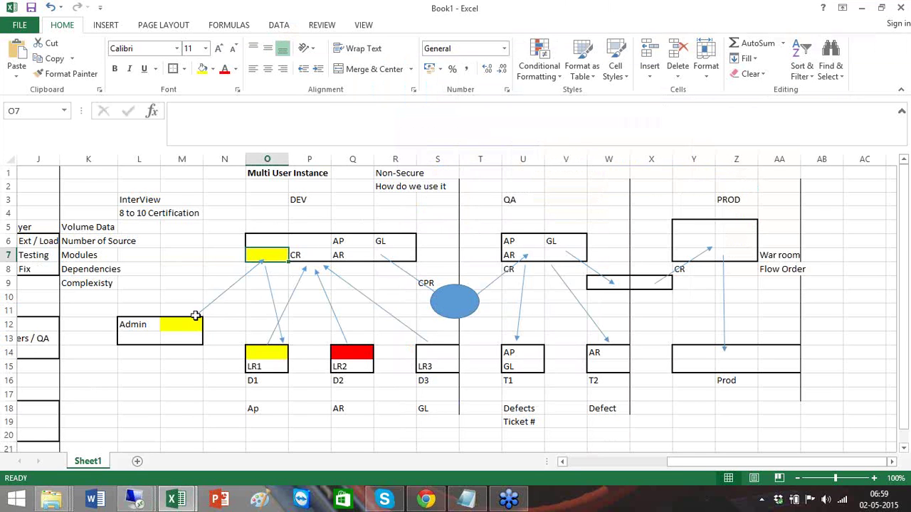
- Walk through QA's V7, AP, Defects and Ticket # cells, then return to the Designer session
left_click(563, 254)
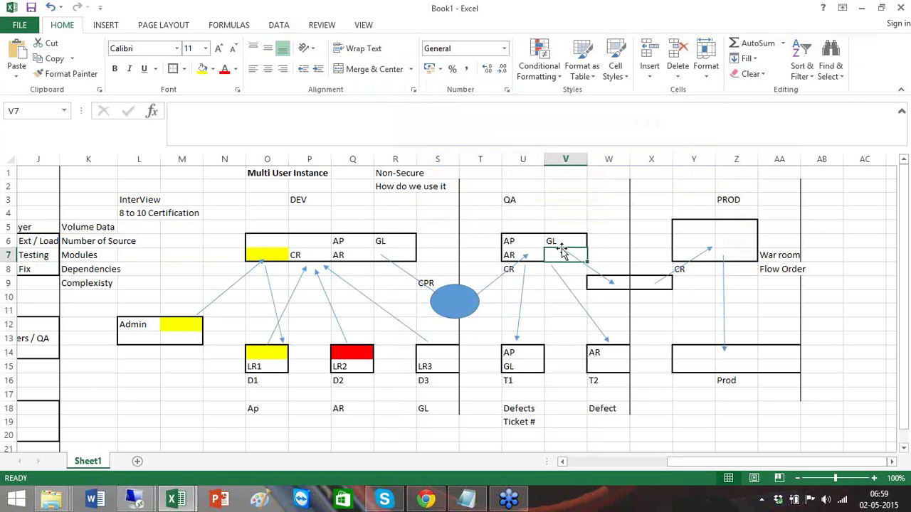
left_click(524, 349)
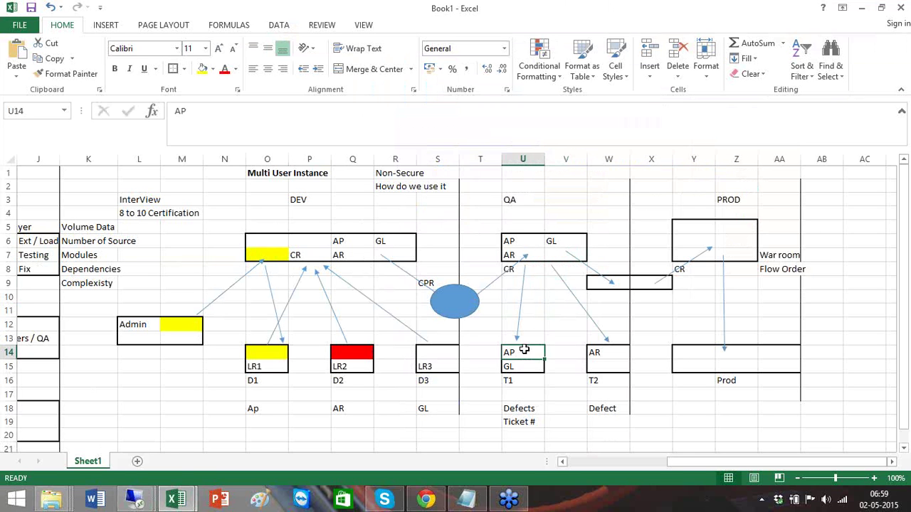
left_click(528, 413)
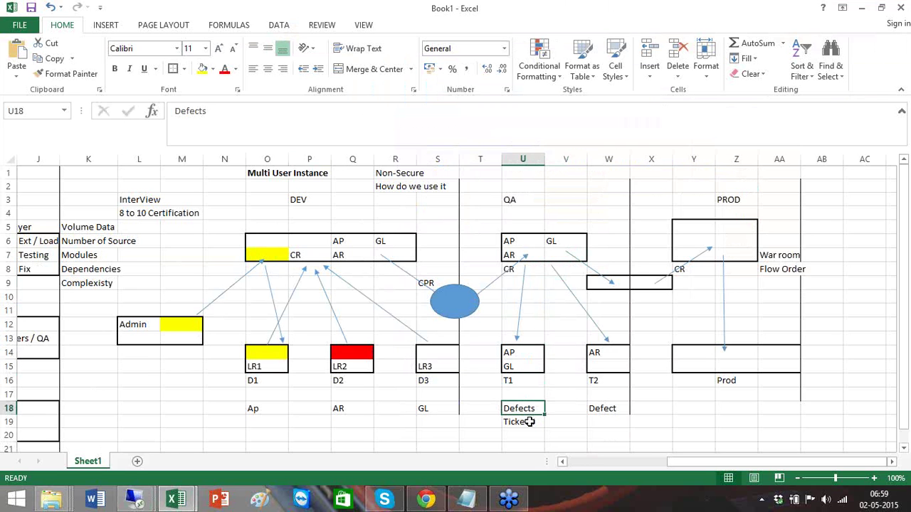
left_click(530, 422)
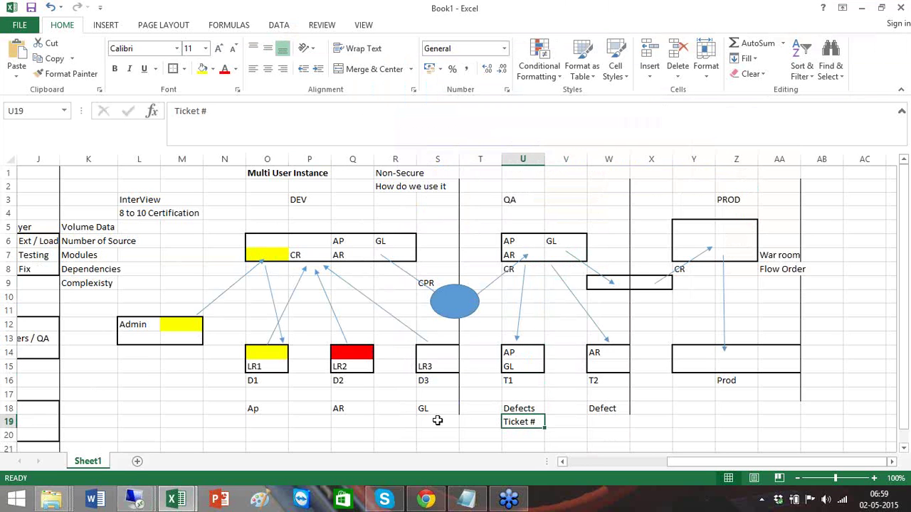
mouse_move(141, 506)
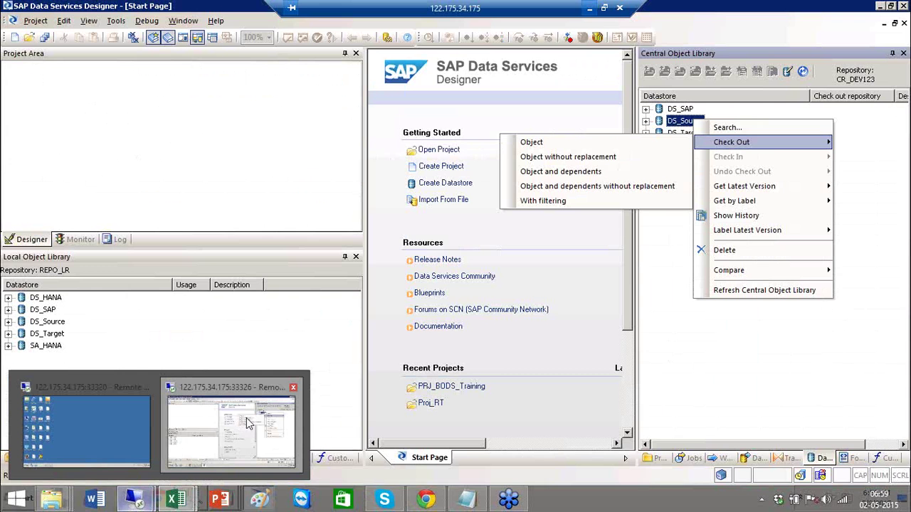
left_click(242, 425)
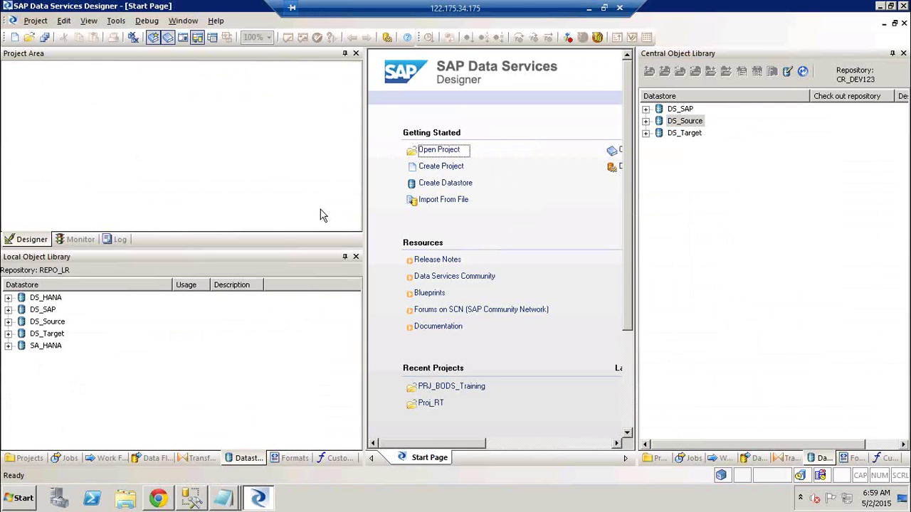
- Glance at the Notepad check-out/check-in notes, minimize them and the remote session
key("alt+Tab")
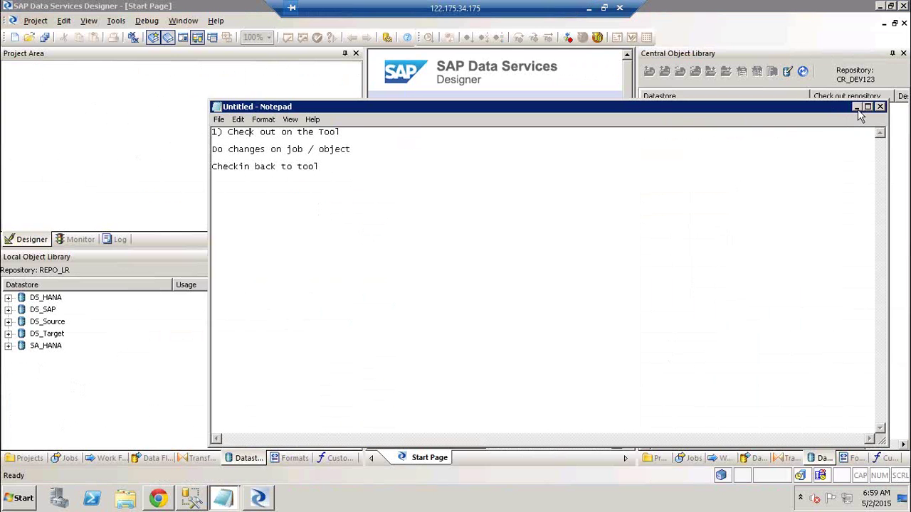
left_click(857, 110)
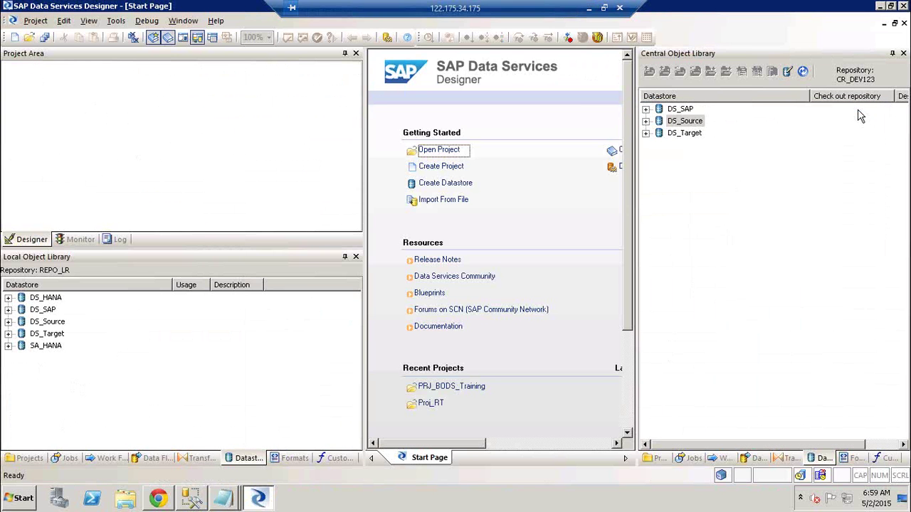
left_click(589, 8)
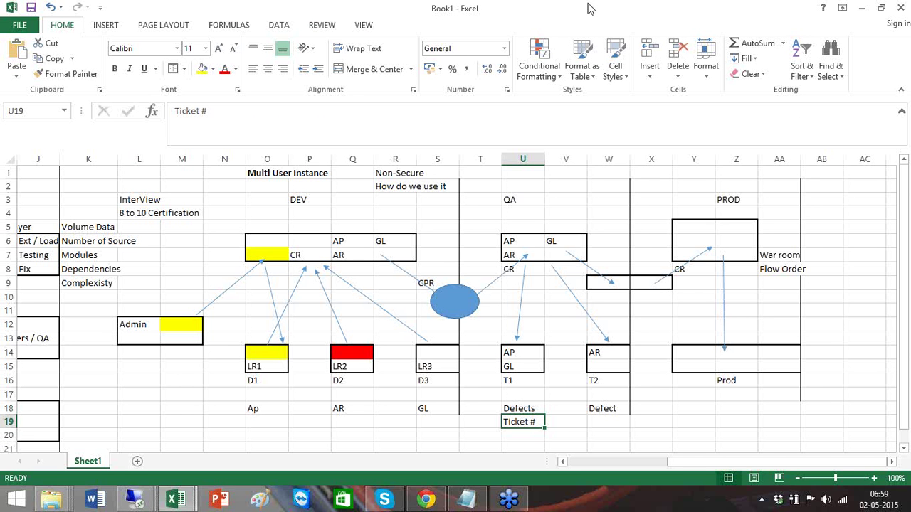
- Point out cells M14, D1 and the DEV CR cell, then switch back to Designer
left_click(172, 348)
left_click(254, 380)
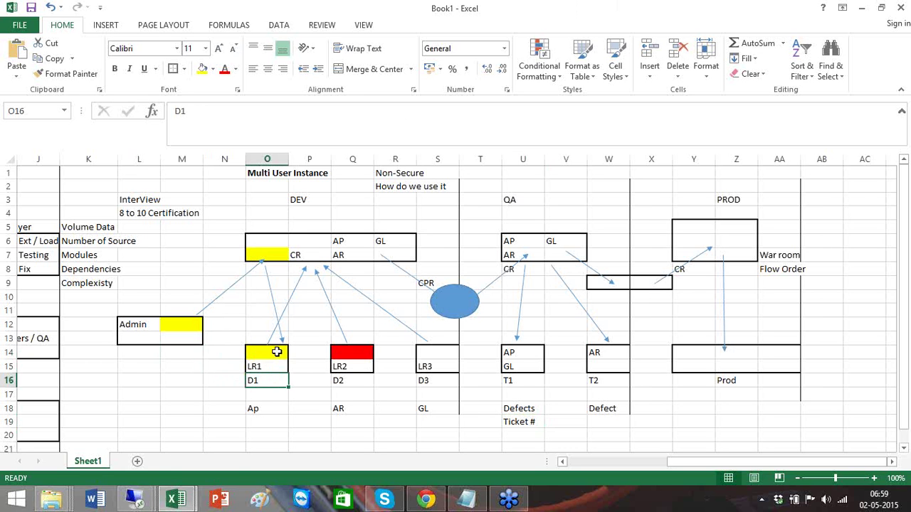
left_click(318, 251)
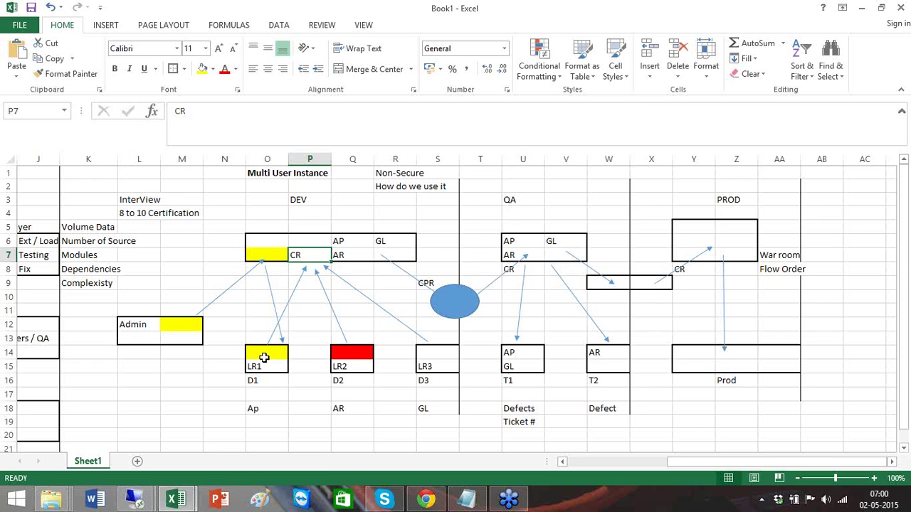
key("alt+Tab")
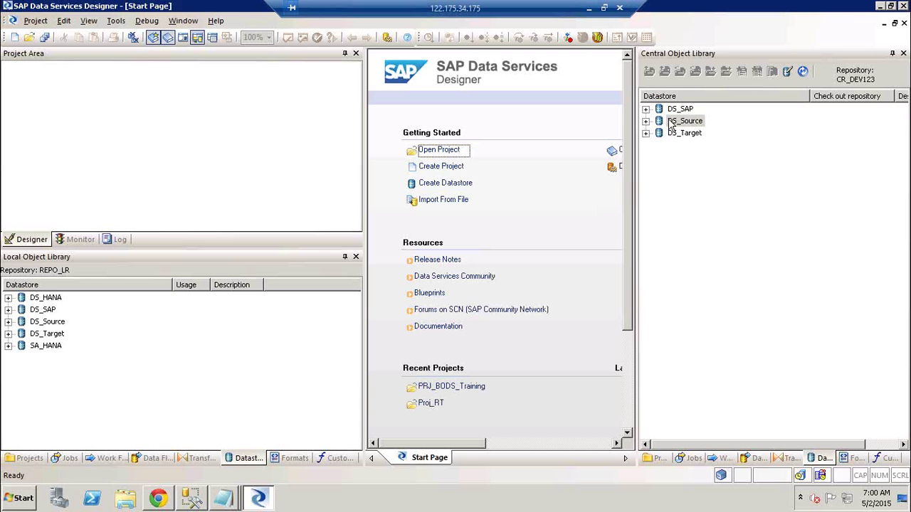
right_click(671, 125)
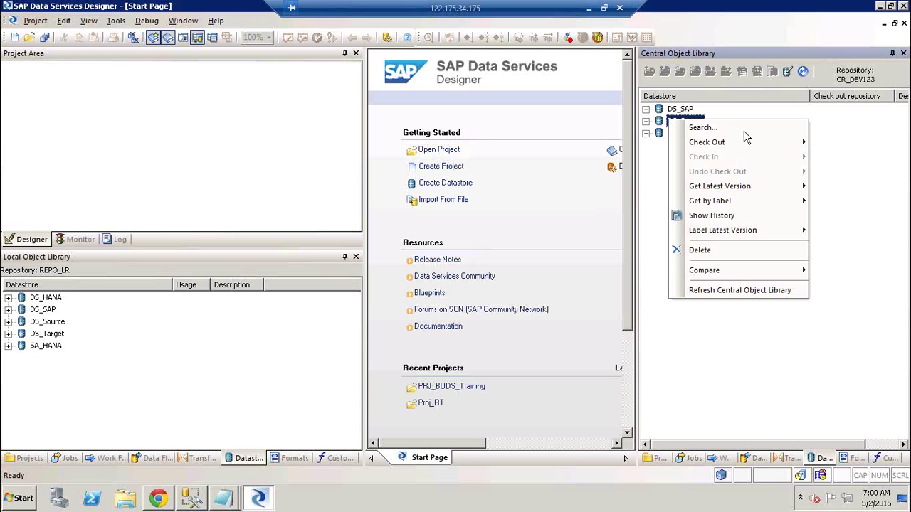
mouse_move(746, 148)
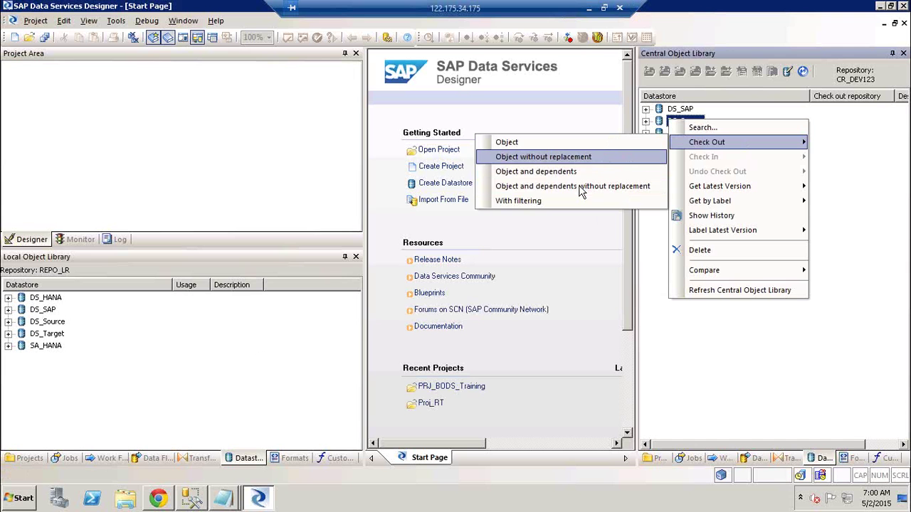
left_click(236, 377)
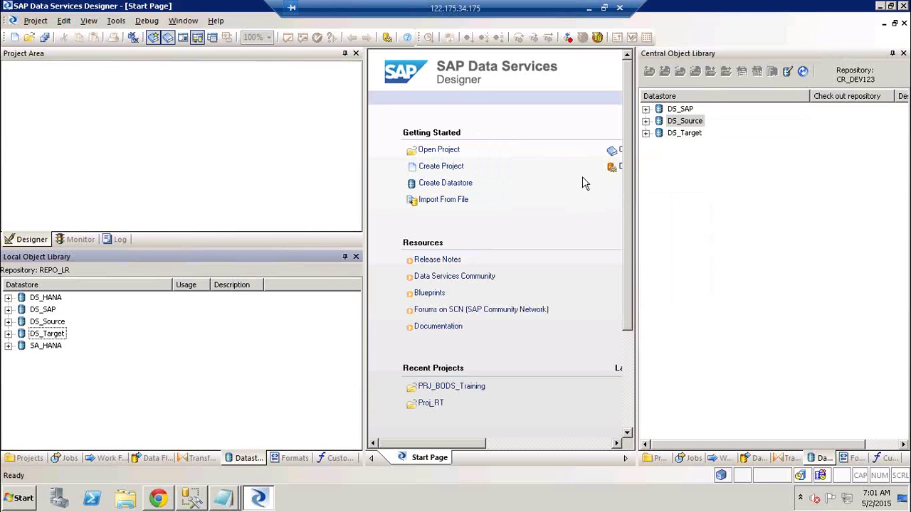
left_click(685, 123)
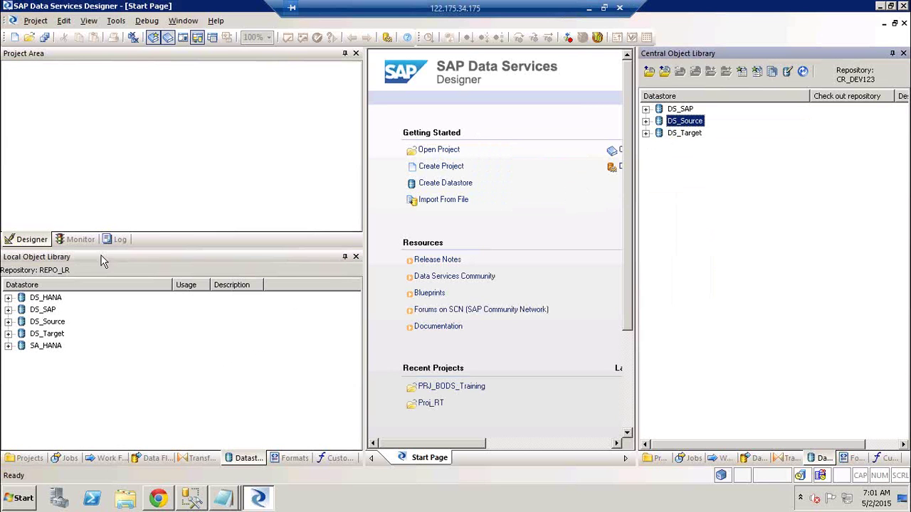
left_click(49, 322)
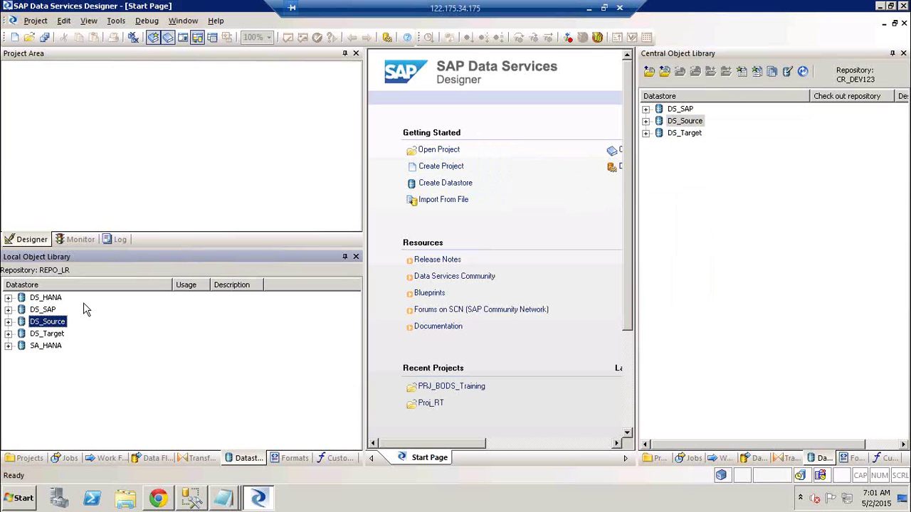
left_click(699, 123)
right_click(701, 125)
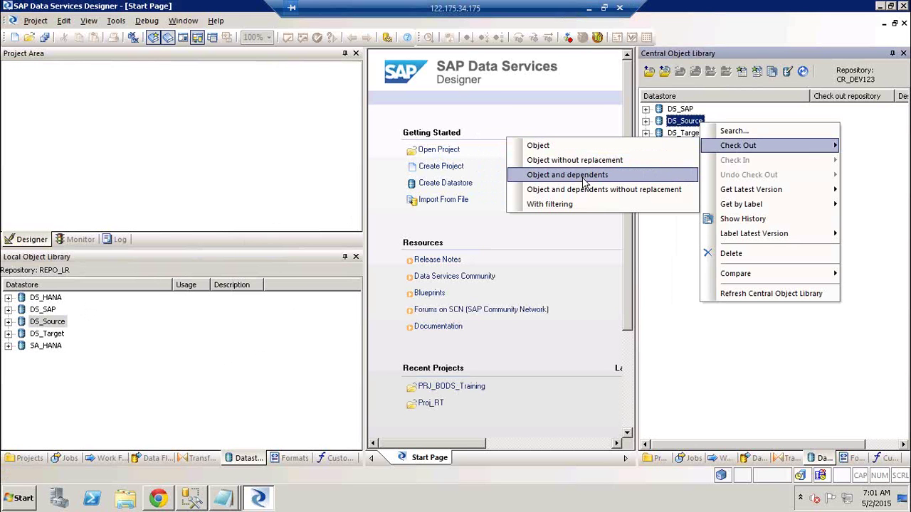
left_click(289, 198)
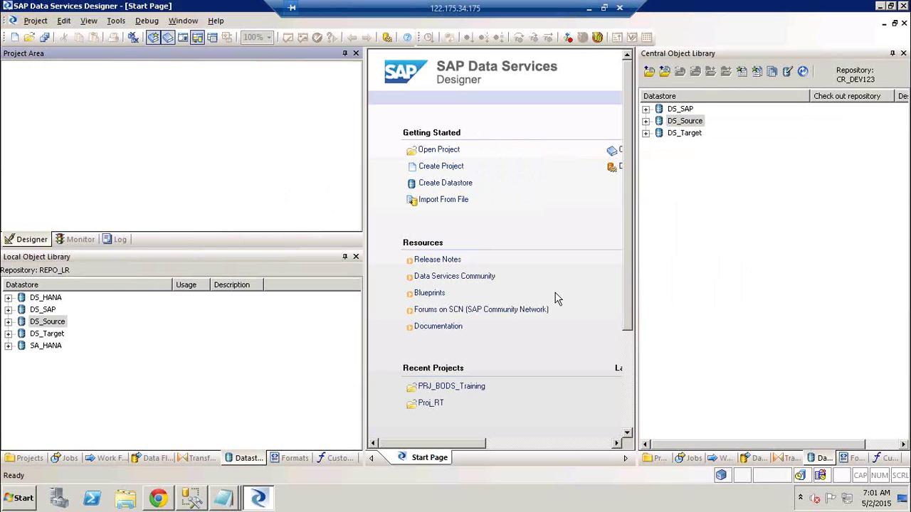
- Add local job Job_Cond_Scr_GV with its dependents to the central repository, continuing past existing objects
left_click(65, 459)
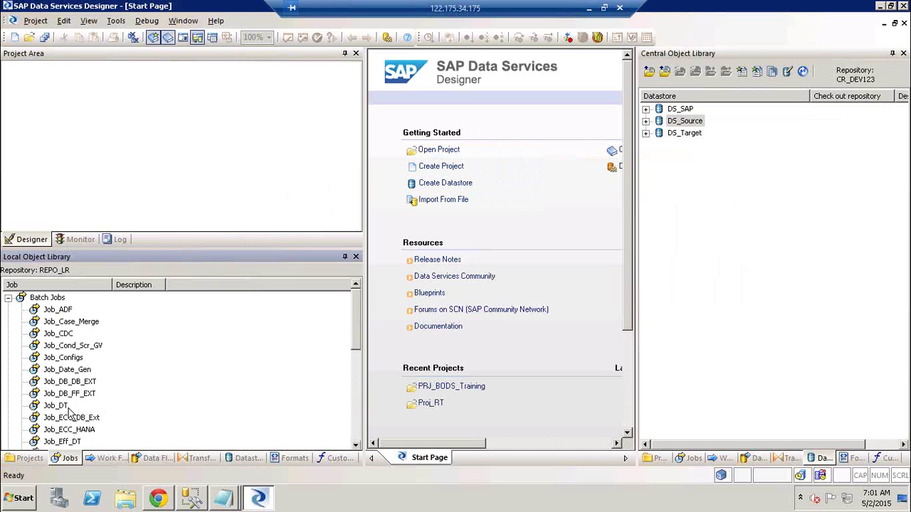
left_click(82, 347)
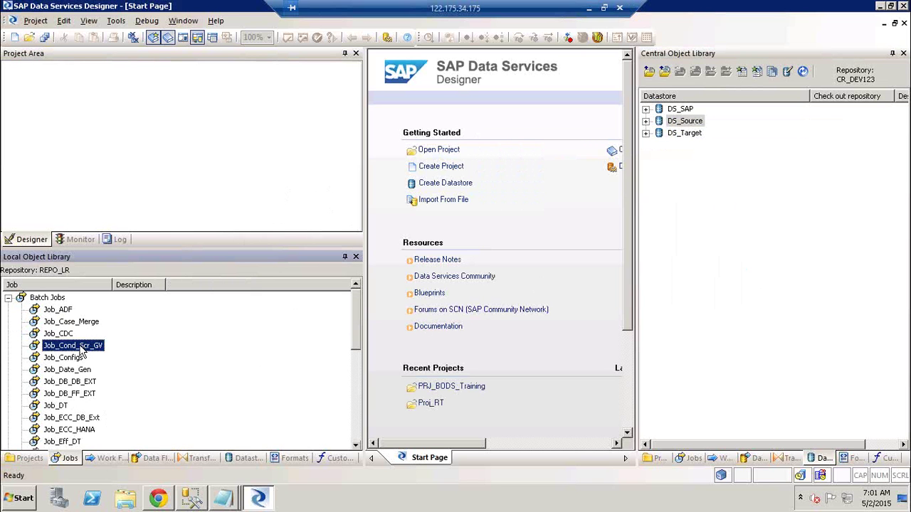
right_click(64, 347)
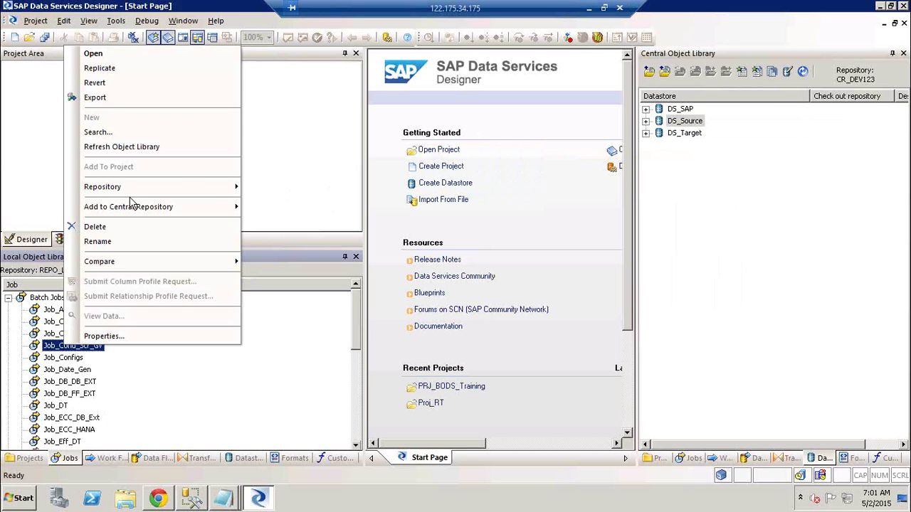
mouse_move(171, 210)
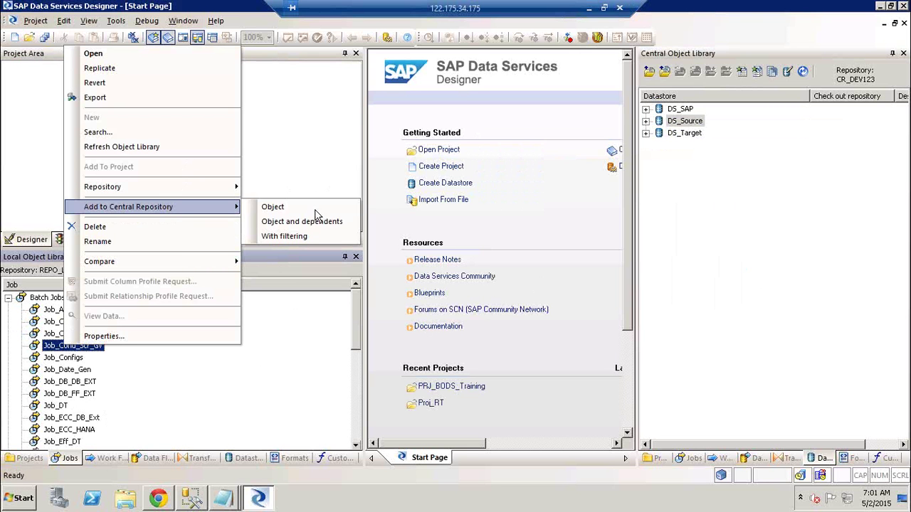
left_click(320, 230)
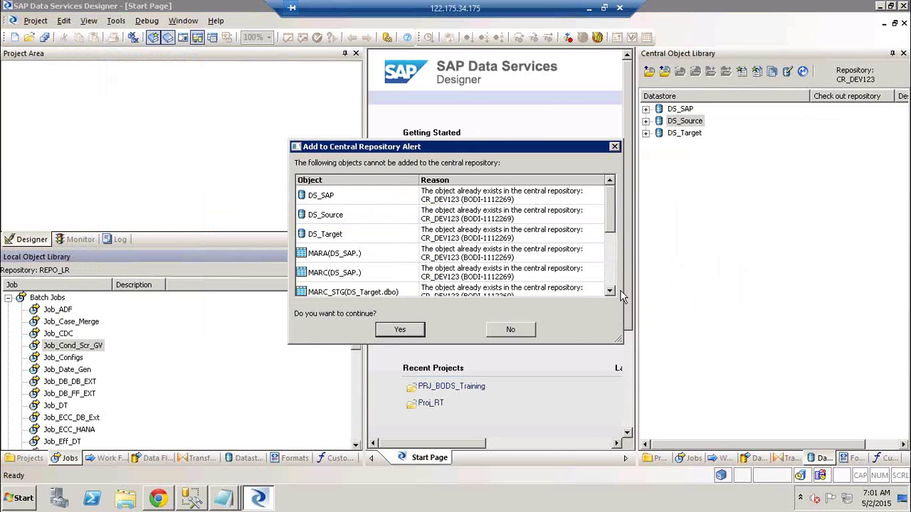
left_click(610, 284)
left_click(610, 286)
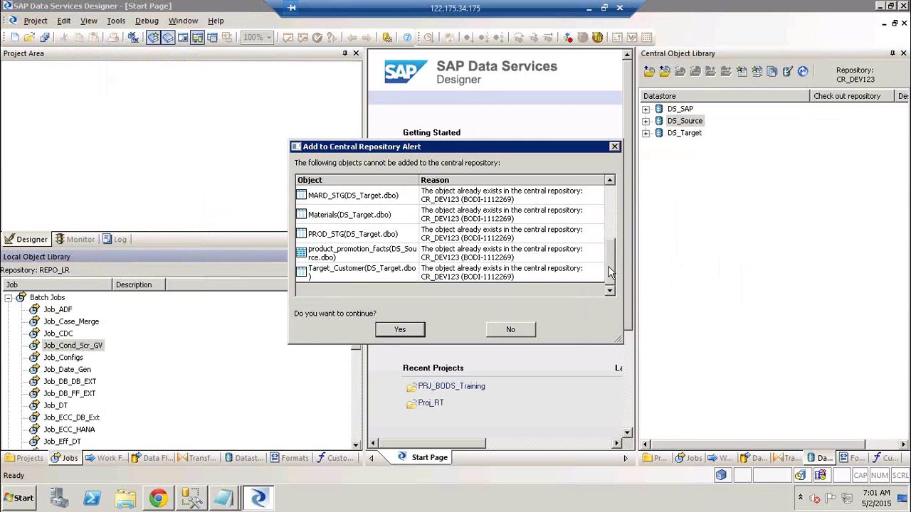
left_click(610, 186)
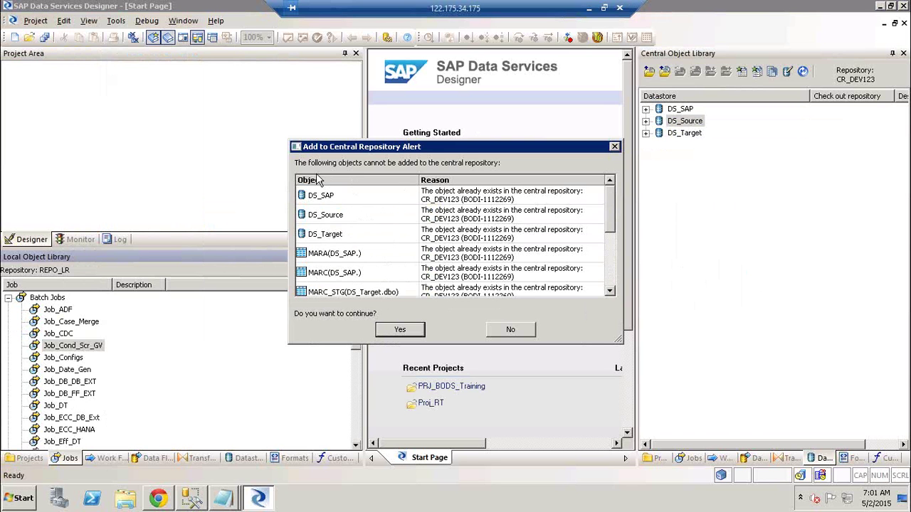
left_click(412, 331)
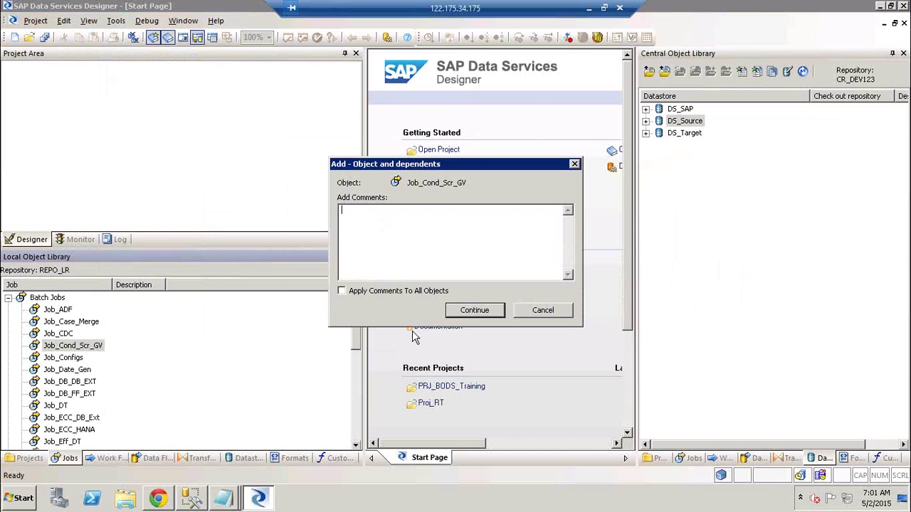
- Apply the comment 'Adding the job Cond Scr & Gv to the CR with deps' to all objects and confirm
left_click(389, 294)
left_click(379, 224)
type("Adding the job Cond Scr ")
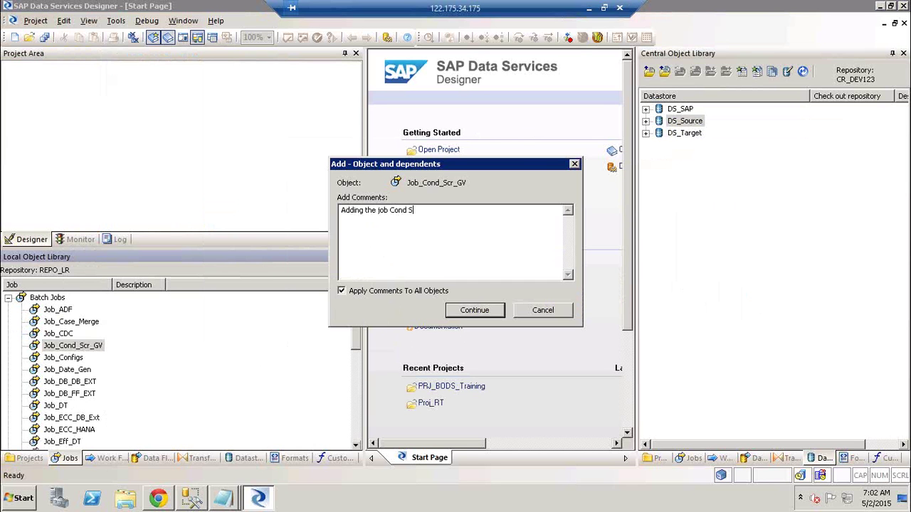
type("& Gv to the CR with deps")
left_click(473, 312)
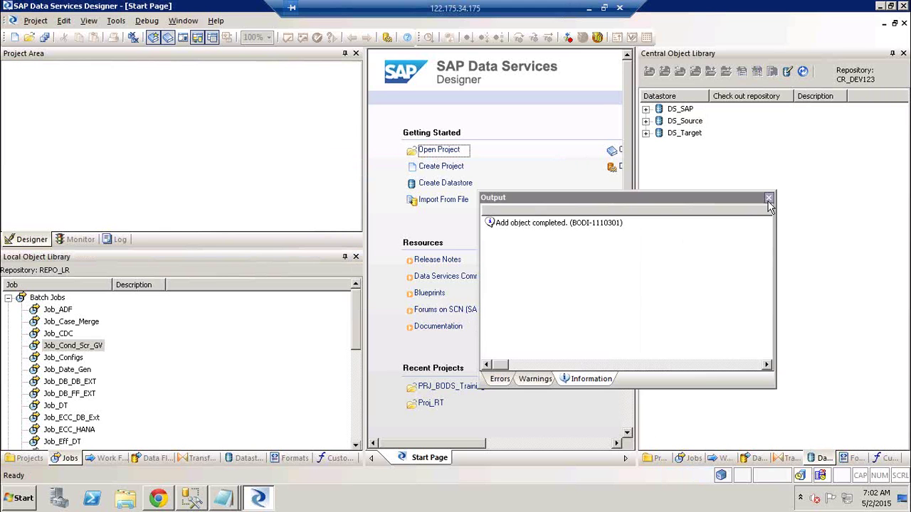
left_click(769, 197)
- Check that Job_Cond_Scr_GV now appears under the central repository's Batch Jobs
left_click(689, 457)
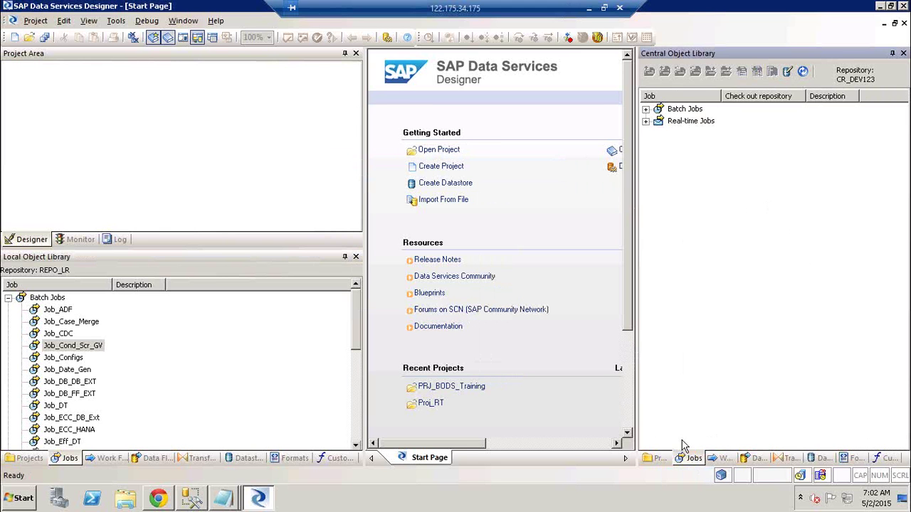
left_click(646, 110)
left_click(702, 126)
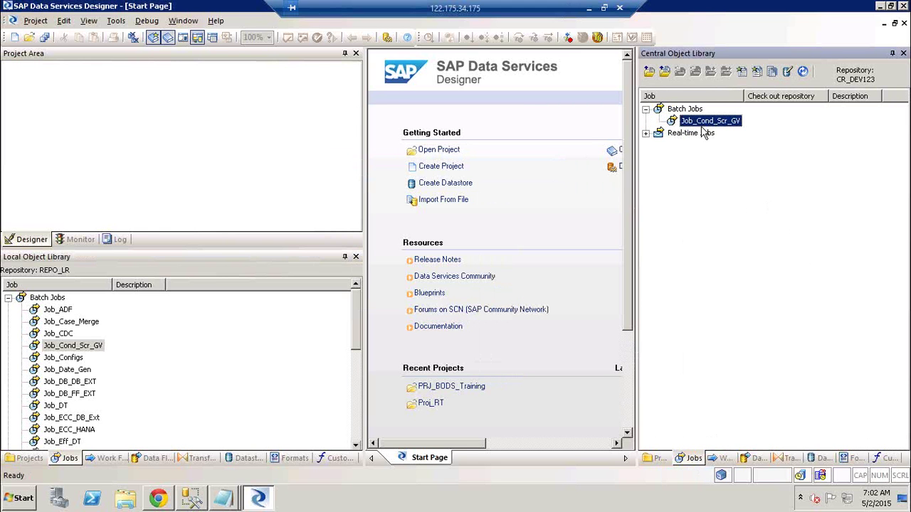
- Delete the local Job_Cond_Scr_GV and minimize the remote session back to Excel
right_click(84, 348)
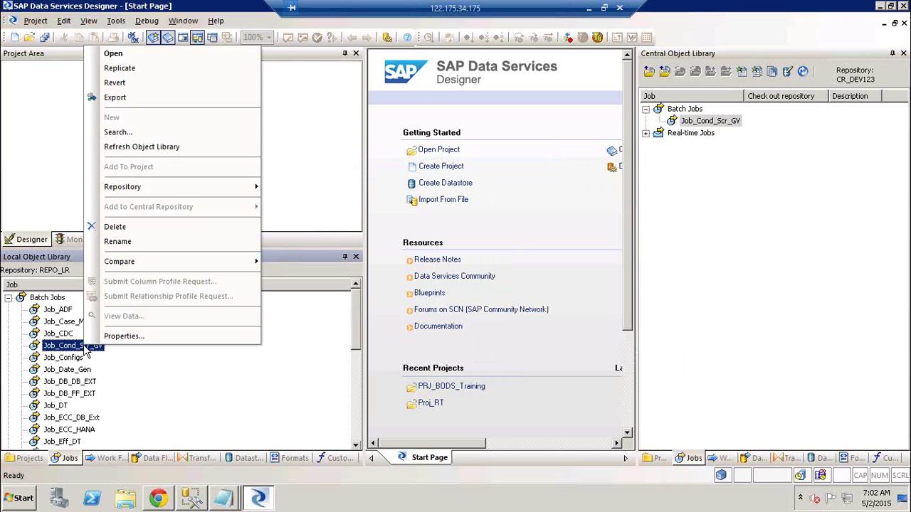
left_click(141, 227)
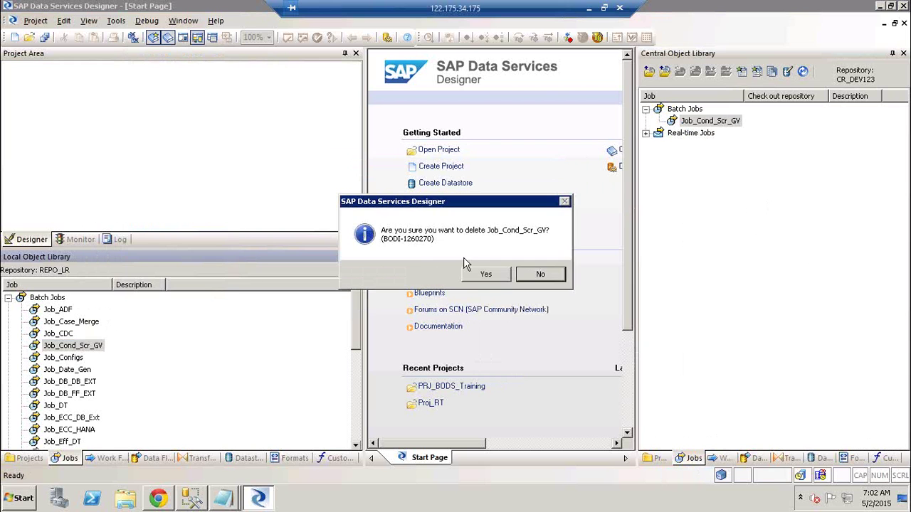
left_click(487, 274)
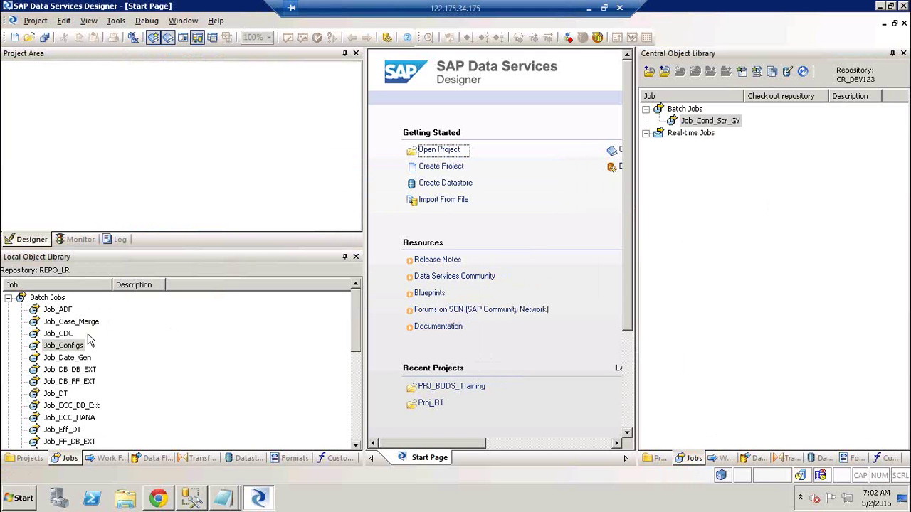
left_click(589, 7)
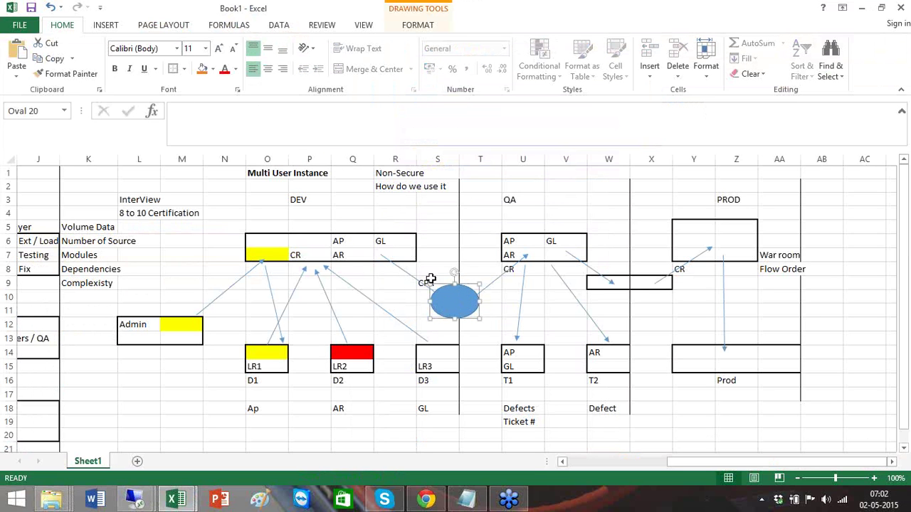
- Point out the LR2 cell and enter 'Lost' in cell L16
left_click(250, 352)
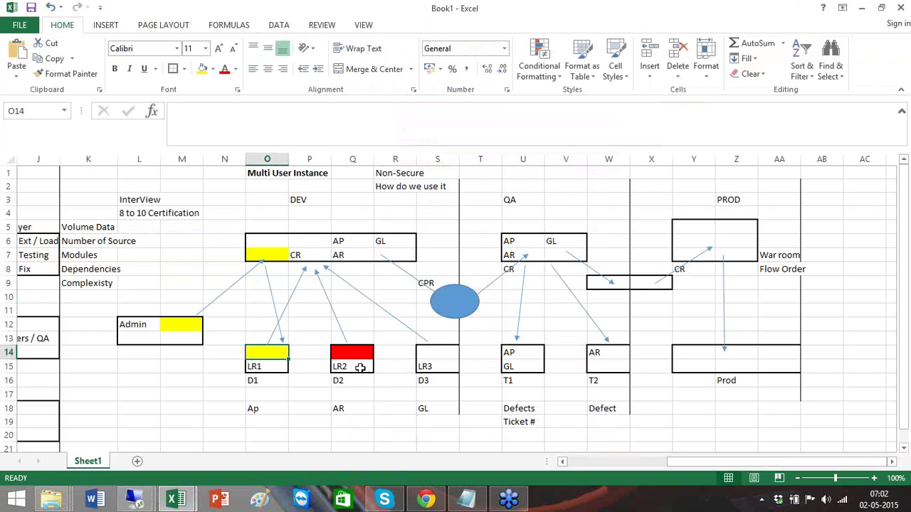
left_click(361, 367)
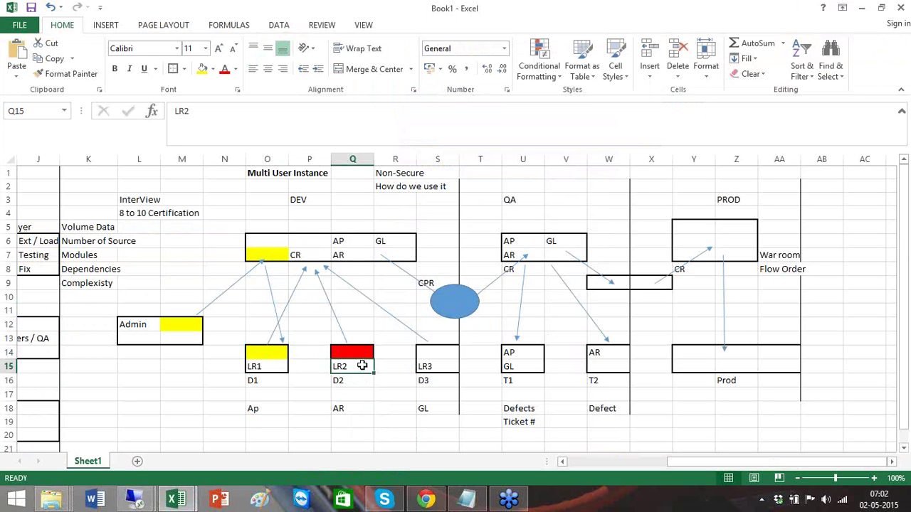
left_click(139, 383)
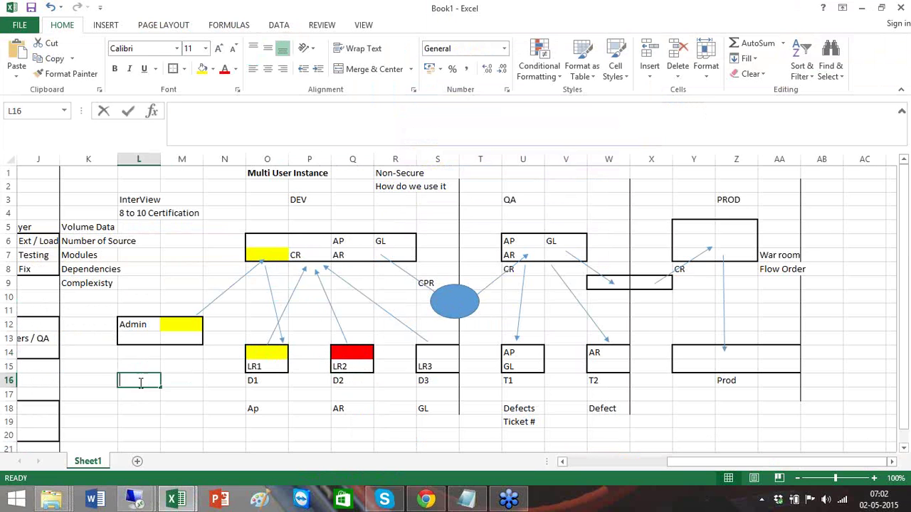
type("C")
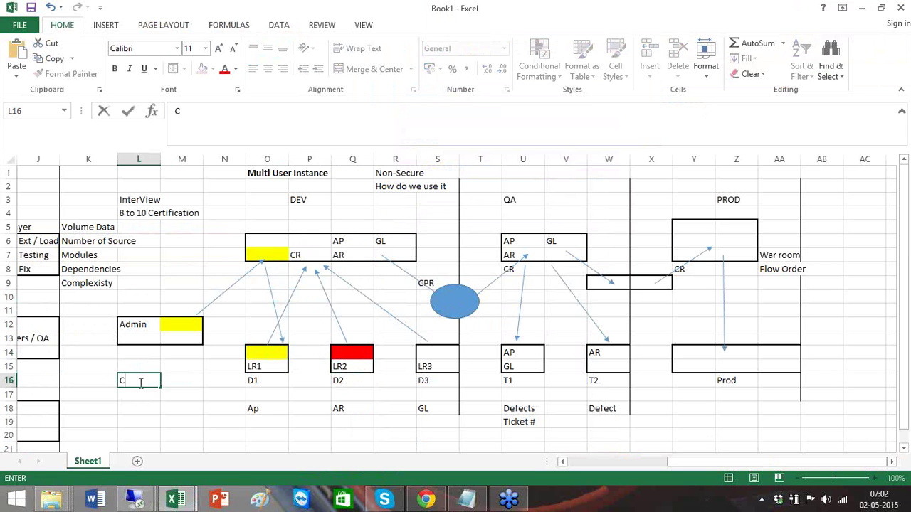
key("BackSpace")
type("Lost")
key("Return")
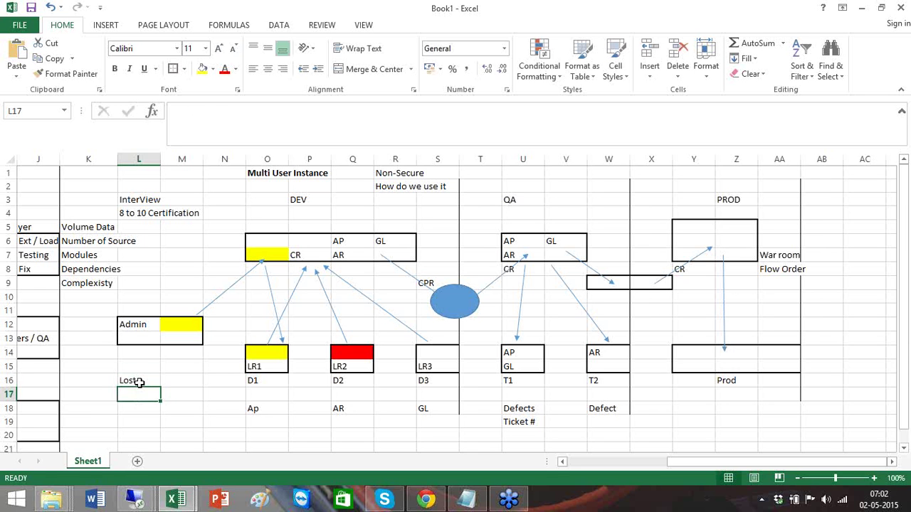
- Add the note 'don't have that job' in L17, then switch back to Designer
type("don't have")
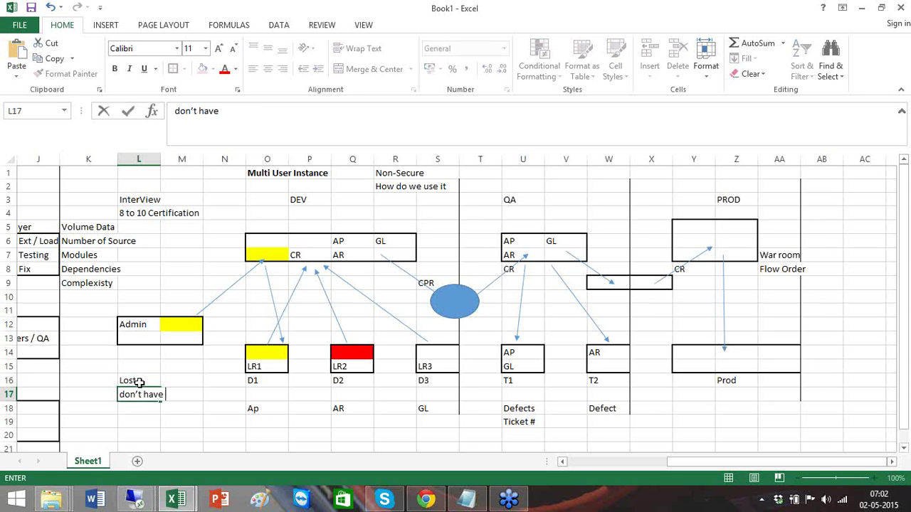
type(" that job")
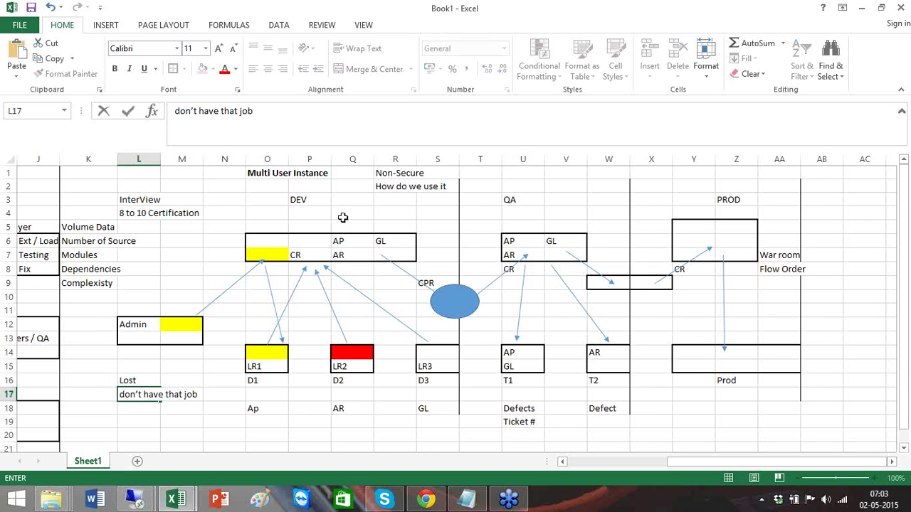
left_click(372, 251)
left_click(445, 306)
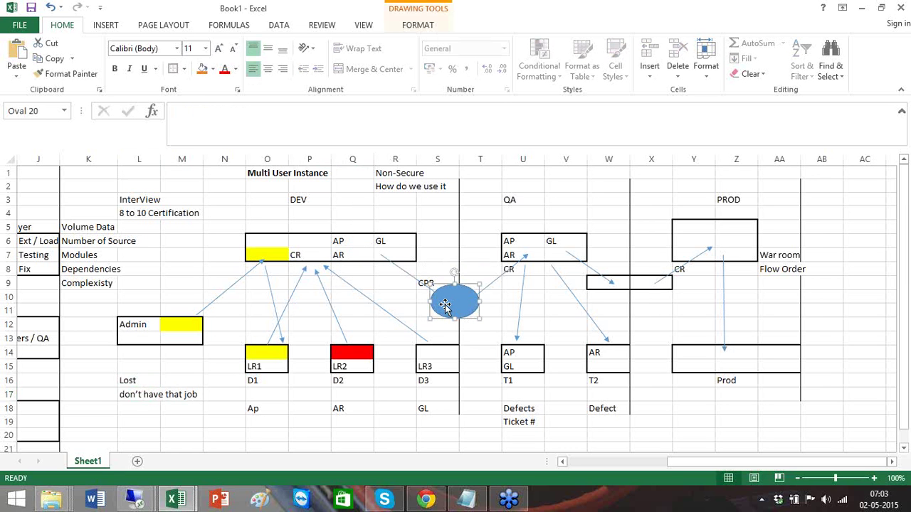
left_click(542, 259)
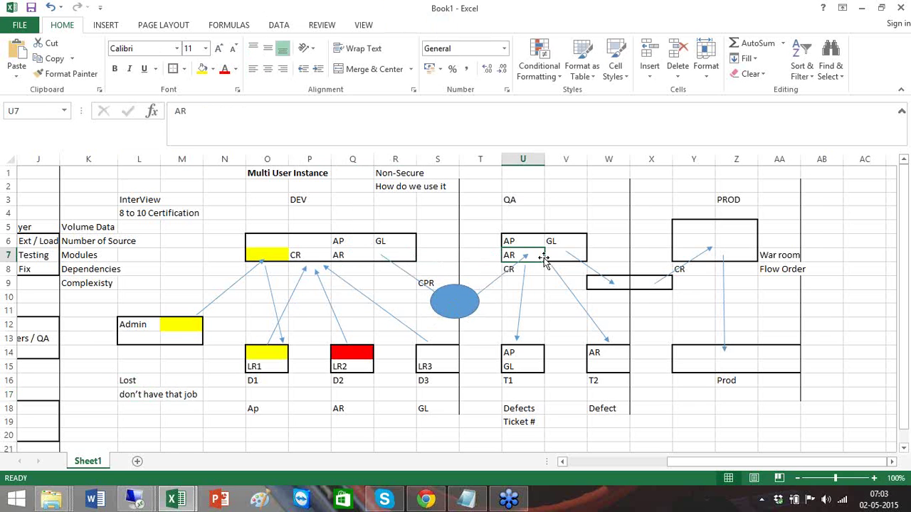
key("alt+Tab")
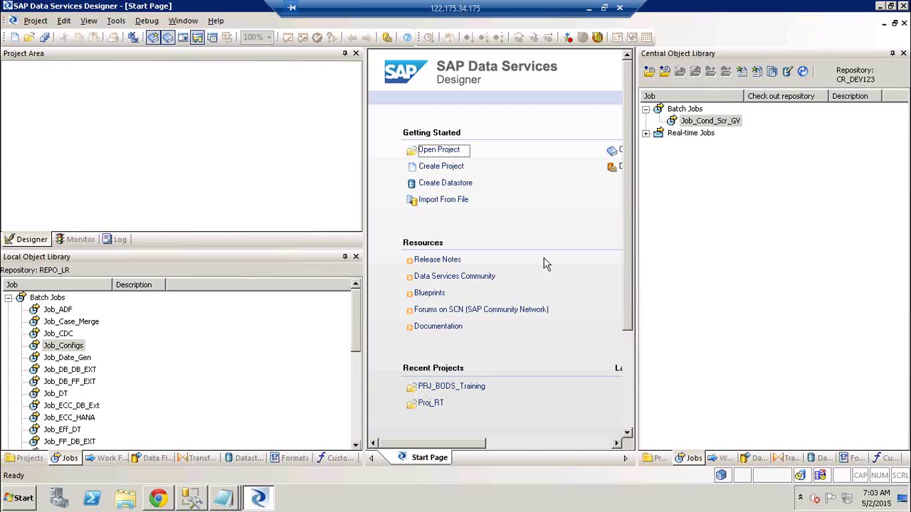
- Get the latest Job_Cond_Scr_GV with its dependents from the central repository and close the output report
right_click(719, 123)
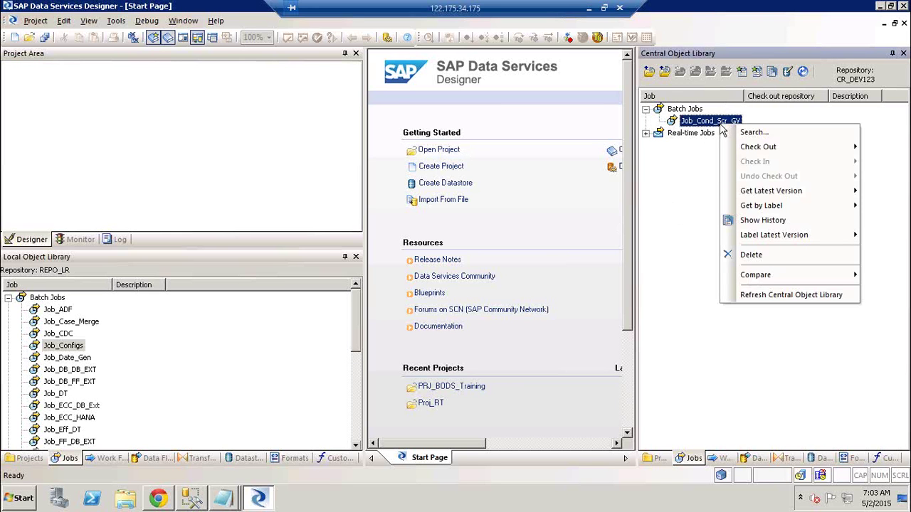
mouse_move(823, 199)
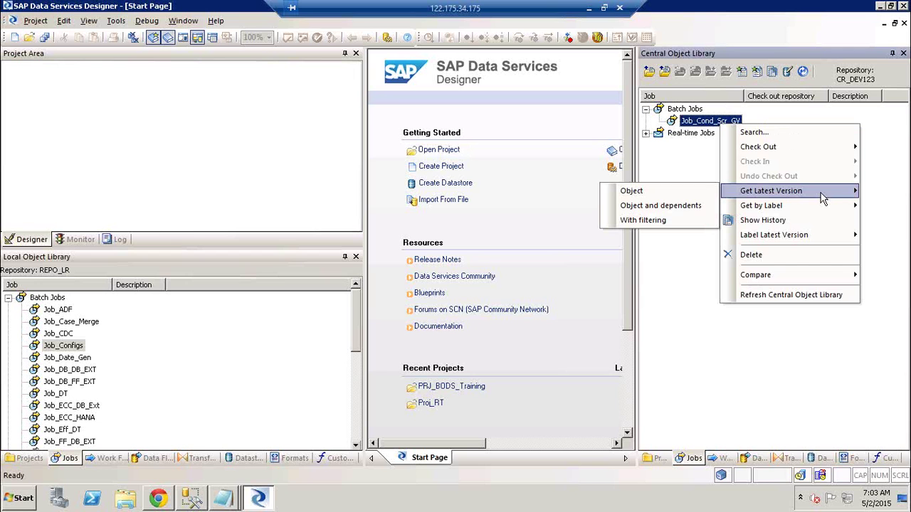
left_click(661, 205)
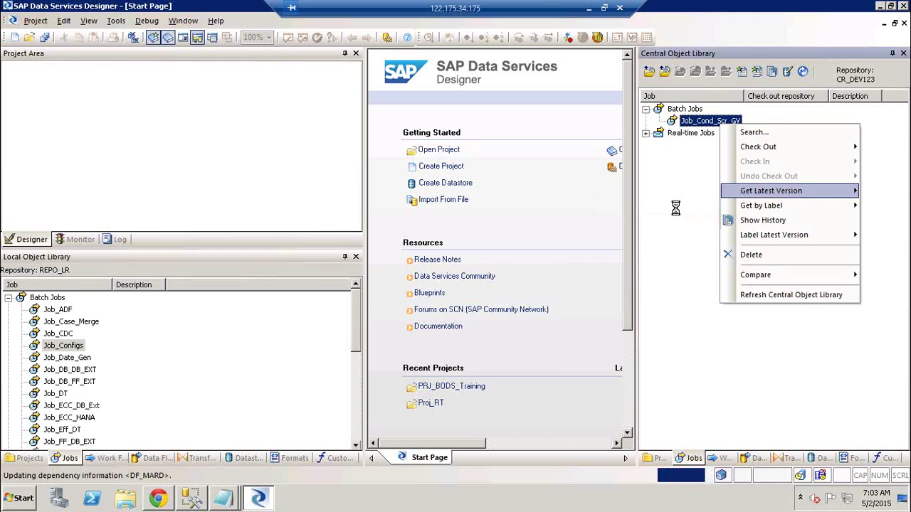
left_click(100, 344)
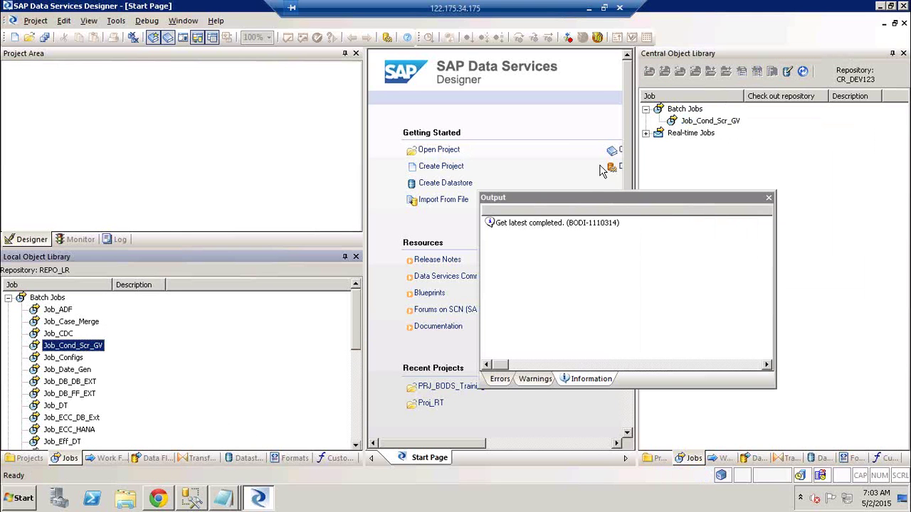
left_click(768, 197)
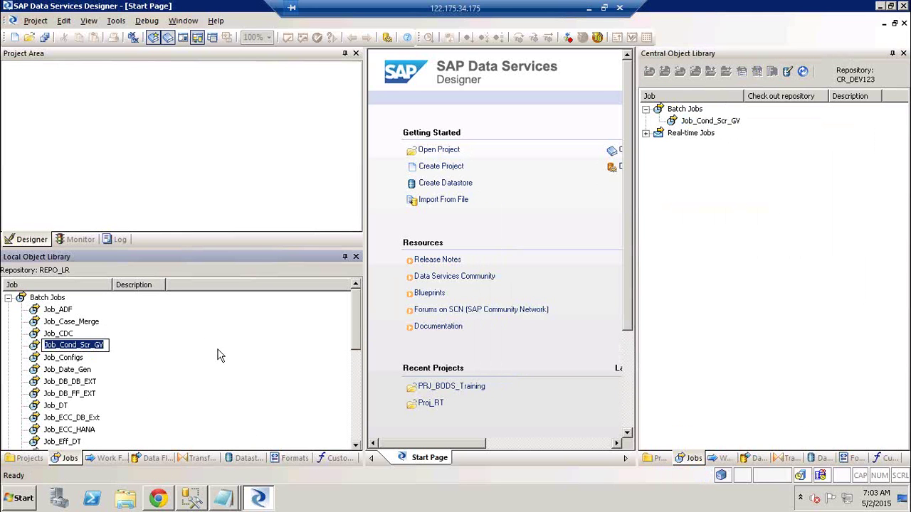
- Open Job_Cond_Scr_GV, widen its workspace, and open the Cond_MARC conditional showing DF_MARC_EXT
double_click(91, 347)
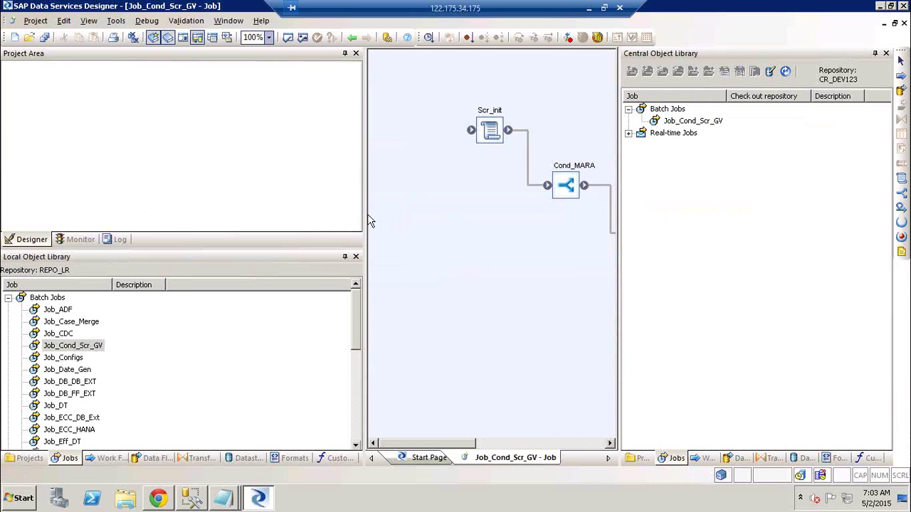
left_click_drag(365, 216, 140, 212)
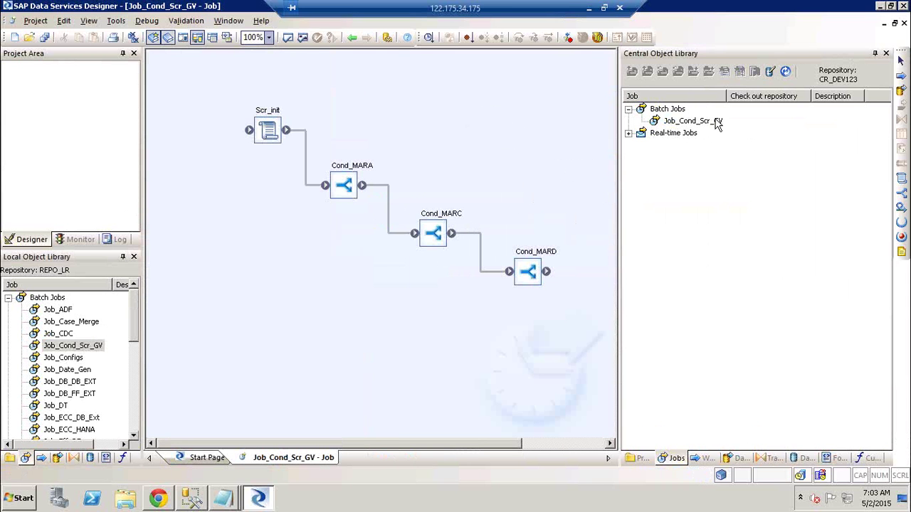
right_click(692, 121)
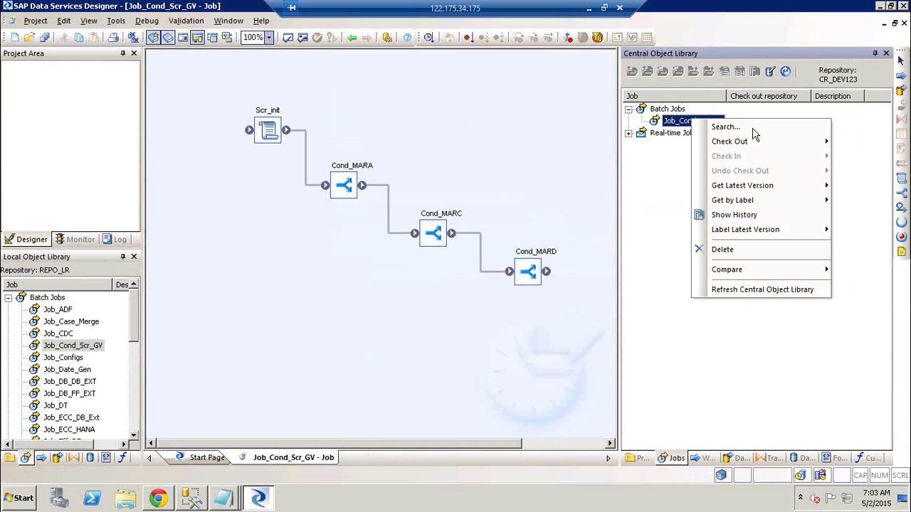
mouse_move(755, 150)
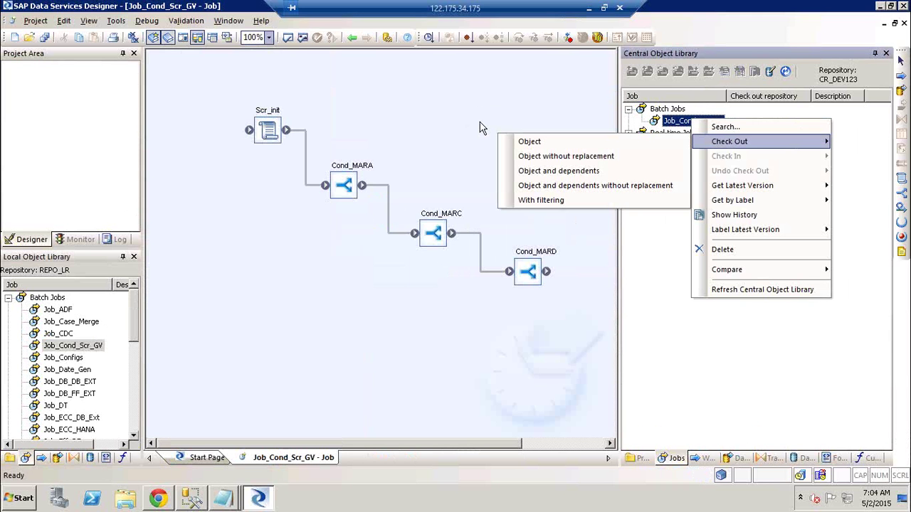
left_click(381, 72)
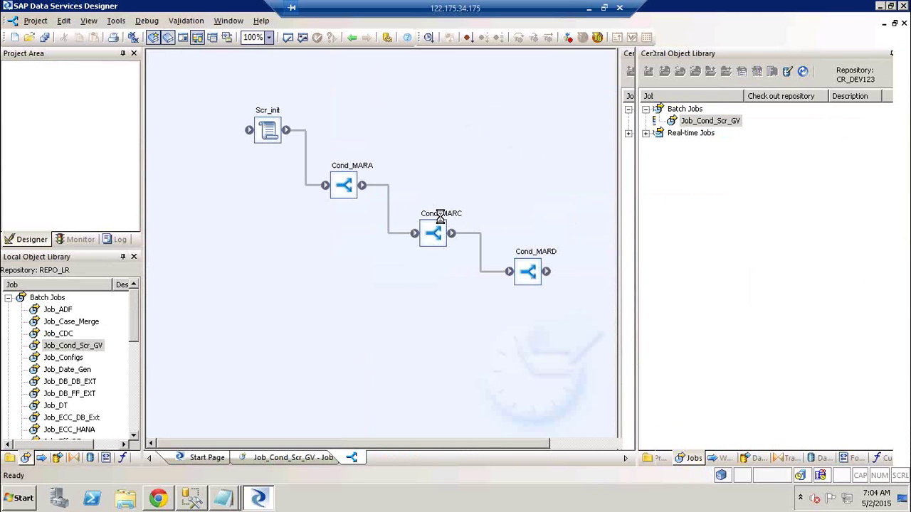
double_click(441, 217)
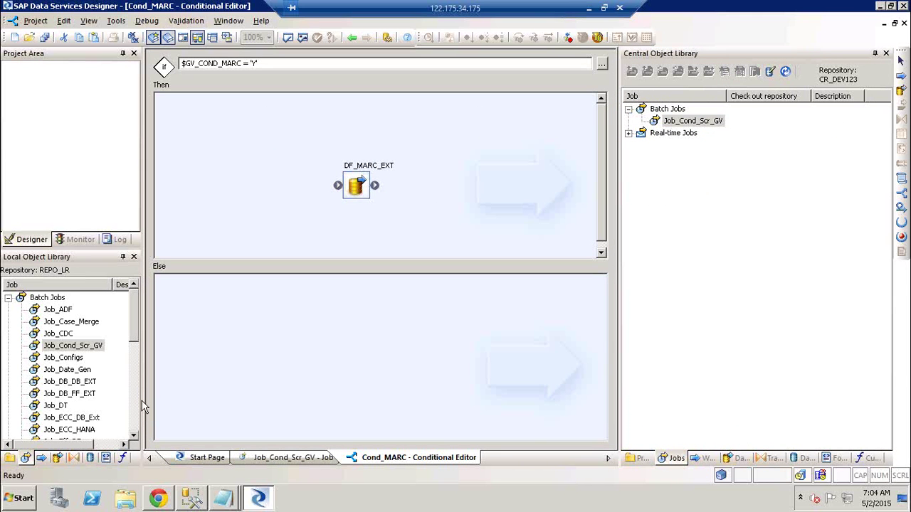
left_click_drag(142, 400, 213, 394)
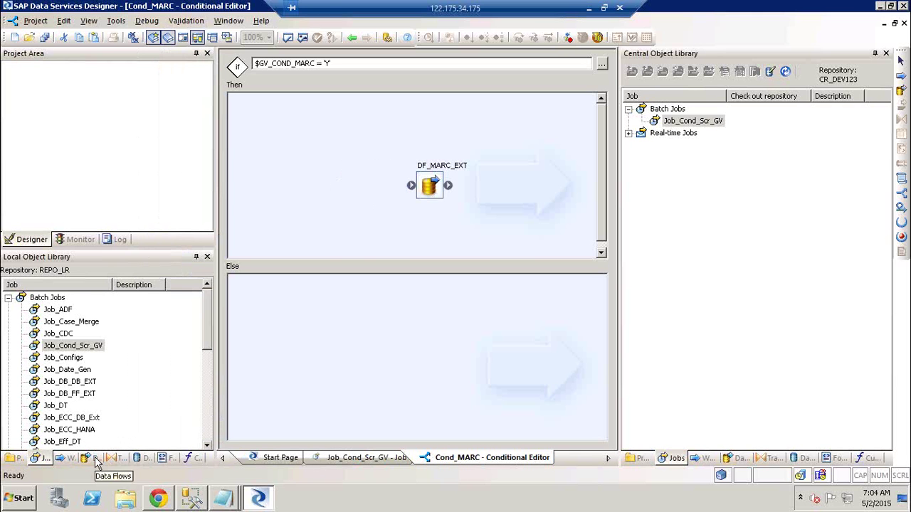
- Drop DF_DT from the local Data Flows list into Cond_MARC's Then branch, then delete it
left_click(96, 461)
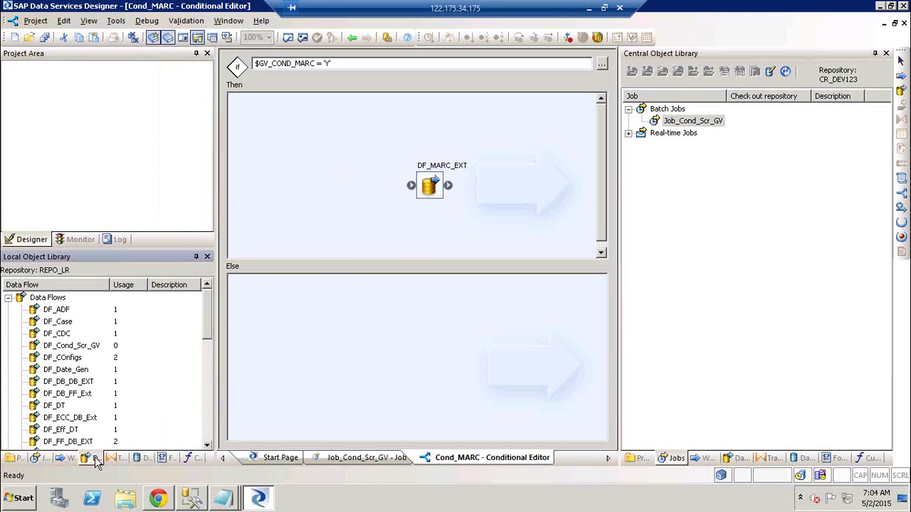
left_click(55, 406)
left_click_drag(57, 407, 280, 135)
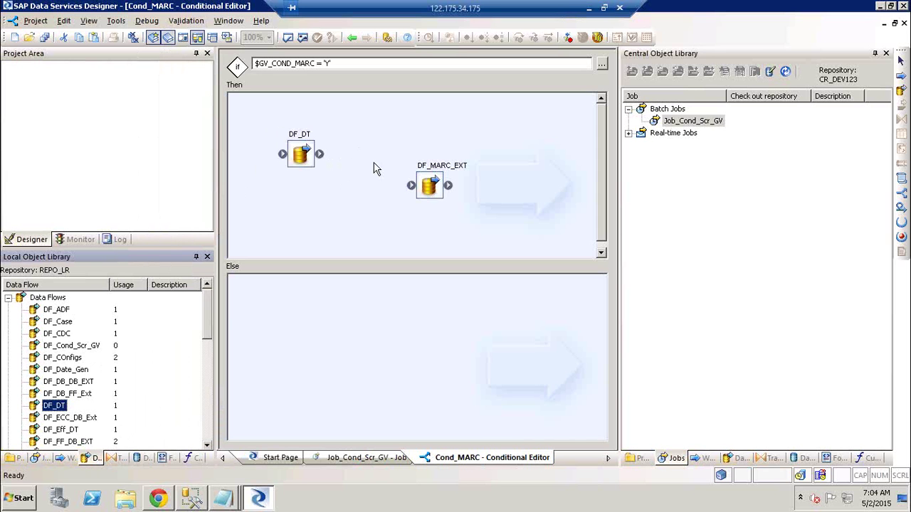
left_click(308, 162)
key("Delete")
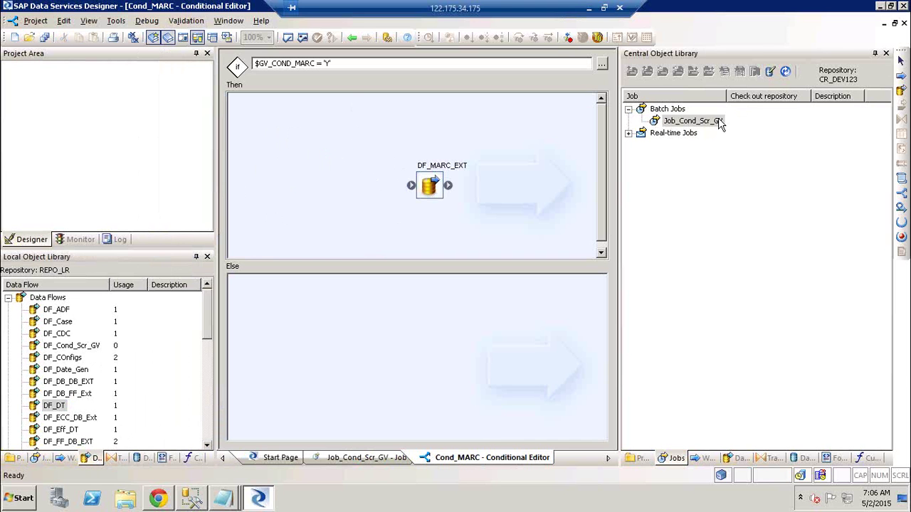
- Check out Job_Cond_Scr_GV with dependents from the central repository, accepting that datastores are excluded
left_click(352, 37)
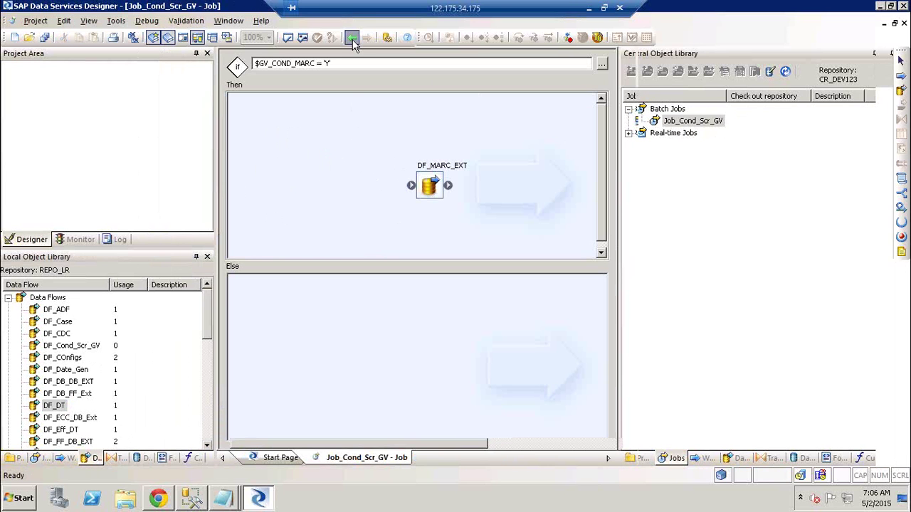
right_click(707, 125)
mouse_move(752, 149)
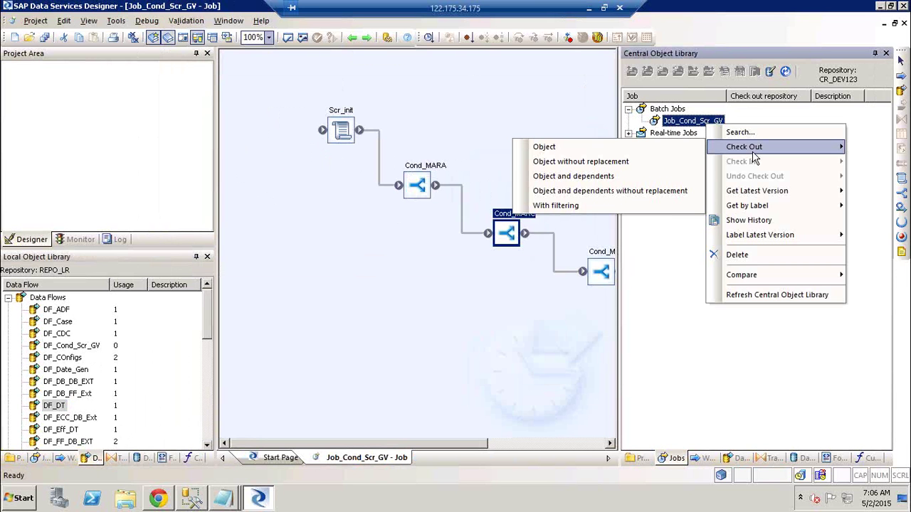
left_click(578, 176)
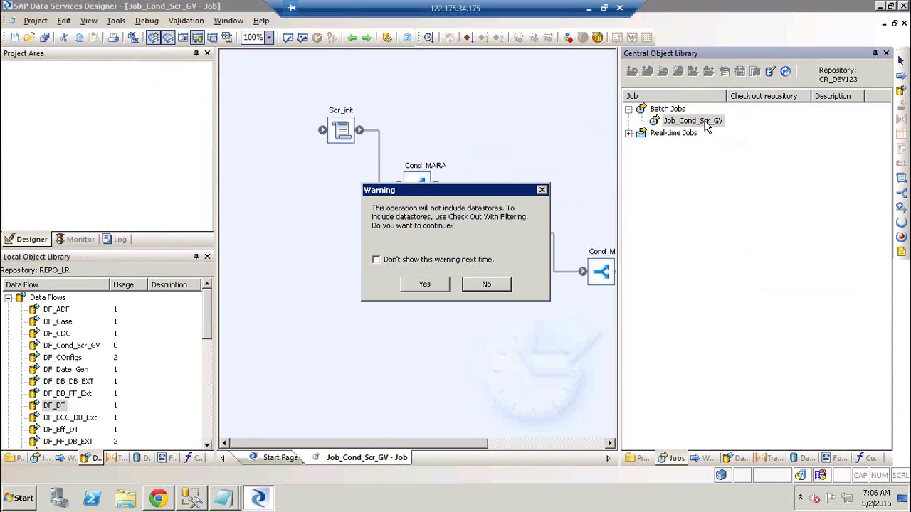
left_click(429, 284)
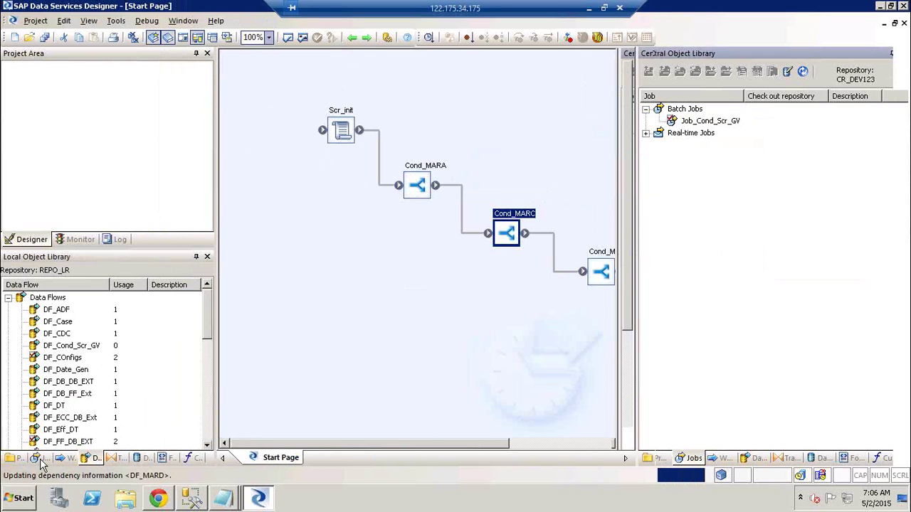
- Close the check-out report and reopen the checked-out Job_Cond_Scr_GV from the local library
left_click(40, 459)
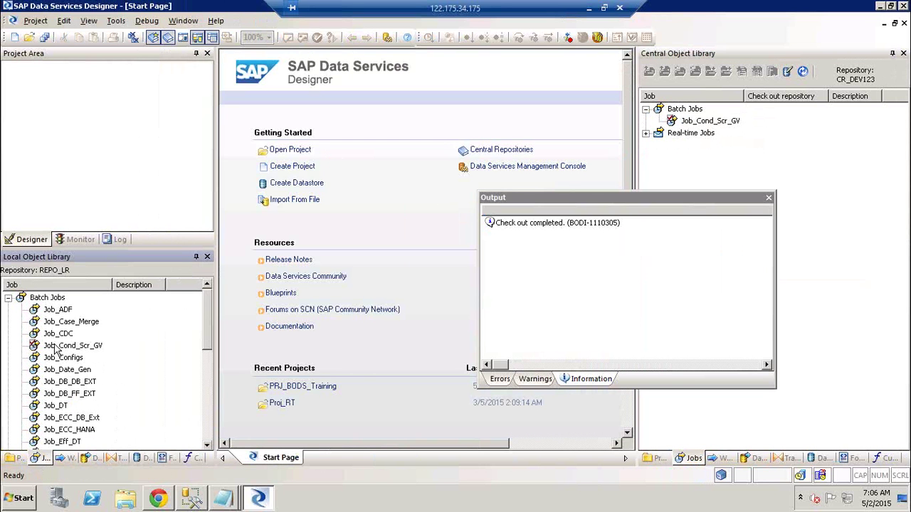
left_click(768, 198)
left_click(78, 348)
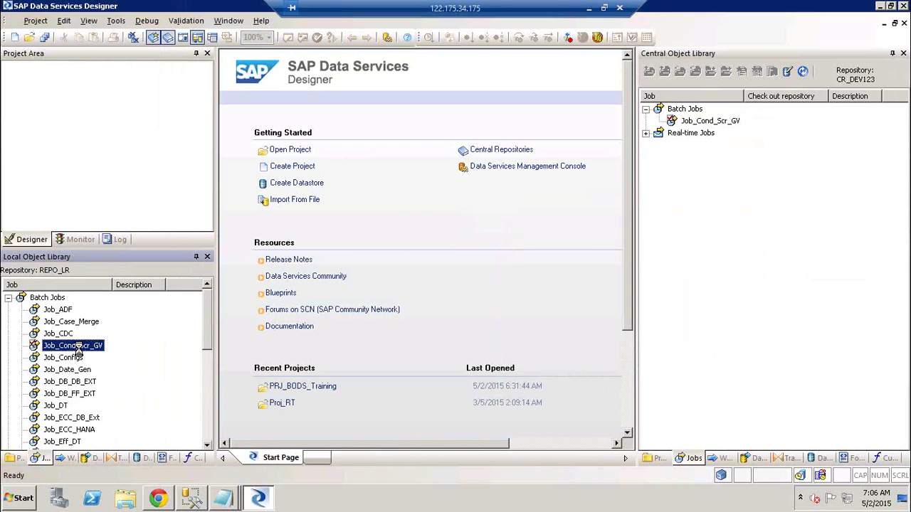
double_click(77, 347)
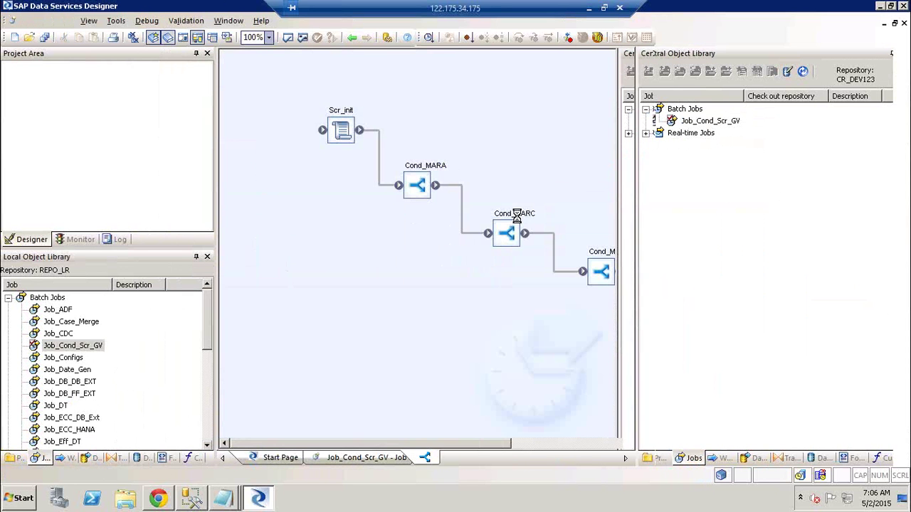
- Add DF_Date_Gen to Cond_MARC's Then branch ahead of DF_MARC_EXT and save all changes
double_click(517, 217)
left_click(90, 459)
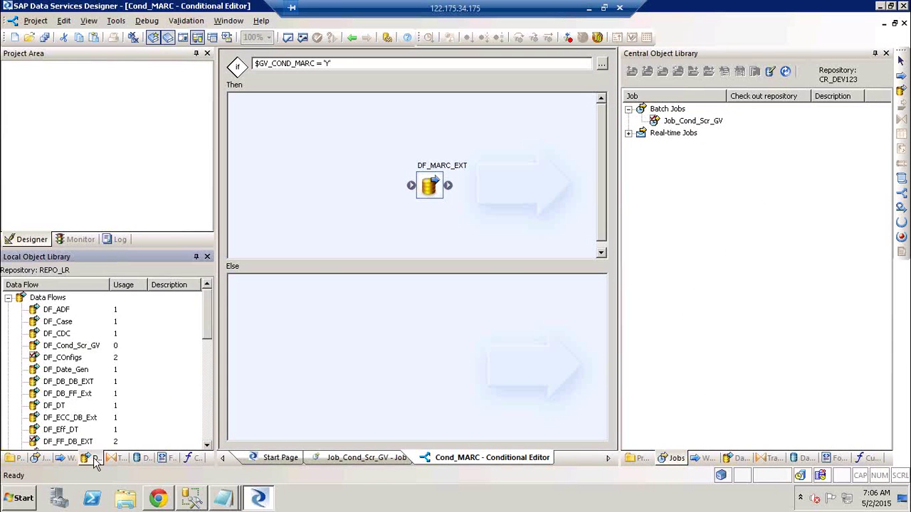
left_click_drag(53, 373, 412, 186)
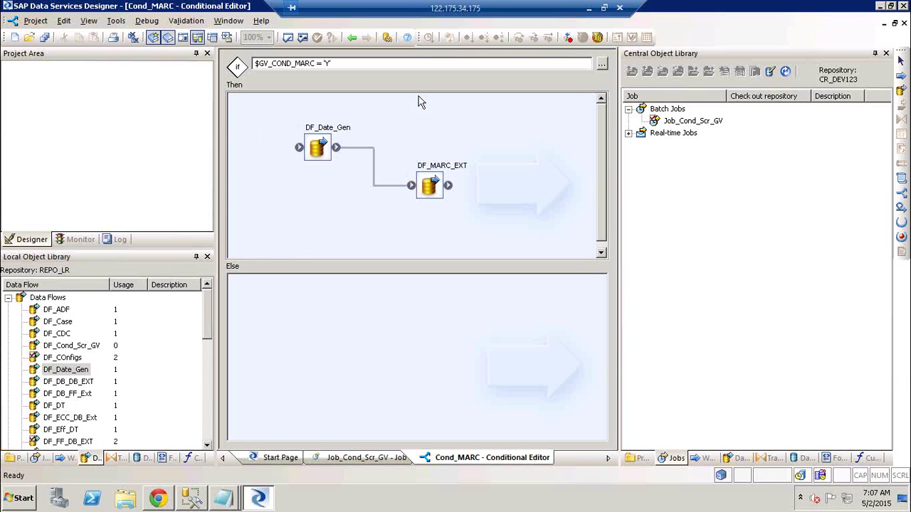
left_click(43, 38)
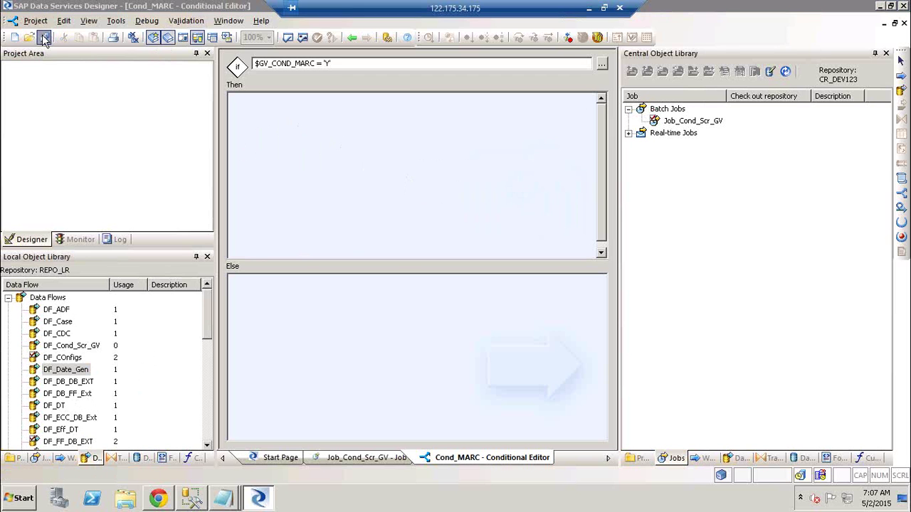
left_click(366, 318)
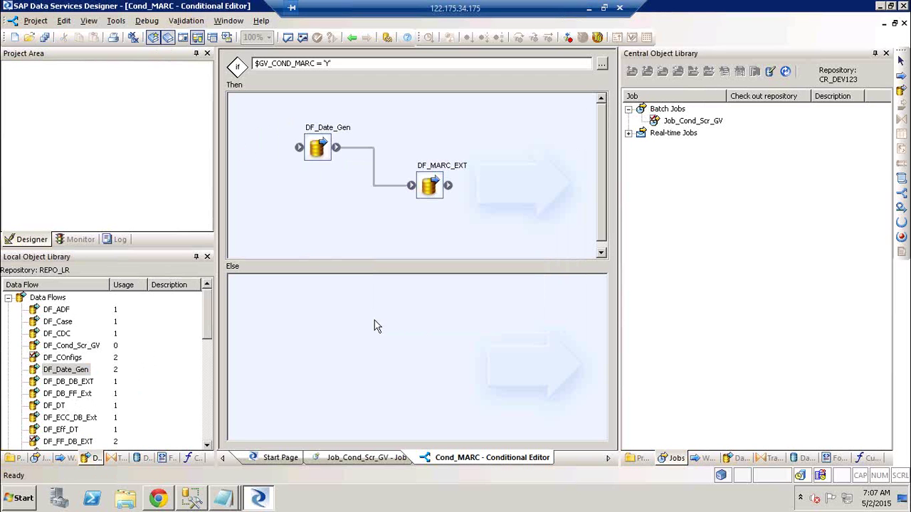
right_click(703, 123)
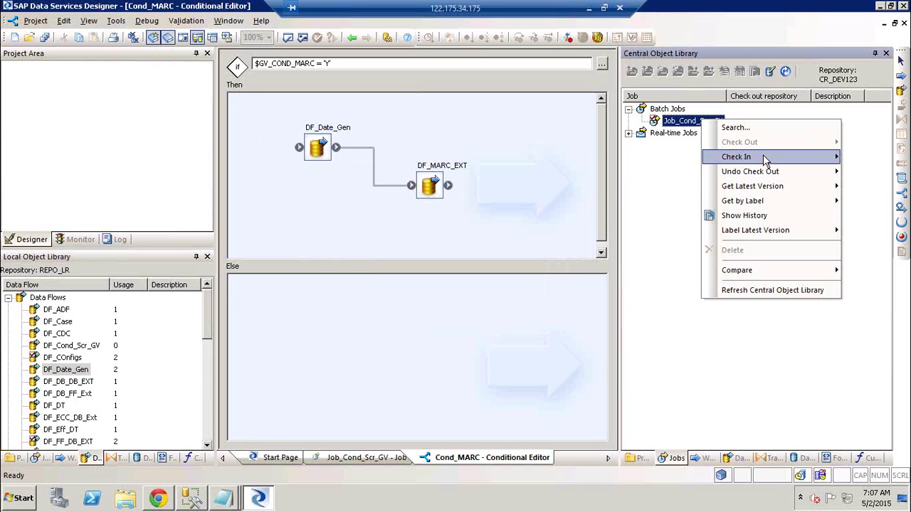
- Check in Job_Cond_Scr_GV with dependents, applying comment 'Add 1234' to all objects, and close the results
mouse_move(763, 155)
left_click(627, 171)
left_click(415, 330)
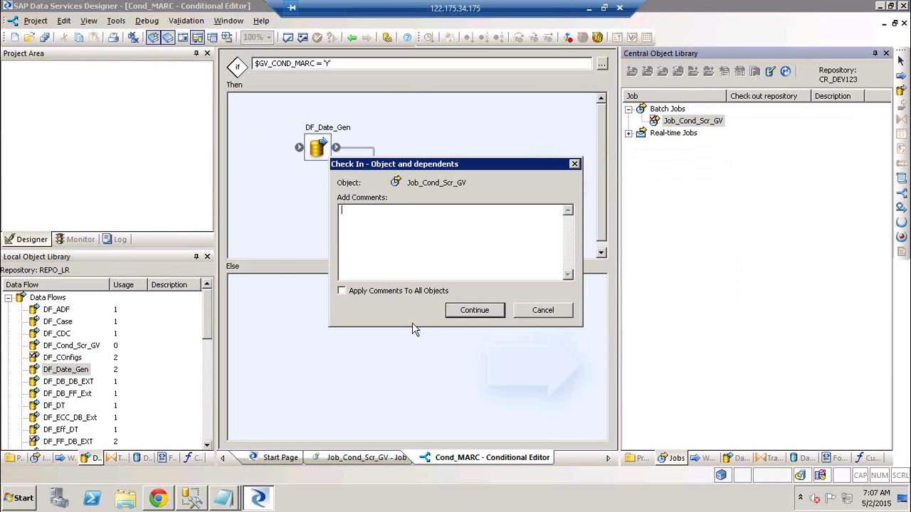
left_click(366, 293)
left_click(482, 311)
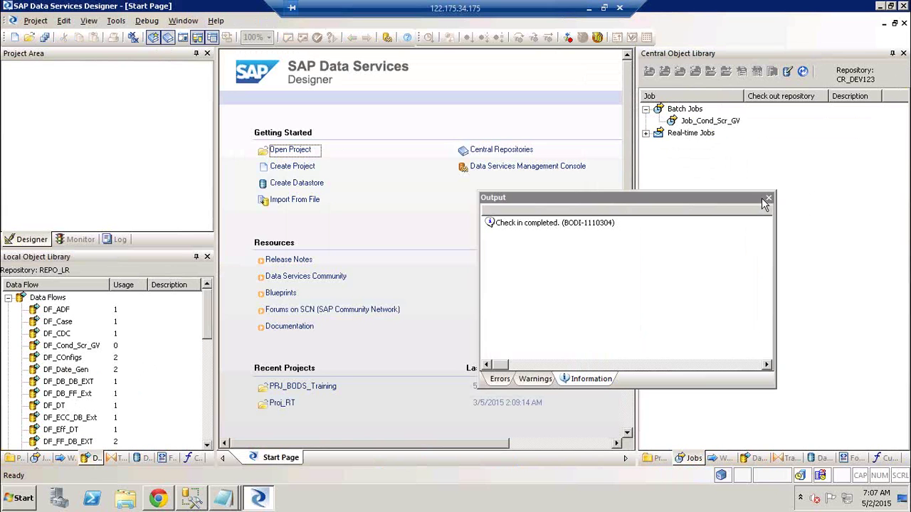
left_click(765, 204)
left_click(769, 198)
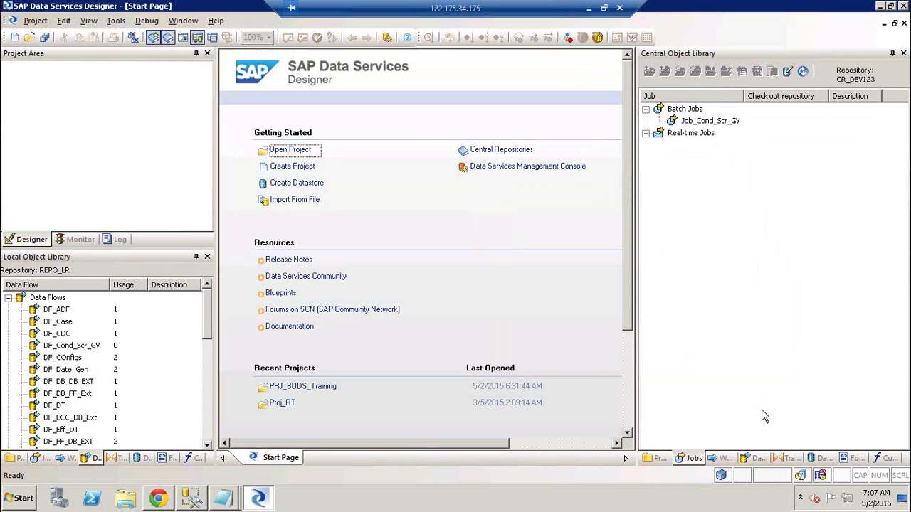
- List the central repository's data flows, including DF_FF_DB_EXT and DF_Date_Gen, then reopen Job_Cond_Scr_GV locally
left_click(756, 457)
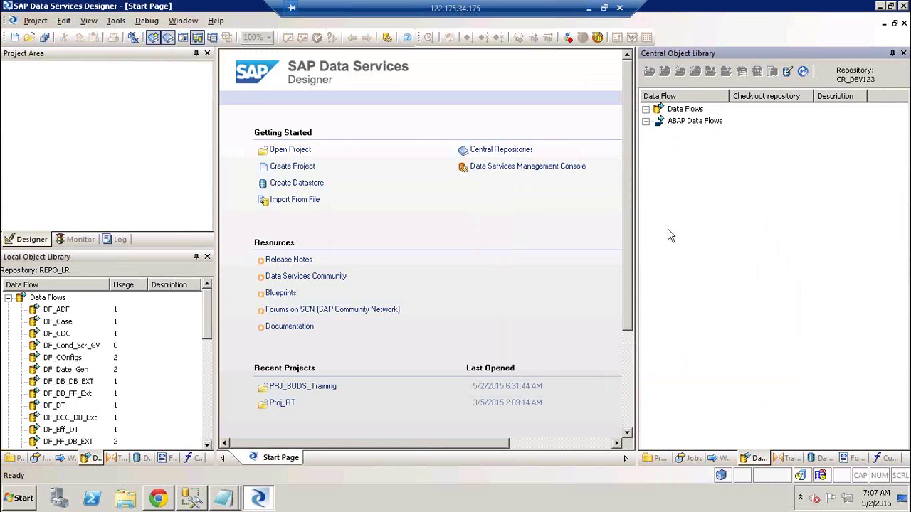
left_click(647, 109)
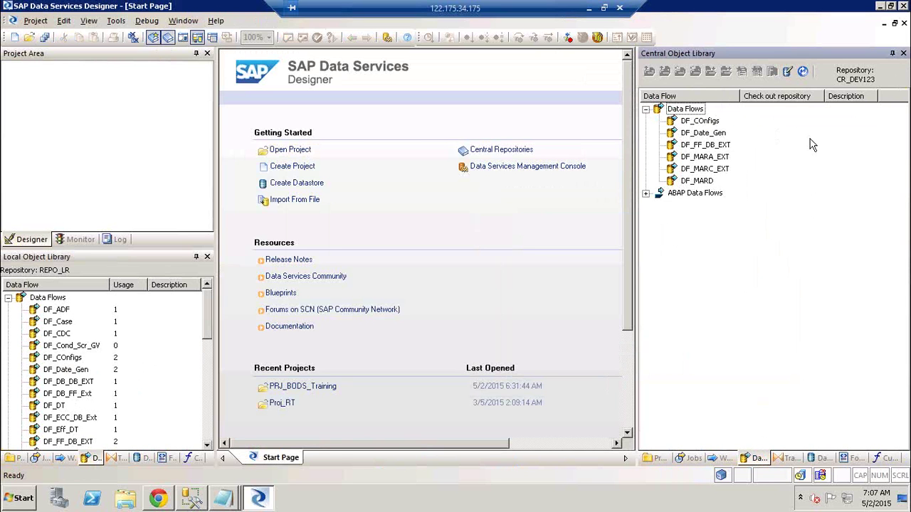
left_click(697, 147)
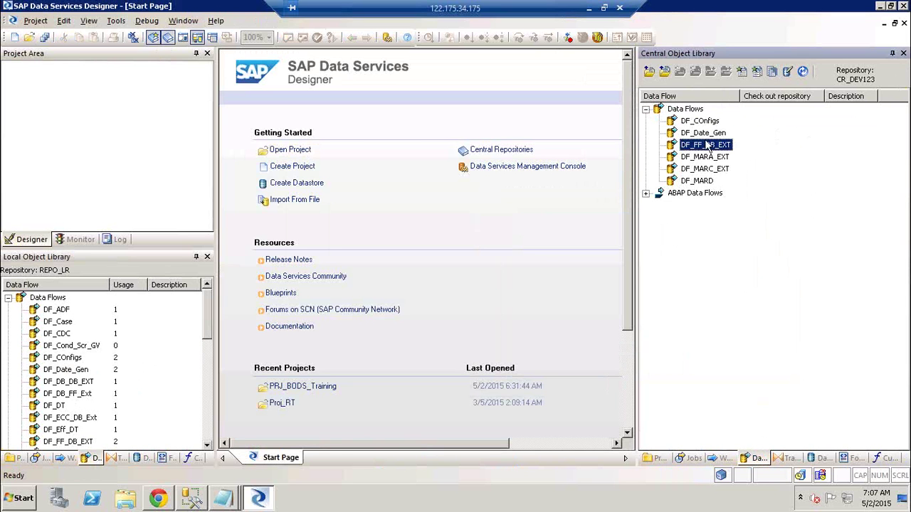
left_click(712, 137)
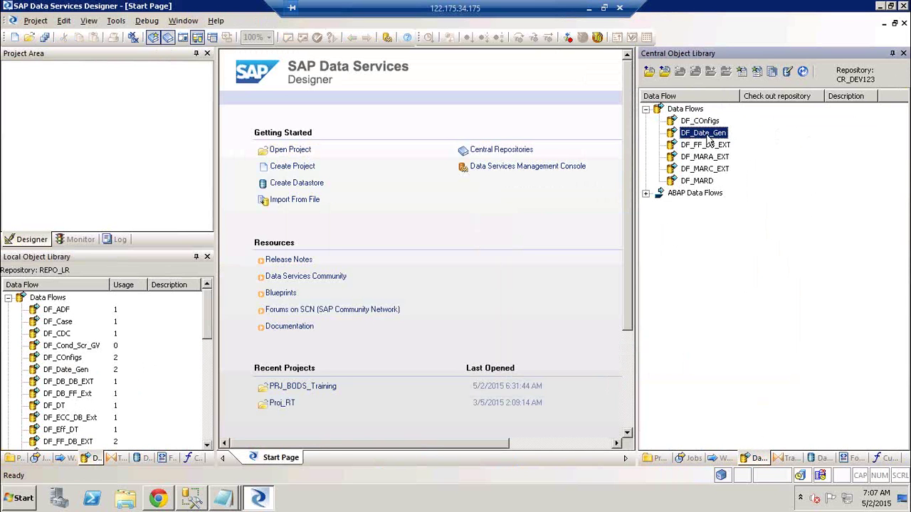
left_click(37, 460)
double_click(91, 349)
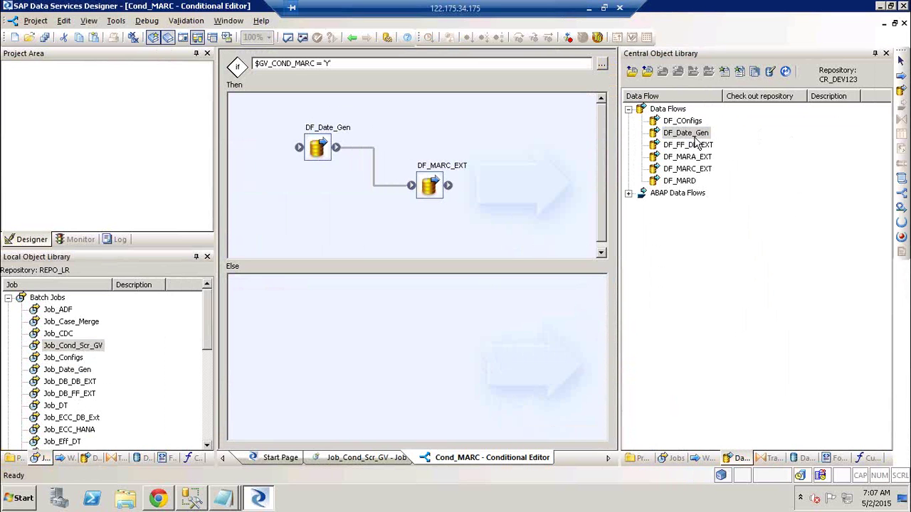
- Open Cond_MARC and add DF_DB_FF_Ext and DF_DB_DB_EXT to its Then branch
left_click(674, 459)
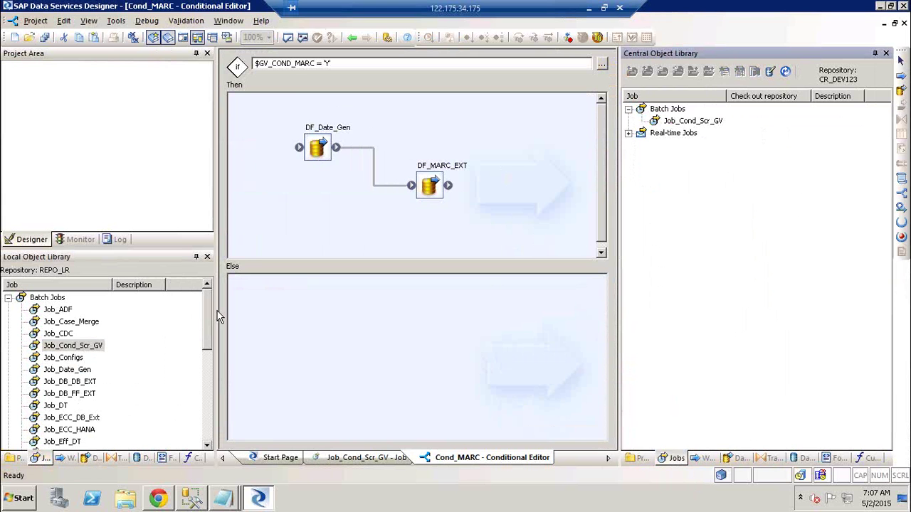
double_click(75, 346)
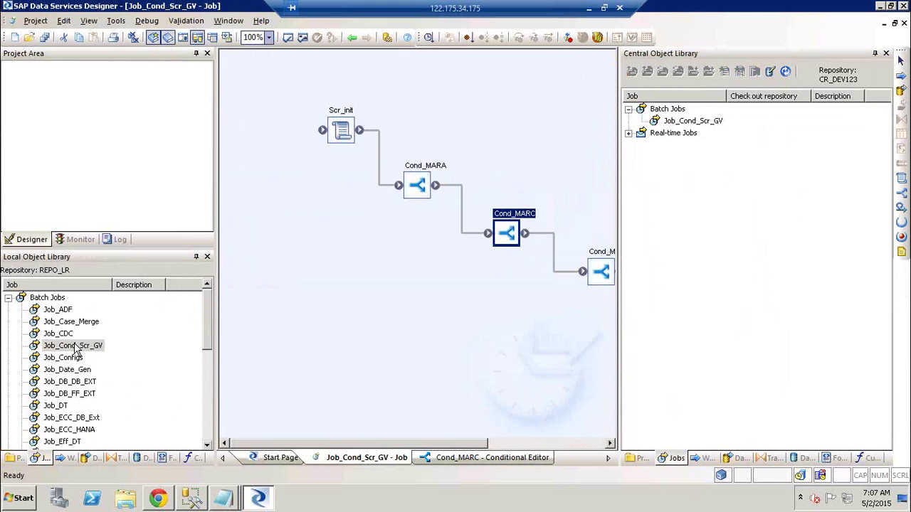
double_click(518, 217)
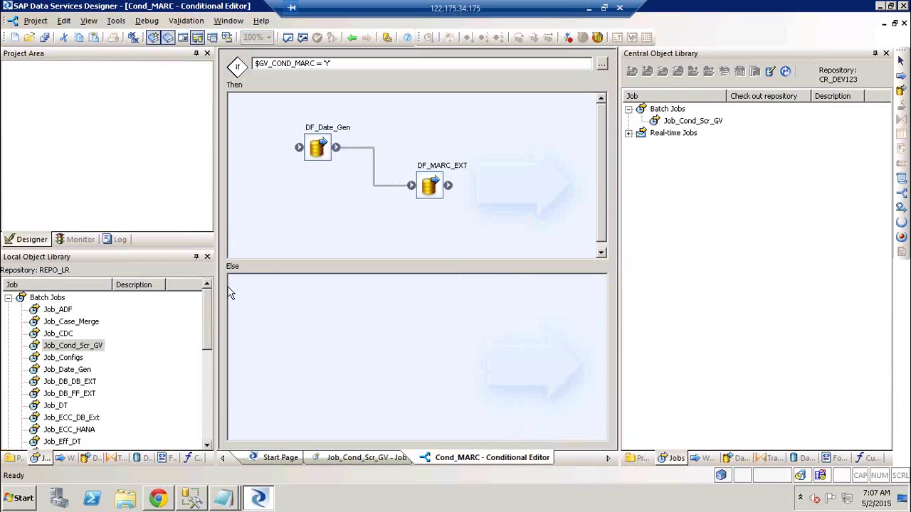
left_click(83, 460)
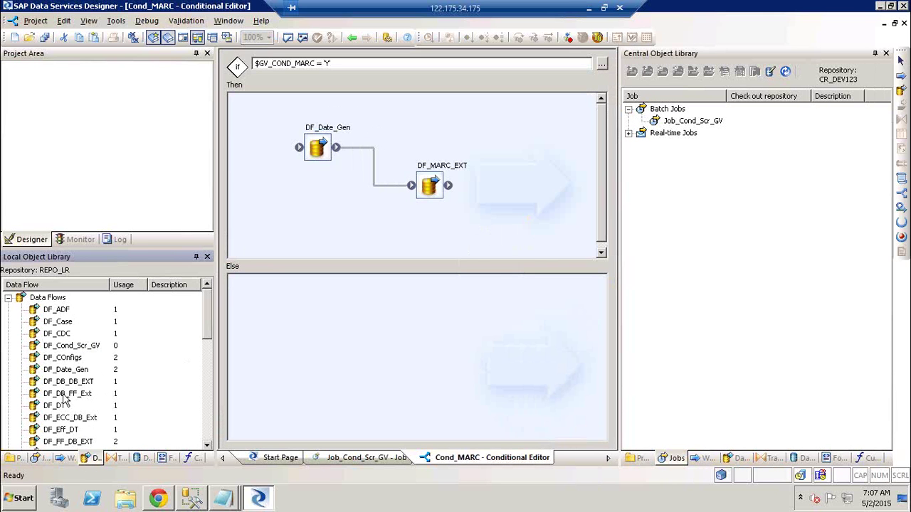
left_click_drag(67, 394, 533, 238)
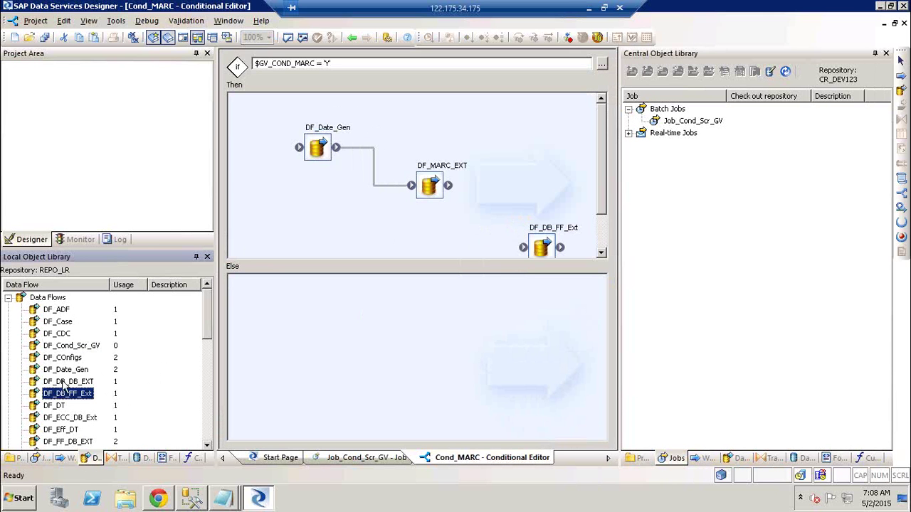
left_click_drag(64, 382, 544, 143)
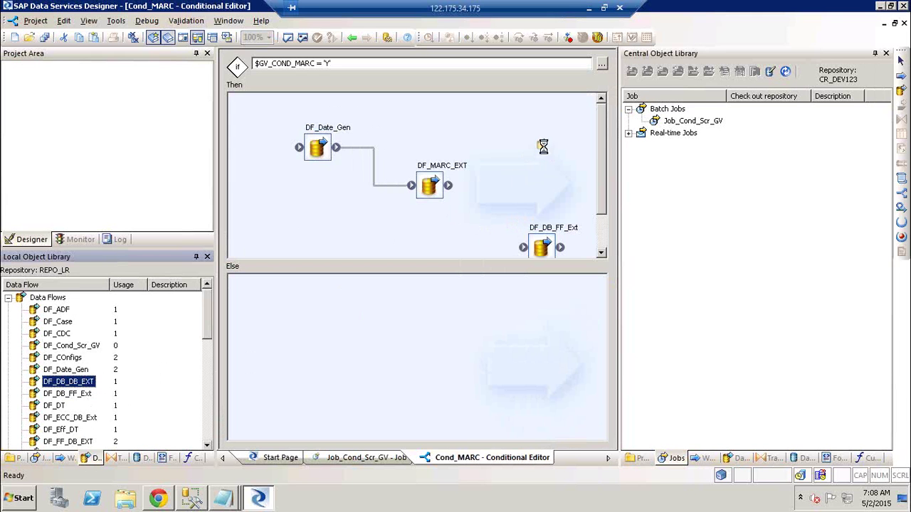
- Link DF_MARC_EXT to DF_DB_FF_Ext, and DF_DB_FF_Ext to DF_DB_DB_EXT
left_click_drag(458, 194, 524, 245)
left_click_drag(464, 187, 552, 177)
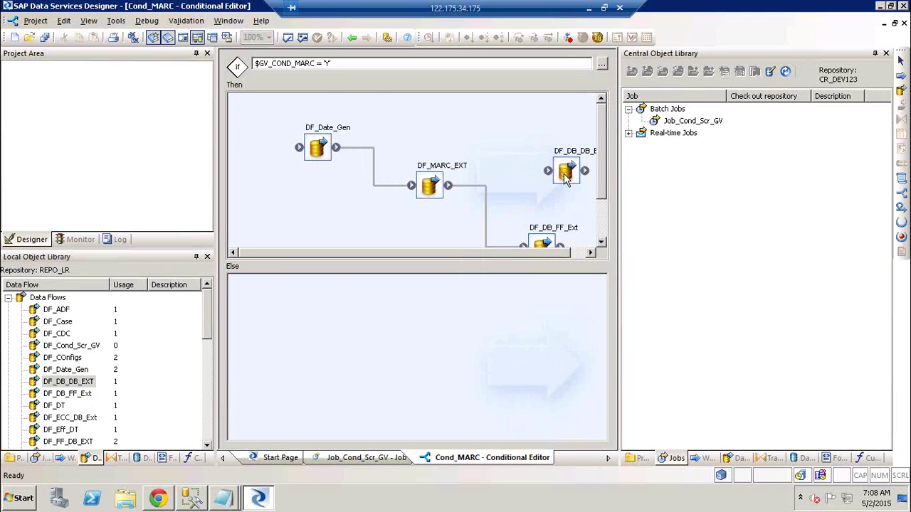
left_click(564, 174)
scroll(562, 246, "down", 2)
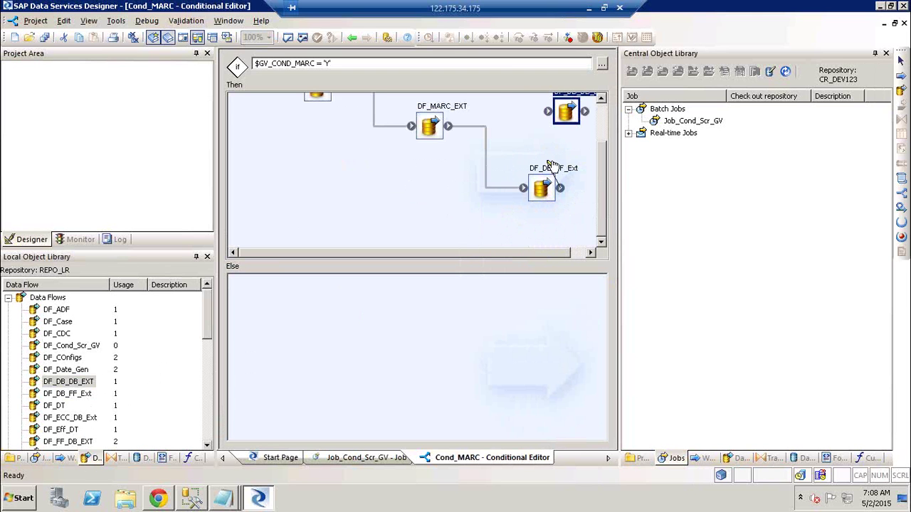
left_click_drag(561, 188, 554, 118)
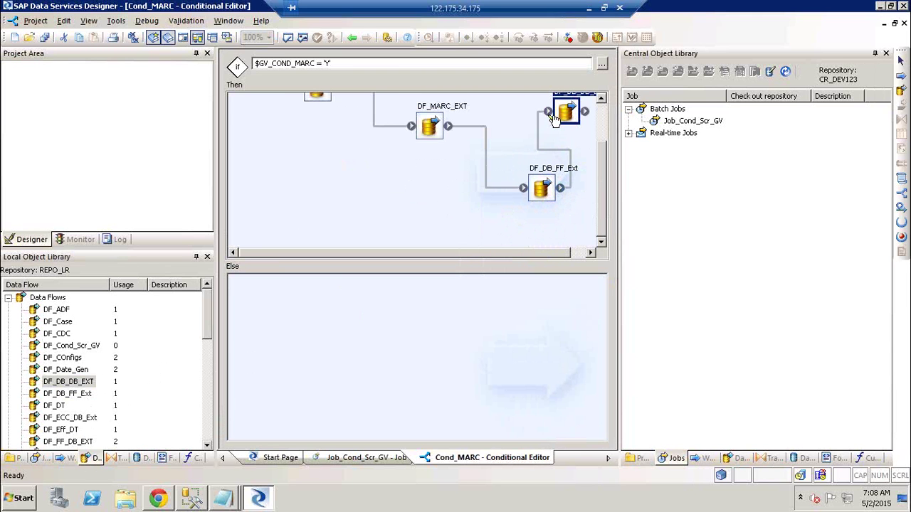
left_click(698, 122)
- Check out Job_Cond_Scr_GV with dependents and reopen its Cond_MARC conditional
right_click(697, 121)
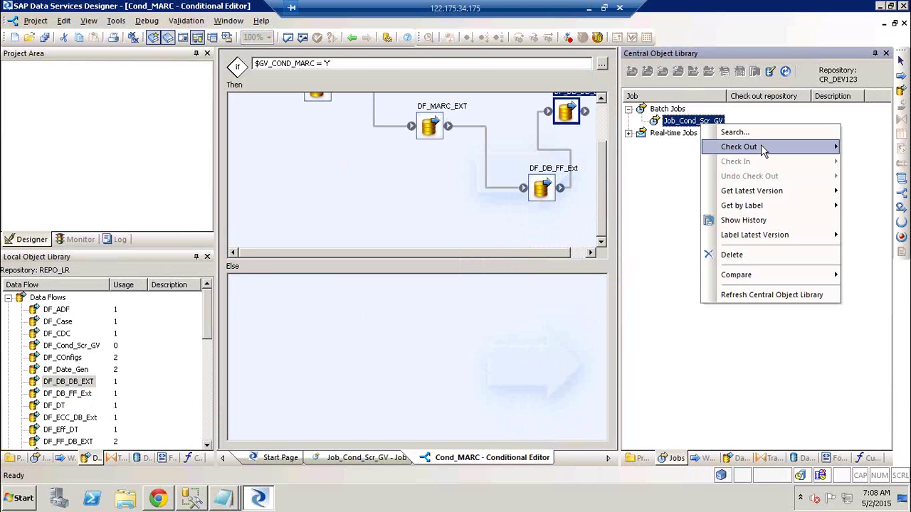
mouse_move(742, 150)
left_click(644, 176)
left_click(430, 284)
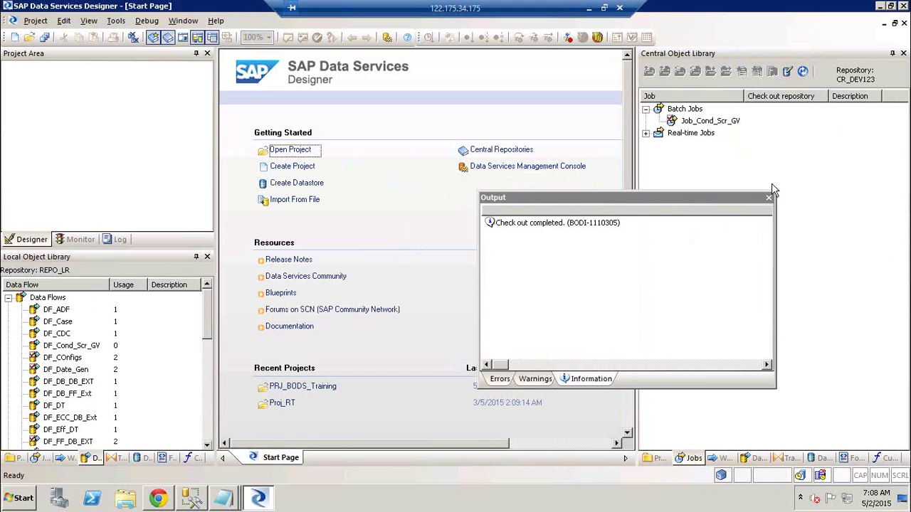
left_click(769, 198)
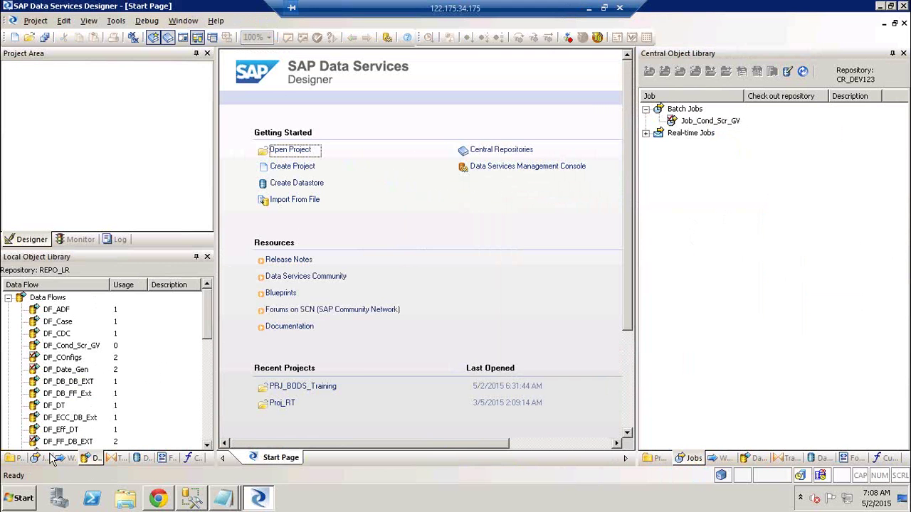
left_click(44, 459)
double_click(71, 345)
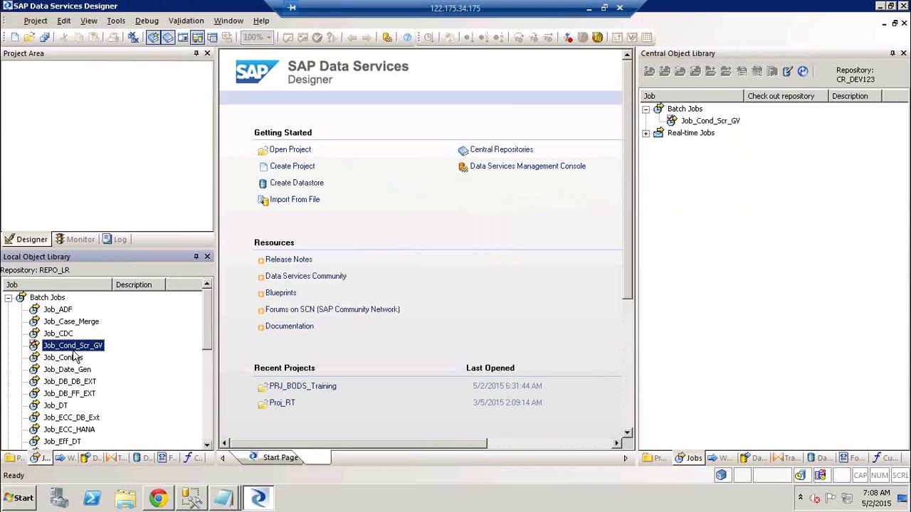
double_click(512, 215)
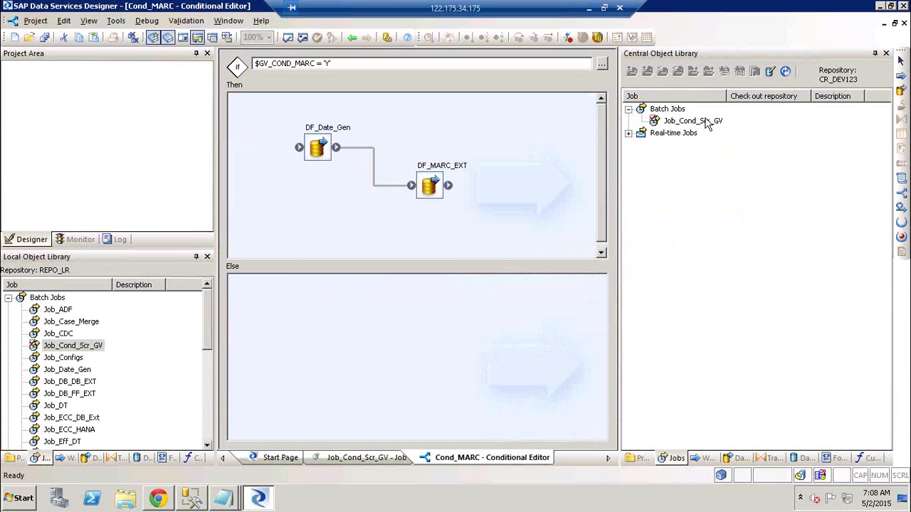
- Undo the check-out of Job_Cond_Scr_GV and its dependents, closing the results window
right_click(706, 122)
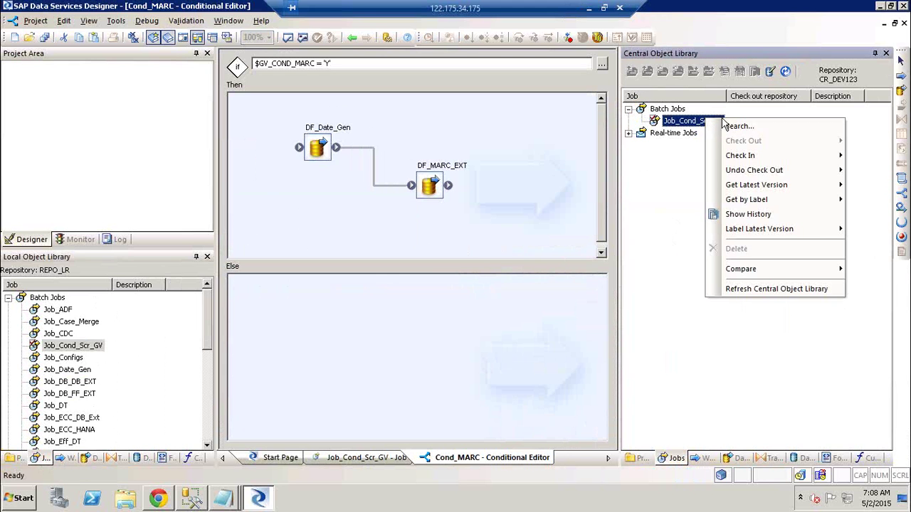
mouse_move(815, 178)
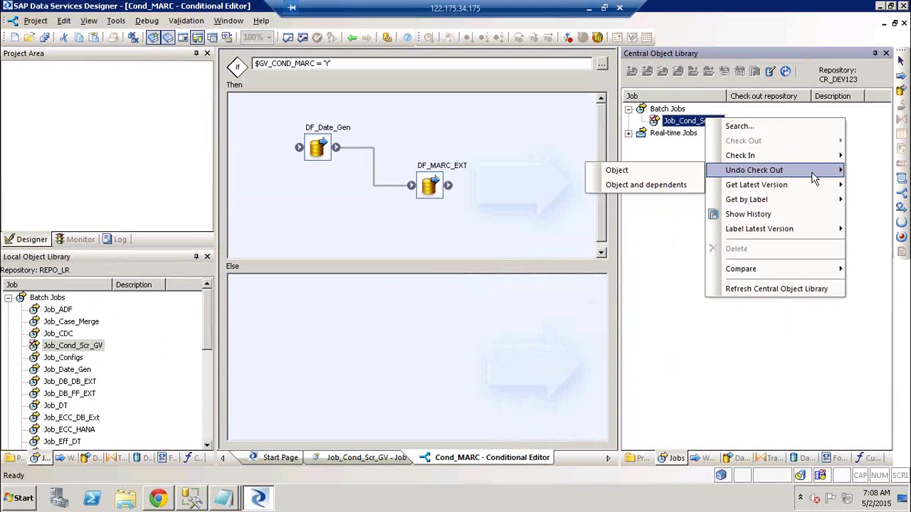
left_click(654, 186)
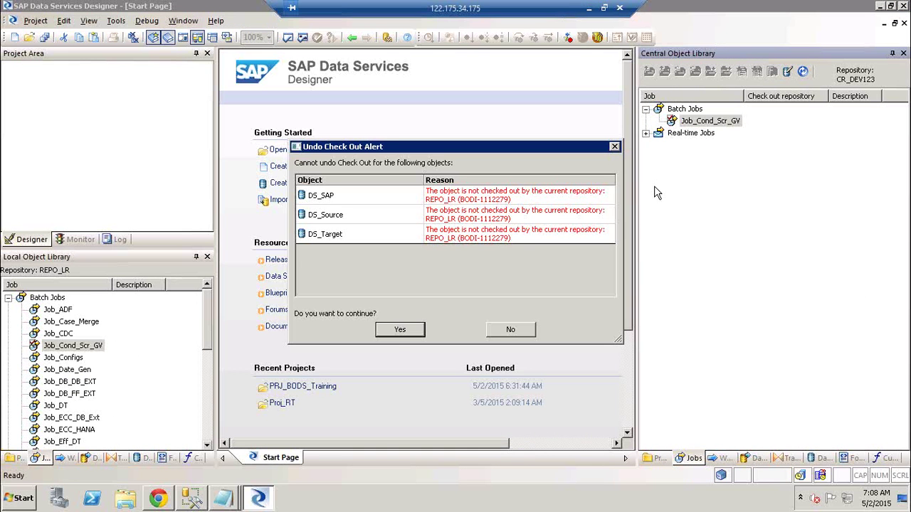
left_click(397, 331)
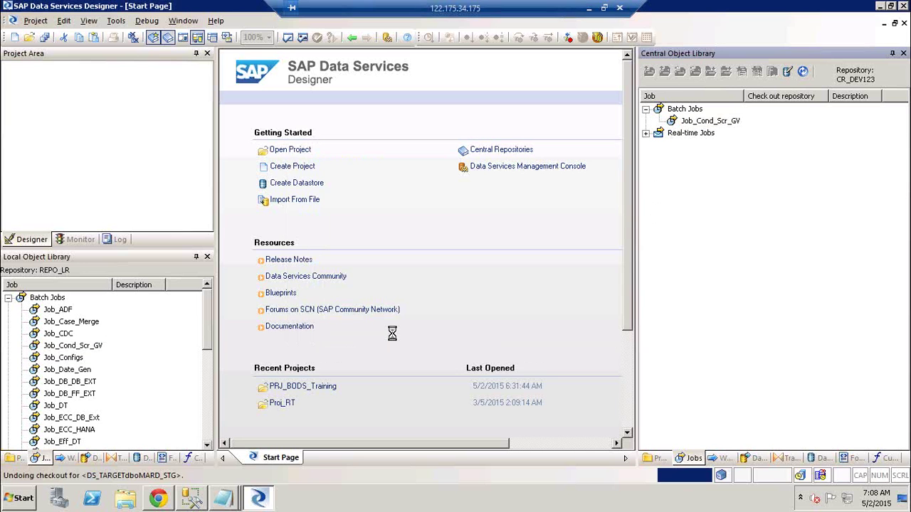
left_click(769, 197)
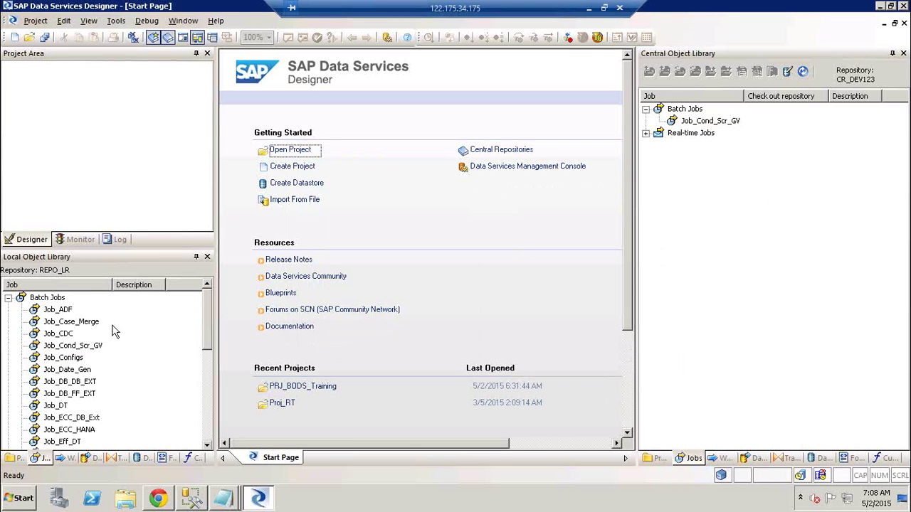
left_click(83, 343)
- Open Cond_MARC and place DF_Date_Gen, DF_Cond_Scr_GV and DF_COnfigs in its Then branch
double_click(83, 345)
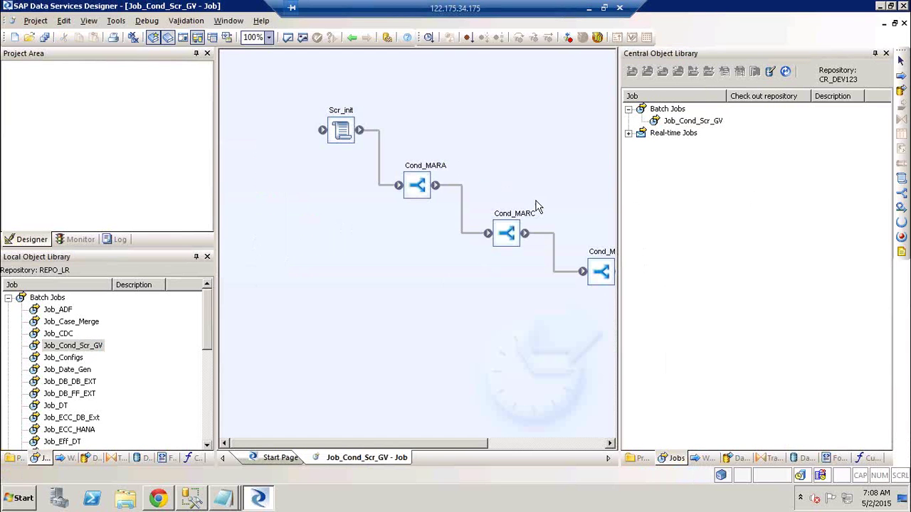
double_click(523, 213)
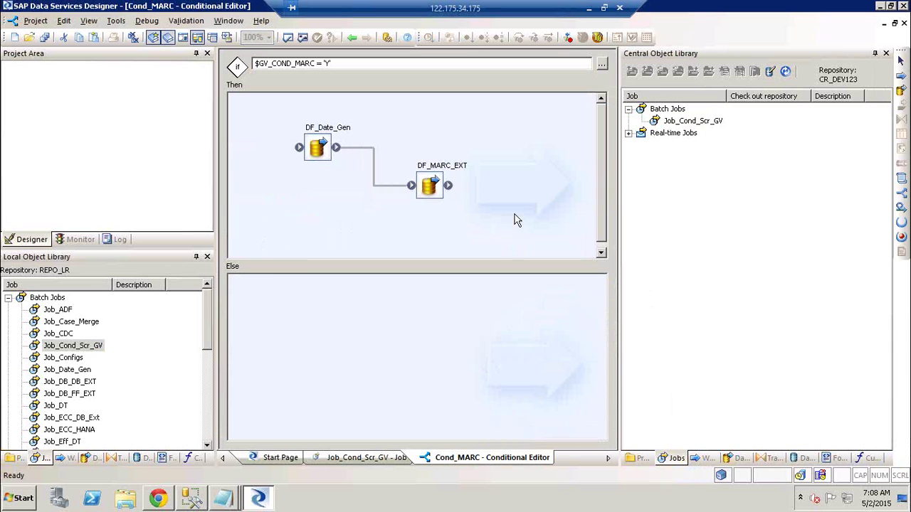
left_click(94, 459)
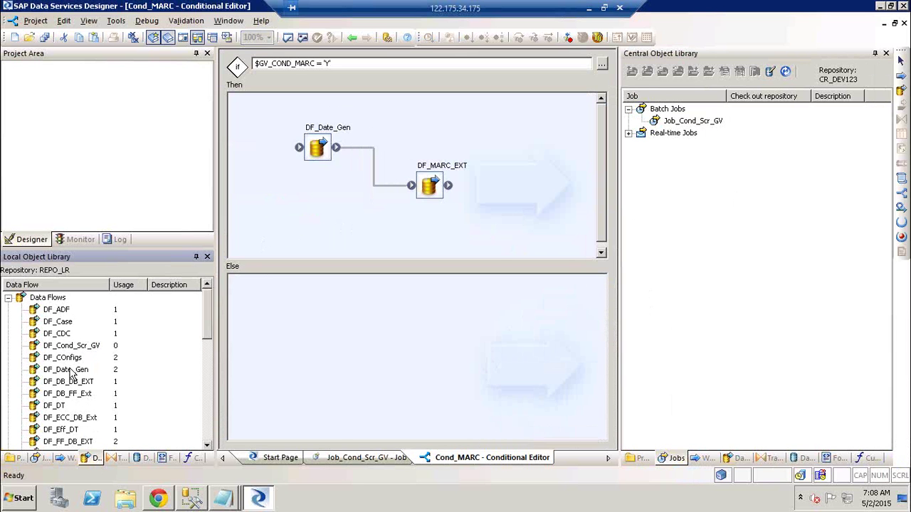
left_click(71, 371)
left_click(77, 345, "ctrl")
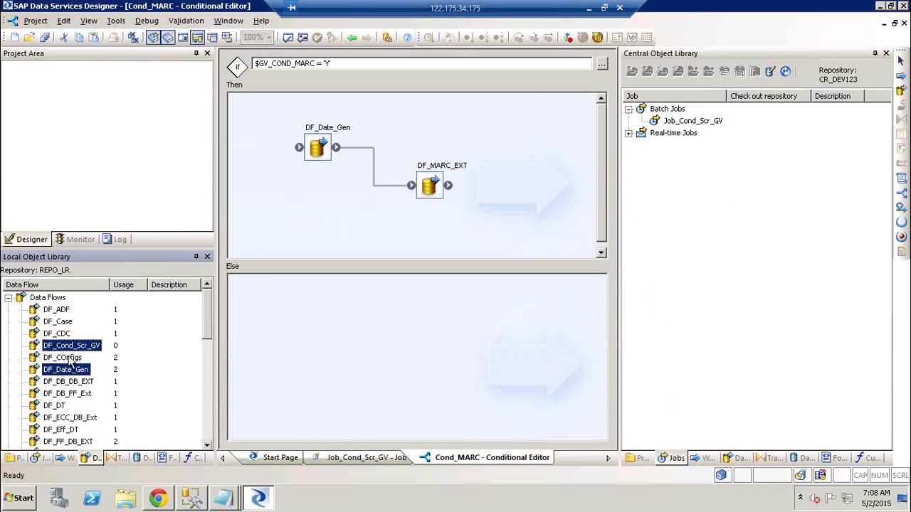
left_click(61, 362, "ctrl")
left_click_drag(66, 359, 510, 128)
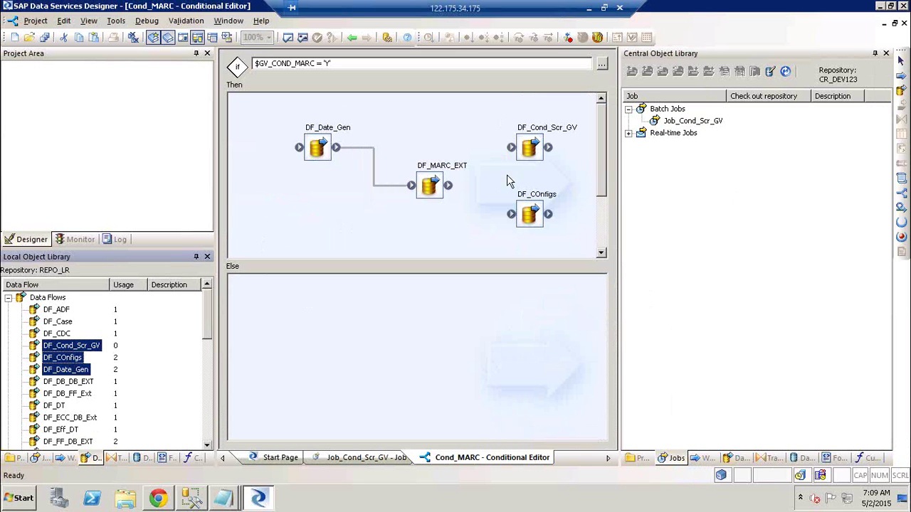
- Link DF_MARC_EXT to DF_COnfigs and DF_Cond_Scr_GV to the lower DF_Date_Gen, then save all
left_click_drag(450, 187, 552, 214)
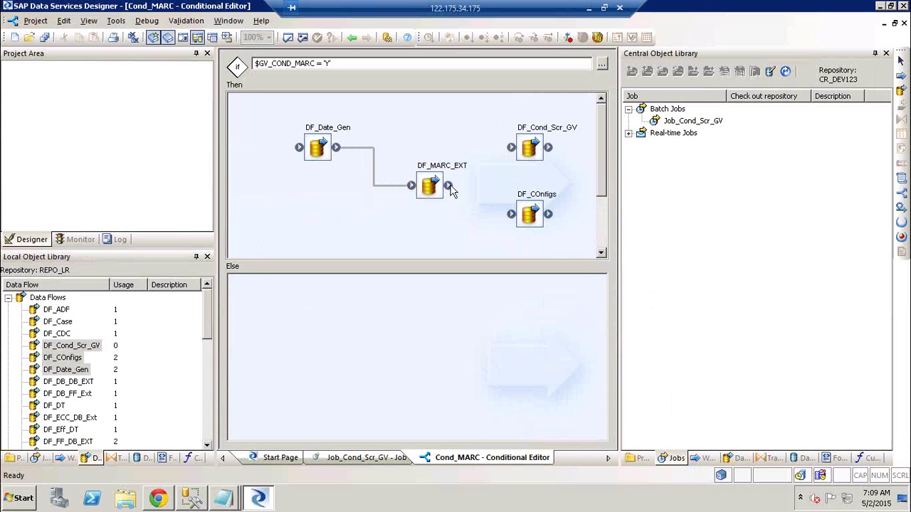
mouse_move(449, 187)
left_mouse_down()
mouse_move(539, 230)
mouse_move(524, 217)
left_mouse_up()
left_click_drag(525, 147, 526, 147)
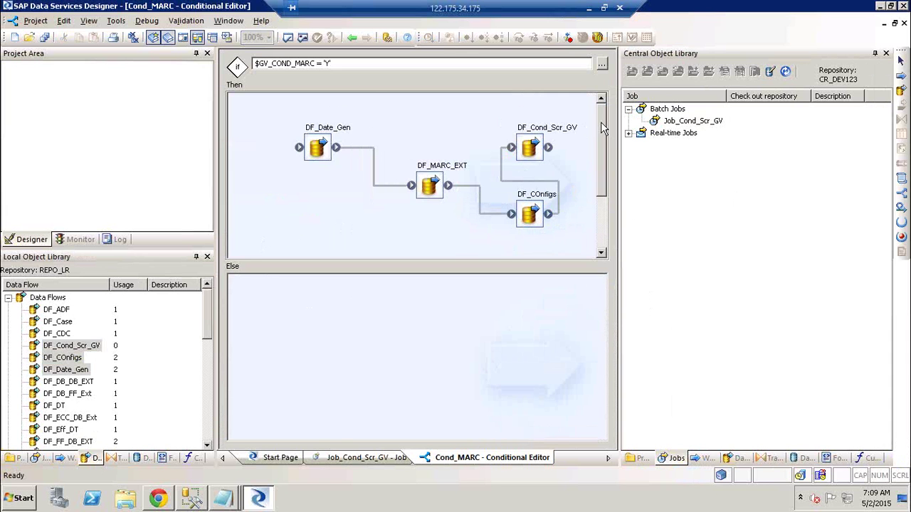
mouse_move(603, 148)
left_mouse_down()
mouse_move(604, 168)
mouse_move(605, 133)
left_mouse_up()
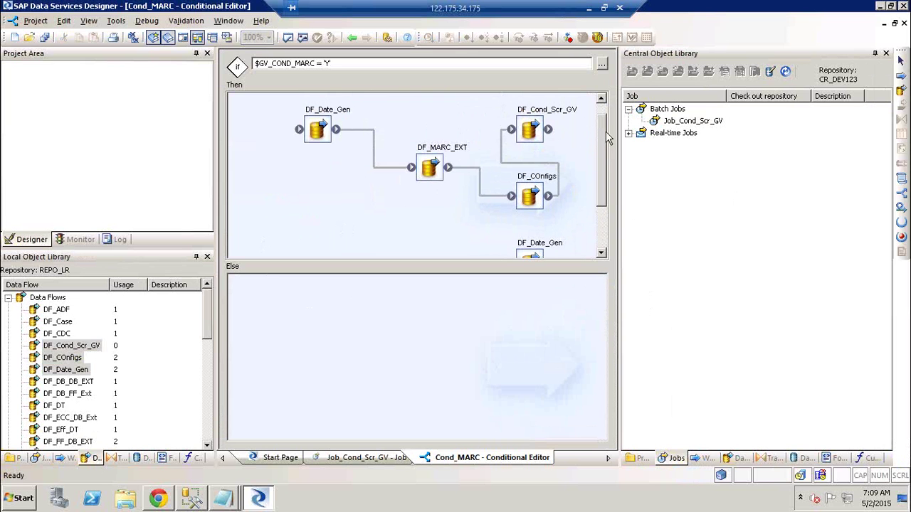
left_click_drag(549, 129, 513, 260)
left_click_drag(549, 129, 514, 264)
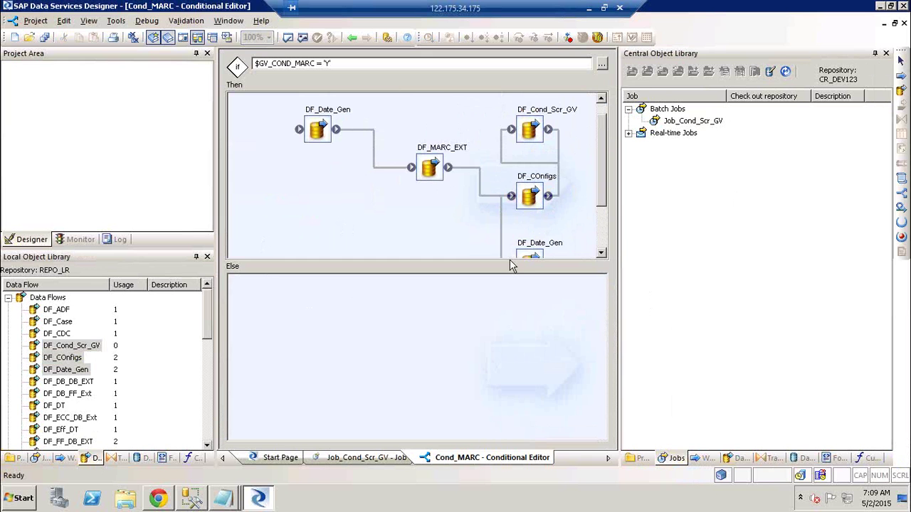
left_click(602, 254)
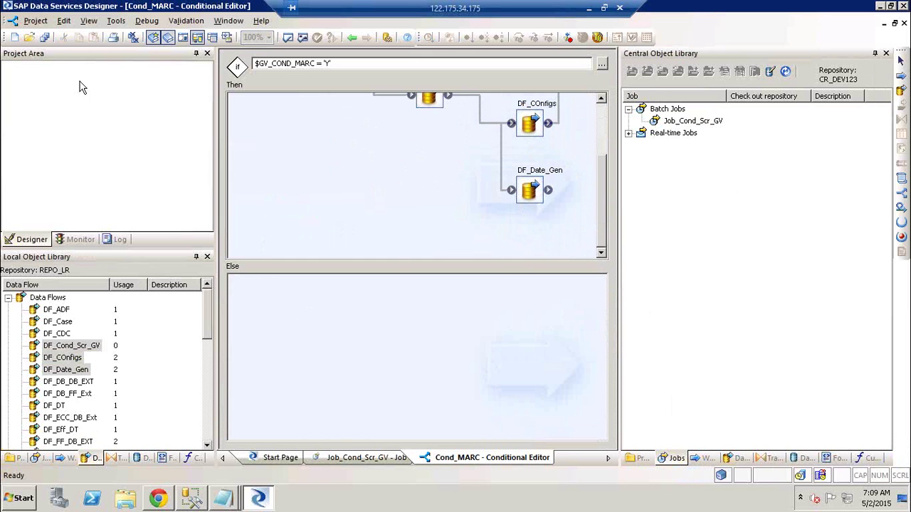
left_click(45, 41)
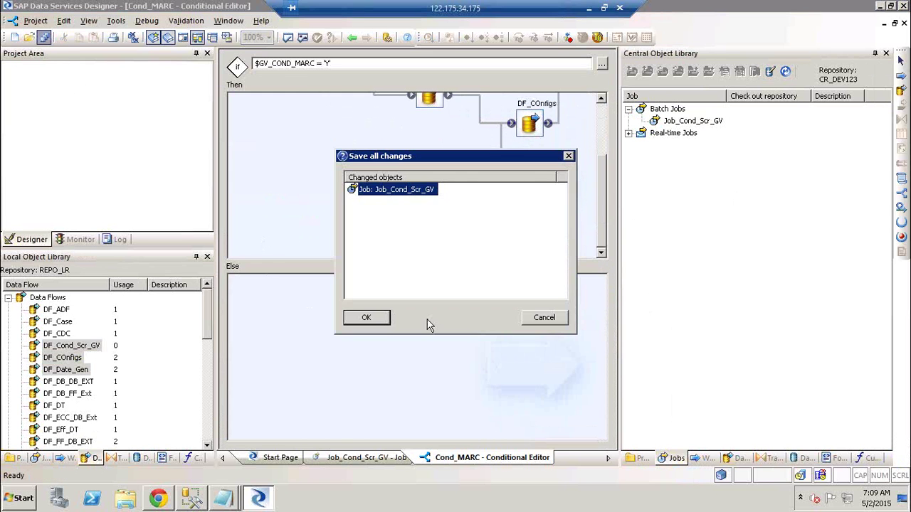
left_click(364, 319)
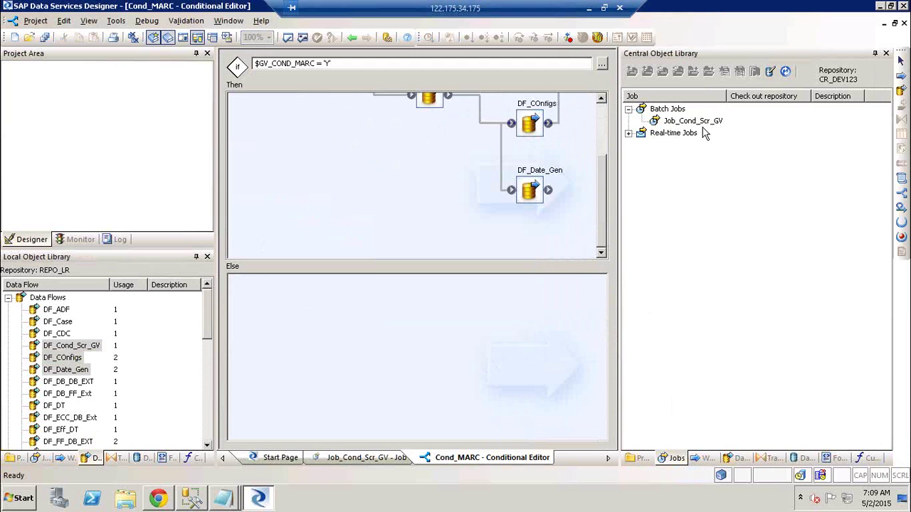
- Check out Job_Cond_Scr_GV and its dependents without replacing the local copies
right_click(702, 125)
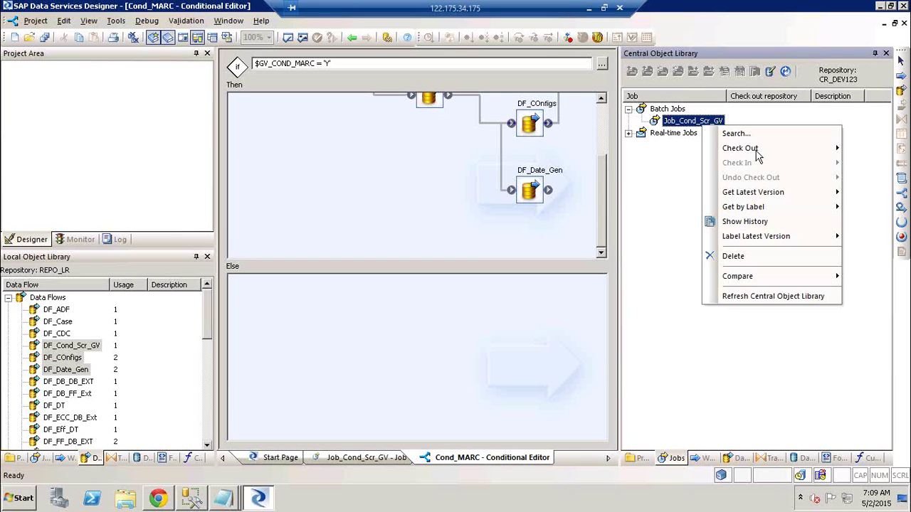
mouse_move(755, 150)
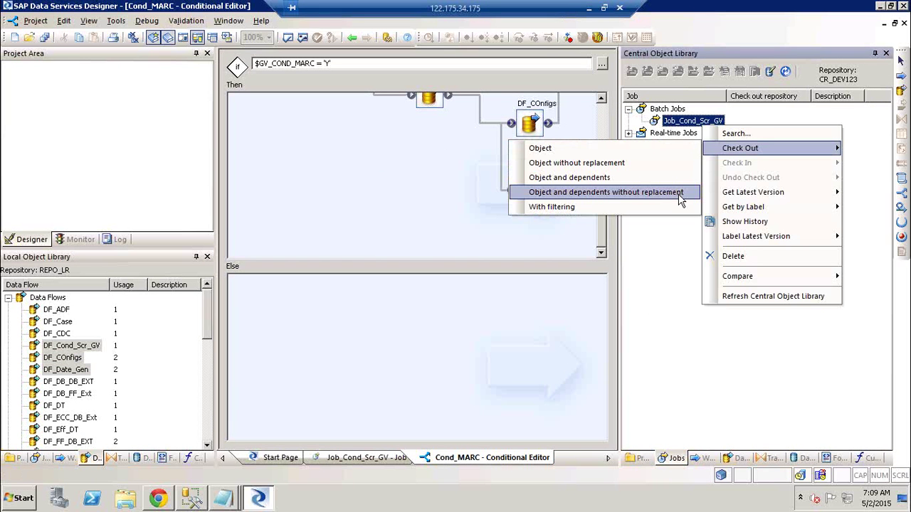
left_click(679, 194)
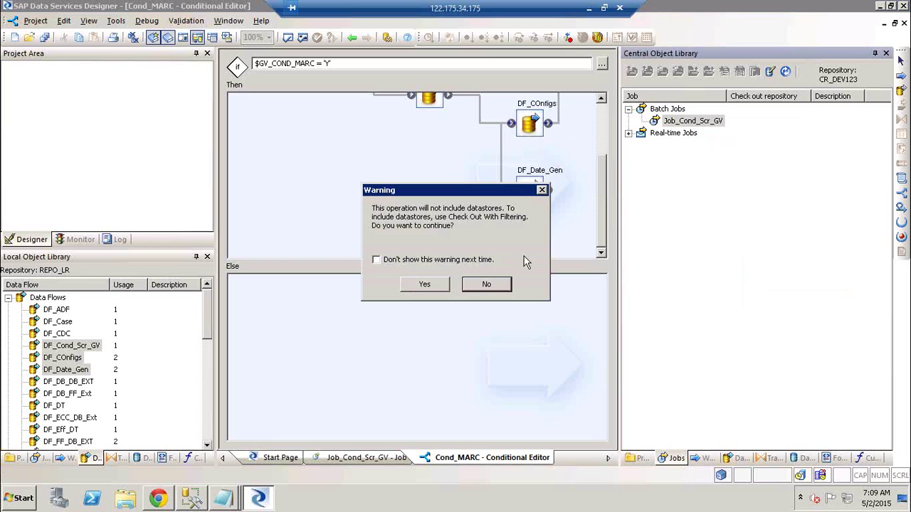
left_click(403, 284)
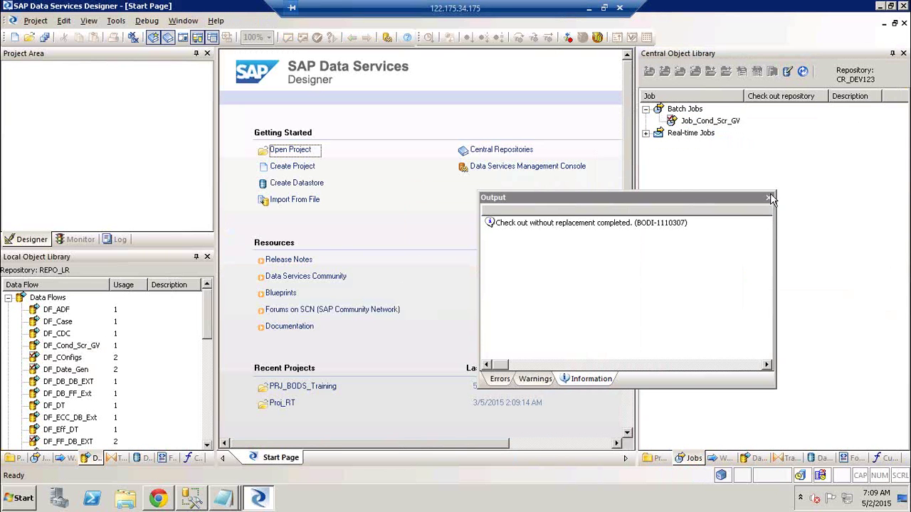
left_click(770, 198)
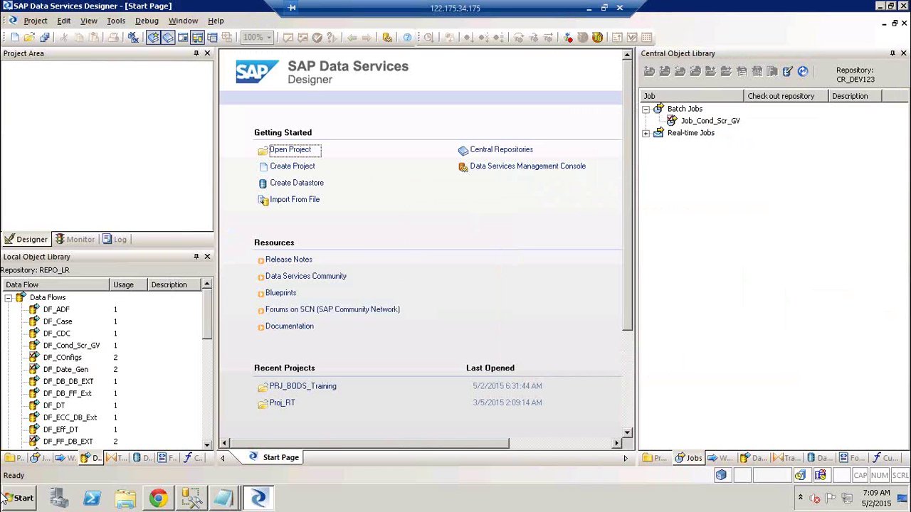
- Reopen Job_Cond_Scr_GV from the local jobs list and open its Cond_MARC conditional
left_click(40, 458)
left_click(87, 346)
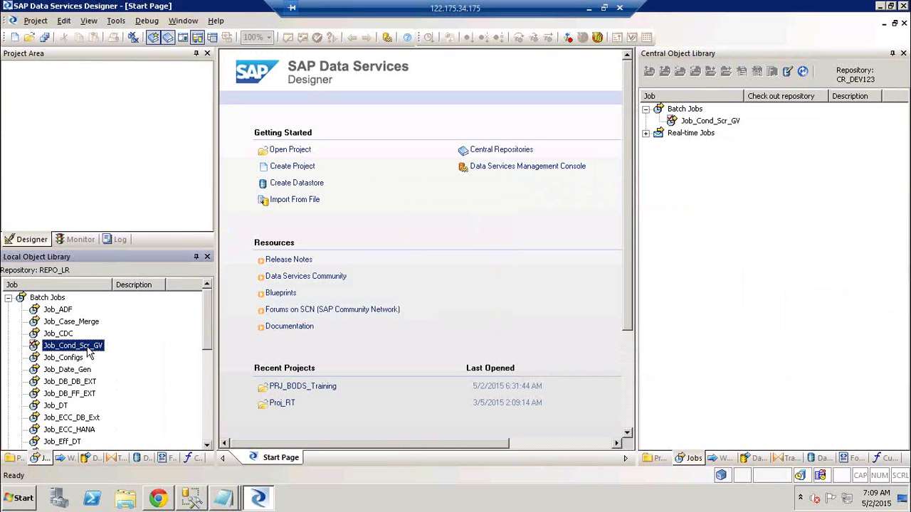
double_click(86, 347)
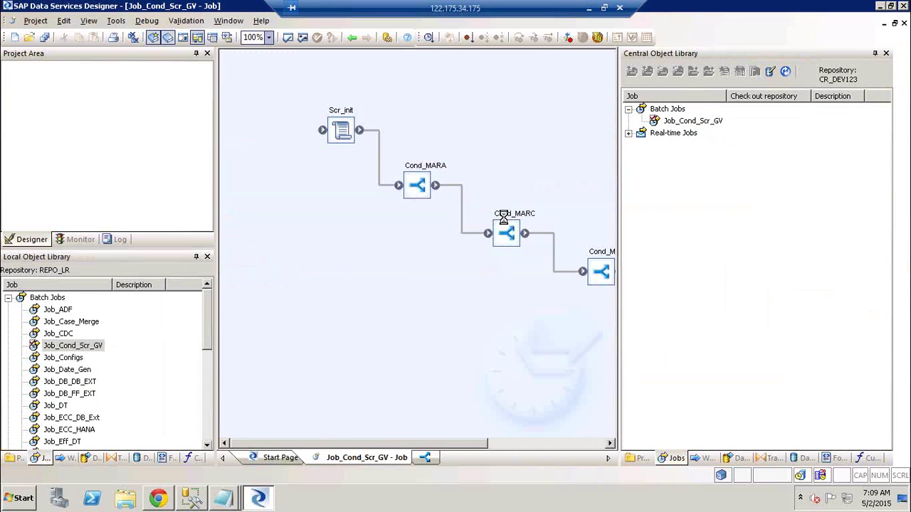
double_click(504, 217)
mouse_move(602, 154)
left_mouse_down()
mouse_move(608, 208)
mouse_move(608, 147)
left_mouse_up()
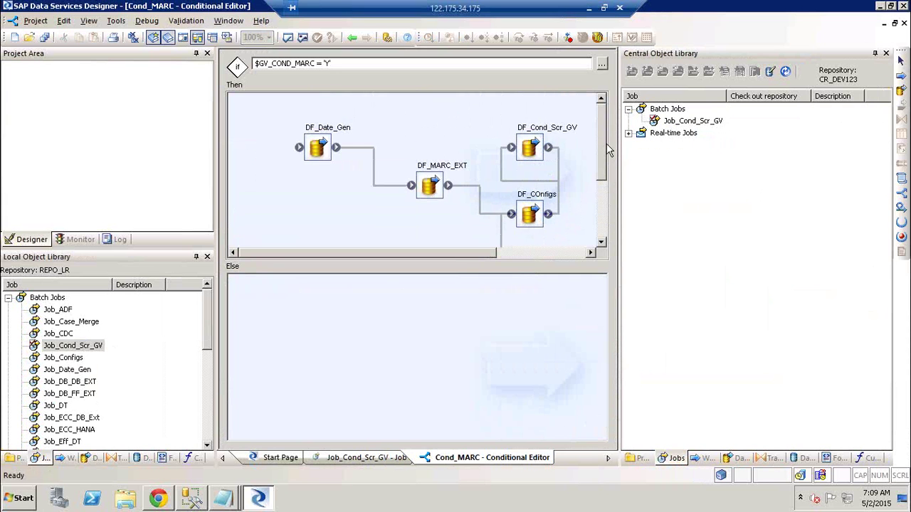
- Check in Job_Cond_Scr_GV with dependents, adding DF_Cond_Scr_GV, with comment Cr12134 on all objects
right_click(697, 125)
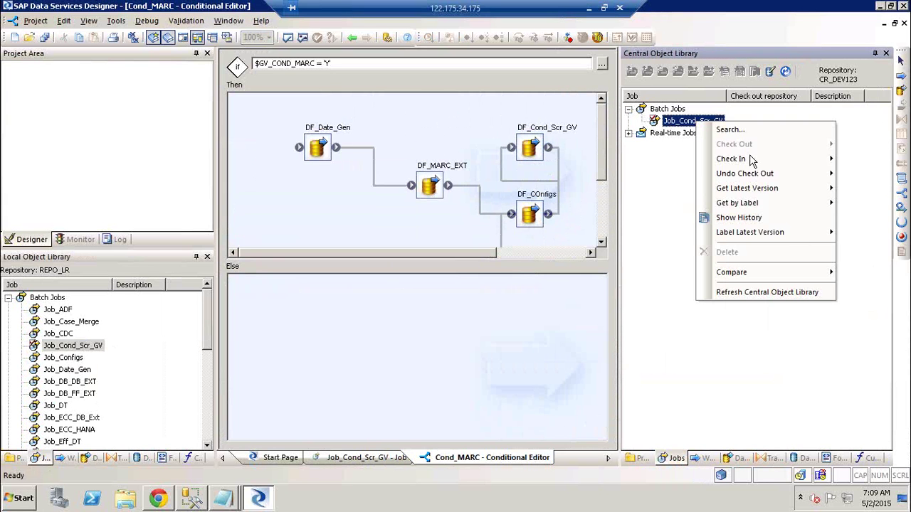
mouse_move(753, 162)
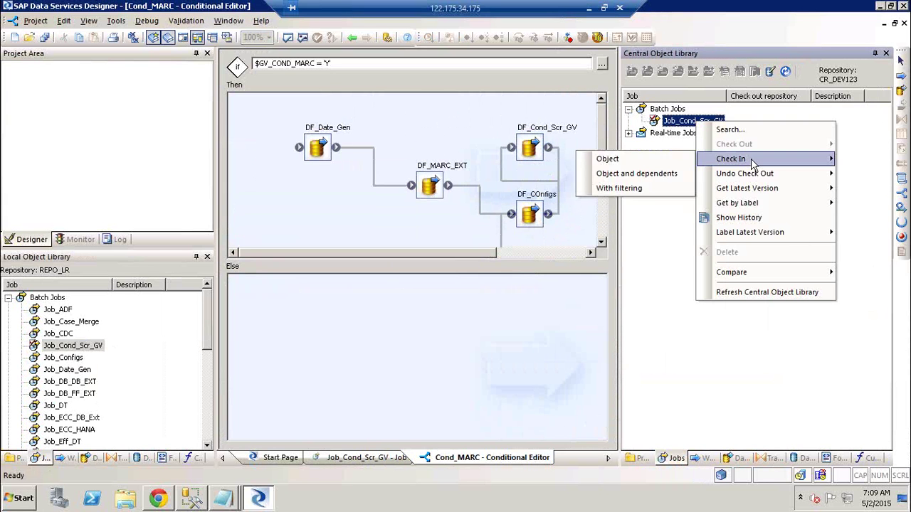
left_click(655, 175)
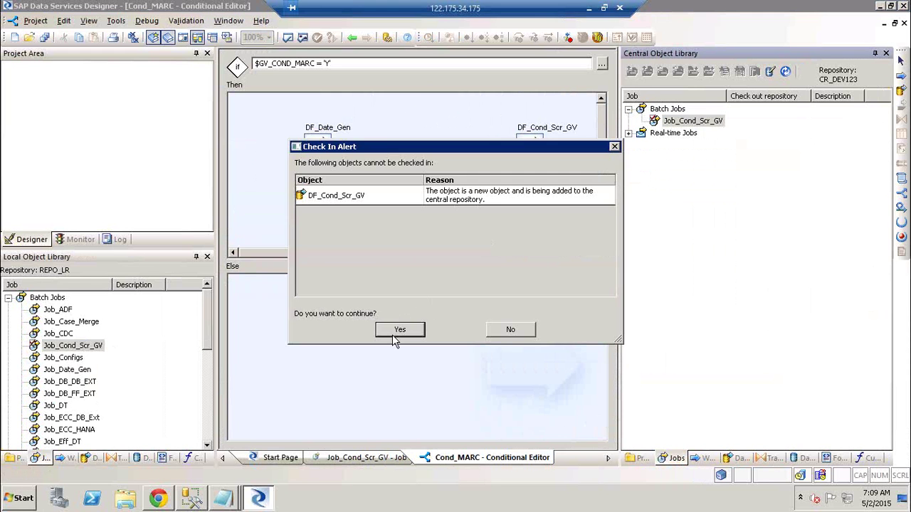
left_click(394, 332)
left_click(342, 290)
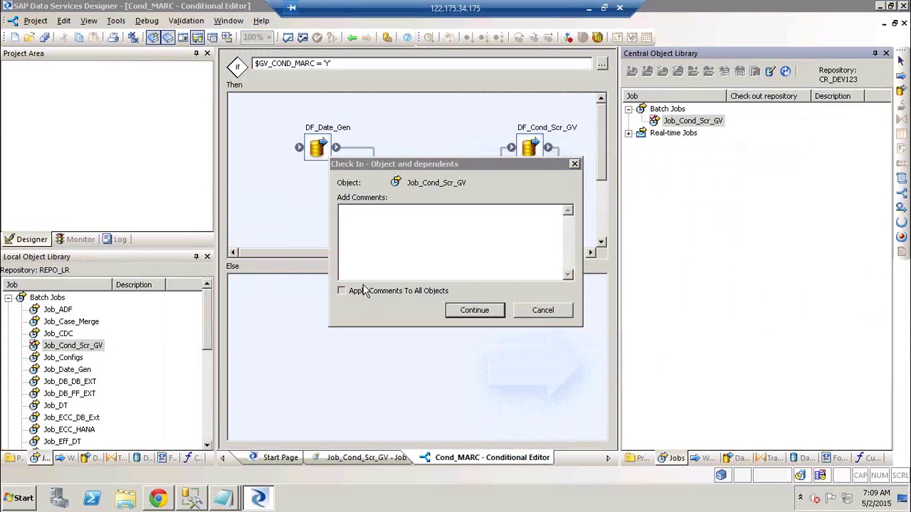
type("Cr12134")
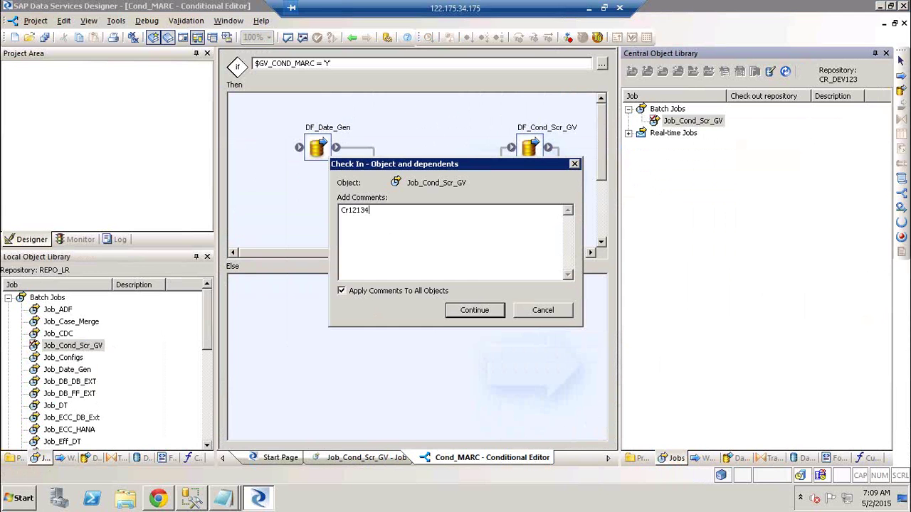
left_click(486, 310)
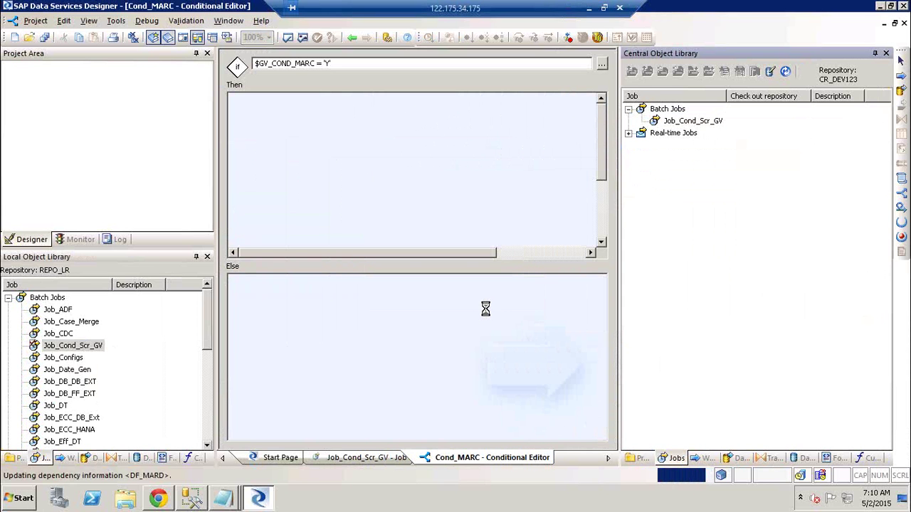
left_click(766, 195)
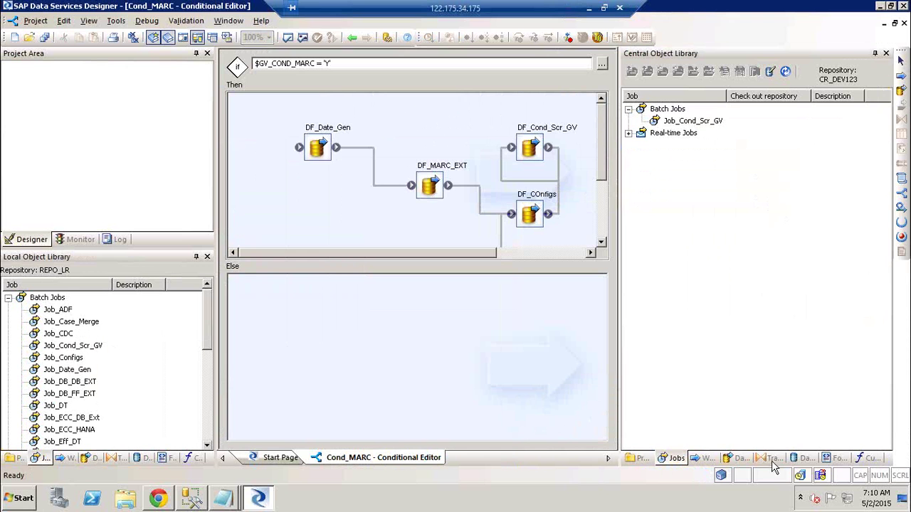
- List the central repository's data flows and open the DF_Date_Gen data flow
left_click(741, 460)
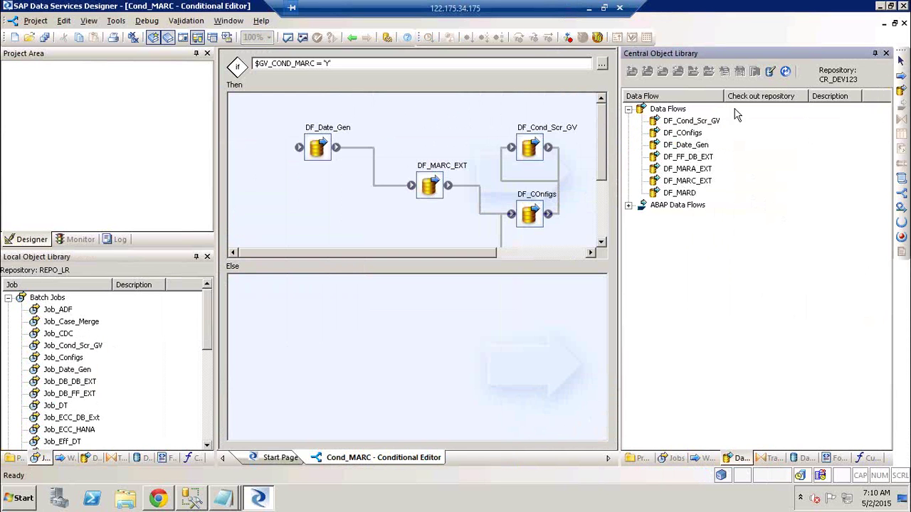
left_click(708, 123)
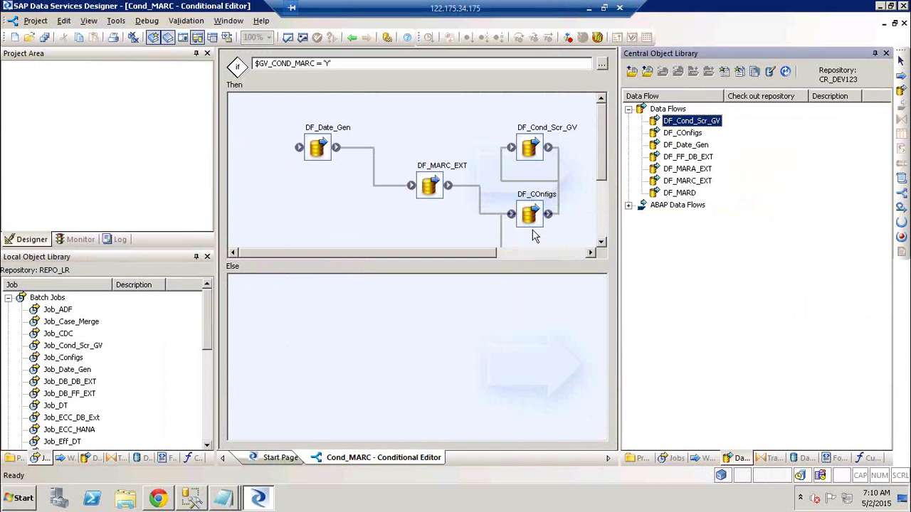
left_click(687, 135)
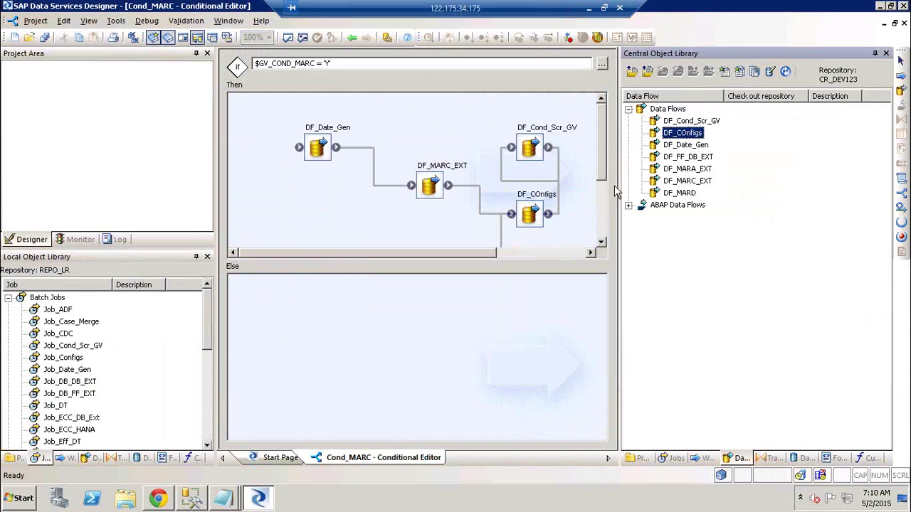
left_click(606, 223)
left_click(604, 220)
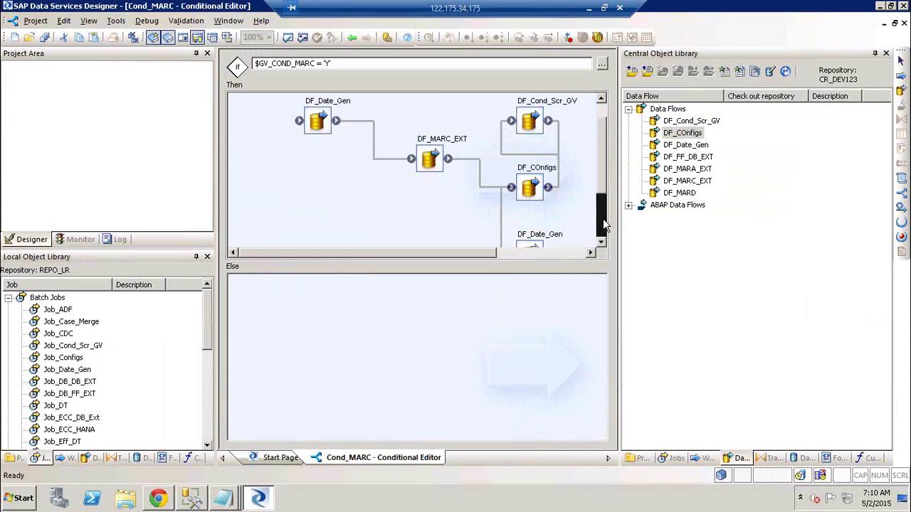
double_click(556, 236)
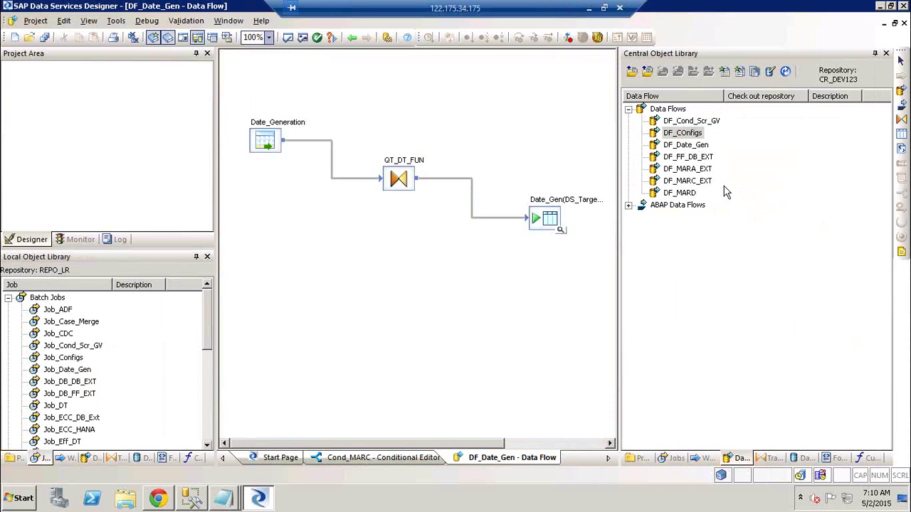
- Select DF_Cond_Scr_GV and DF_COnfigs in the central list, then go back to the Start Page
left_click(692, 146)
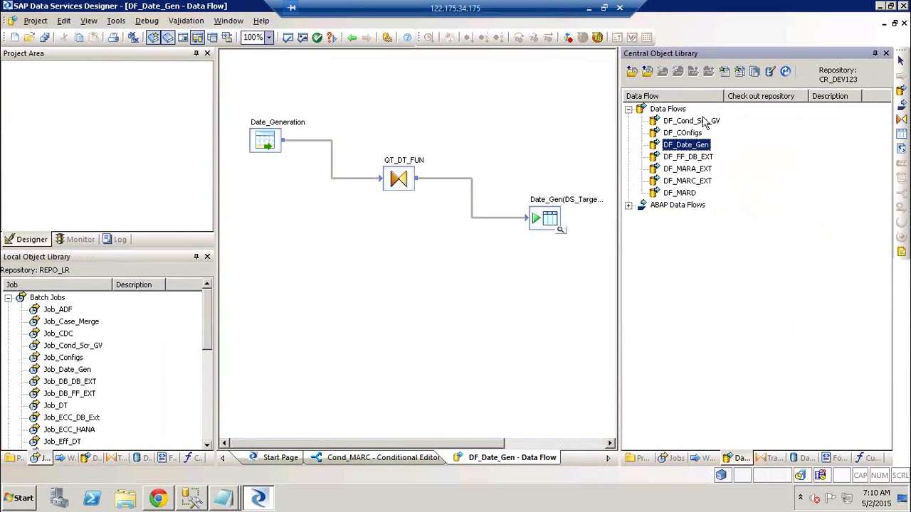
left_click_drag(702, 119, 701, 135)
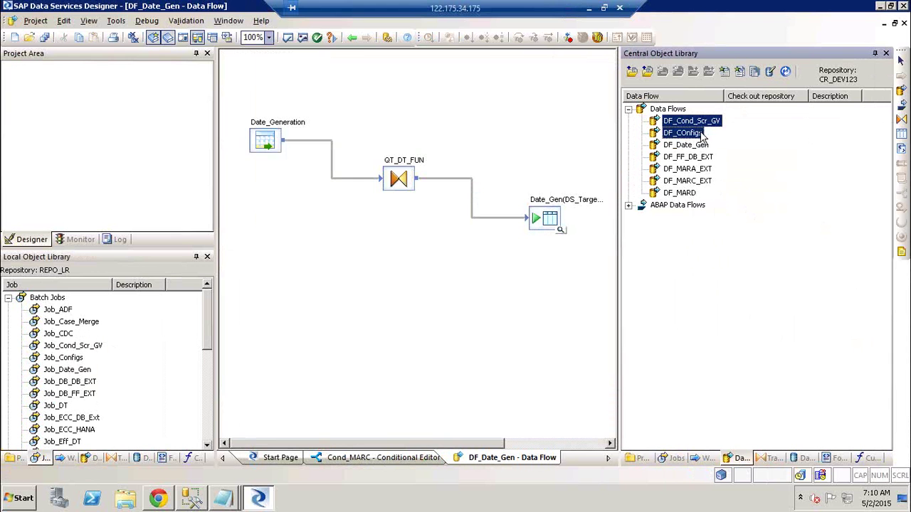
left_click(353, 38)
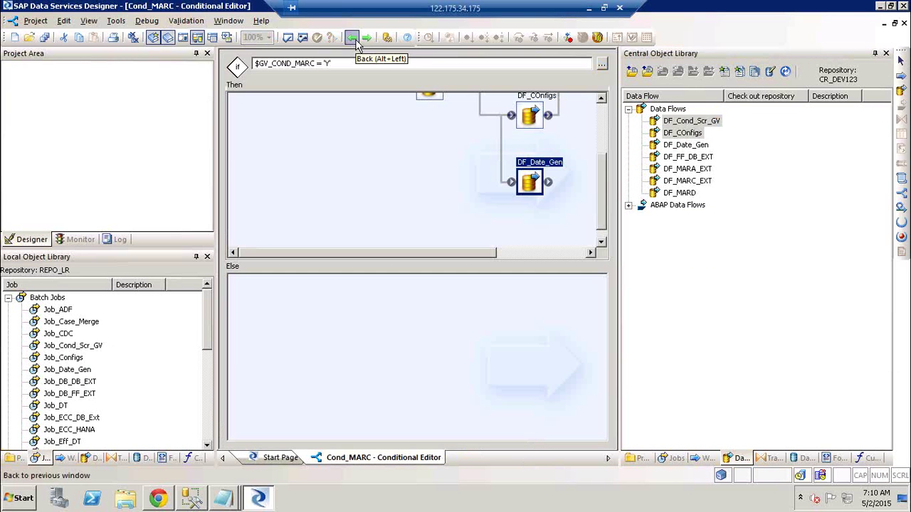
left_click(353, 38)
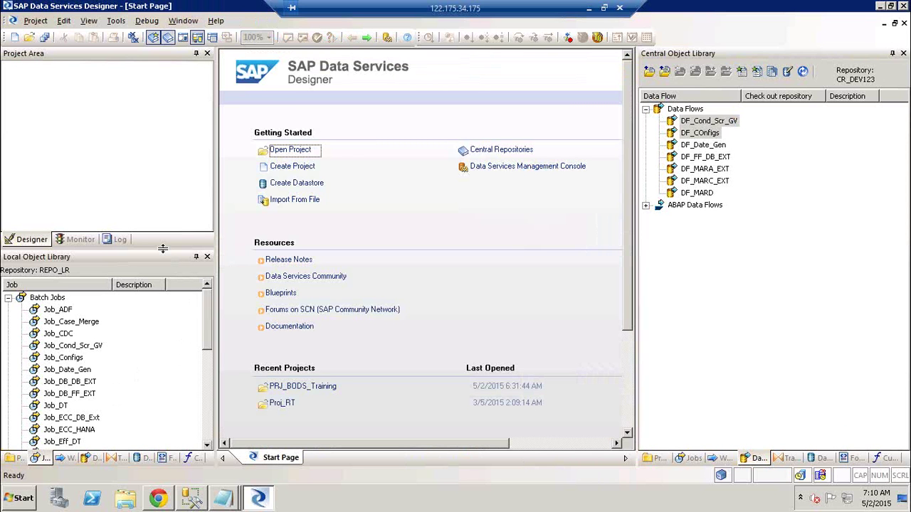
- Switch the central library through Projects and Jobs to Datastores, and collapse local Batch Jobs
left_click(659, 459)
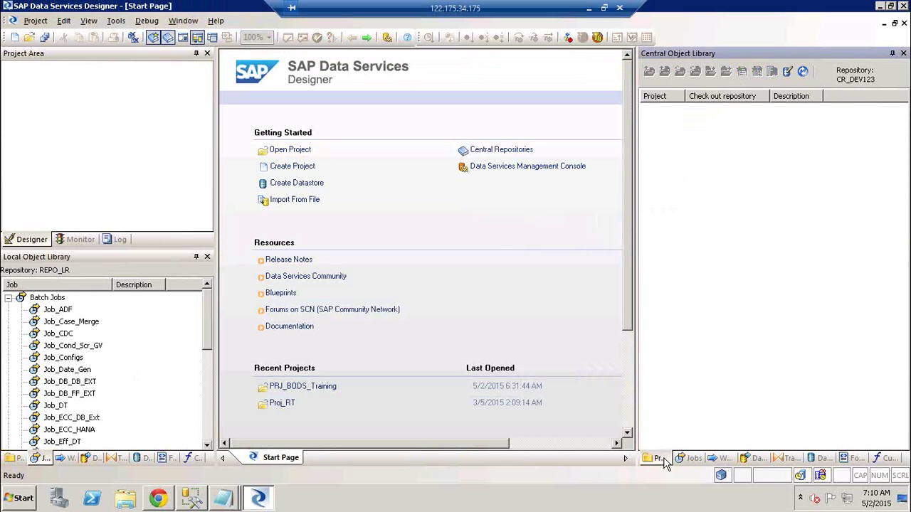
left_click(682, 459)
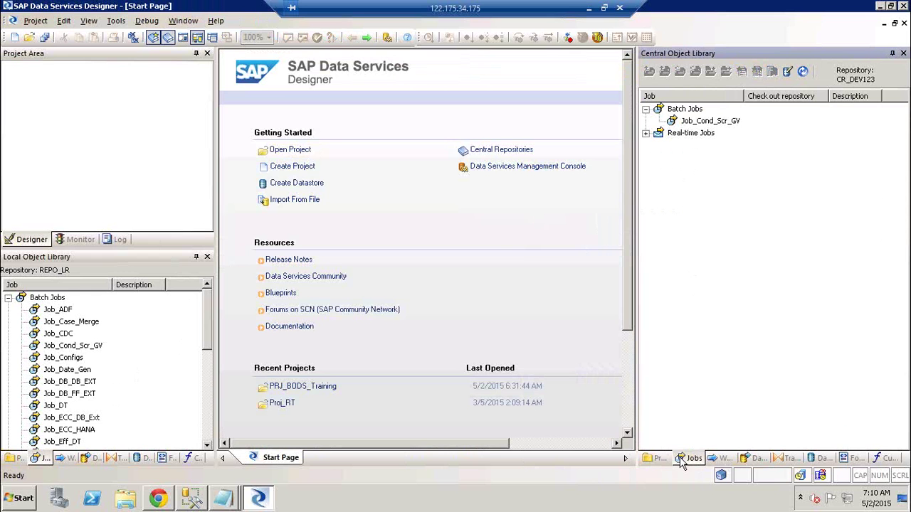
left_click(826, 459)
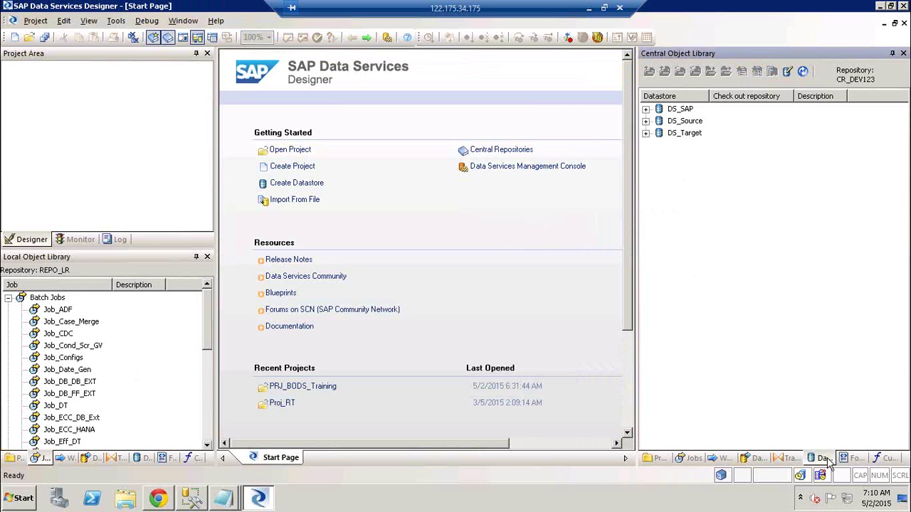
left_click(8, 298)
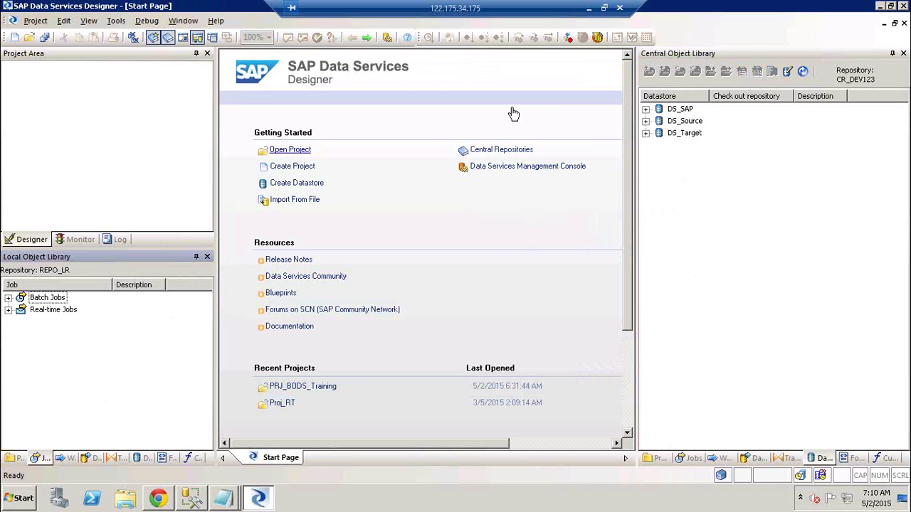
right_click(678, 125)
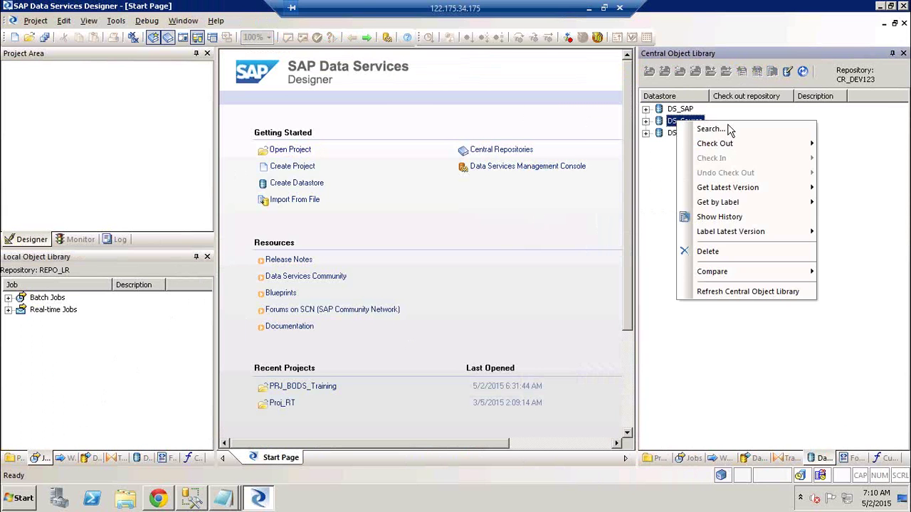
mouse_move(730, 145)
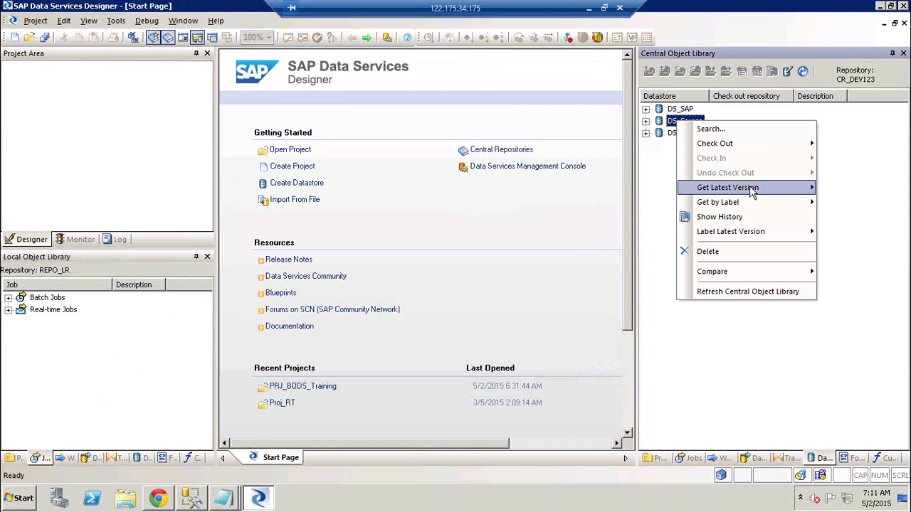
mouse_move(752, 192)
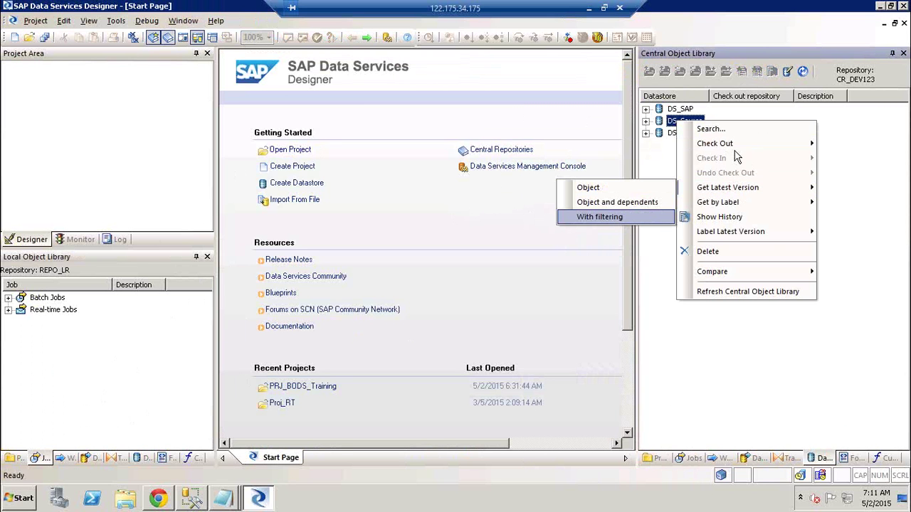
left_click(733, 130)
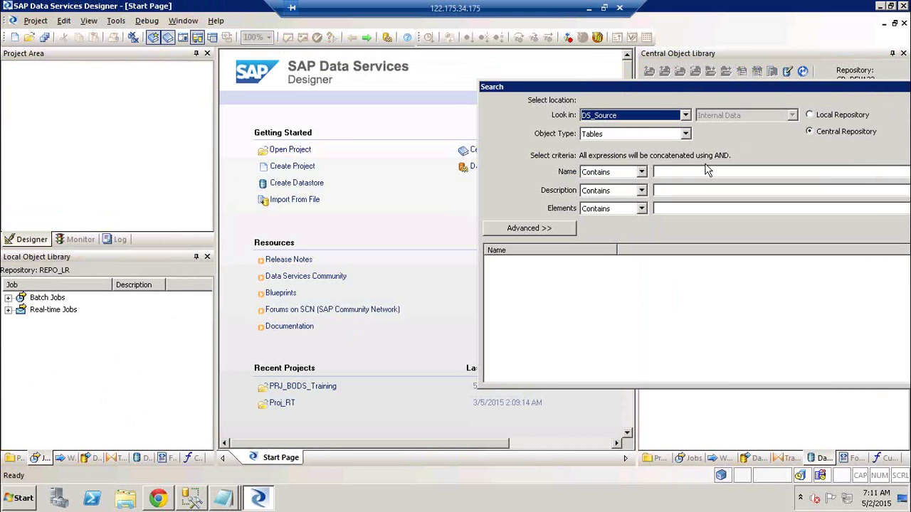
left_click(686, 171)
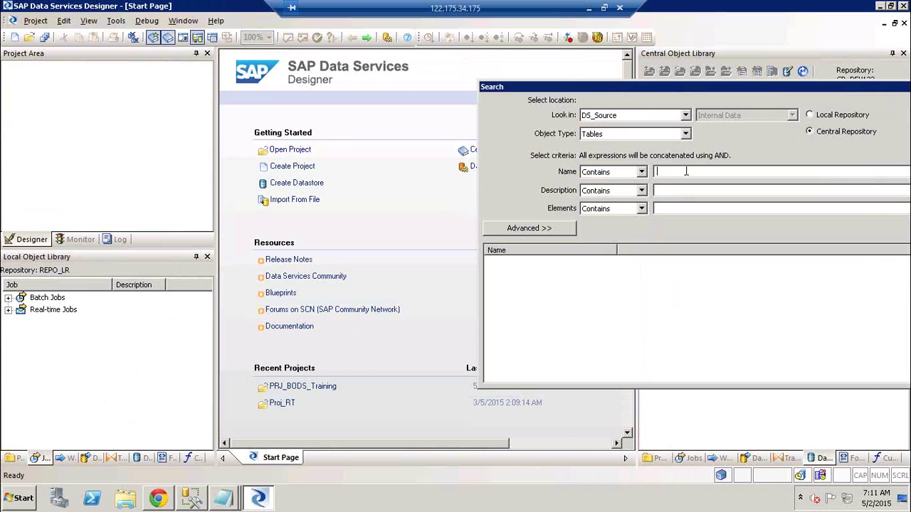
type("orders")
left_click_drag(769, 87, 631, 97)
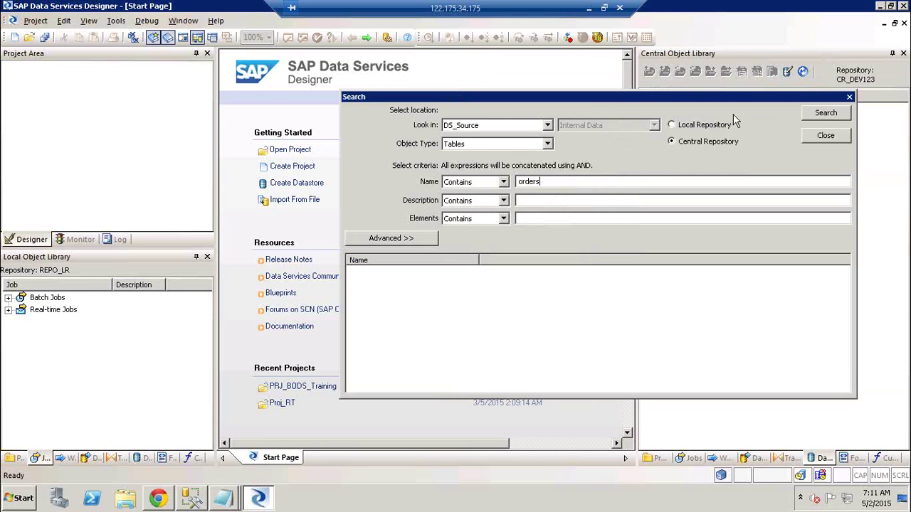
left_click(825, 116)
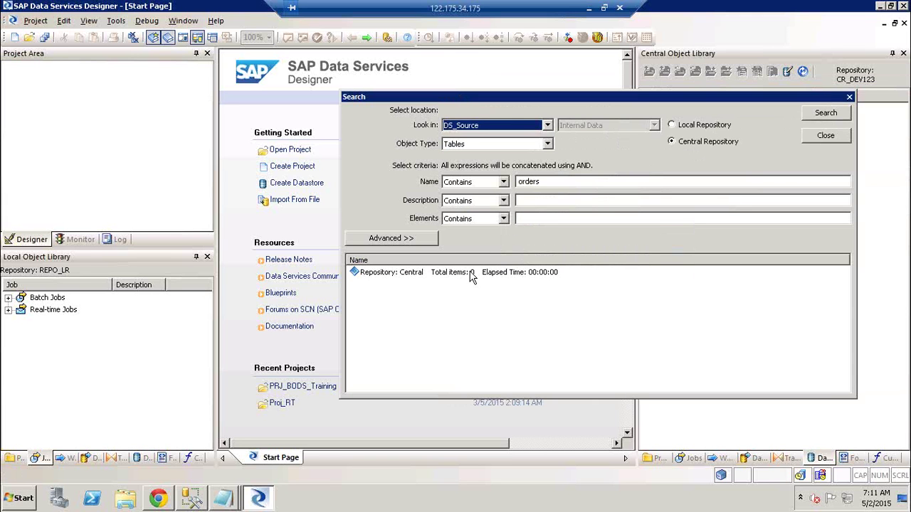
left_click(413, 272)
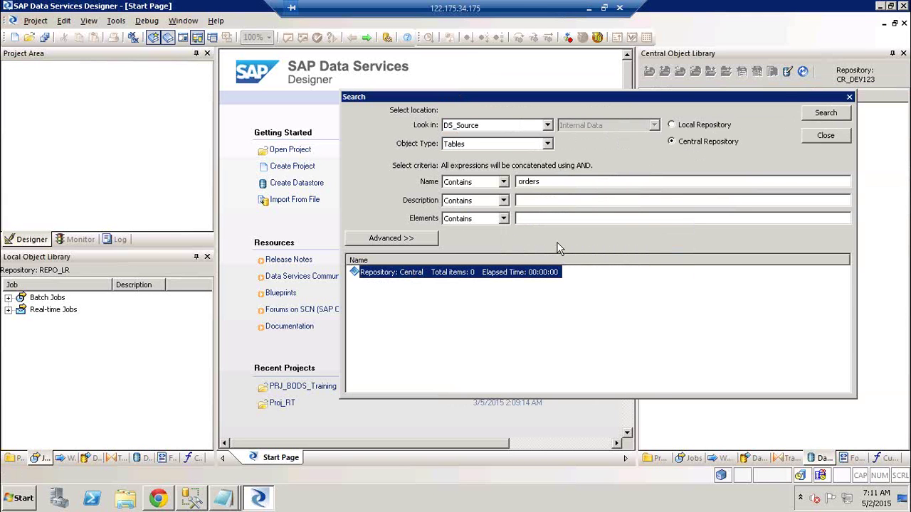
left_click(826, 135)
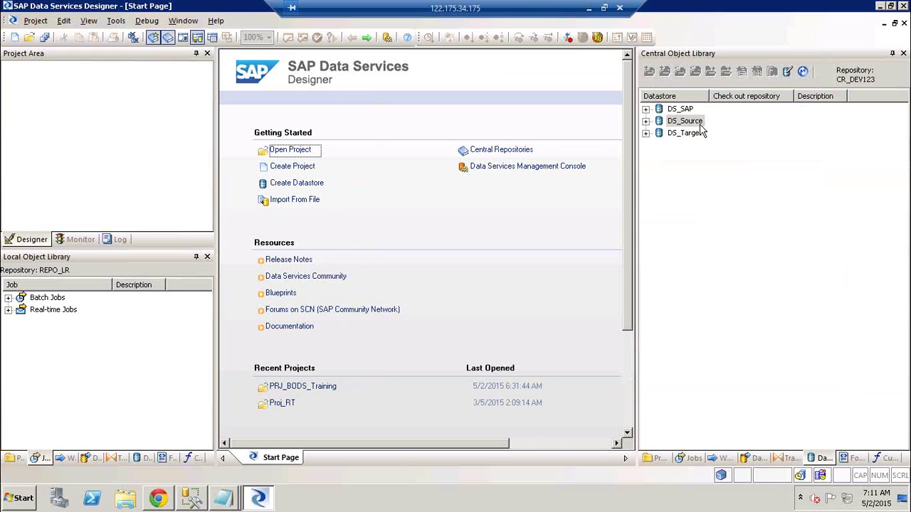
- Check out DS_Source with its dependents from the central repository
right_click(687, 125)
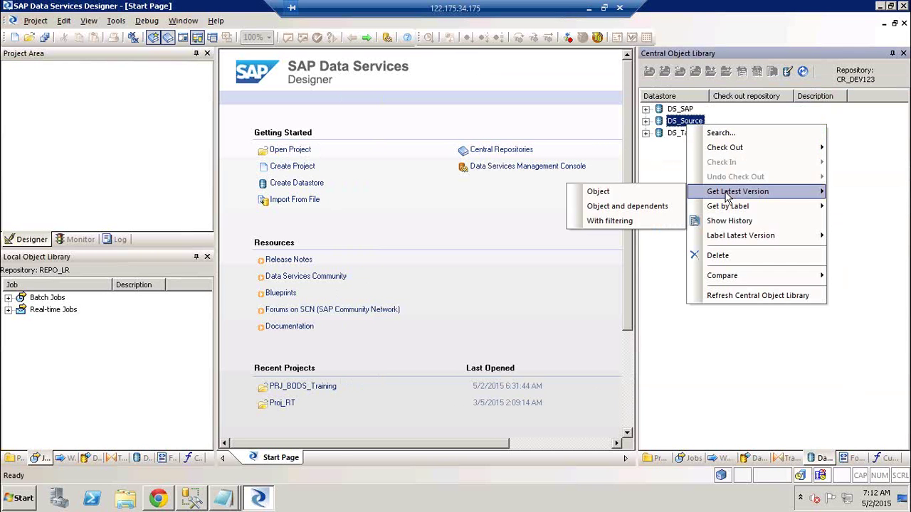
mouse_move(746, 148)
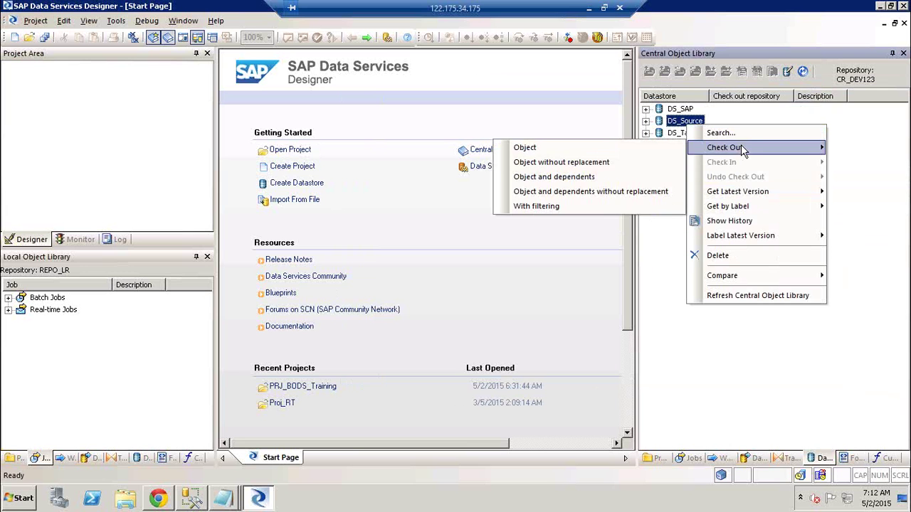
left_click(601, 180)
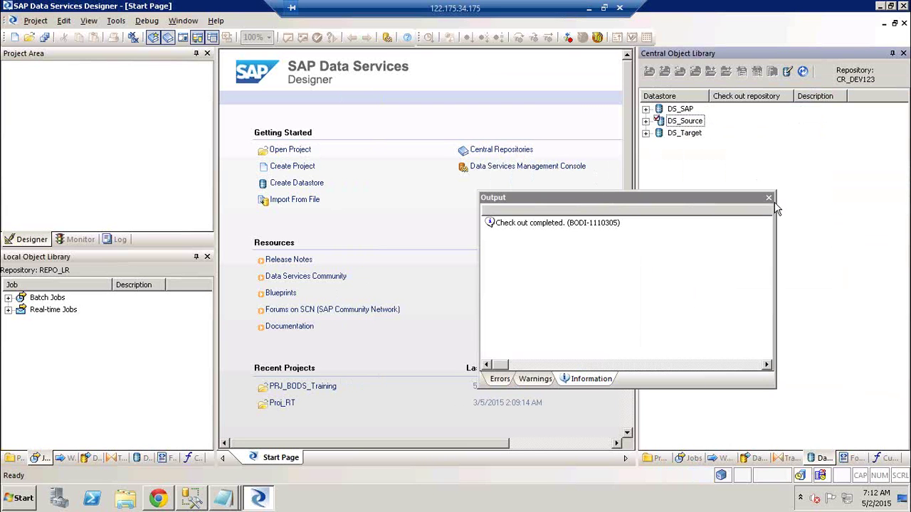
left_click(769, 197)
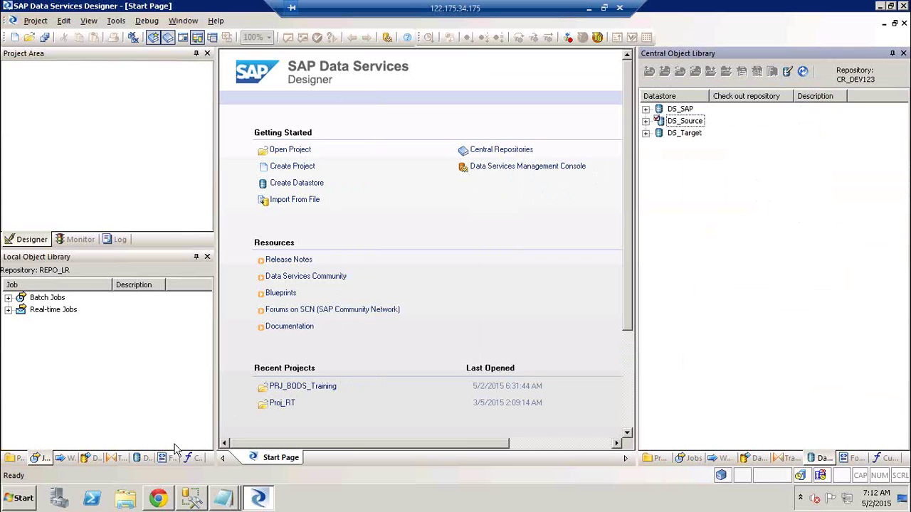
- List the local repository's datastores and bring up actions for the local DS_Source
left_click(142, 458)
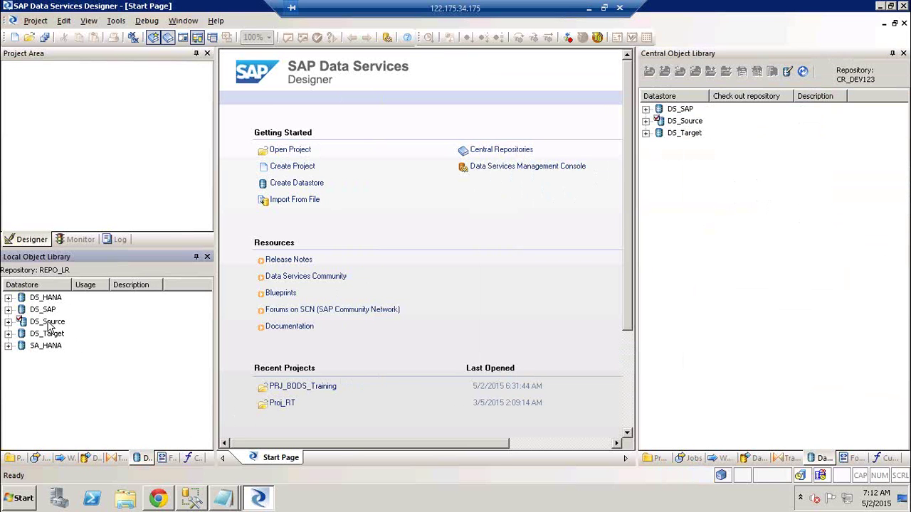
left_click(47, 323)
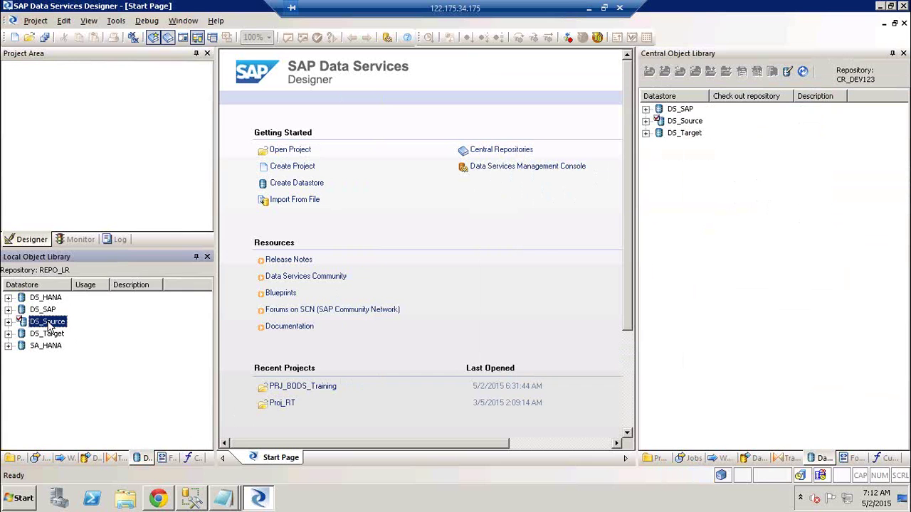
right_click(49, 325)
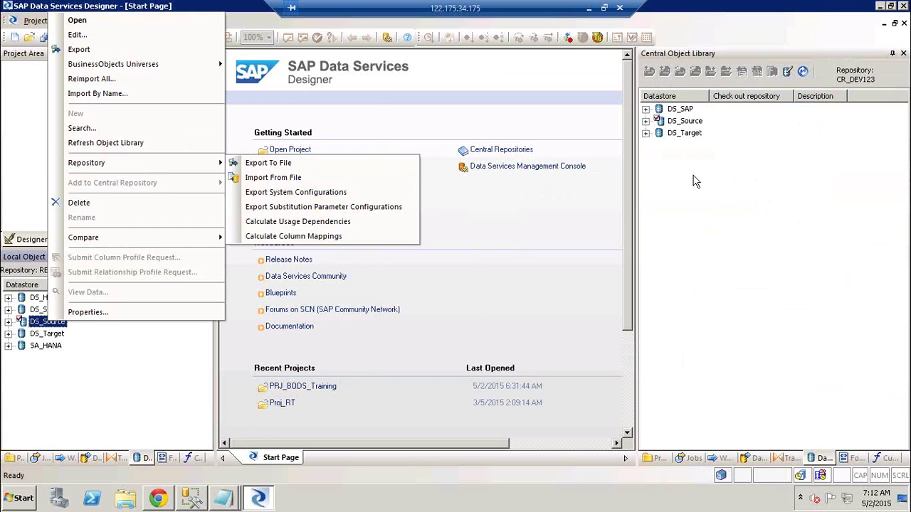
left_click(684, 121)
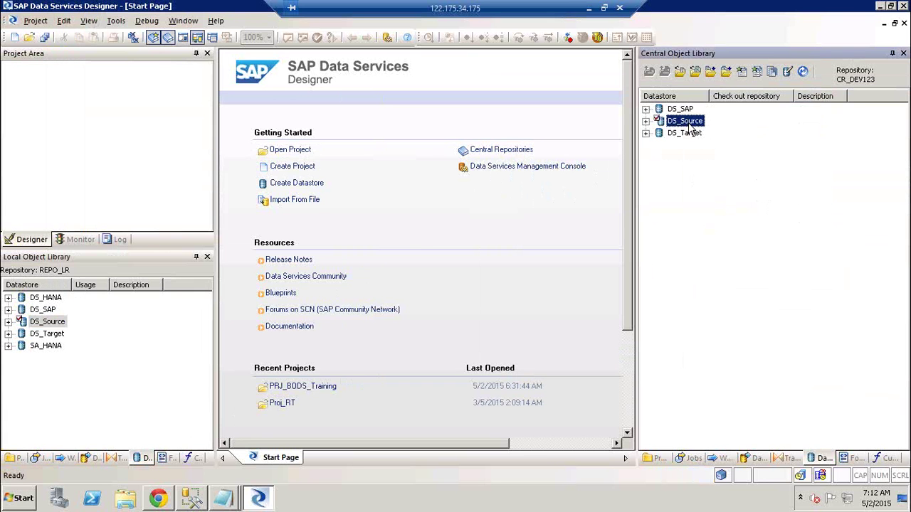
right_click(689, 123)
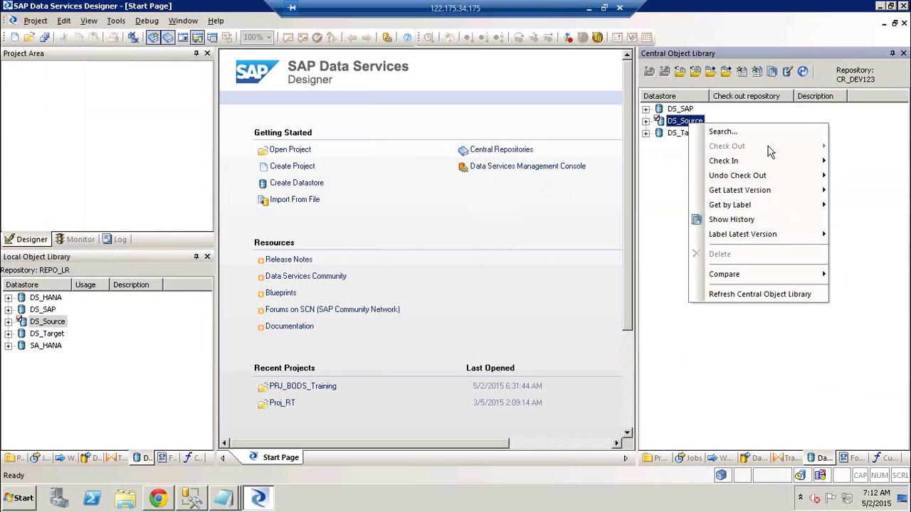
left_click(61, 324)
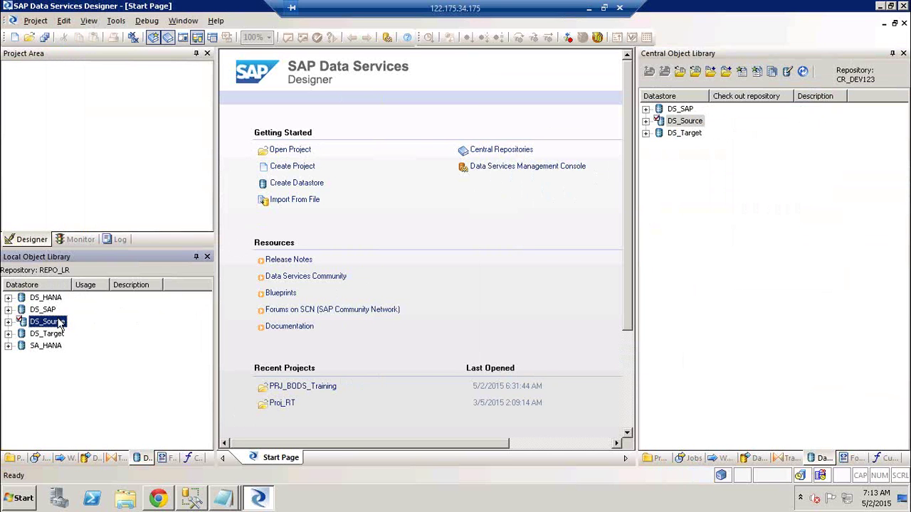
right_click(675, 126)
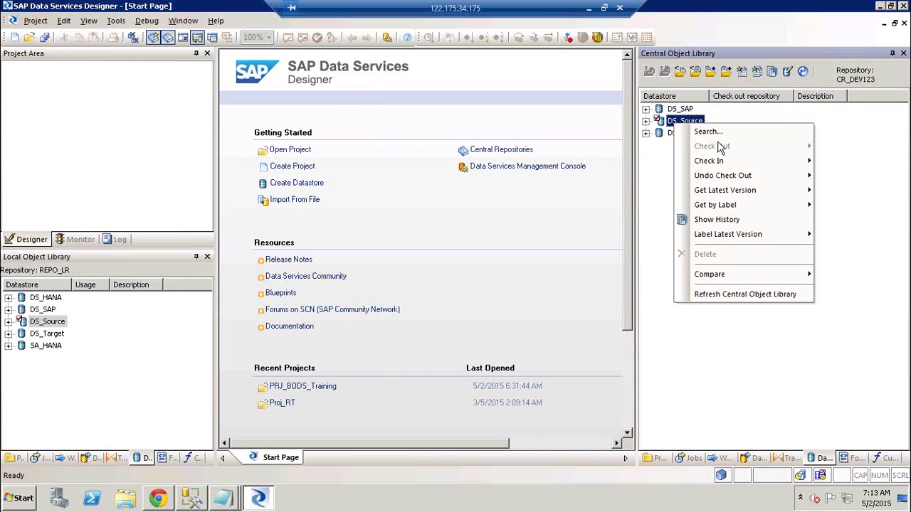
mouse_move(719, 166)
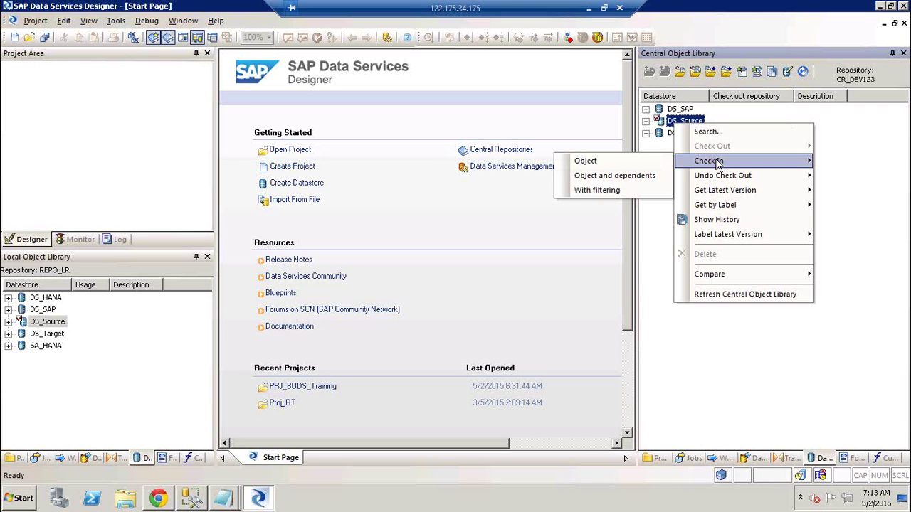
left_click(890, 157)
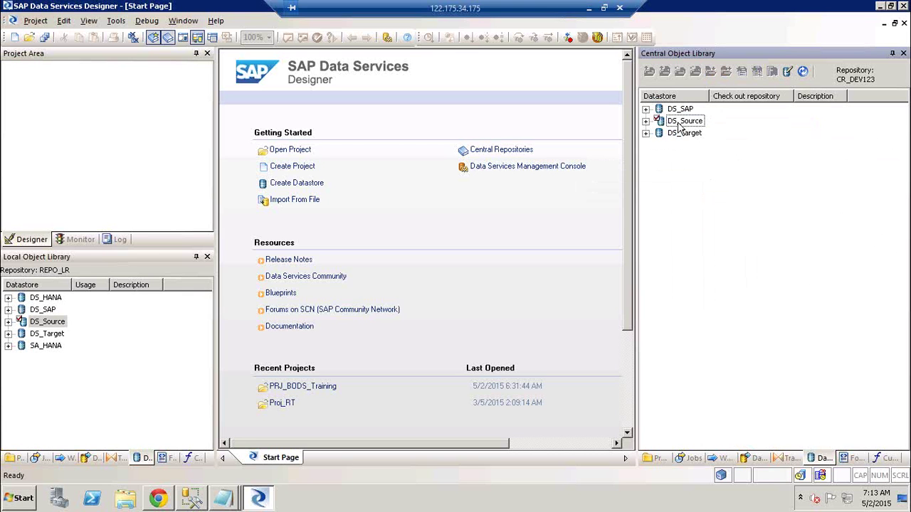
right_click(680, 126)
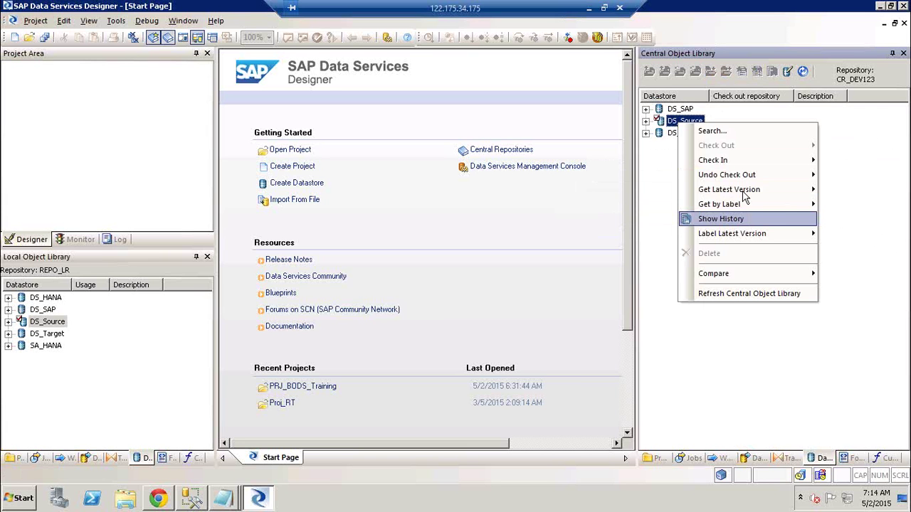
mouse_move(744, 206)
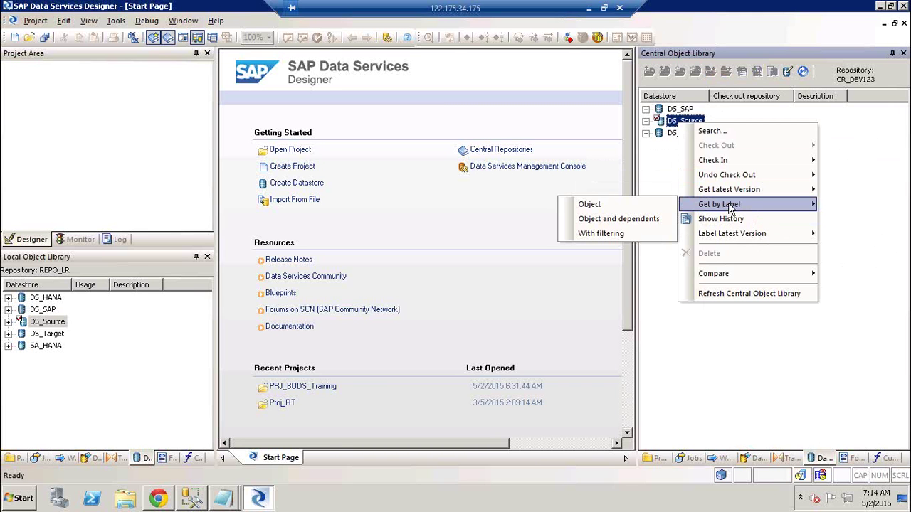
left_click(878, 158)
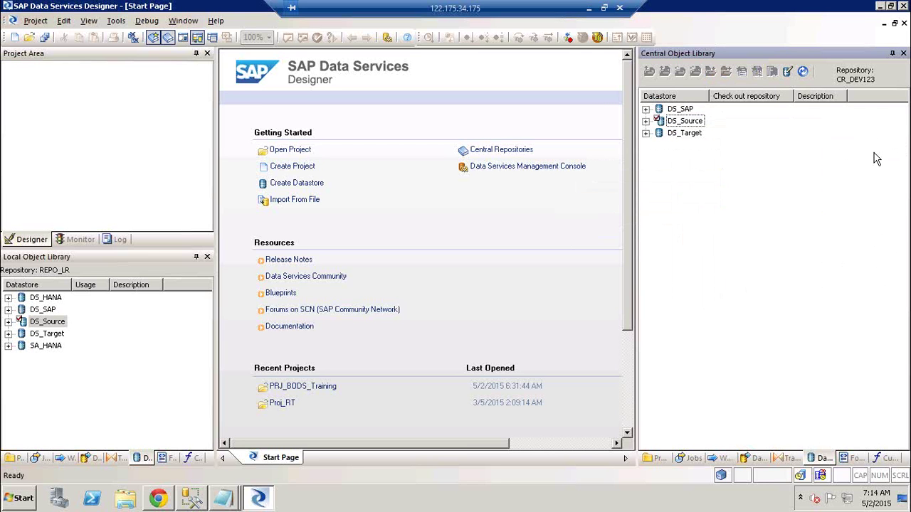
- Open the local DS_Source datastore editor and close it without changes
right_click(60, 324)
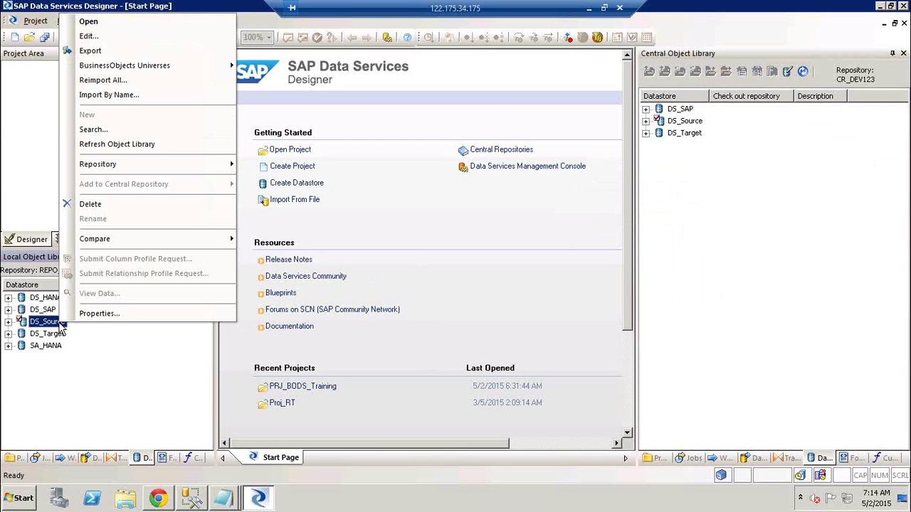
left_click(85, 37)
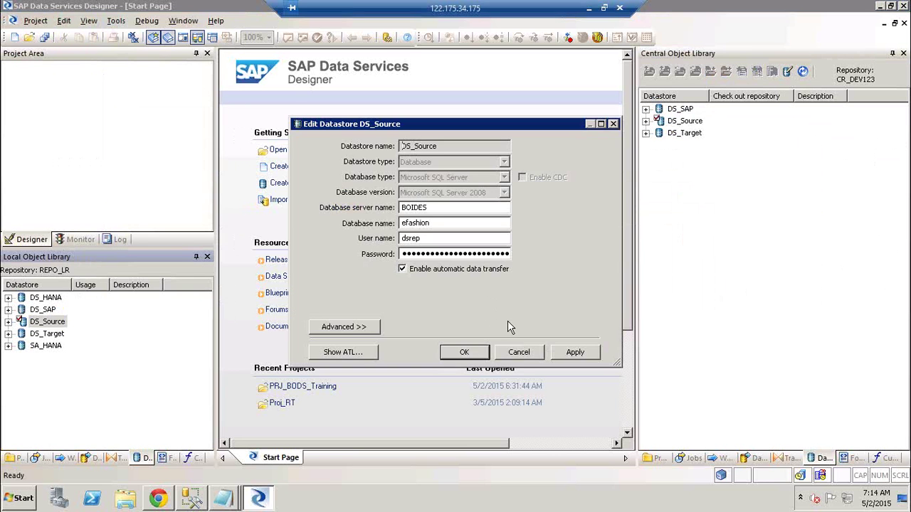
left_click(520, 354)
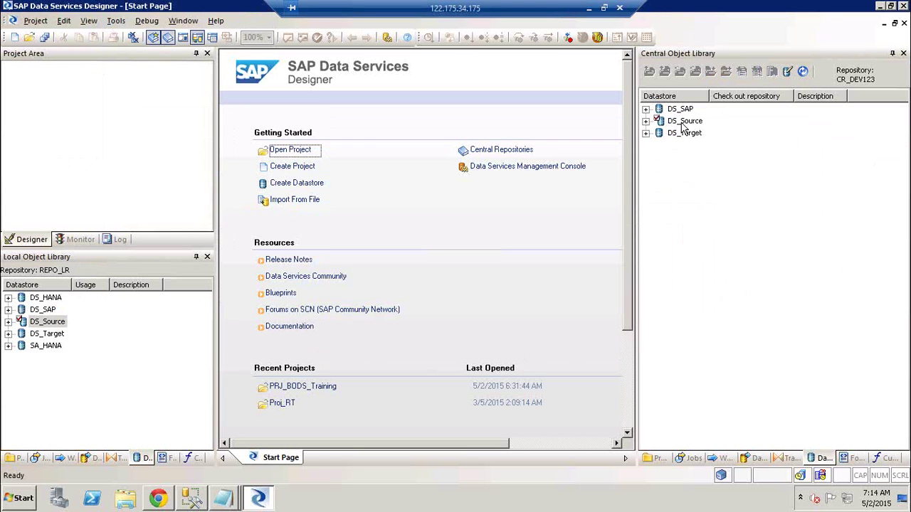
- Undo the check-out of DS_Source and its dependents in the central repository
right_click(684, 123)
mouse_move(766, 177)
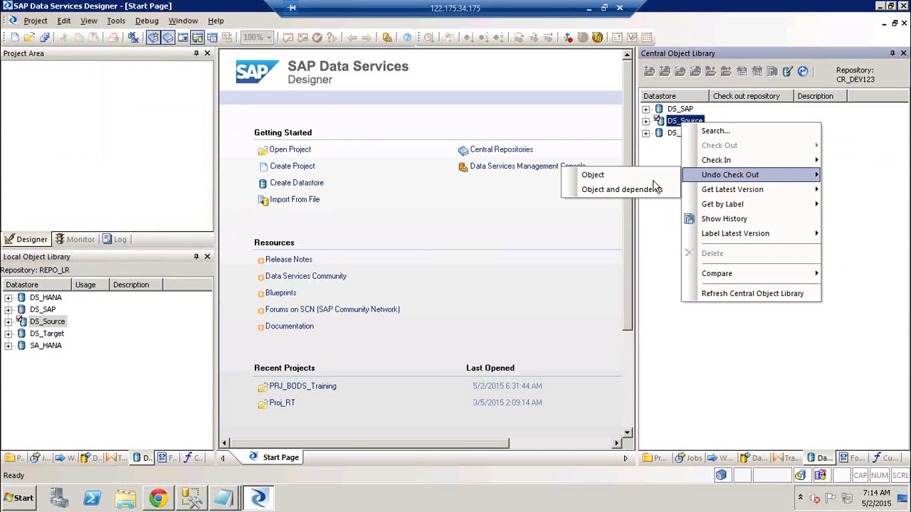
left_click(634, 190)
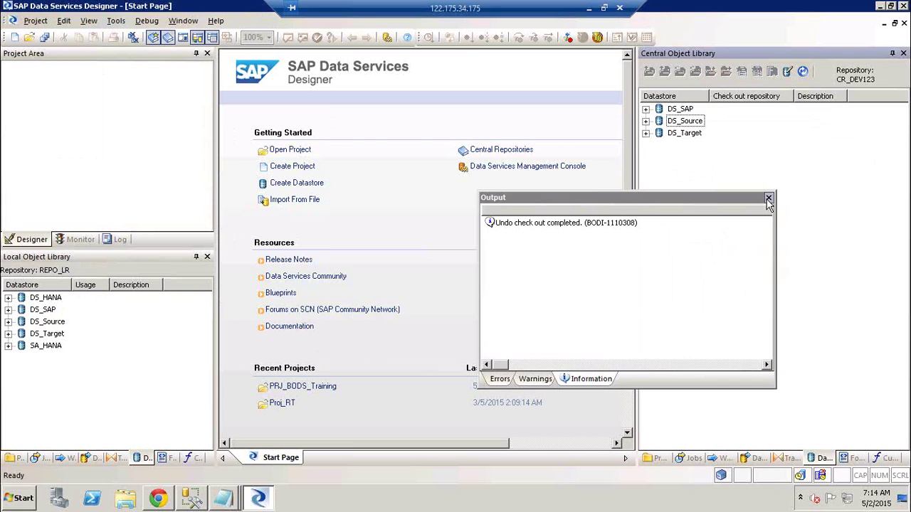
left_click(768, 198)
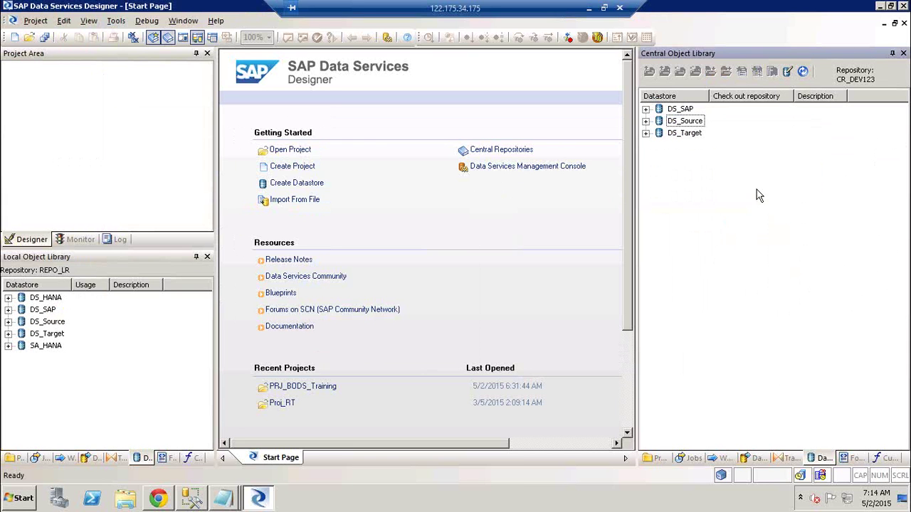
right_click(687, 125)
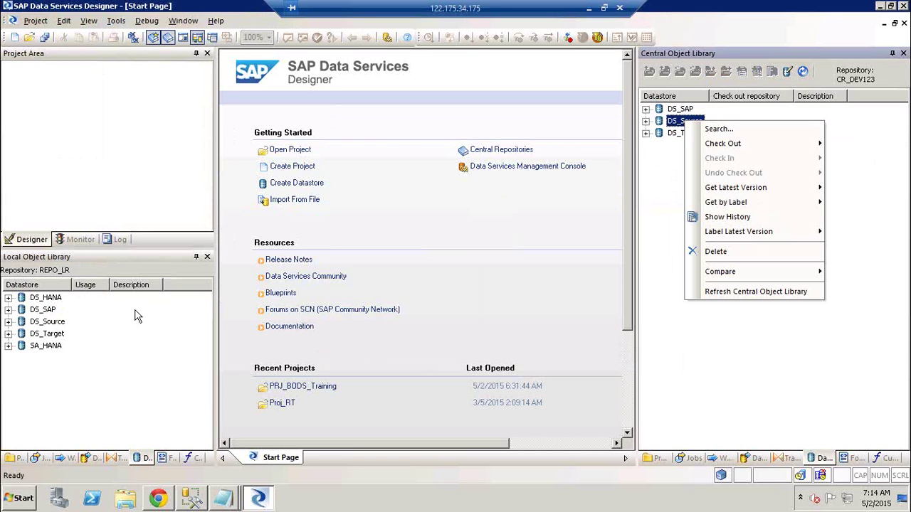
- In the DS_Source datastore configurations, set DEV's Default configuration to Yes and save the datastore
left_click(44, 325)
right_click(45, 325)
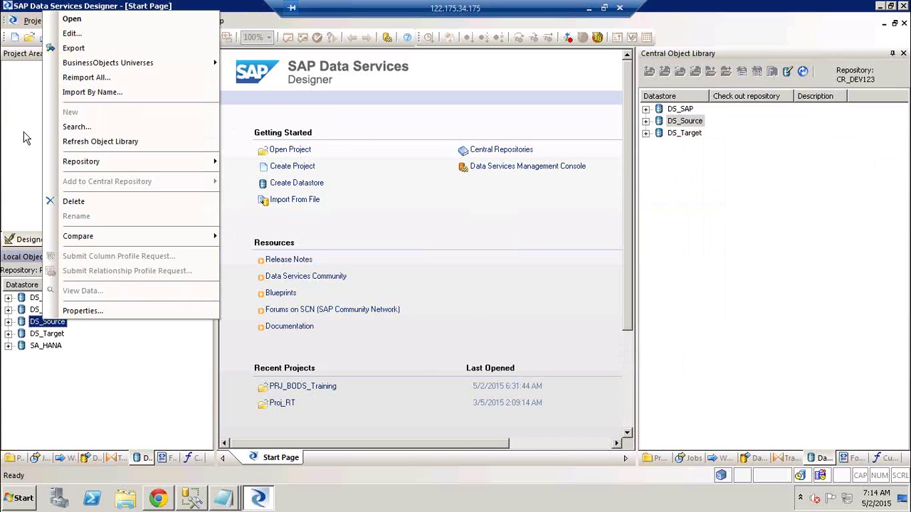
left_click(72, 34)
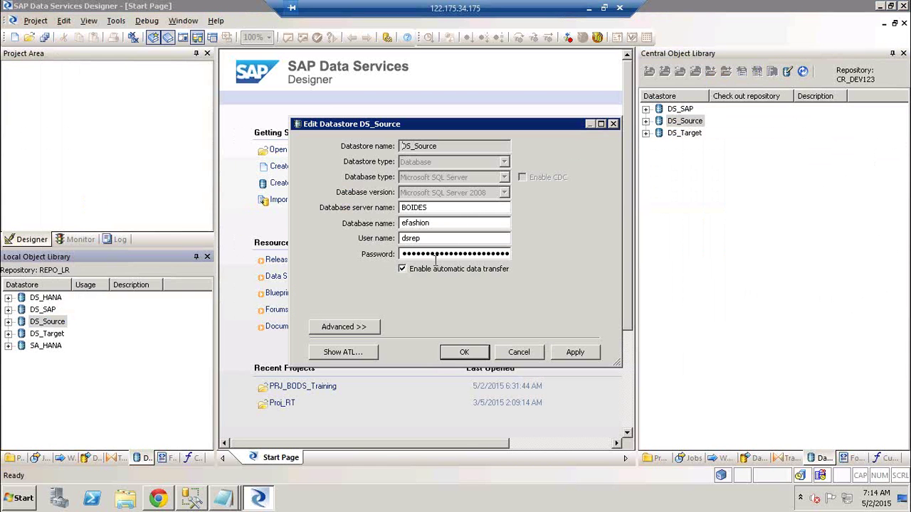
left_click(362, 333)
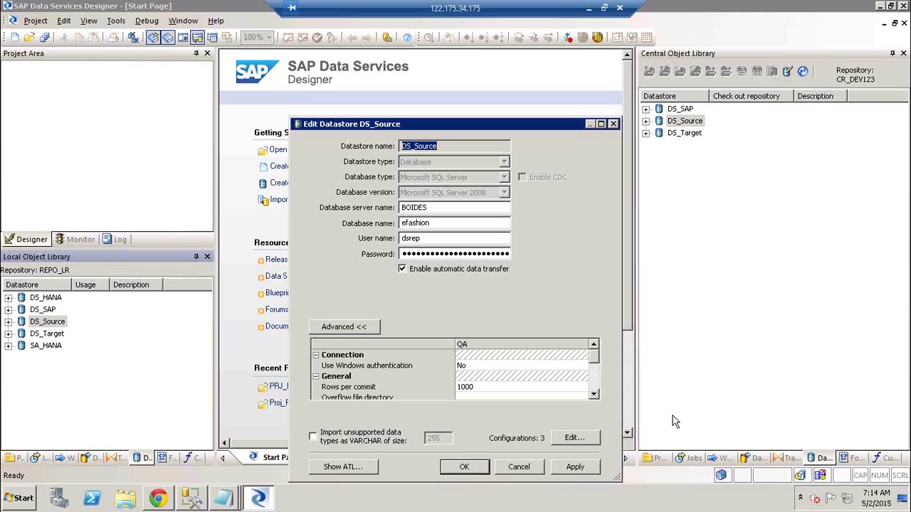
left_click(575, 438)
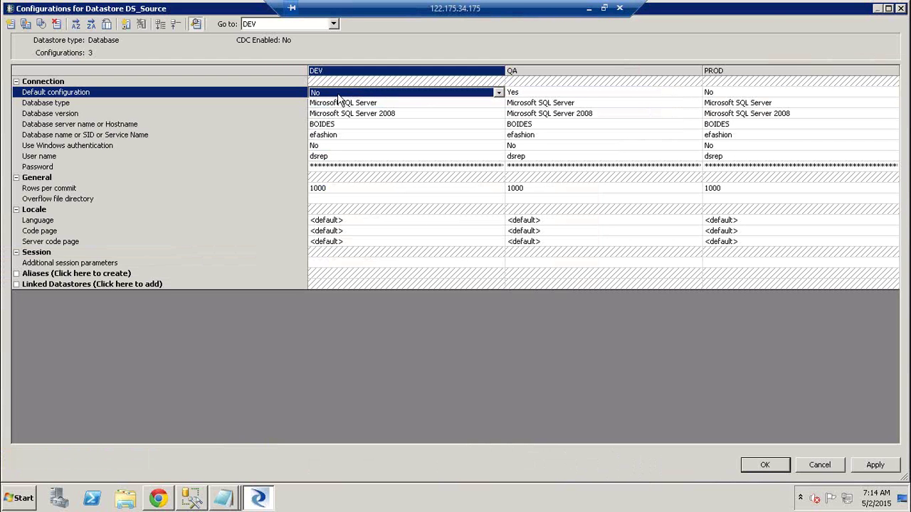
left_click(339, 94)
left_click(335, 103)
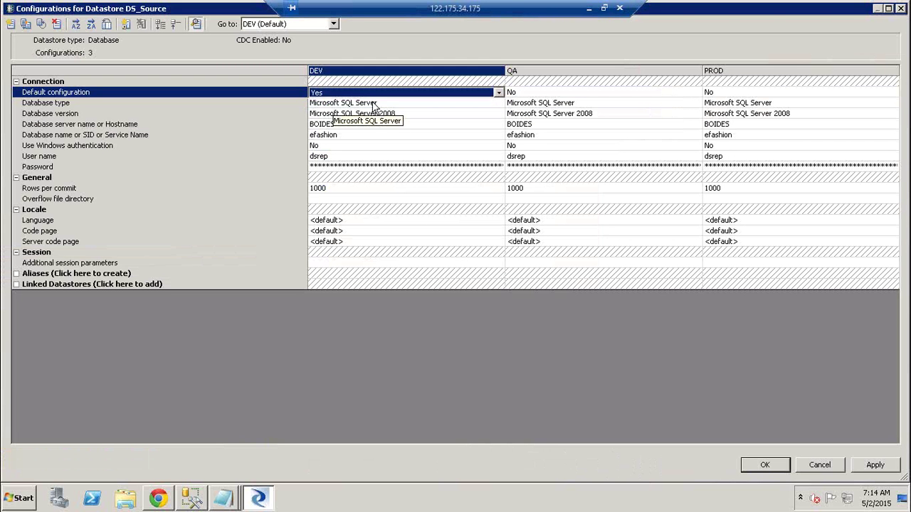
left_click(874, 468)
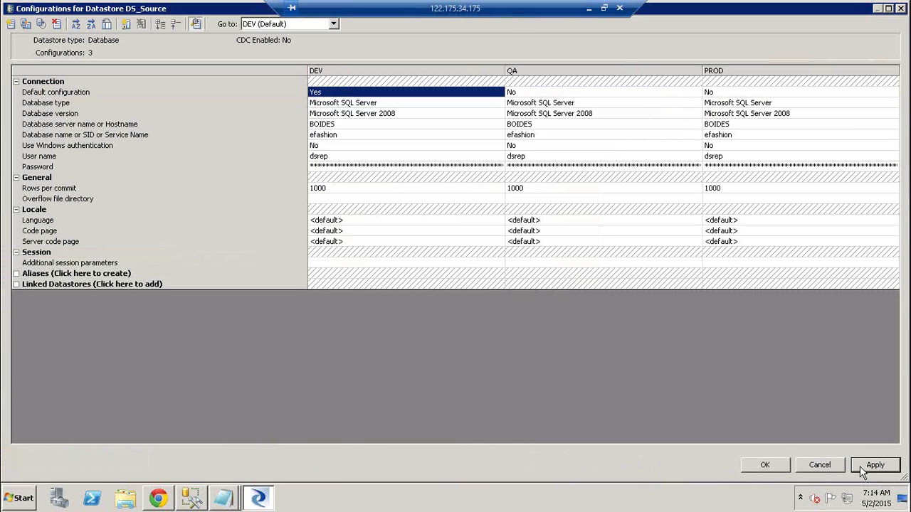
left_click(765, 464)
left_click(580, 467)
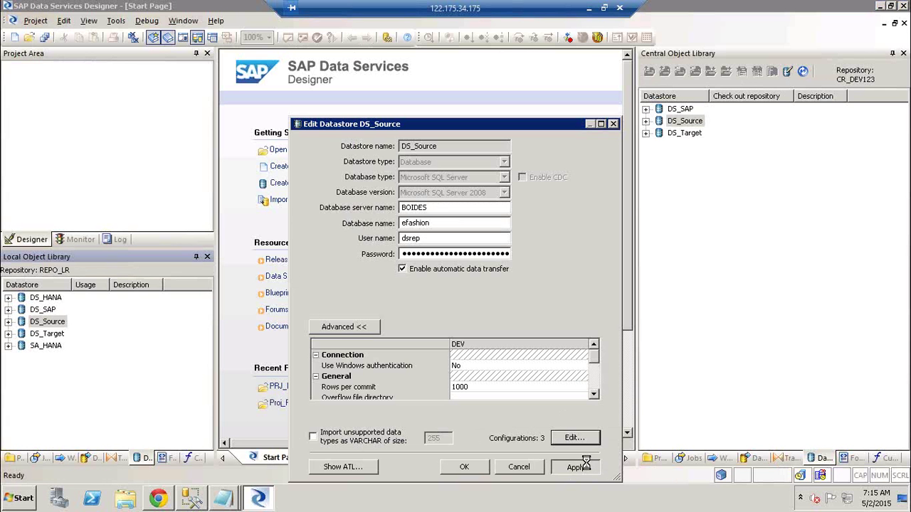
left_click(466, 467)
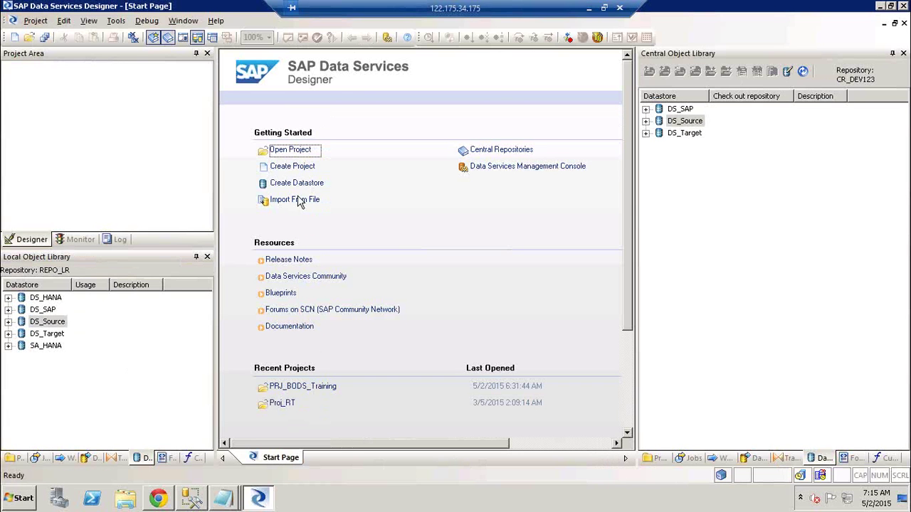
- Label the latest central version of DS_Source and its dependents 'QA'
right_click(699, 124)
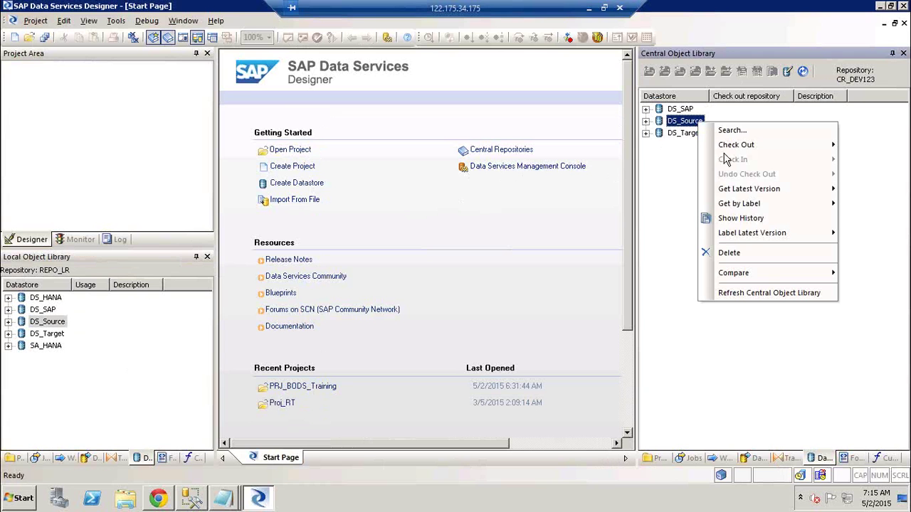
mouse_move(759, 240)
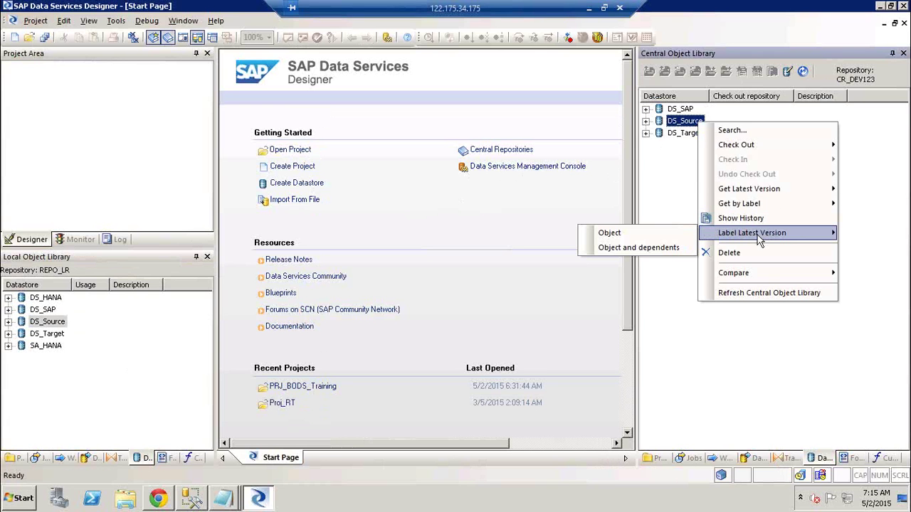
left_click(664, 247)
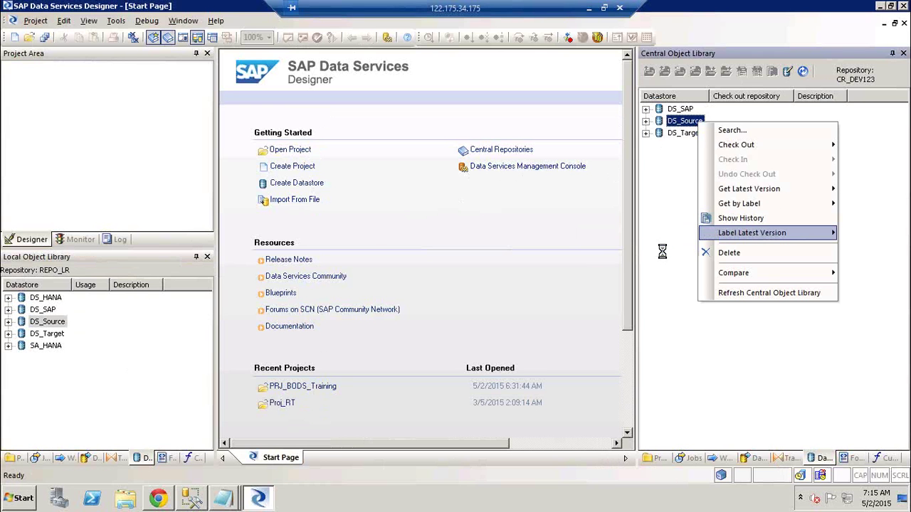
type("Qa")
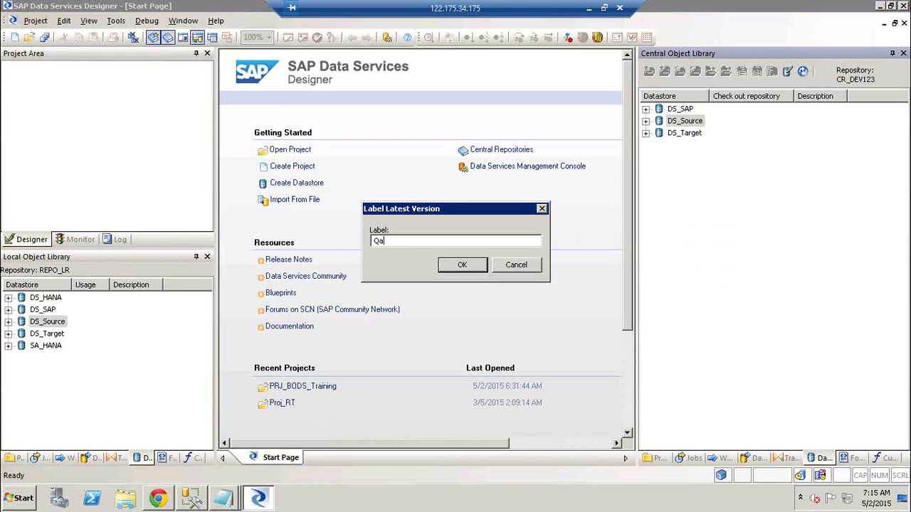
key("BackSpace")
type("A")
left_click(463, 266)
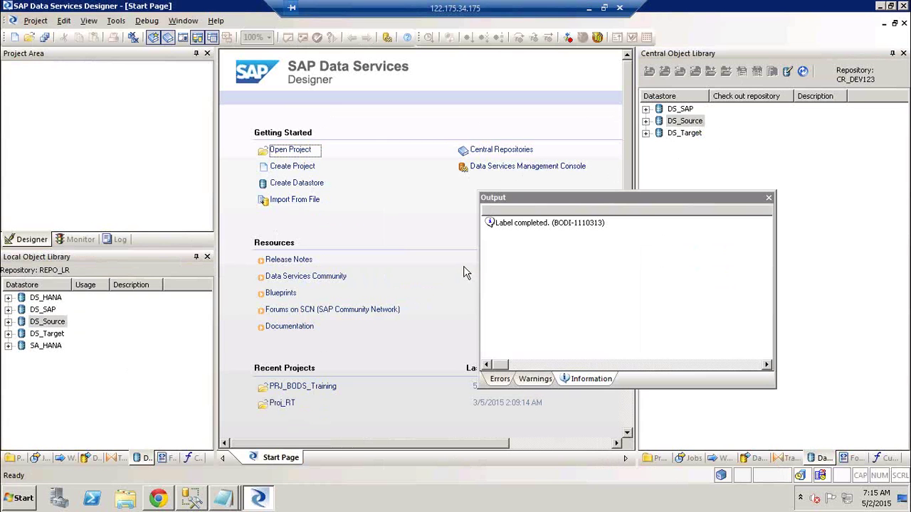
left_click(768, 199)
left_click(680, 121)
right_click(678, 121)
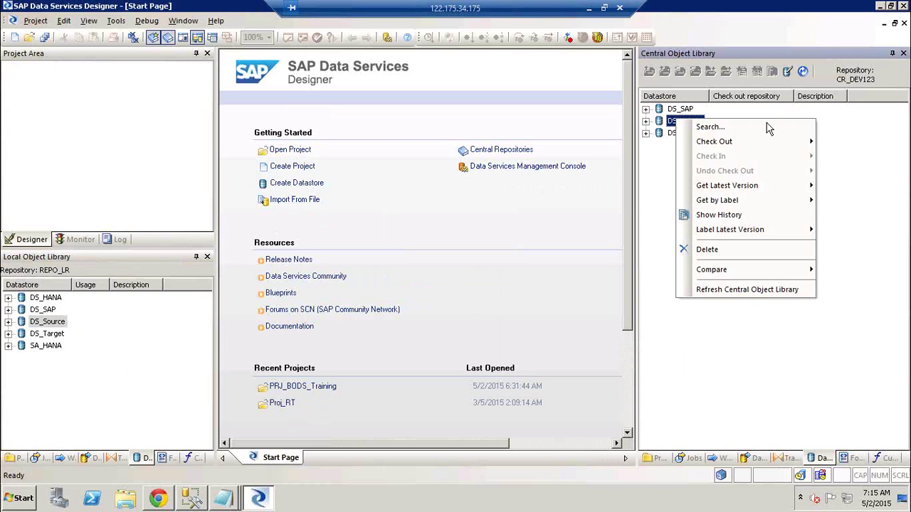
- Check out DS_Source and its dependents without replacement
mouse_move(761, 142)
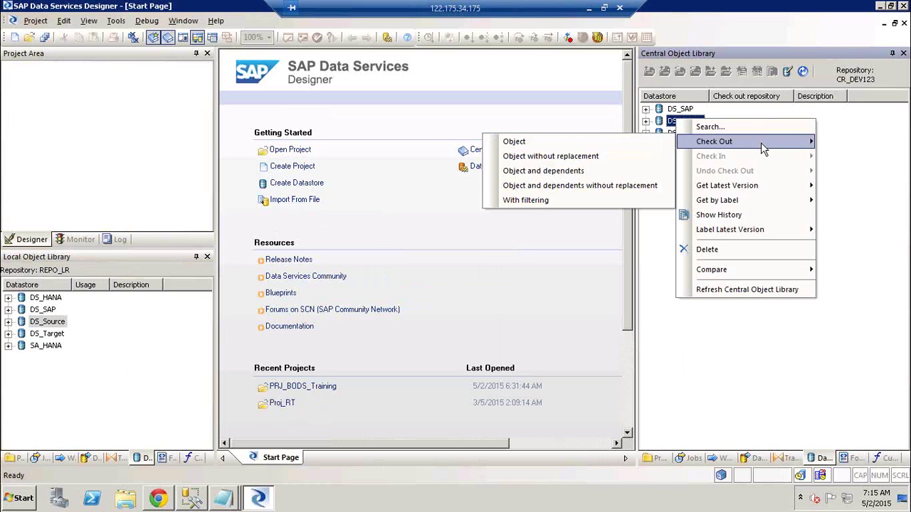
left_click(600, 186)
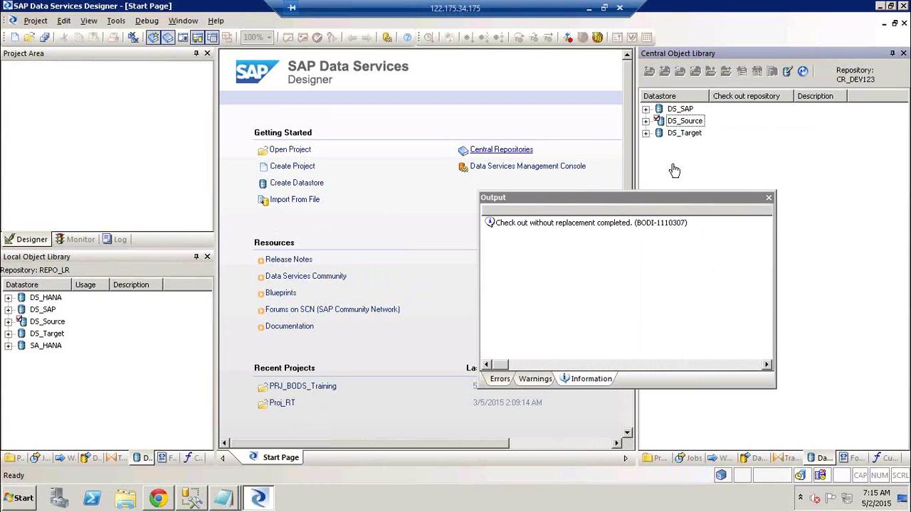
left_click(769, 198)
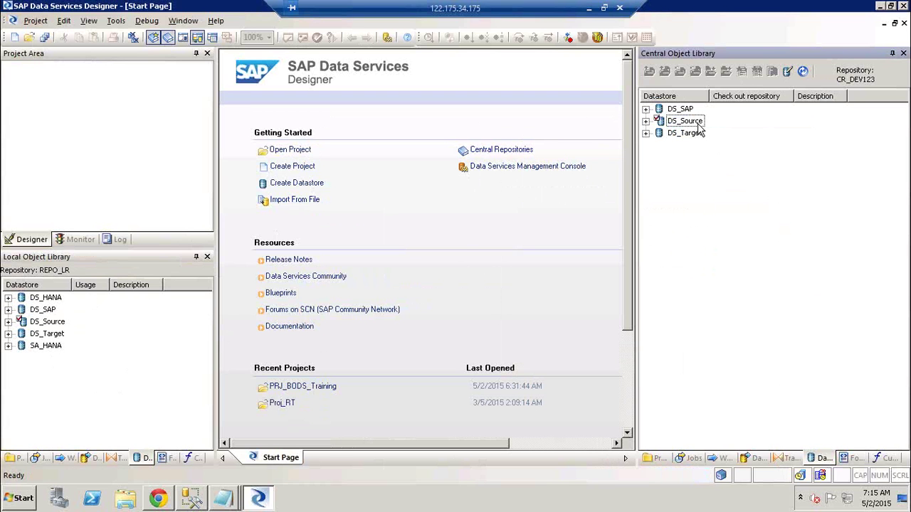
- Review the local DS_Source configuration settings and close the editor unchanged
left_click(44, 323)
right_click(45, 325)
left_click(69, 34)
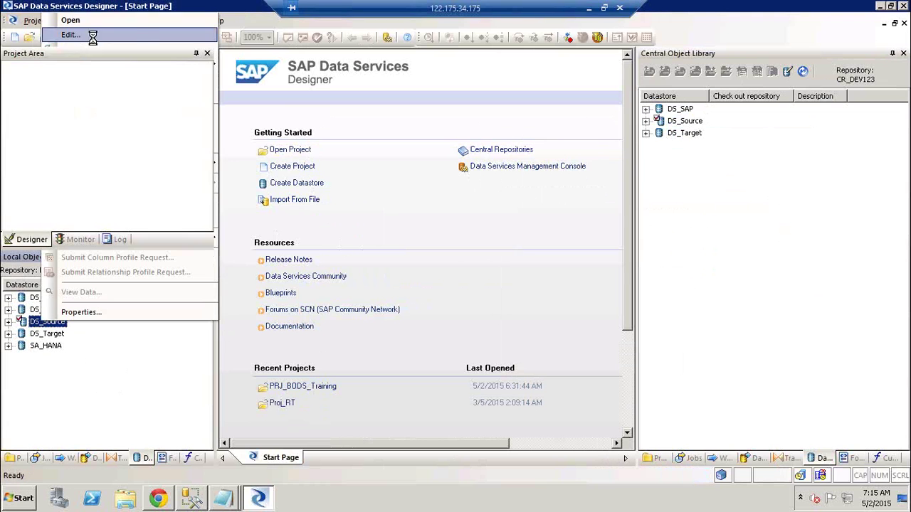
left_click(360, 327)
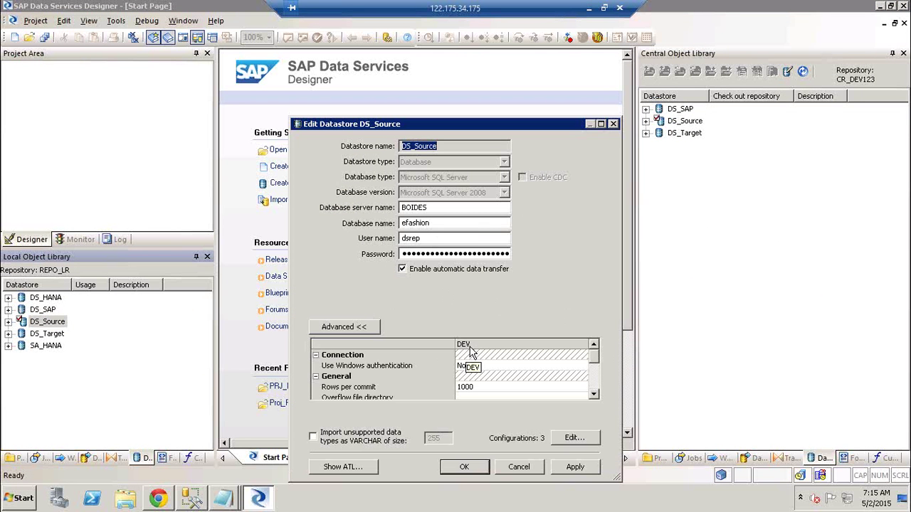
left_click(516, 464)
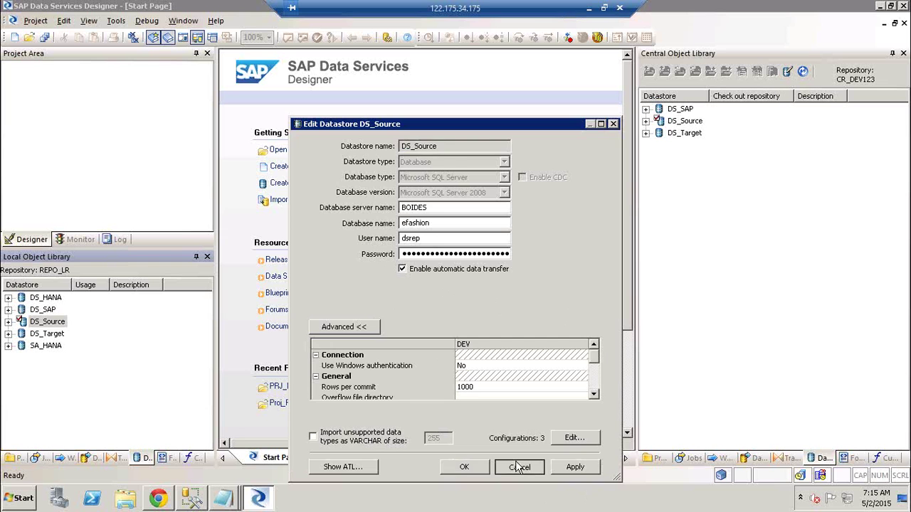
- Check in DS_Source and dependents with the comment 'Changes in Config' applied to all objects
right_click(685, 121)
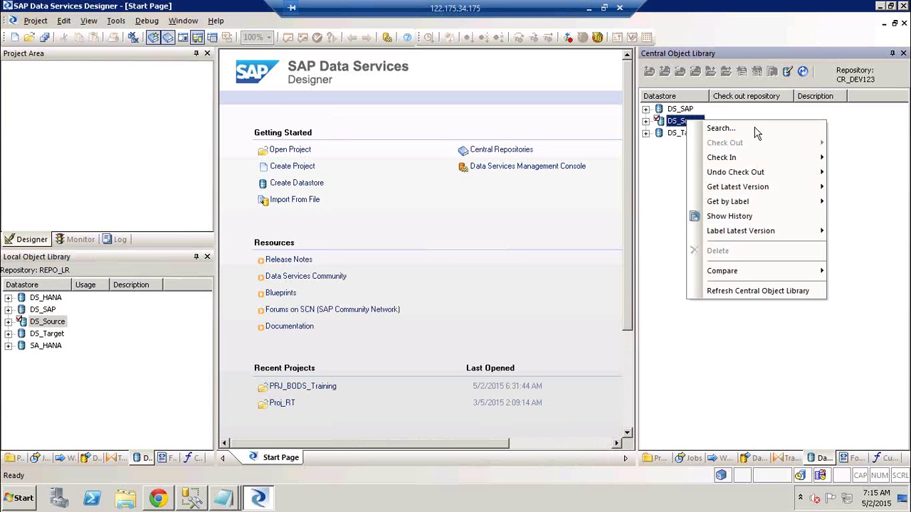
mouse_move(755, 157)
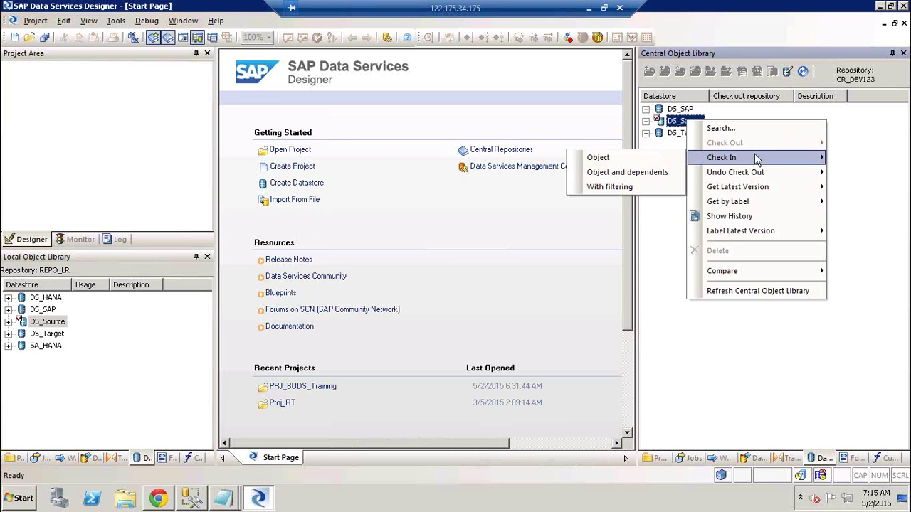
left_click(634, 172)
left_click(390, 289)
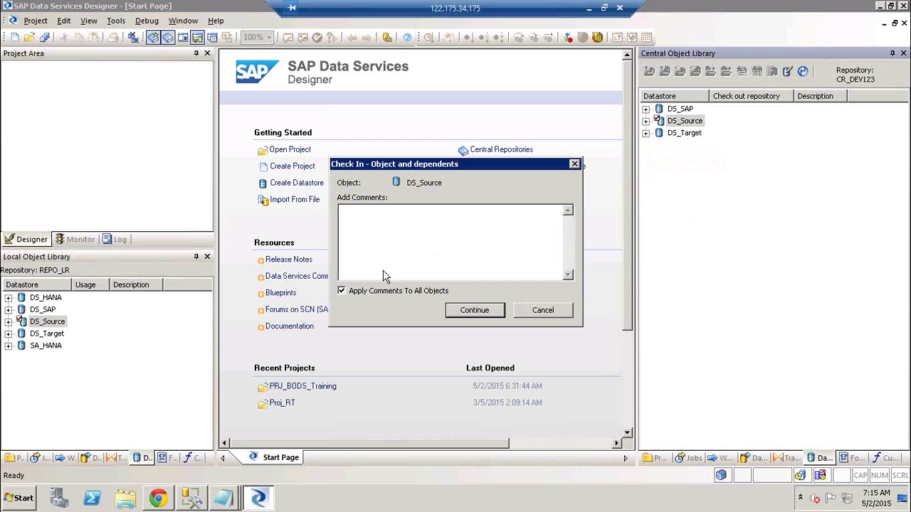
left_click(385, 258)
type("Changes in Config")
left_click(473, 312)
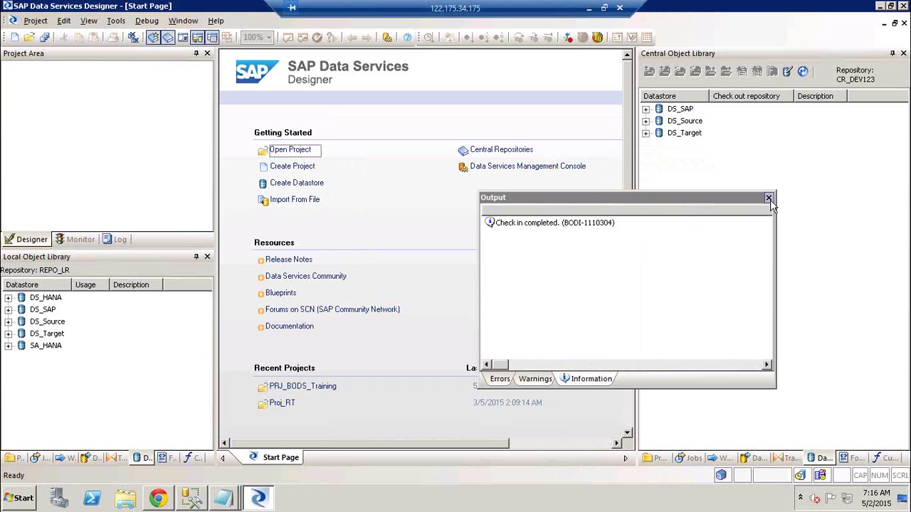
left_click(769, 197)
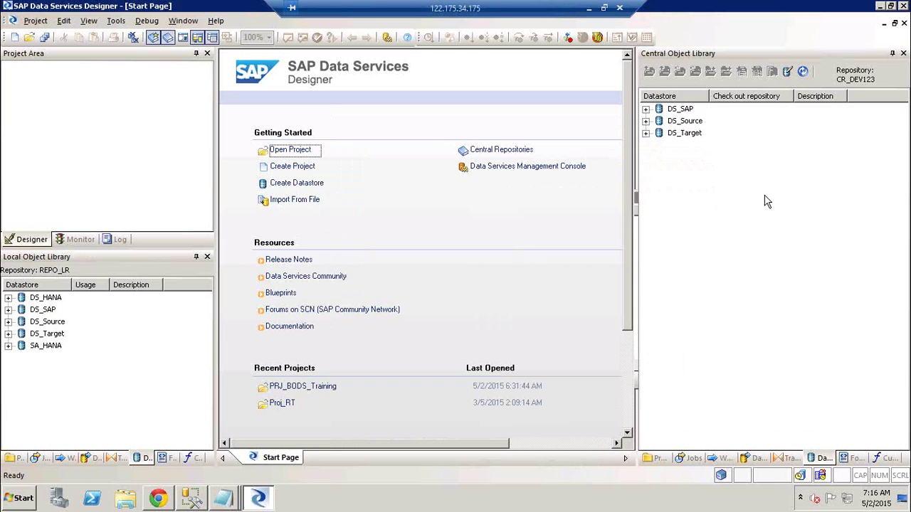
- Apply the label 'DEV' to DS_Source's latest central version and its dependents
right_click(689, 122)
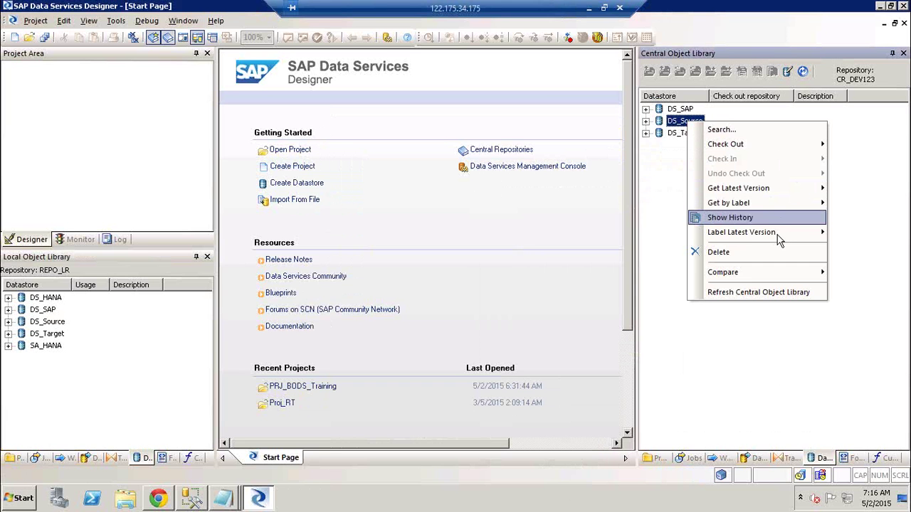
mouse_move(779, 240)
left_click(651, 249)
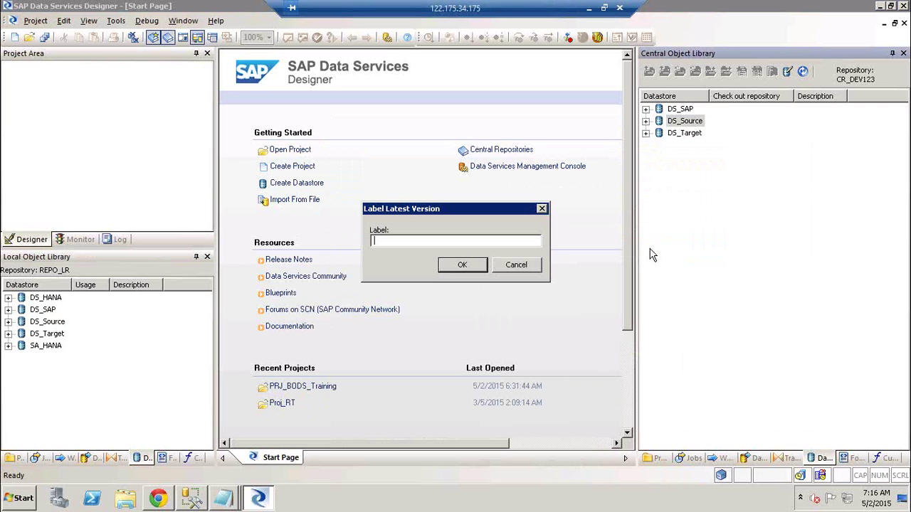
type("DEV")
left_click(462, 265)
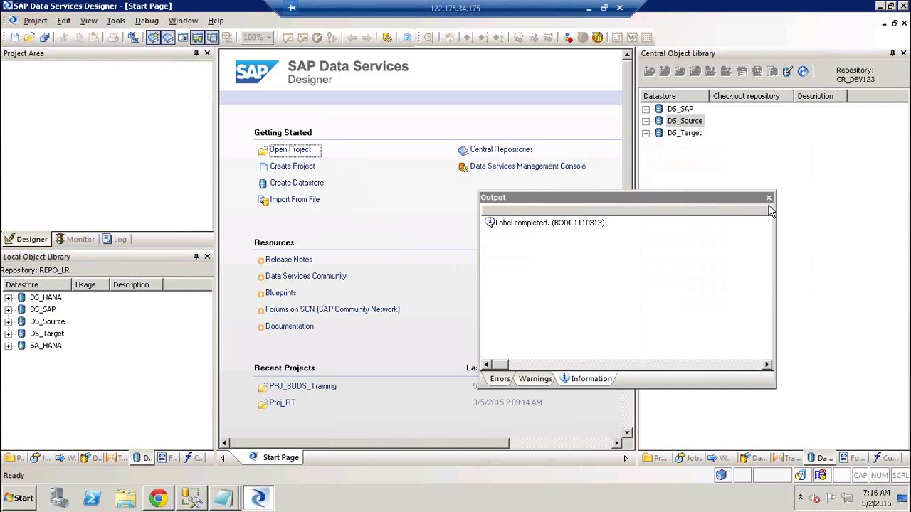
left_click(768, 197)
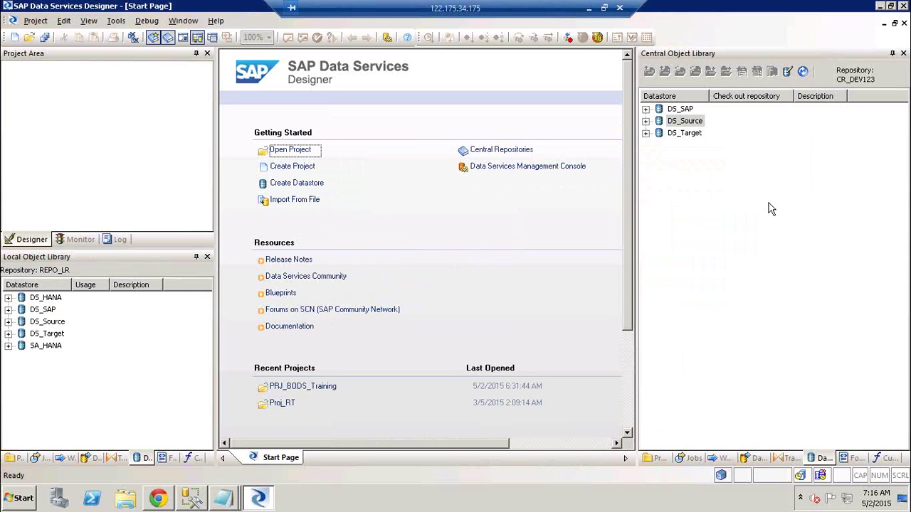
right_click(674, 125)
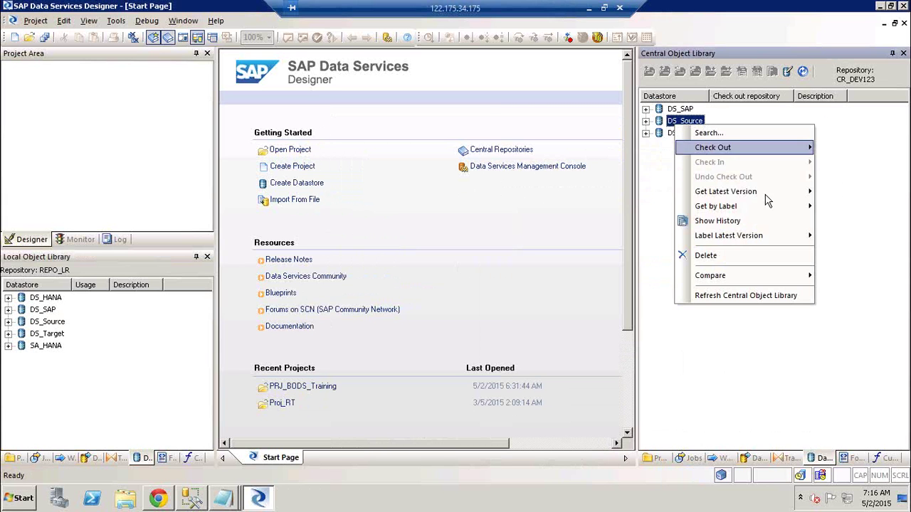
mouse_move(760, 241)
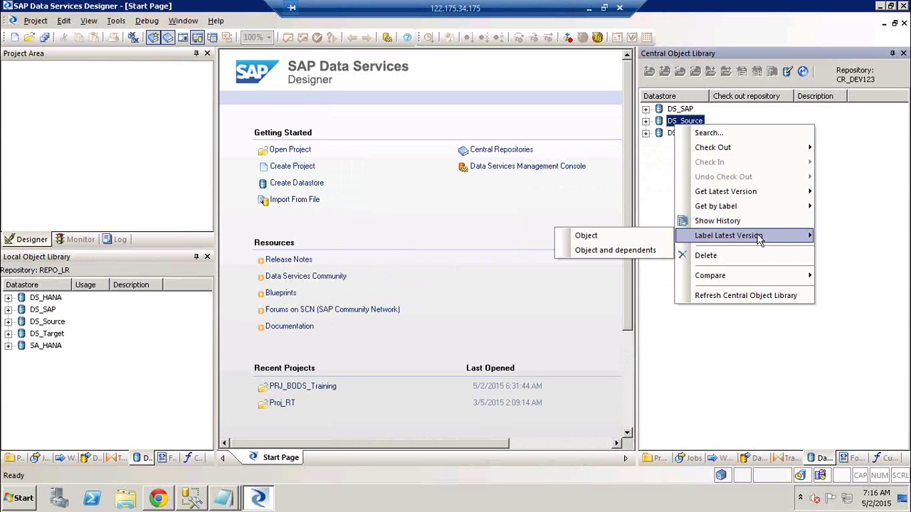
left_click(82, 324)
left_click(54, 324)
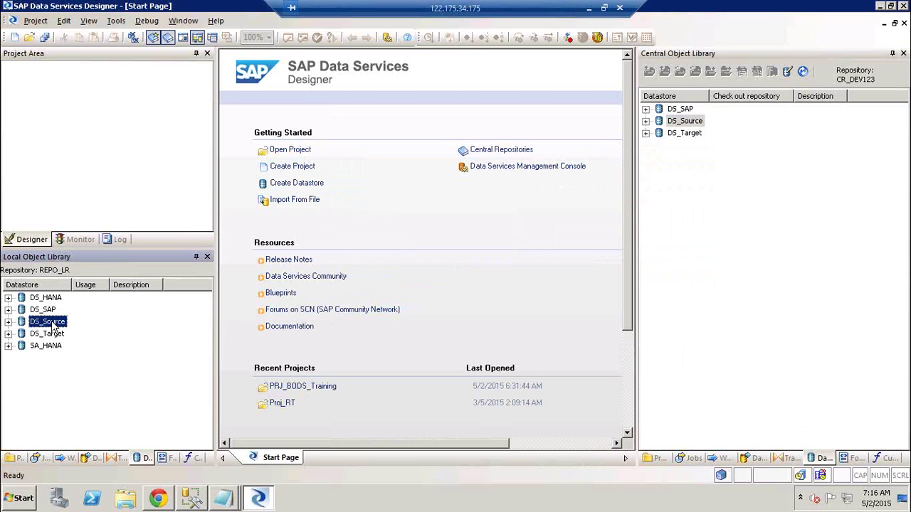
right_click(54, 326)
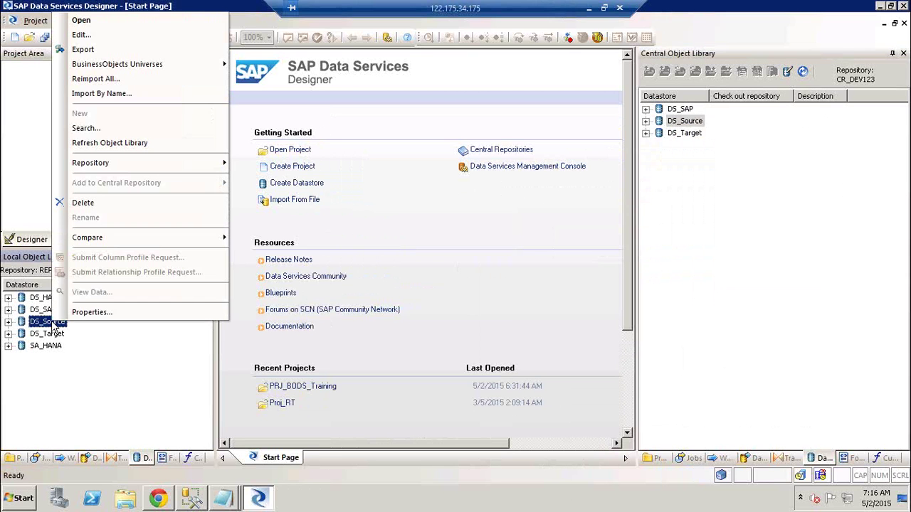
left_click(80, 35)
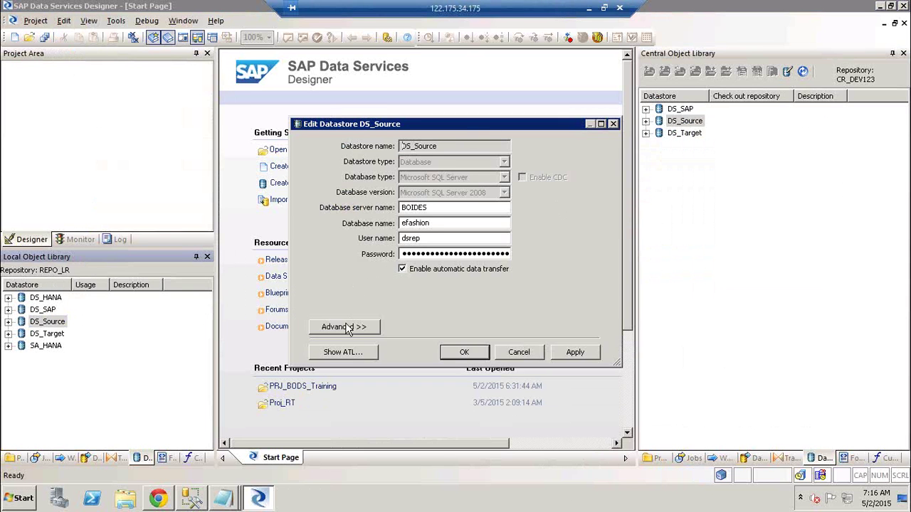
left_click(345, 325)
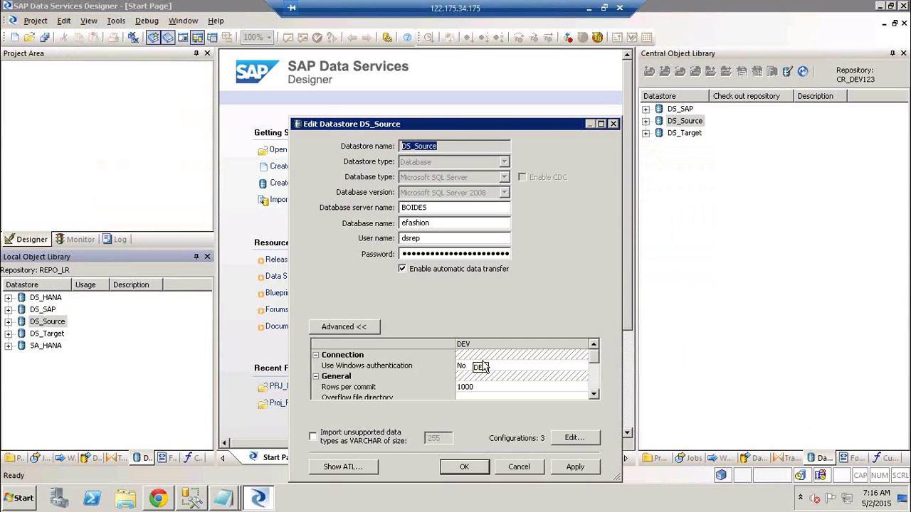
left_click(526, 466)
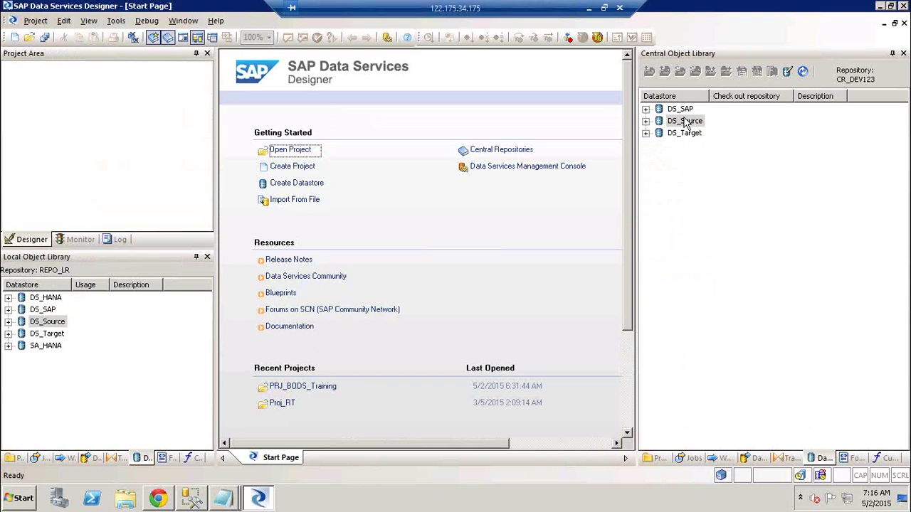
- Get the central DS_Source and its dependents by the label QA
right_click(684, 123)
mouse_move(763, 201)
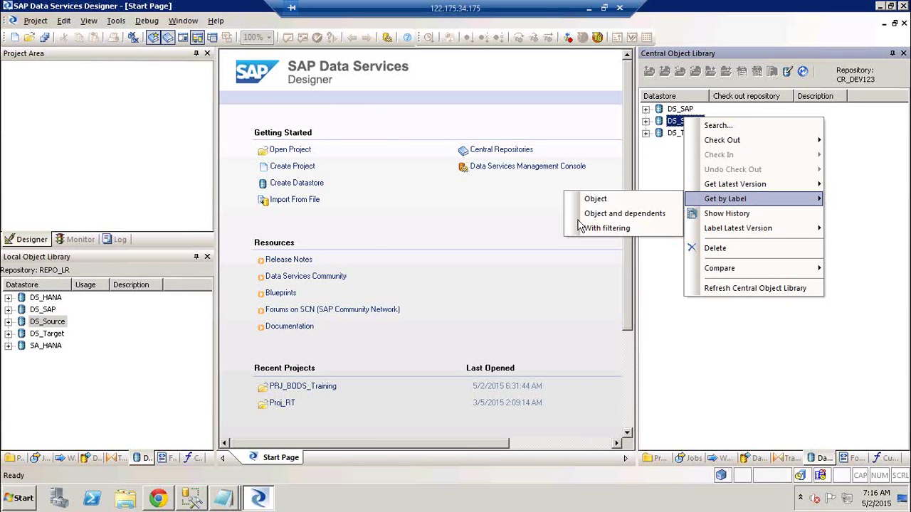
left_click(601, 214)
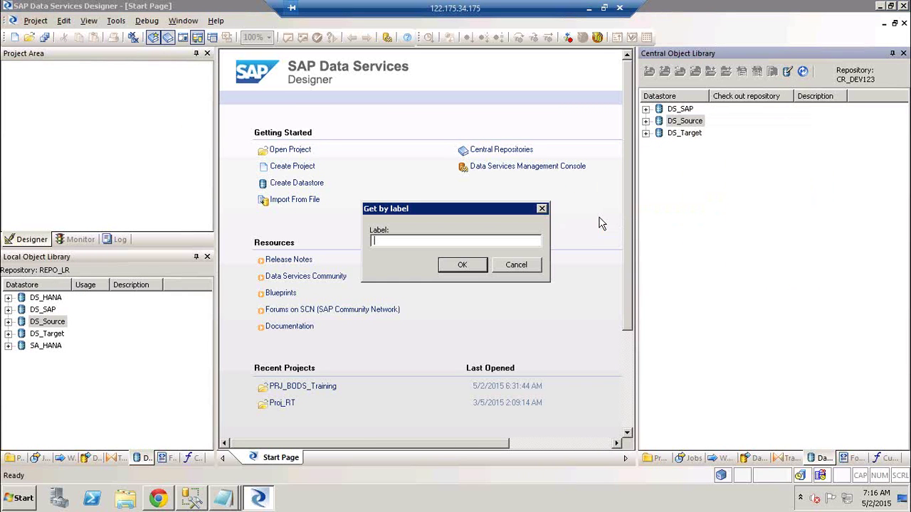
type("QA")
left_click(472, 262)
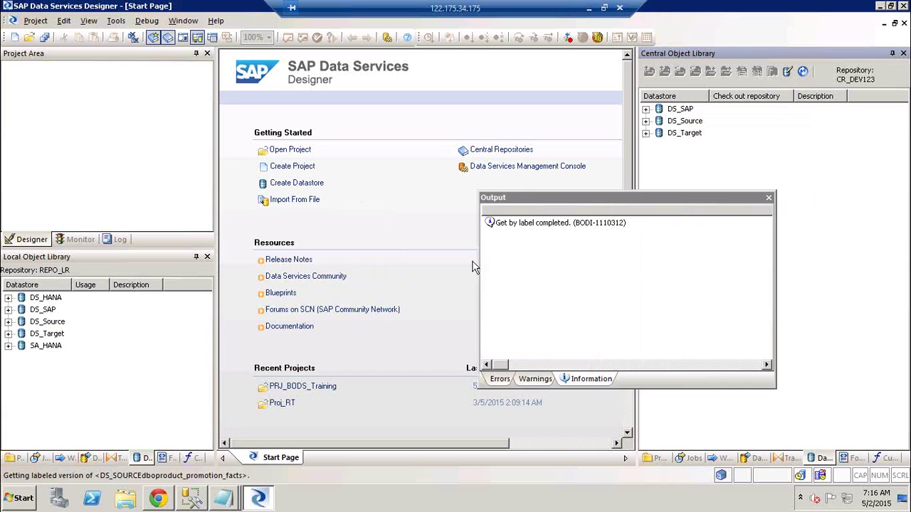
left_click(770, 198)
- Check that the local DS_Source's advanced configuration now reads QA, then close the editor unchanged
right_click(44, 322)
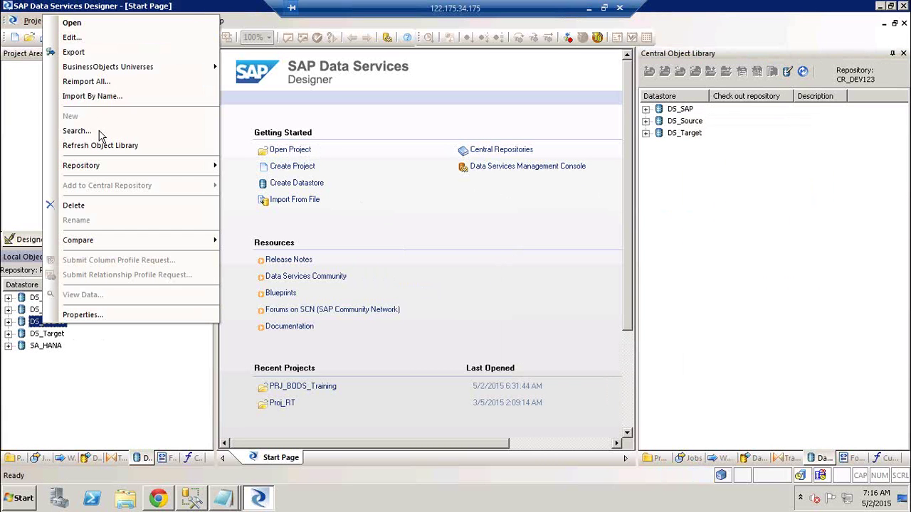
left_click(71, 39)
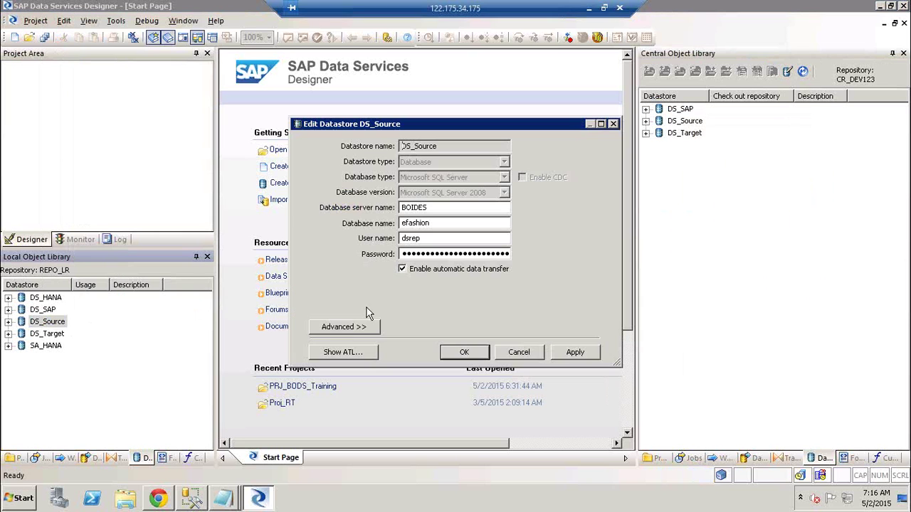
left_click(352, 326)
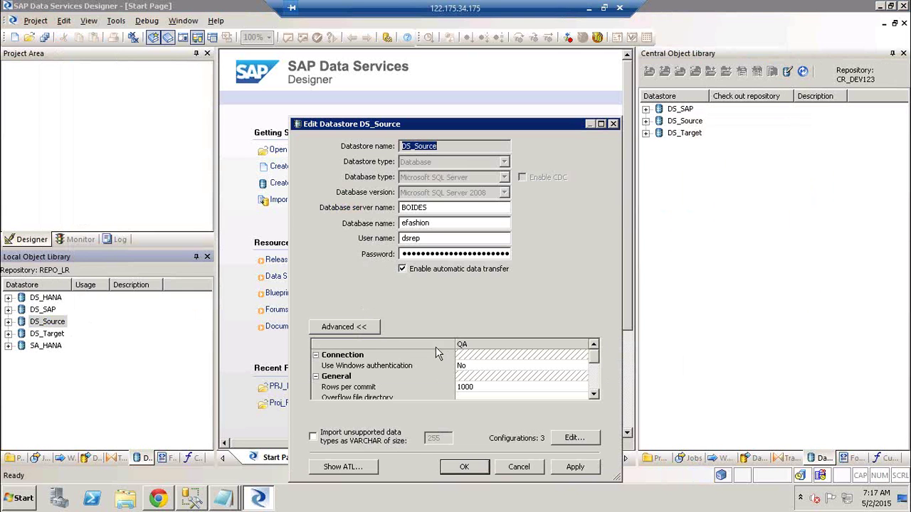
left_click(527, 467)
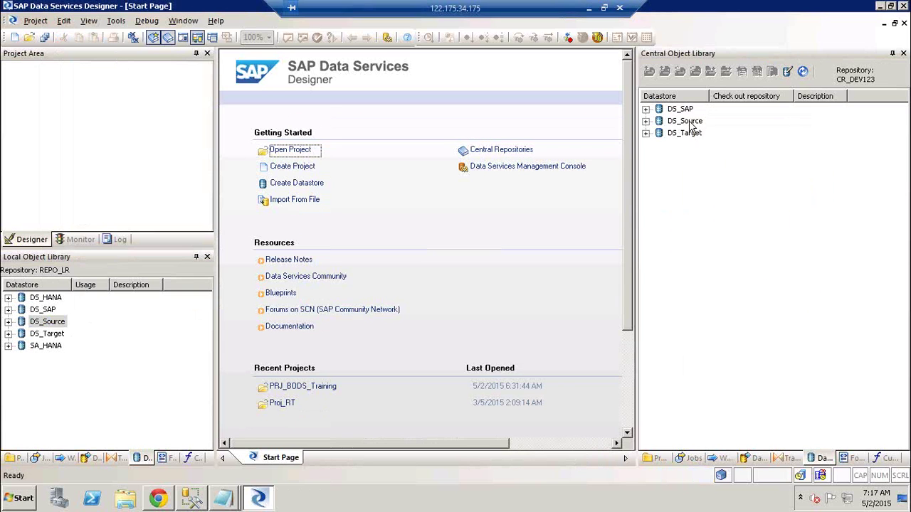
- Get the central DS_Source and its dependents by the label DEV
right_click(691, 126)
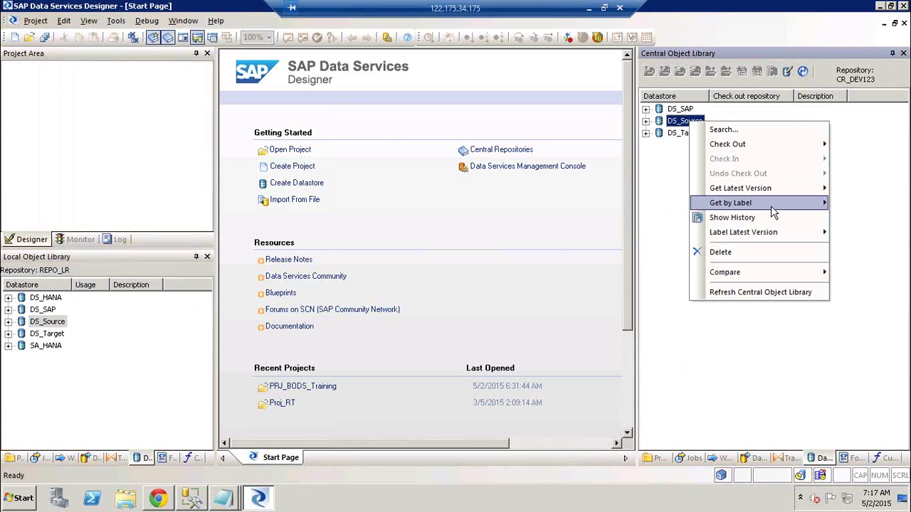
mouse_move(771, 204)
left_click(644, 221)
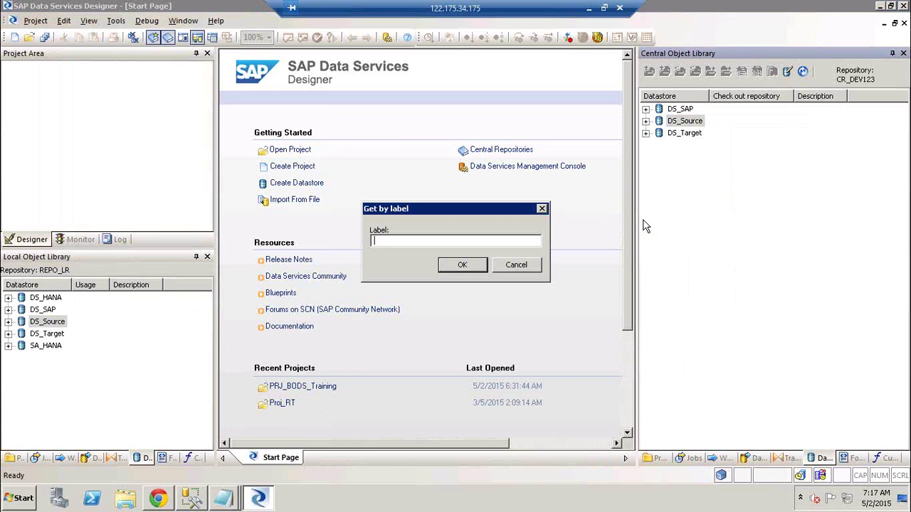
type("DEV")
left_click(463, 265)
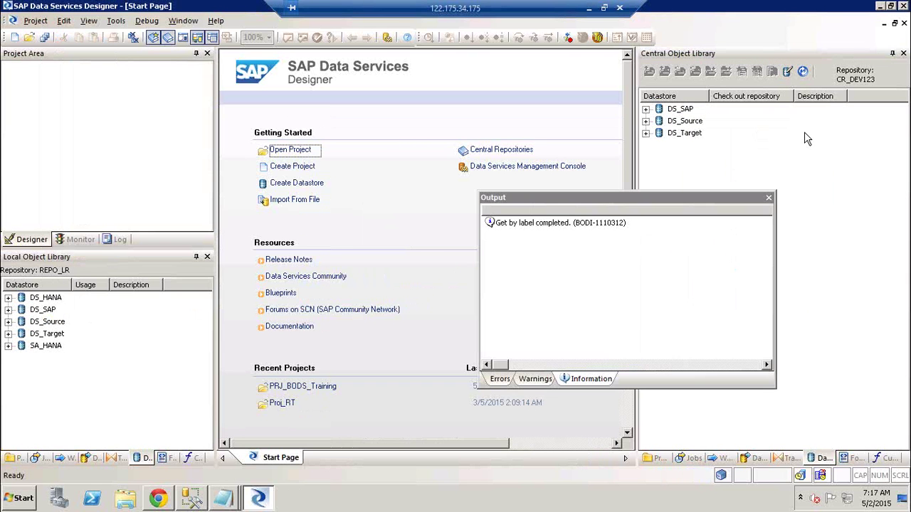
left_click(769, 198)
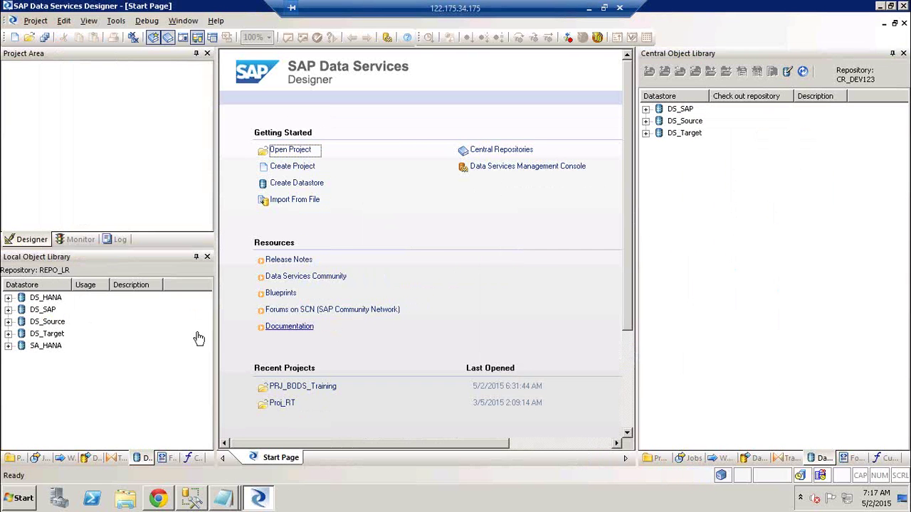
- Check that the local DS_Source's advanced configuration reads DEV, then close the editor unchanged
right_click(36, 322)
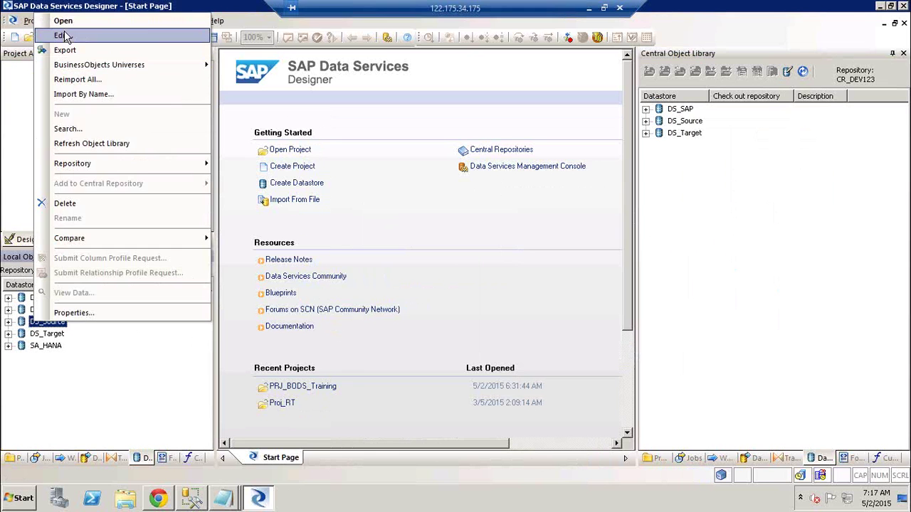
left_click(64, 36)
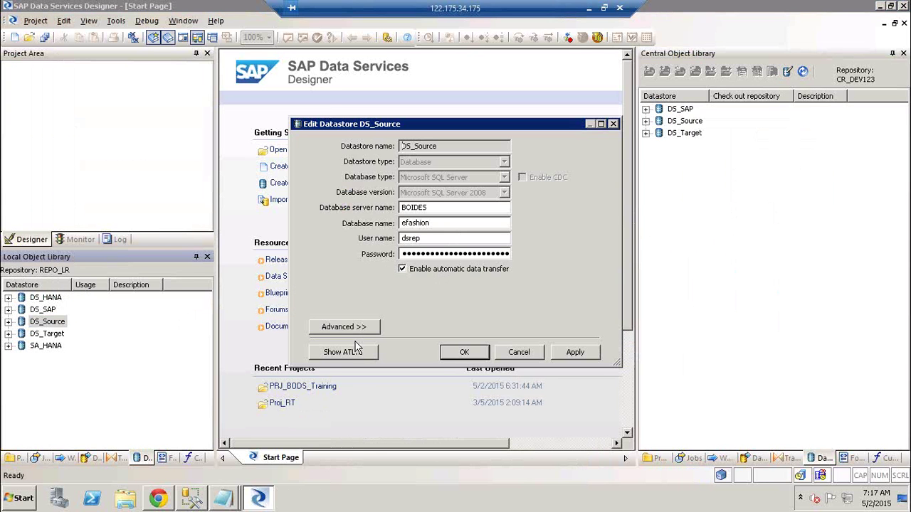
left_click(370, 329)
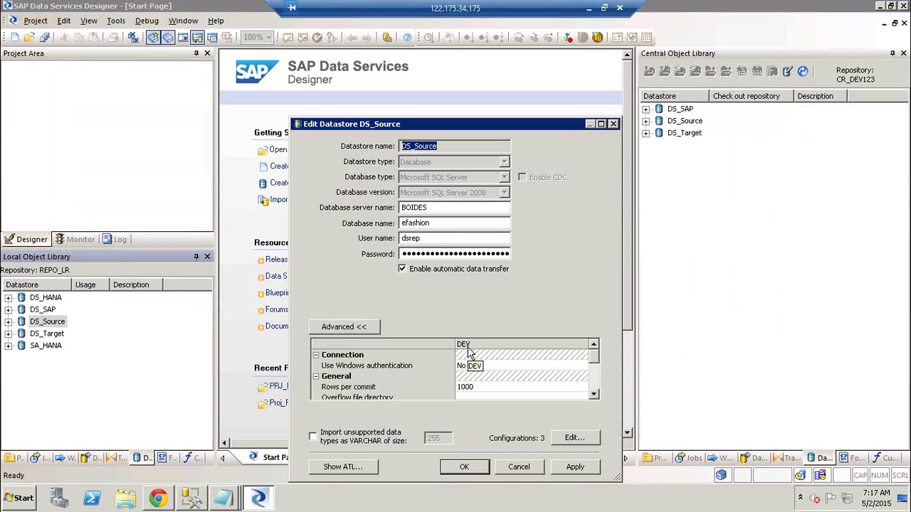
left_click(542, 474)
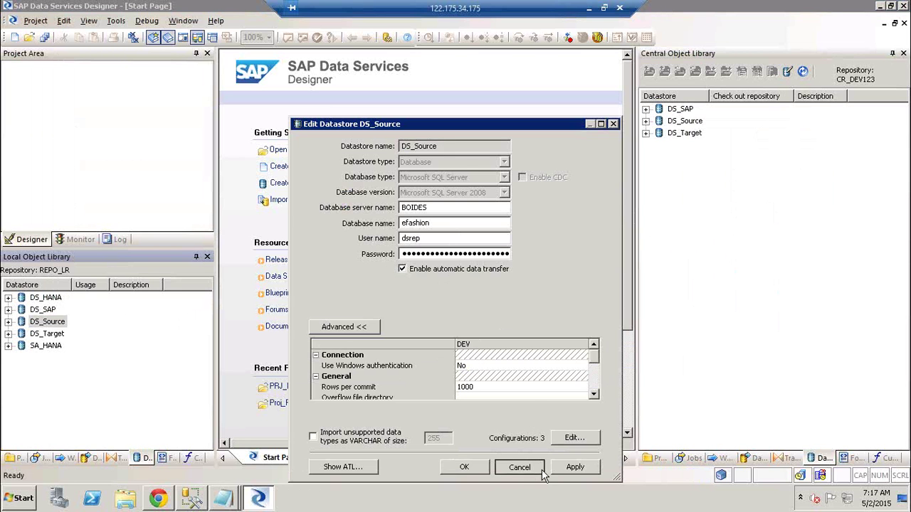
right_click(689, 122)
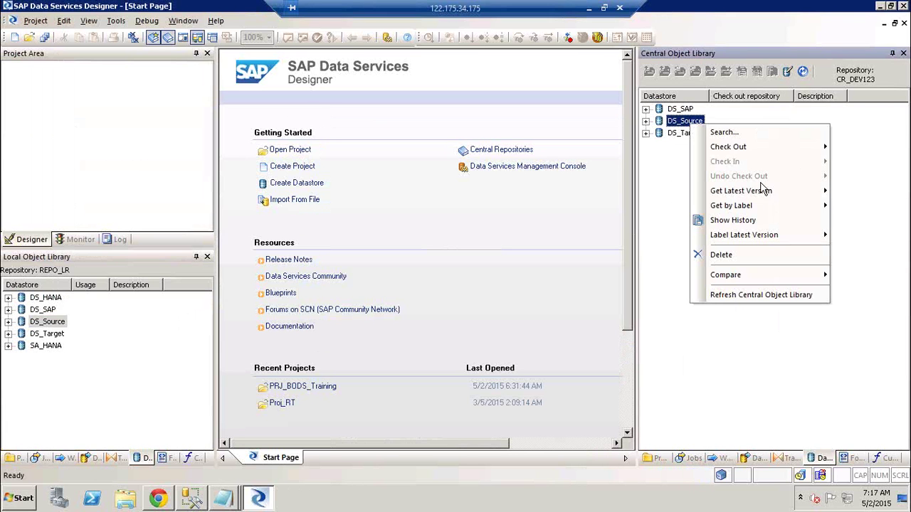
- Open DS_Source's version history and get the original version 1 into the local repository
left_click(771, 222)
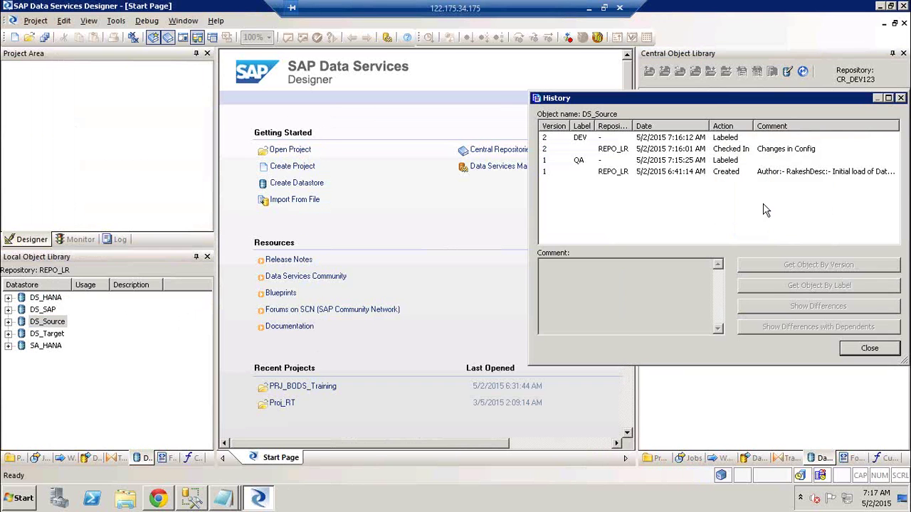
left_click_drag(726, 96, 471, 112)
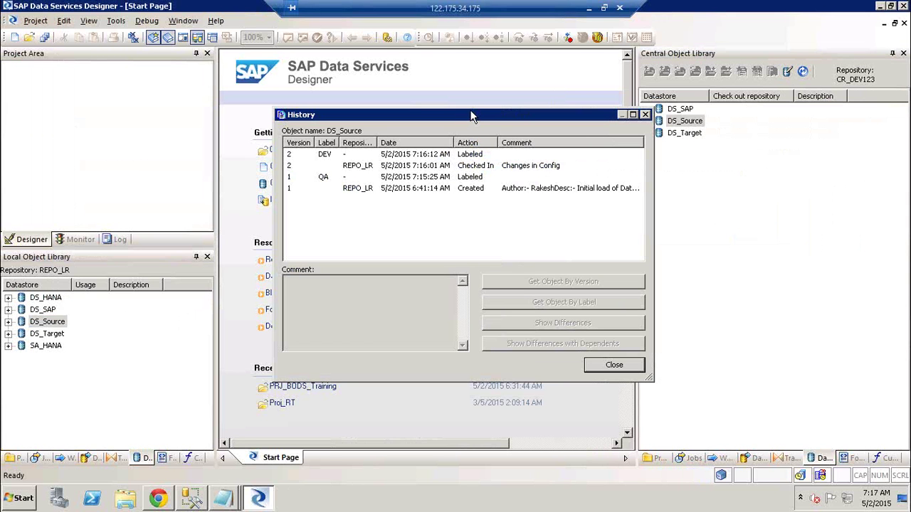
left_click(304, 191)
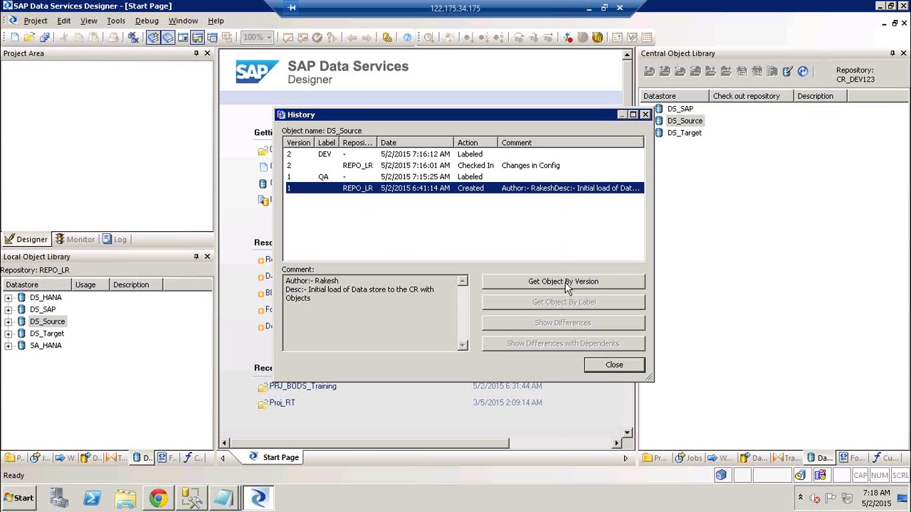
left_click(568, 284)
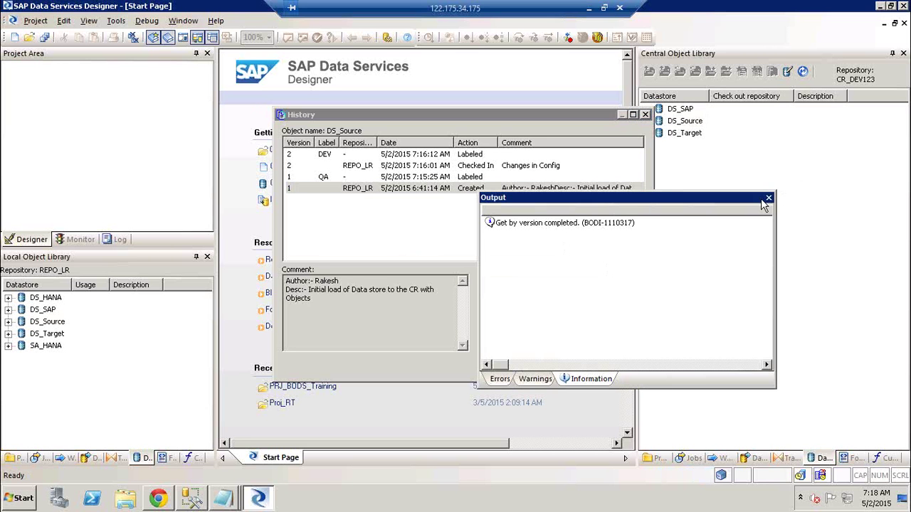
left_click(769, 198)
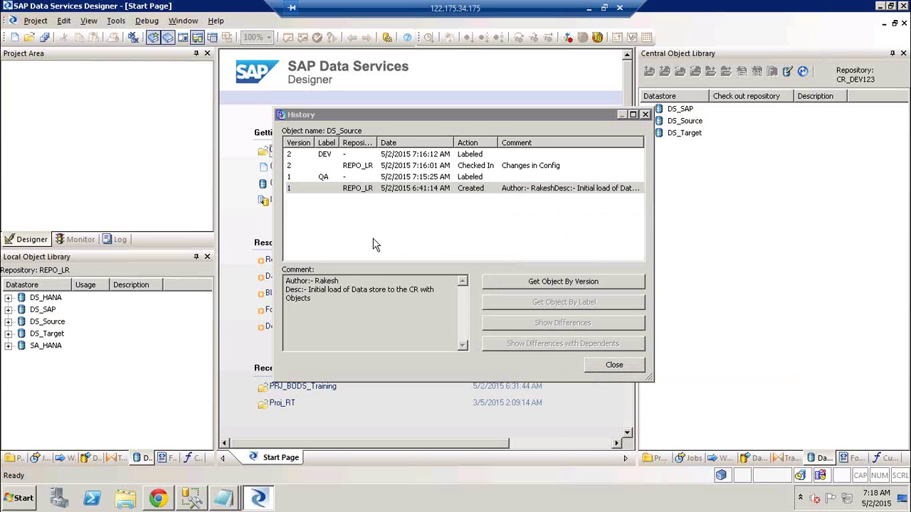
- Select both the DEV and QA labelled versions in the history list
left_click(329, 178)
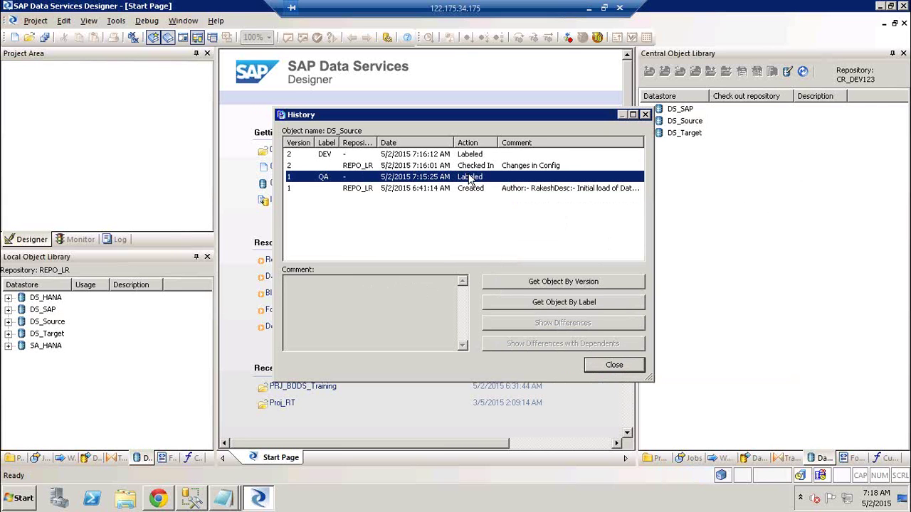
left_click(411, 166)
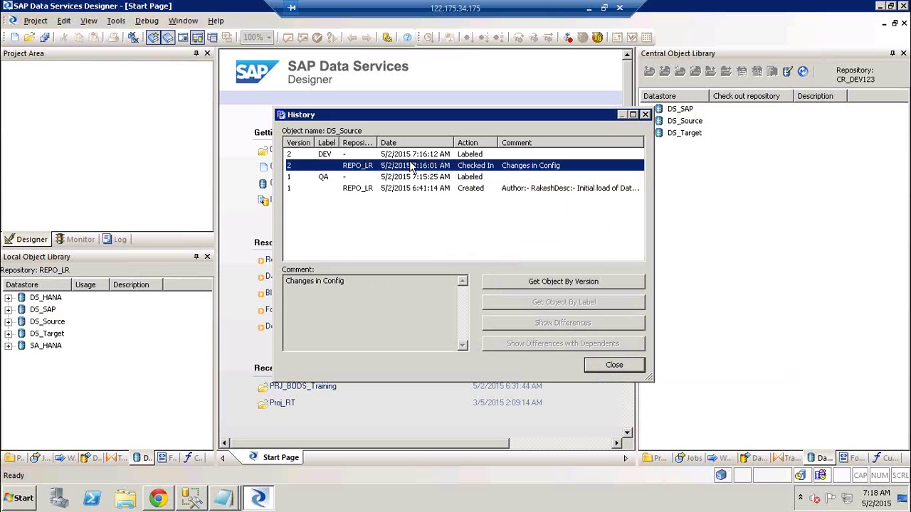
left_click(390, 155)
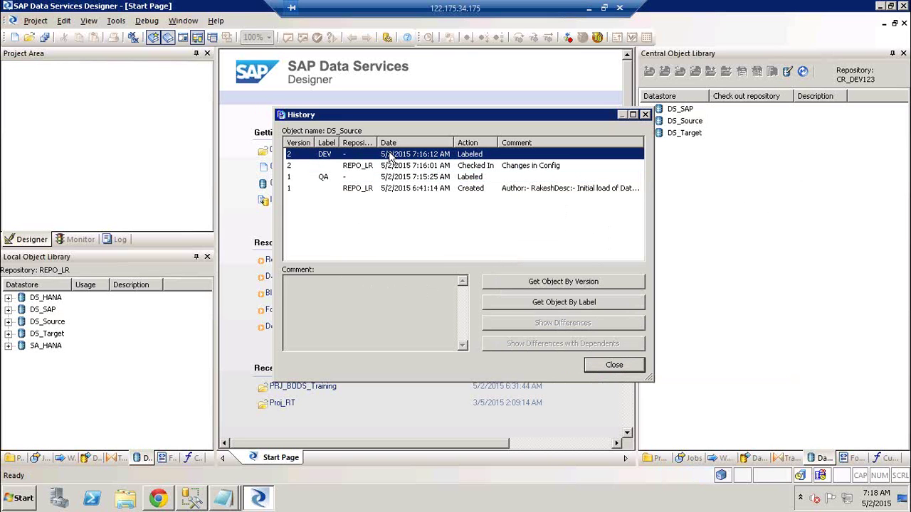
left_click(427, 167, "ctrl")
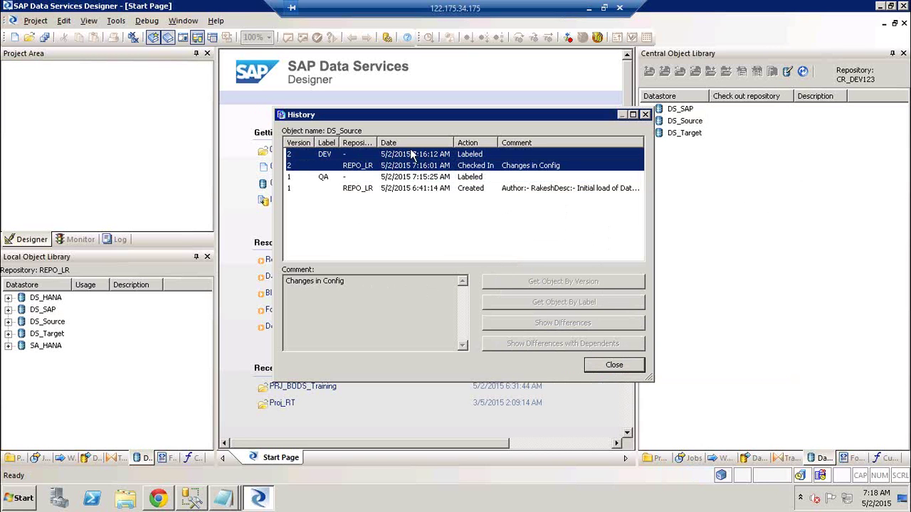
left_click(411, 154)
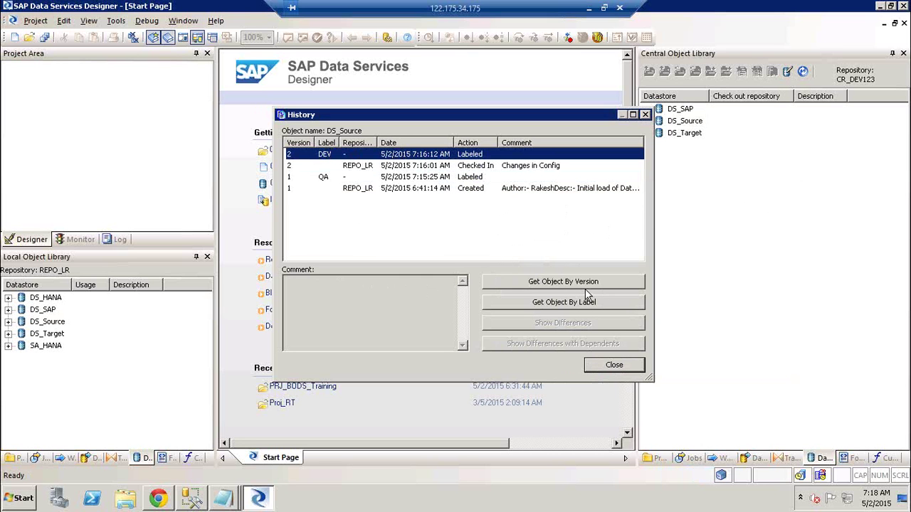
left_click(415, 178, "ctrl")
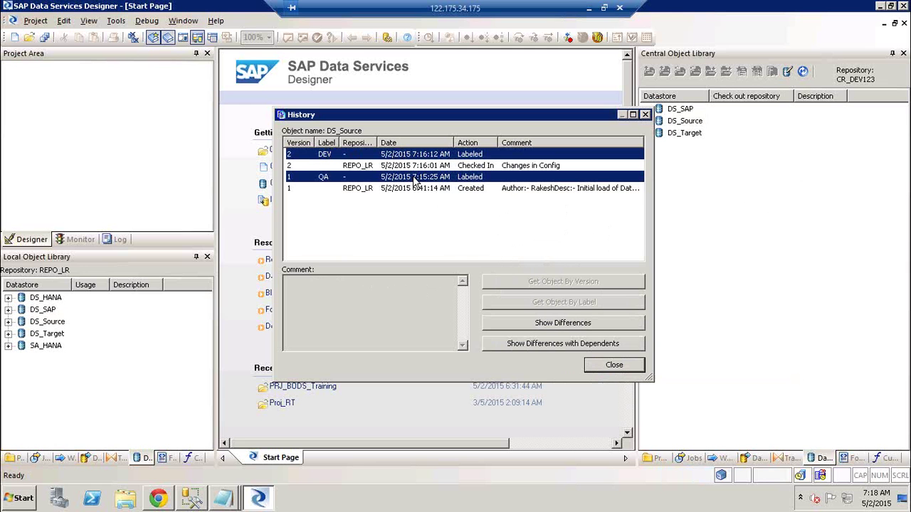
- Show differences between DS_Source's QA and DEV versions and scroll through both viewer panes
left_click(607, 326)
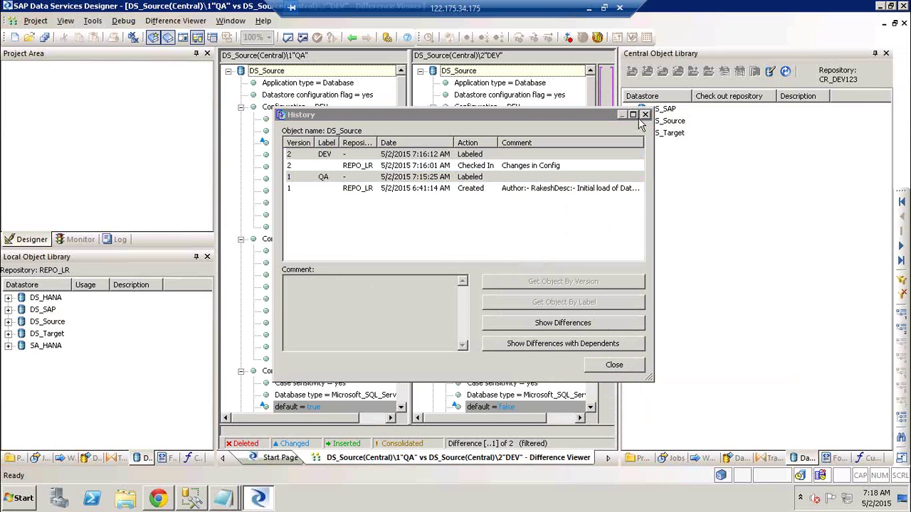
left_click(633, 114)
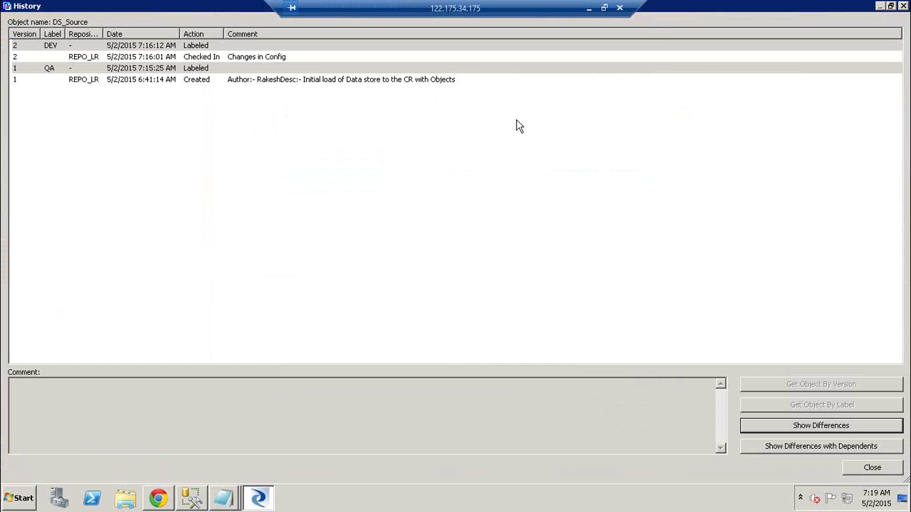
left_click(903, 6)
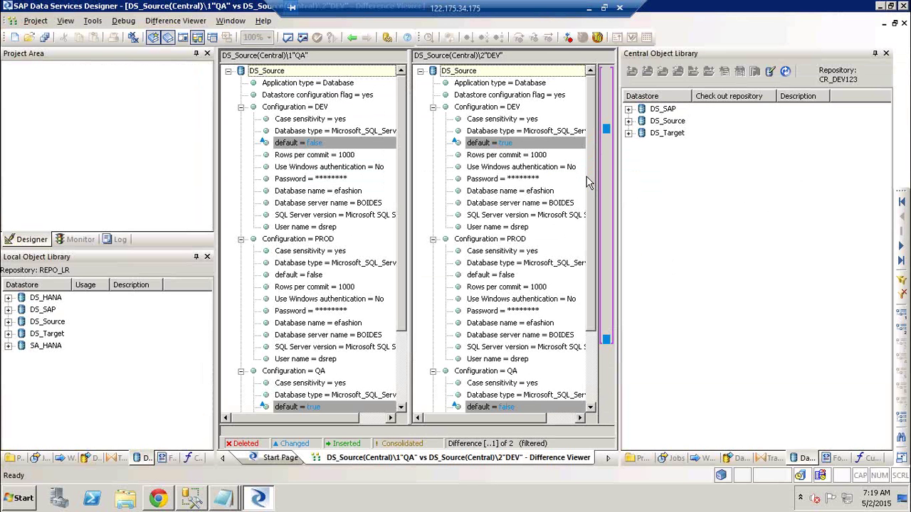
scroll(588, 205, "down", 3)
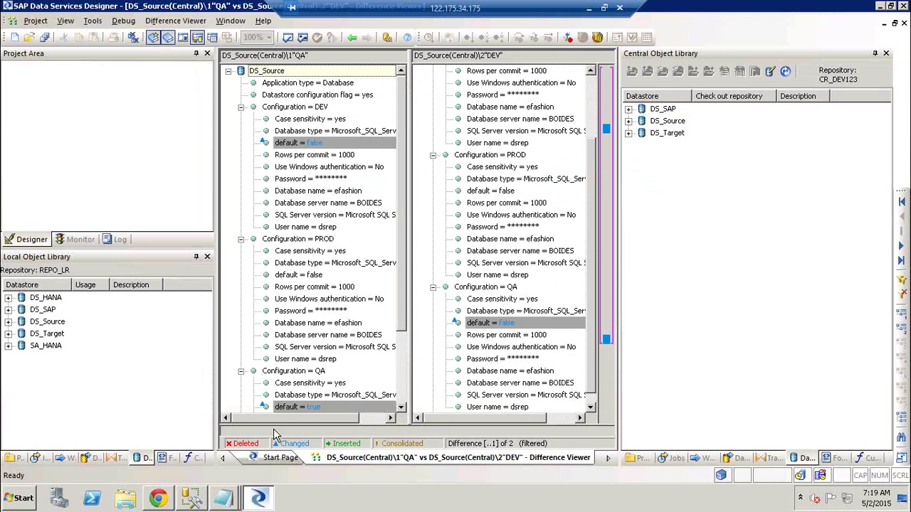
scroll(408, 401, "down", 3)
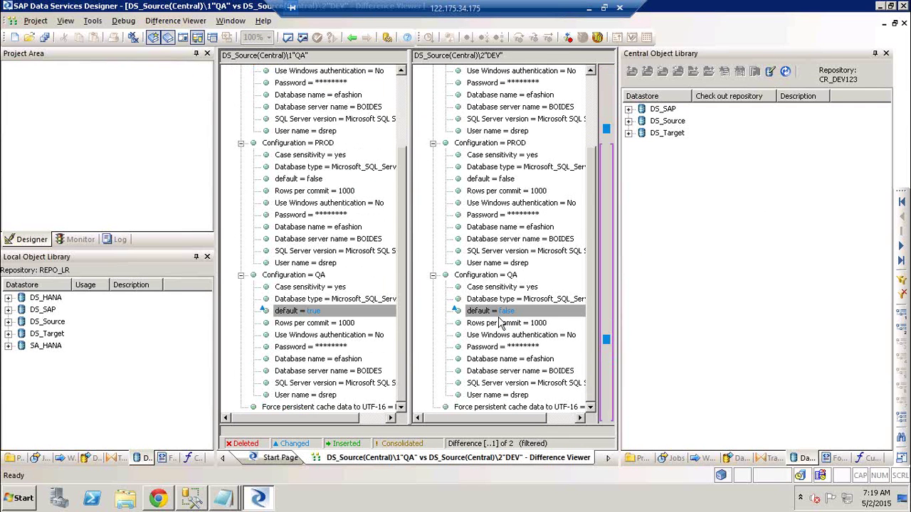
left_click_drag(589, 364, 590, 78)
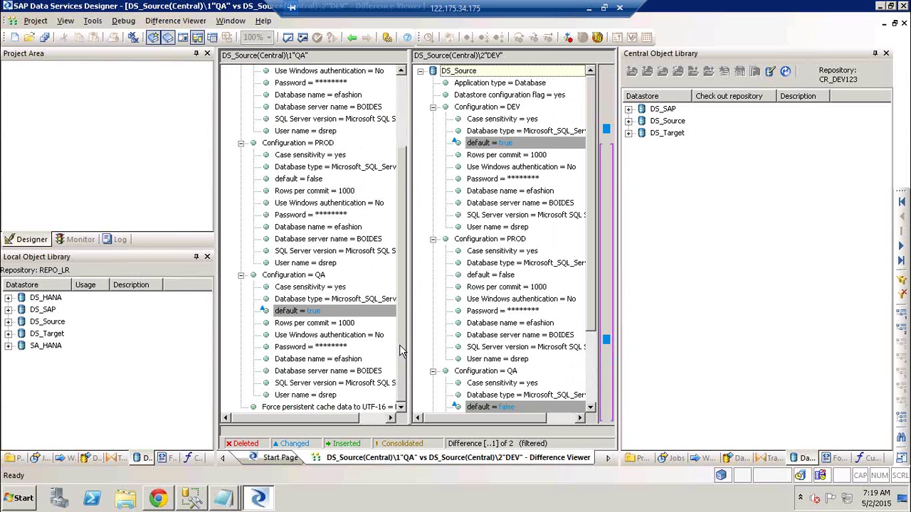
left_click_drag(402, 349, 401, 149)
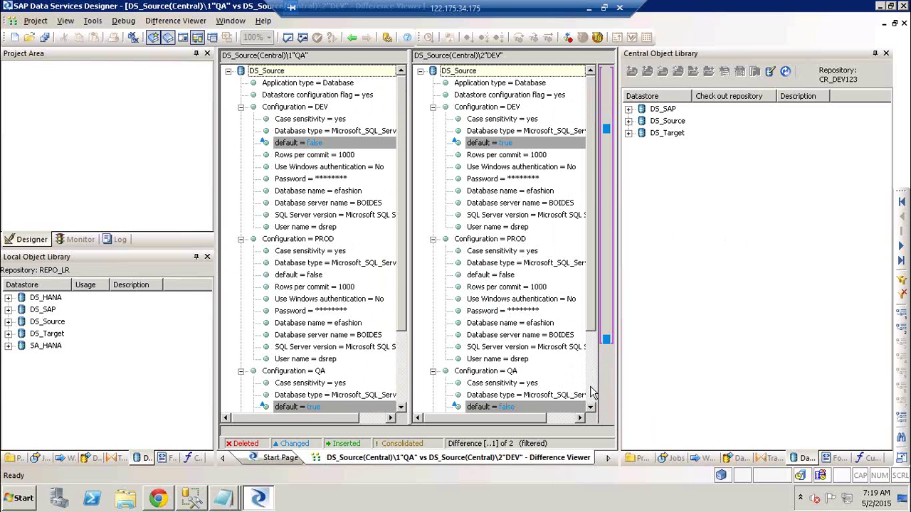
- Compare the DEV and QA default flag and configuration differences for DS_Source
scroll(591, 391, "down", 3)
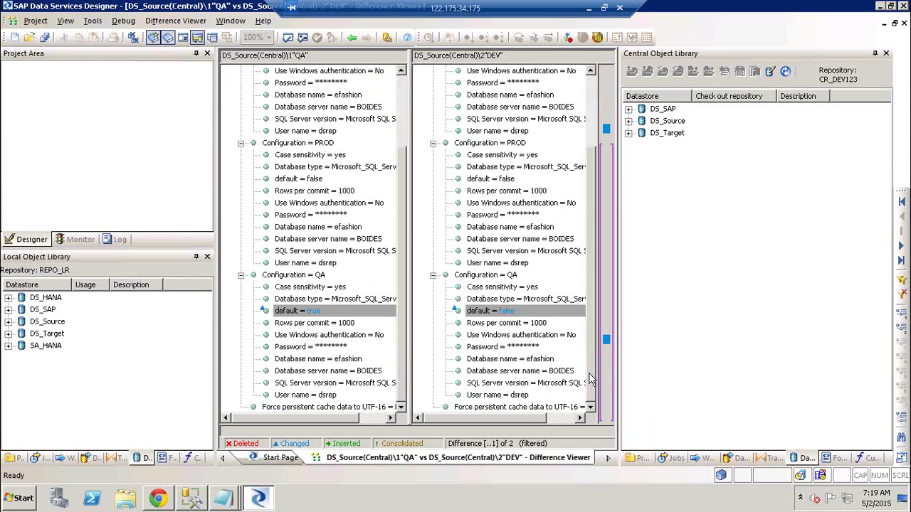
scroll(573, 85, "up", 3)
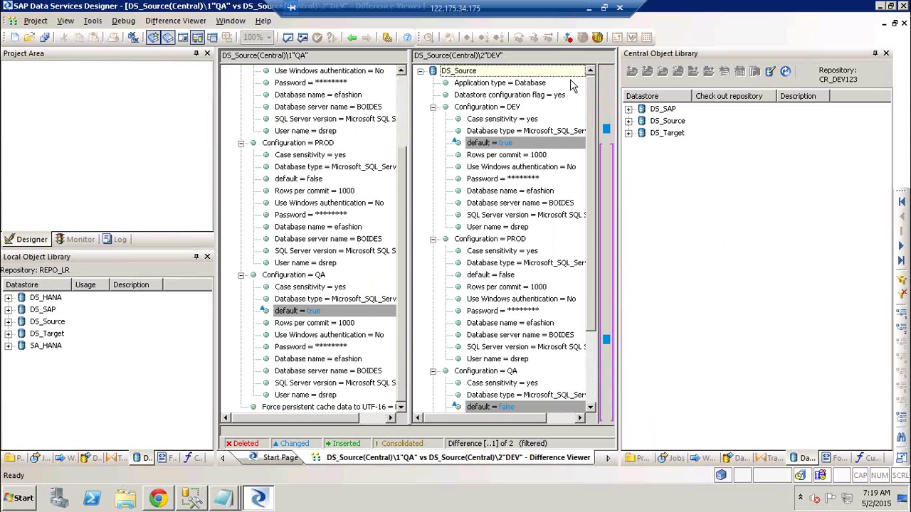
left_click(505, 145)
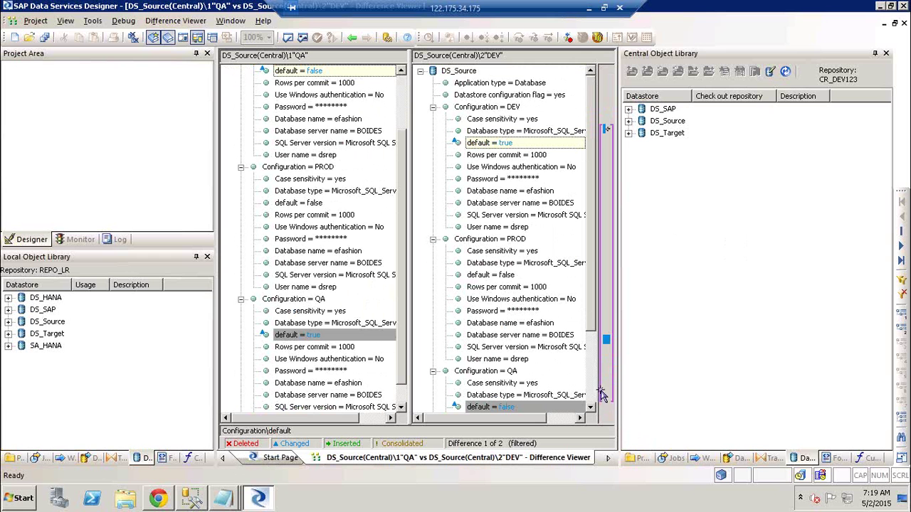
left_click(508, 410)
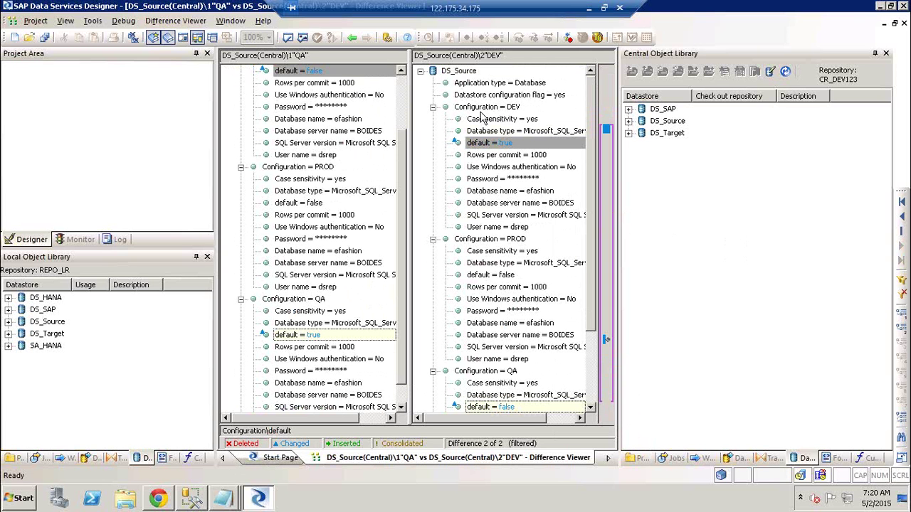
left_click(520, 108)
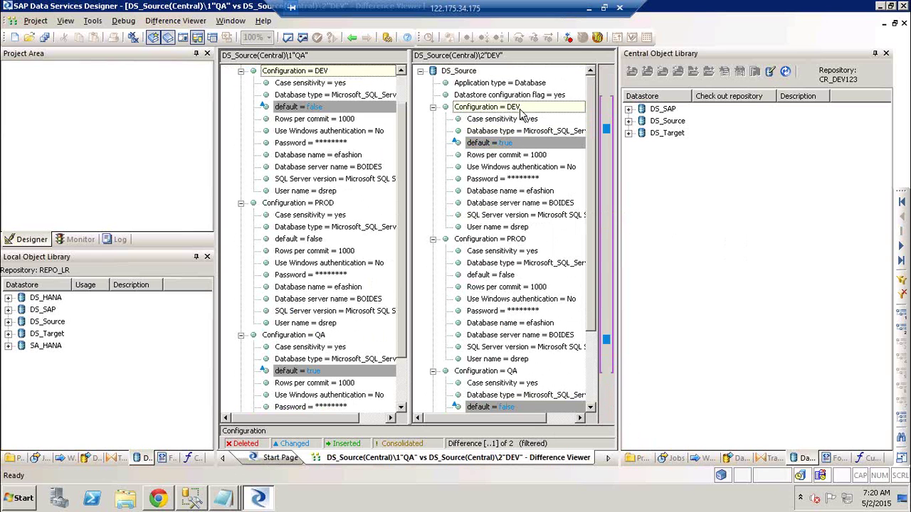
left_click(508, 371)
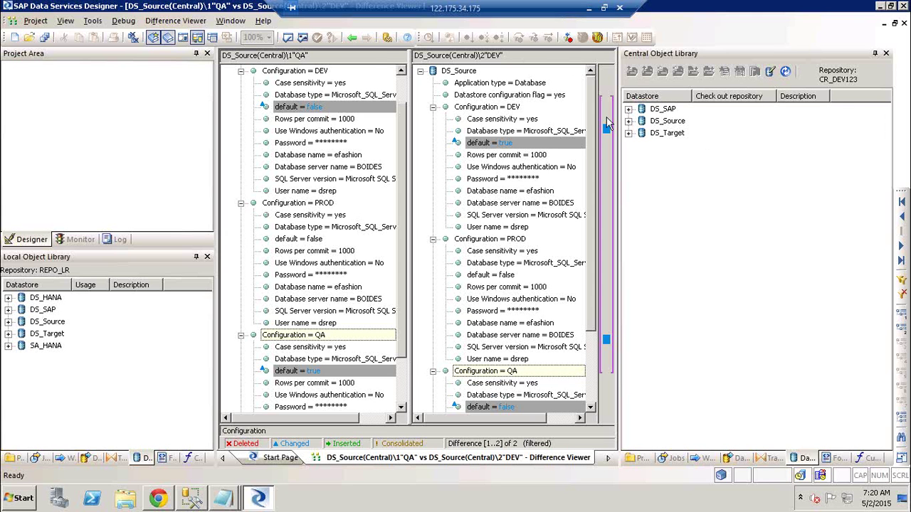
left_click(352, 38)
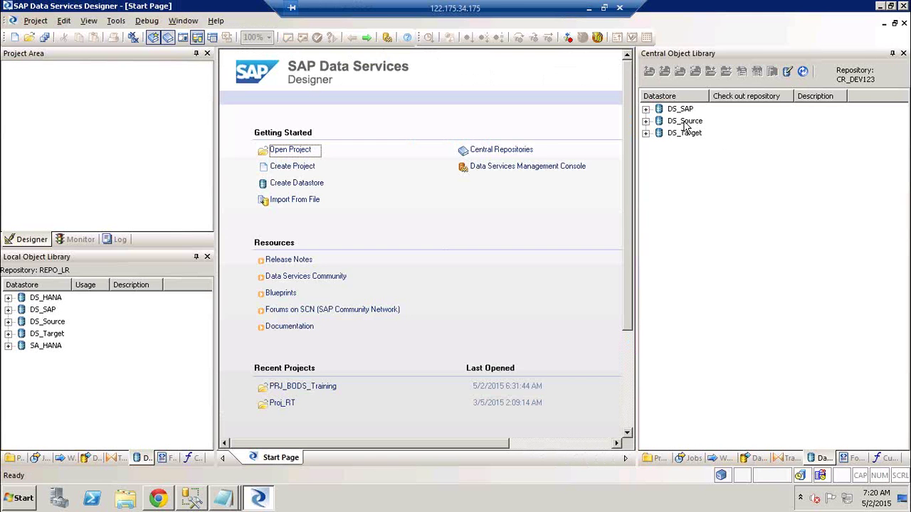
- Review DS_Source's central version history, including the QA, DEV and 'Changes in Config' entries
right_click(685, 122)
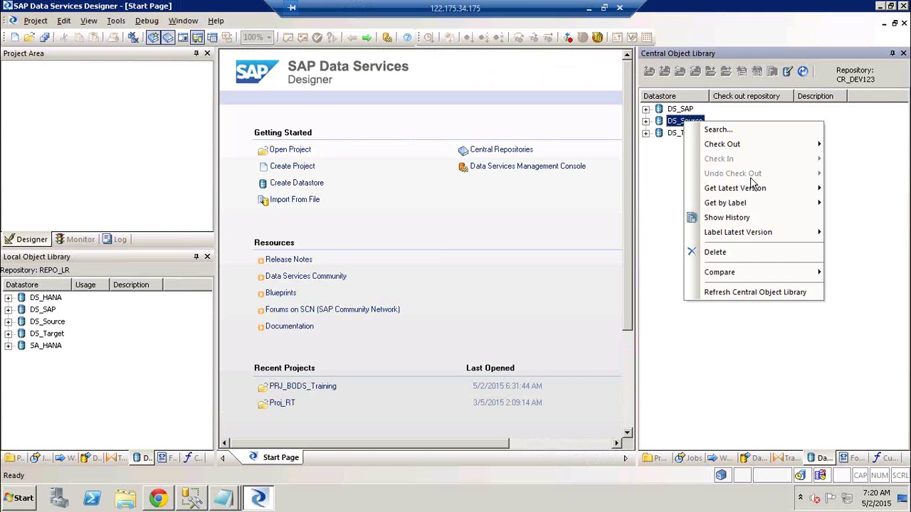
left_click(753, 218)
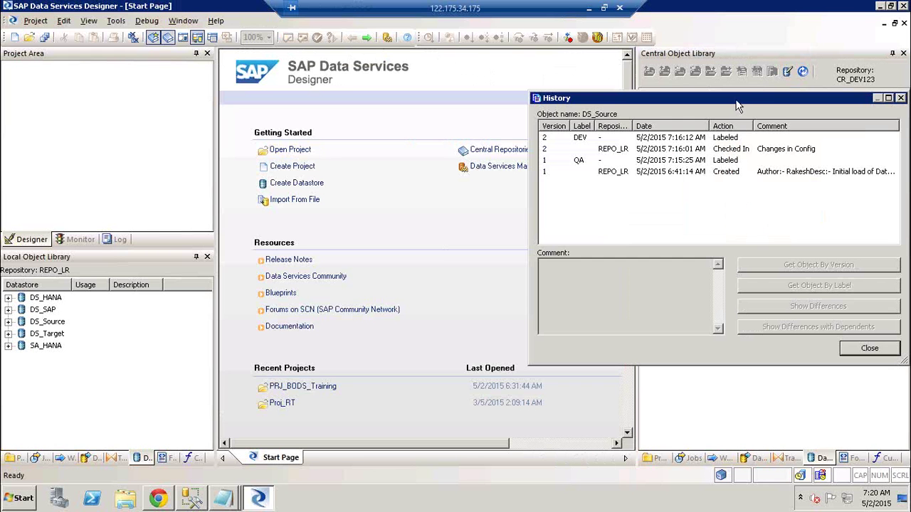
left_click_drag(735, 105, 530, 112)
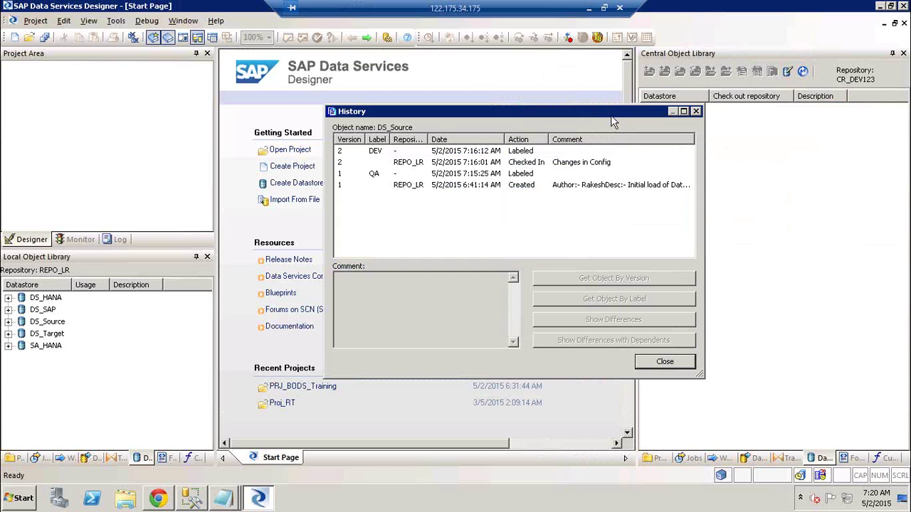
left_click(411, 185)
left_click(395, 175)
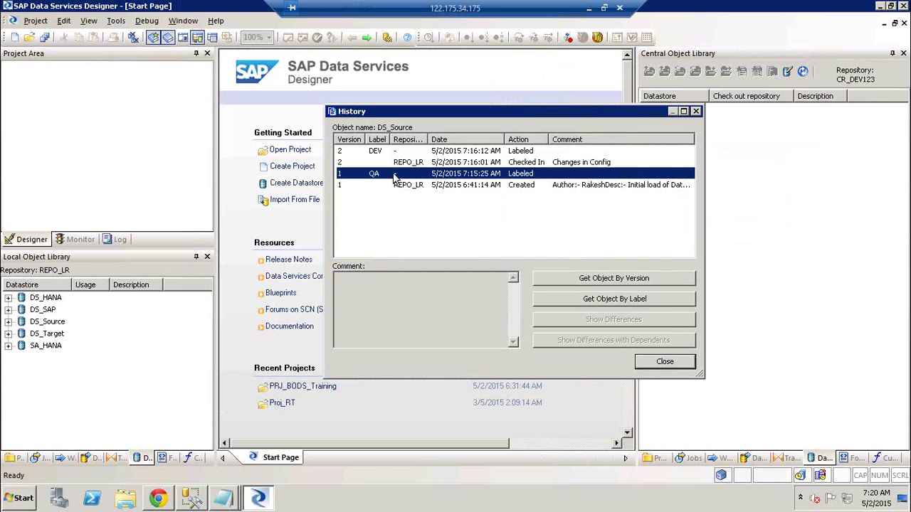
left_click(541, 163)
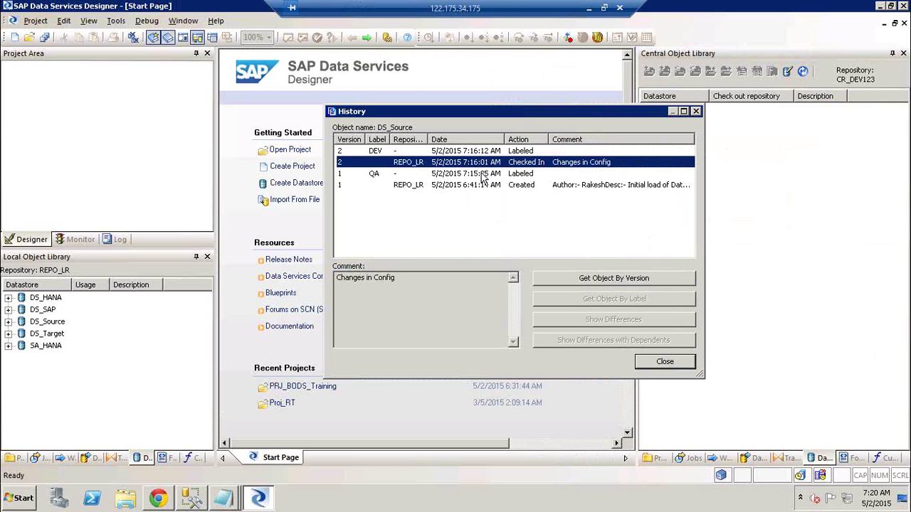
left_click(470, 151)
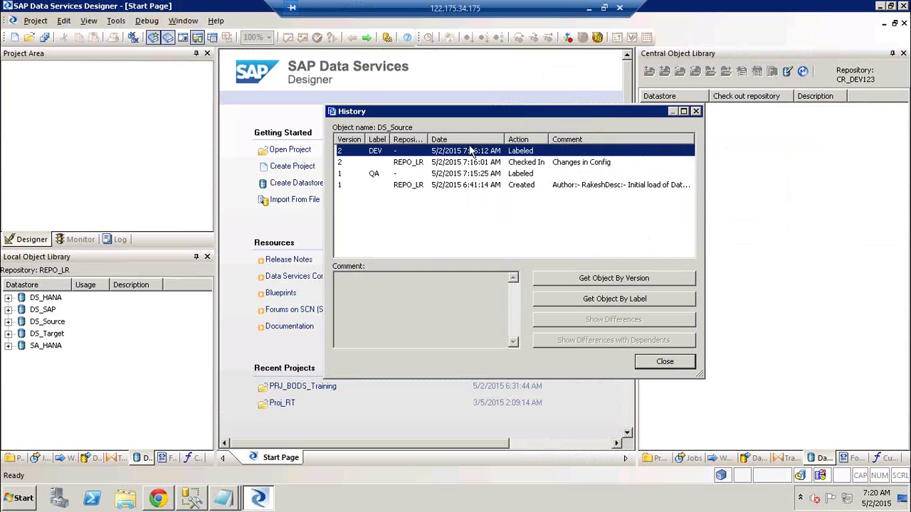
left_click(509, 166)
key("Down")
key("Down")
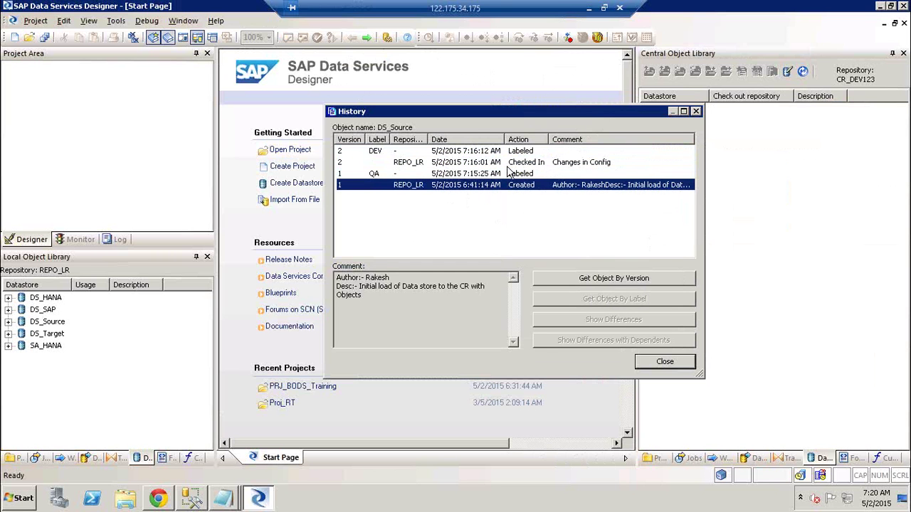
left_click(661, 364)
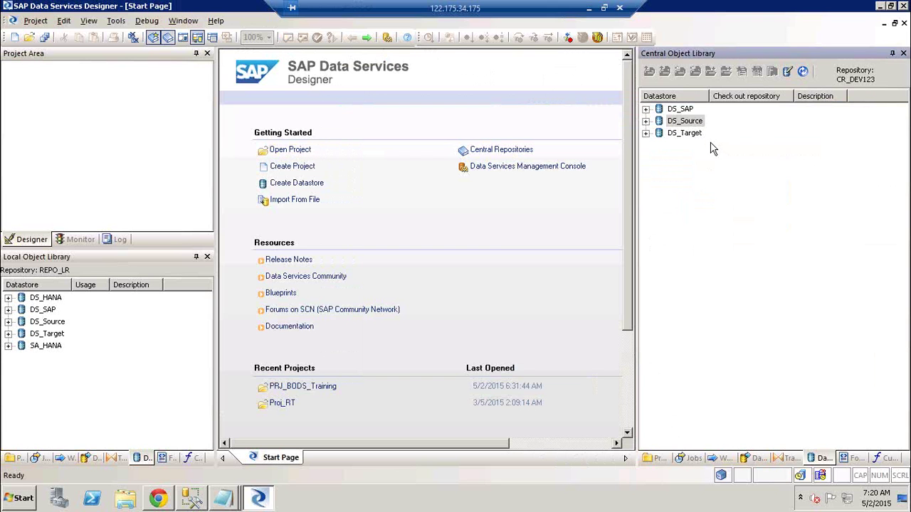
- List central jobs and read Job_Cond_Scr_GV's version comments, including 'Add 1234' and 'Cr12134'
left_click(694, 458)
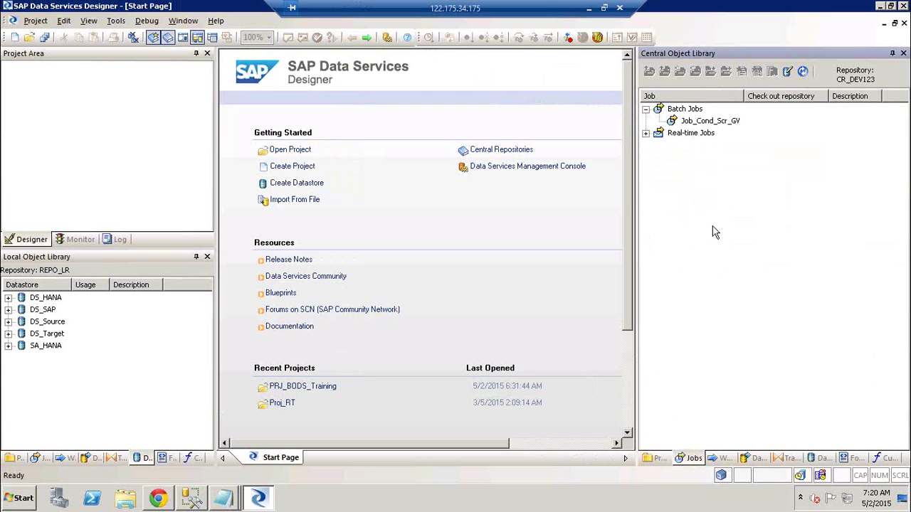
right_click(715, 122)
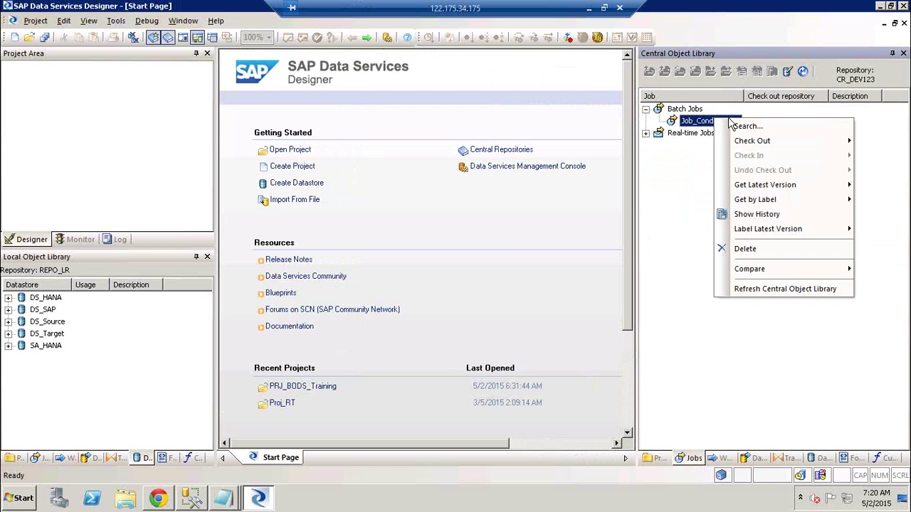
left_click(781, 217)
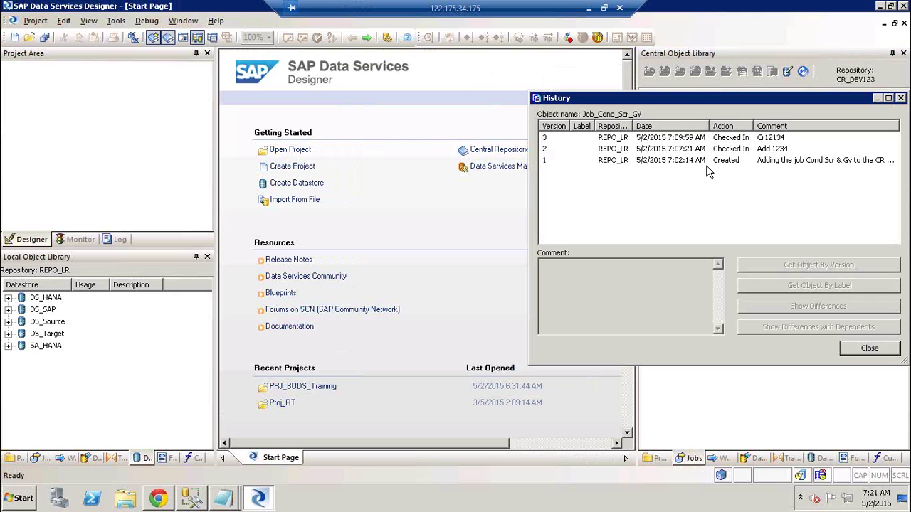
left_click(688, 160)
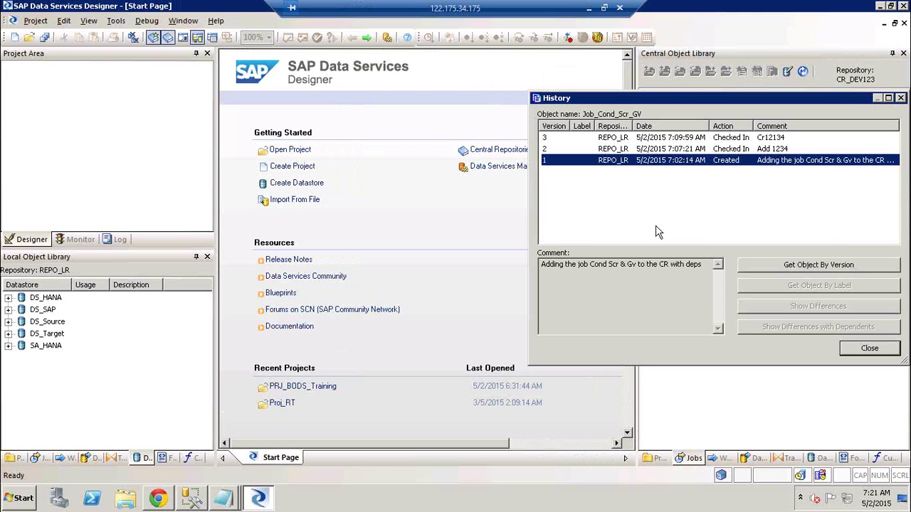
left_click(654, 151)
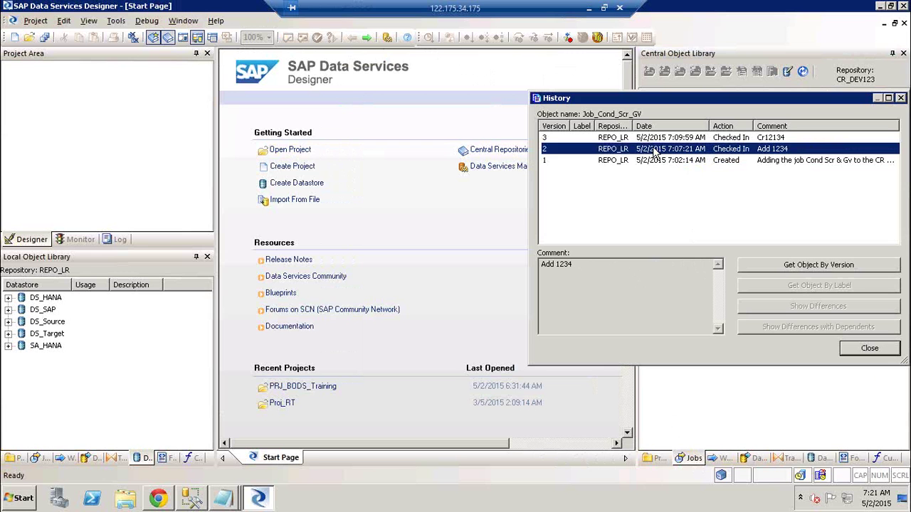
left_click(655, 140)
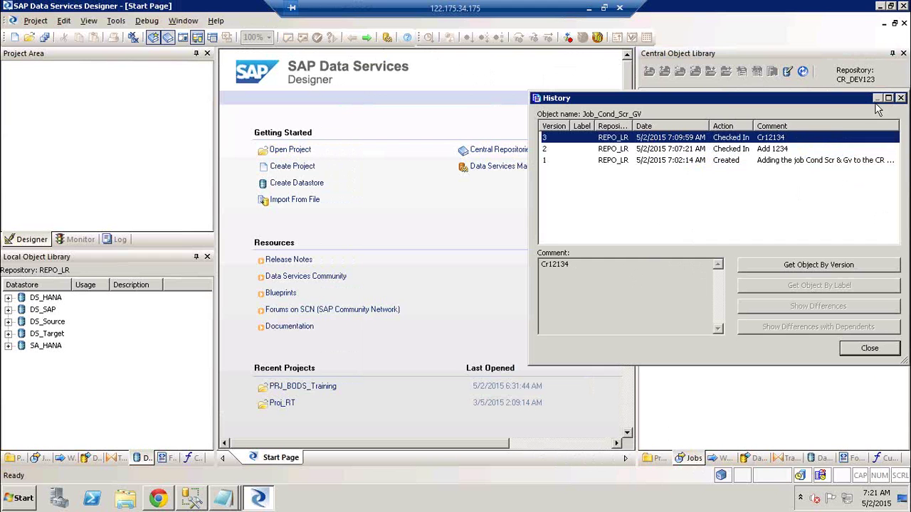
left_click_drag(864, 100, 721, 95)
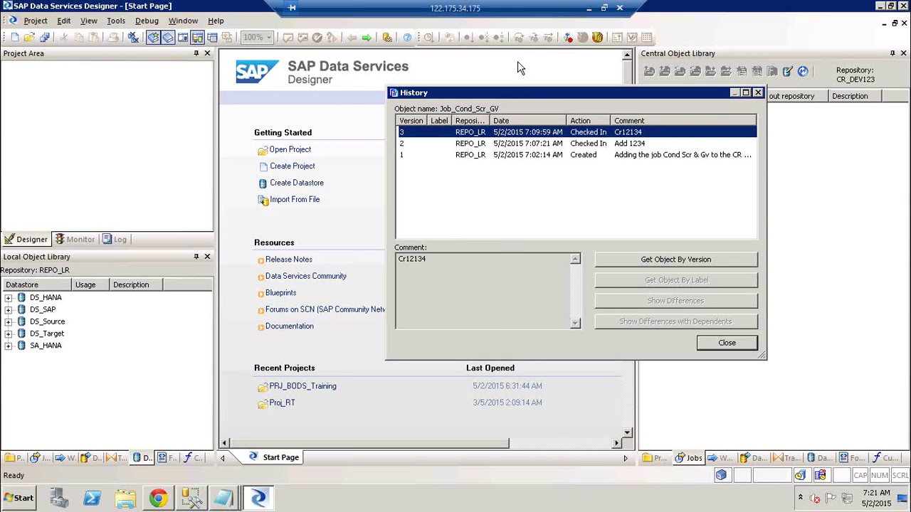
left_click(726, 345)
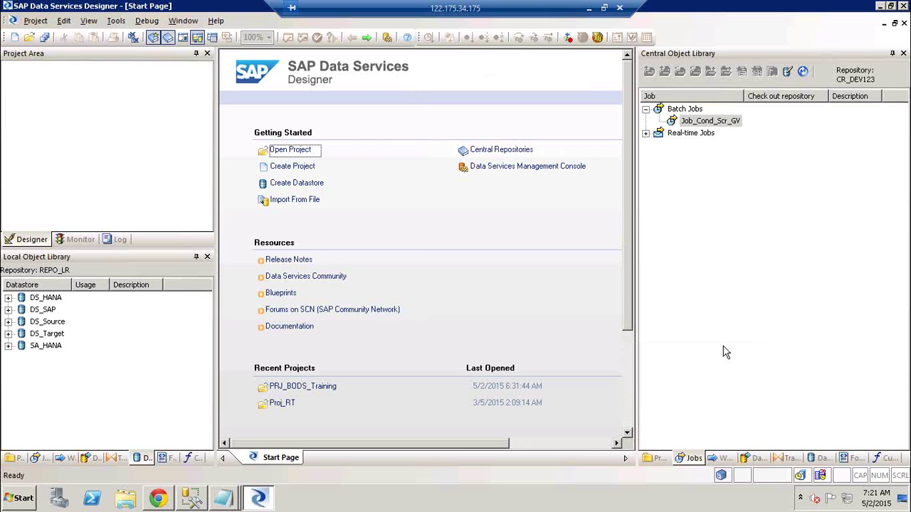
- Recheck Job_Cond_Scr_GV's three version comments, focusing on 'Cr12134', then reselect the job
right_click(714, 127)
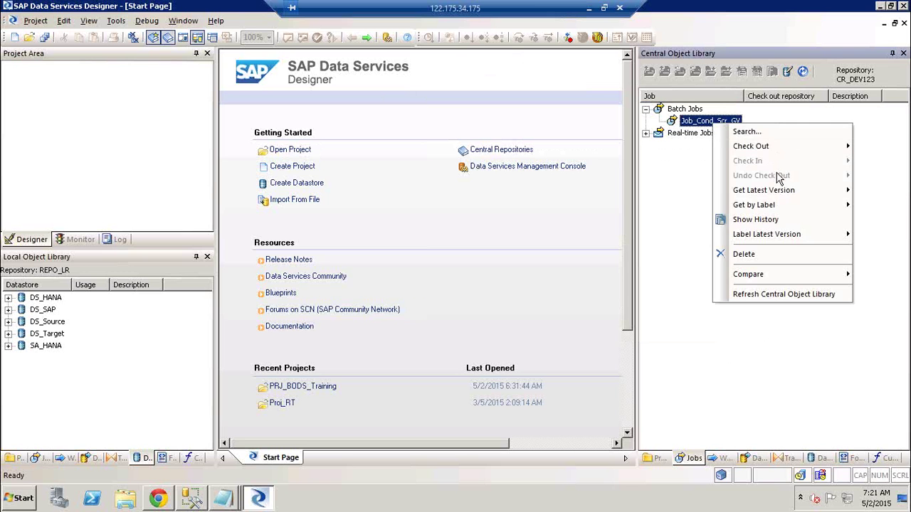
left_click(770, 220)
left_click(702, 163)
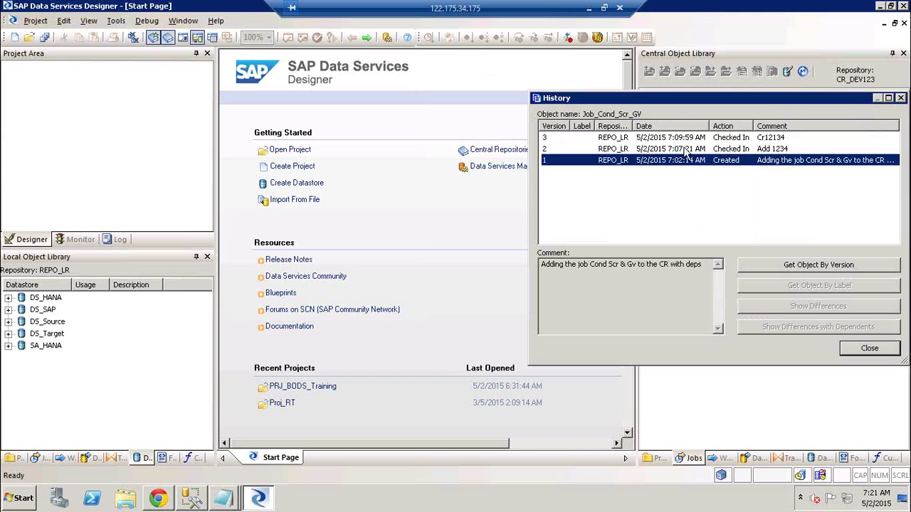
left_click(683, 150)
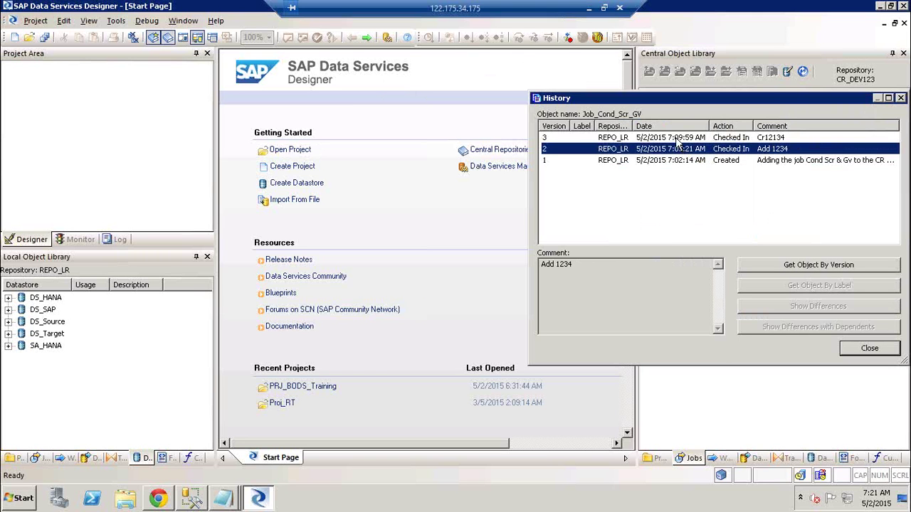
left_click(677, 140)
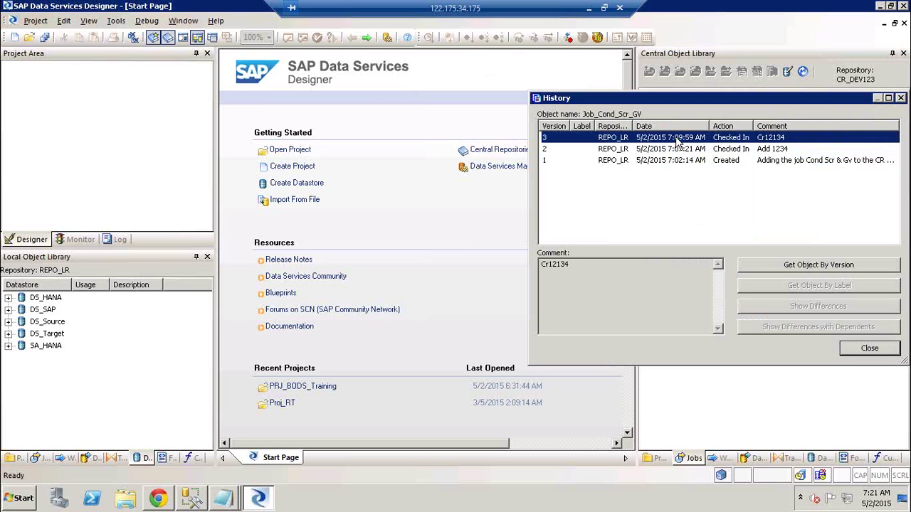
left_click(659, 279)
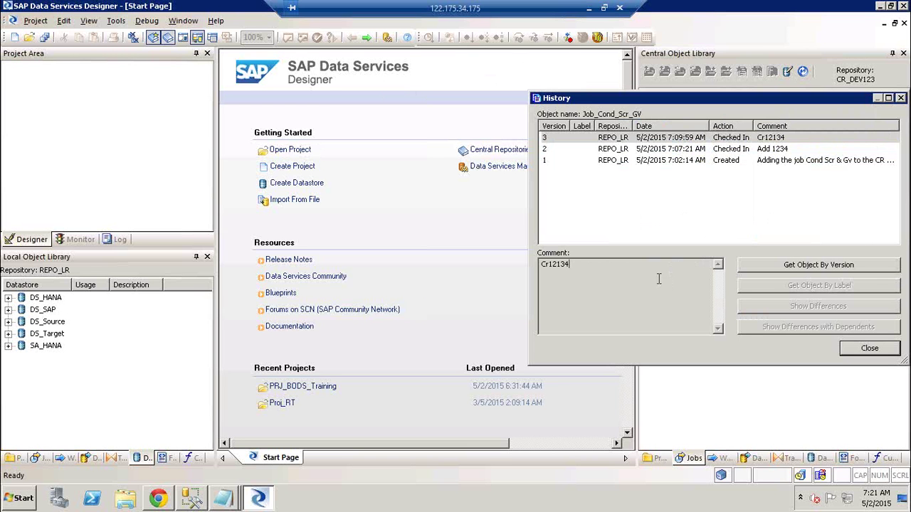
left_click(871, 352)
left_click(701, 122)
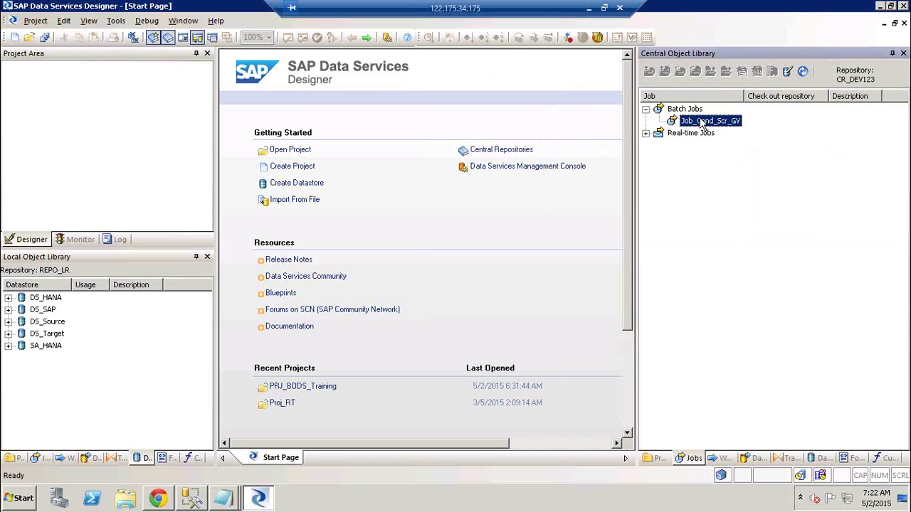
- Delete Job_Cond_Scr_GV from the CR_DEV123 central repository and confirm the deletion
right_click(702, 123)
mouse_move(770, 231)
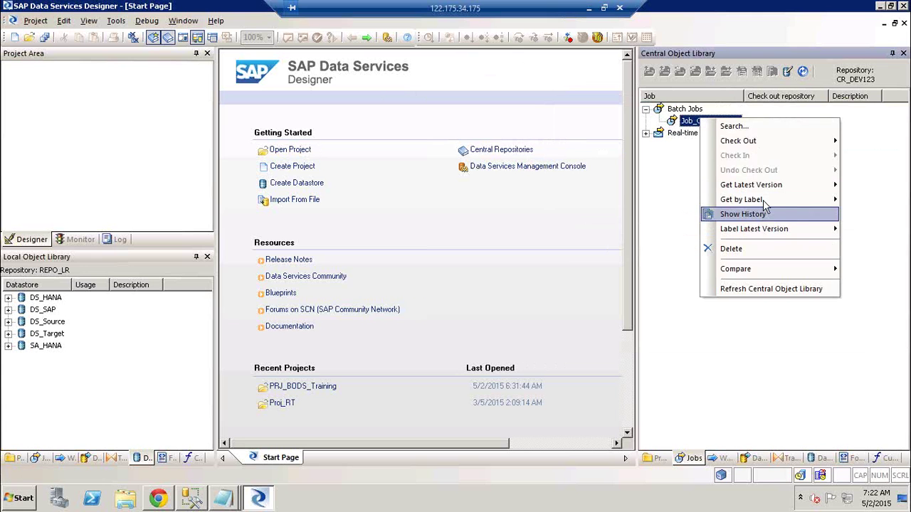
mouse_move(765, 204)
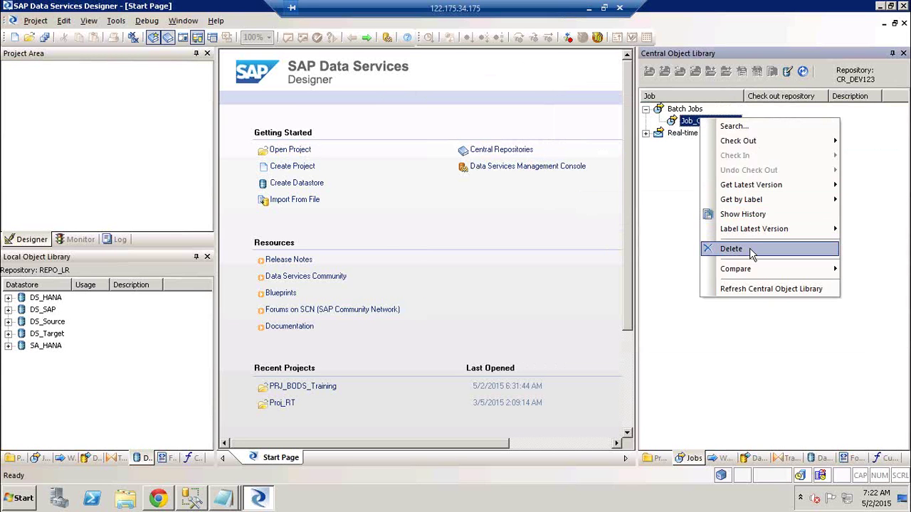
left_click(747, 249)
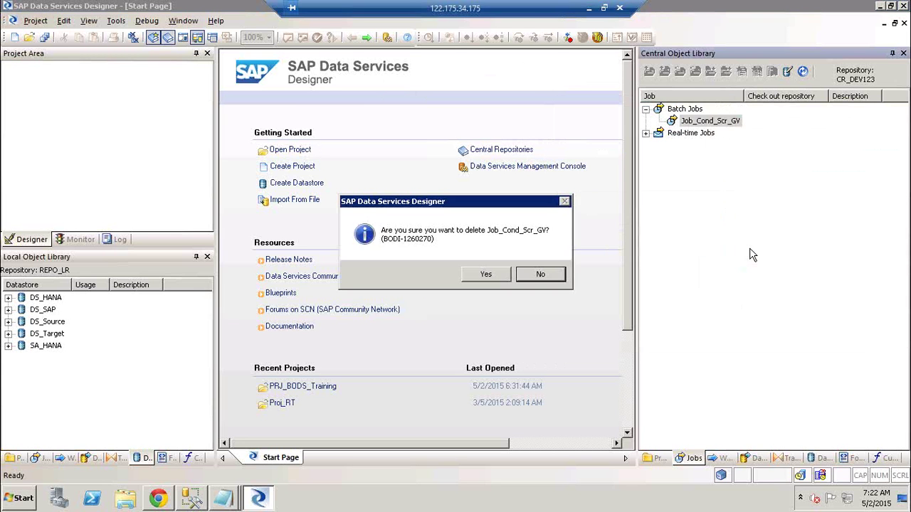
left_click(484, 277)
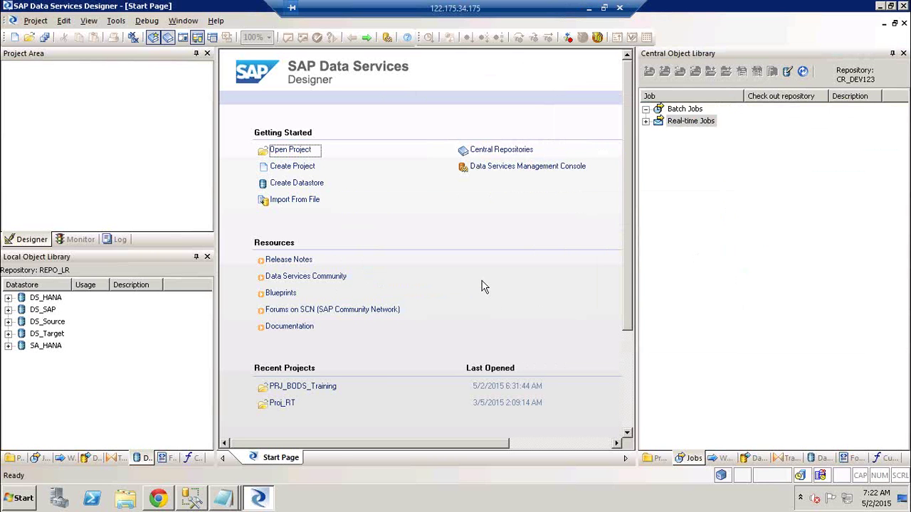
left_click(36, 459)
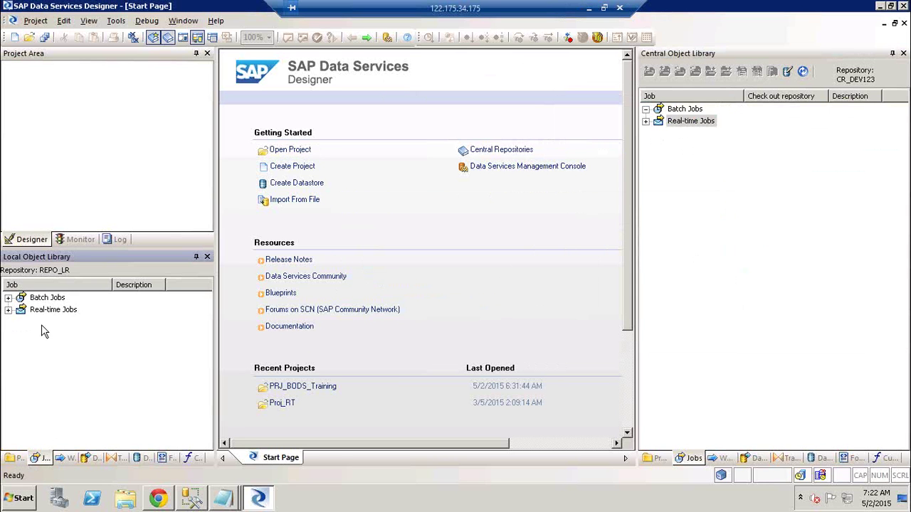
- Add the local Job_Cond_Scr_GV and its dependents to central with comment 'qwer'
left_click(8, 298)
left_click(76, 346)
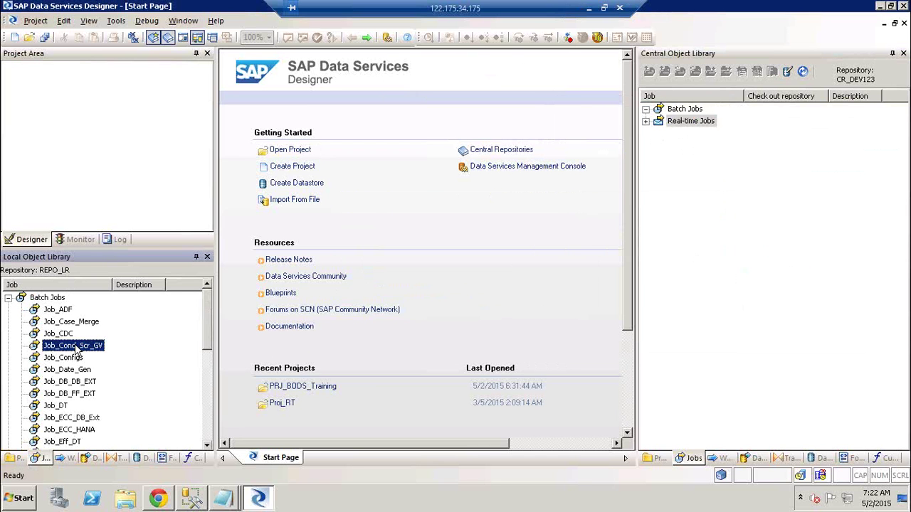
right_click(75, 347)
mouse_move(152, 208)
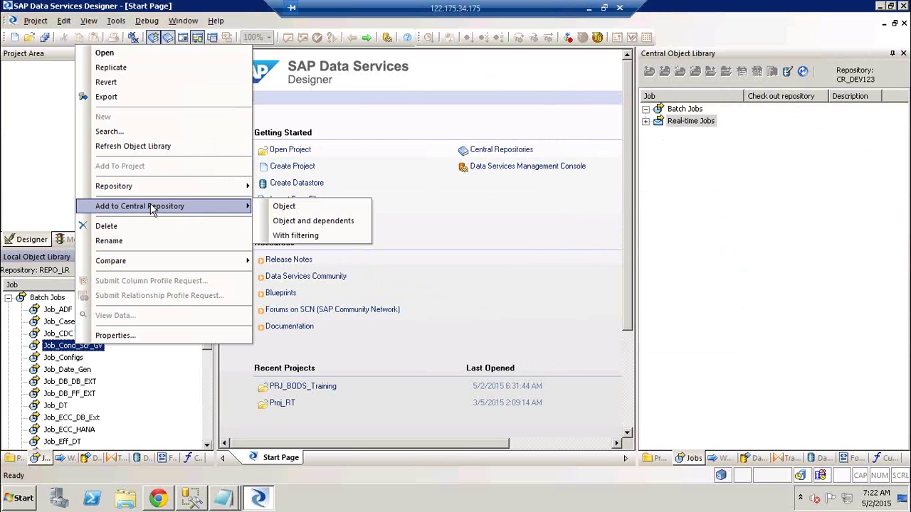
left_click(336, 221)
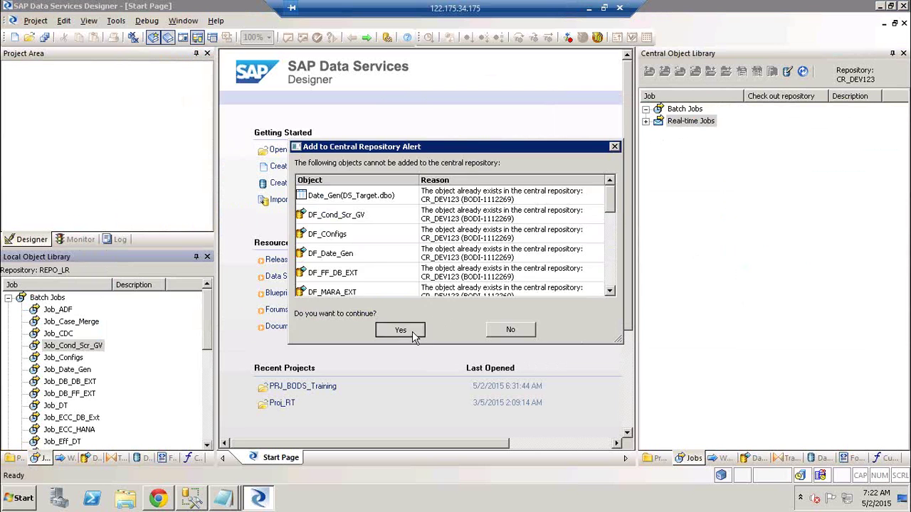
left_click(412, 335)
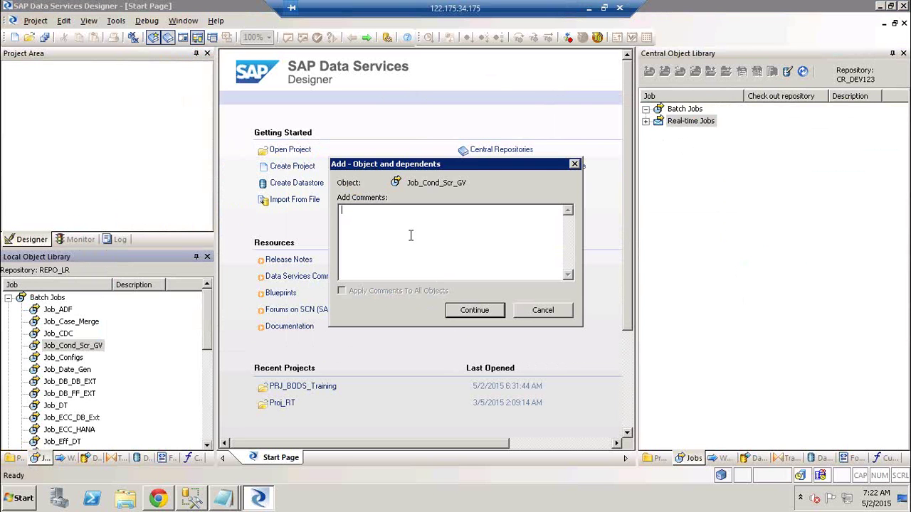
type("qwer")
left_click(479, 310)
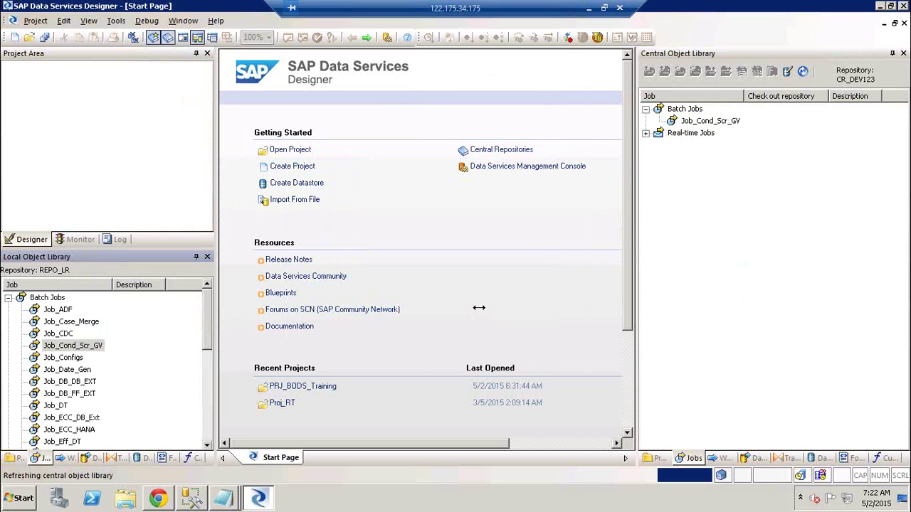
left_click(769, 198)
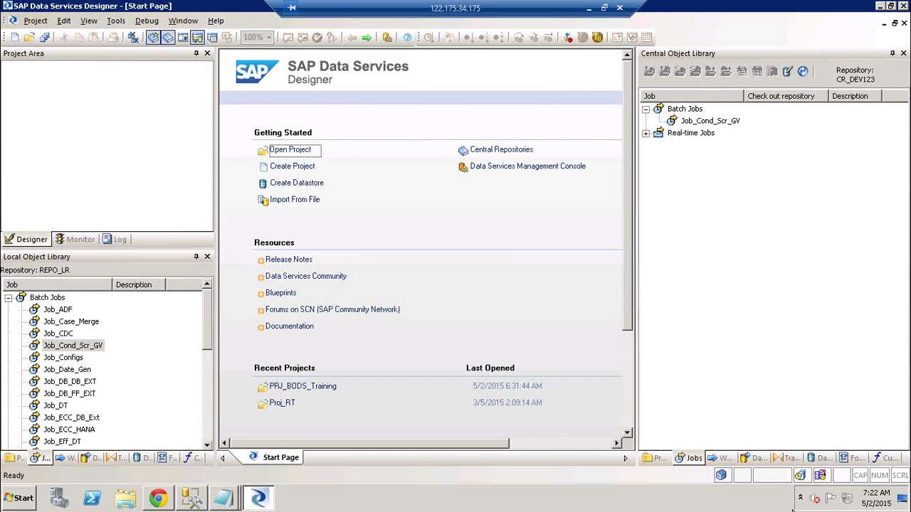
- Try deleting DS_Target from the central datastores and dismiss the child-objects error
left_click(820, 459)
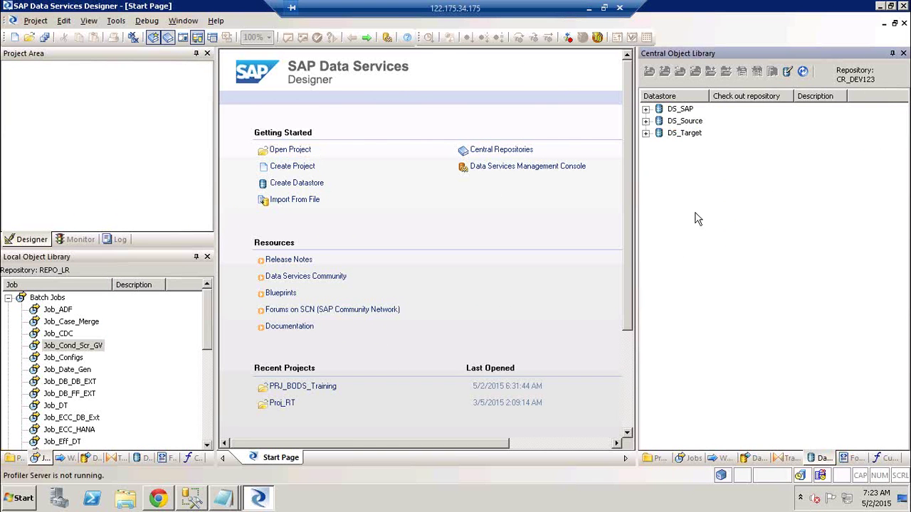
right_click(682, 135)
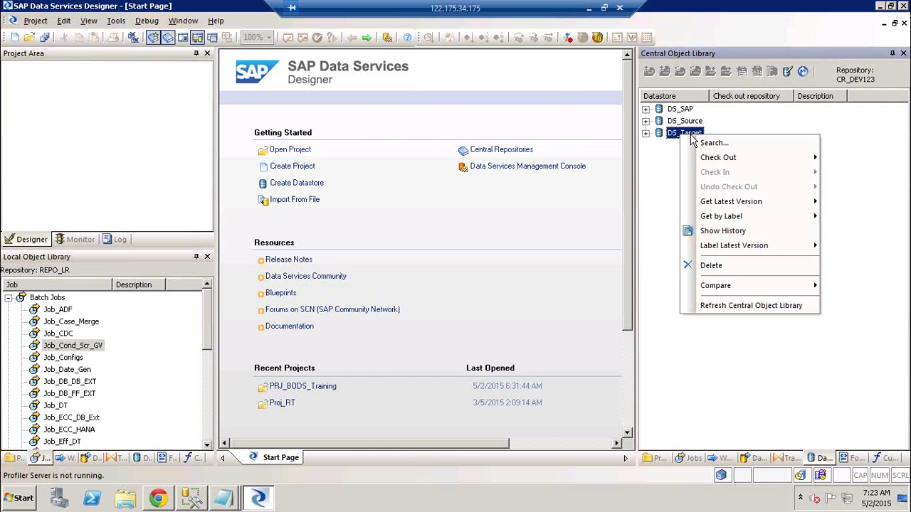
left_click(732, 265)
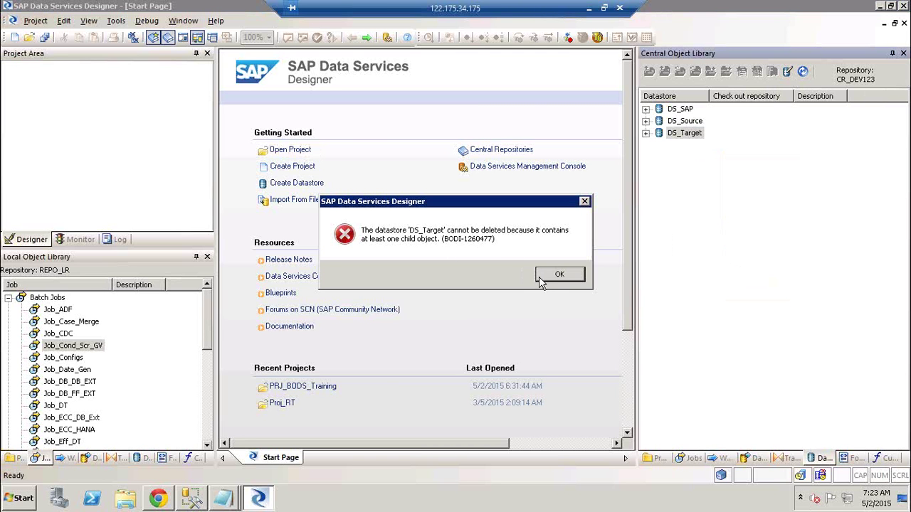
left_click(559, 275)
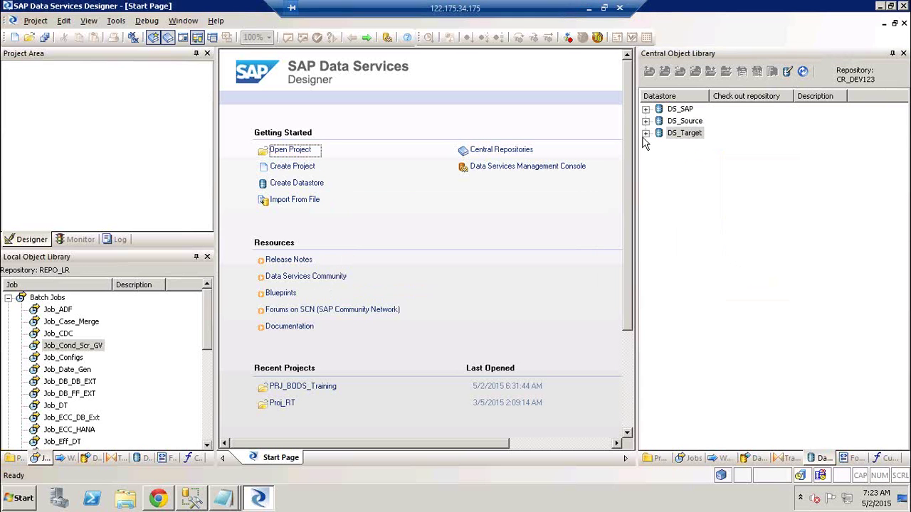
- Expand DS_Target and its template tables to inspect contents, then collapse them
left_click(646, 133)
left_click(660, 170)
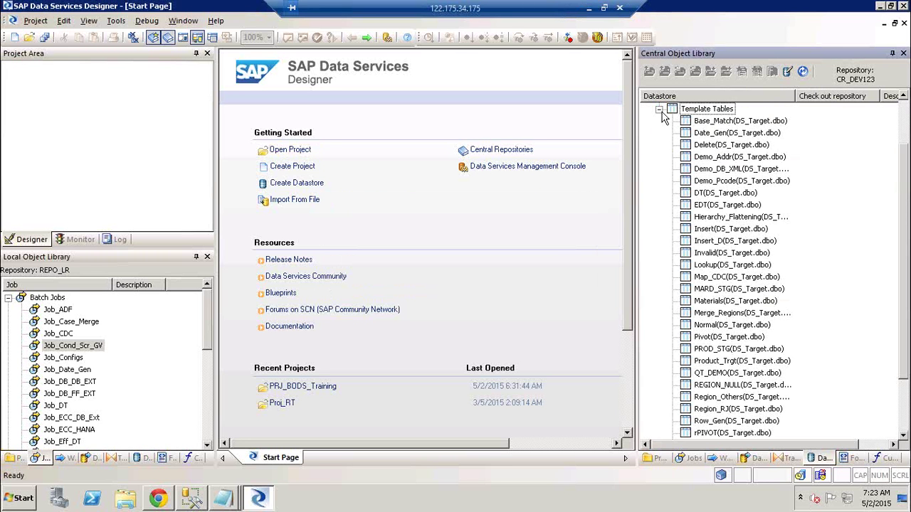
left_click(660, 109)
left_click(646, 133)
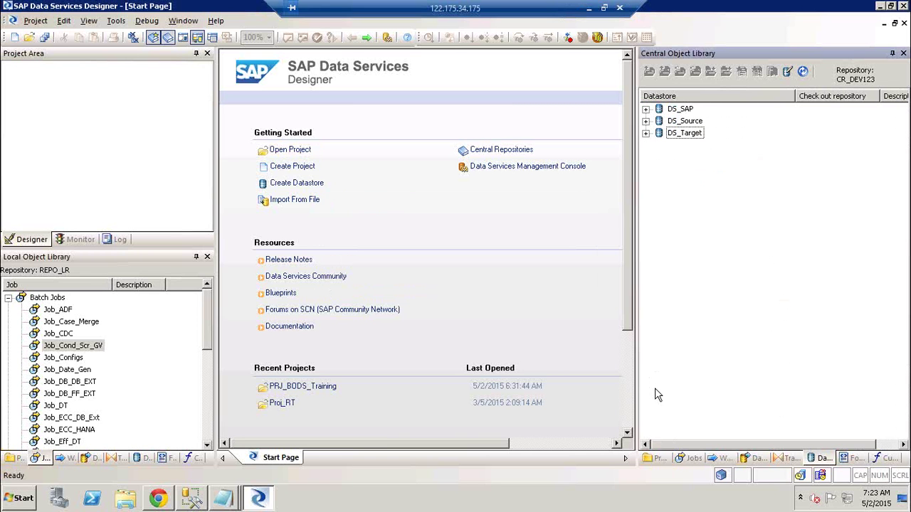
- Look at DS_Target's Compare options, then return to the central Jobs list
right_click(684, 133)
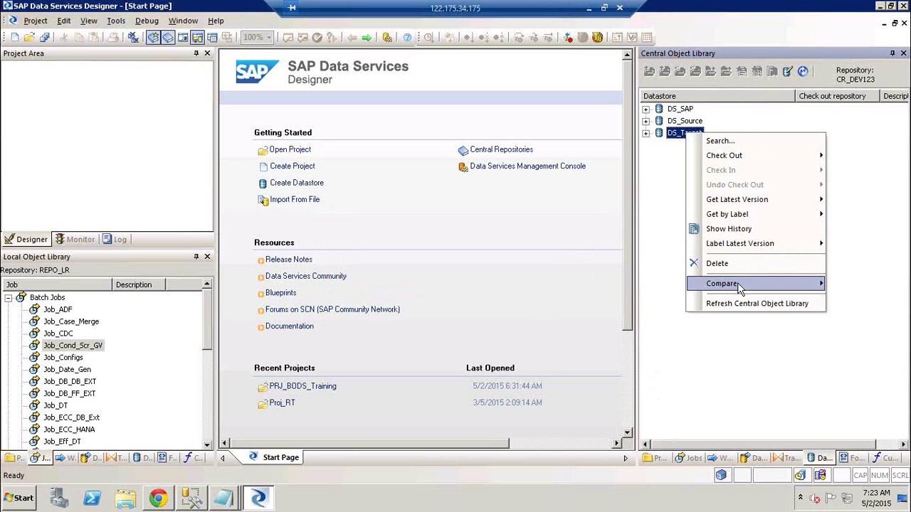
mouse_move(740, 290)
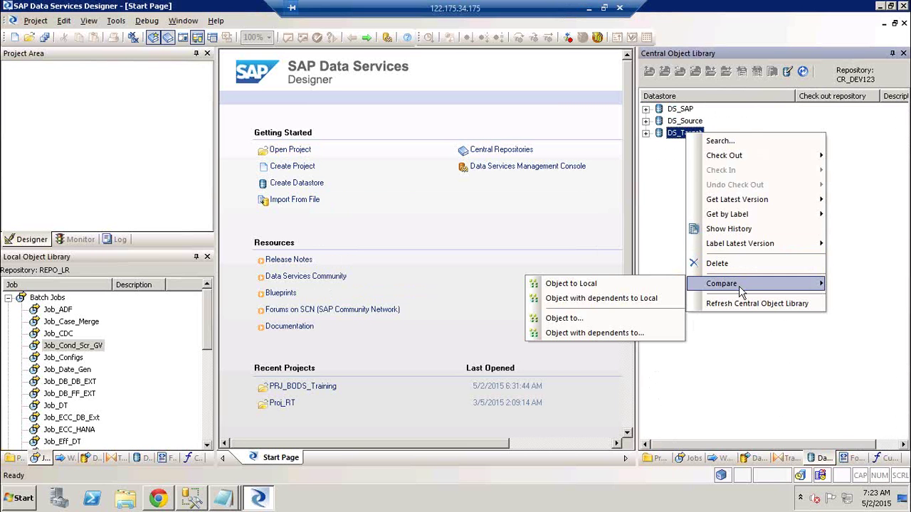
left_click(681, 458)
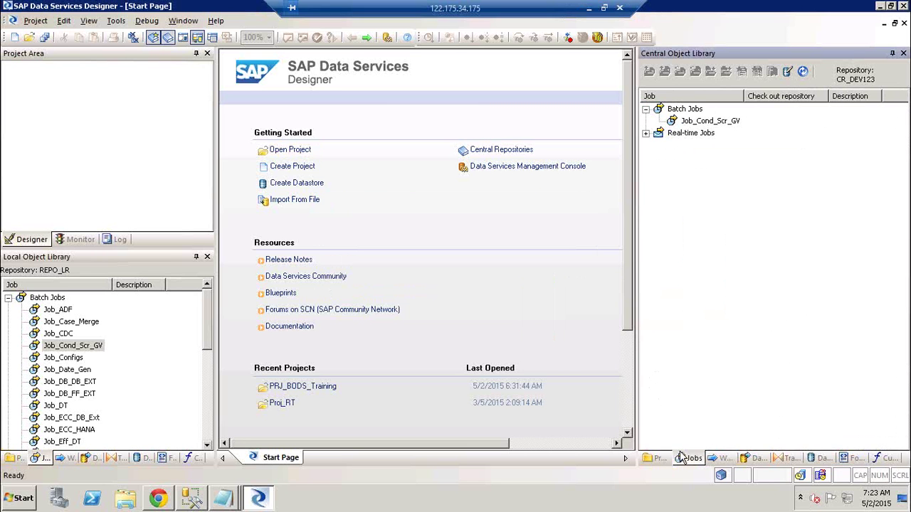
- Delete DF_Cond_Scr_GV and DF_COnfigs from Cond_MARC's Then branch and save the job
left_click(702, 115)
left_click(708, 122)
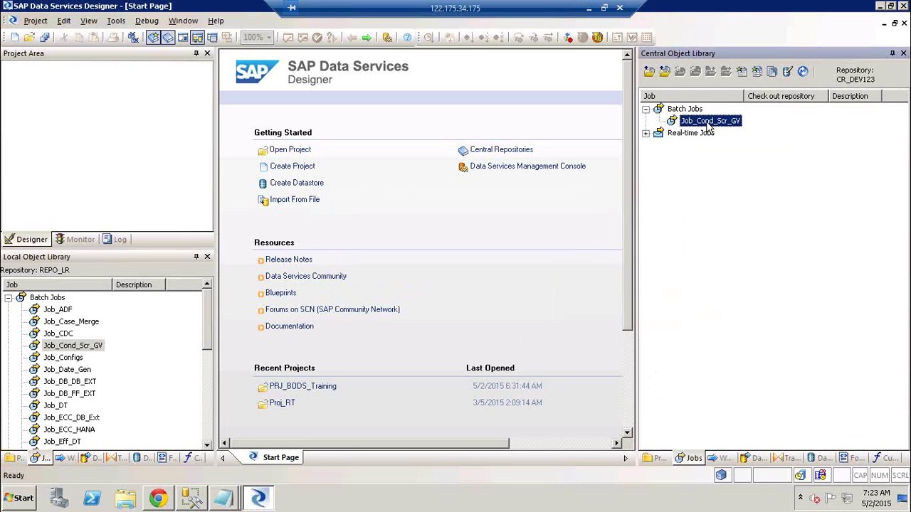
double_click(79, 346)
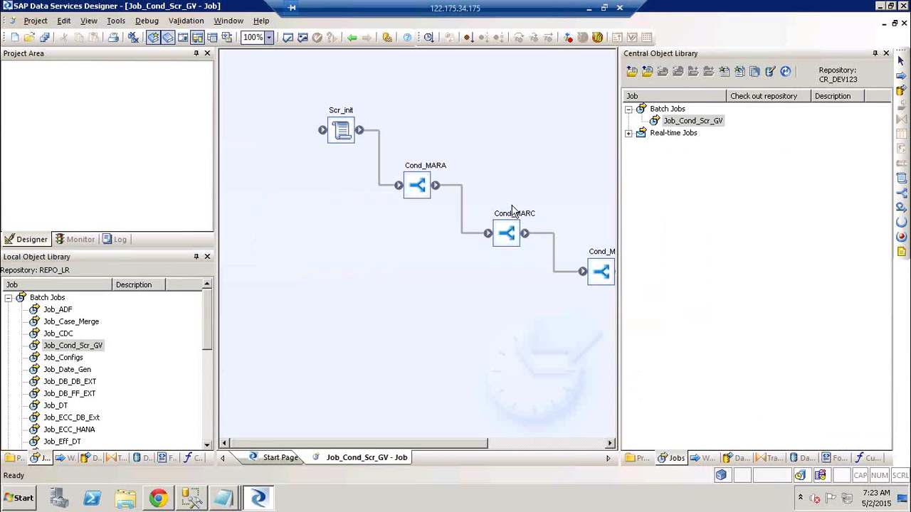
double_click(514, 221)
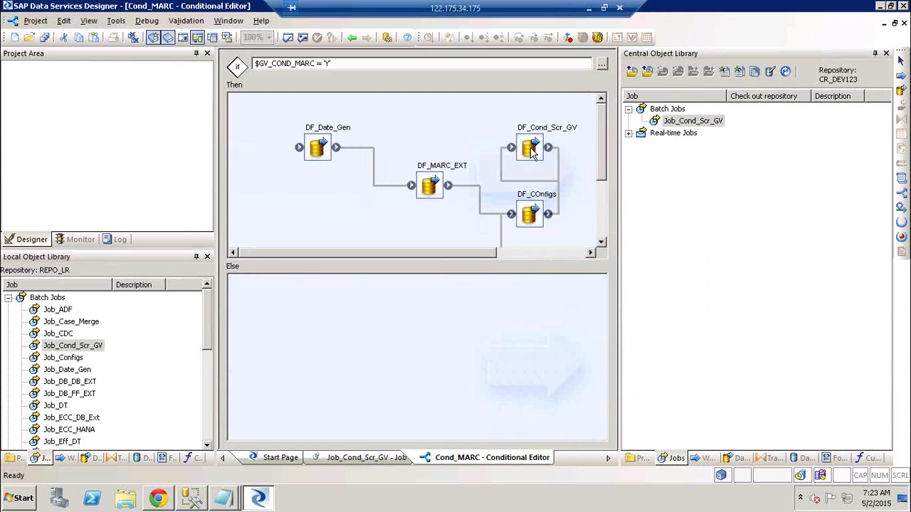
left_click(539, 216, "ctrl")
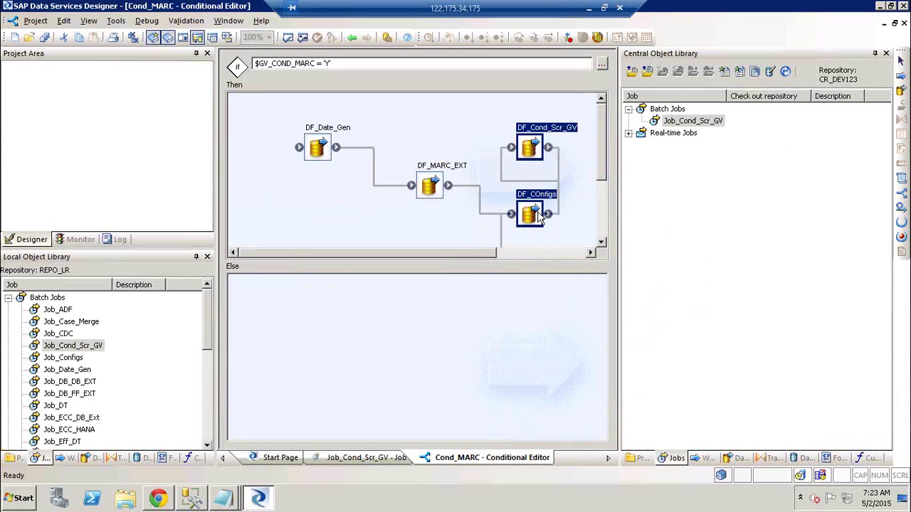
key("Delete")
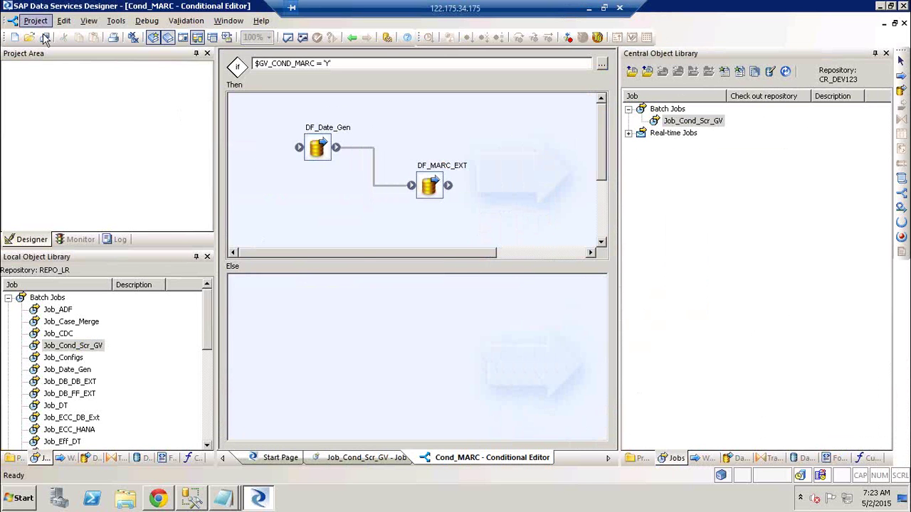
left_click(45, 37)
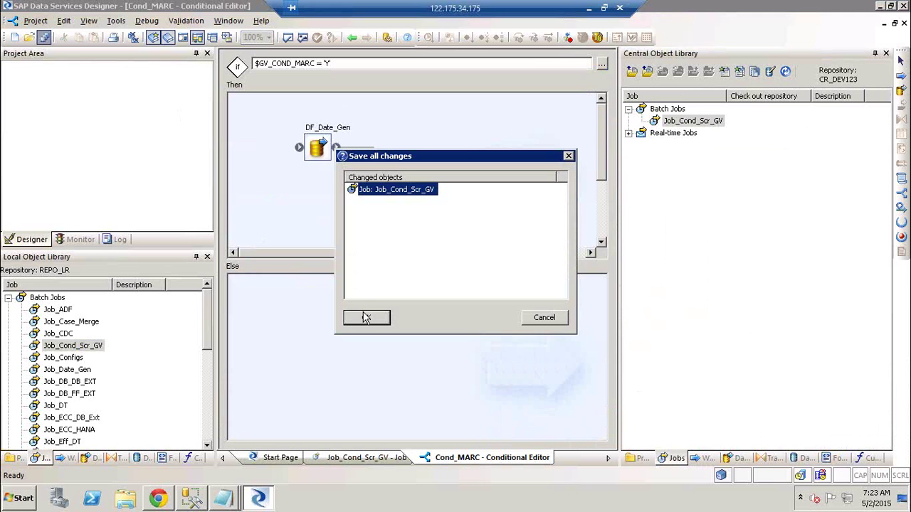
left_click(365, 317)
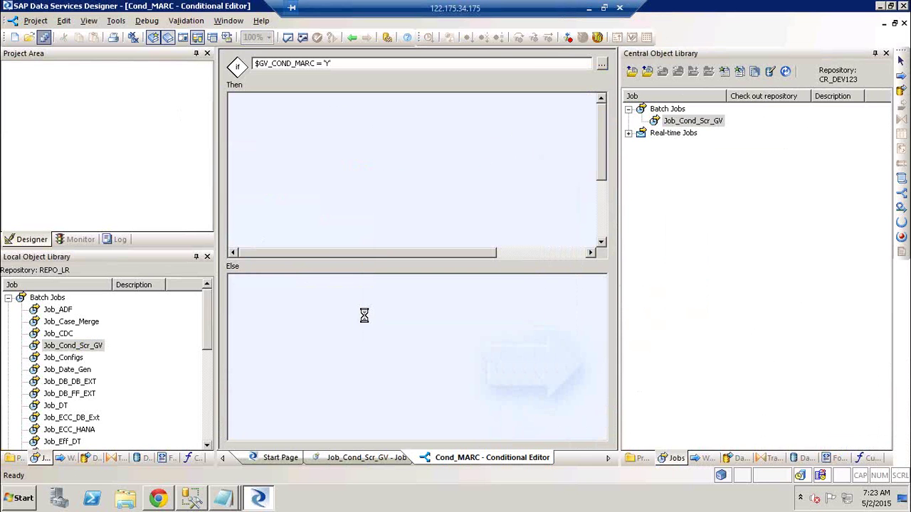
- Compare the central Job_Cond_Scr_GV with dependents against the local version
right_click(687, 125)
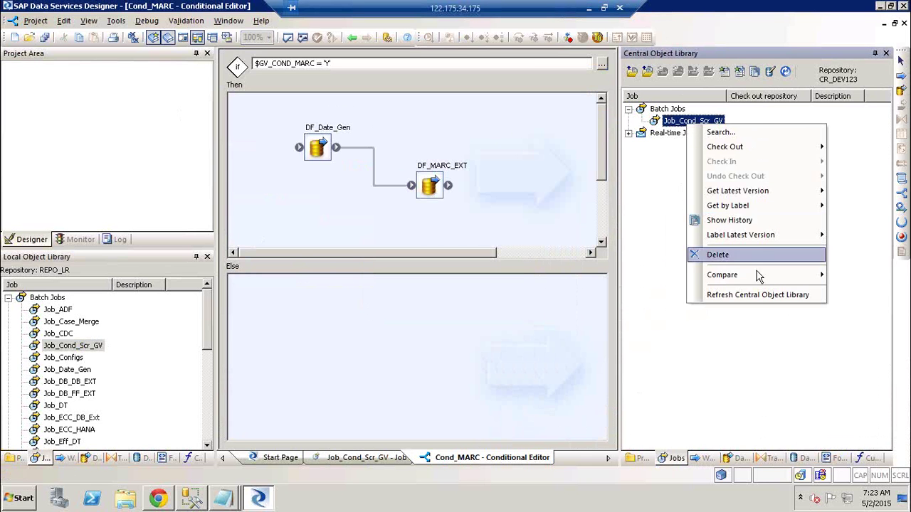
mouse_move(758, 276)
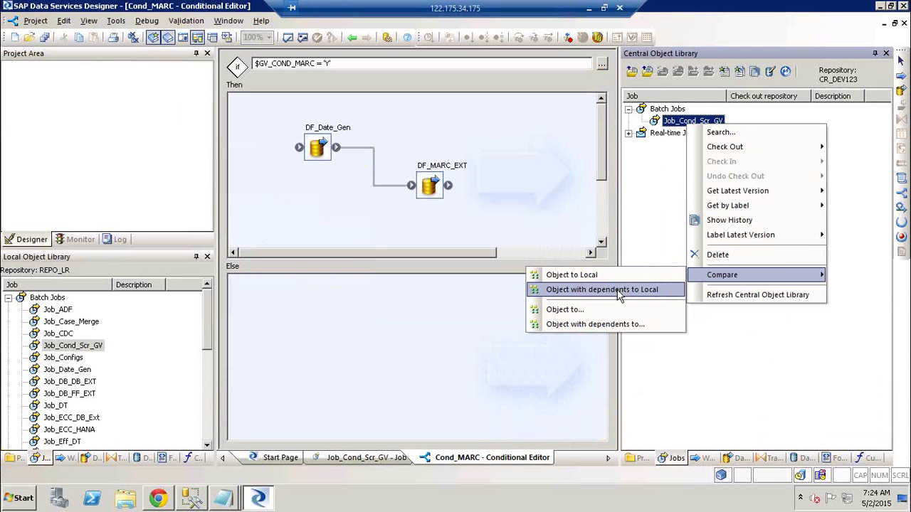
left_click(618, 292)
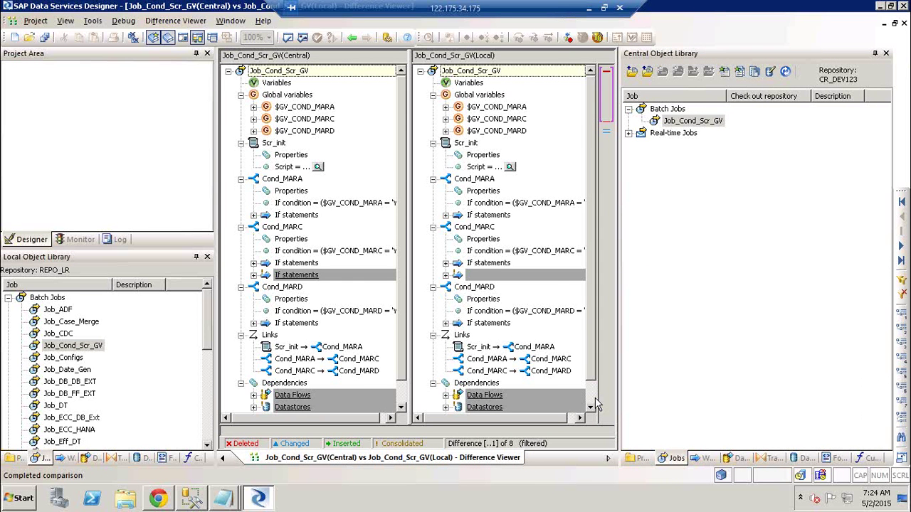
- Expand the Data Flows differences and step through differences 3, 6 and 8 of 8
scroll(597, 405, "down", 1)
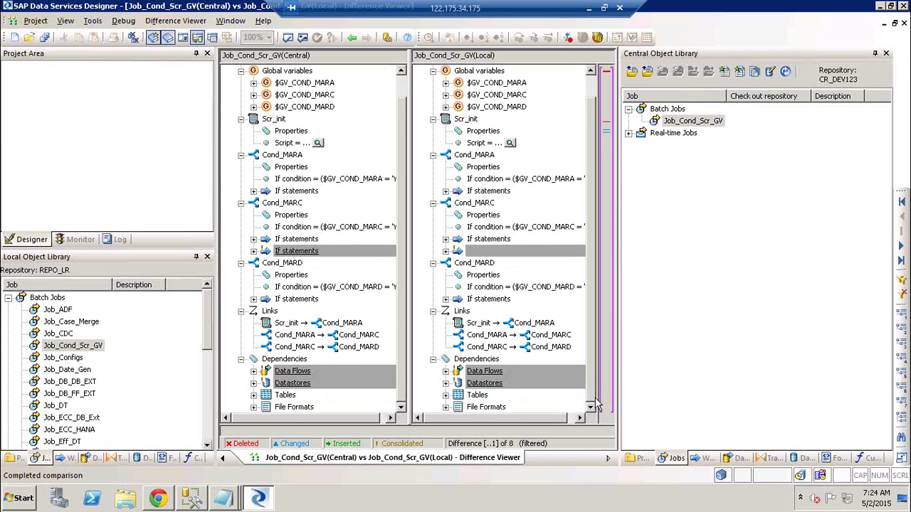
left_click(446, 371)
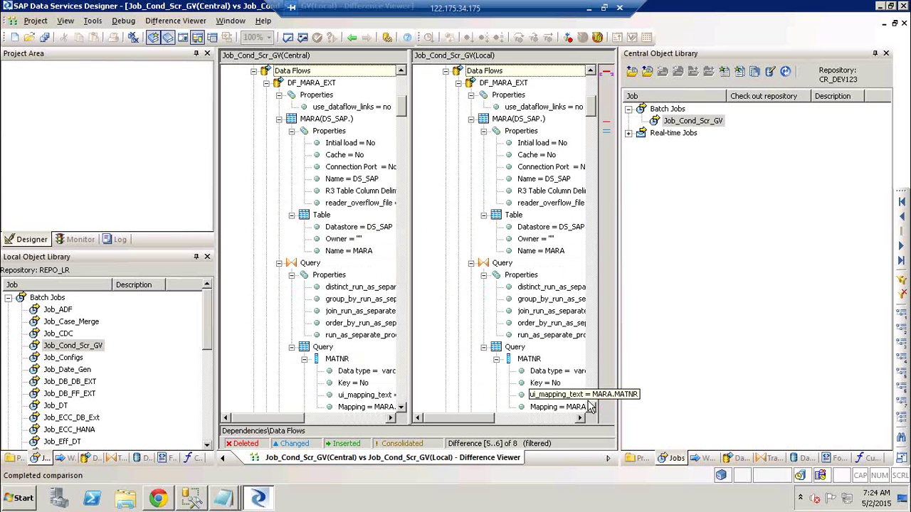
scroll(541, 321, "down", 10)
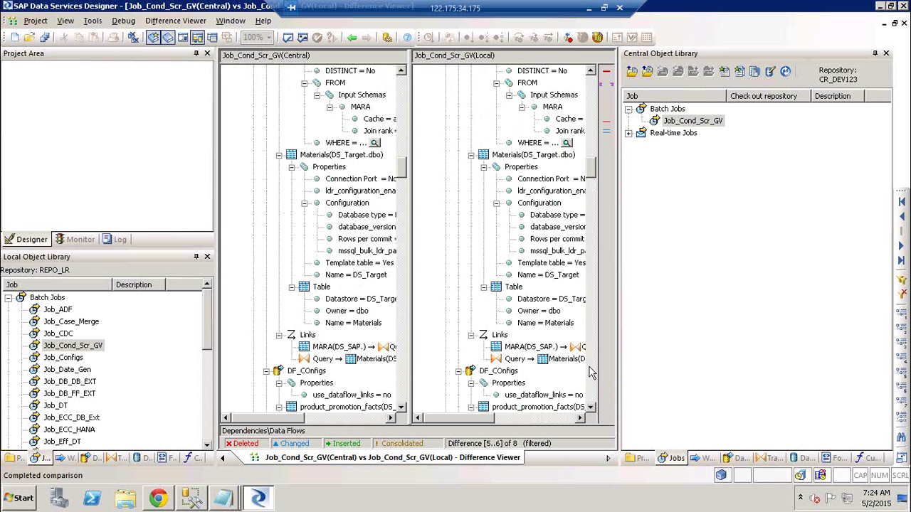
scroll(588, 372, "down", 10)
scroll(588, 372, "down", 20)
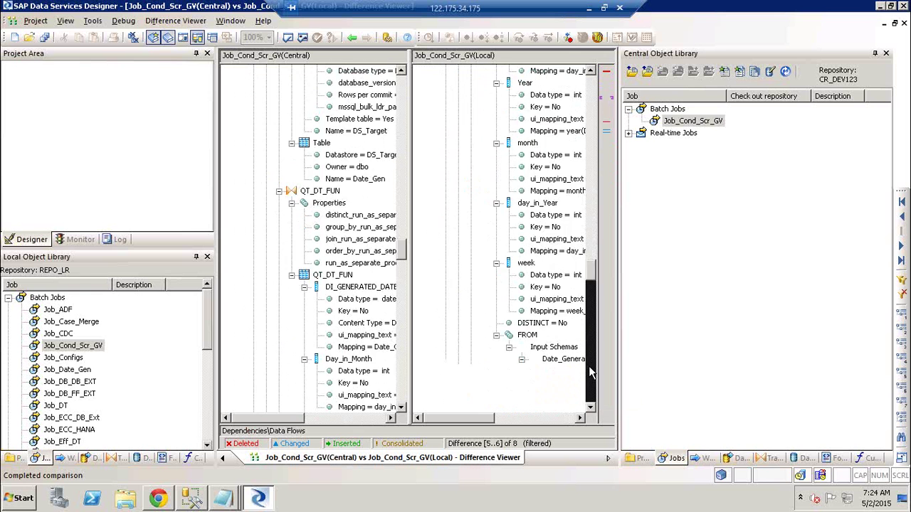
scroll(588, 371, "down", 15)
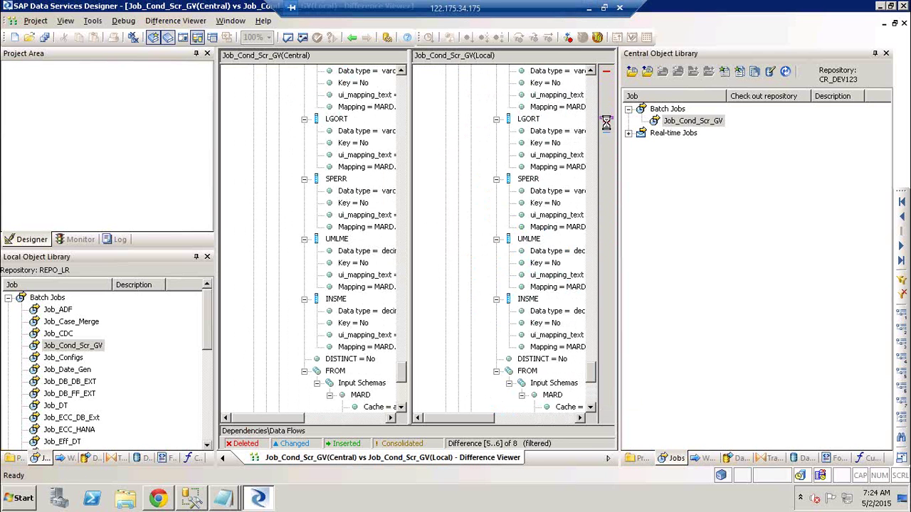
left_click(607, 125)
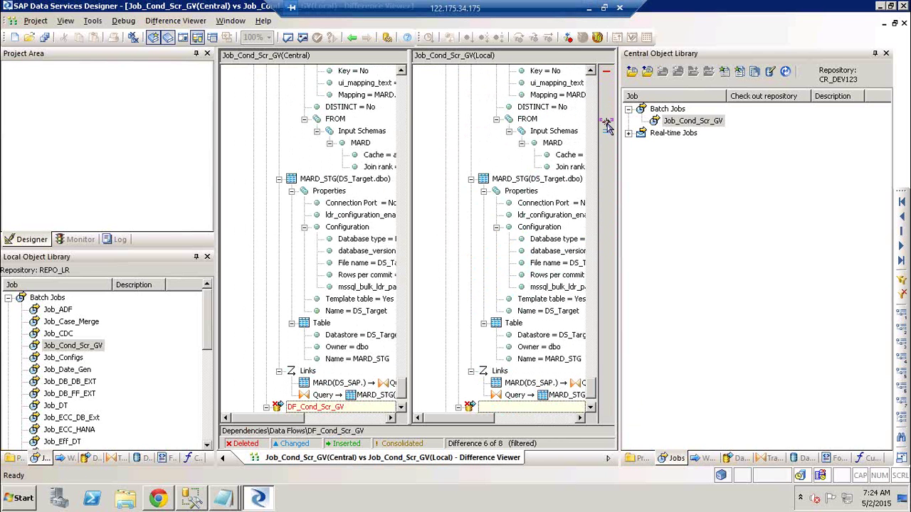
left_click(608, 75)
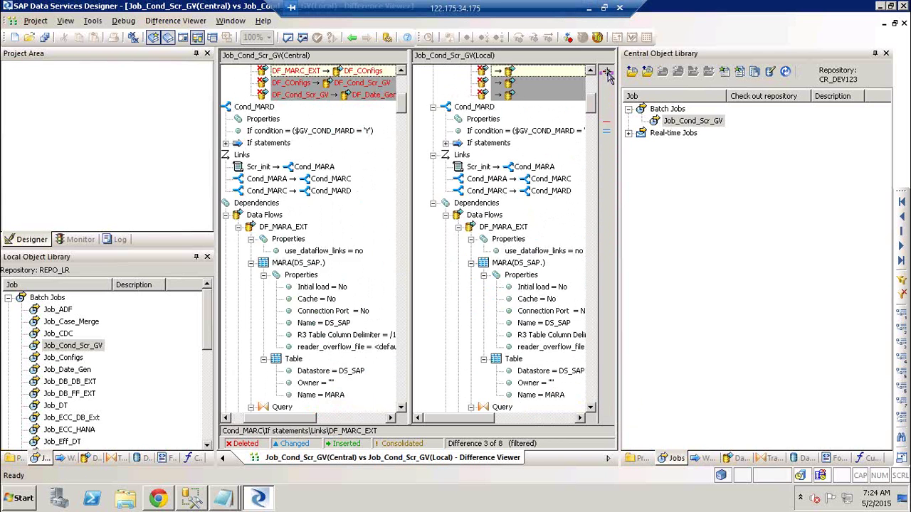
left_click(609, 126)
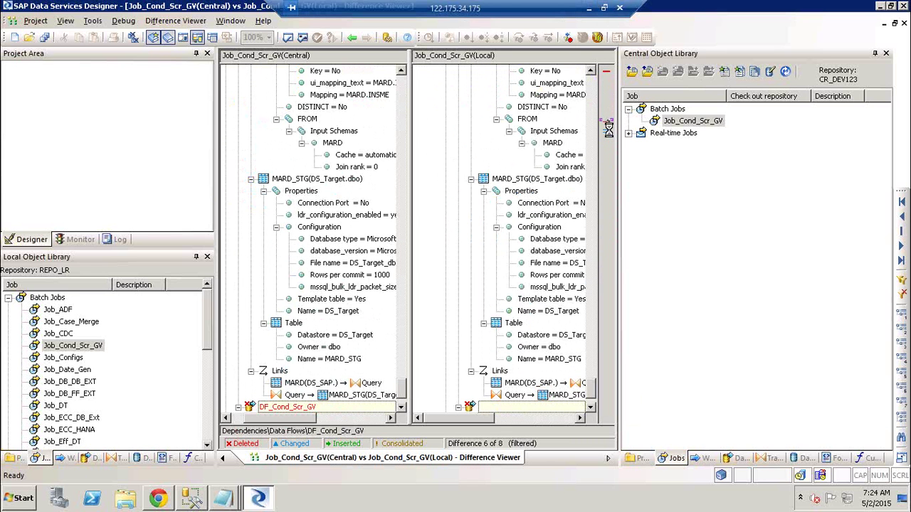
left_click(609, 130)
left_click(609, 139)
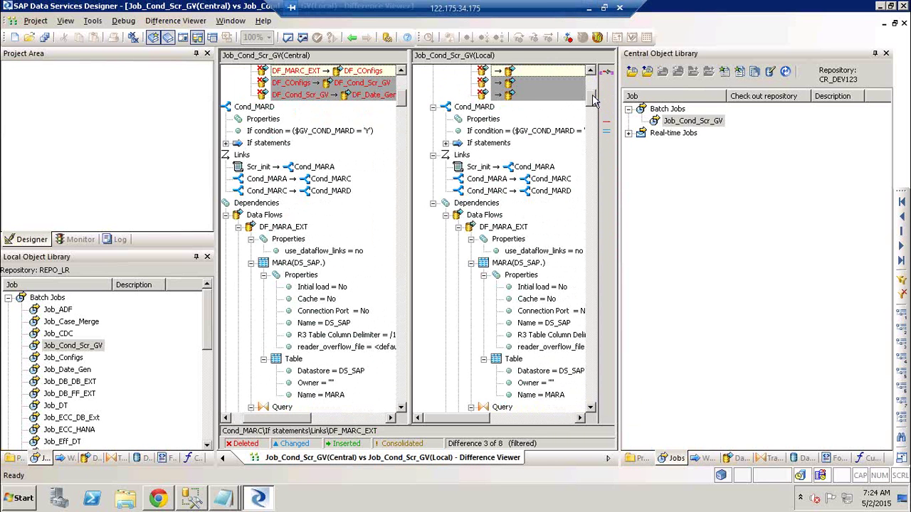
left_click_drag(594, 102, 594, 77)
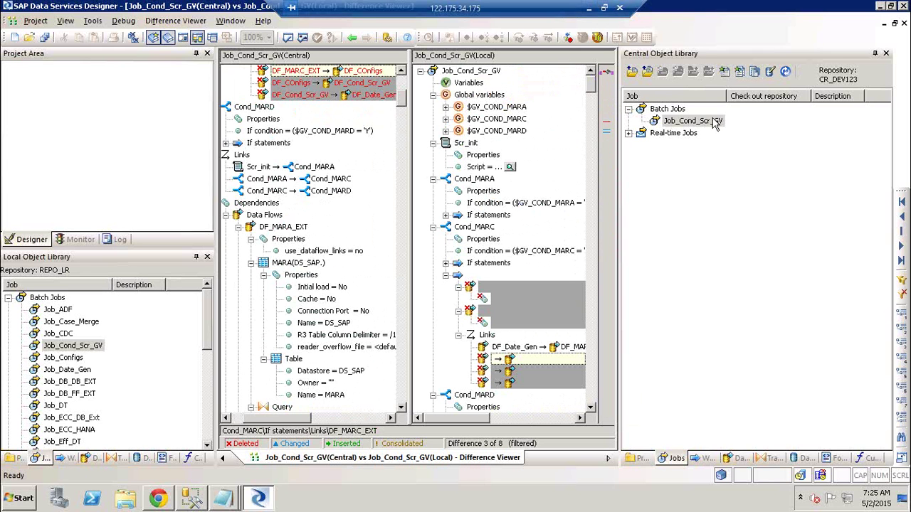
- Refresh the Central Object Library, then minimize the remote desktop to show Excel Book1
right_click(716, 124)
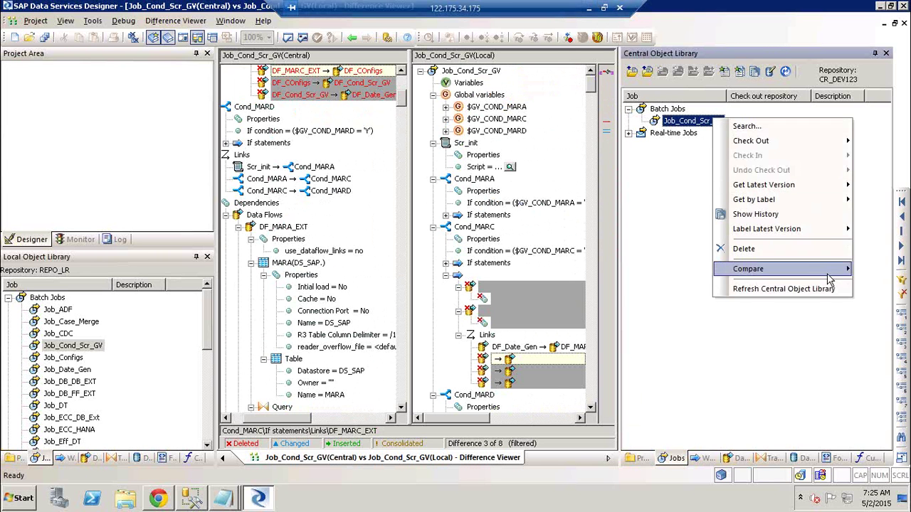
mouse_move(829, 276)
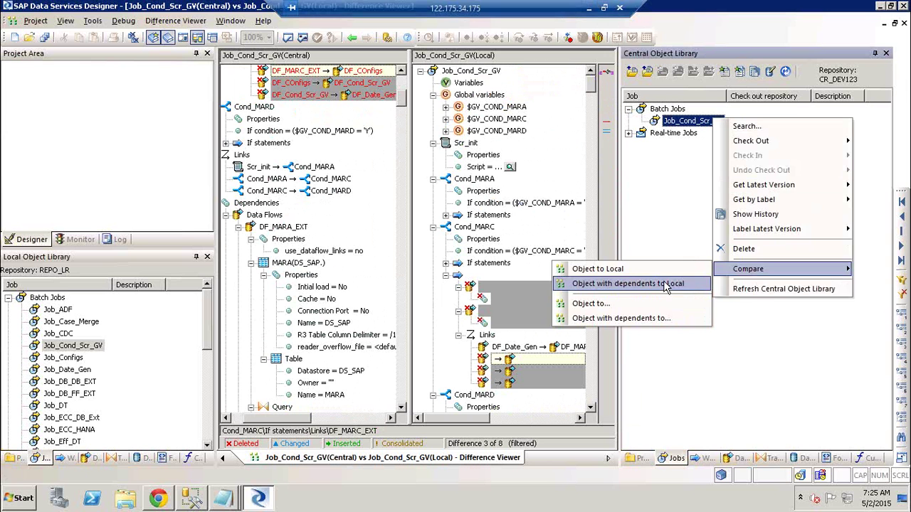
left_click(781, 295)
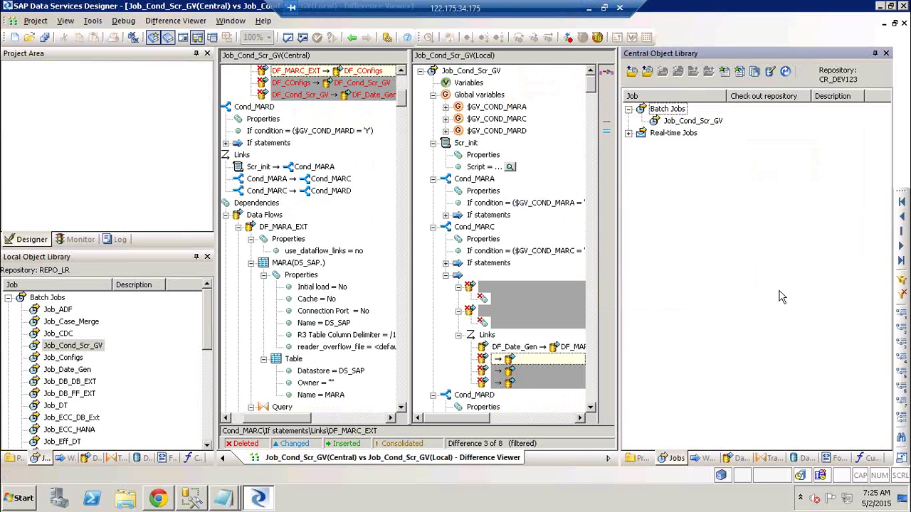
left_click(589, 8)
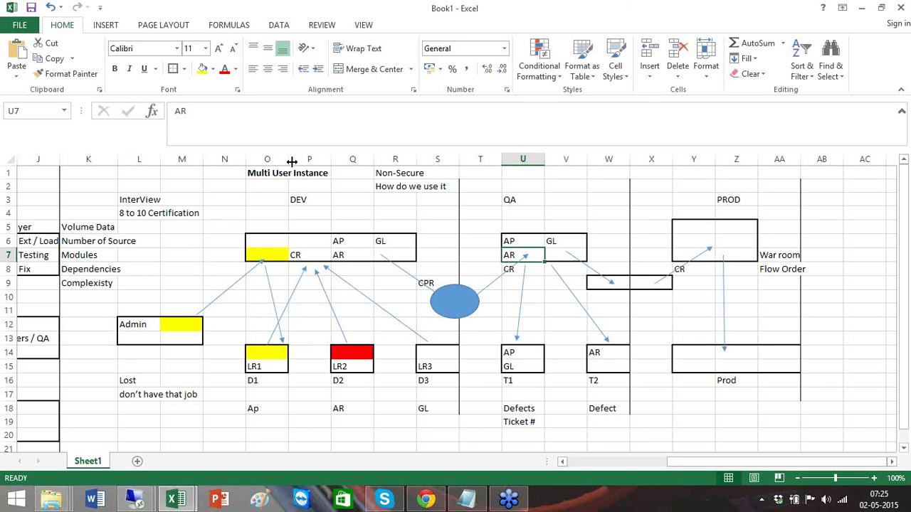
- Explain the diagram's certification, complexity and DEV CR cells, then return to the SAP session
left_click(212, 212)
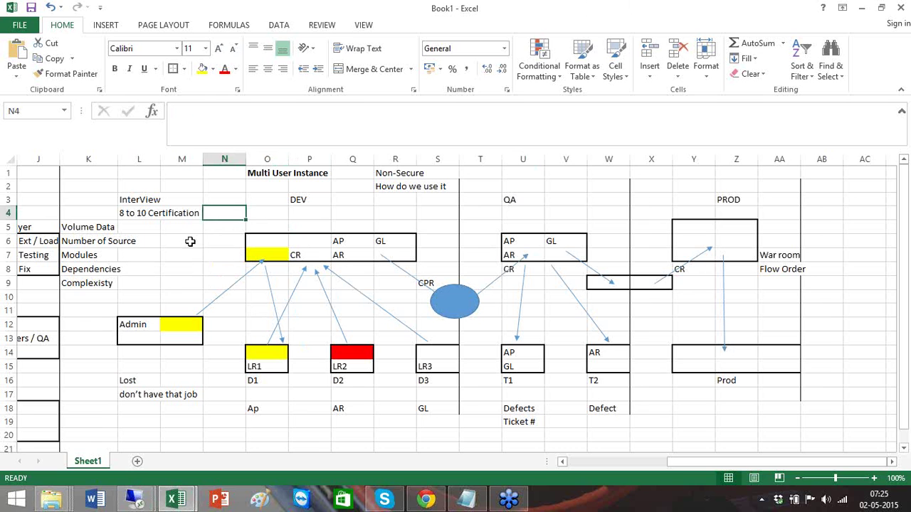
left_click(164, 280)
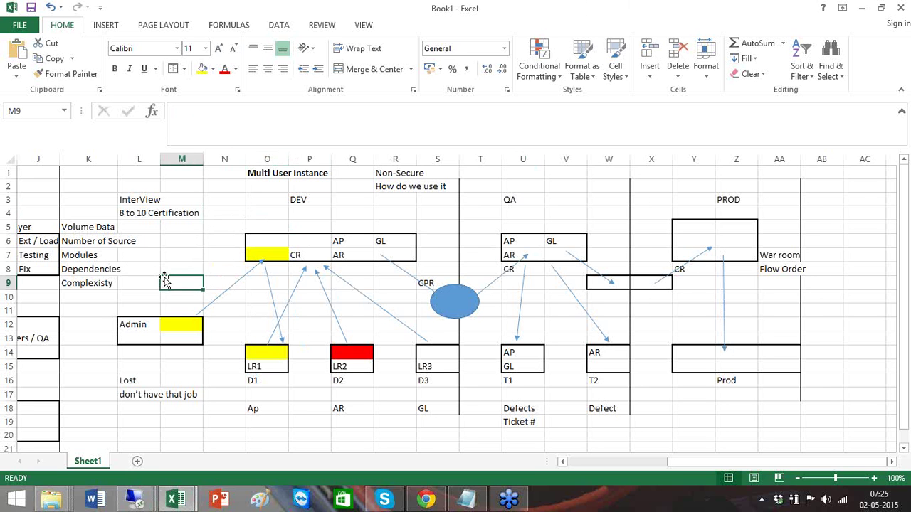
left_click(267, 260)
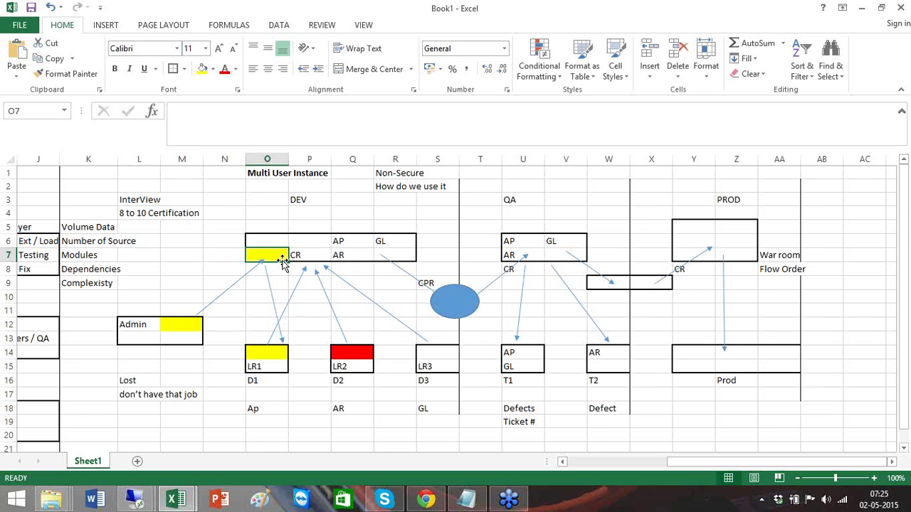
left_click(215, 218)
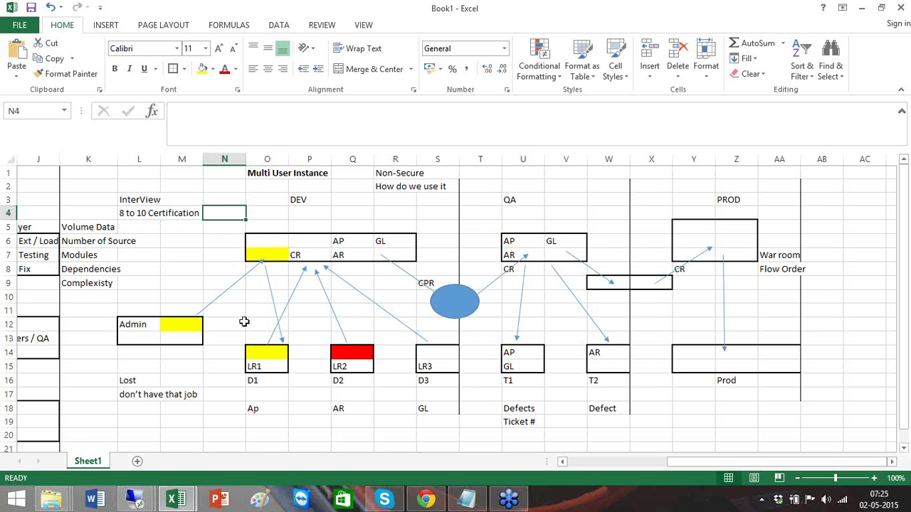
left_click(135, 498)
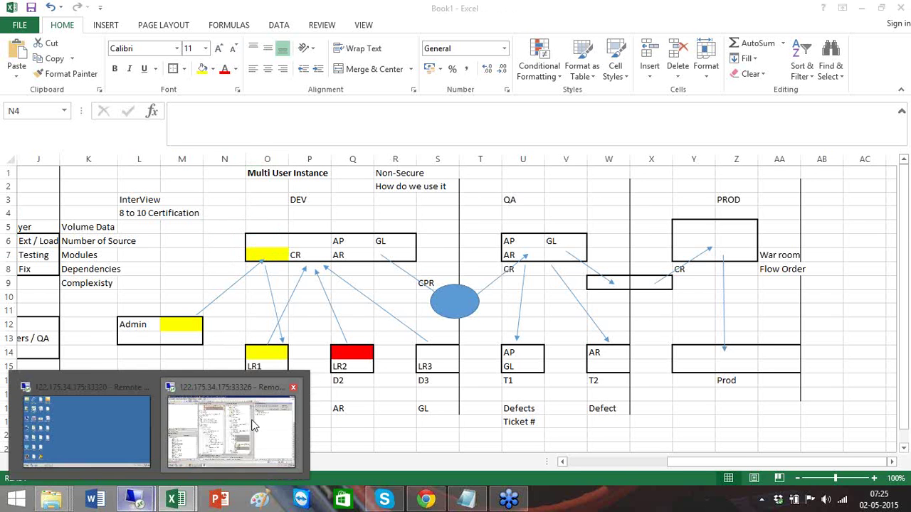
left_click(255, 425)
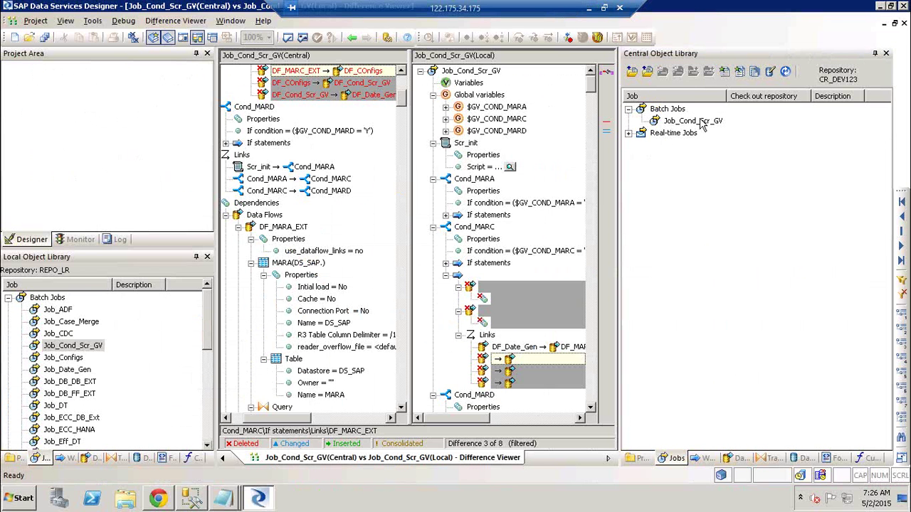
- Refresh the central object library and show Job_Cond_Scr_GV's version history (version 1, comment 'qwer')
right_click(703, 125)
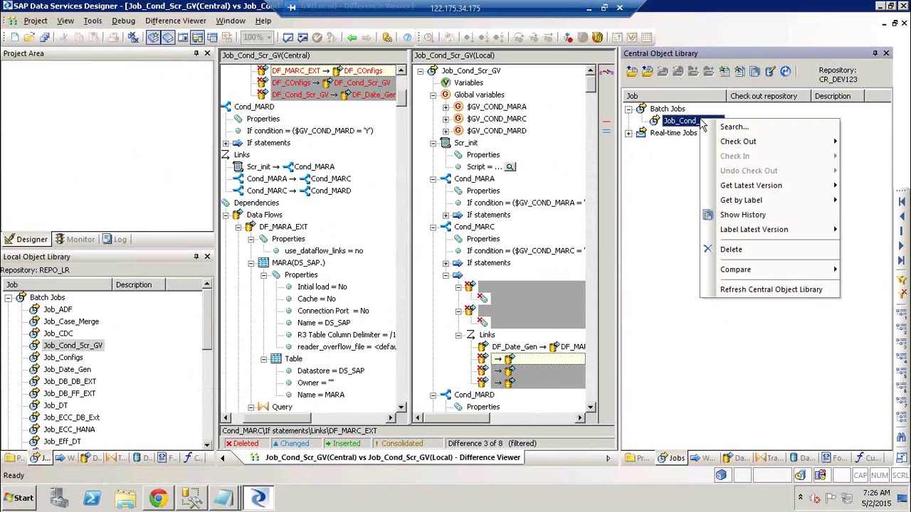
left_click(808, 292)
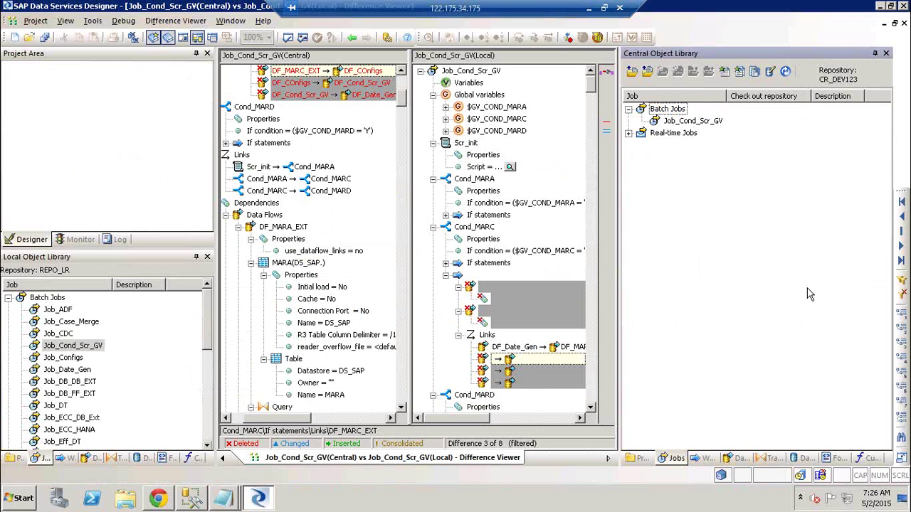
right_click(705, 121)
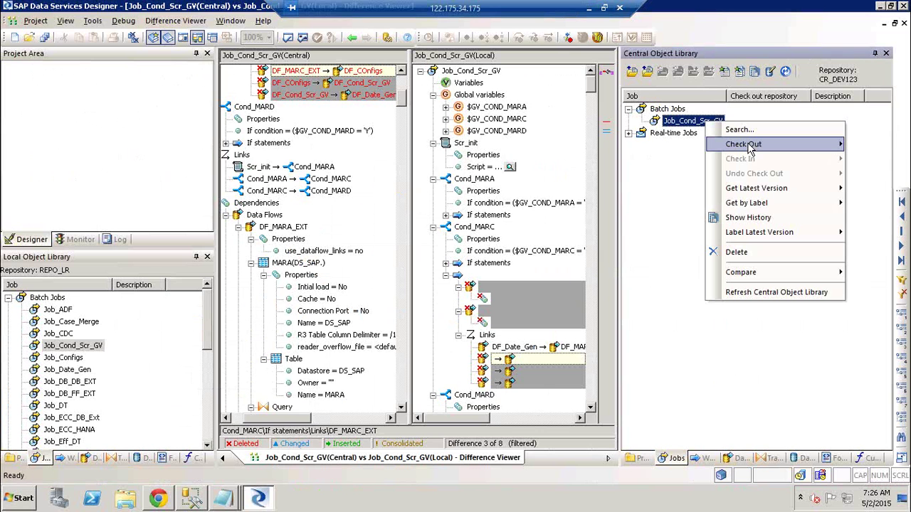
mouse_move(750, 146)
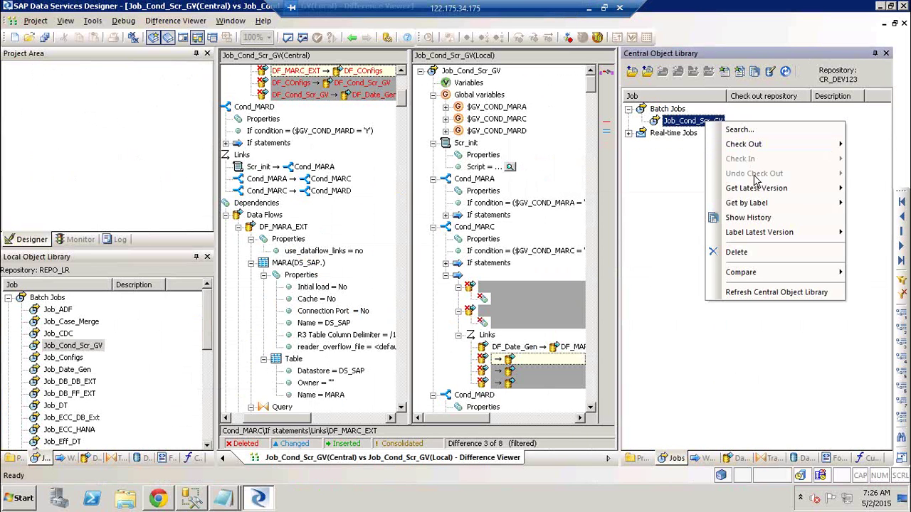
mouse_move(756, 193)
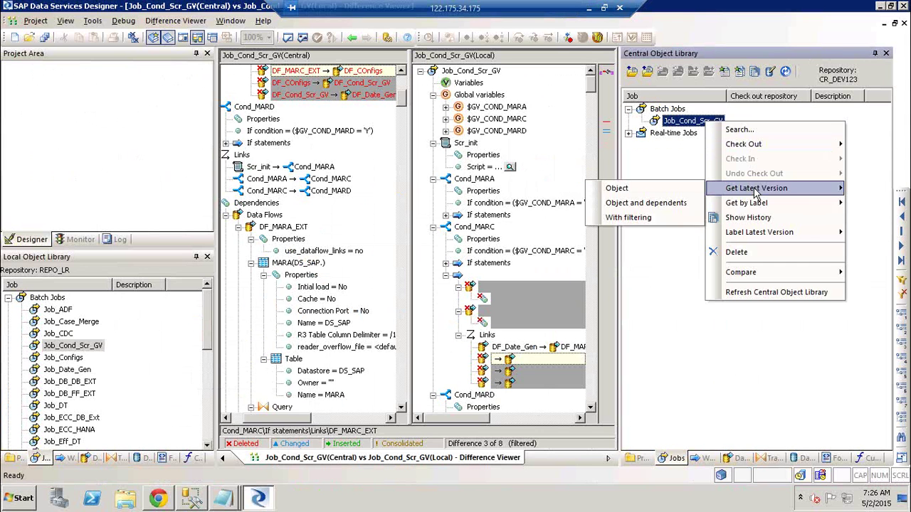
left_click(768, 225)
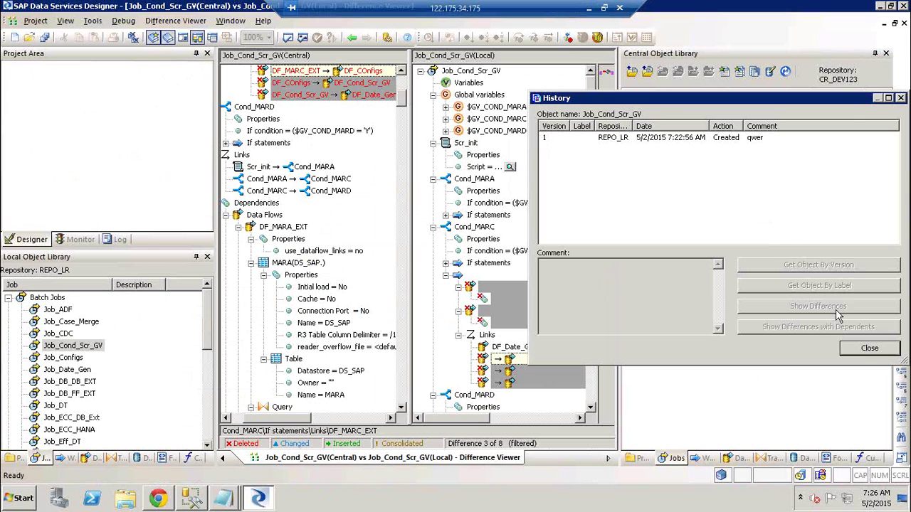
left_click(860, 348)
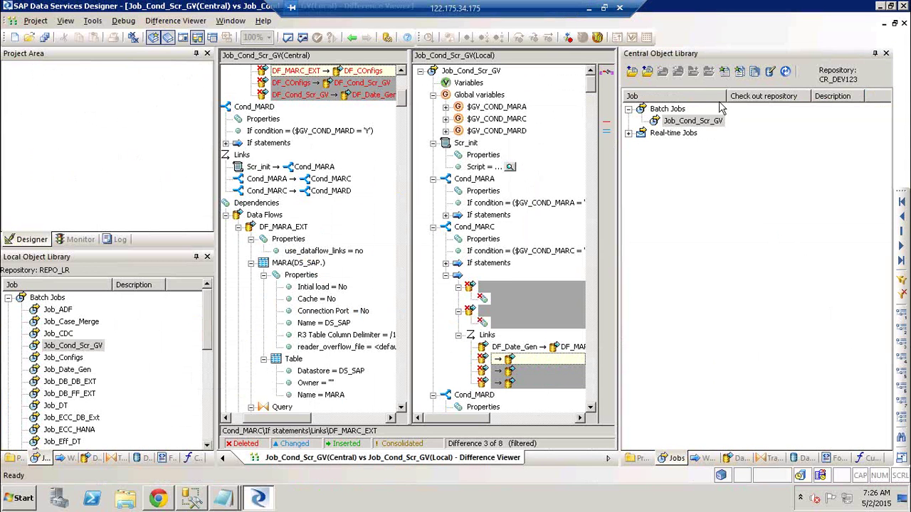
right_click(695, 122)
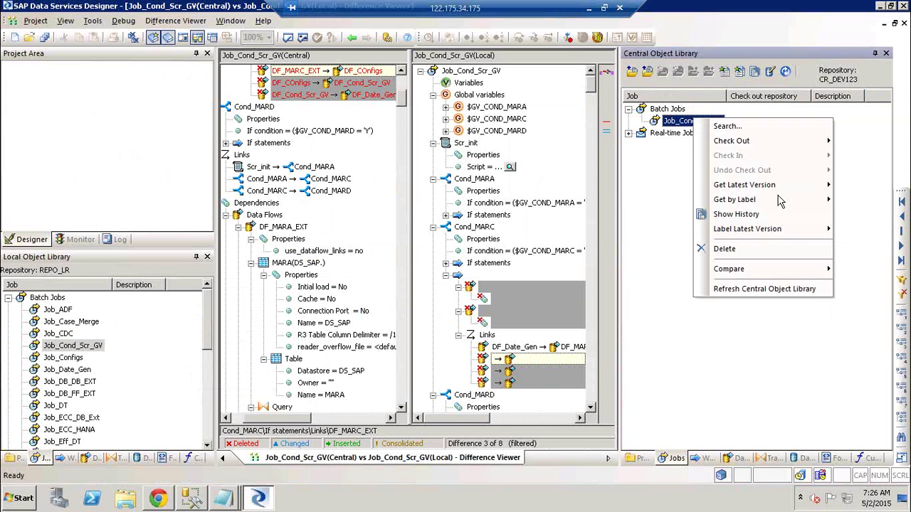
mouse_move(777, 234)
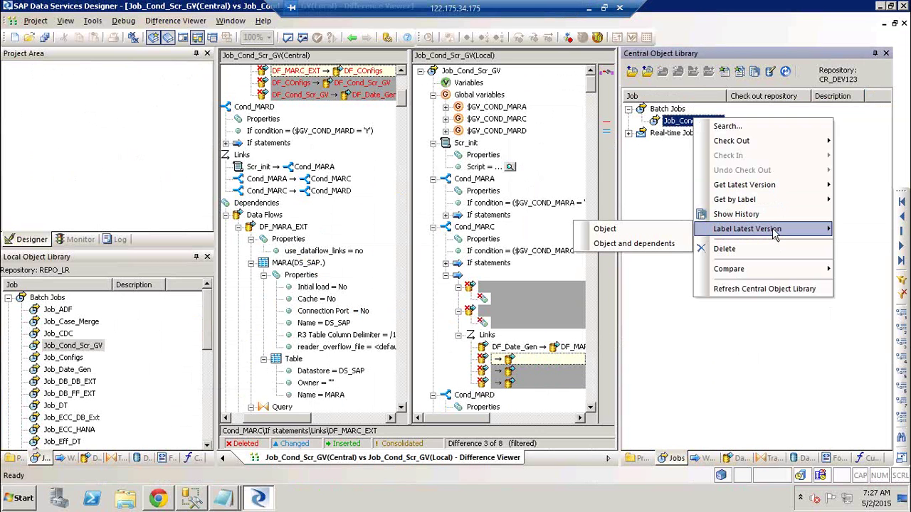
left_click(740, 214)
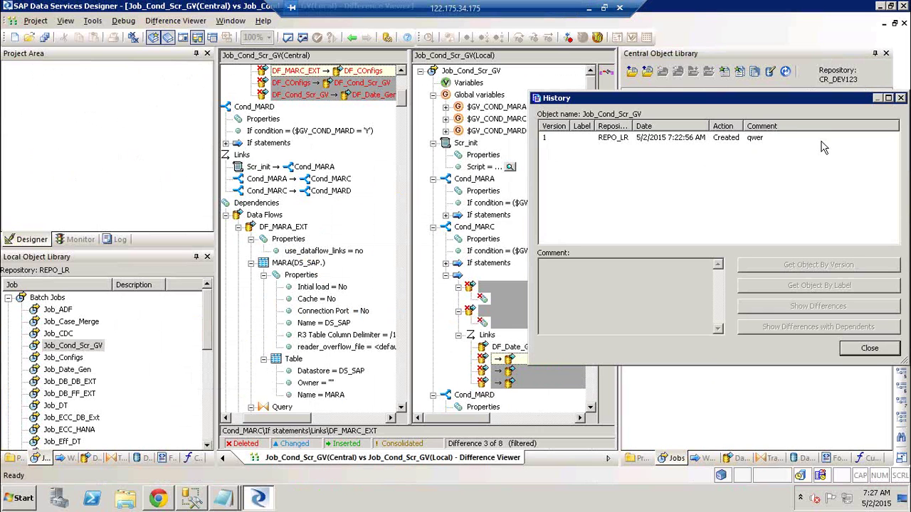
left_click(901, 98)
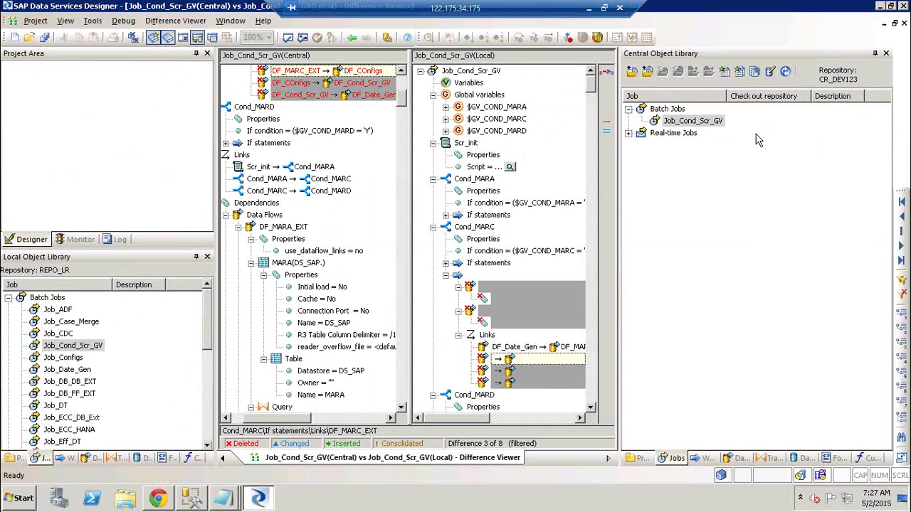
- Display the Compare options for the central Job_Cond_Scr_GV, then dismiss the menu without choosing one
right_click(710, 125)
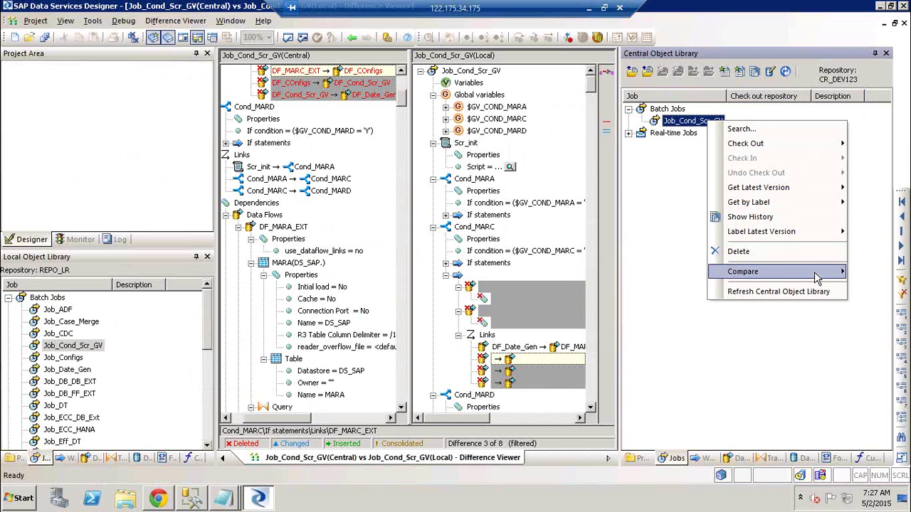
left_click(797, 337)
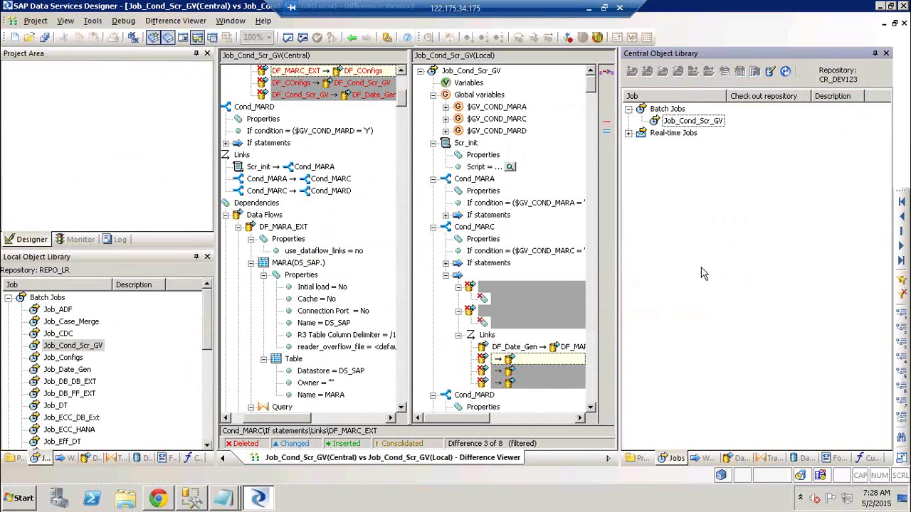
right_click(692, 124)
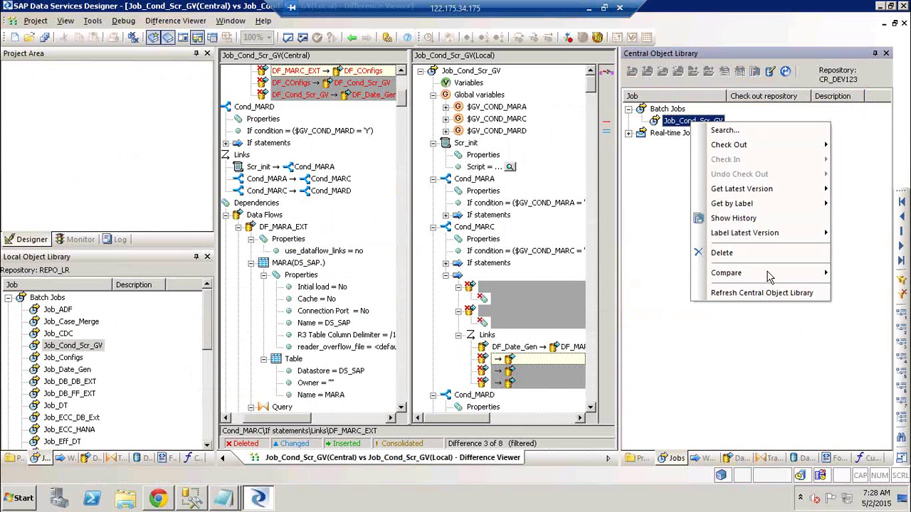
mouse_move(769, 281)
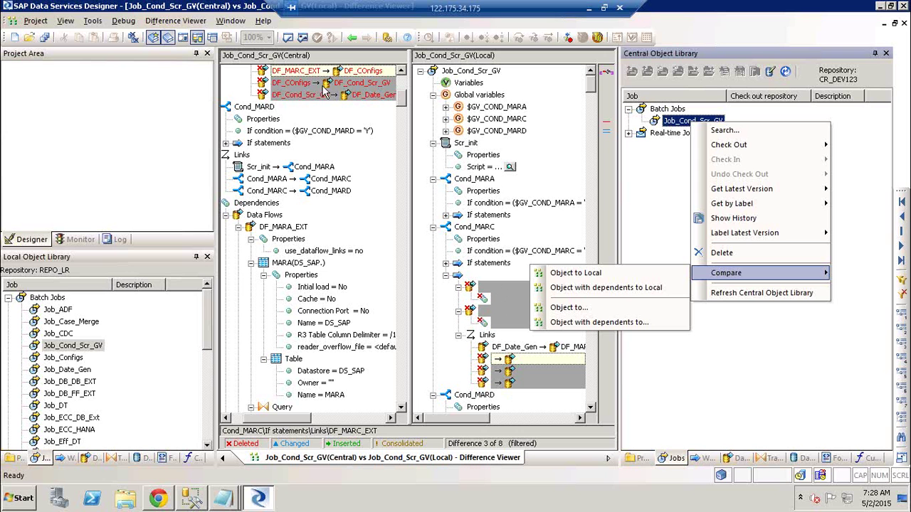
left_click(759, 338)
- Check out Job_Cond_Scr_GV together with its dependents and confirm
right_click(711, 122)
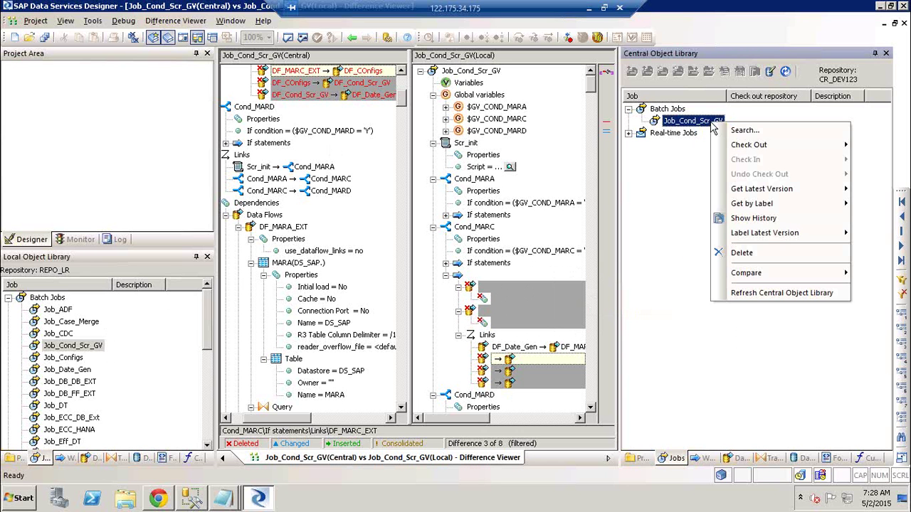
mouse_move(768, 156)
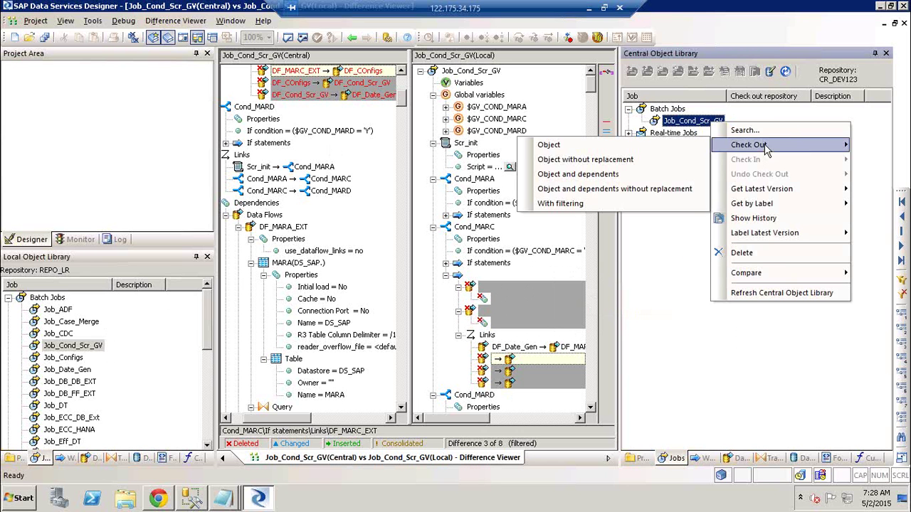
left_click(594, 175)
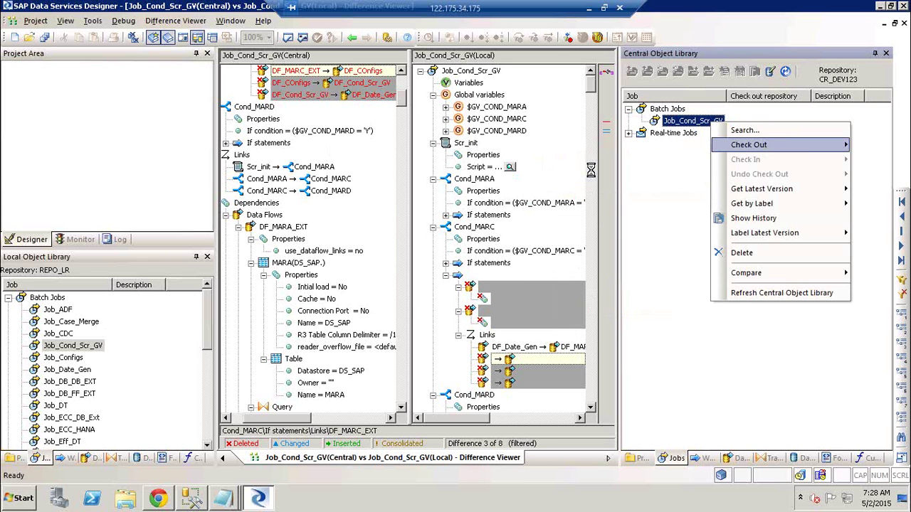
left_click(425, 284)
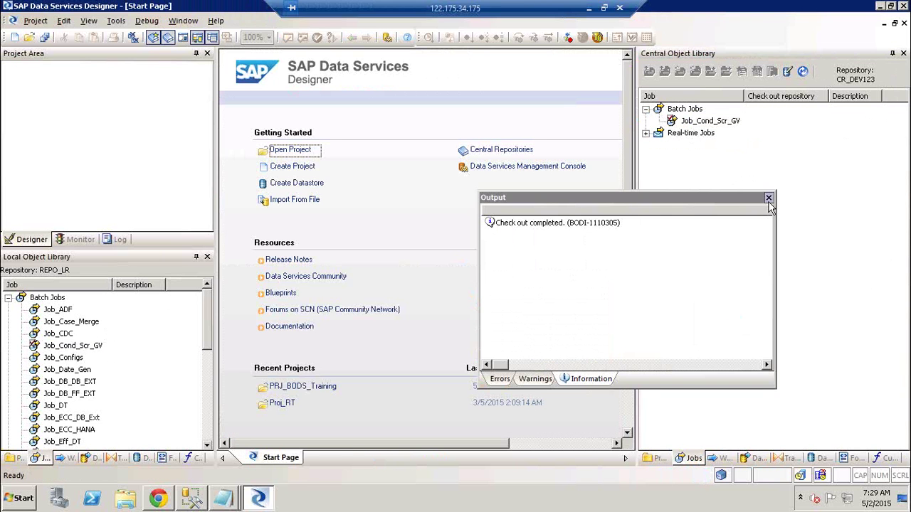
- Undo the checkout of Job_Cond_Scr_GV and its dependents and confirm
right_click(725, 123)
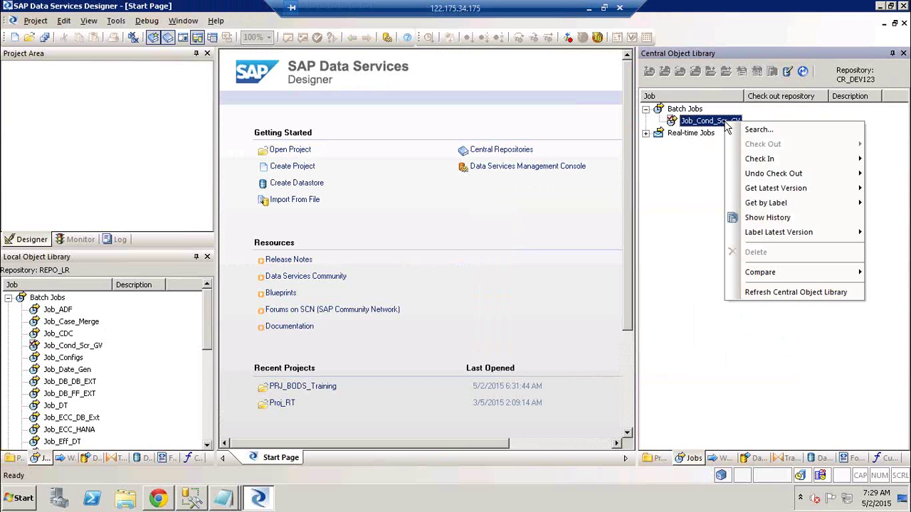
mouse_move(810, 175)
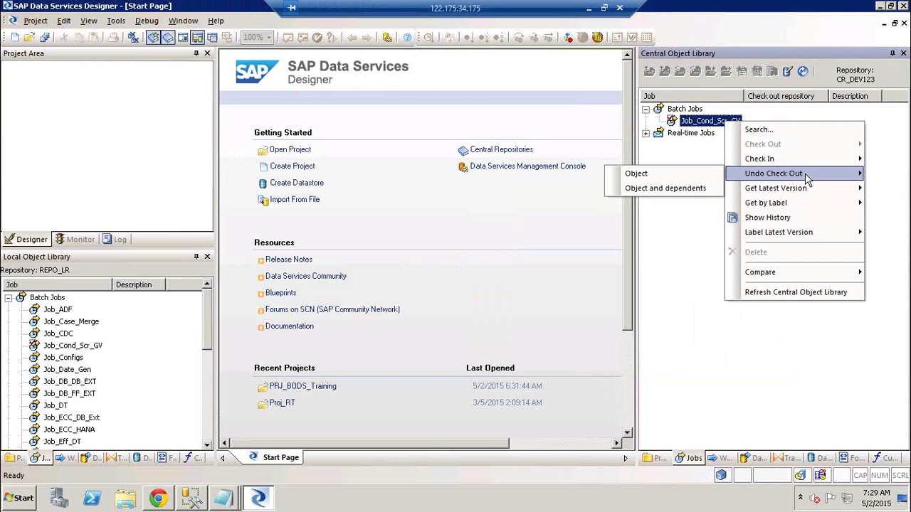
left_click(687, 191)
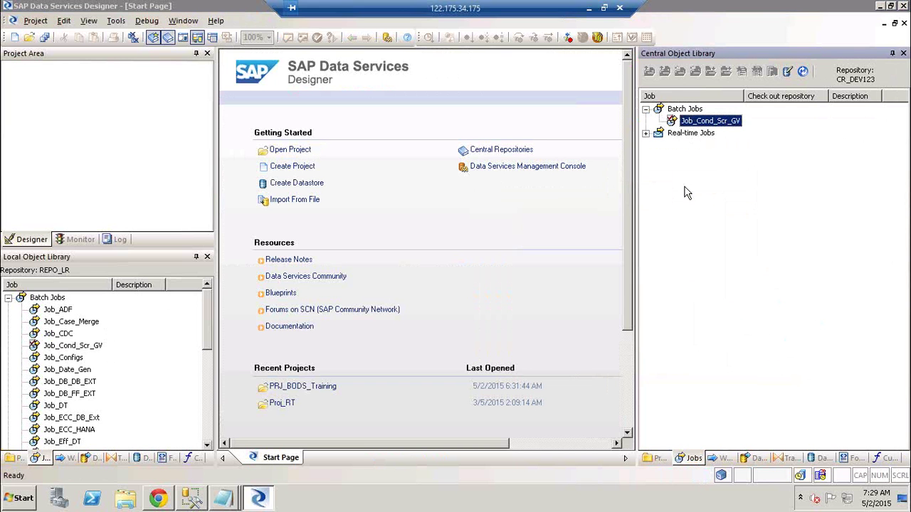
left_click(400, 331)
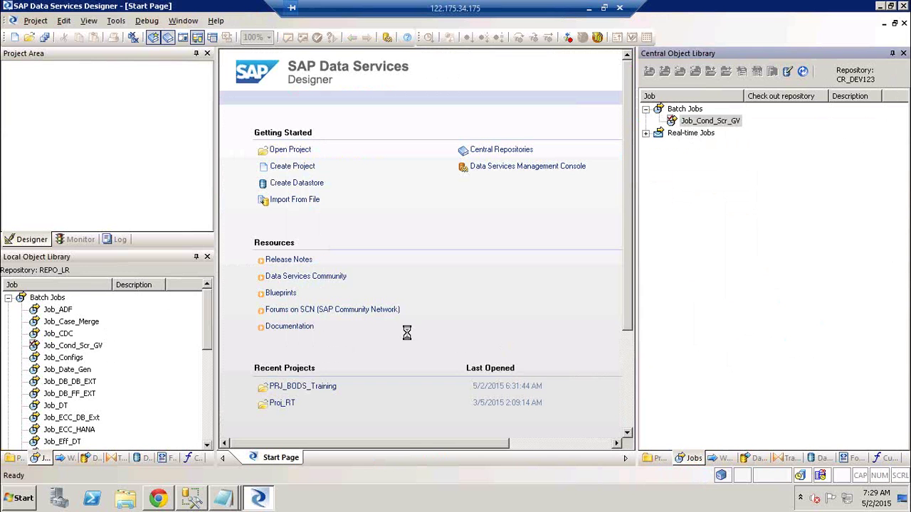
- Compare Job_Cond_Scr_GV and its dependents with the local copy
right_click(722, 122)
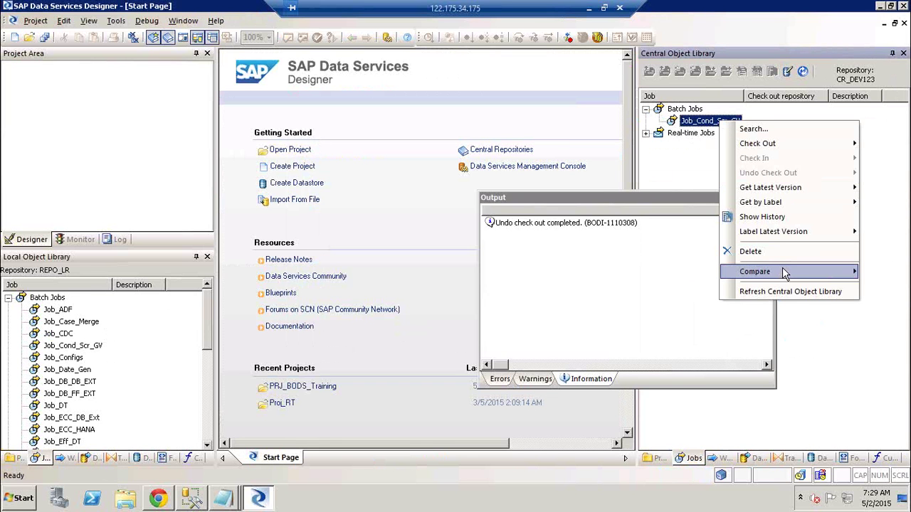
mouse_move(782, 267)
left_click(682, 285)
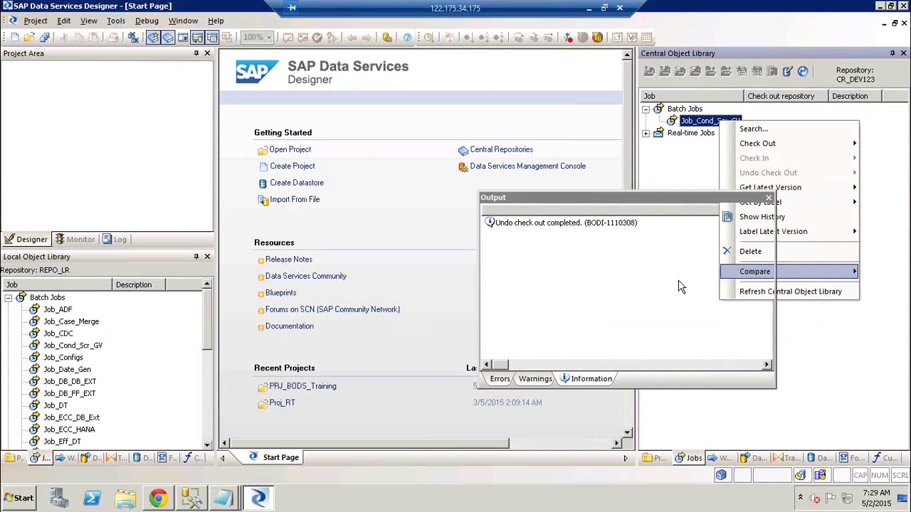
- Close the Output panel and step through both differences, ending on DS_Source's DEV-versus-QA default configuration
left_click(771, 198)
left_click(607, 131)
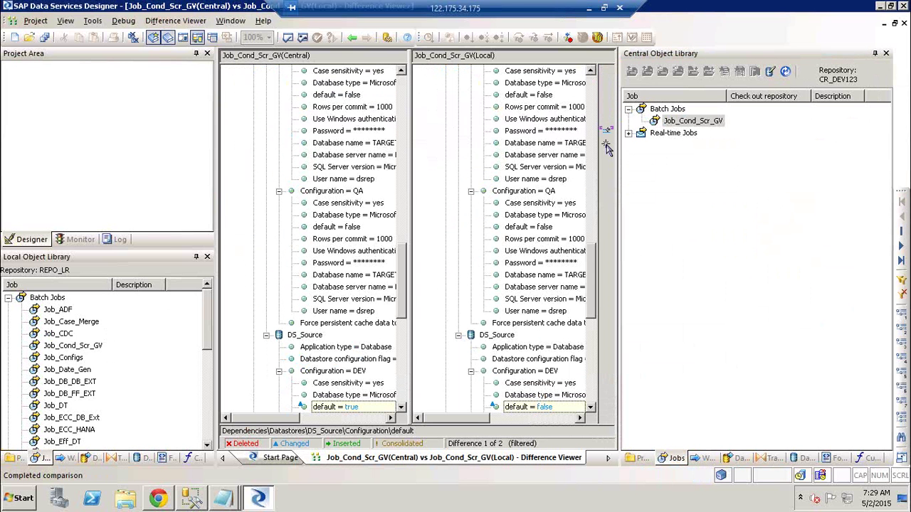
left_click(606, 137)
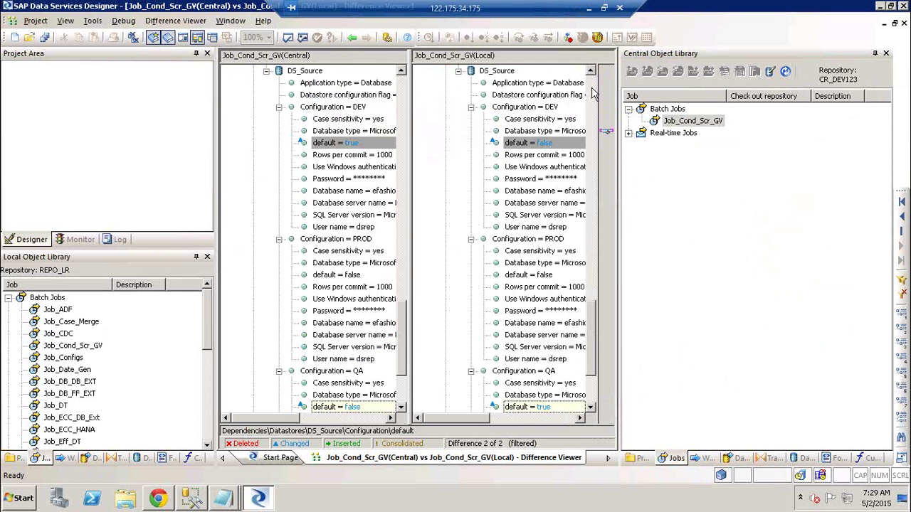
left_click(591, 91)
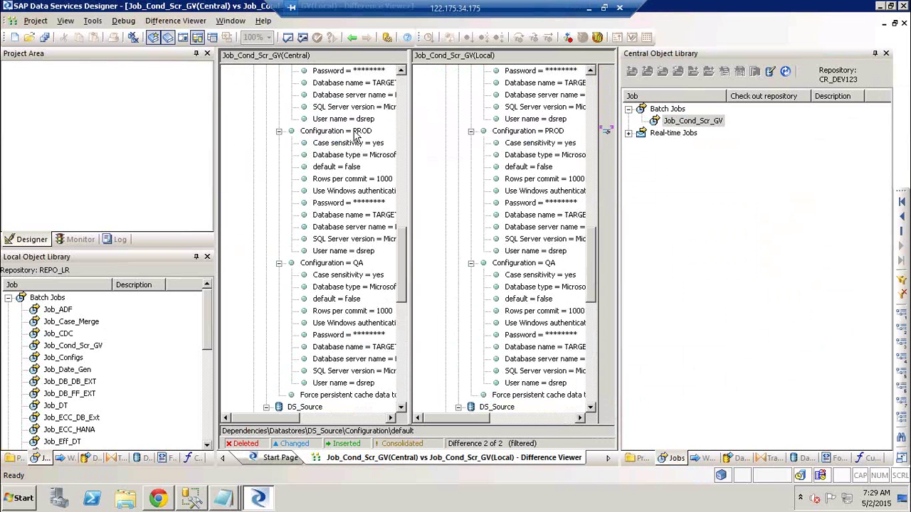
left_click(589, 95)
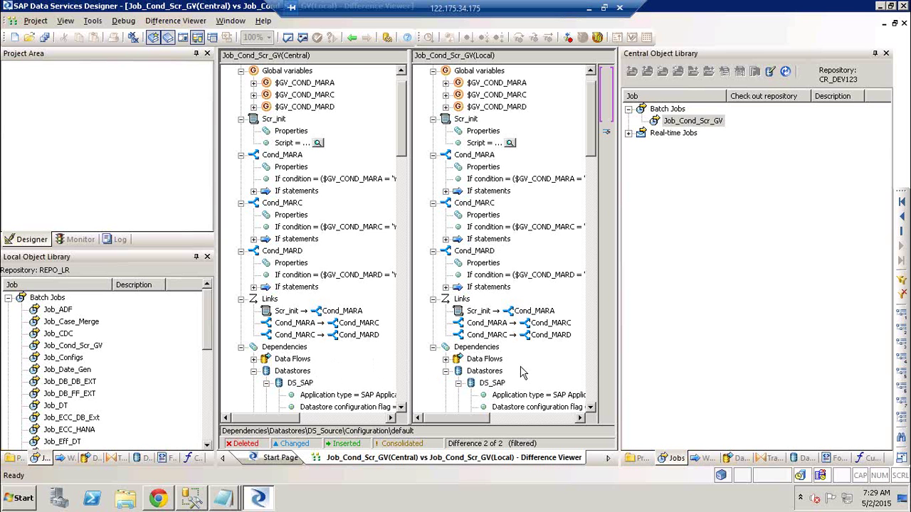
scroll(588, 379, "down", 9)
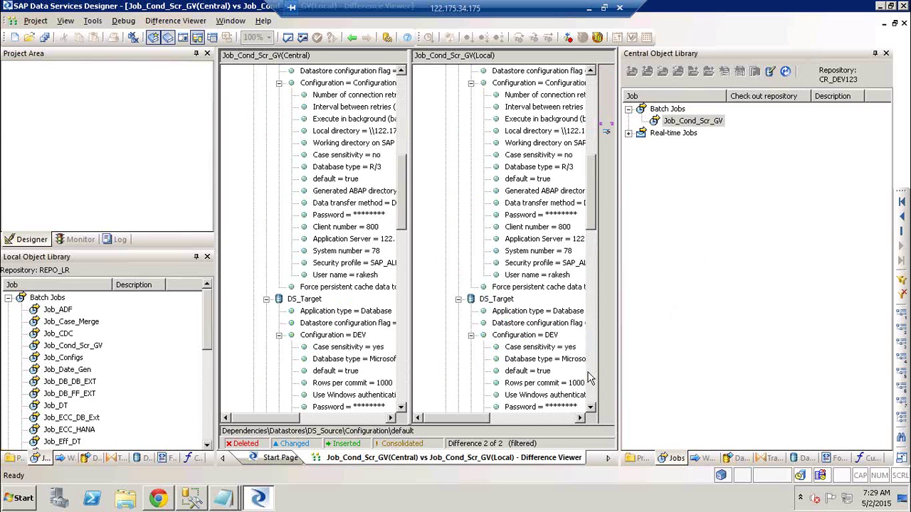
left_click(605, 128)
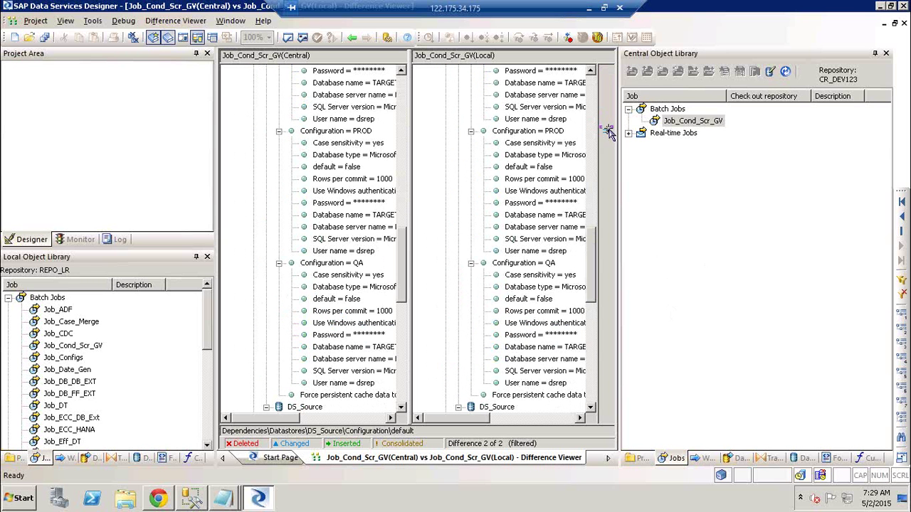
left_click(608, 135)
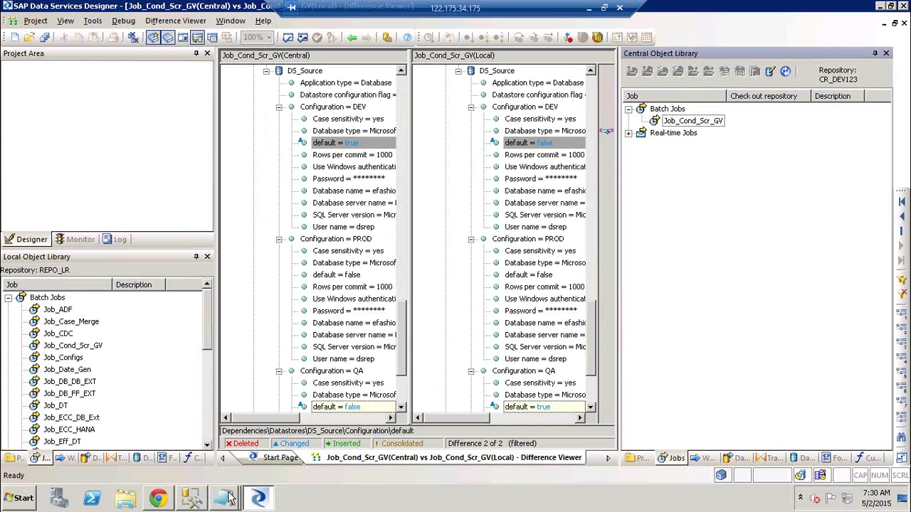
- Add an empty line below Lables in the Untitled Notepad notes, shift the window left, and minimise it
mouse_move(228, 498)
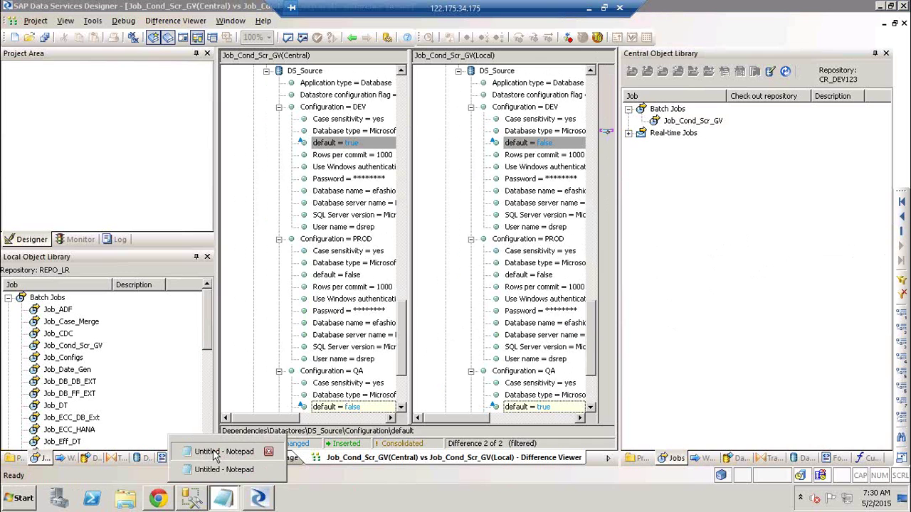
left_click(218, 458)
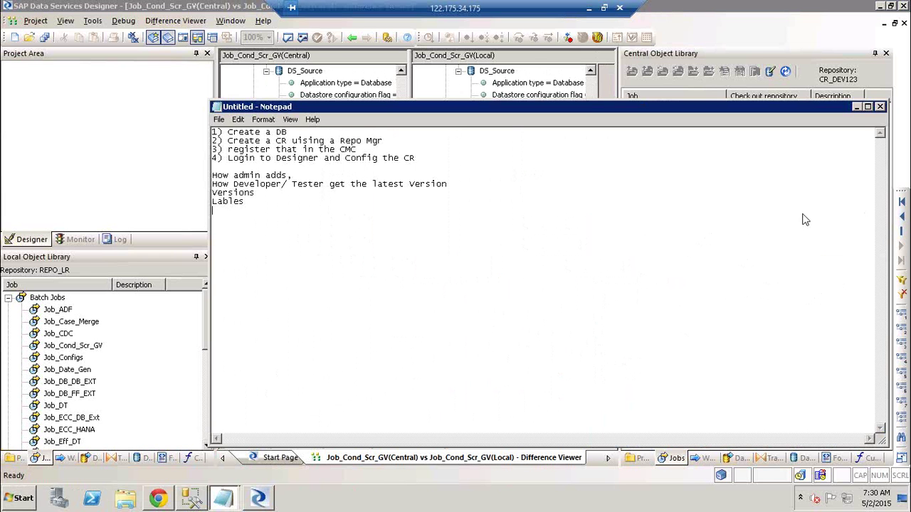
key("Return")
mouse_move(881, 508)
left_click_drag(560, 105, 485, 108)
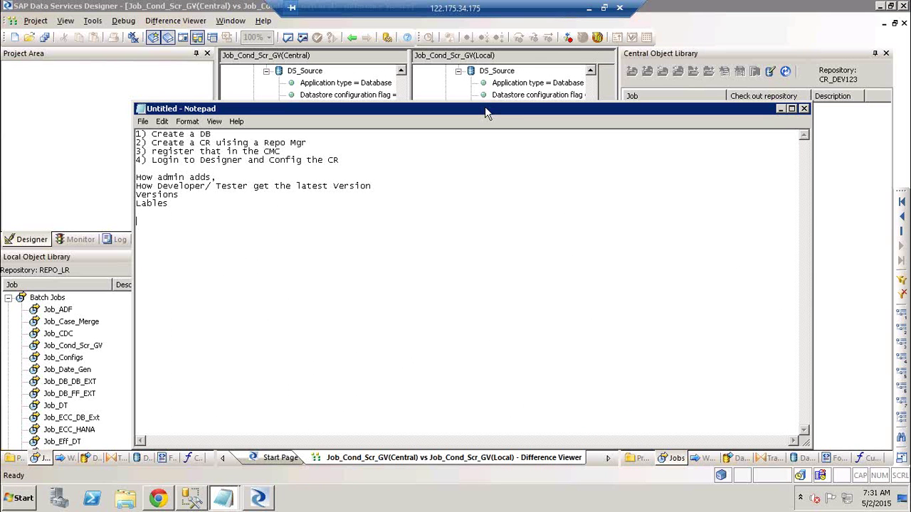
left_click(781, 109)
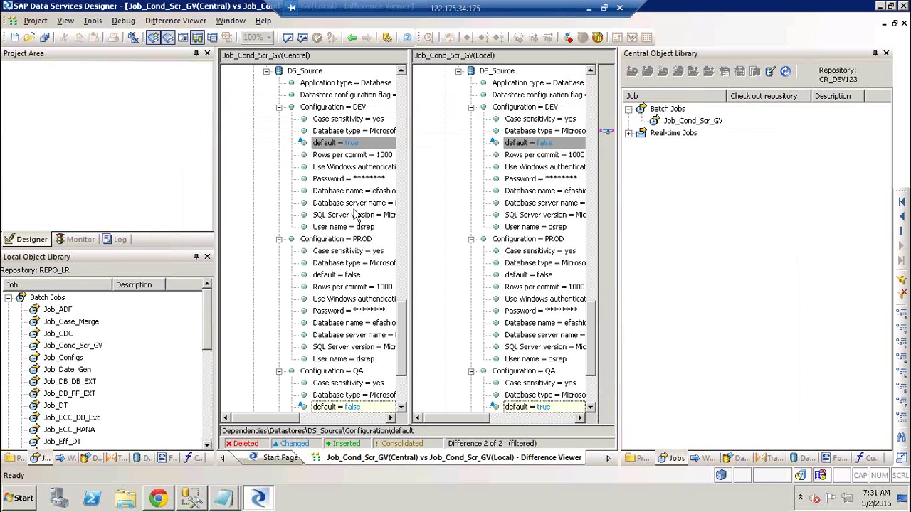
- Collapse and re-expand Databases in SSMS Object Explorer, then minimise the remote session
left_click(194, 502)
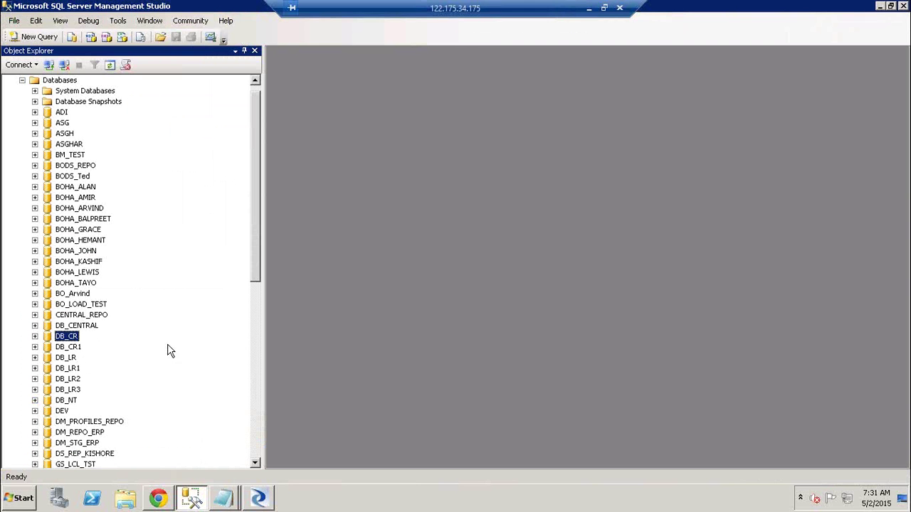
left_click(22, 80)
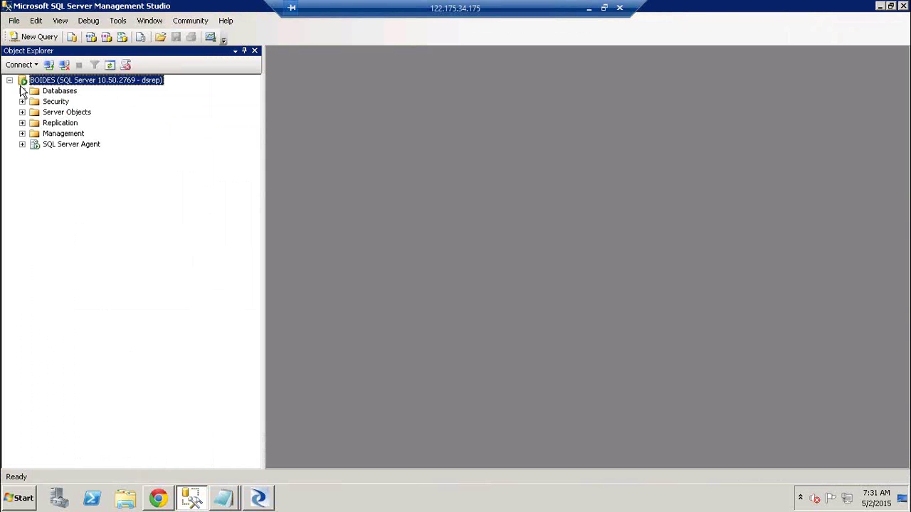
left_click(22, 90)
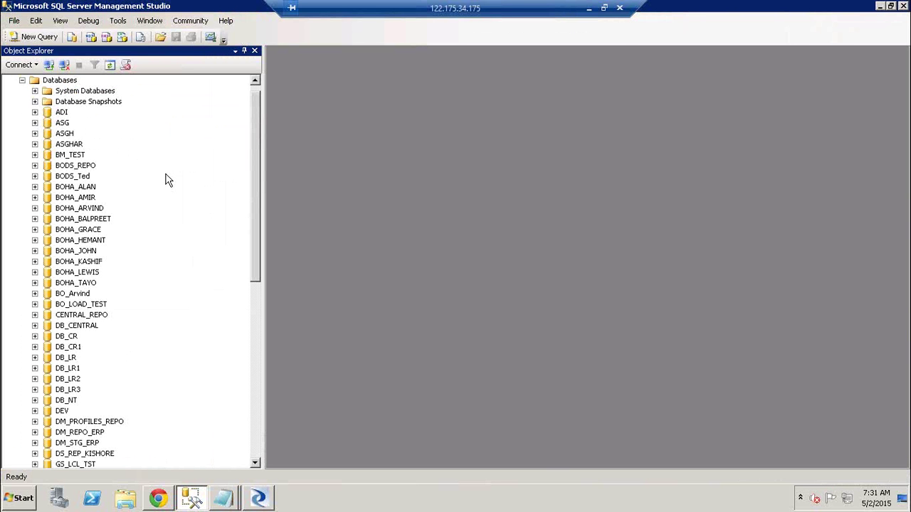
left_click(592, 8)
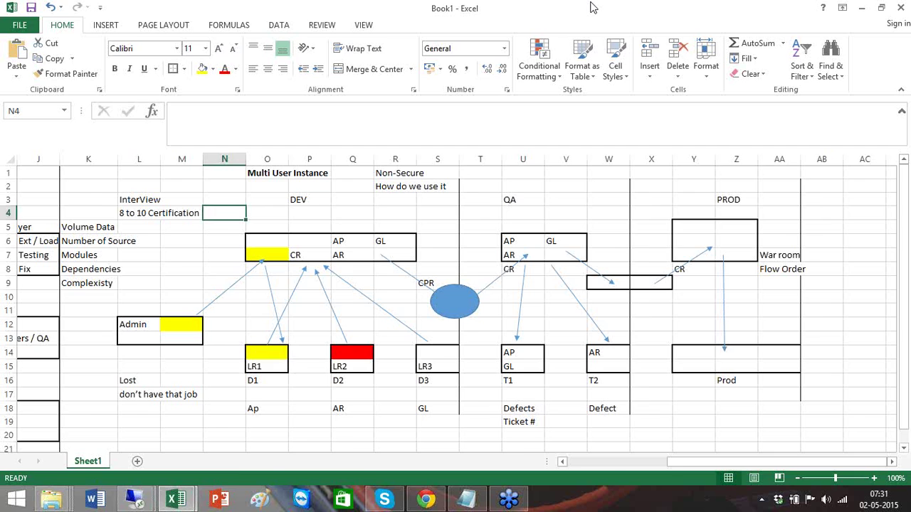
- Show the local and remote desktops with Win+D, minimise the remote session, and preview Excel's workbooks
key("super+d")
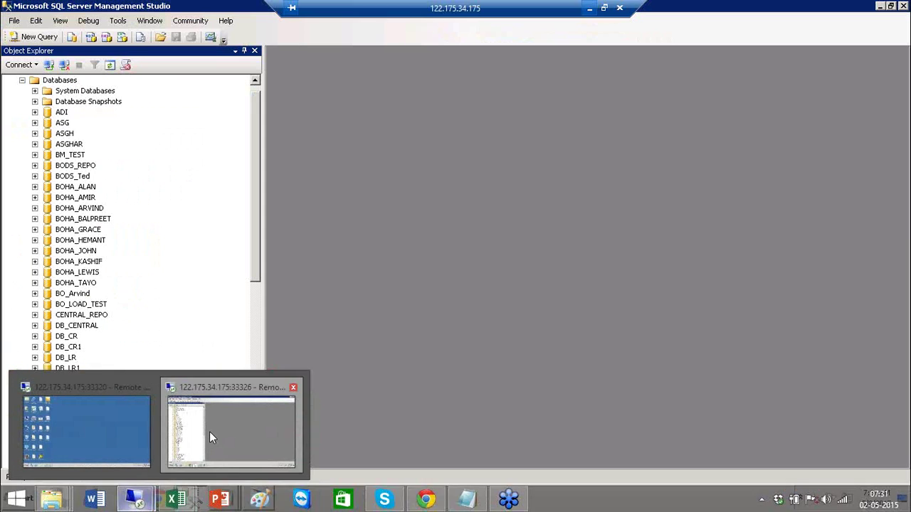
left_click(209, 431)
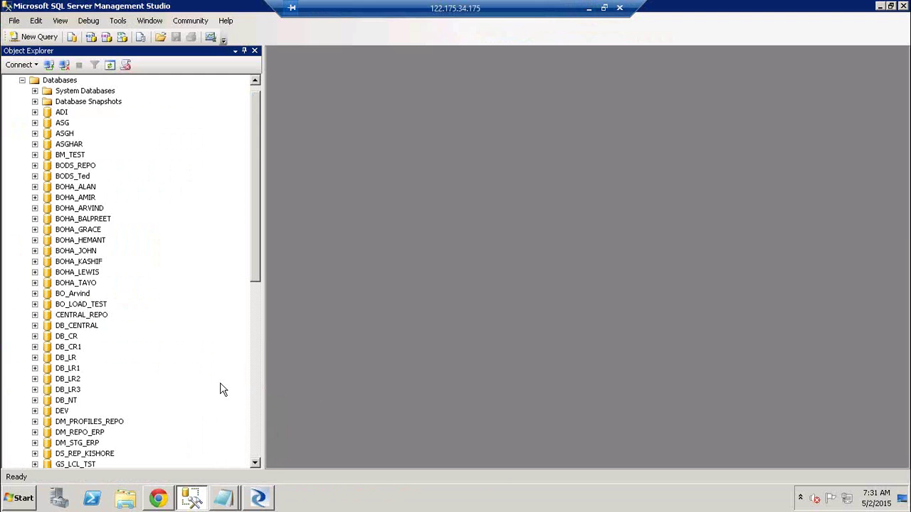
key("super+d")
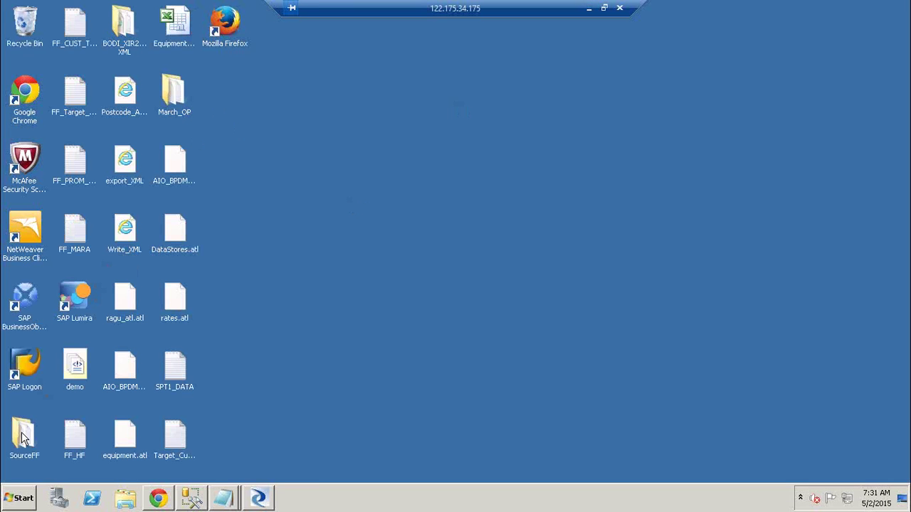
left_click(21, 432)
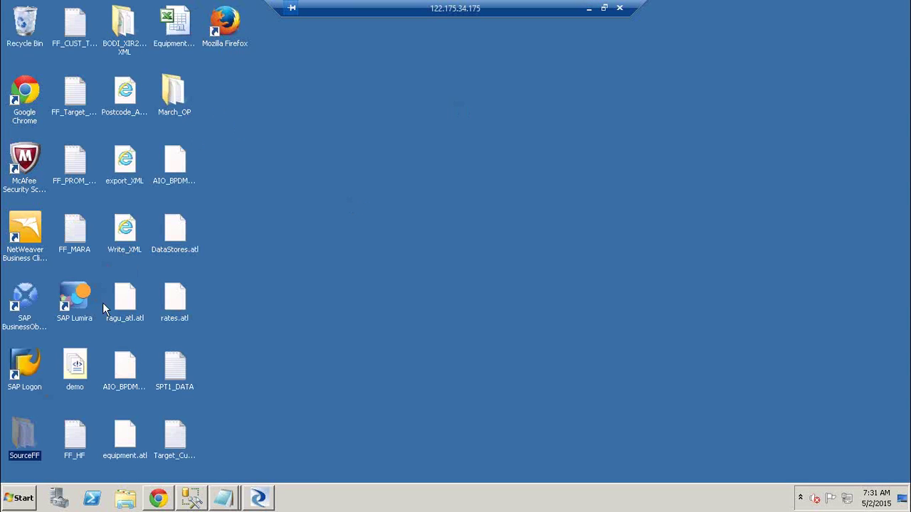
left_click(588, 7)
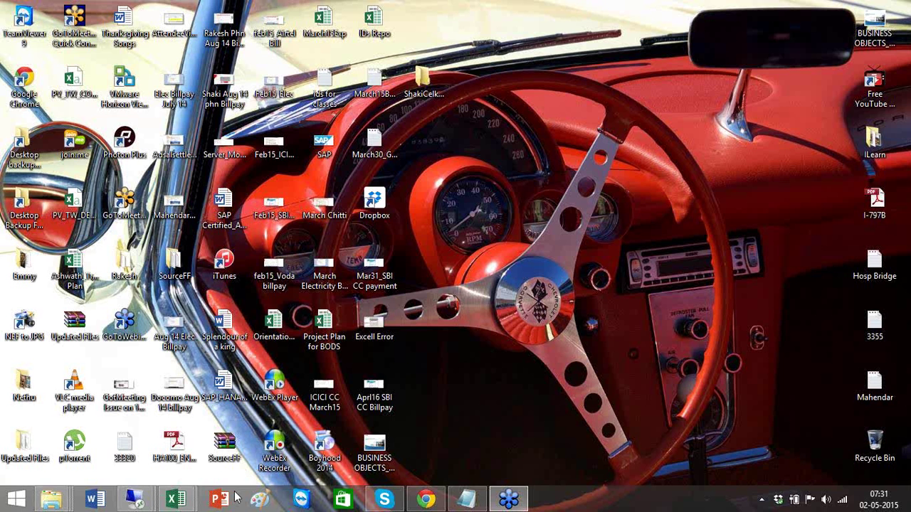
left_click(176, 500)
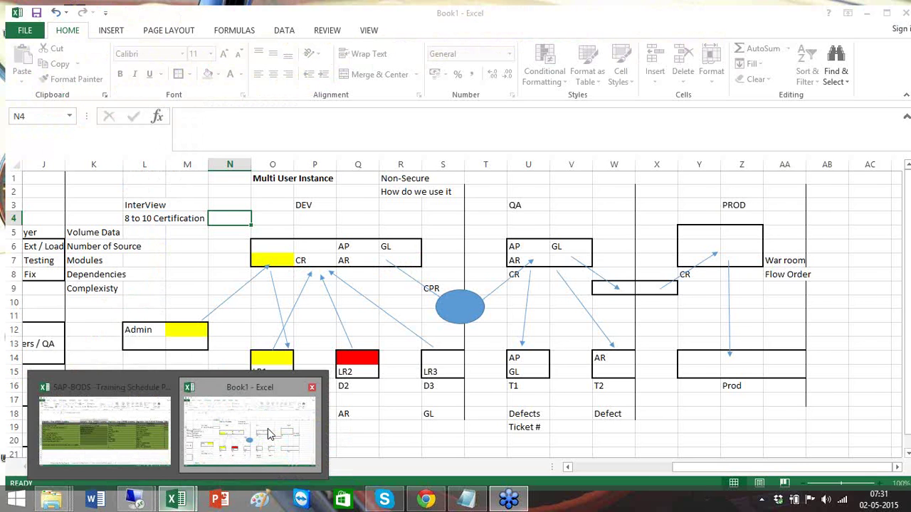
- Return to the Book1 diagram and point out the Admin link and LR1 local repository
left_click(267, 428)
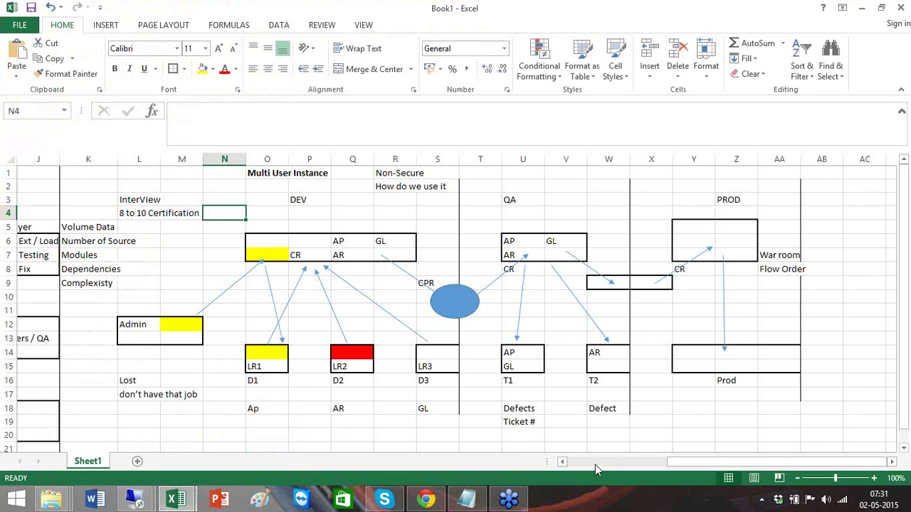
left_click_drag(595, 465, 662, 464)
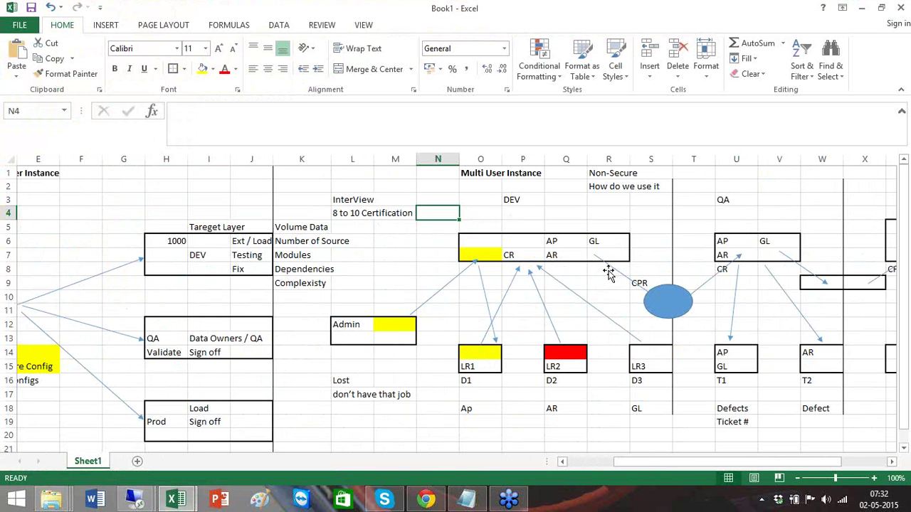
left_click(396, 313)
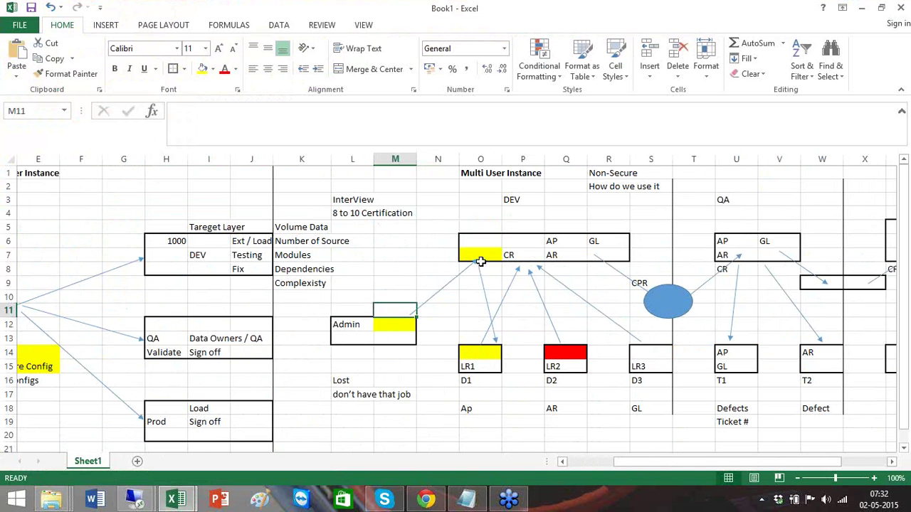
left_click(496, 356)
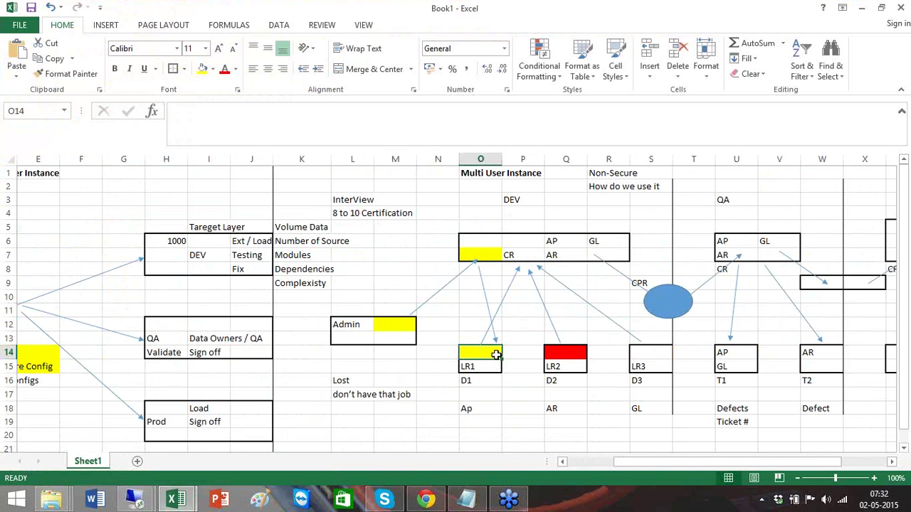
- Highlight the DEV (O3:R15) and QA (U3:V19) sections, then select the How do we use it note
mouse_move(493, 201)
left_mouse_down()
mouse_move(580, 363)
mouse_move(608, 366)
left_mouse_up()
left_click(718, 201)
mouse_move(718, 202)
left_mouse_down()
mouse_move(758, 377)
mouse_move(784, 430)
left_mouse_up()
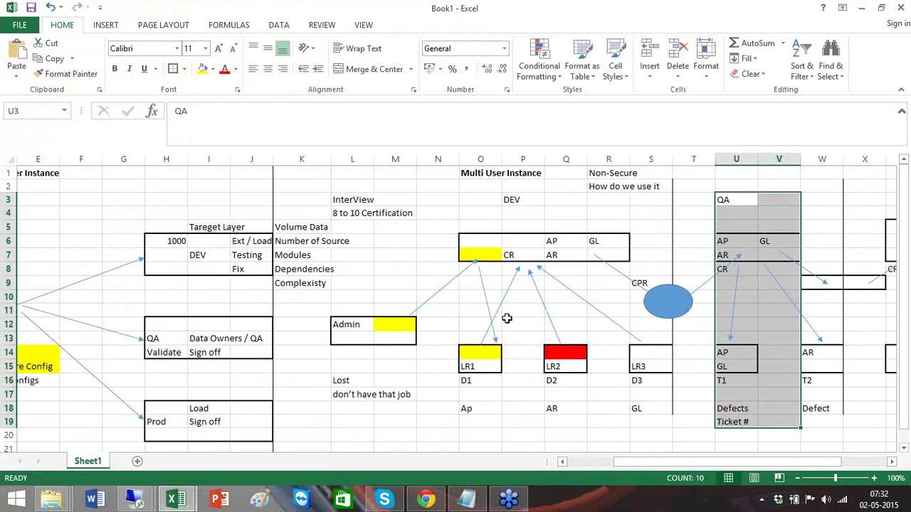
left_click(897, 267)
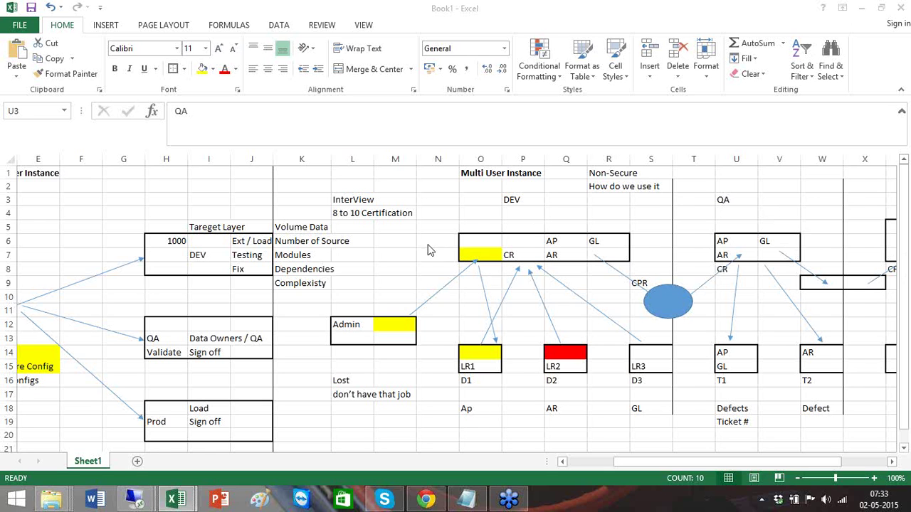
left_click(601, 187)
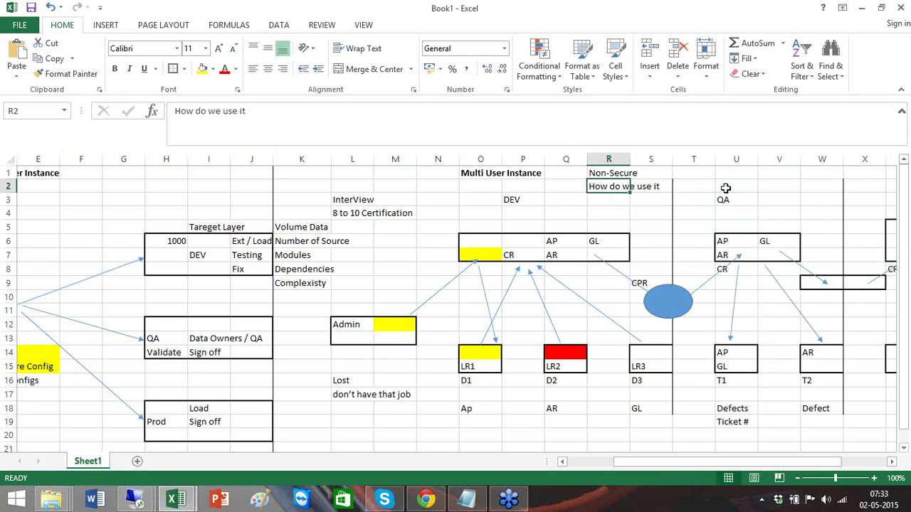
- Enter 'How to Create a SCR' in R3 below How do we use it
left_click(603, 200)
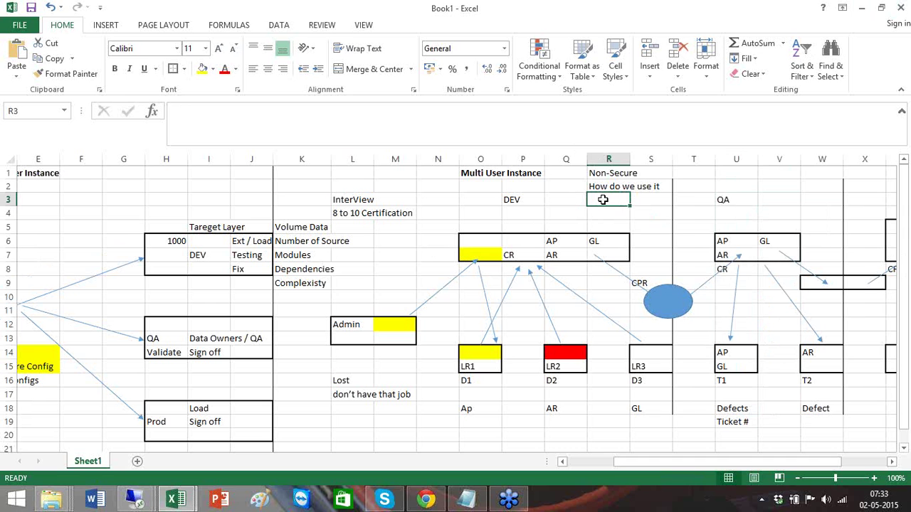
type("How to Cre")
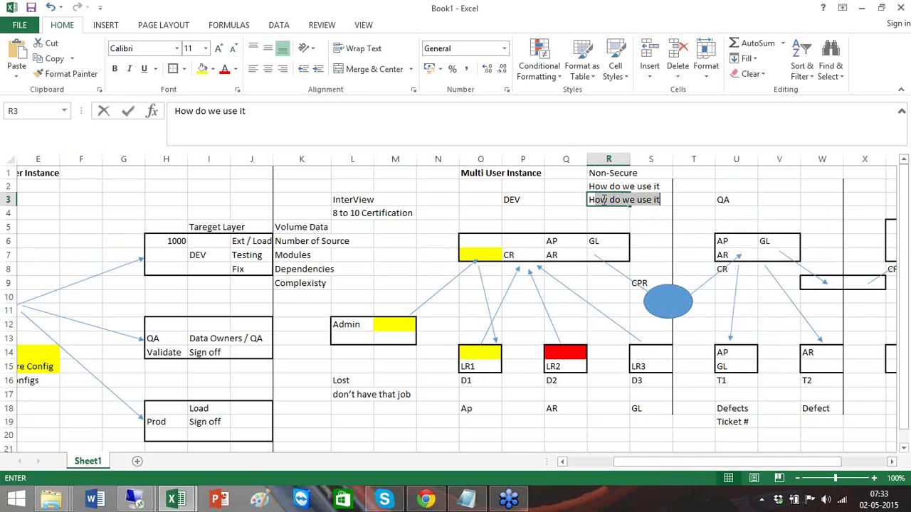
type("ta")
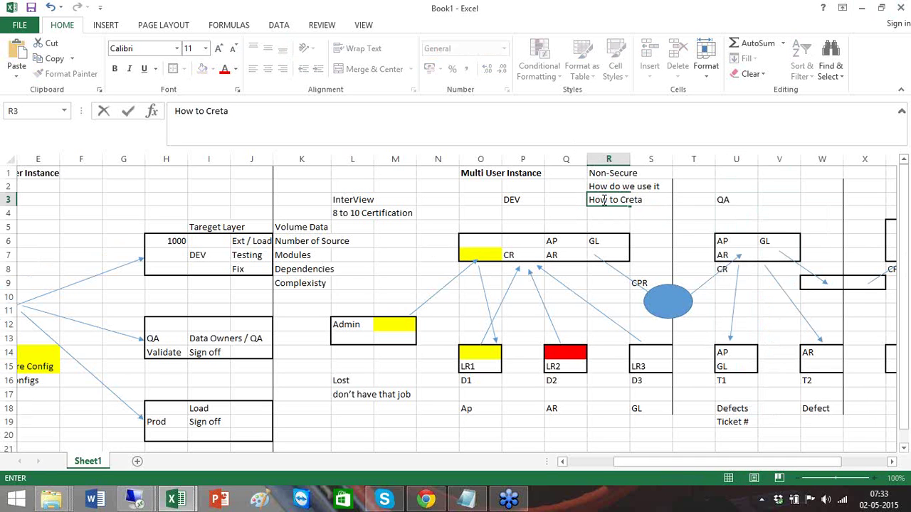
key("BackSpace")
key("BackSpace")
type("ate a SCR")
key("Return")
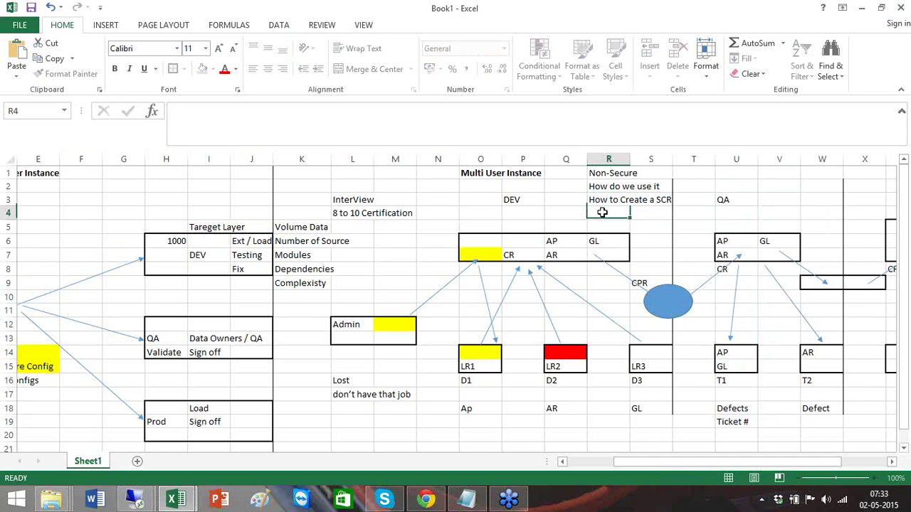
left_click(603, 201)
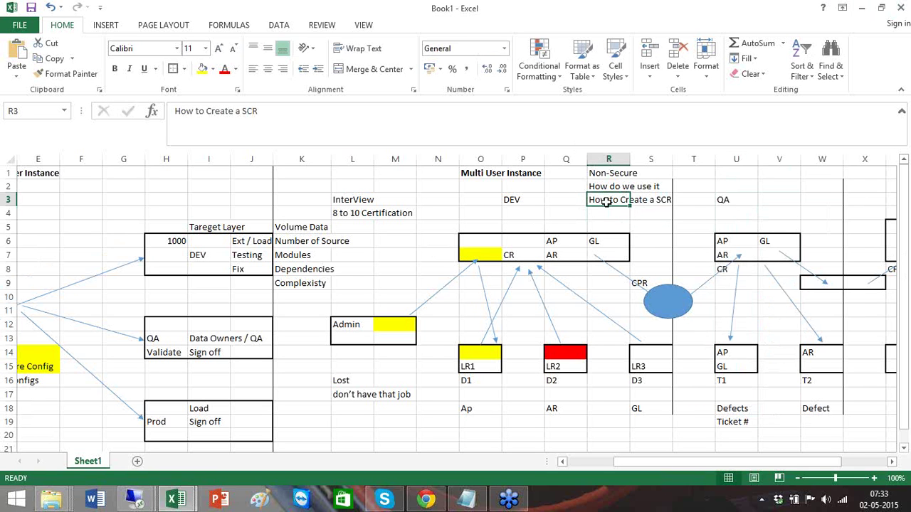
- Switch back to the full-screen remote desktop session
left_click(599, 211)
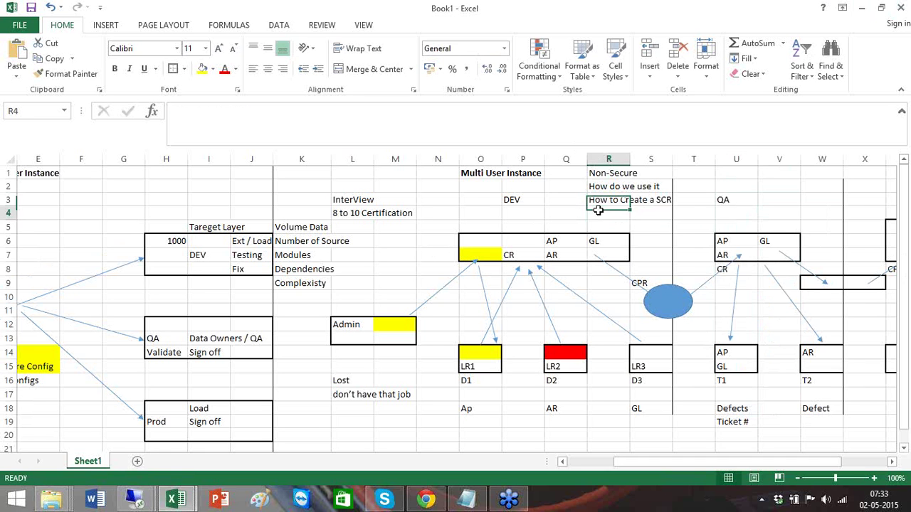
left_click(603, 202)
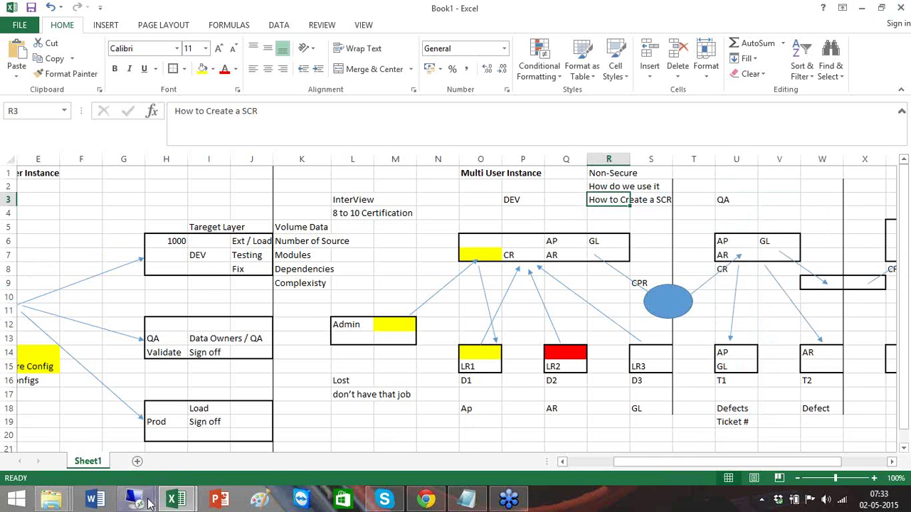
mouse_move(148, 503)
left_click(199, 446)
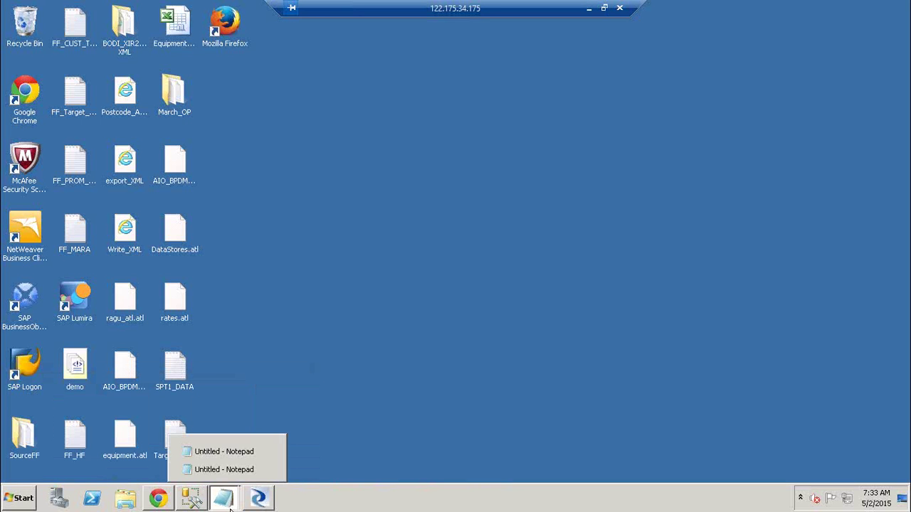
- In the Notepad notes, add the line 'Upgrade my CR to a Secure' below Lables
mouse_move(223, 498)
left_click(231, 449)
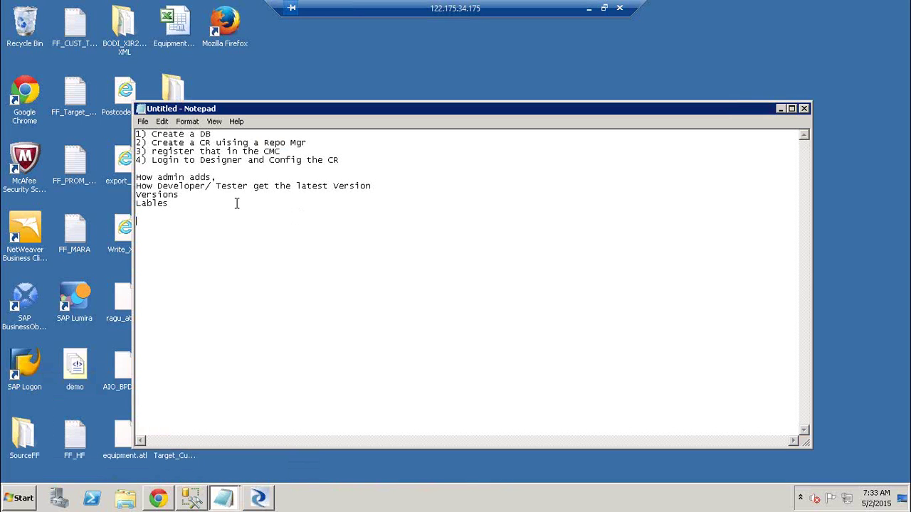
key("Return")
key("Return")
type("Upgrade my CR")
key("BackSpace")
key("BackSpace")
type("R to a Secure")
key("Return")
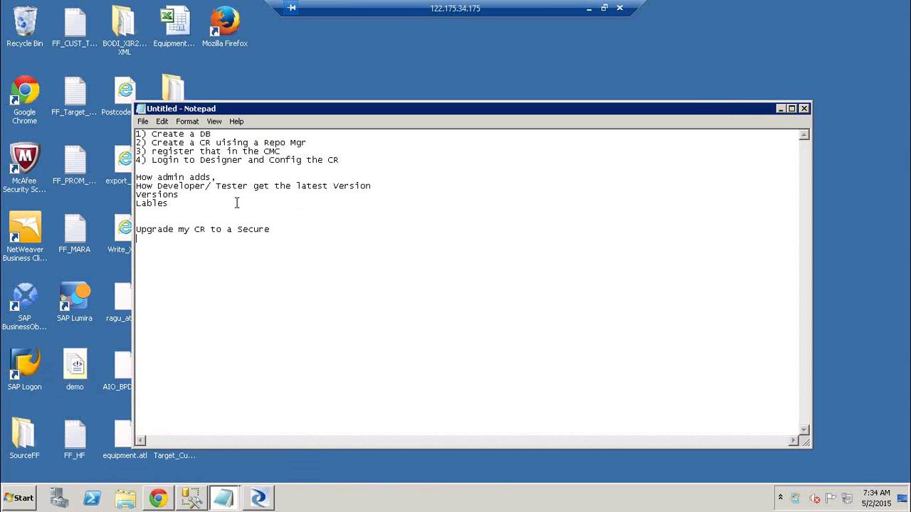
- Add 'Re-Rigister that in the CMC' and 'go to DMC ( CR only if its a secure)'
type("Re-Rigister that in the CMC")
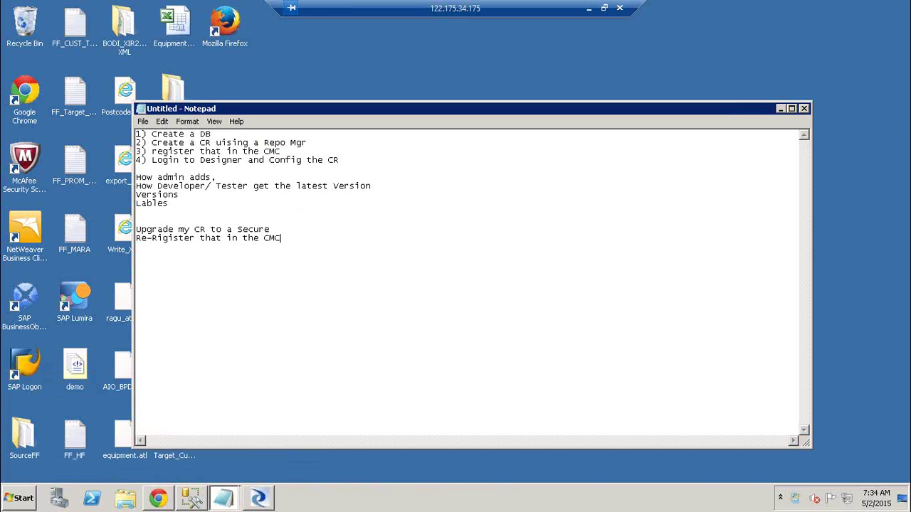
key("Return")
key("Return")
type("D")
key("BackSpace")
type("g")
key("BackSpace")
type("go to DMC ( ")
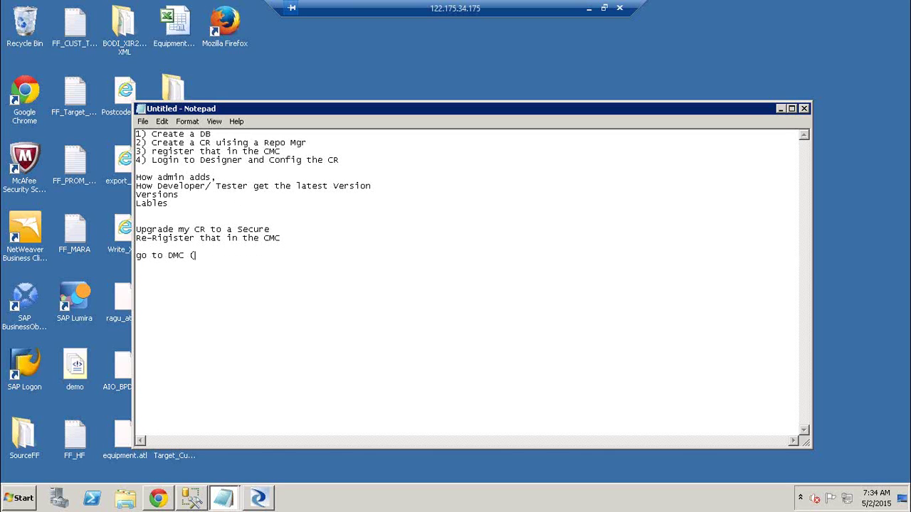
type("CR only if its a secure)")
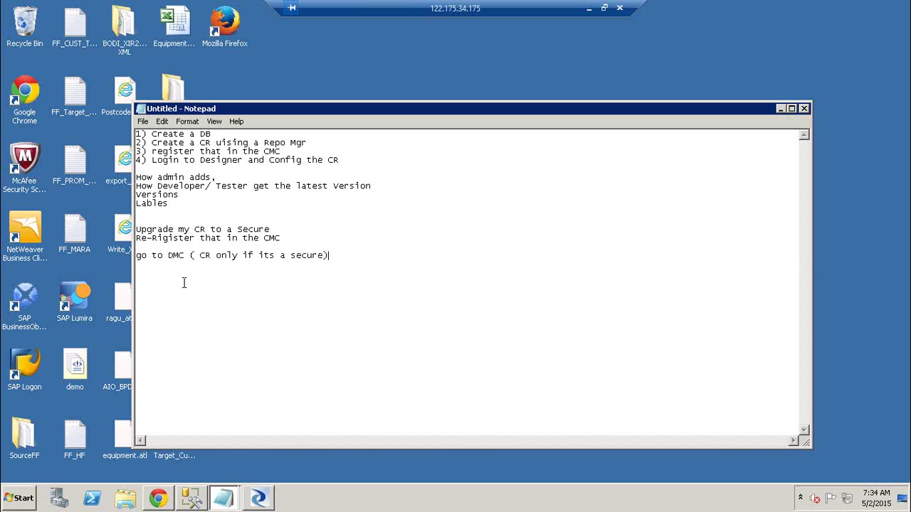
- Highlight the re-register step and the DMC note, then start a new line after the DMC note
left_click(164, 238)
left_click(259, 229, "shift")
left_click_drag(289, 240, 271, 230)
left_click_drag(151, 255, 336, 257)
left_click(336, 257)
key("Return")
- Add the lines 'Users/ Groups' and 'define the level of access ( admin, Tester)'
type("Users/ Groupd")
key("BackSpace")
key("BackSpace")
type("ps")
key("Return")
type("define the l")
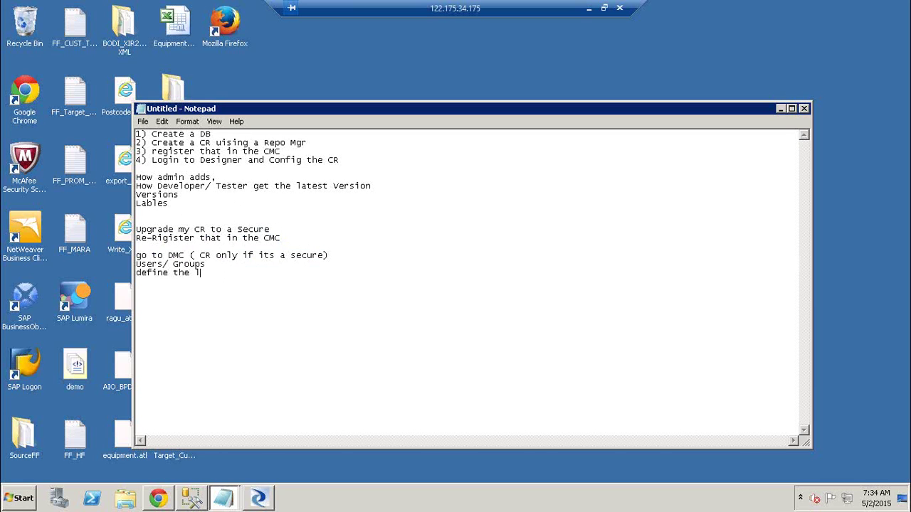
type("evel of access ( admin")
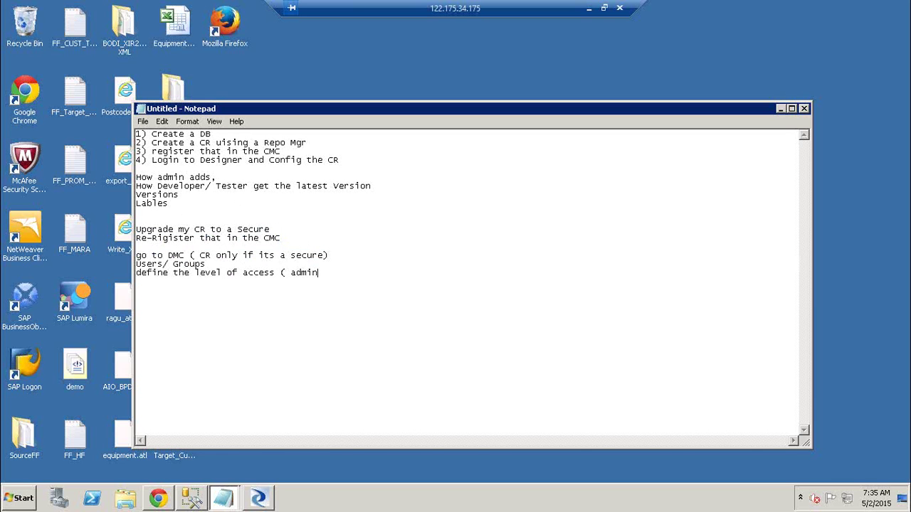
type(", Tester)")
- Add 'Config the Secure CR and see the diff', then highlight the Upgrade my CR to a Secure line
key("Return")
key("Return")
key("Return")
type("Config the Se")
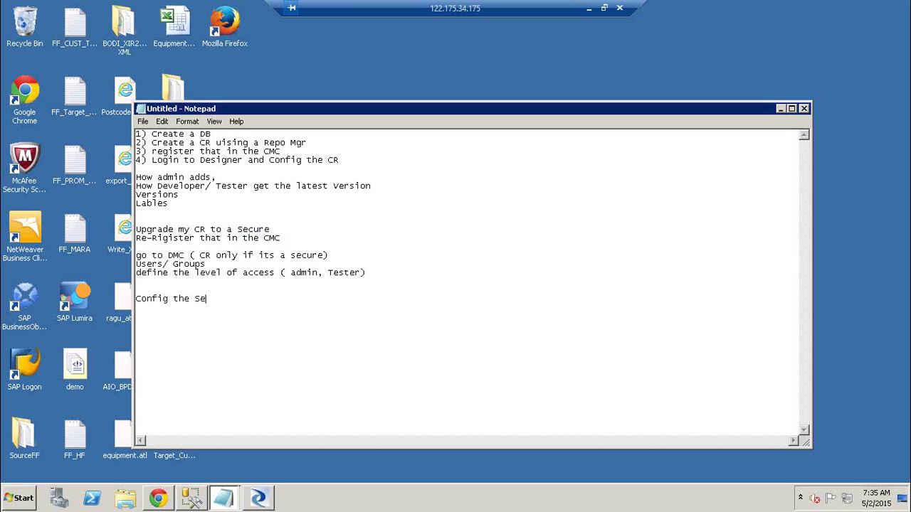
type("cure CR and see the sdiff")
key("BackSpace")
key("BackSpace")
key("BackSpace")
key("BackSpace")
key("BackSpace")
key("BackSpace")
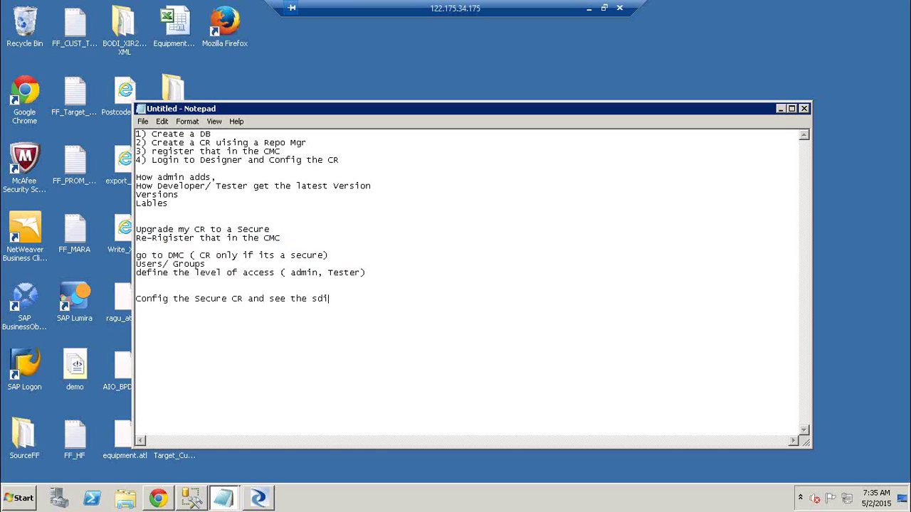
type("diff")
key("Return")
left_click_drag(137, 229, 311, 232)
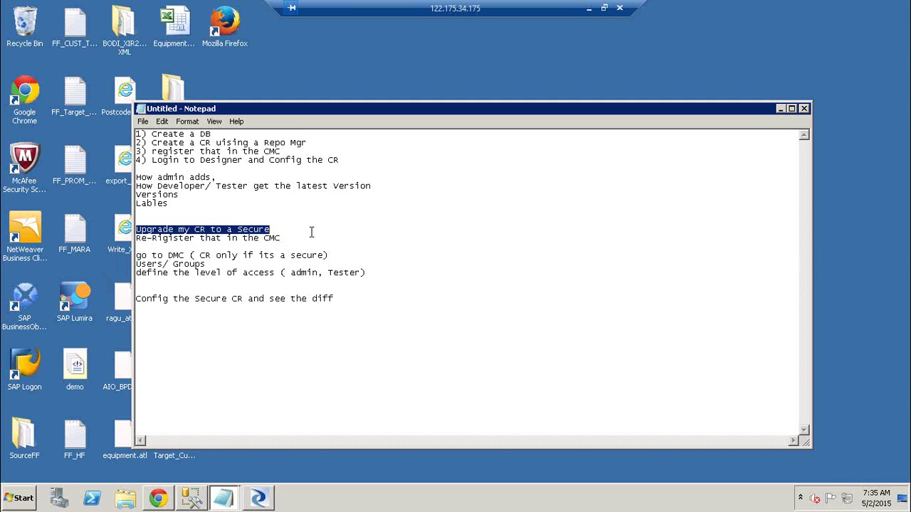
- Launch the Repository Manager from Start > All Programs > SAP Data Services 4.2
left_click(20, 502)
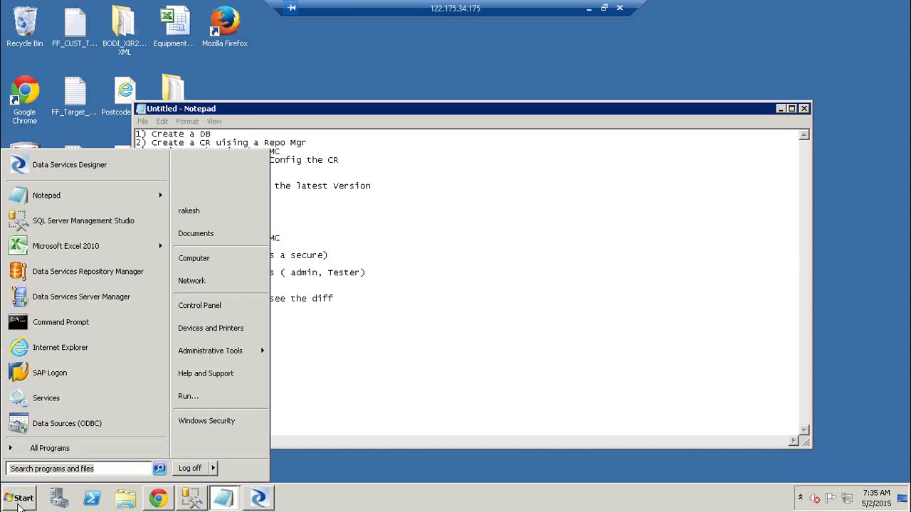
left_click(78, 455)
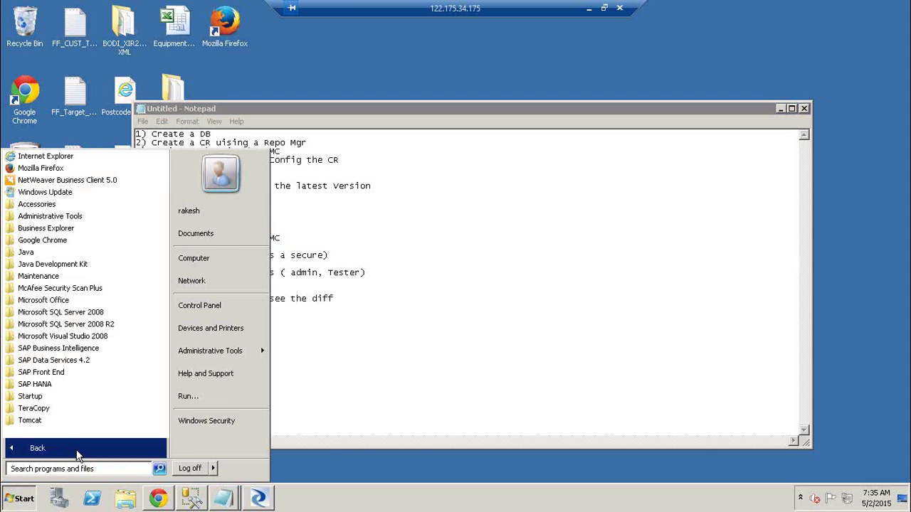
left_click(84, 362)
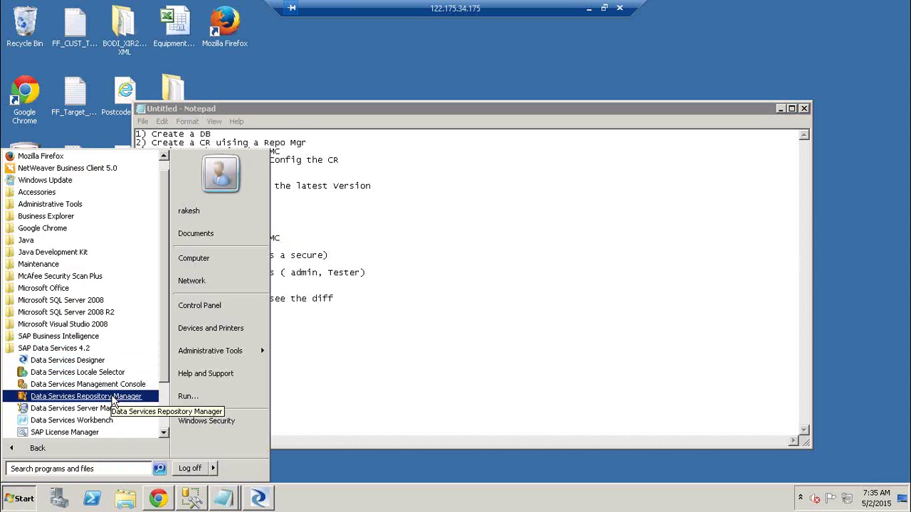
left_click(113, 396)
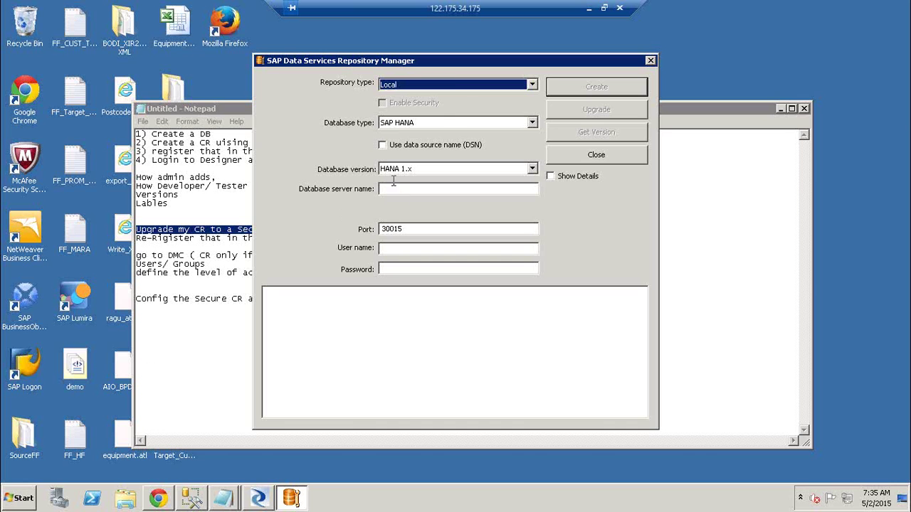
- Connect to Central repository DB_CR on BOIDES (Microsoft SQL Server), check its version, and tick Enable Security
left_click(453, 85)
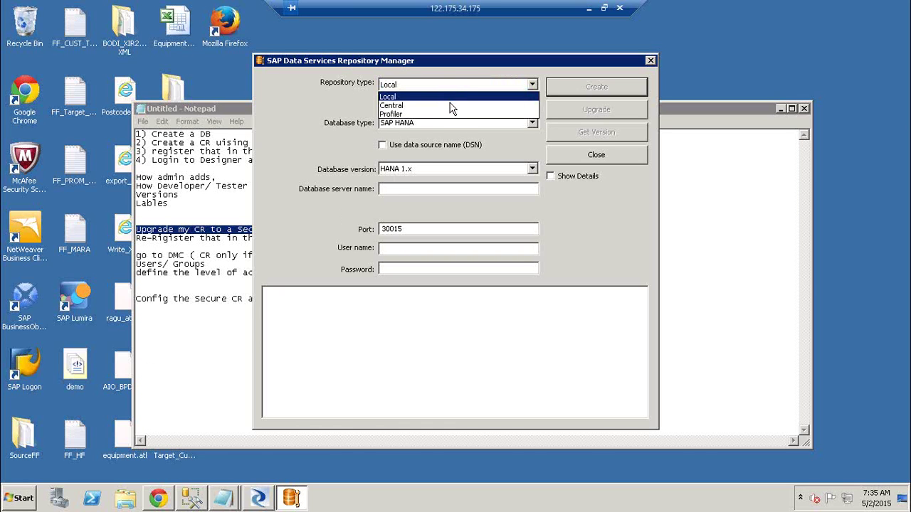
left_click(451, 104)
left_click(450, 122)
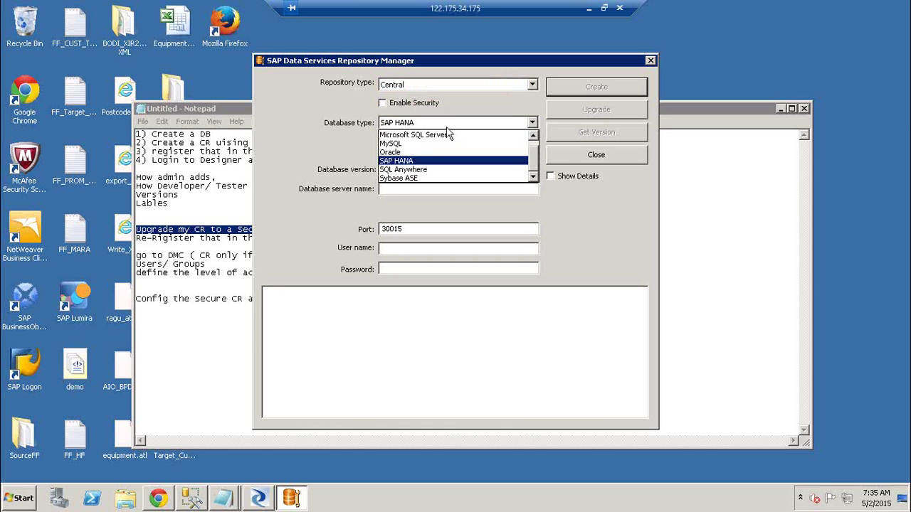
left_click(446, 131)
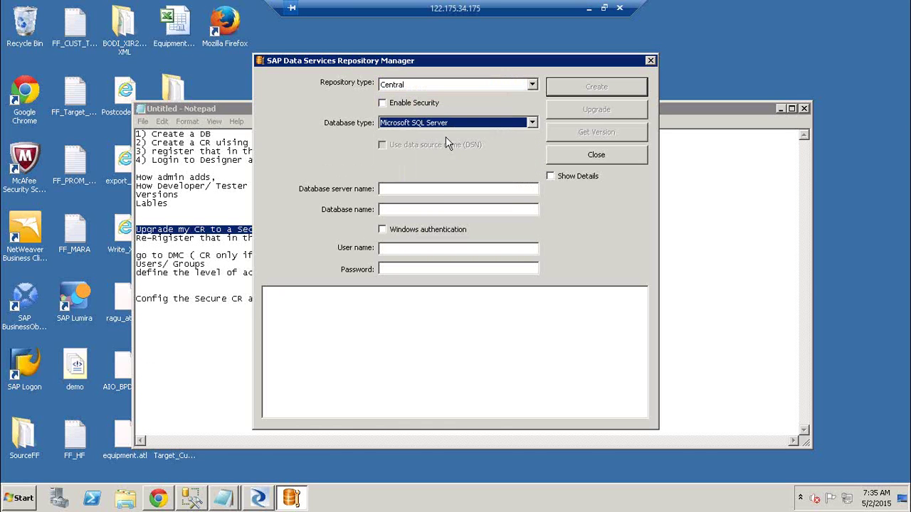
left_click(438, 190)
type("BOIDES")
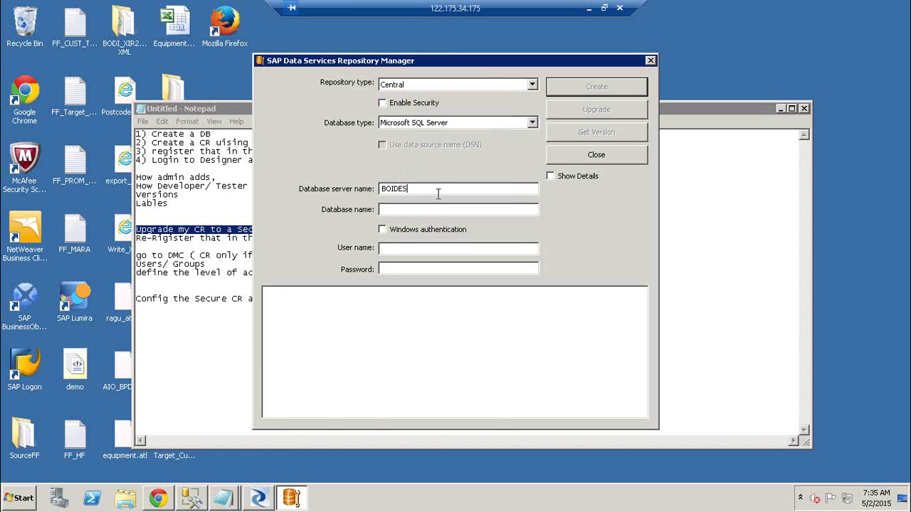
key("Tab")
type("DB_CR")
key("Tab")
key("Tab")
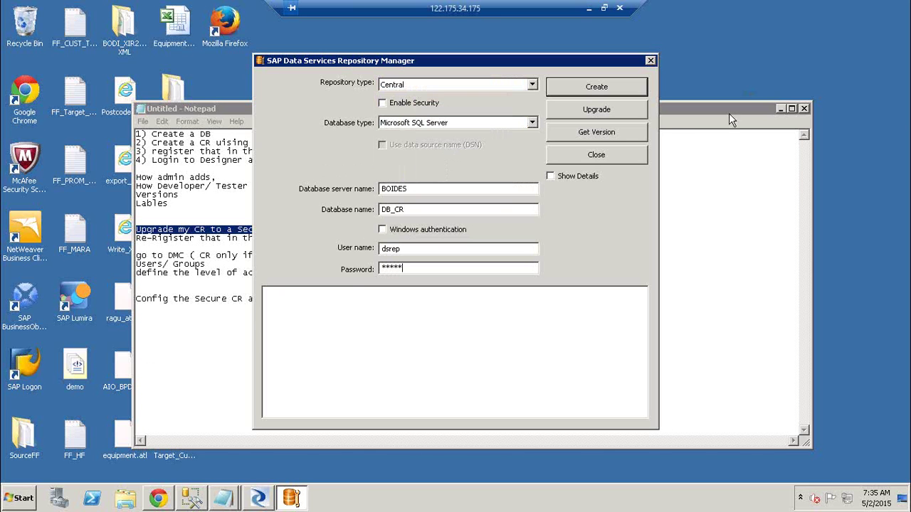
left_click(625, 137)
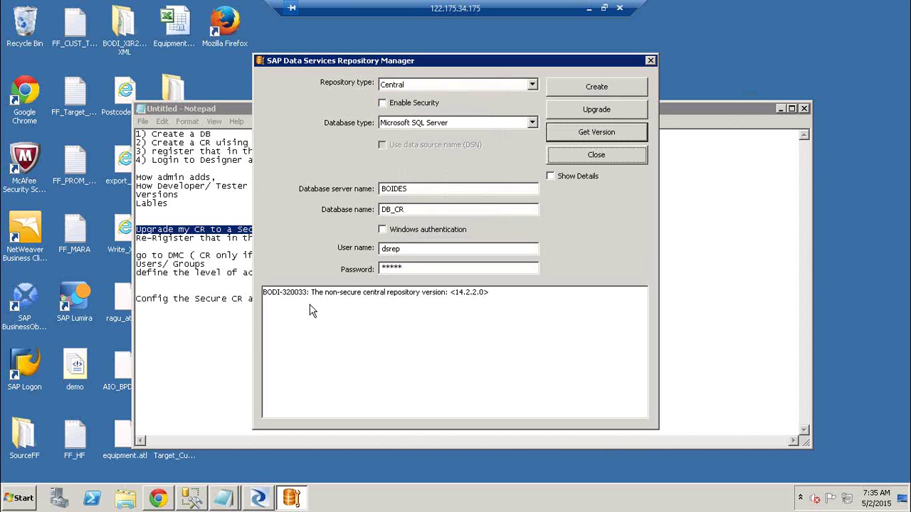
left_click(383, 103)
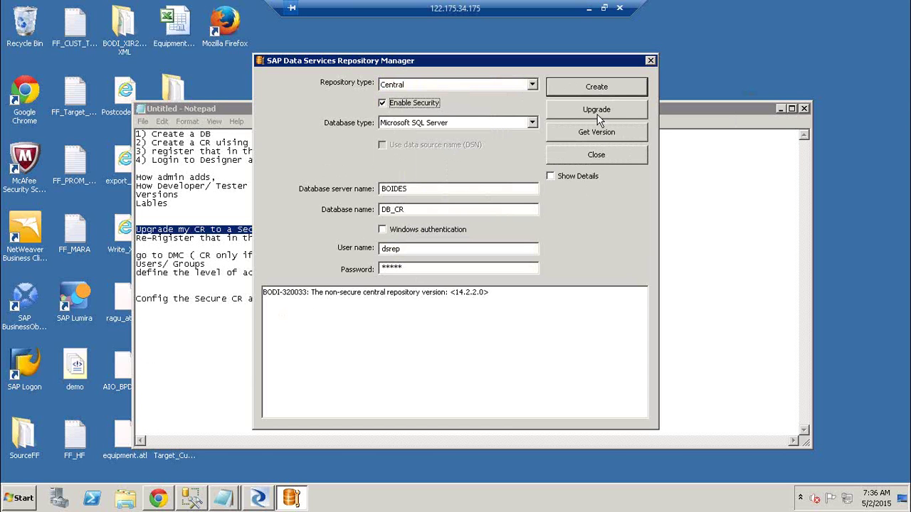
- Upgrade DB_CR to secure, verify the secure central version 14.2.2.0, and close Repository Manager
left_click(598, 116)
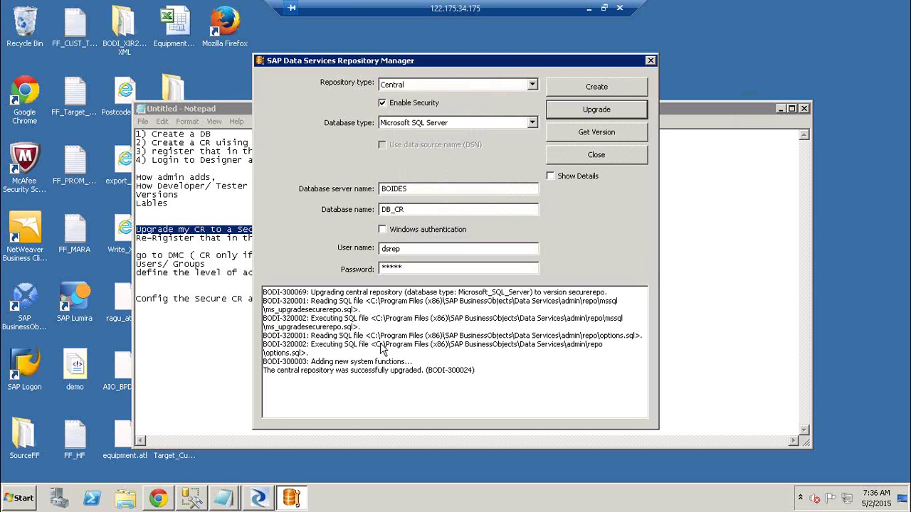
left_click(597, 133)
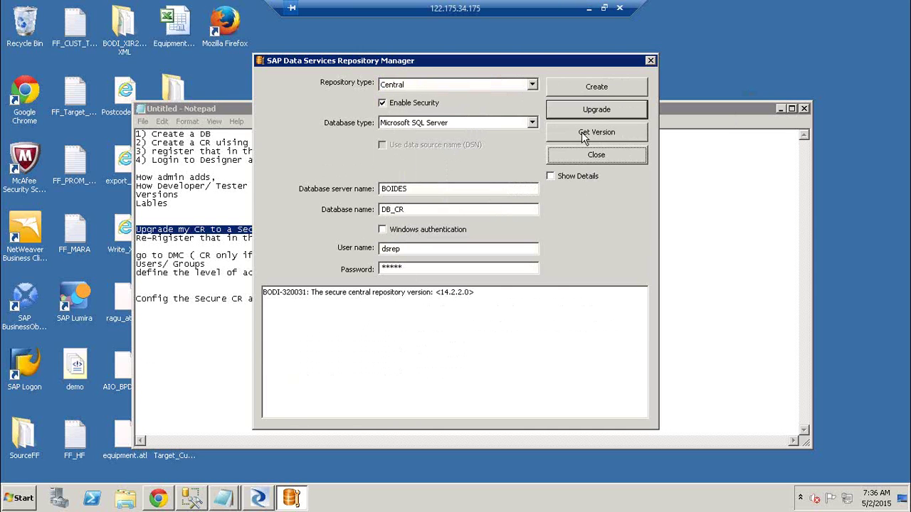
left_click_drag(324, 292, 425, 294)
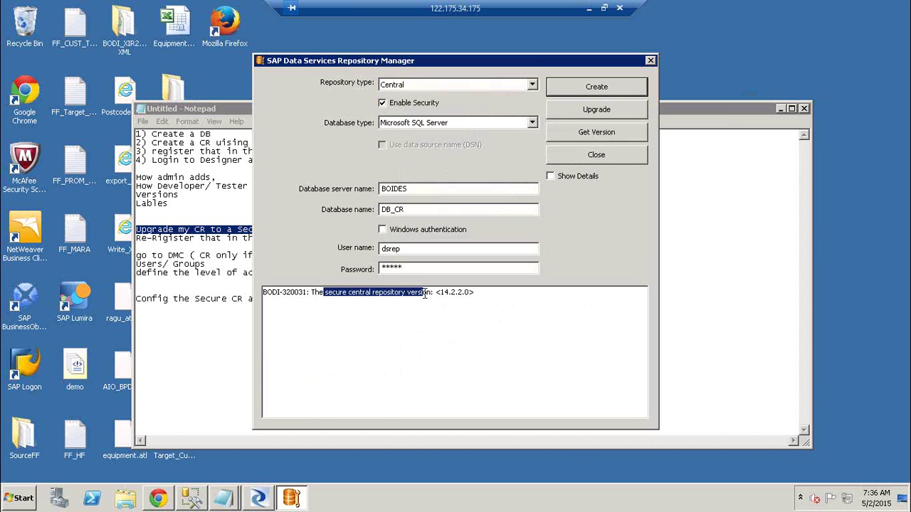
left_click(651, 61)
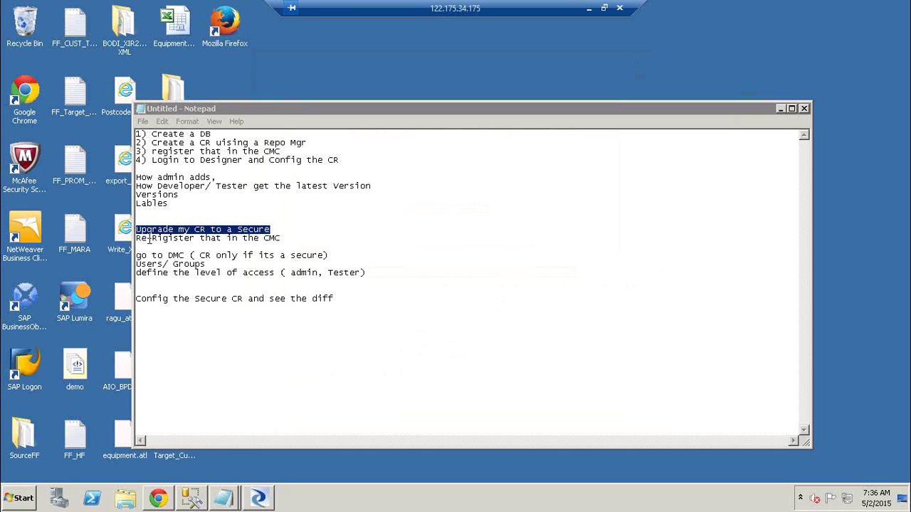
- Log back into the CMC after the session timeout and select CR_DEV123 under Data Services repositories
left_click_drag(147, 239, 284, 237)
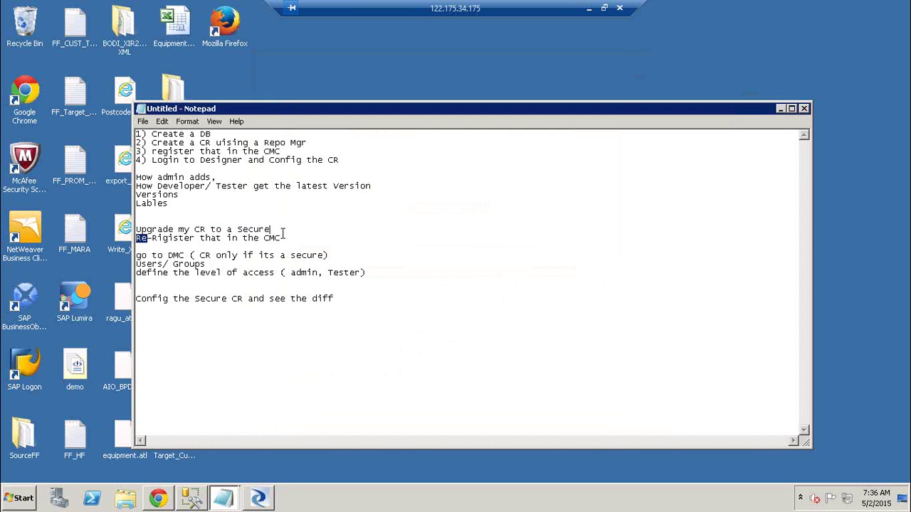
left_click(162, 503)
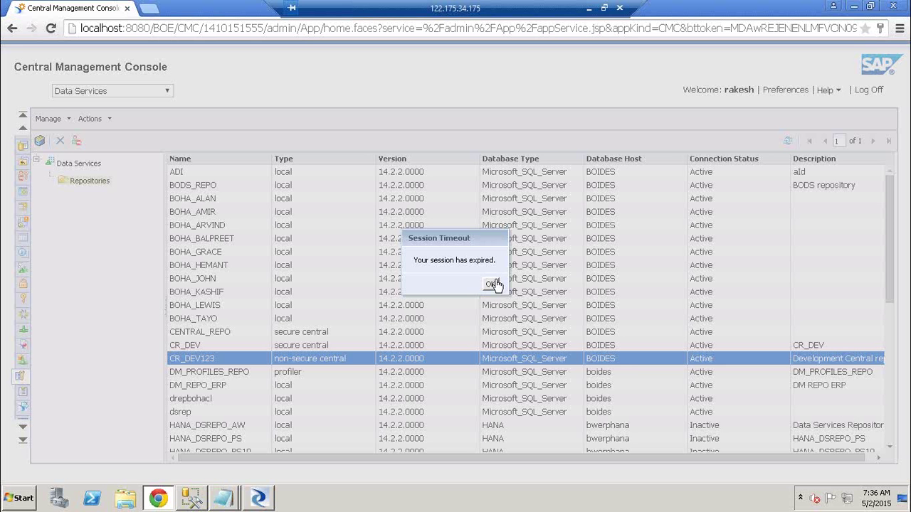
left_click(492, 284)
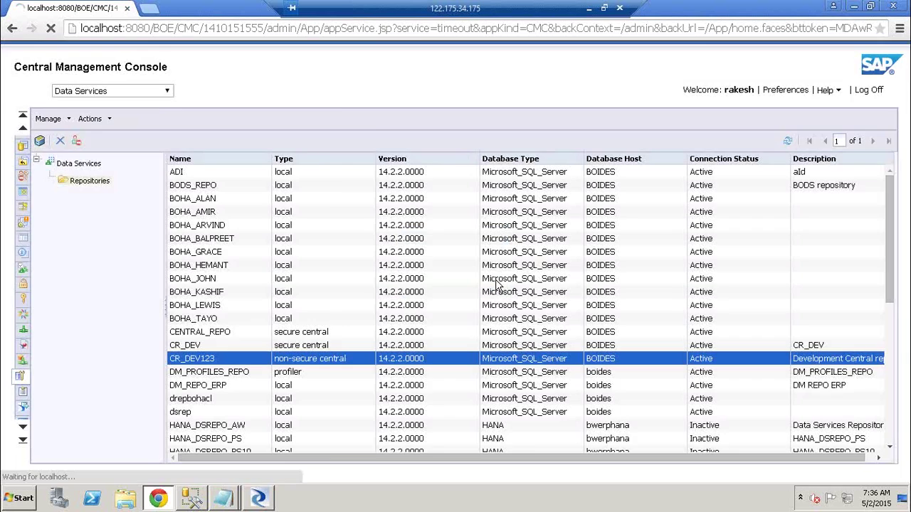
type("••••••••")
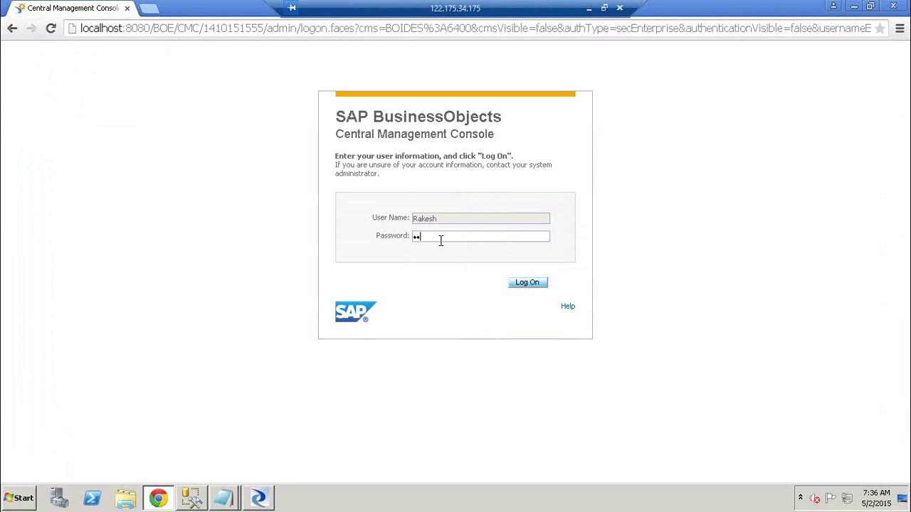
key("Return")
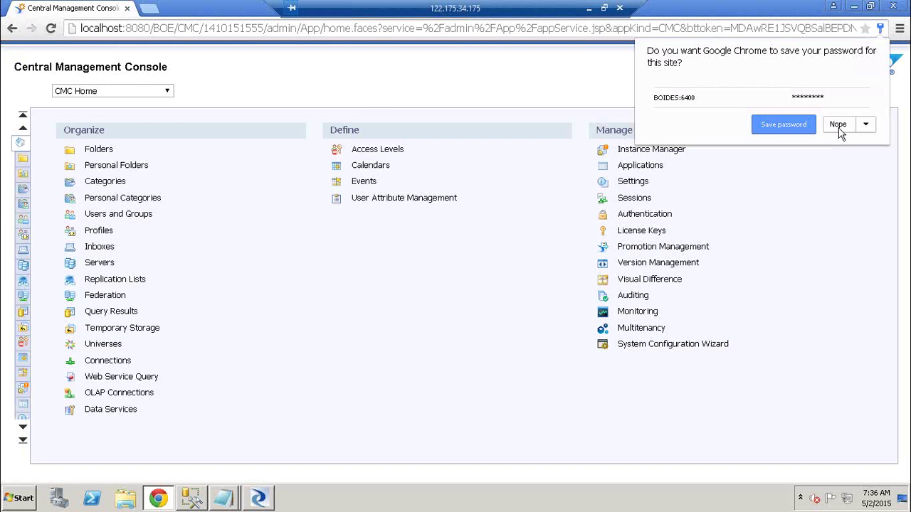
left_click(837, 123)
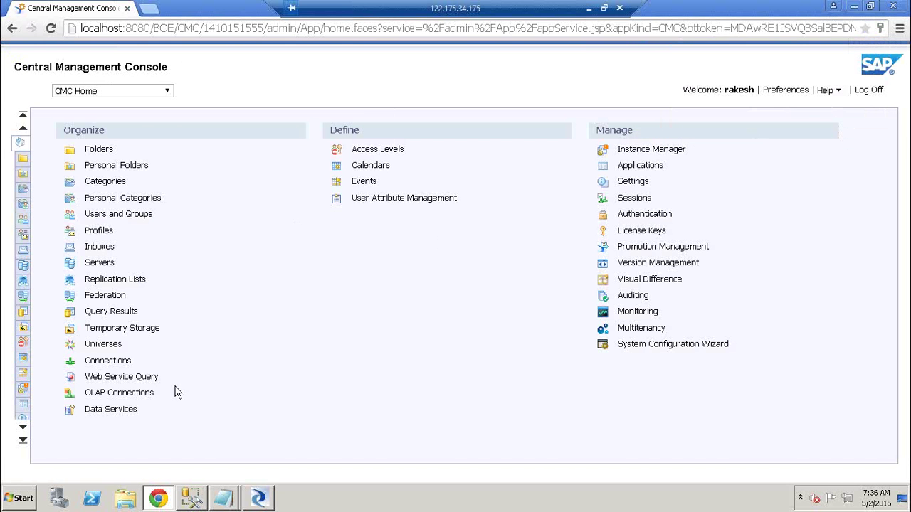
left_click(111, 410)
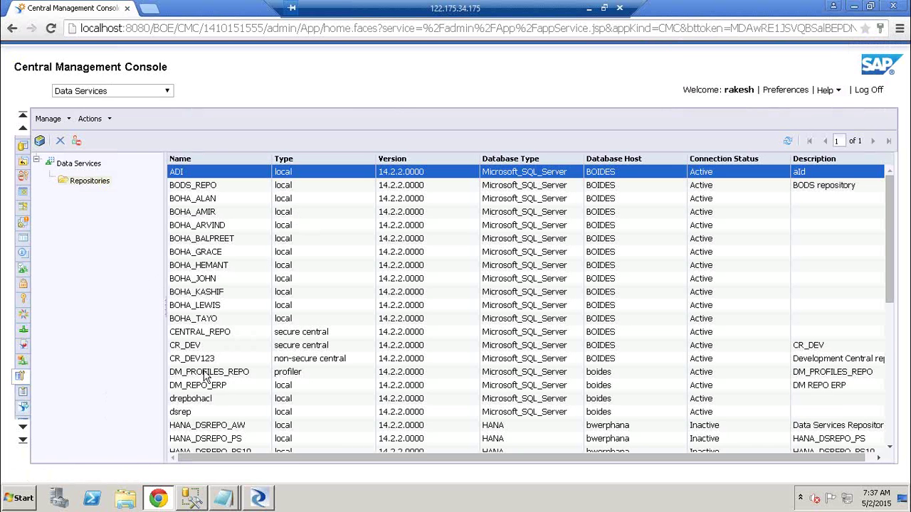
left_click(212, 363)
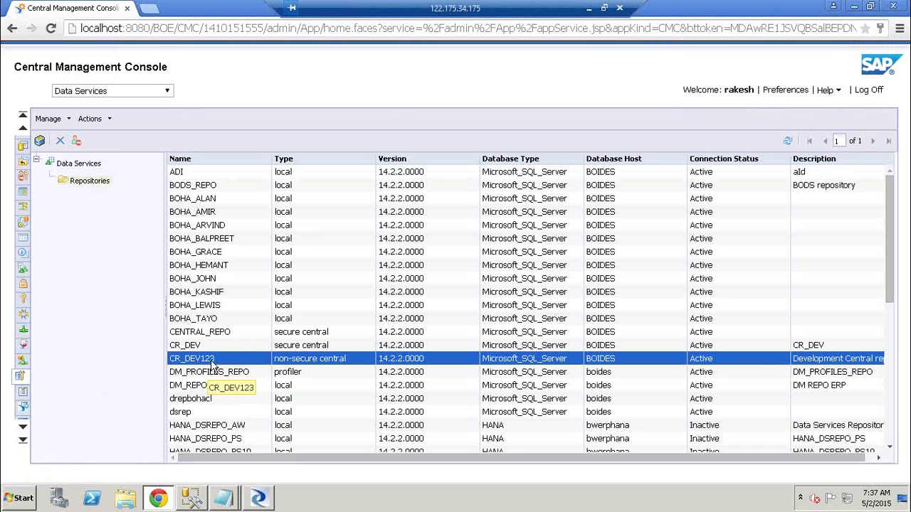
- Enter CR_DEV123's database password, test the connection successfully, save the properties, and reselect CR_DEV123
double_click(211, 363)
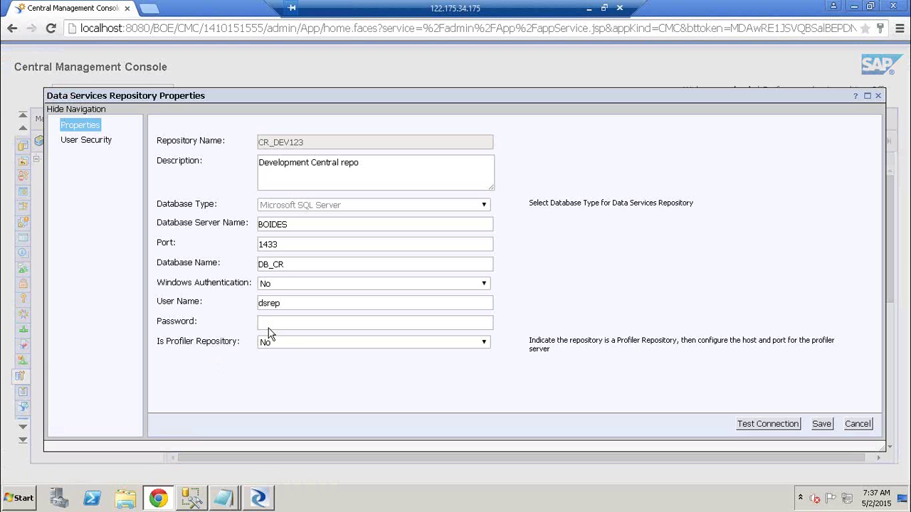
left_click(272, 325)
left_click(743, 425)
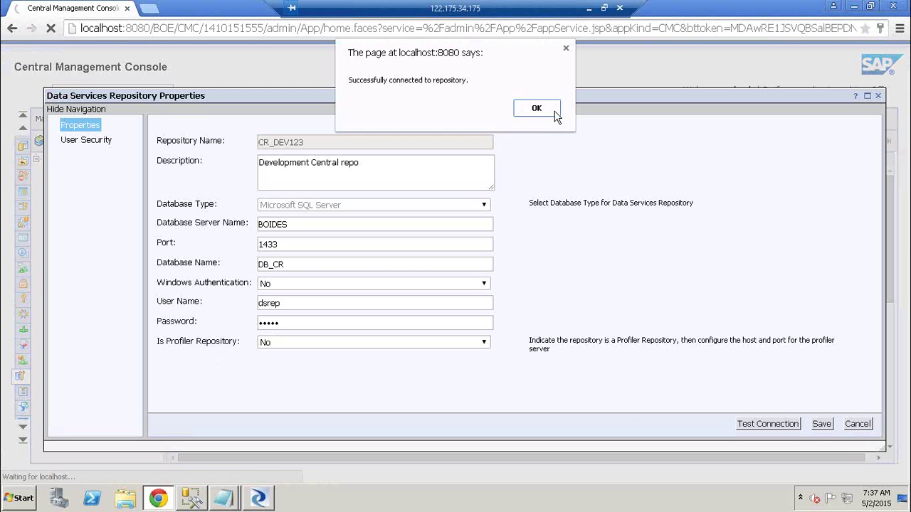
left_click(553, 110)
left_click(822, 425)
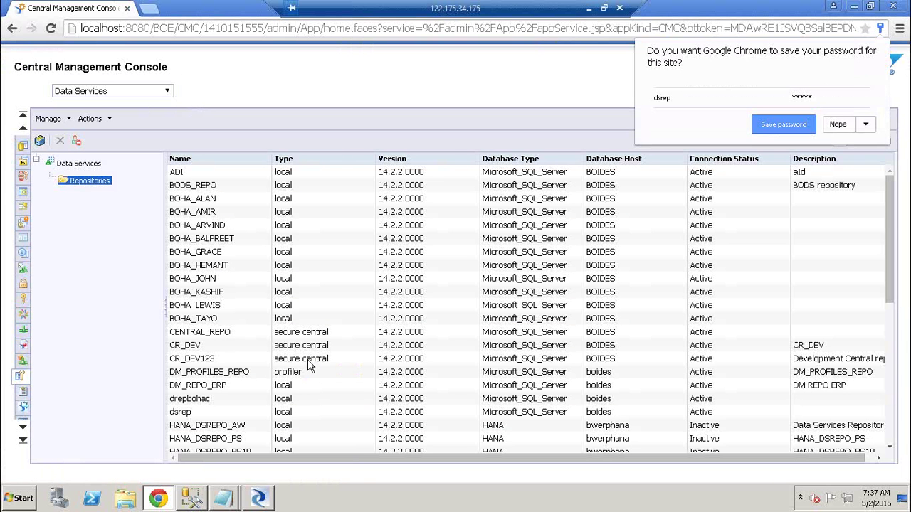
left_click(309, 360)
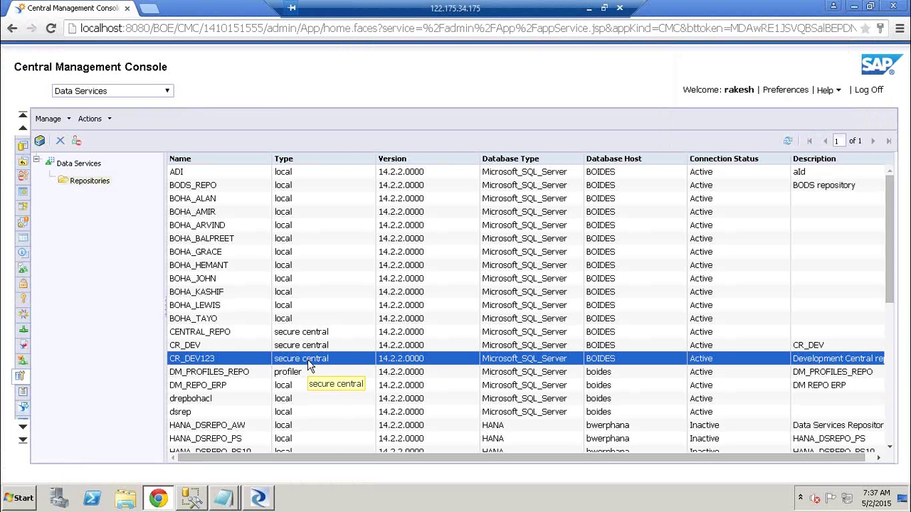
- Review the Notepad notes and the SAP Data Services 4.2 program folder, then bring Designer back to front
left_click(7, 507)
left_click(222, 498)
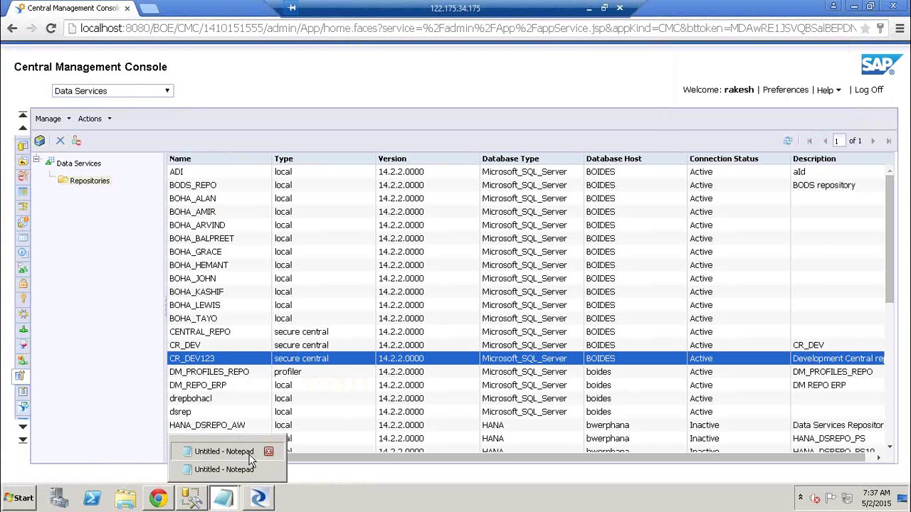
left_click(250, 452)
left_click_drag(163, 256, 184, 257)
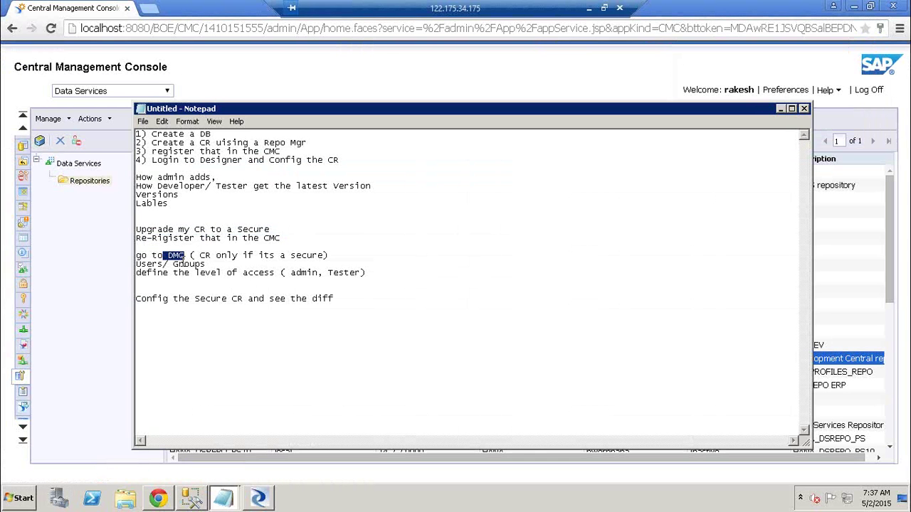
left_click(28, 502)
left_click(64, 447)
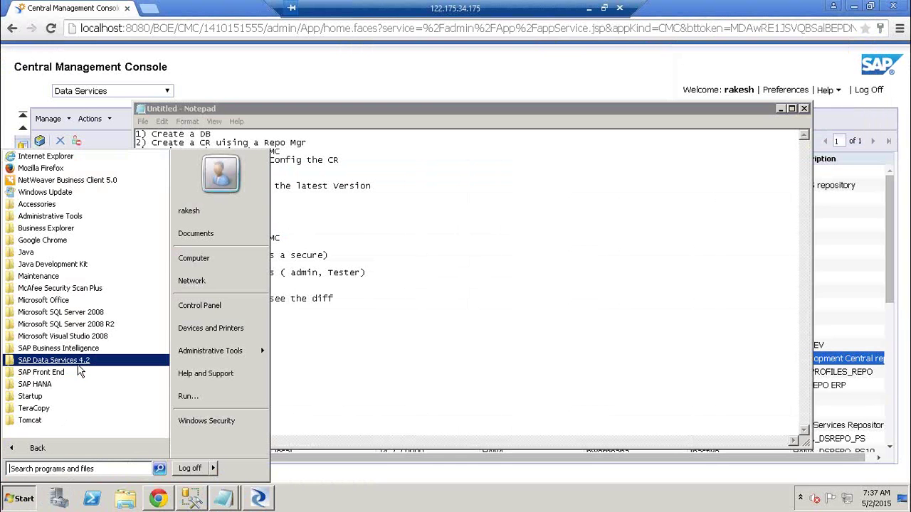
left_click(75, 362)
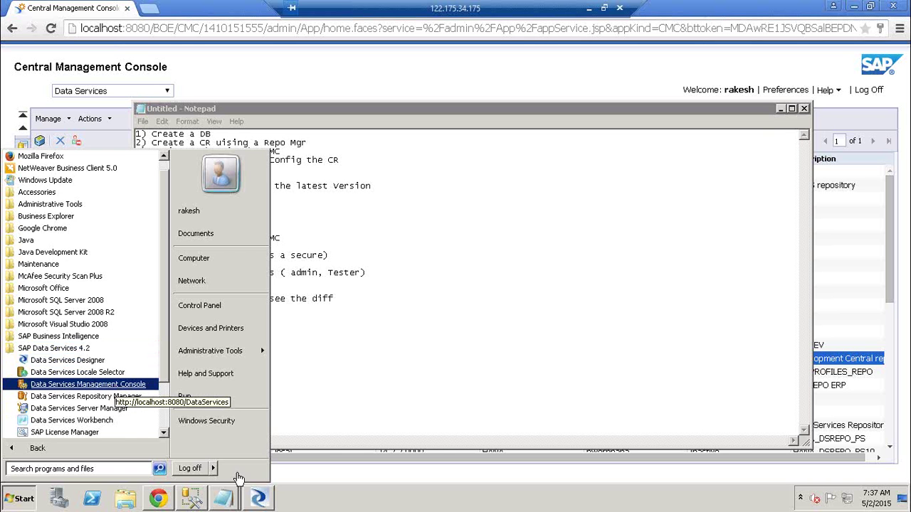
left_click(258, 500)
left_click(258, 500)
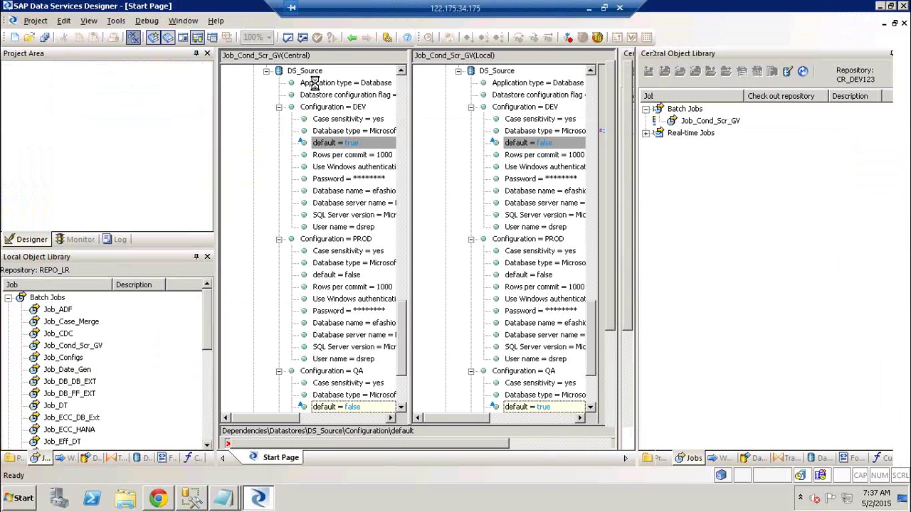
- Close the Difference Viewer, show the Start Page, and launch the Data Services Management Console from Tools
key("ctrl+F4")
left_click(204, 21)
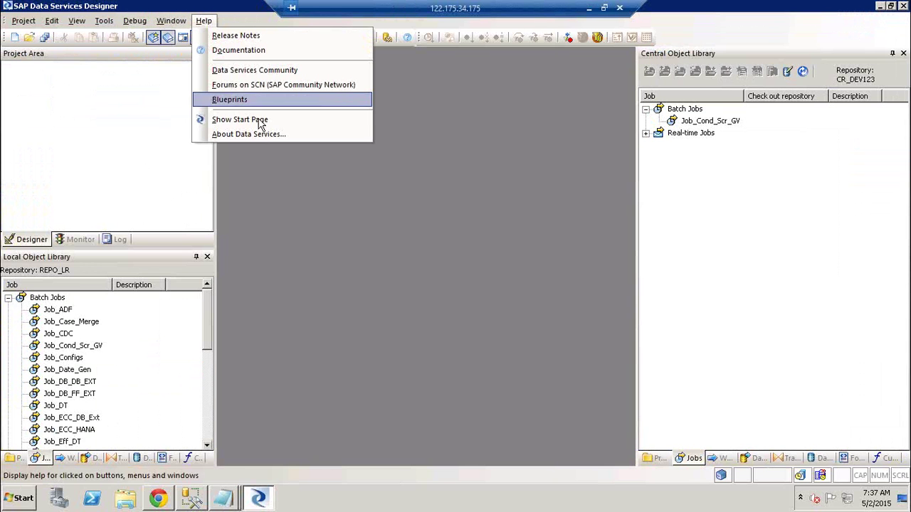
left_click(260, 121)
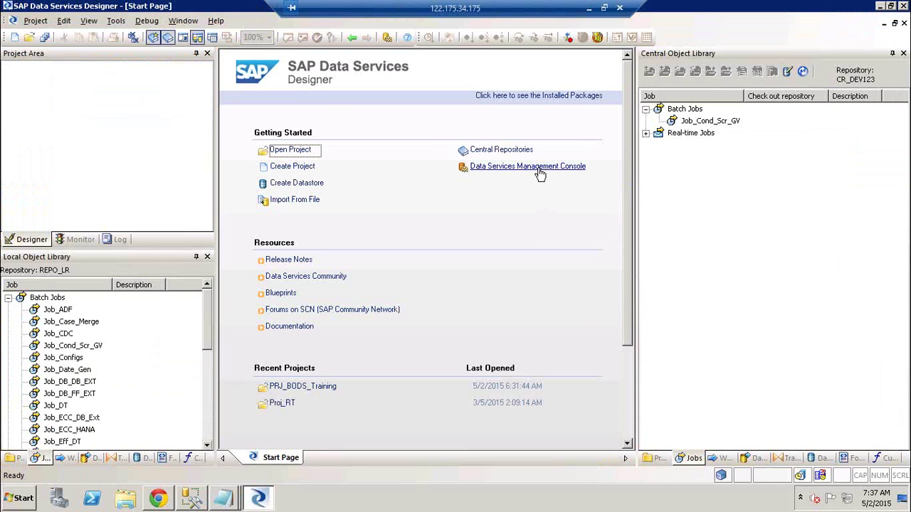
left_click(118, 22)
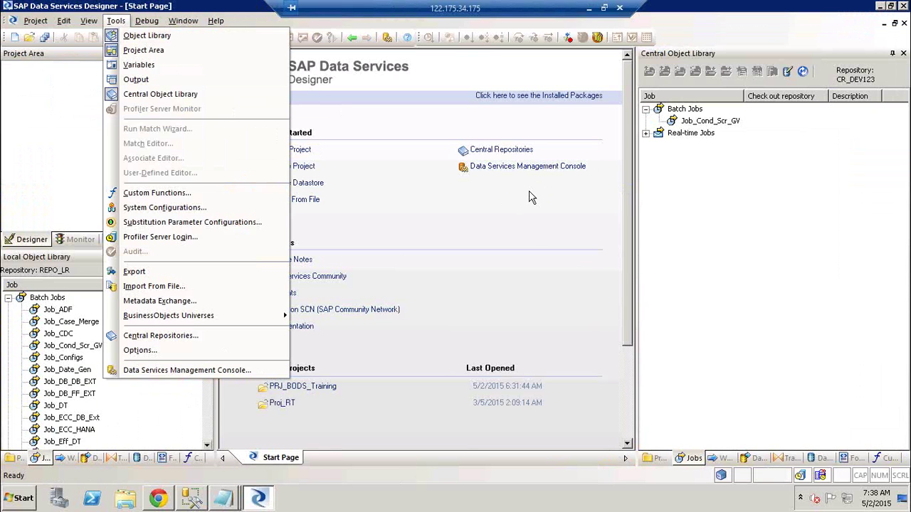
left_click(521, 169)
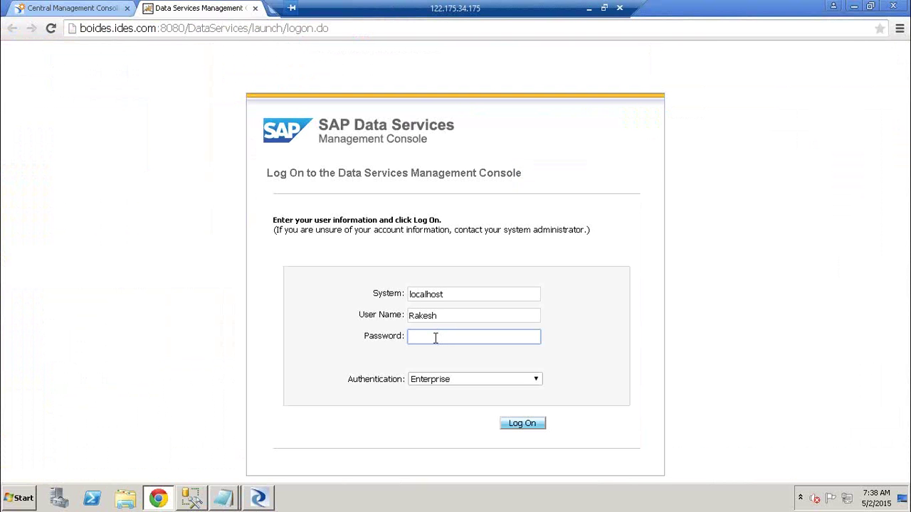
- Log on to the Management Console, visit Administrator and return home, then minimize Remote Desktop toward local Excel
type("********")
key("Return")
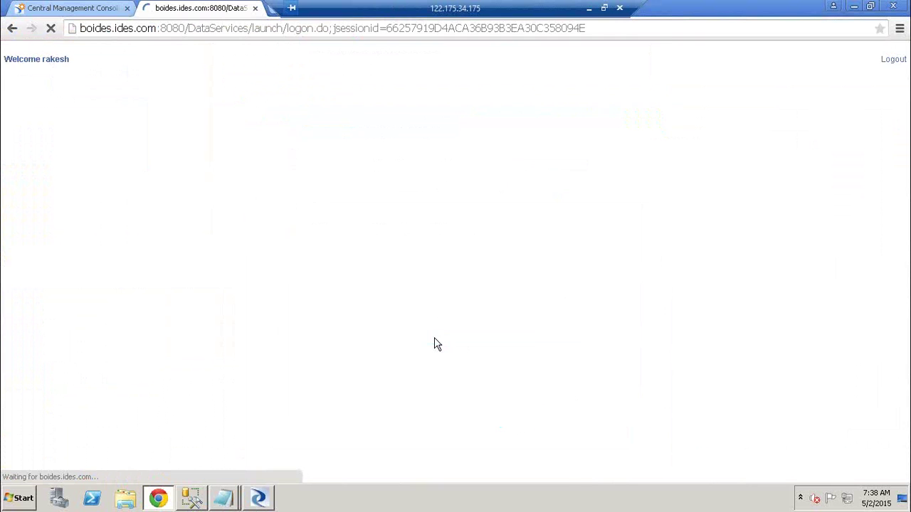
left_click(103, 180)
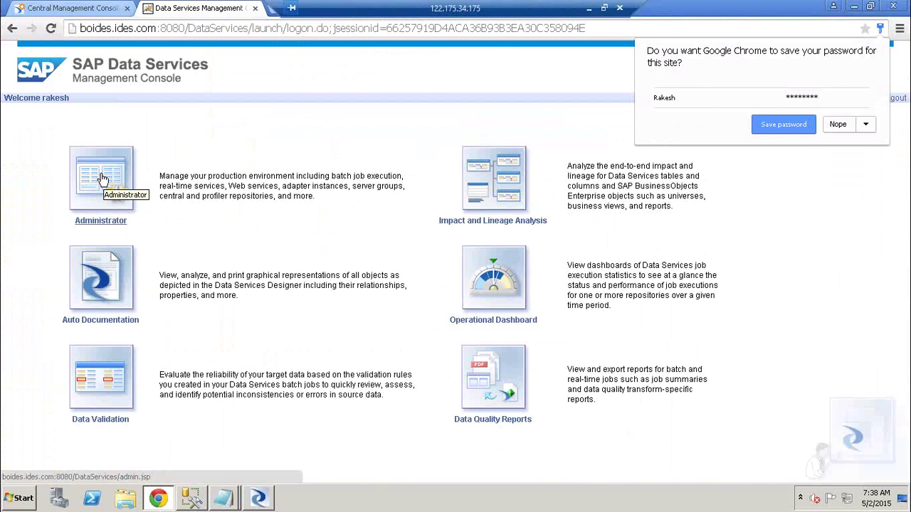
left_click(12, 30)
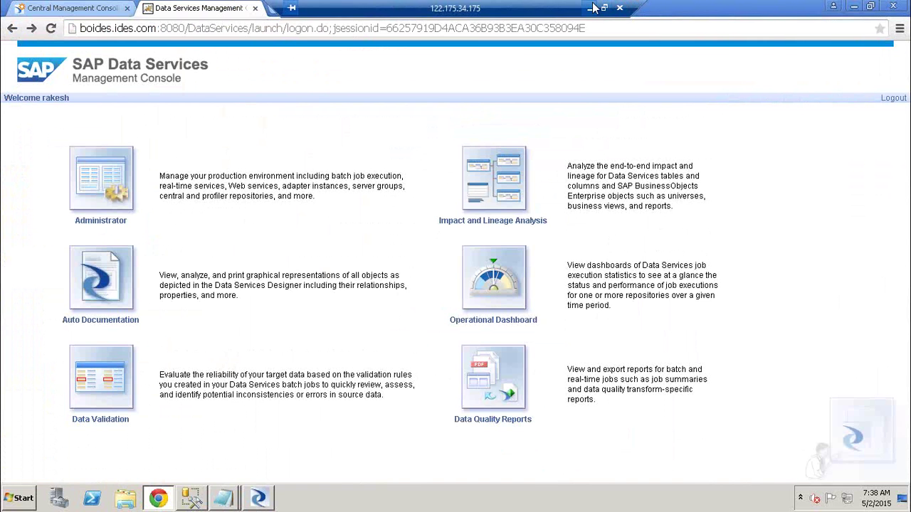
left_click(591, 8)
mouse_move(169, 502)
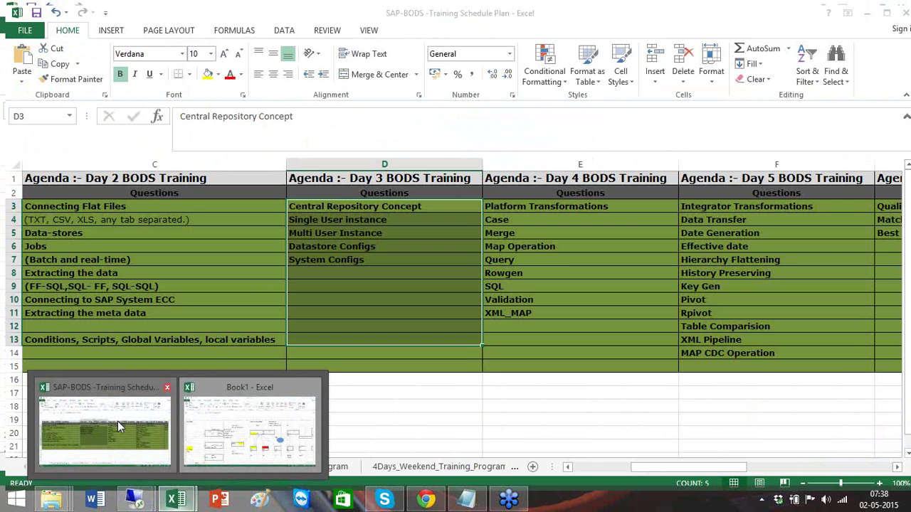
- Review the Day 7 Management Console items in the SAP-BODS training schedule, then return to the remote session
left_click(117, 421)
left_click(509, 294)
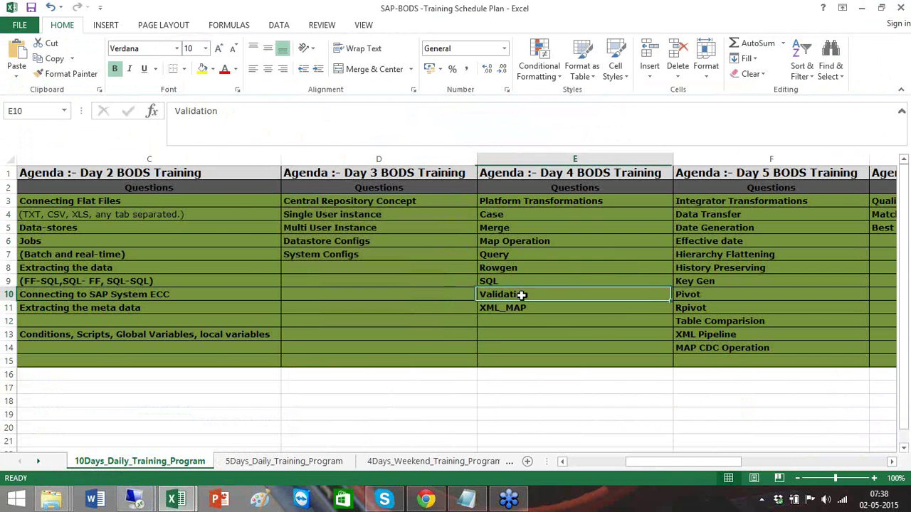
left_click(891, 463)
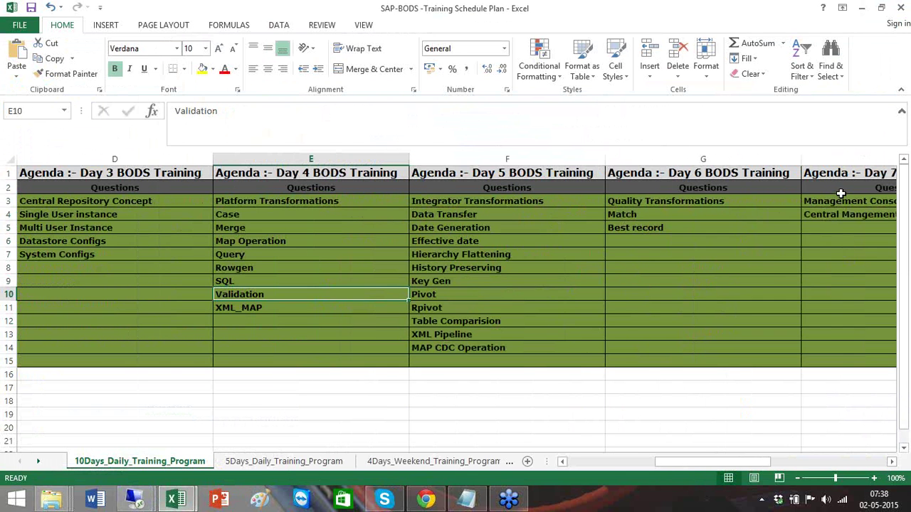
left_click_drag(842, 203, 847, 217)
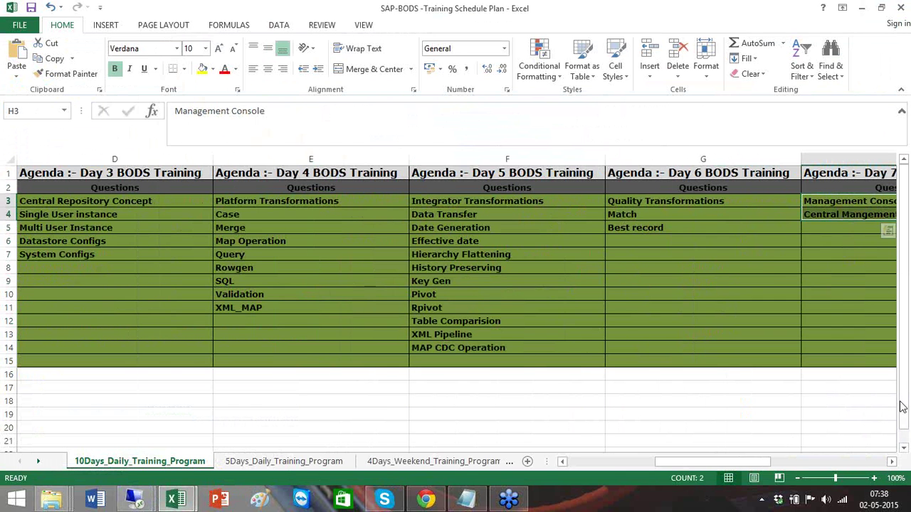
left_click(892, 464)
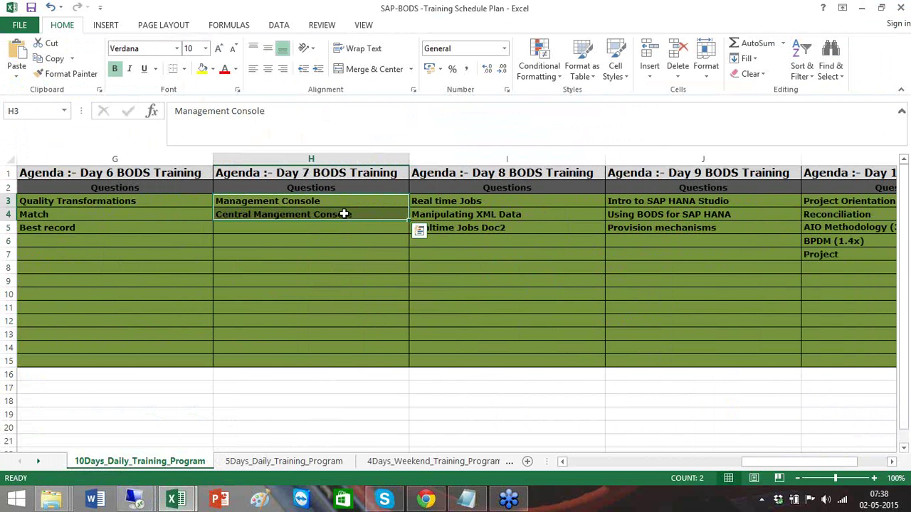
key("alt+Tab")
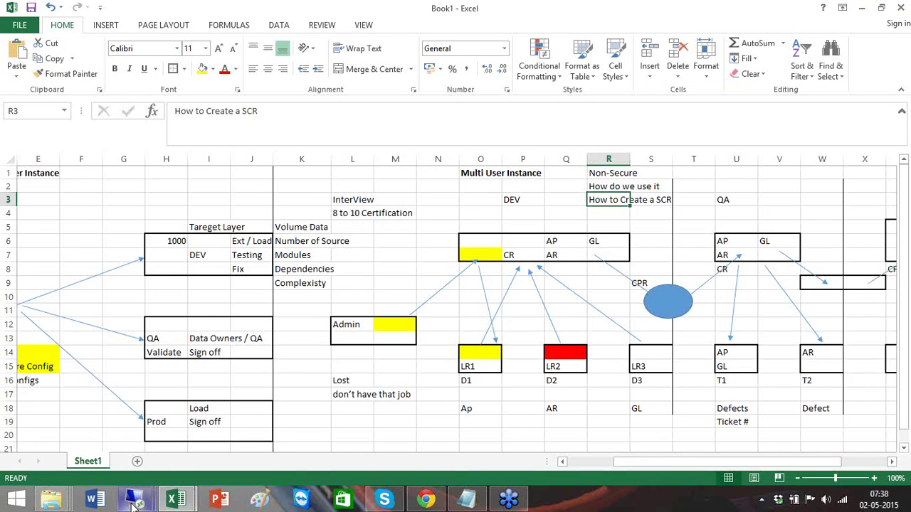
left_click(133, 504)
left_click(232, 441)
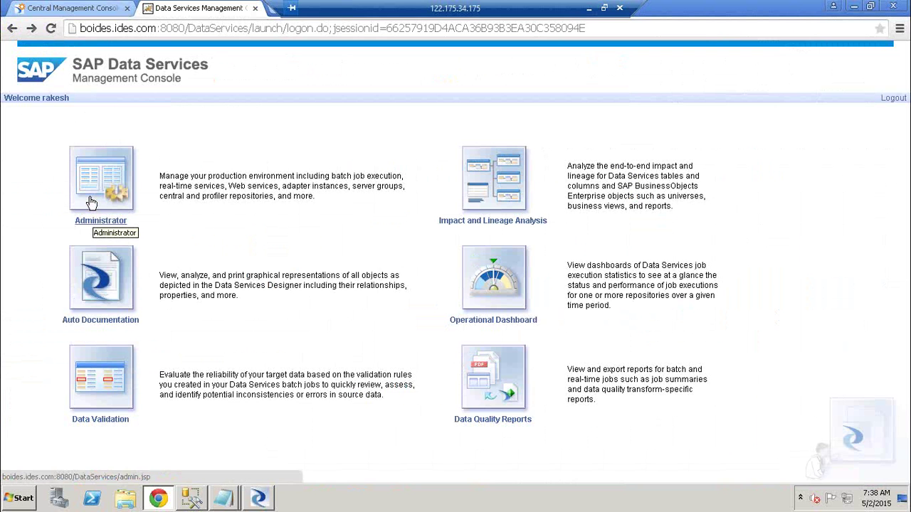
- Open the Administrator page from the Management Console home page
left_click(91, 203)
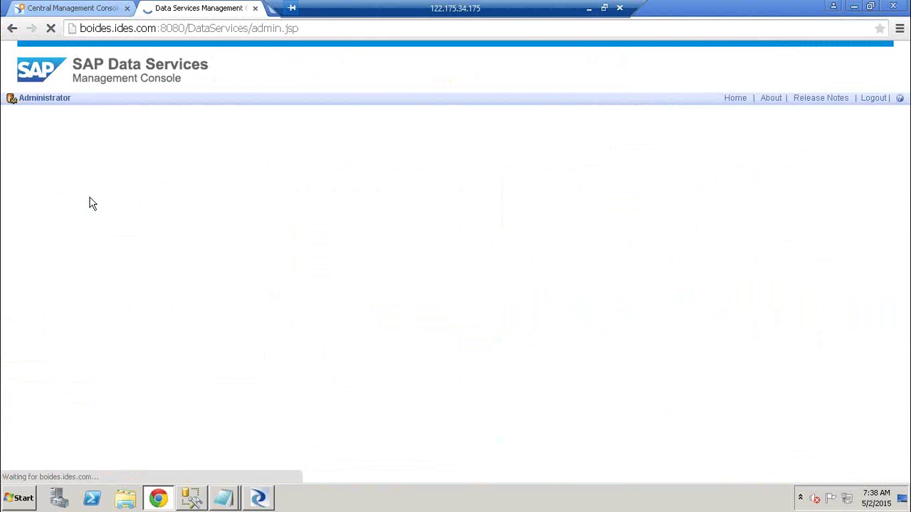
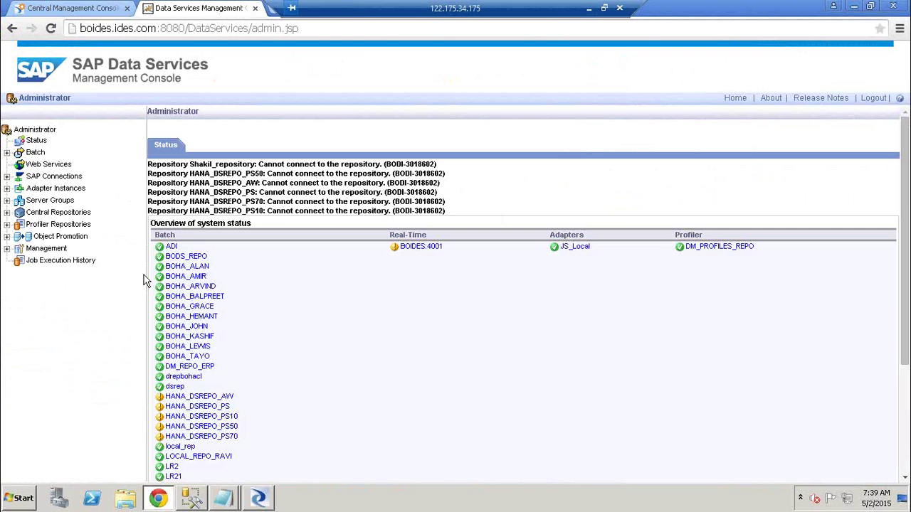
- Expand Central Repositories to list CENTRAL_REPO, CR_DEV, CR_DEV123 and REPO_MAR_CR, then switch to the CMC
left_click(7, 213)
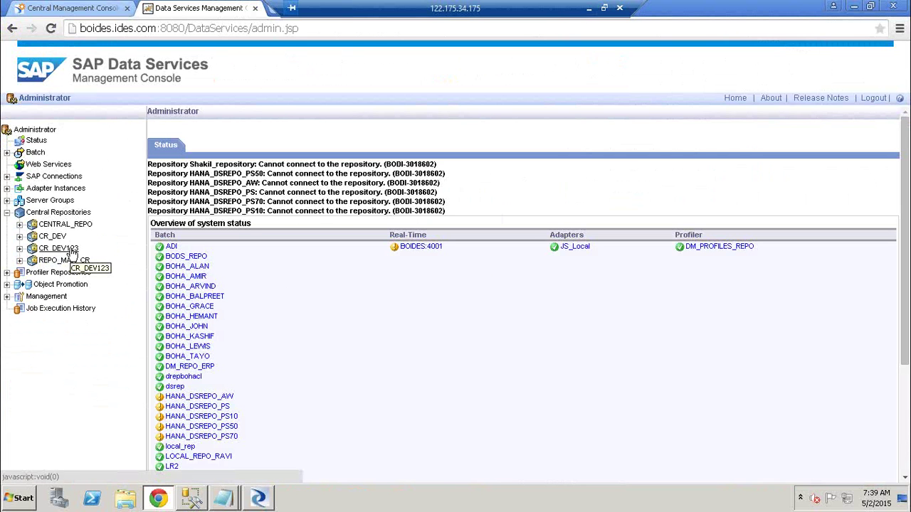
left_click(76, 10)
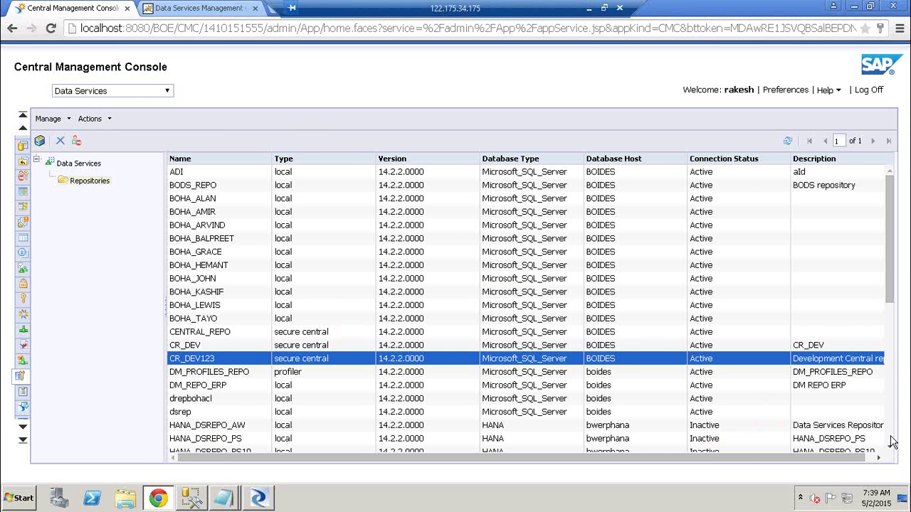
- Scroll through the CMC repository list, then return to the Data Services Management Console
scroll(893, 442, "down", 4)
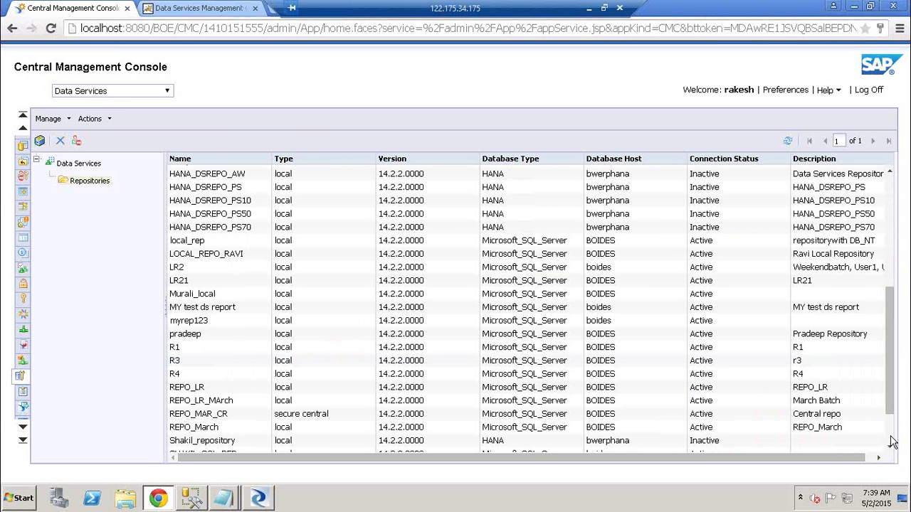
scroll(893, 442, "down", 2)
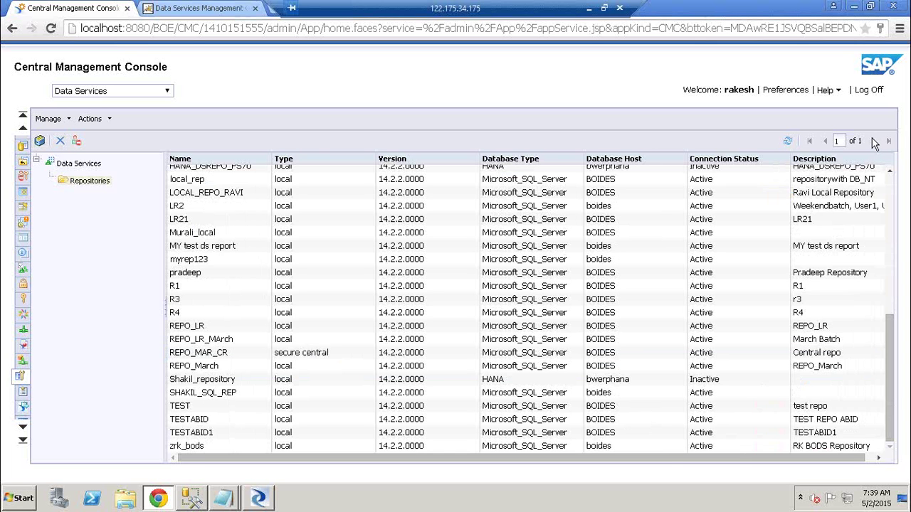
left_click(200, 8)
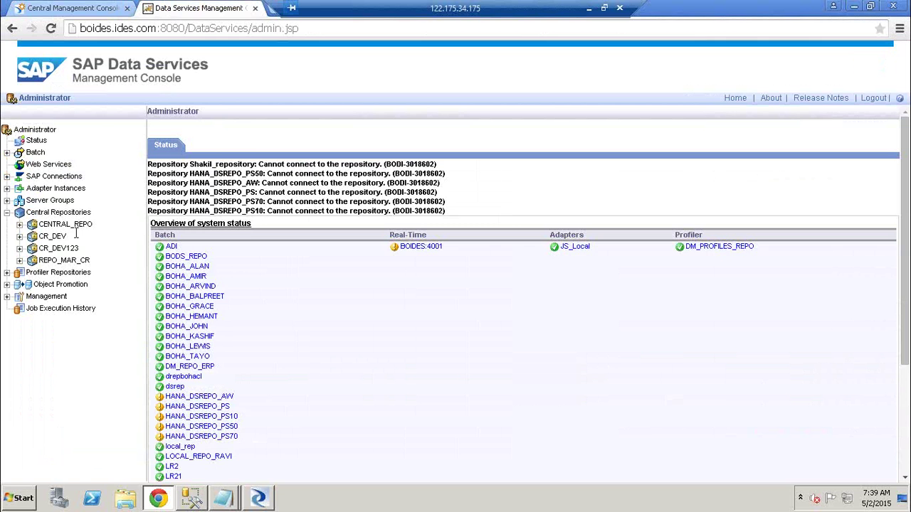
- Open CR_DEV123's Users and Groups, review its DIGroup group and empty users, and start a new group
left_click(20, 248)
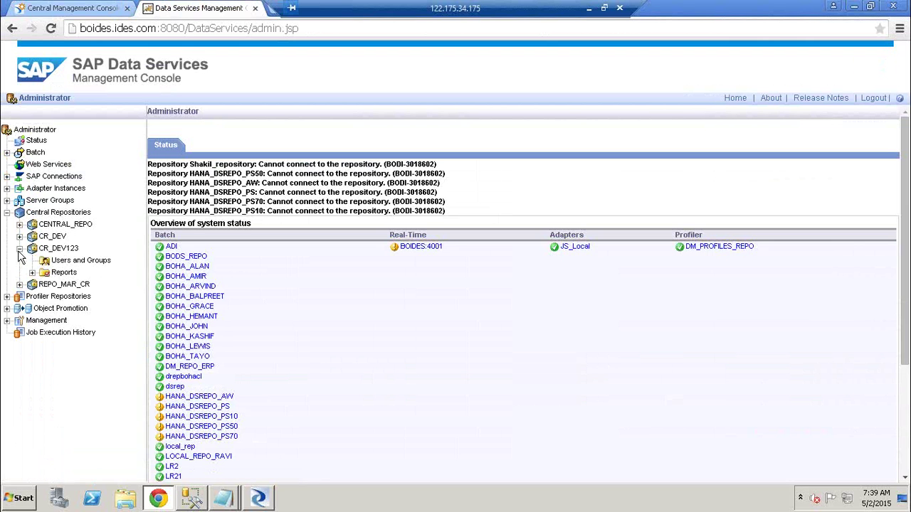
left_click(80, 265)
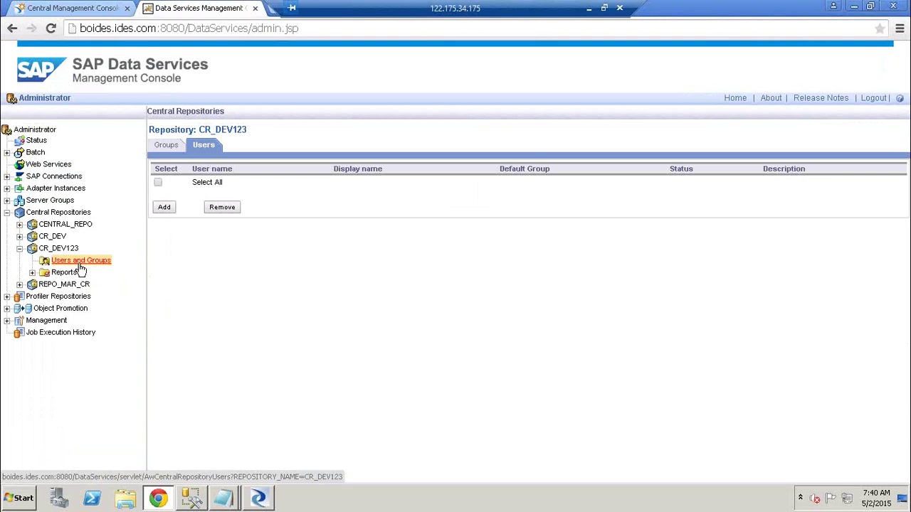
left_click(173, 146)
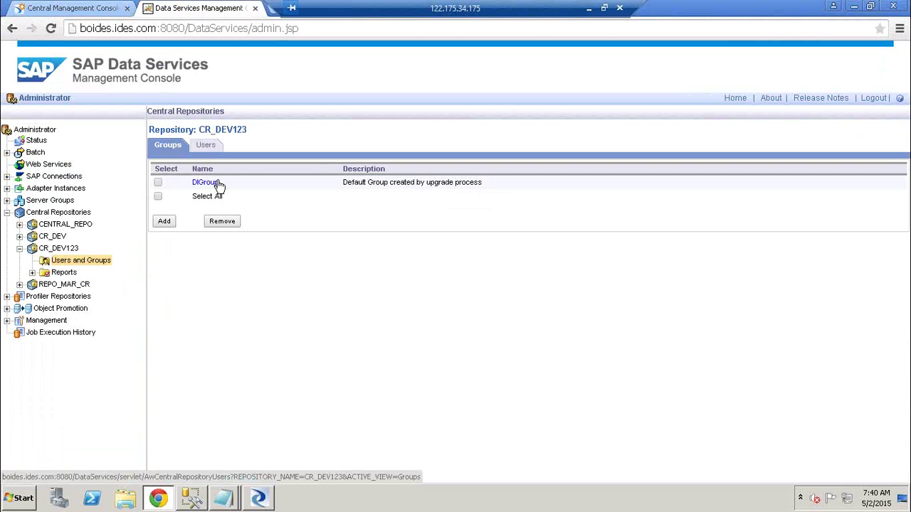
left_click_drag(220, 184, 194, 184)
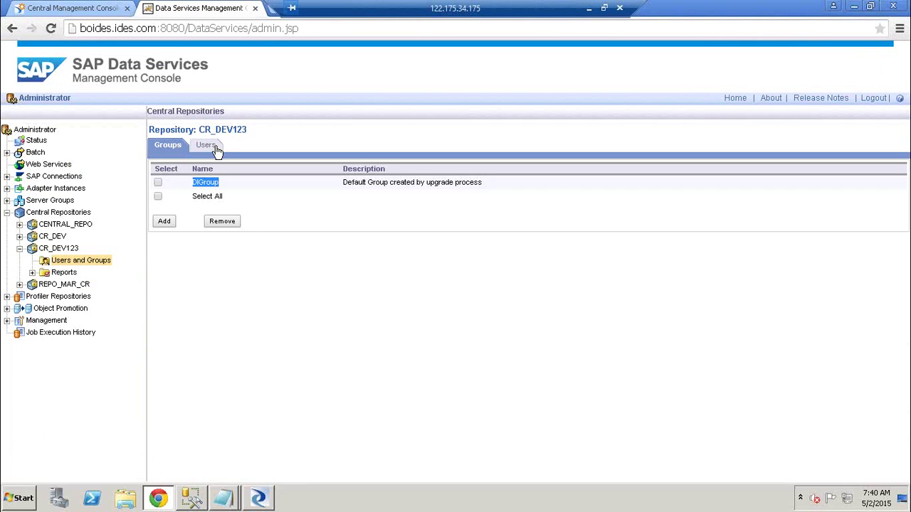
left_click(215, 148)
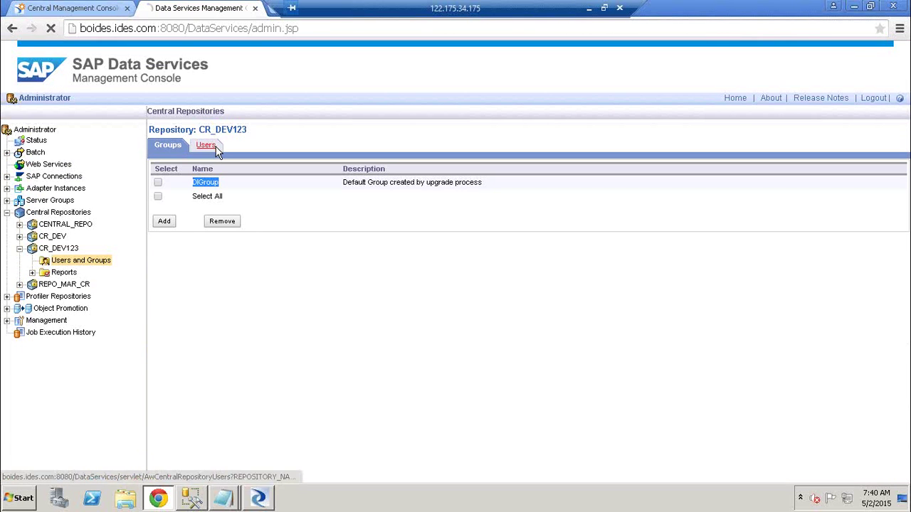
left_click(172, 146)
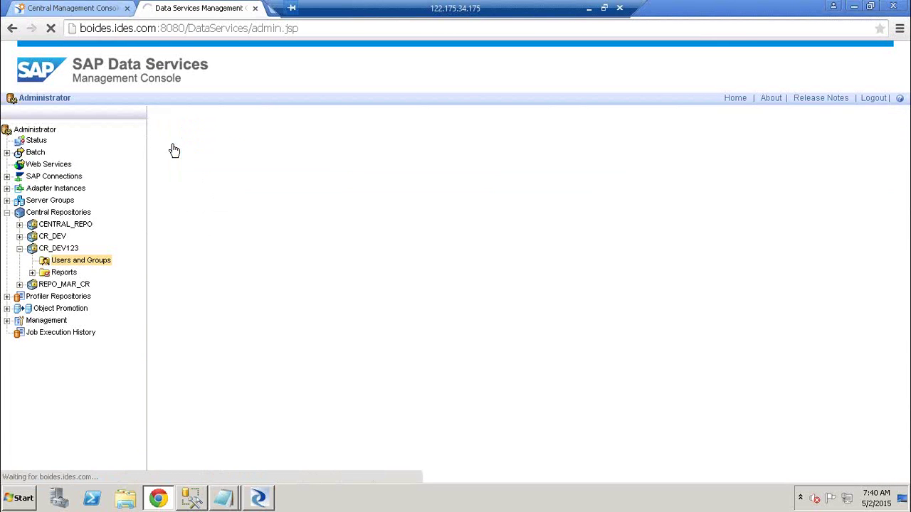
left_click(163, 221)
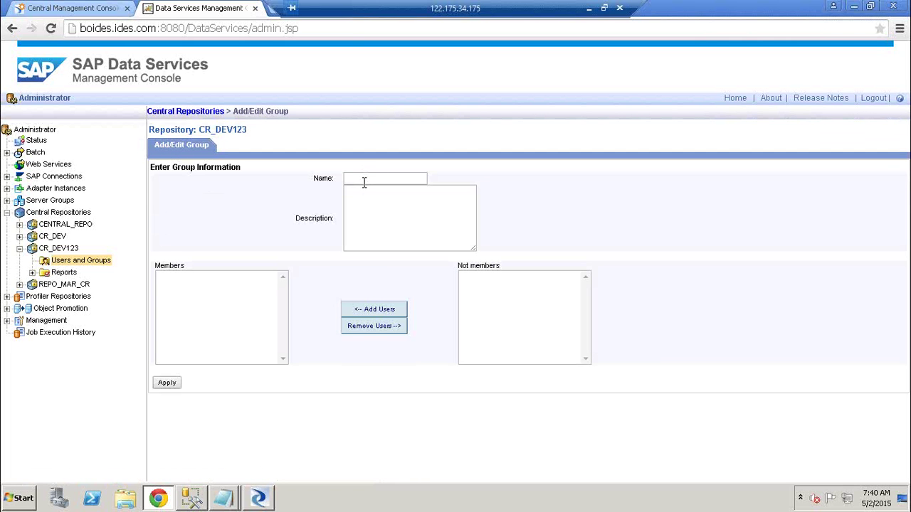
- Create the Admin group with description Admin
left_click(363, 180)
type("Admin")
key("Tab")
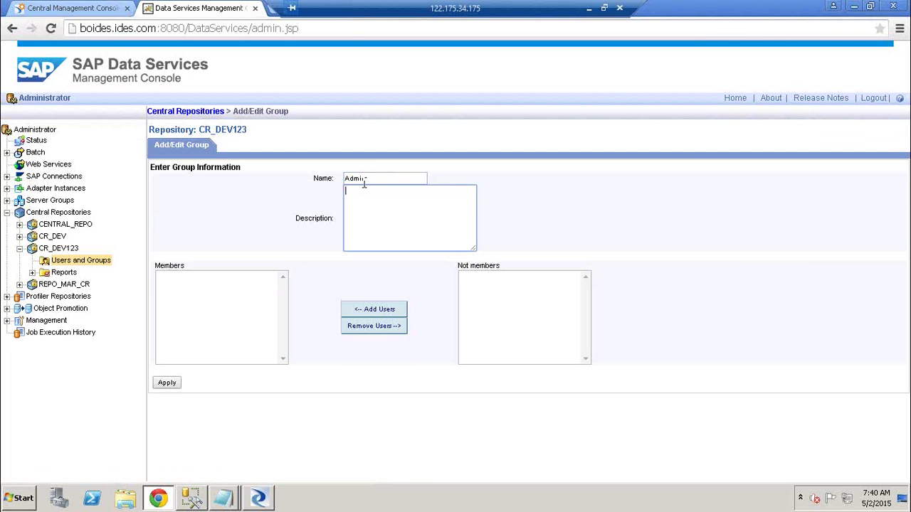
type("Admin")
key("Tab")
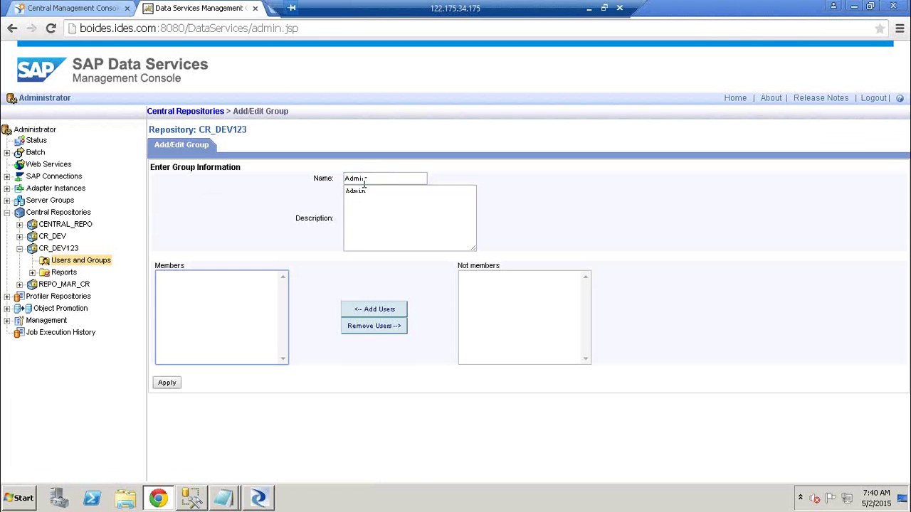
left_click(169, 384)
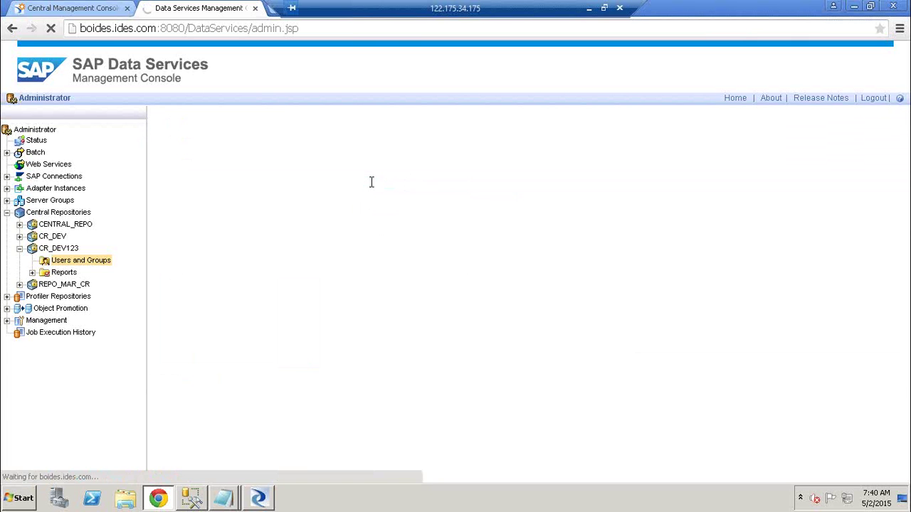
- Add the Testers group with description Testers, then view CR_DEV123's empty Users list
left_click(165, 236)
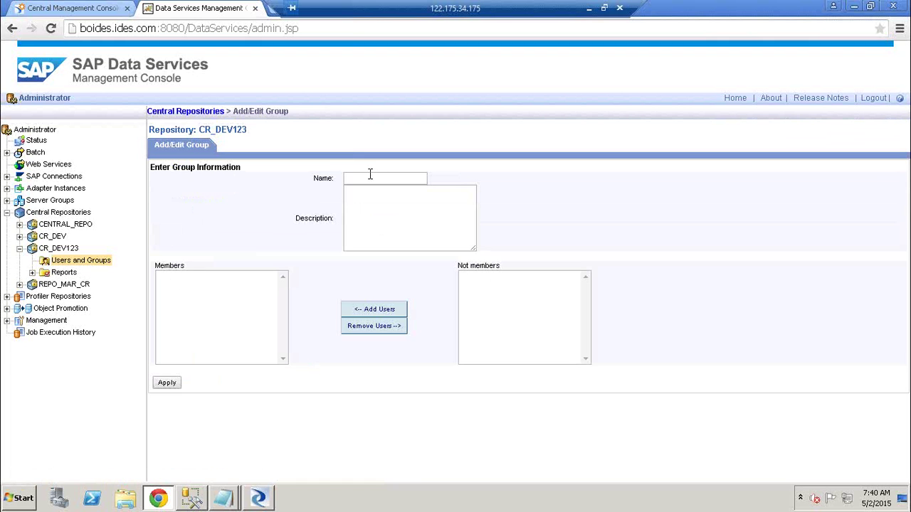
left_click(371, 177)
type("Testers")
left_click(366, 206)
type("Testers")
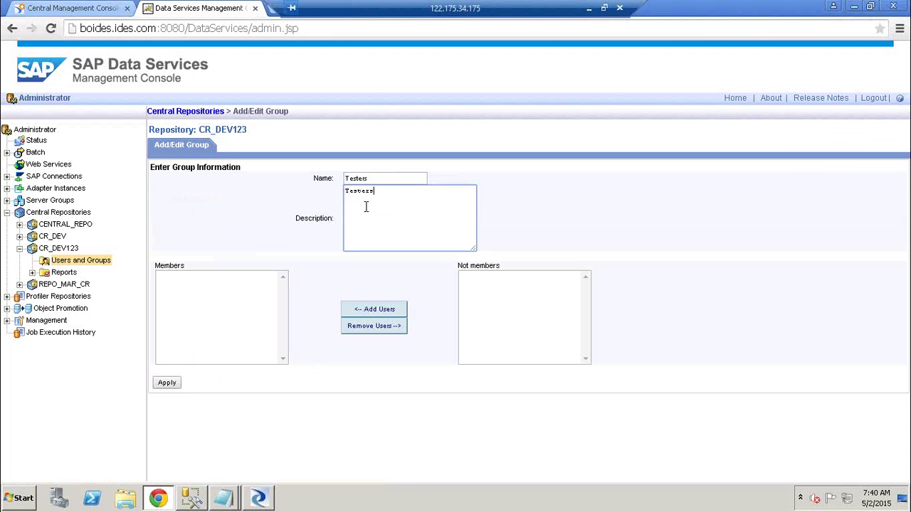
left_click(170, 387)
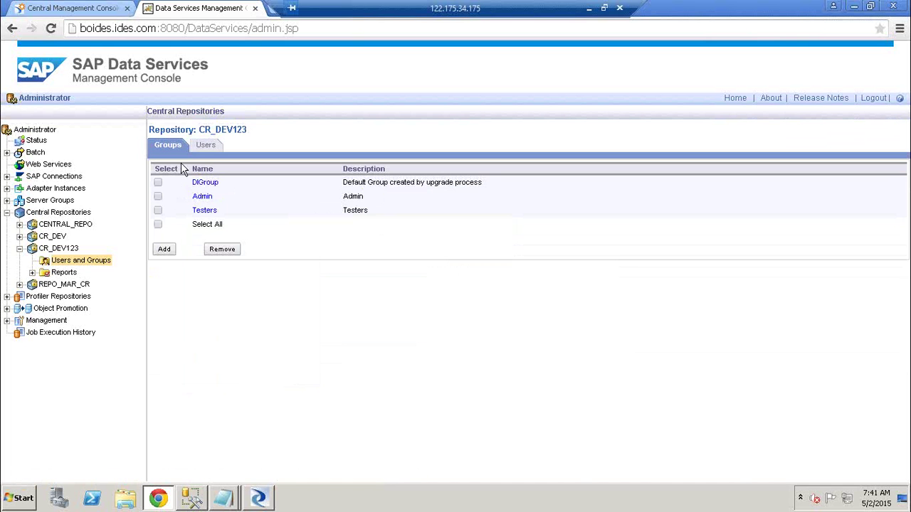
left_click(207, 148)
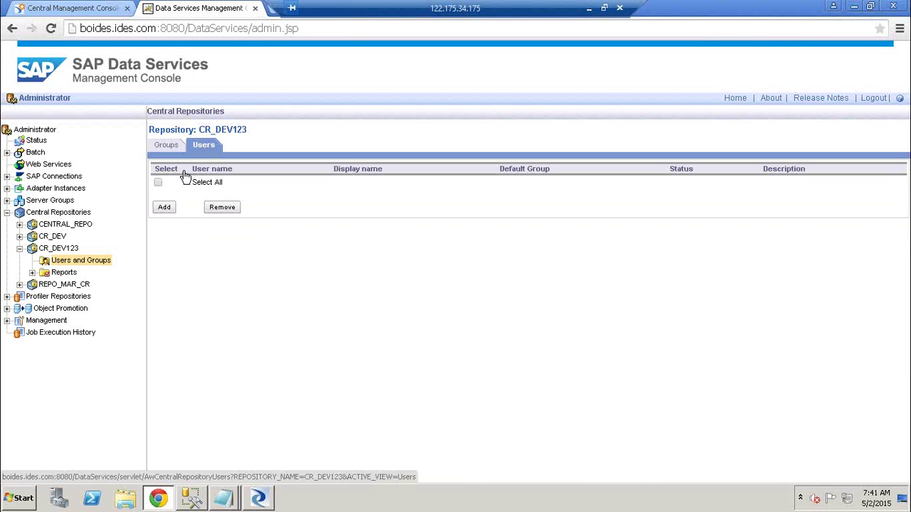
- In the CMC, go from the Home page to the Users and Groups area
left_click(67, 7)
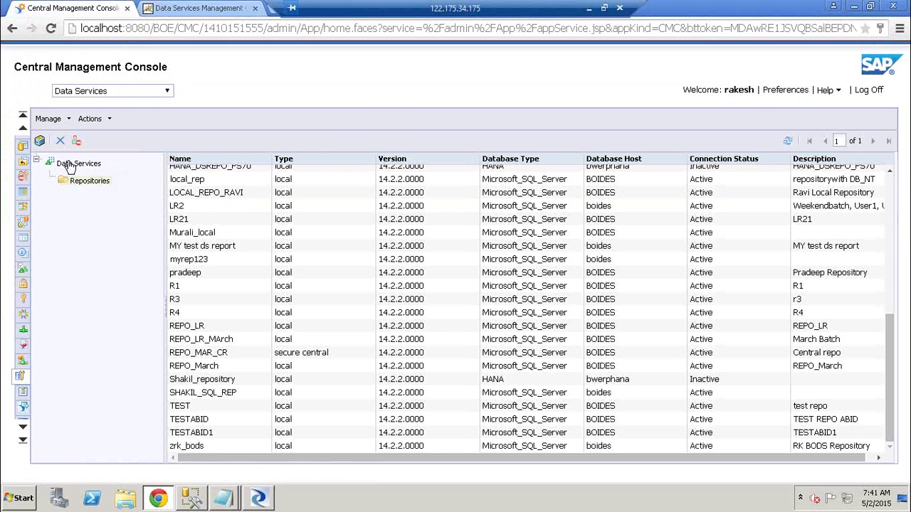
left_click(23, 116)
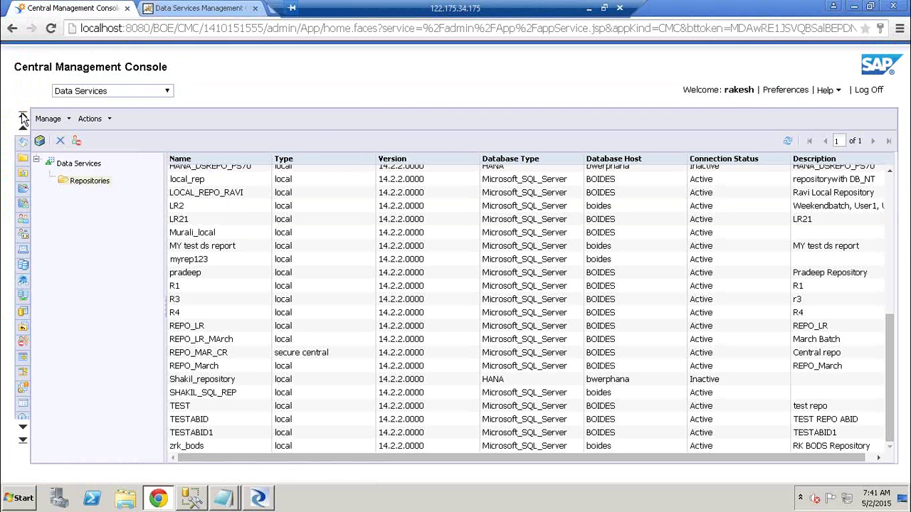
left_click(23, 143)
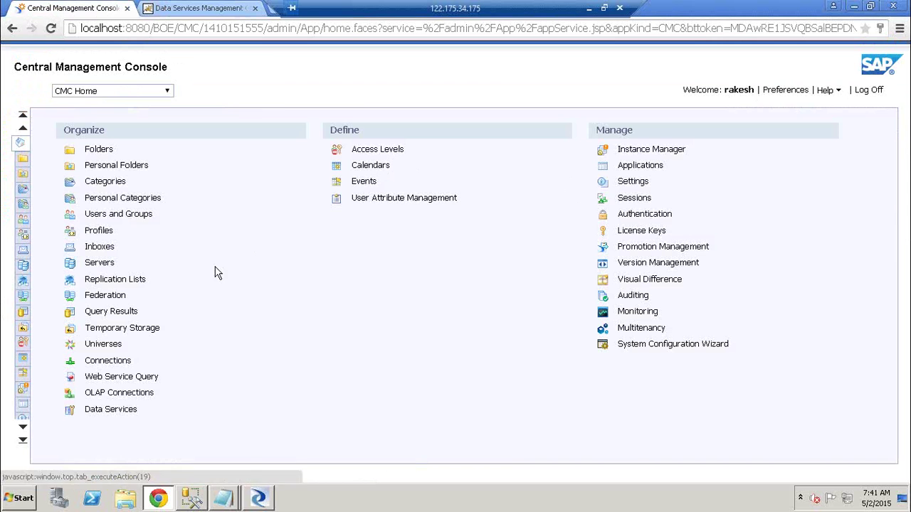
left_click(167, 93)
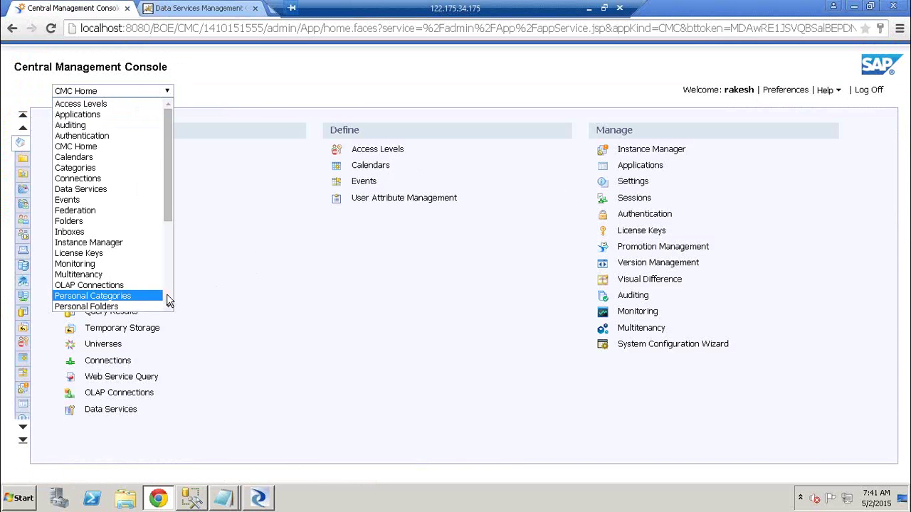
scroll(167, 294, "down", 5)
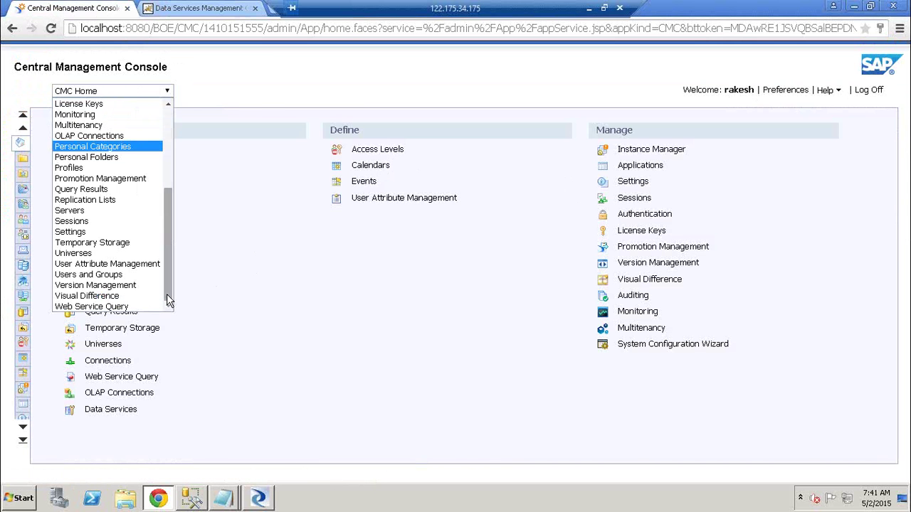
left_click(107, 276)
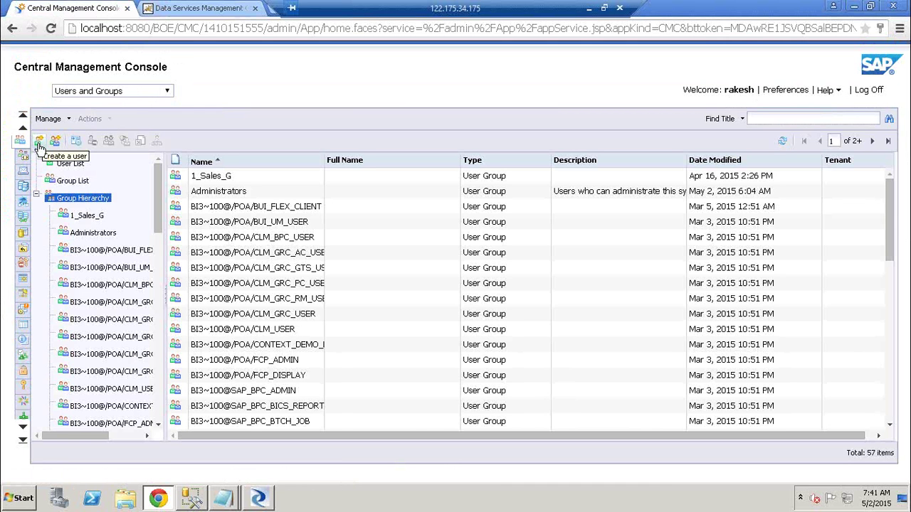
left_click(70, 163)
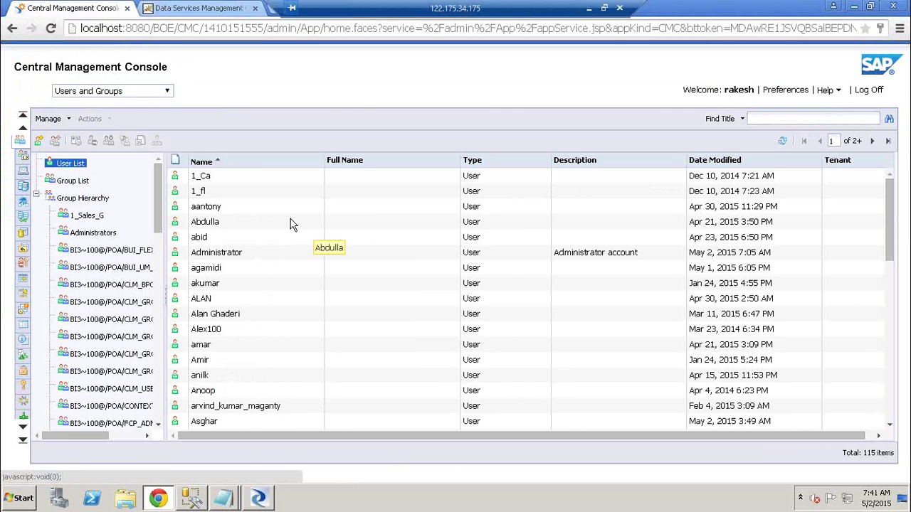
left_click(766, 119)
type("rak")
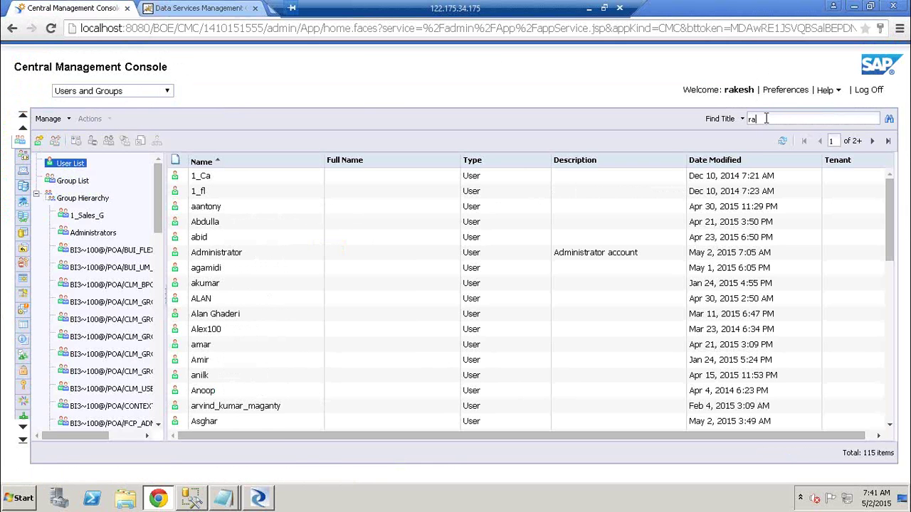
type("esh")
key("Return")
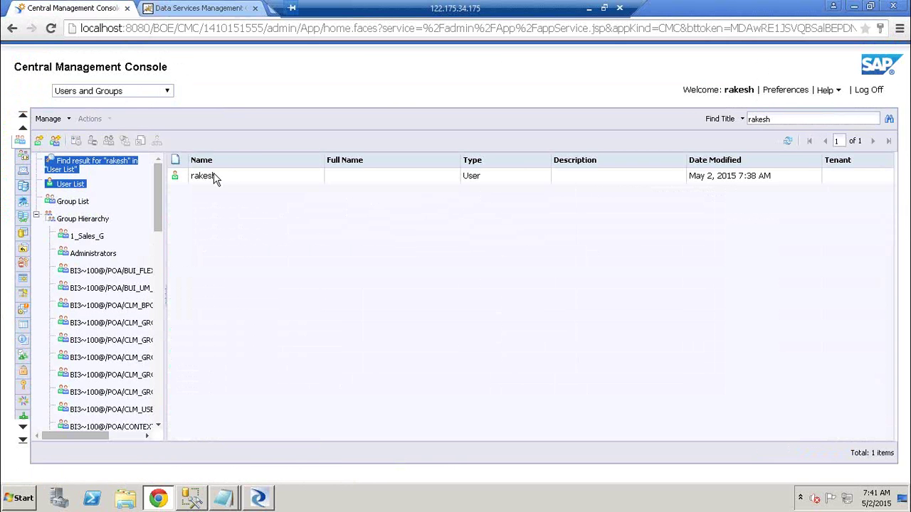
right_click(208, 178)
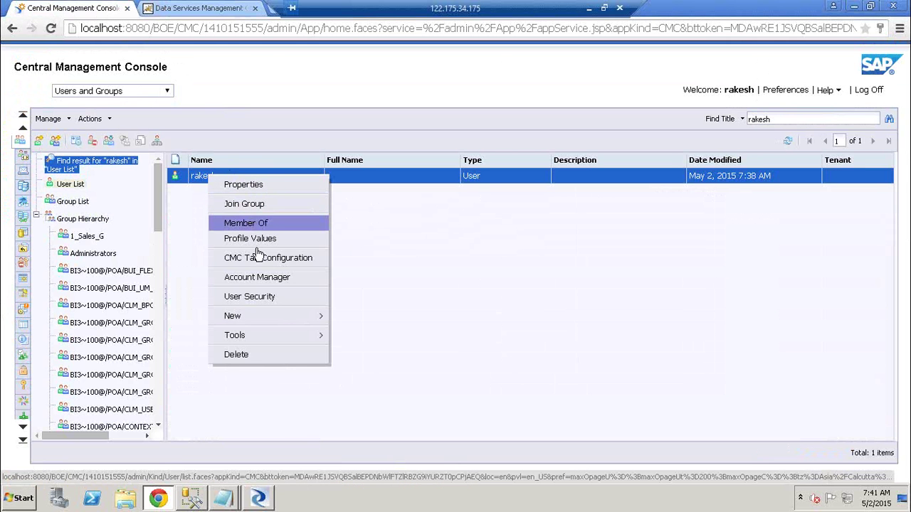
left_click(264, 295)
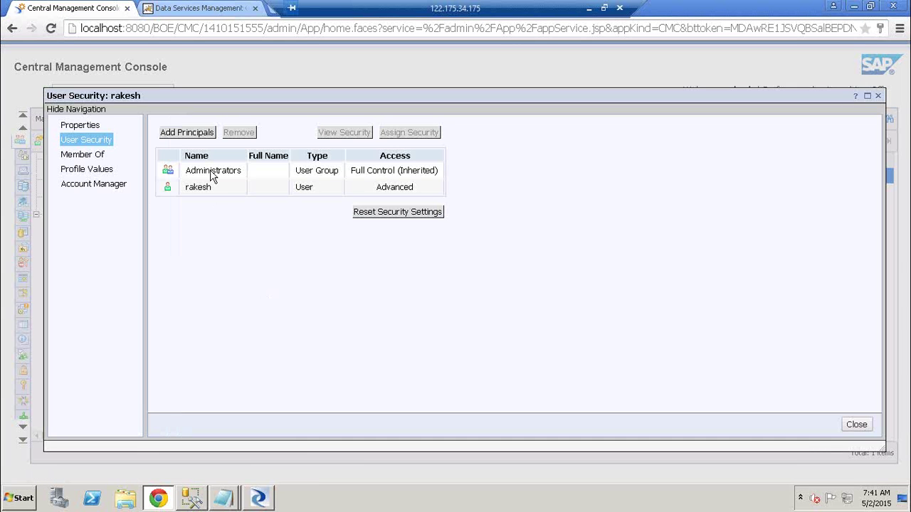
left_click(84, 157)
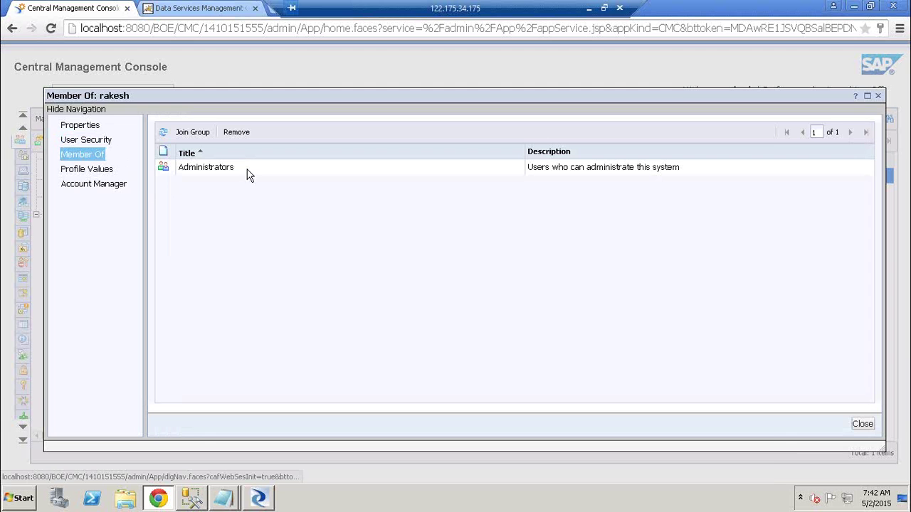
left_click(103, 171)
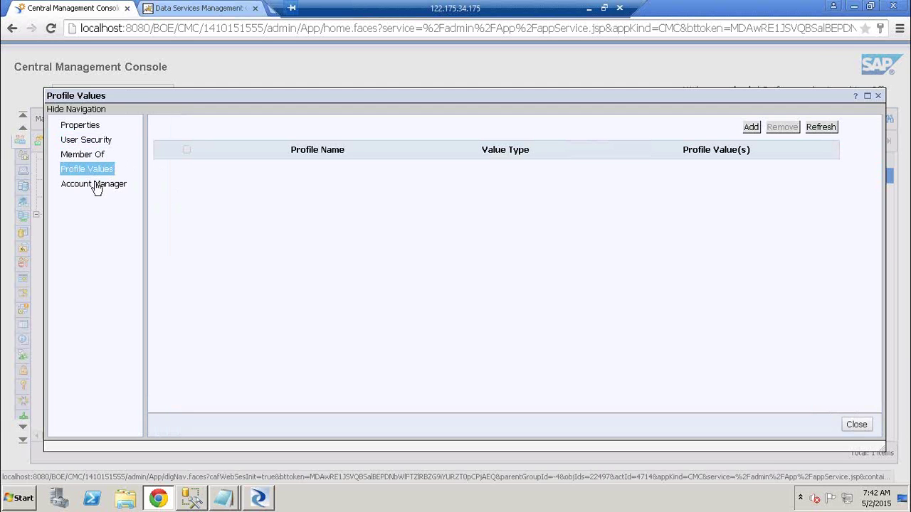
left_click(96, 186)
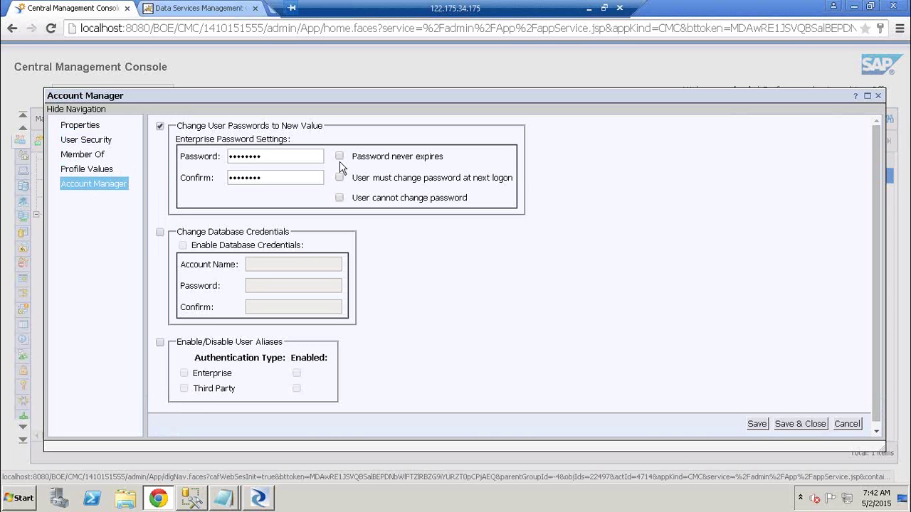
left_click(77, 128)
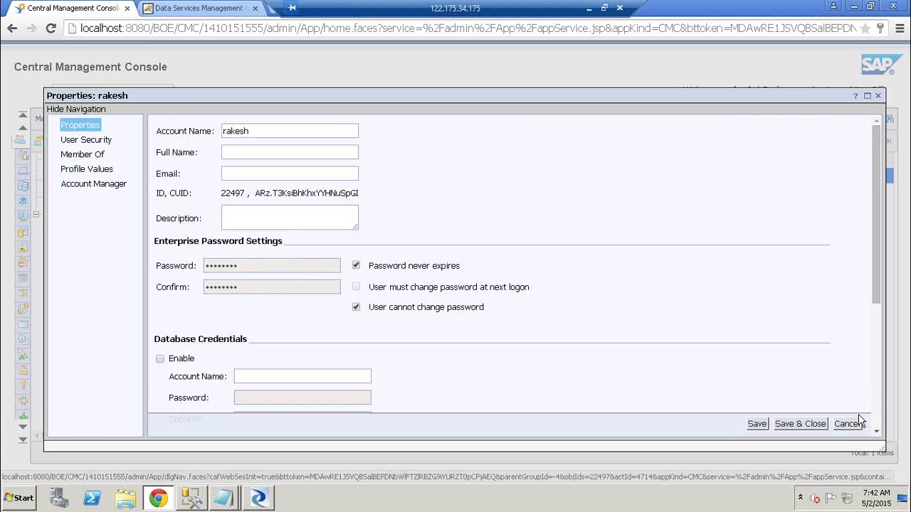
left_click(847, 424)
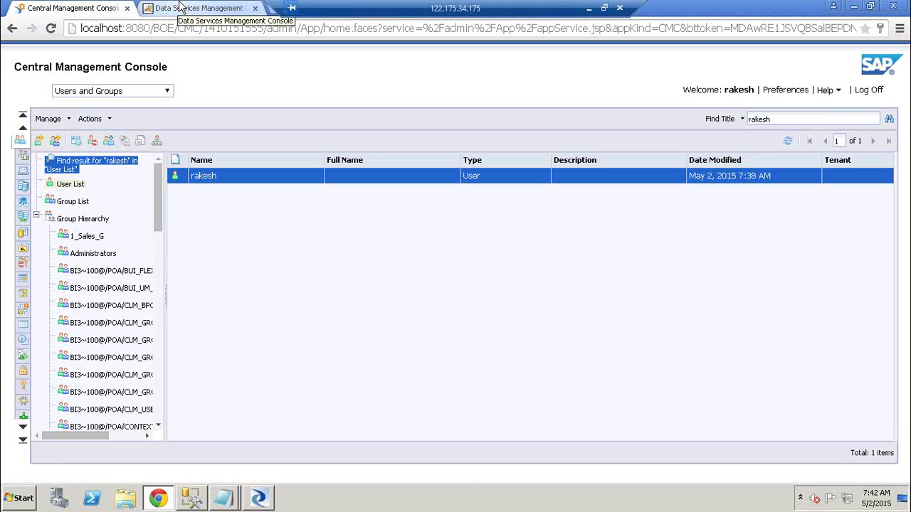
- Search the CMC users for the second user's name, retrying in lowercase
left_click_drag(799, 121, 615, 124)
type("Immanuel")
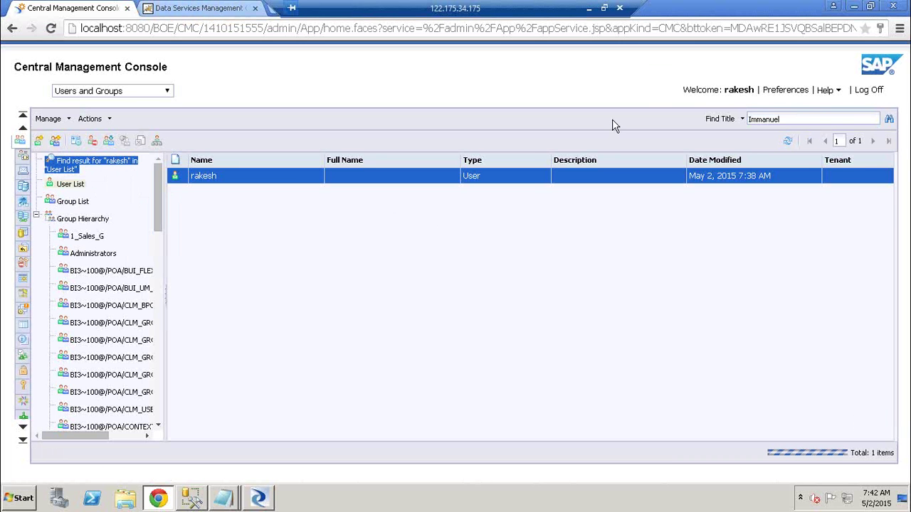
key("Return")
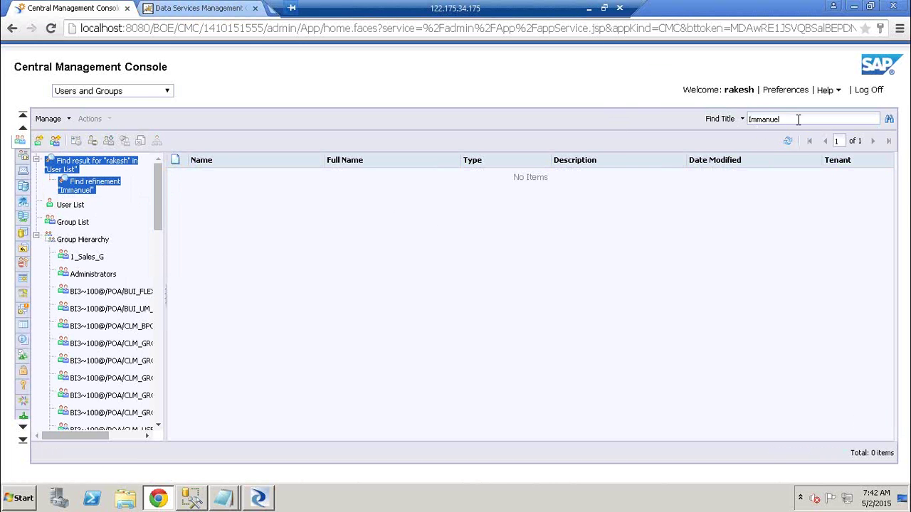
key("BackSpace")
key("BackSpace")
key("BackSpace")
key("BackSpace")
key("BackSpace")
key("BackSpace")
key("BackSpace")
key("BackSpace")
type("immanuel")
key("Return")
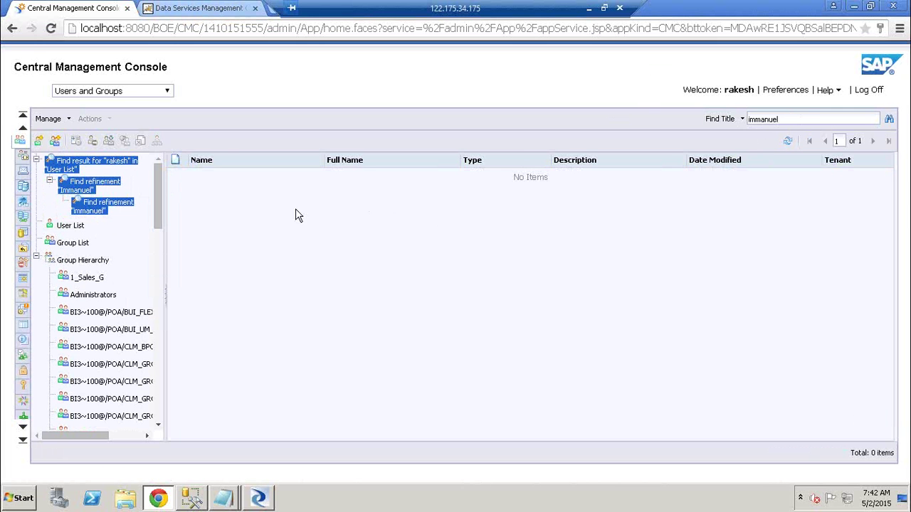
- Reload the console, return to Users and Groups, and search for that user again
left_click(50, 28)
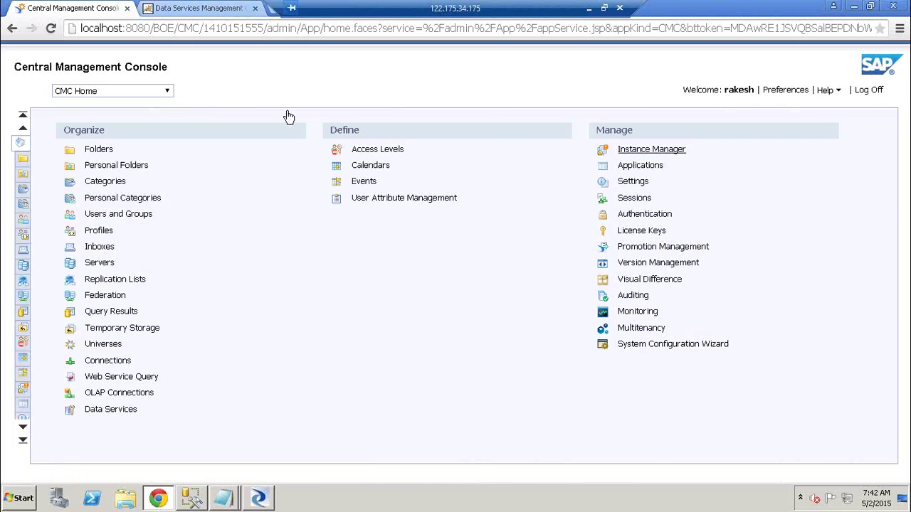
left_click(173, 91)
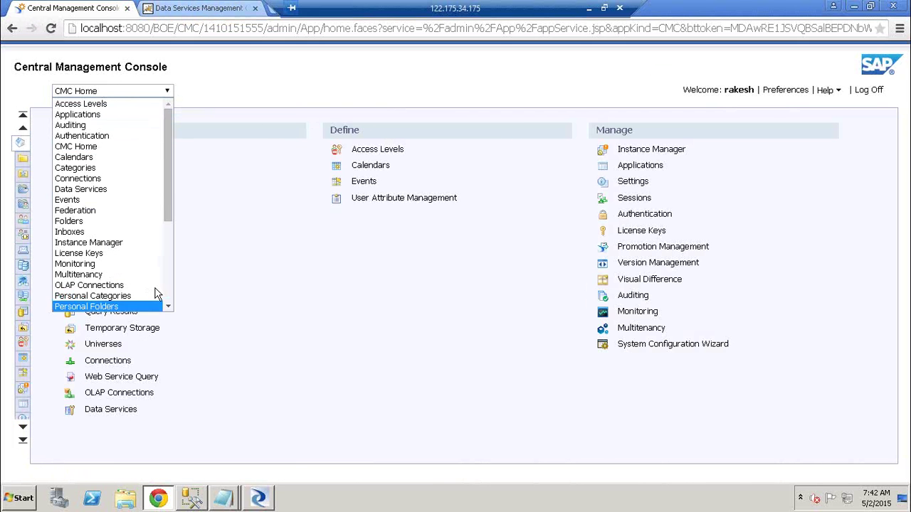
scroll(168, 290, "down", 5)
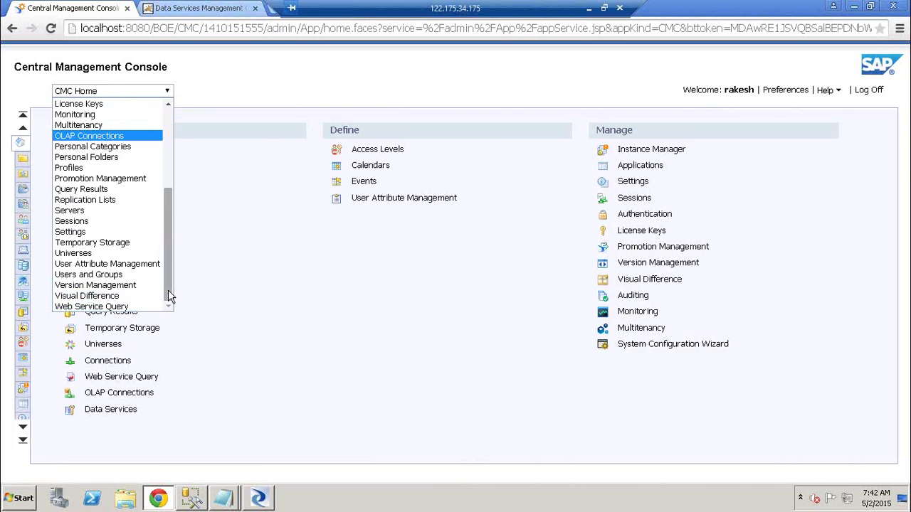
left_click(110, 275)
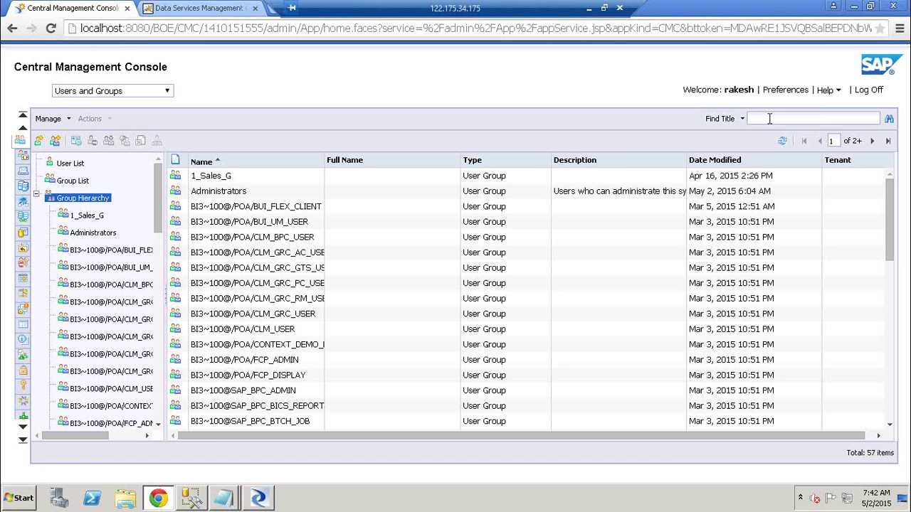
type("mmanuel")
key("Return")
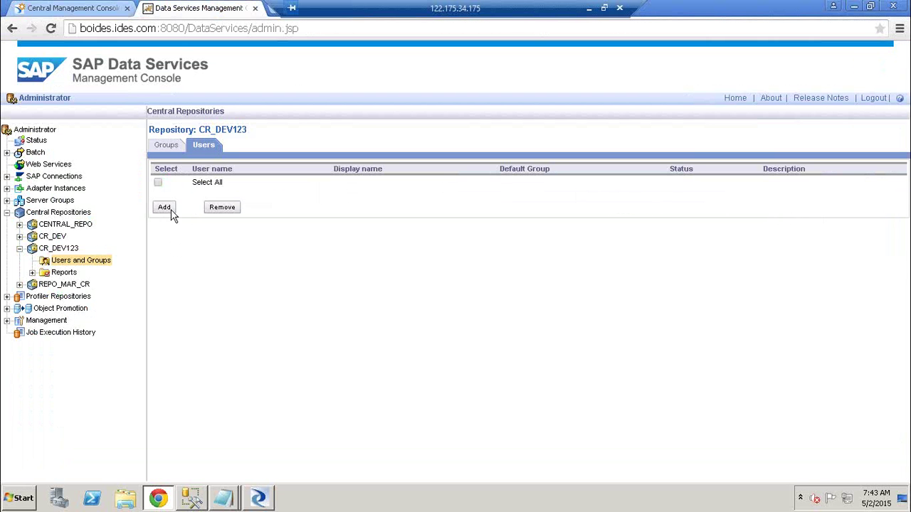
- Add the first user to CR_DEV123 with default group Testers, removed from DIGroup
left_click(165, 208)
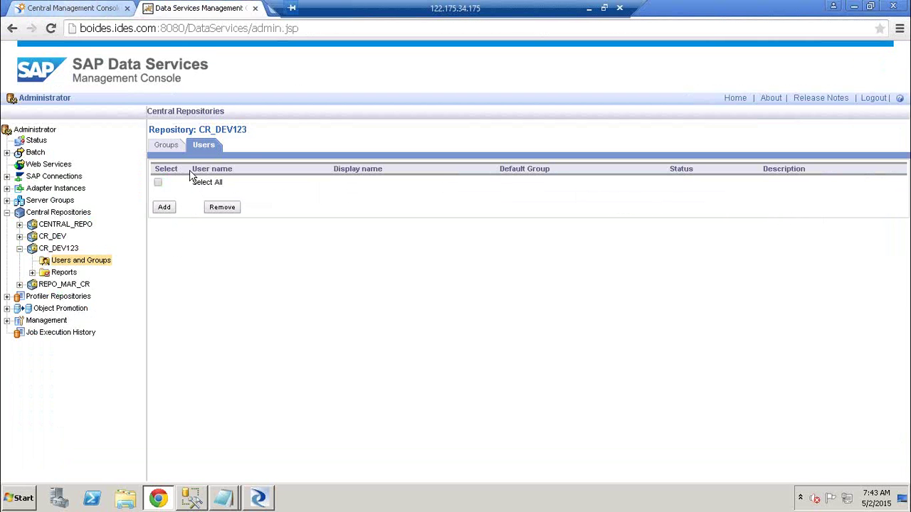
left_click(164, 209)
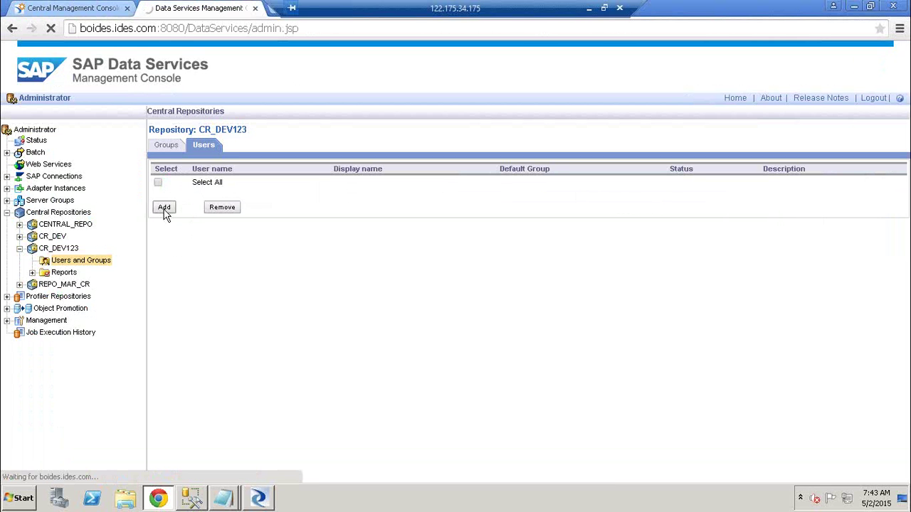
left_click(410, 180)
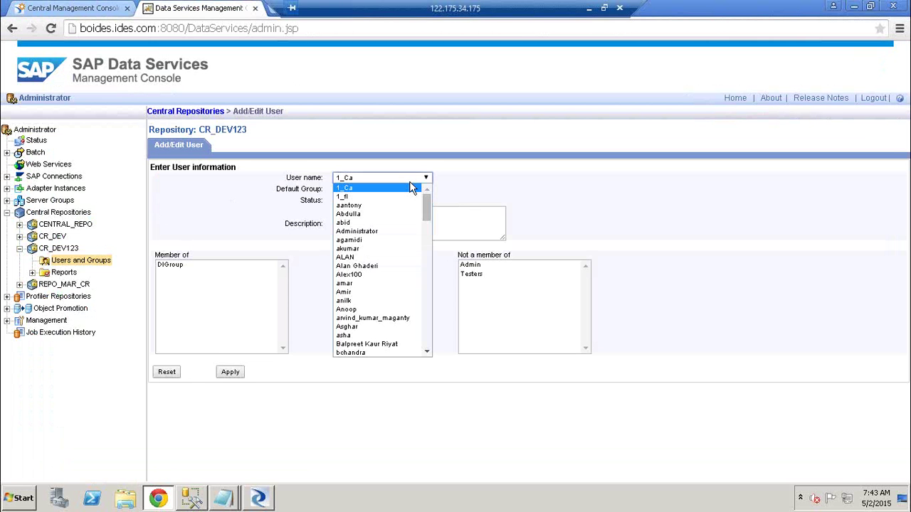
type("rakesh")
key("Return")
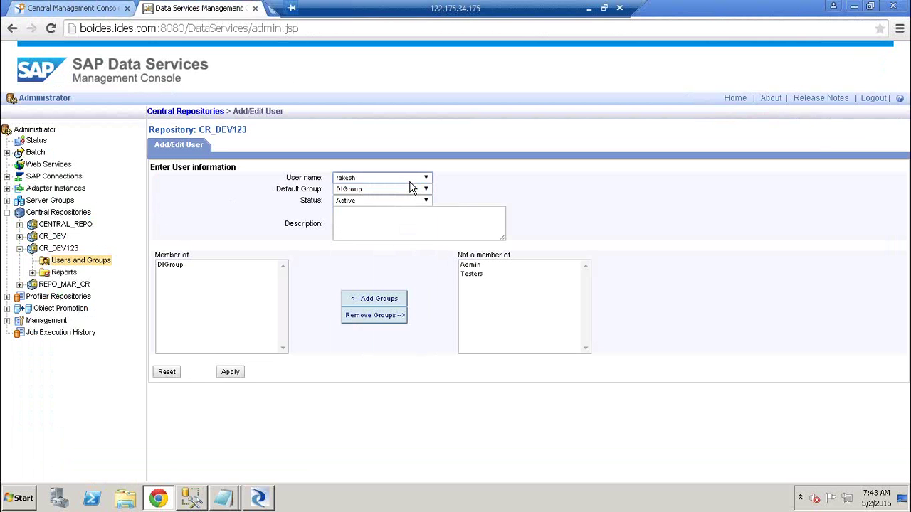
left_click(411, 190)
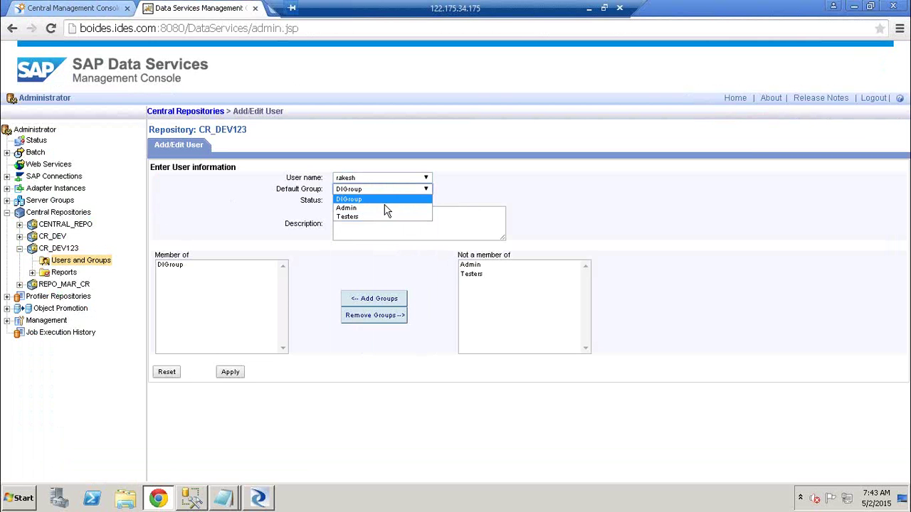
left_click(381, 215)
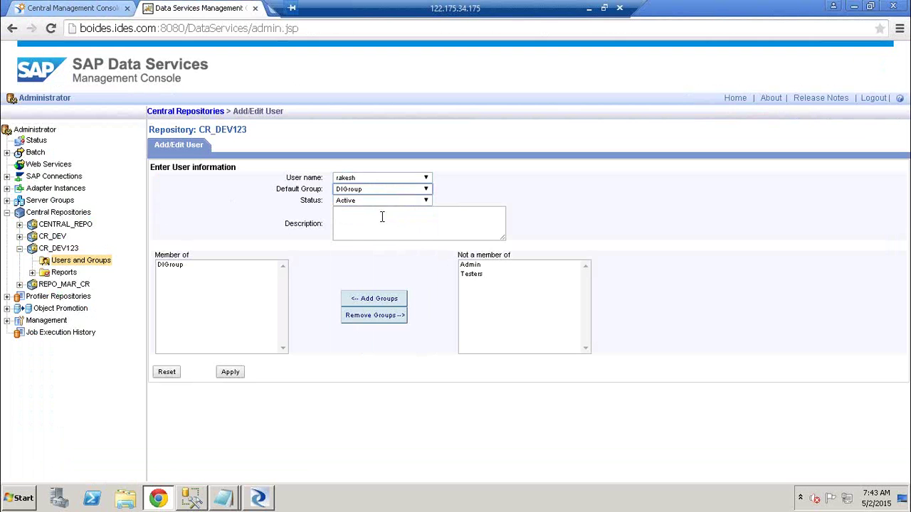
left_click(169, 264)
left_click(375, 315)
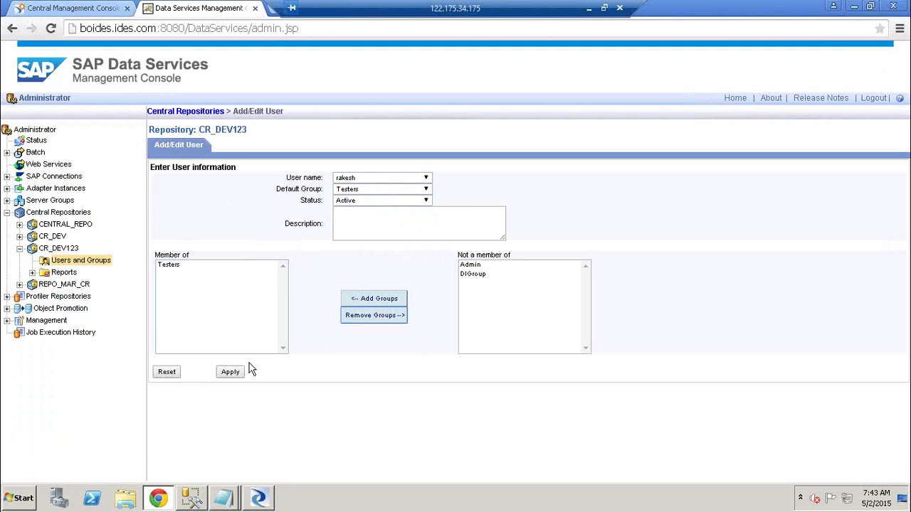
left_click(233, 374)
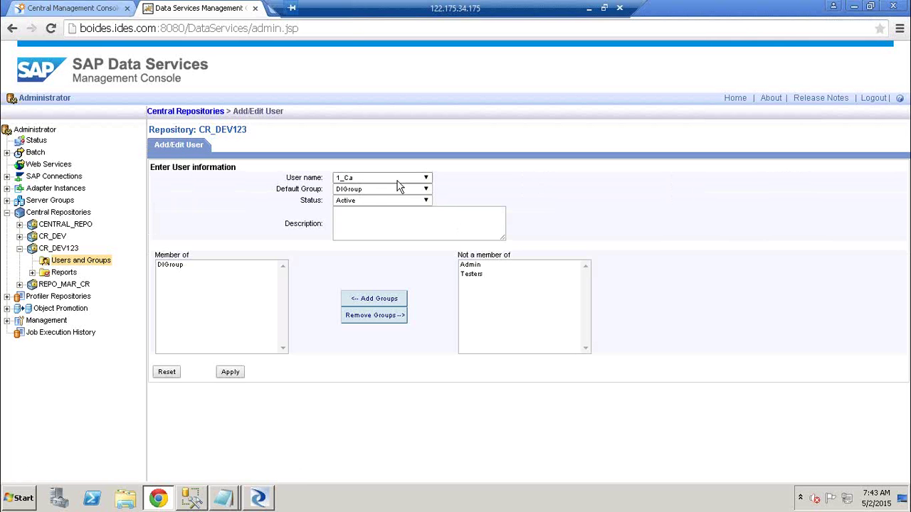
- Add the second user to CR_DEV123 as Active with default group DIGroup
left_click(399, 179)
type("immanuel")
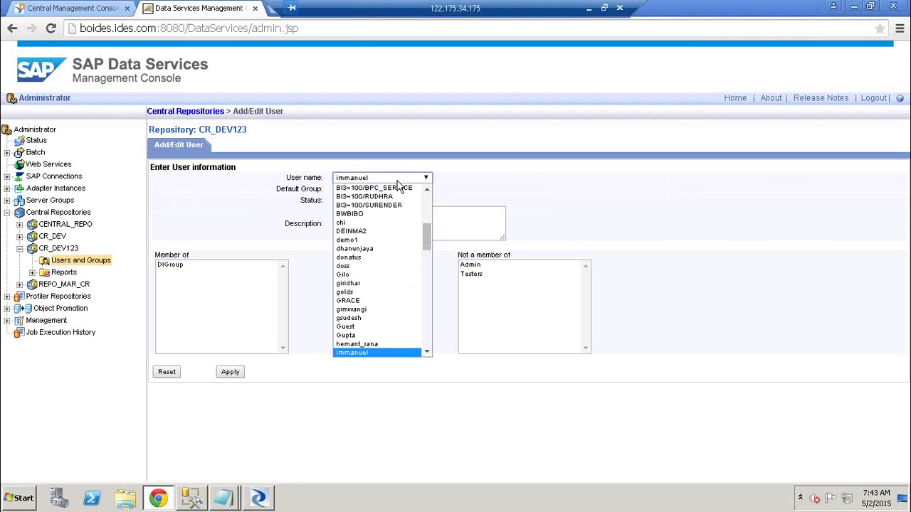
key("Return")
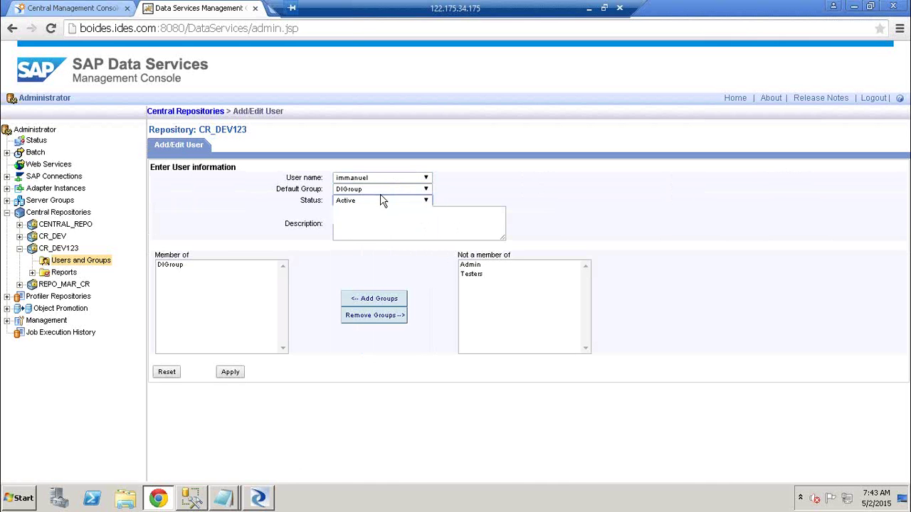
left_click(377, 200)
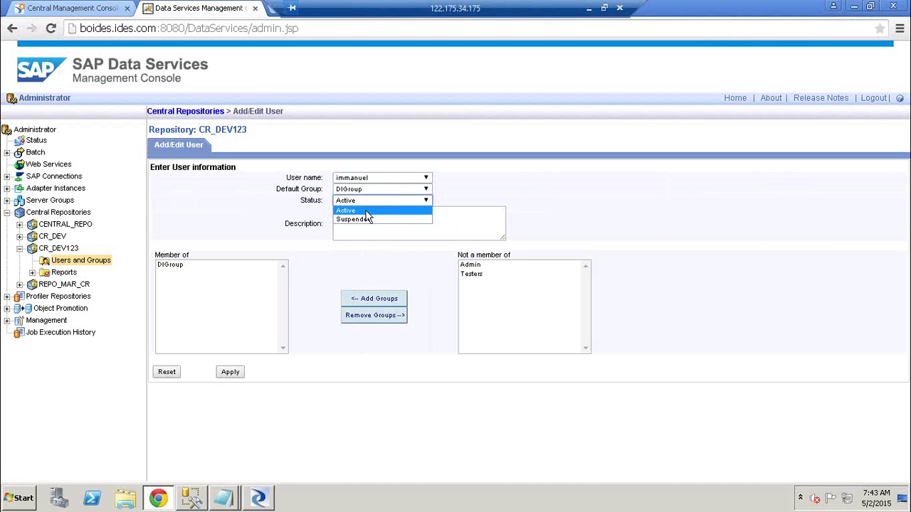
left_click(367, 212)
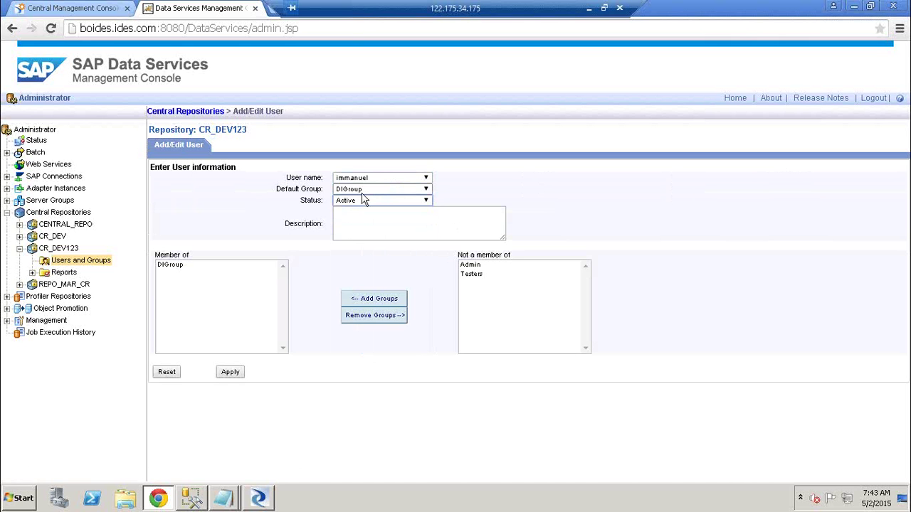
left_click(239, 378)
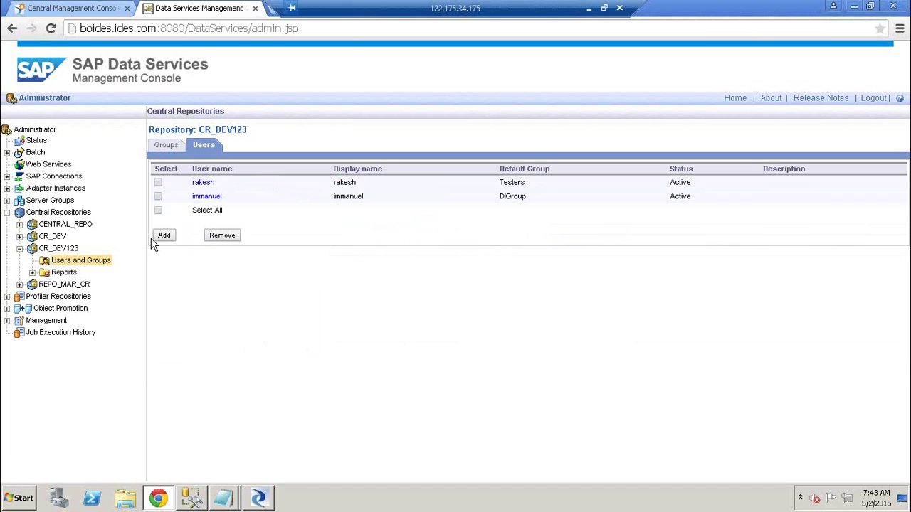
left_click(162, 239)
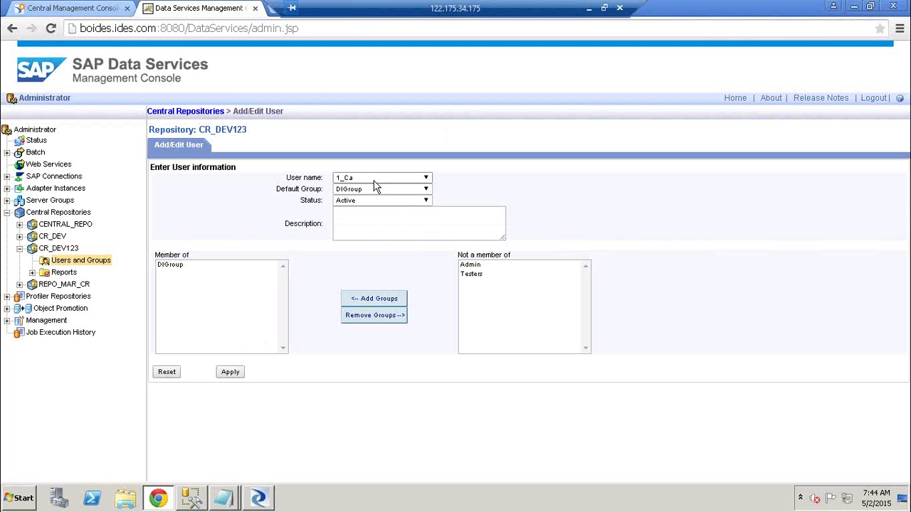
- Add the Administrator user to CR_DEV123 as a member of both DIGroup and Admin
left_click(375, 179)
key("a")
key("d")
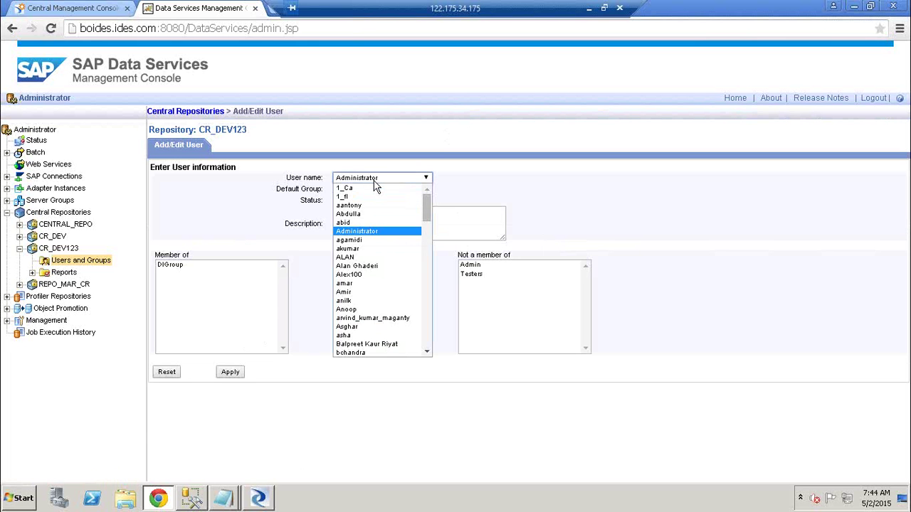
key("Return")
left_click(339, 224)
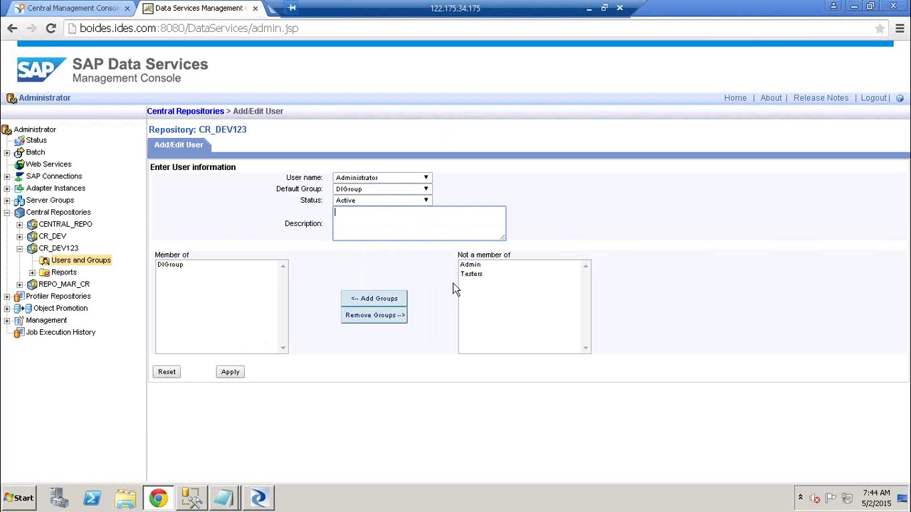
left_click(473, 268)
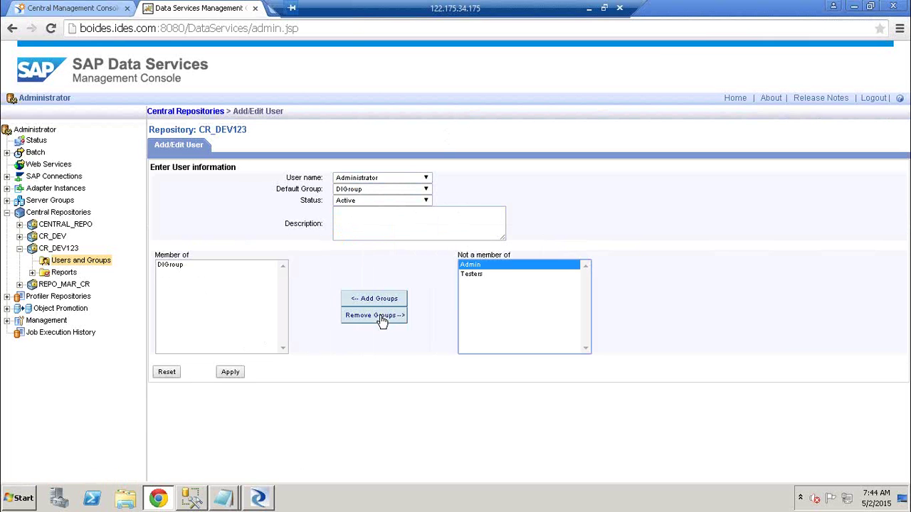
left_click(382, 319)
left_click(377, 300)
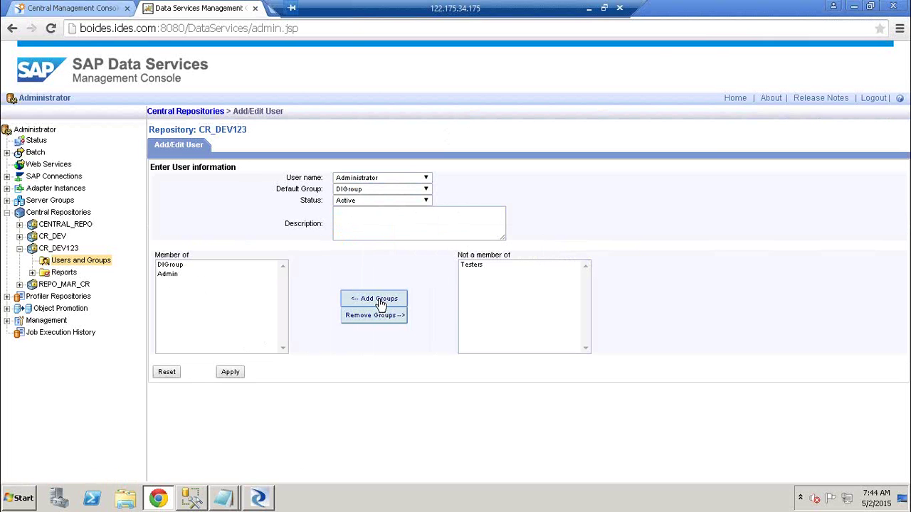
left_click(228, 371)
left_click(228, 373)
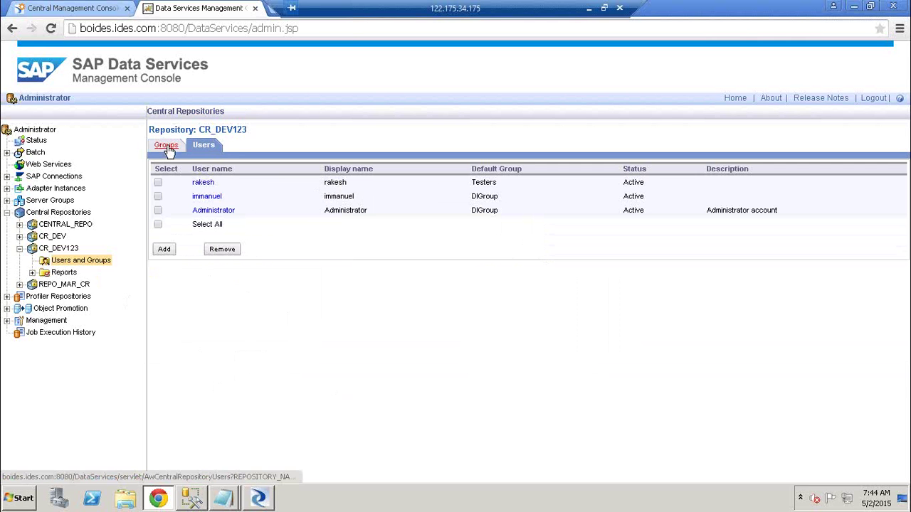
left_click(265, 500)
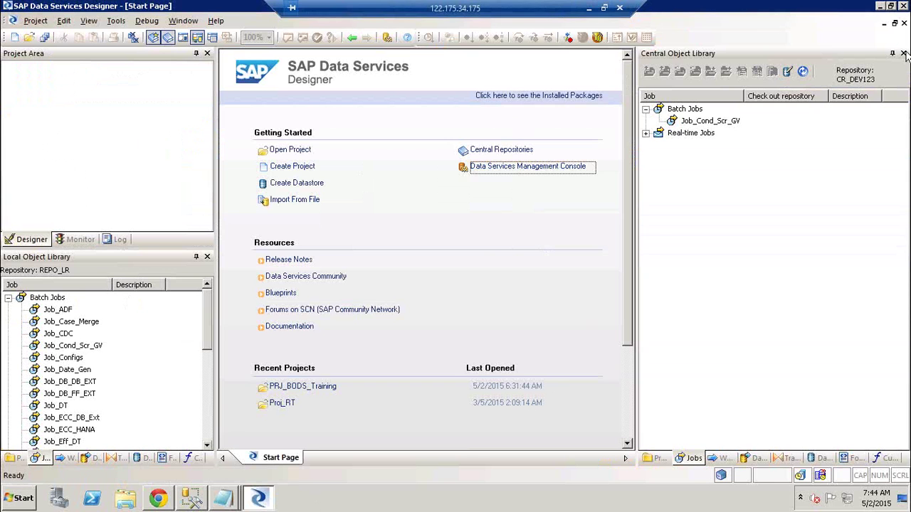
- Deactivate and delete the existing CR_DEV123 central repository connection in Designer
left_click(903, 54)
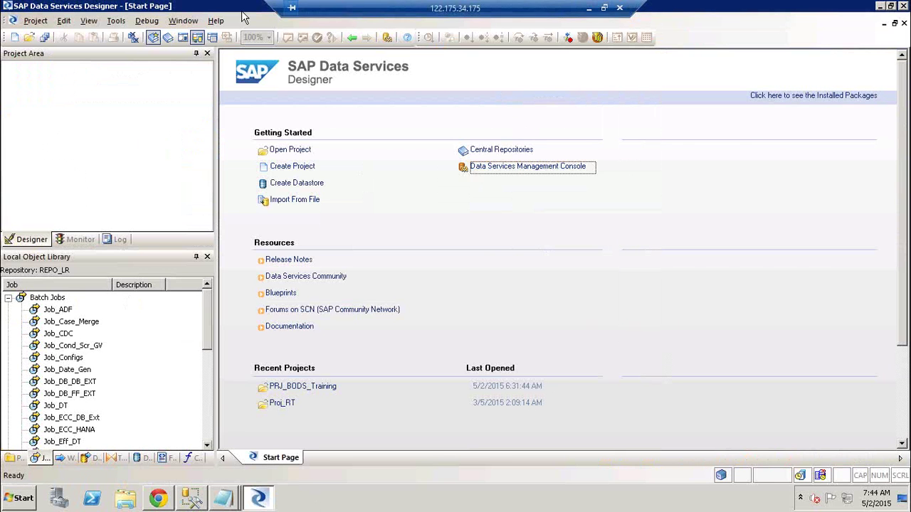
left_click(118, 24)
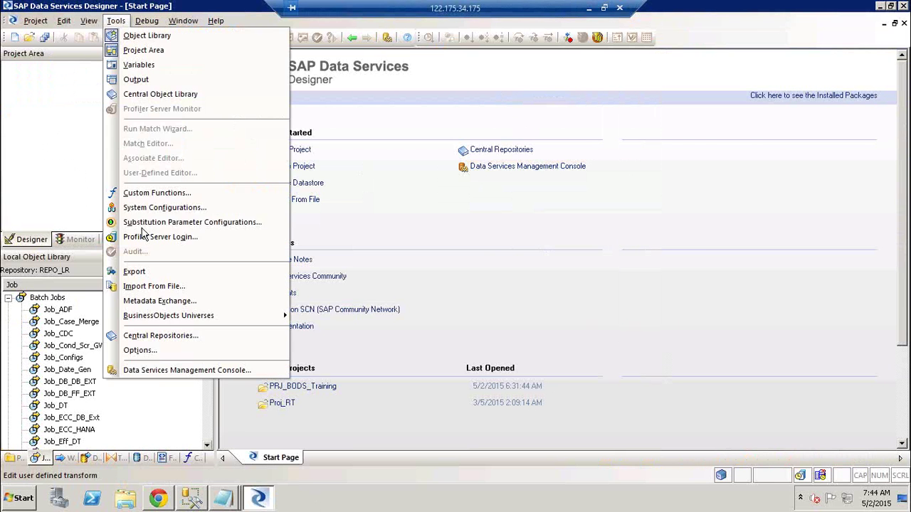
left_click(167, 338)
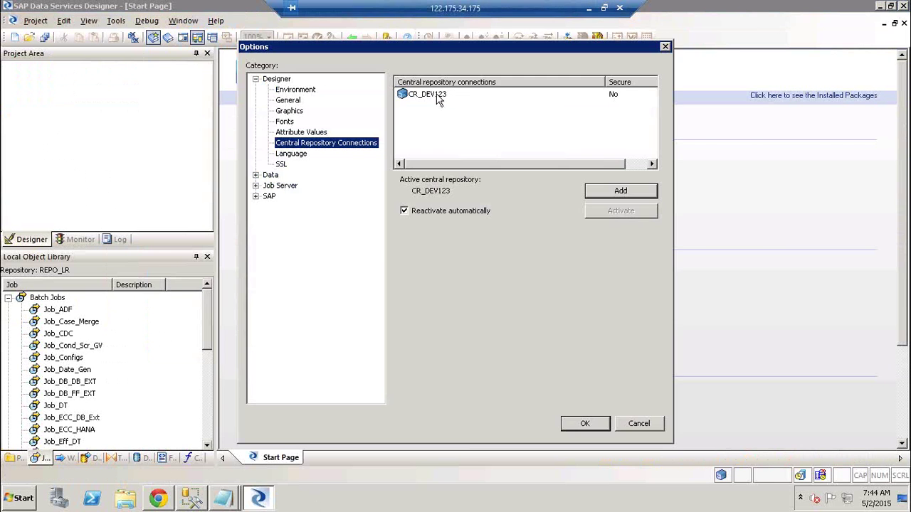
left_click(436, 95)
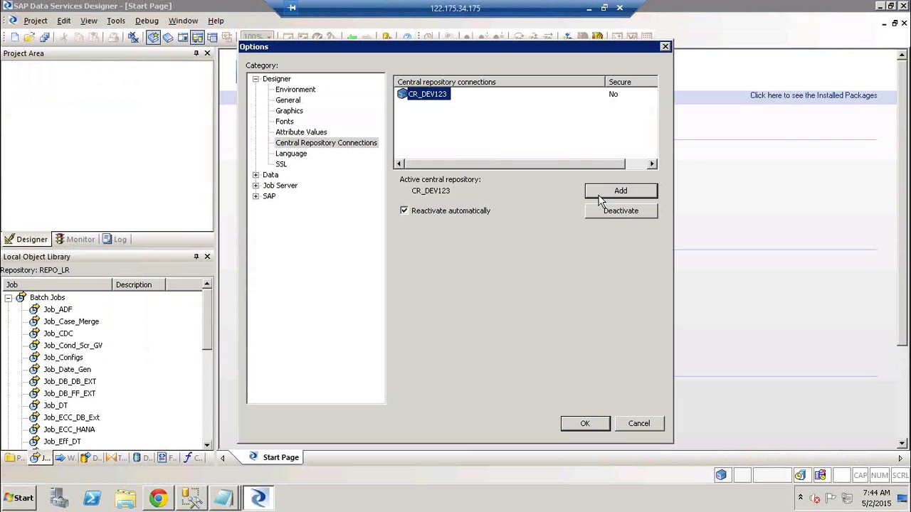
left_click(630, 217)
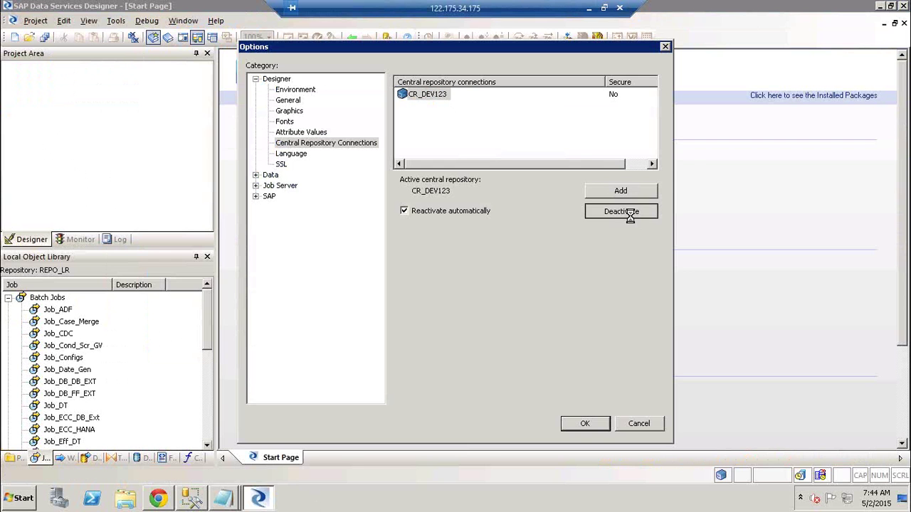
right_click(440, 101)
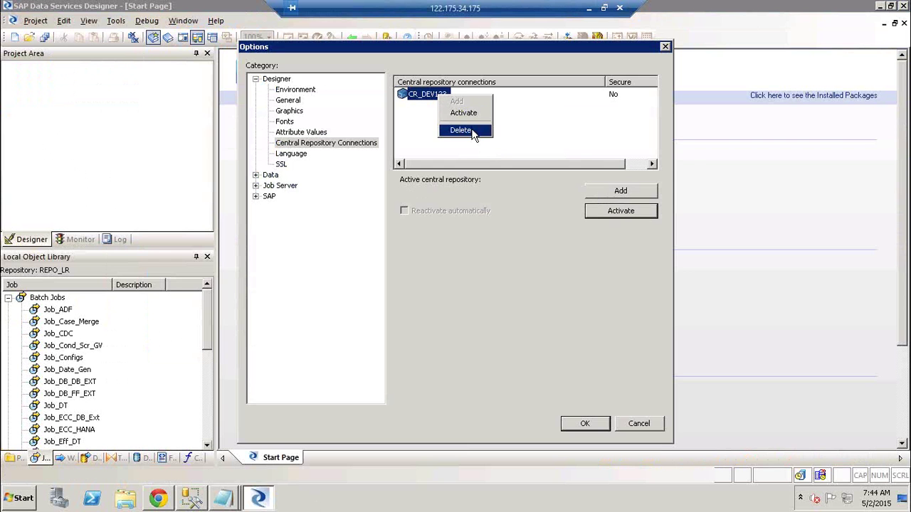
left_click(473, 130)
left_click(501, 275)
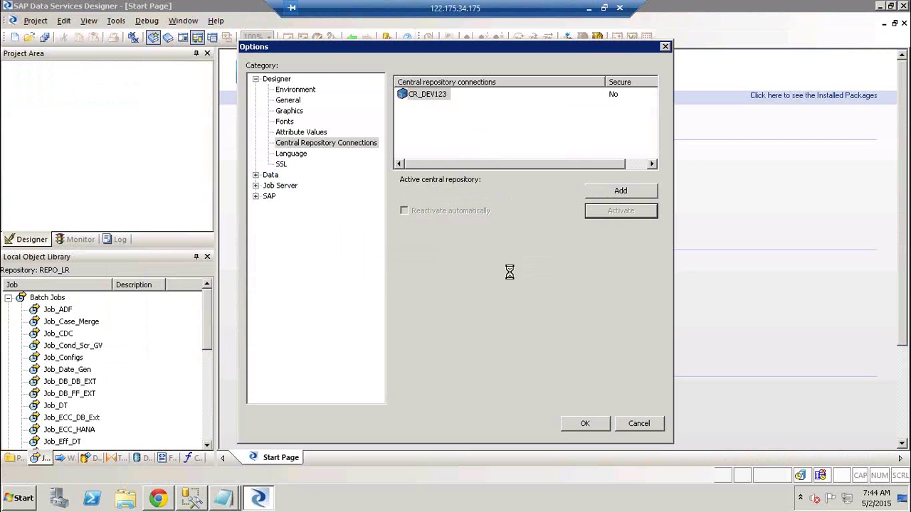
- Add a new CR_DEV123 connection, logging on with the new repository user's credentials
left_click(635, 194)
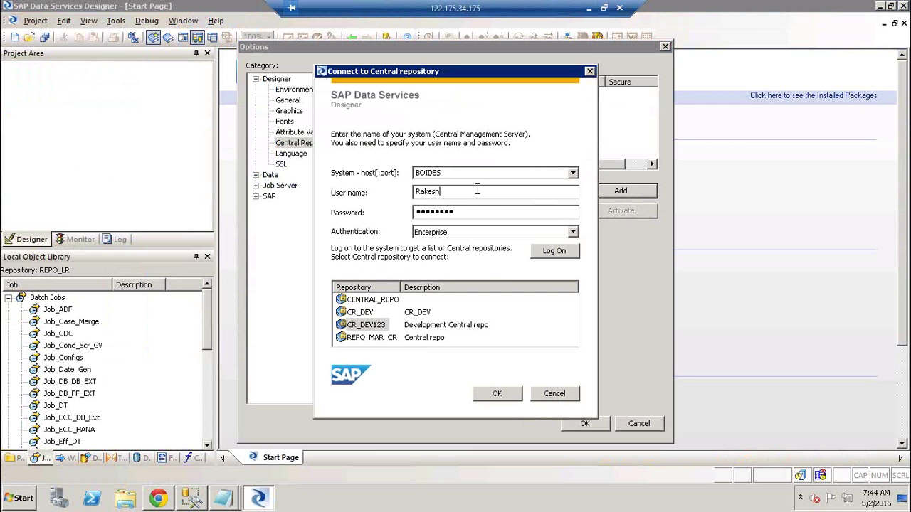
key("BackSpace")
key("BackSpace")
key("BackSpace")
key("BackSpace")
key("BackSpace")
key("BackSpace")
type("rakesh")
key("Tab")
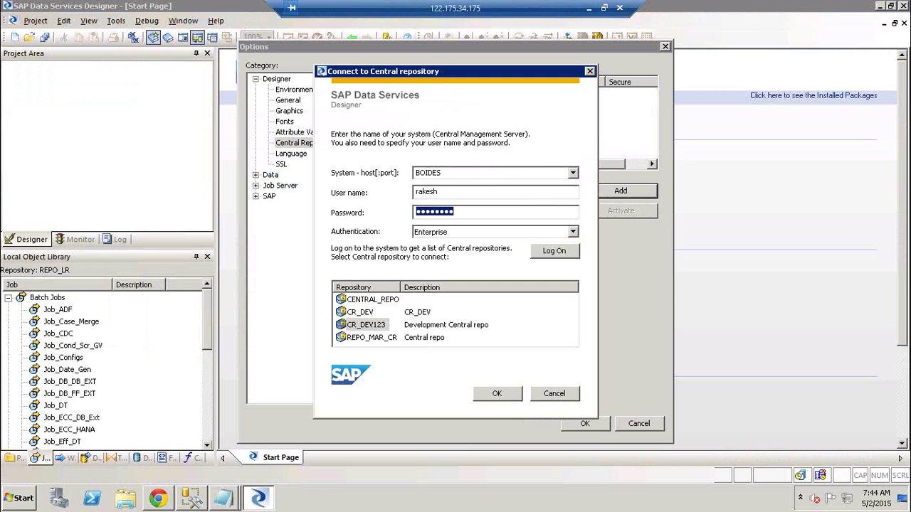
type("********")
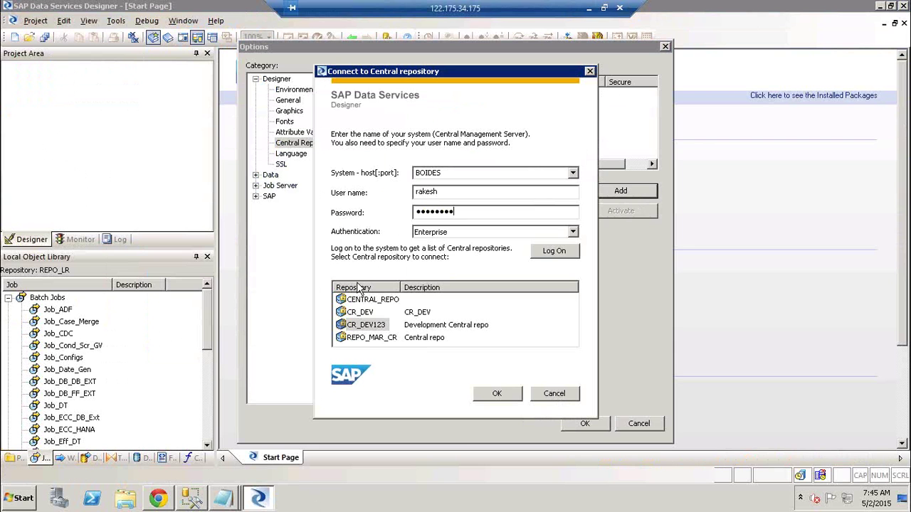
left_click(571, 250)
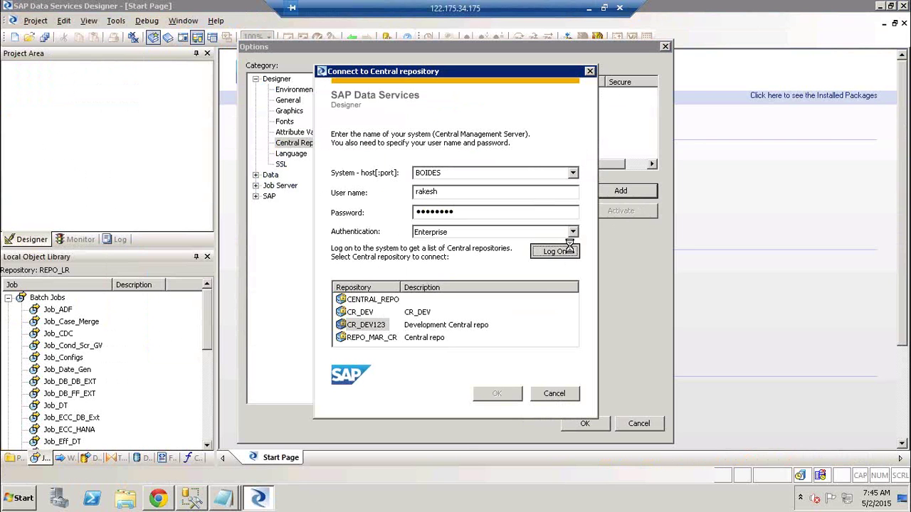
left_click(344, 326)
left_click(488, 397)
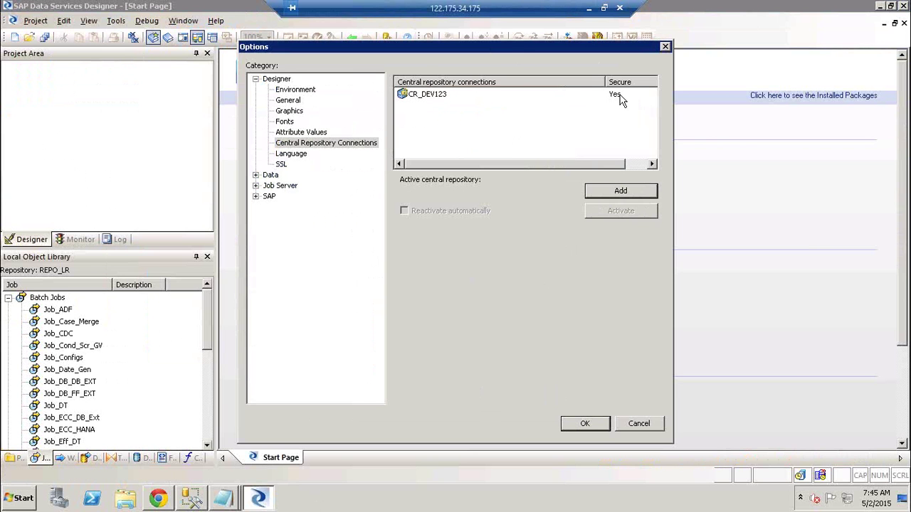
- Activate the new CR_DEV123 connection and show its Central Object Library
left_click(450, 95)
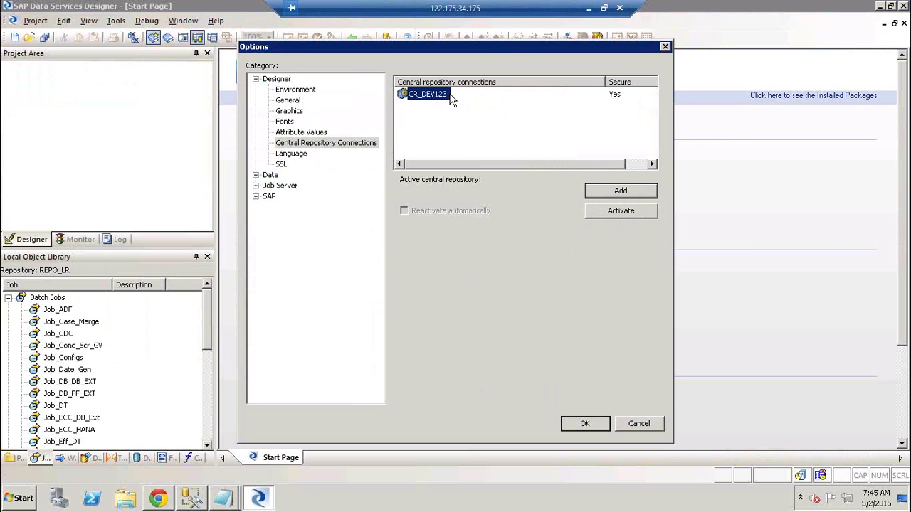
left_click(622, 213)
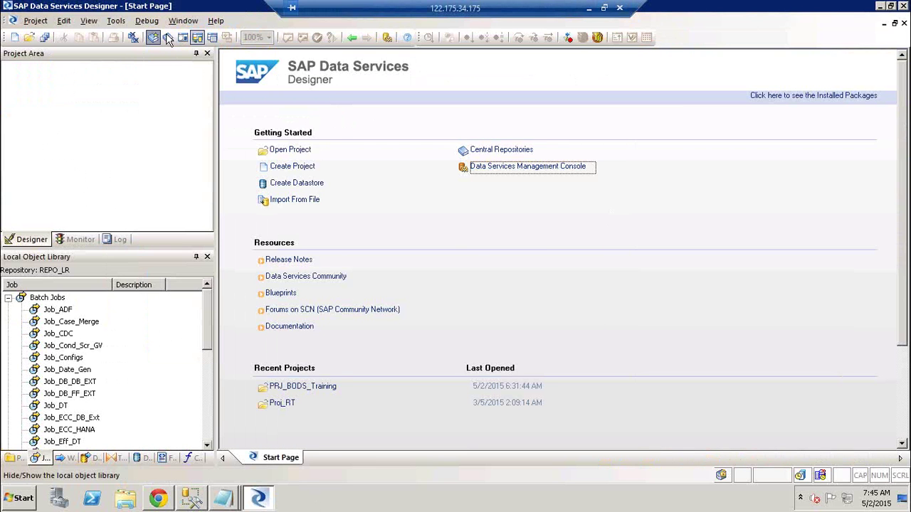
left_click(168, 39)
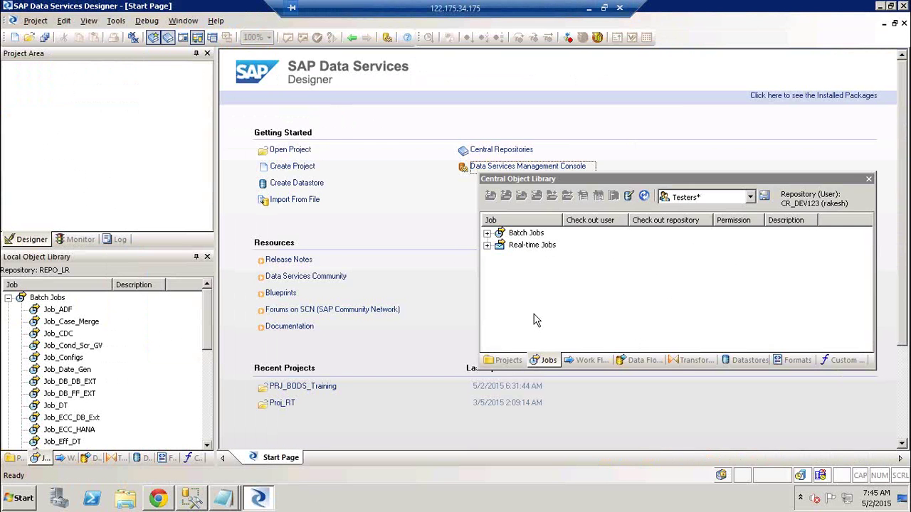
- Expand Batch Jobs in the Central Object Library and view permissions as the Testers group
left_click(488, 233)
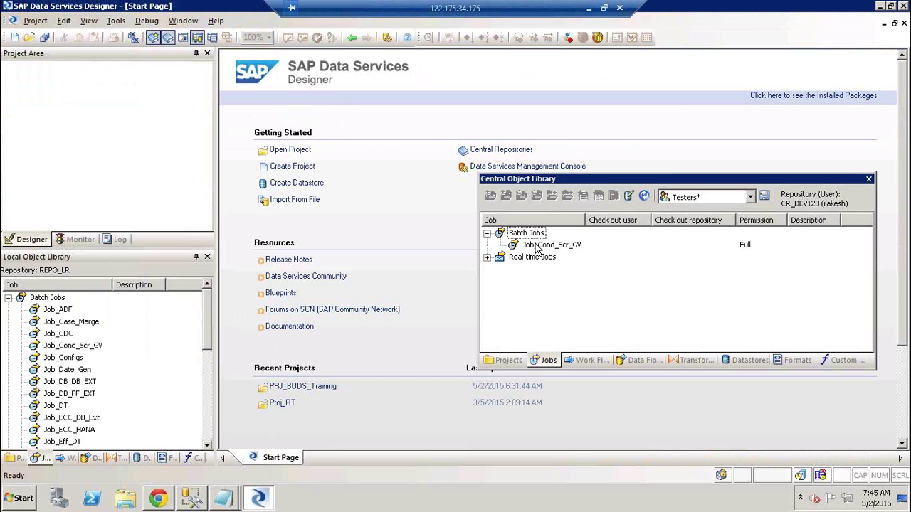
right_click(535, 245)
left_click(694, 200)
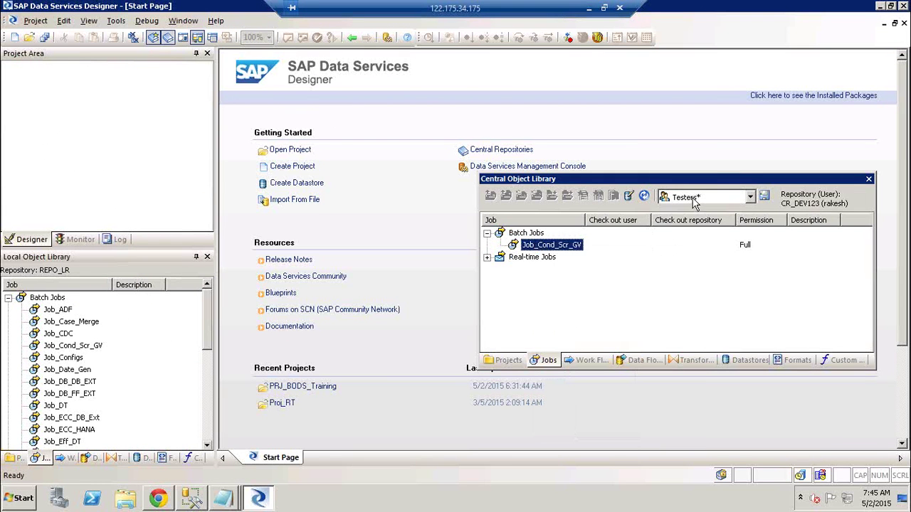
left_click(694, 199)
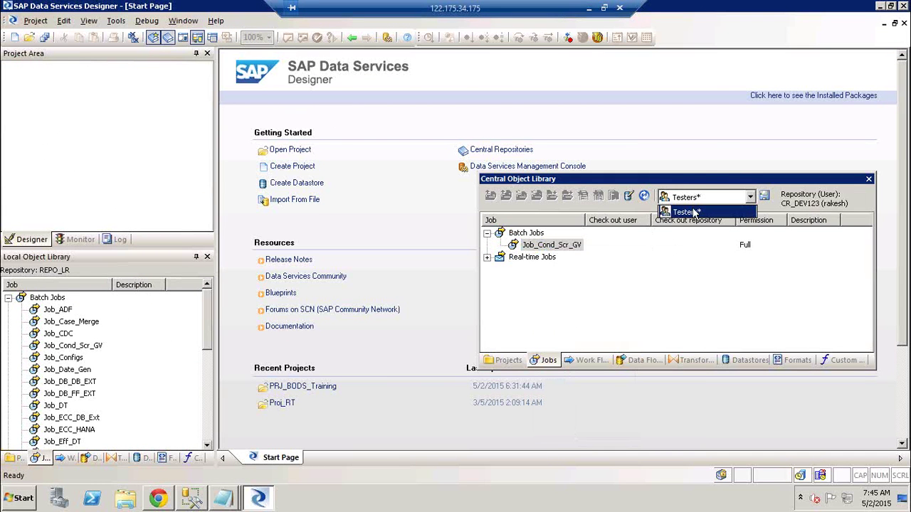
left_click(695, 213)
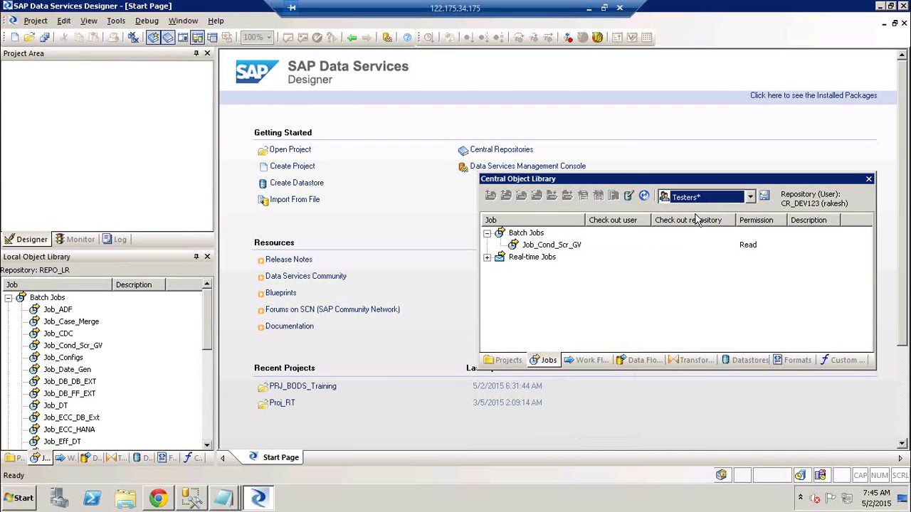
- Confirm Job_Cond_Scr_GV shows Read permission, then switch to Excel's Book1 and select cell U6
left_click(759, 246)
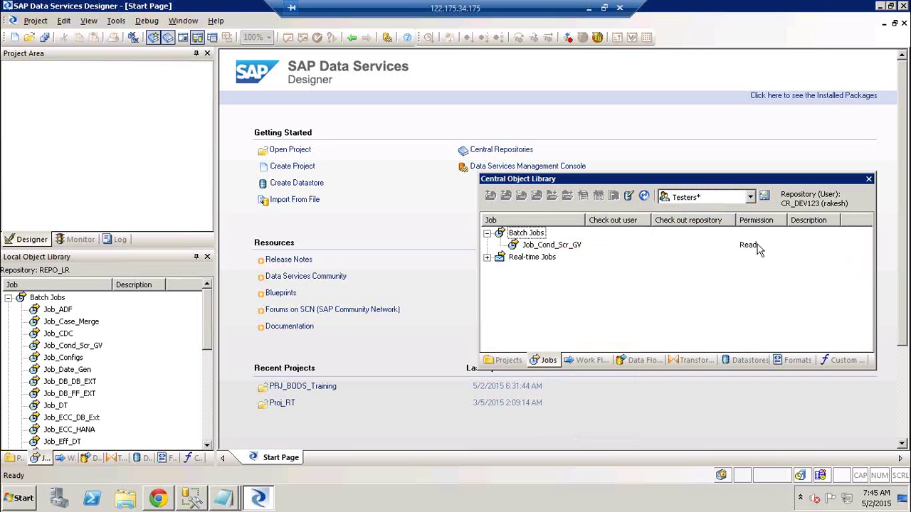
right_click(557, 247)
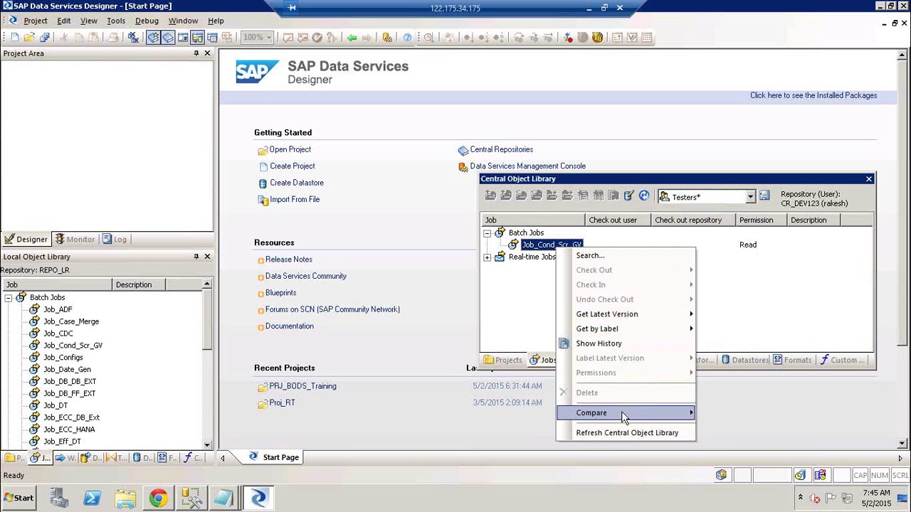
mouse_move(624, 417)
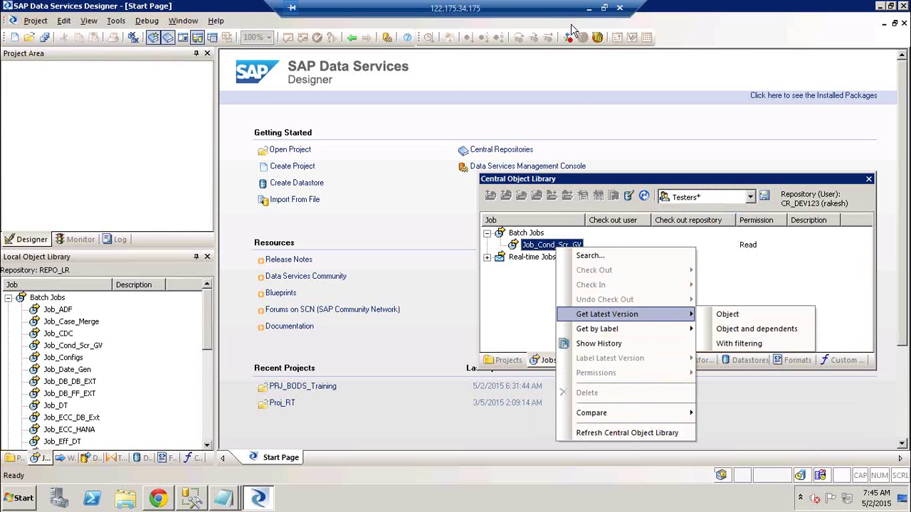
left_click(588, 8)
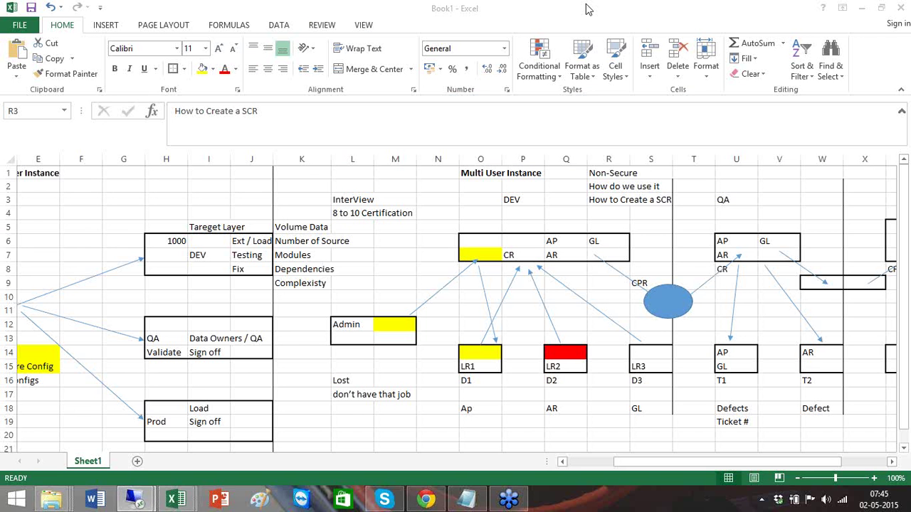
left_click(731, 243)
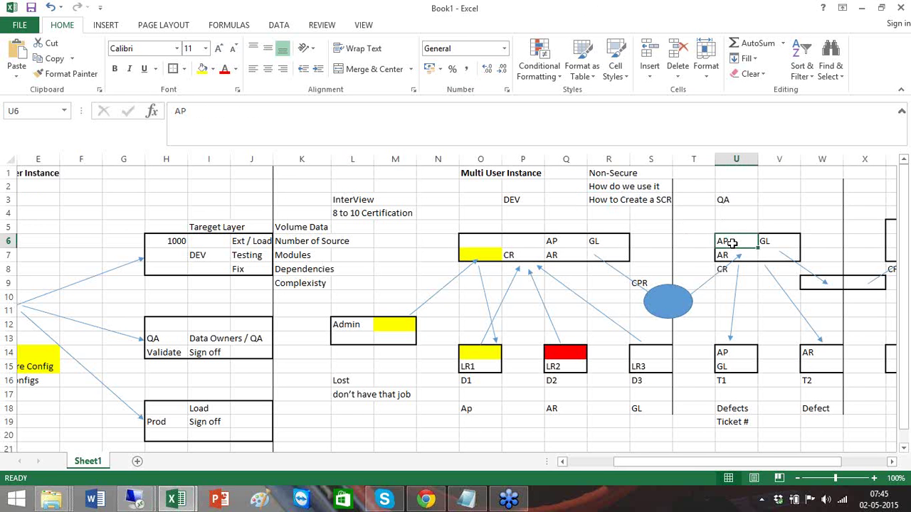